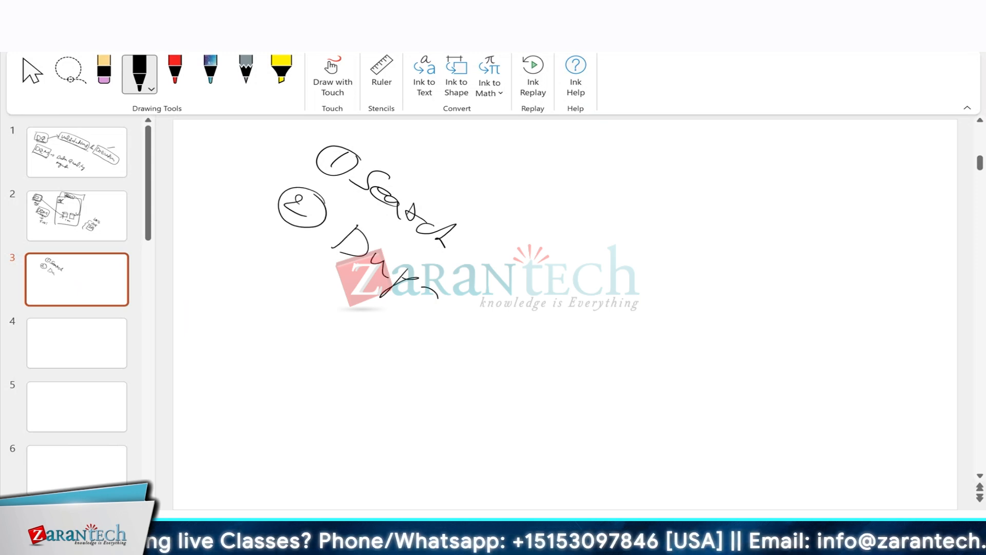
# - Finish the handwritten list on slide 3 with "Dup check" as item 2 and "U&D" as circled item 3
pyautogui.moveTo(263, 237)
pyautogui.mouseDown()
pyautogui.moveTo(268, 262)
pyautogui.moveTo(278, 241)
pyautogui.moveTo(328, 296)
pyautogui.moveTo(332, 323)
pyautogui.moveTo(377, 323)
pyautogui.moveTo(371, 341)
pyautogui.moveTo(345, 345)
pyautogui.mouseUp()
pyautogui.click(331, 312)
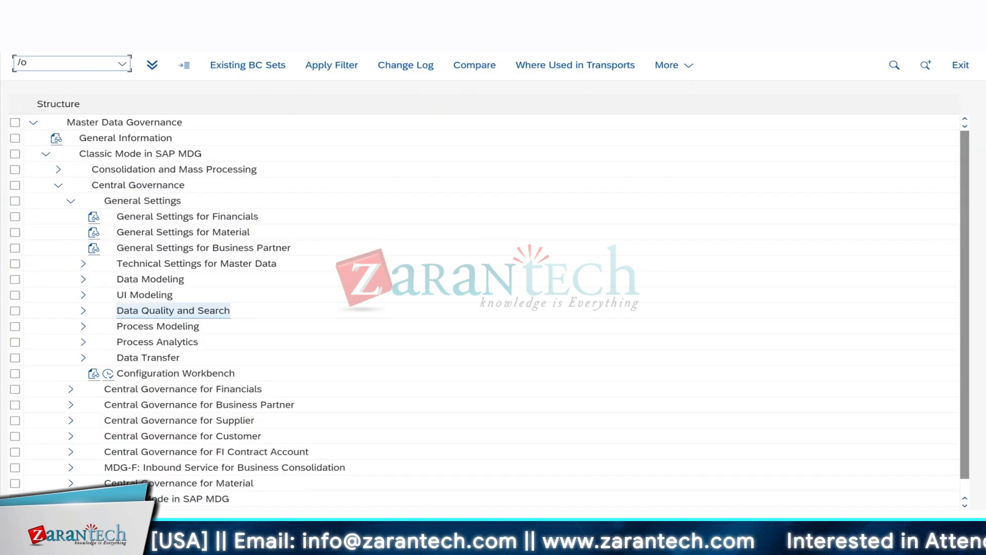
# - Switch to SAP GUI and launch the NetWeaver Business Client with transaction nwbc
pyautogui.write('nwbc')
pyautogui.press('Return')
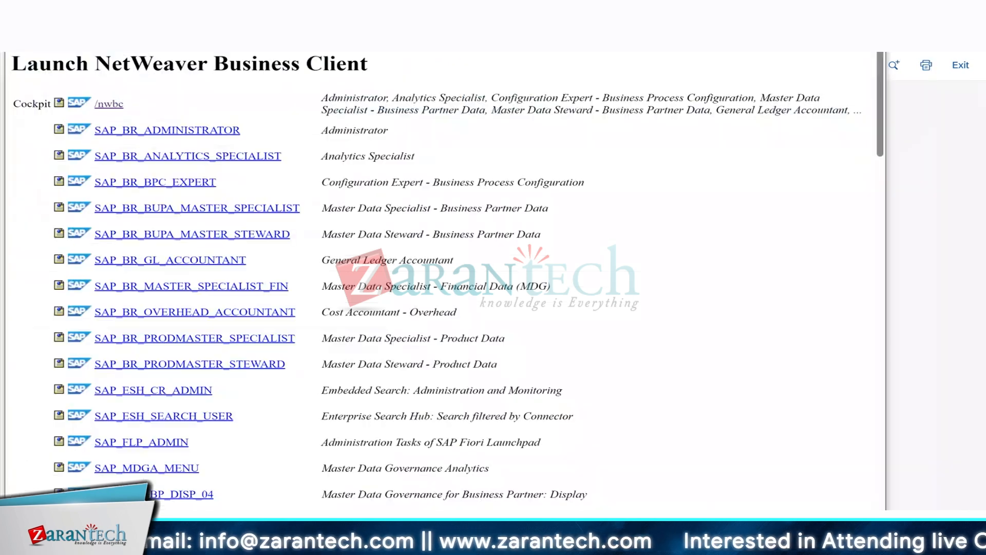
pyautogui.scroll(-20, 428, 460)
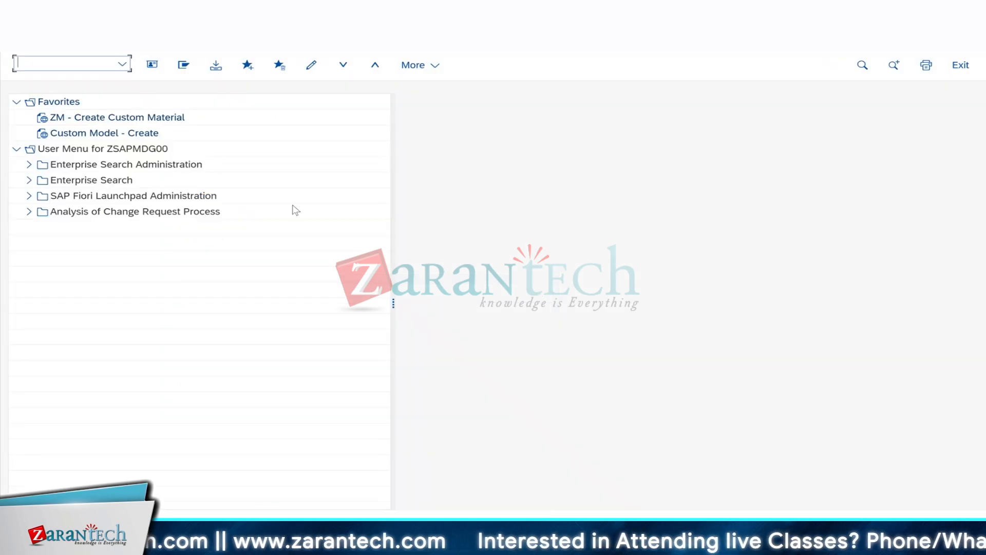
pyautogui.write('nwbc')
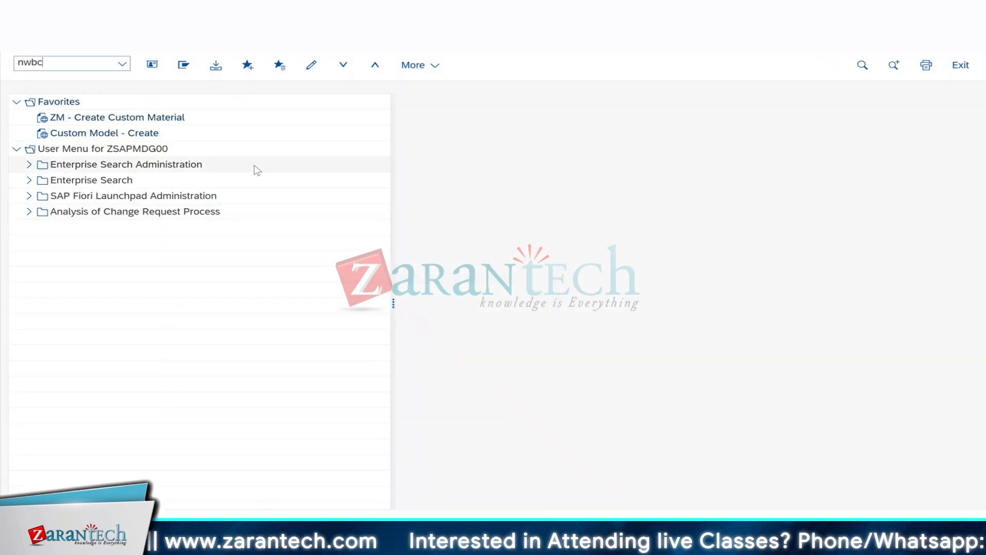
pyautogui.press('Return')
# - Compare the Business Partner Governance and Customer Governance (ERP Customer UI) work centers and their search options
pyautogui.click(559, 64)
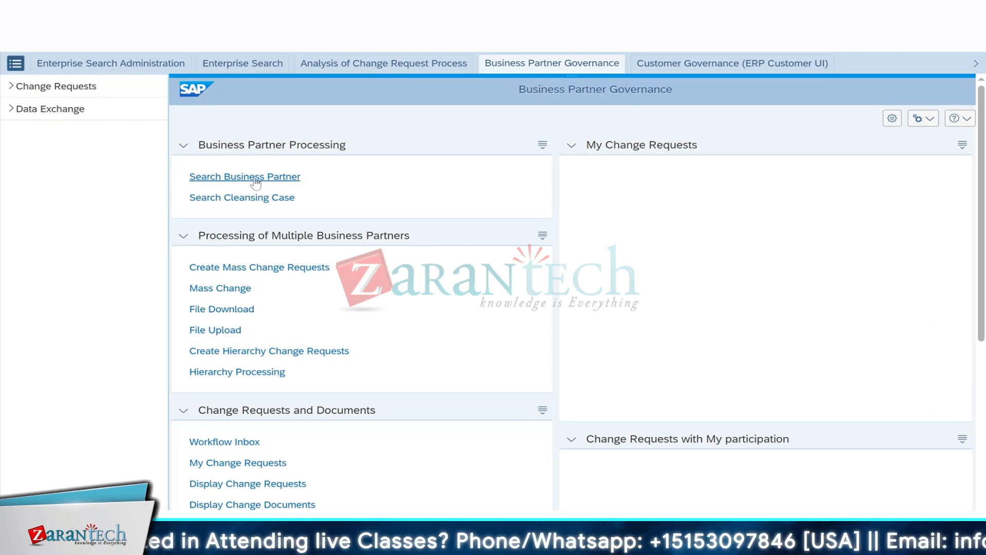
pyautogui.click(705, 69)
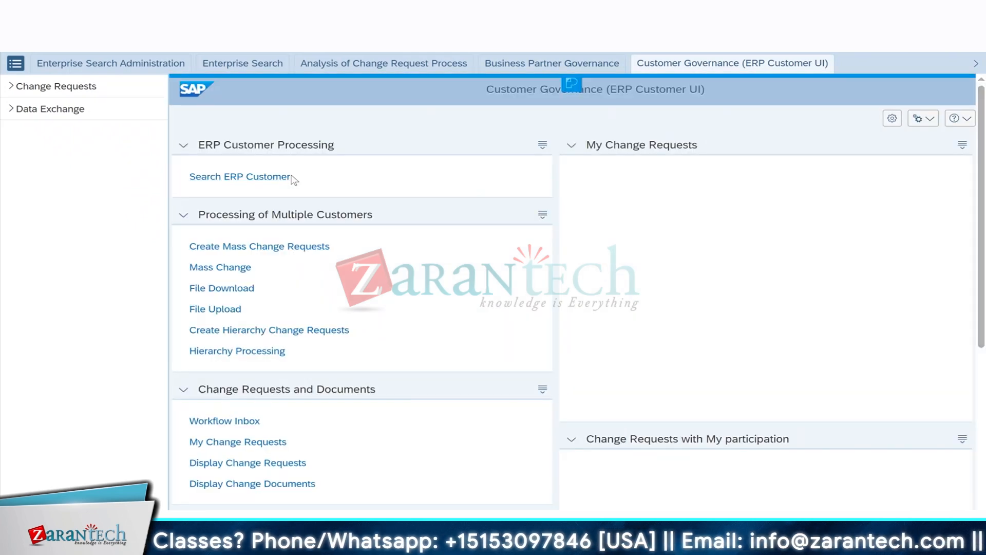
pyautogui.click(552, 66)
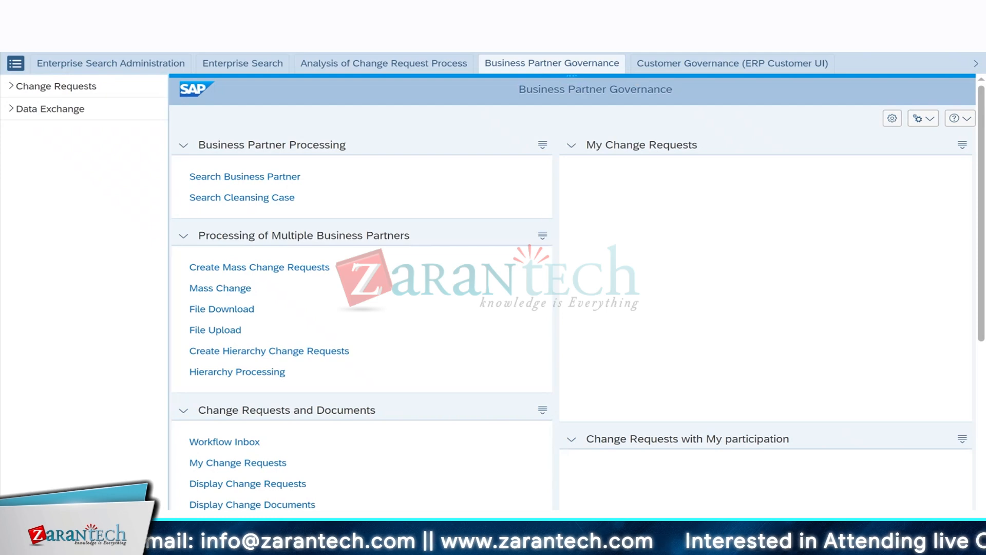
# - Switch to the Material Governance Homepage and open the material search
pyautogui.moveTo(668, 547)
pyautogui.click(586, 481)
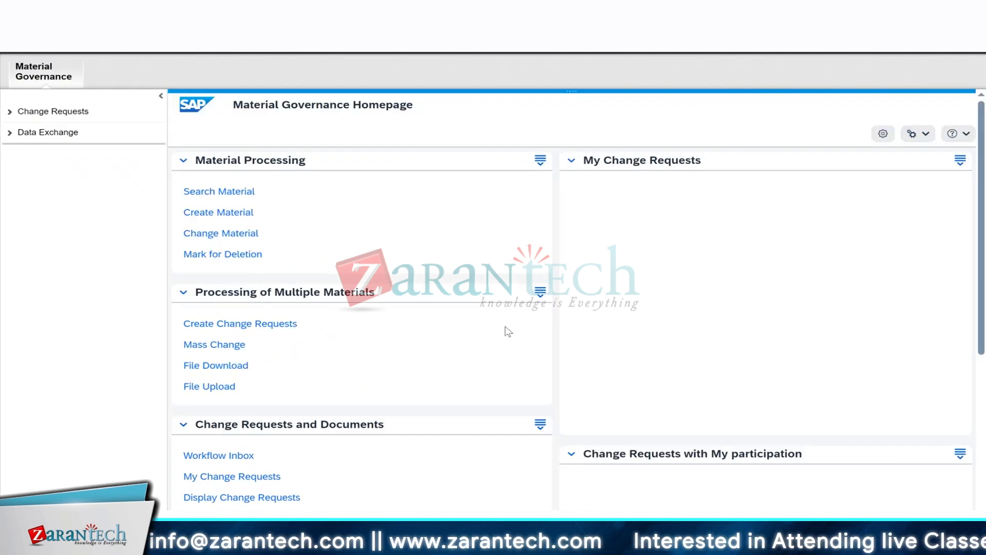
pyautogui.click(234, 194)
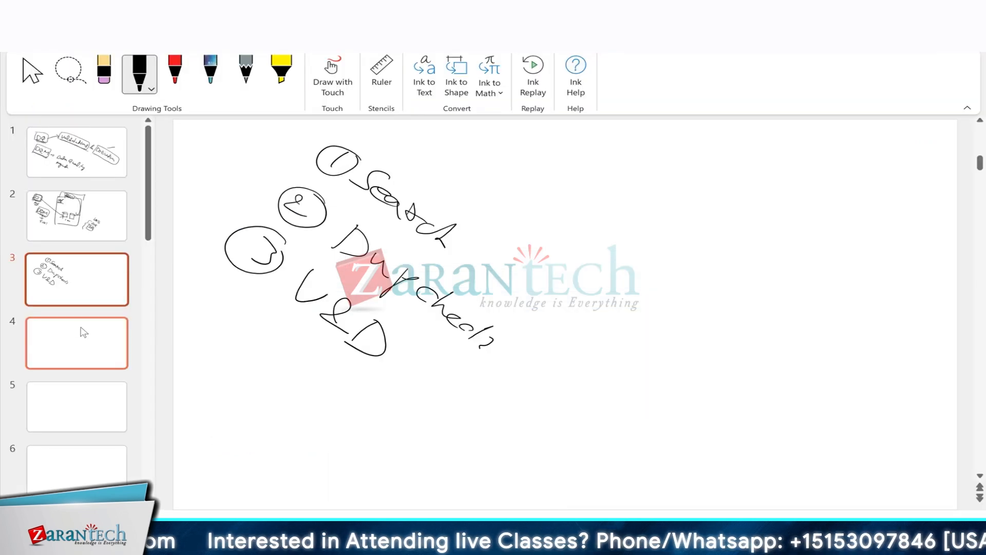
# - Switch to PowerPoint and handwrite "200" with an arrow to "HP" on blank slide 4, with "201" below it
pyautogui.click(80, 332)
pyautogui.moveTo(386, 145)
pyautogui.mouseDown()
pyautogui.moveTo(388, 169)
pyautogui.moveTo(411, 158)
pyautogui.moveTo(495, 207)
pyautogui.moveTo(496, 234)
pyautogui.mouseUp()
pyautogui.moveTo(516, 218)
pyautogui.mouseDown()
pyautogui.moveTo(509, 236)
pyautogui.moveTo(520, 224)
pyautogui.mouseUp()
pyautogui.moveTo(531, 228)
pyautogui.mouseDown()
pyautogui.moveTo(516, 242)
pyautogui.moveTo(546, 232)
pyautogui.mouseUp()
pyautogui.moveTo(370, 175); pyautogui.dragTo(351, 201)
pyautogui.moveTo(383, 195)
pyautogui.mouseDown()
pyautogui.moveTo(365, 199)
pyautogui.moveTo(382, 196)
pyautogui.mouseUp()
pyautogui.moveTo(410, 196); pyautogui.dragTo(385, 219)
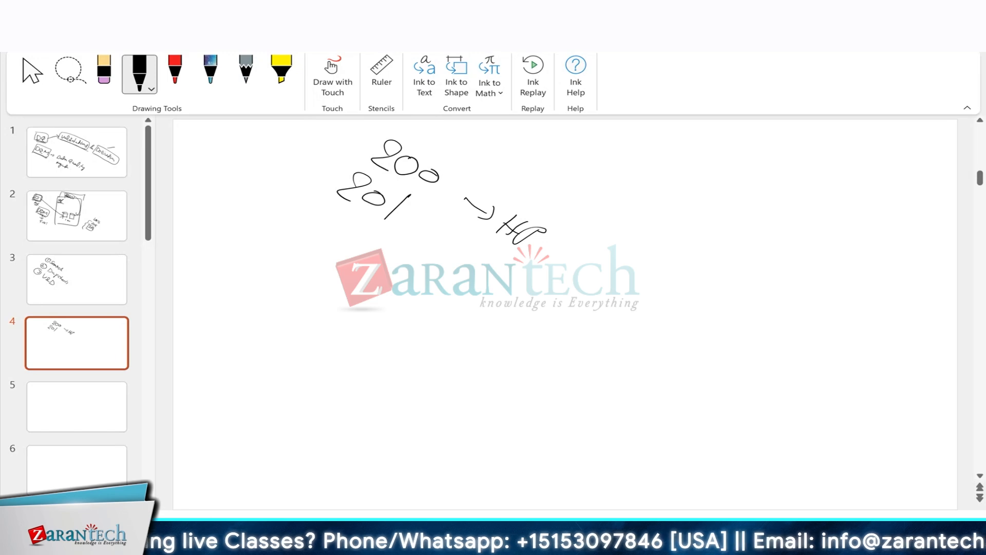
# - Underline "201", handwrite an arrow from it to "HP", and draw boxes around both numbers
pyautogui.moveTo(374, 176); pyautogui.dragTo(353, 210)
pyautogui.moveTo(352, 198); pyautogui.dragTo(325, 222)
pyautogui.moveTo(420, 223); pyautogui.dragTo(458, 276)
pyautogui.moveTo(498, 266); pyautogui.dragTo(468, 284)
pyautogui.moveTo(465, 269)
pyautogui.mouseDown()
pyautogui.moveTo(483, 276)
pyautogui.moveTo(481, 300)
pyautogui.mouseUp()
pyautogui.moveTo(388, 133)
pyautogui.mouseDown()
pyautogui.moveTo(354, 163)
pyautogui.moveTo(427, 198)
pyautogui.mouseUp()
pyautogui.moveTo(360, 169)
pyautogui.mouseDown()
pyautogui.moveTo(393, 177)
pyautogui.moveTo(329, 221)
pyautogui.mouseUp()
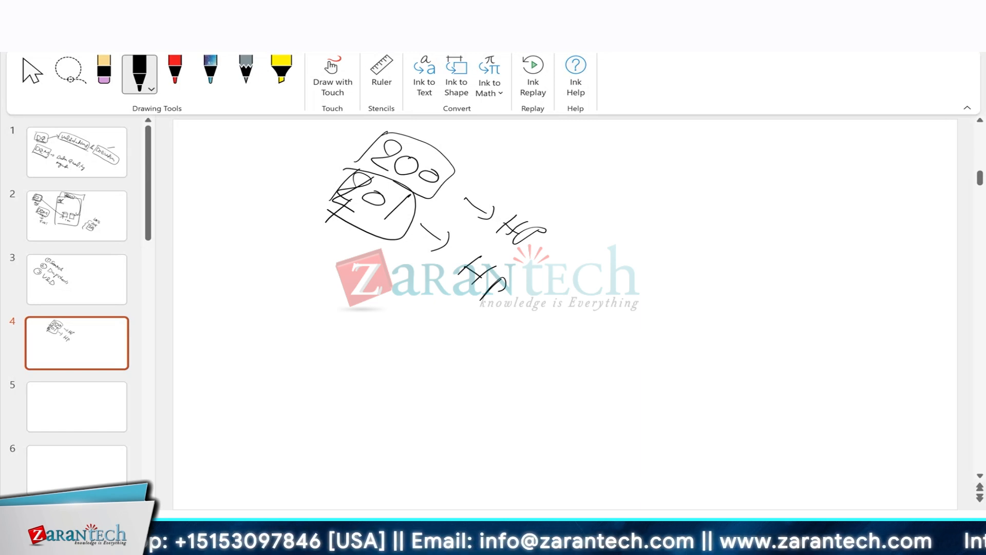
# - Handwrite an underlined "So1" on the far side of slide 4 and draw a curved arrow to it from the boxed 200
pyautogui.moveTo(715, 252); pyautogui.dragTo(677, 264)
pyautogui.moveTo(717, 268); pyautogui.dragTo(701, 298)
pyautogui.moveTo(664, 284); pyautogui.dragTo(686, 298)
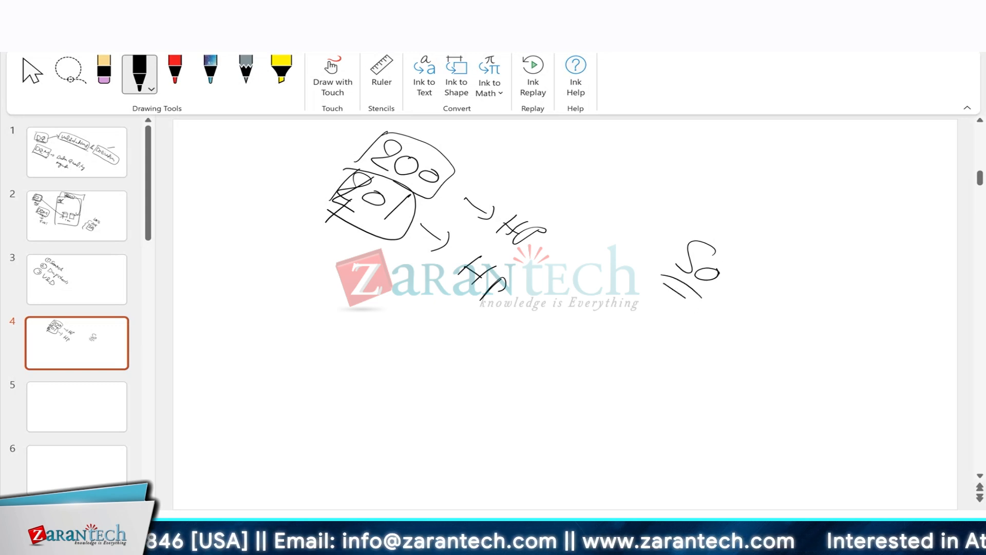
pyautogui.moveTo(447, 143)
pyautogui.mouseDown()
pyautogui.moveTo(504, 144)
pyautogui.moveTo(667, 237)
pyautogui.moveTo(645, 241)
pyautogui.mouseUp()
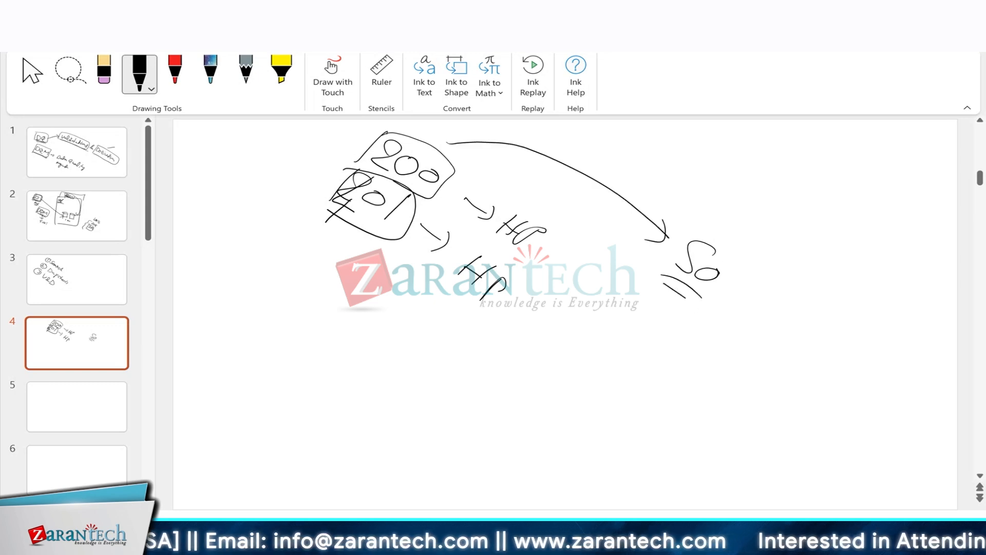
pyautogui.moveTo(751, 276); pyautogui.dragTo(713, 307)
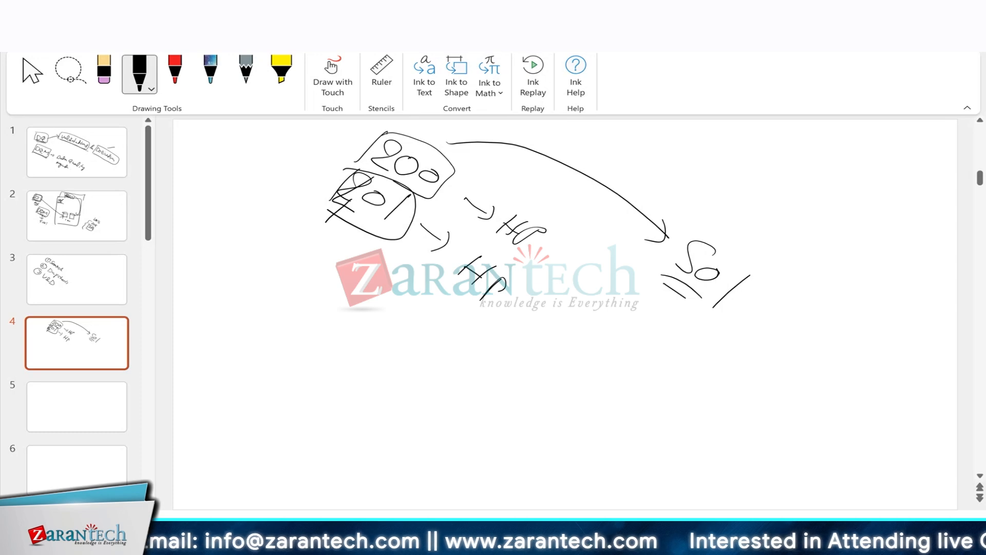
# - Handwrite "So2" below "So1" and draw a curved arrow to it from the boxed 201
pyautogui.moveTo(666, 337); pyautogui.dragTo(641, 360)
pyautogui.moveTo(626, 348)
pyautogui.mouseDown()
pyautogui.moveTo(705, 362)
pyautogui.moveTo(684, 391)
pyautogui.mouseUp()
pyautogui.click(676, 377)
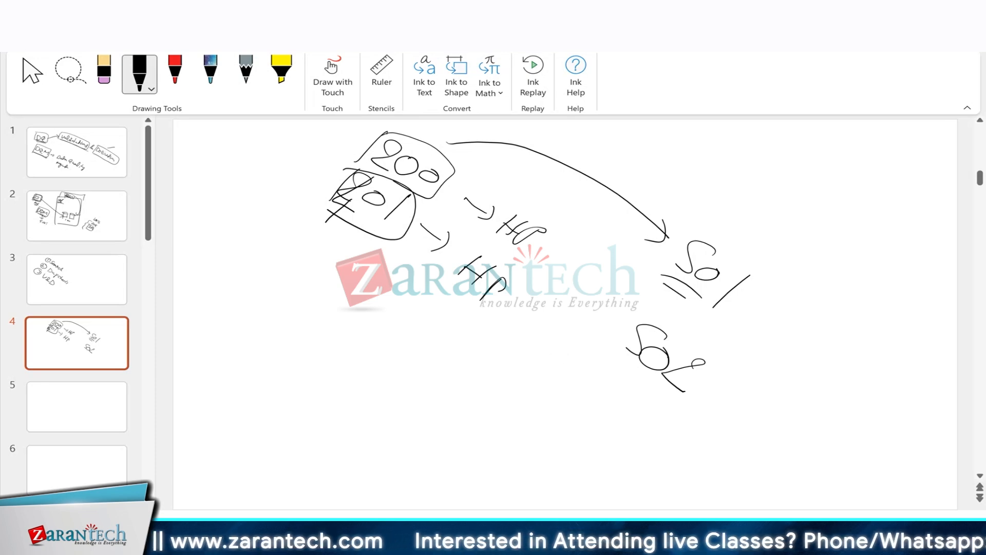
pyautogui.moveTo(374, 221)
pyautogui.mouseDown()
pyautogui.moveTo(537, 385)
pyautogui.moveTo(599, 362)
pyautogui.moveTo(609, 383)
pyautogui.mouseUp()
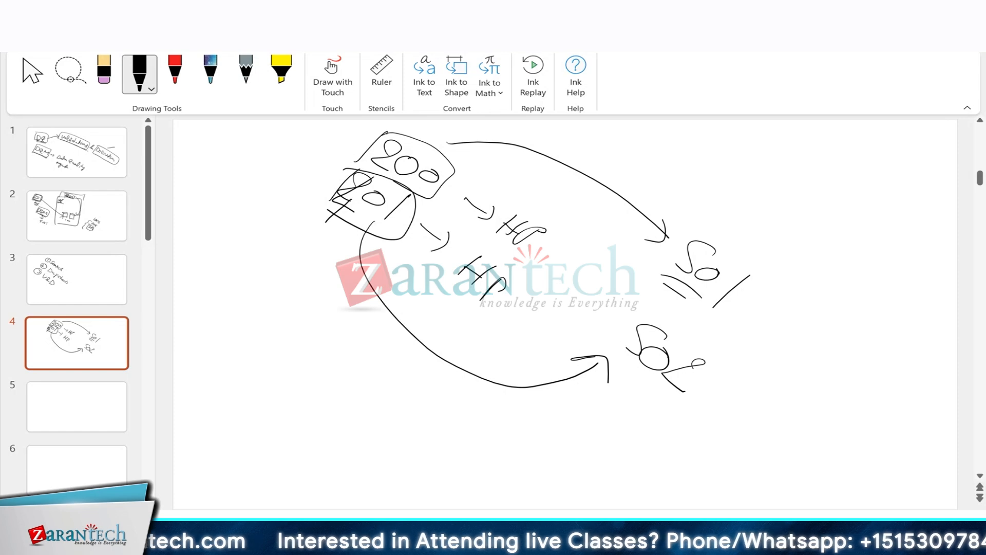
# - Annotate the diagram with extra underlining below "So1", a small symbol below "So2", and marks beside 201 and 200
pyautogui.moveTo(662, 277)
pyautogui.mouseDown()
pyautogui.moveTo(724, 315)
pyautogui.moveTo(716, 312)
pyautogui.mouseUp()
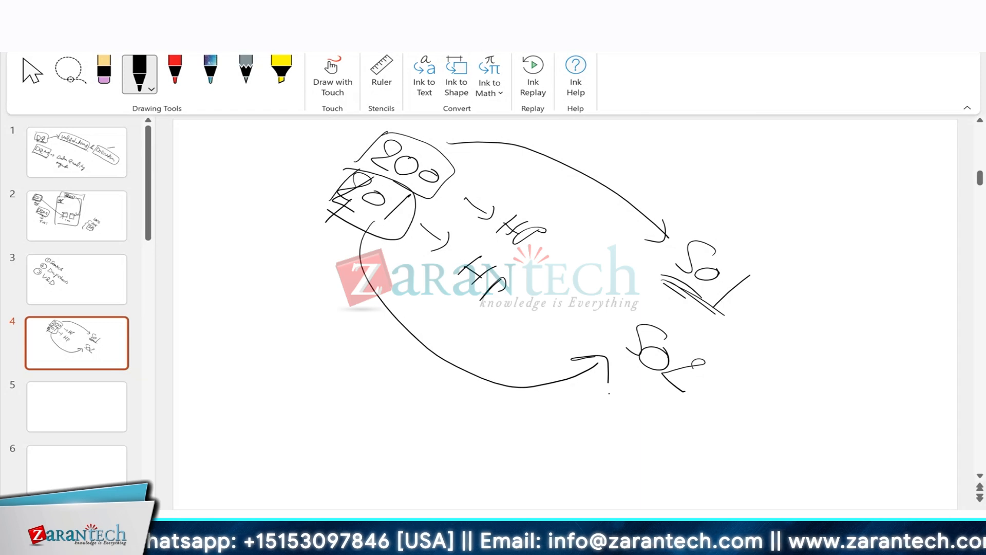
pyautogui.moveTo(612, 394)
pyautogui.mouseDown()
pyautogui.moveTo(641, 390)
pyautogui.moveTo(630, 416)
pyautogui.mouseUp()
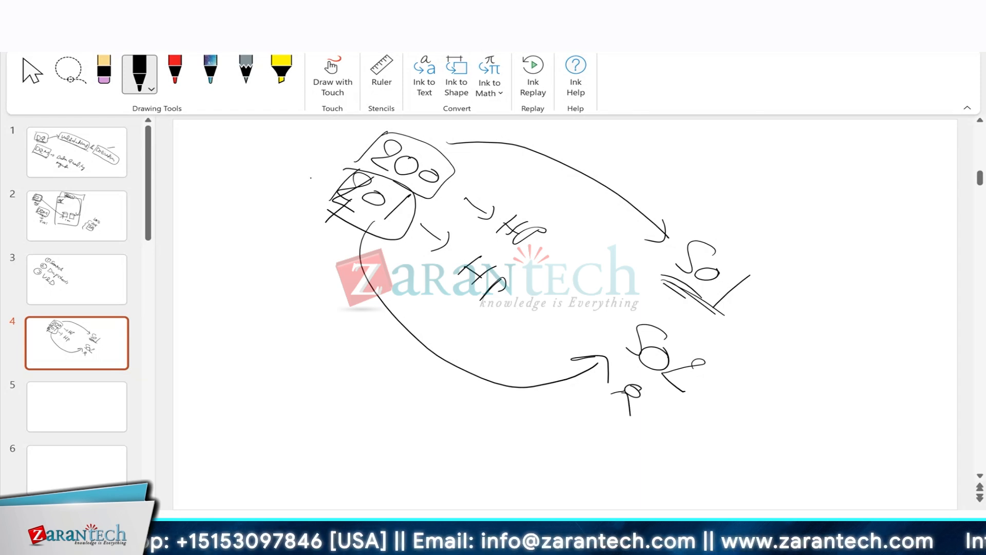
pyautogui.moveTo(300, 166); pyautogui.dragTo(355, 178)
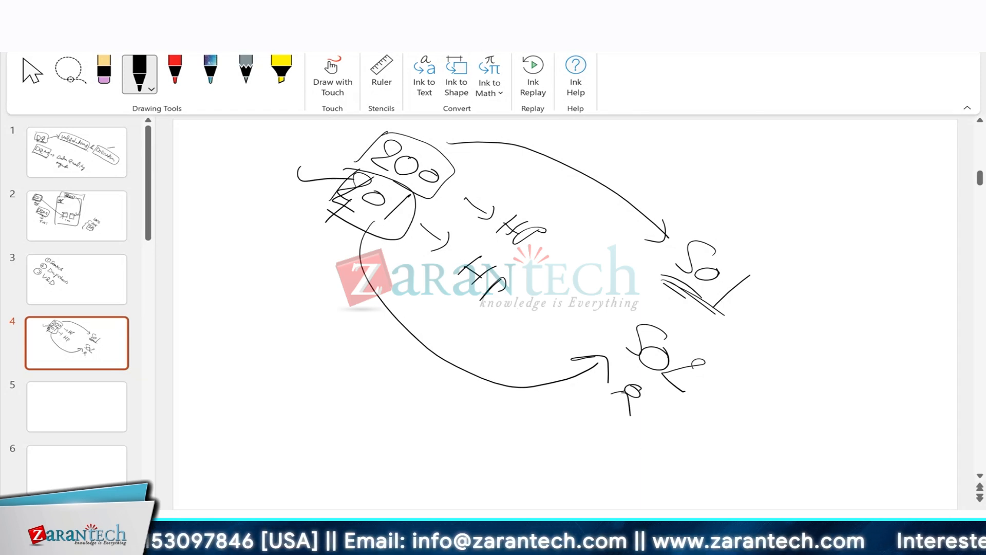
pyautogui.moveTo(366, 135)
pyautogui.mouseDown()
pyautogui.moveTo(364, 148)
pyautogui.moveTo(372, 136)
pyautogui.mouseUp()
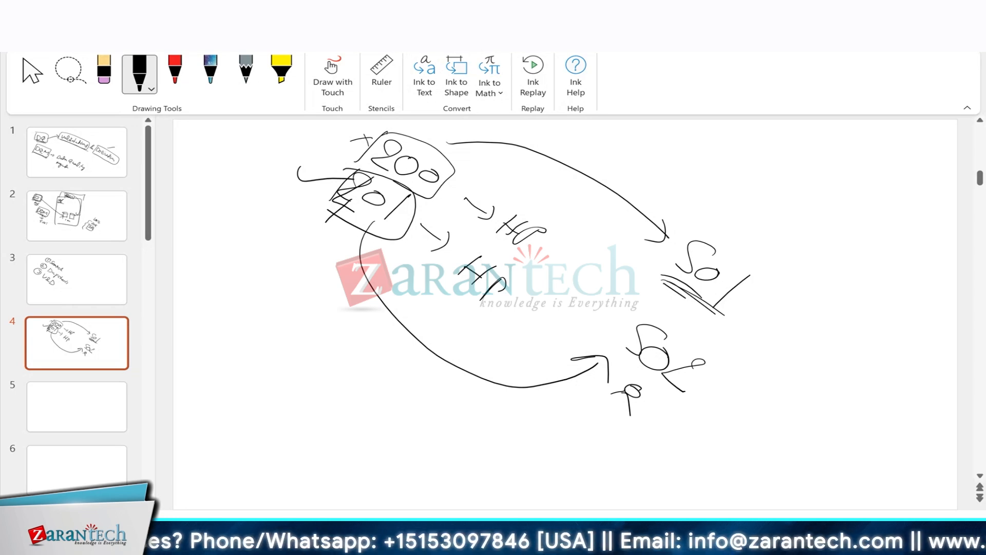
# - Switch to the Search Materials screen and look through the attributes available for the first search criterion
pyautogui.moveTo(658, 545)
pyautogui.click(612, 504)
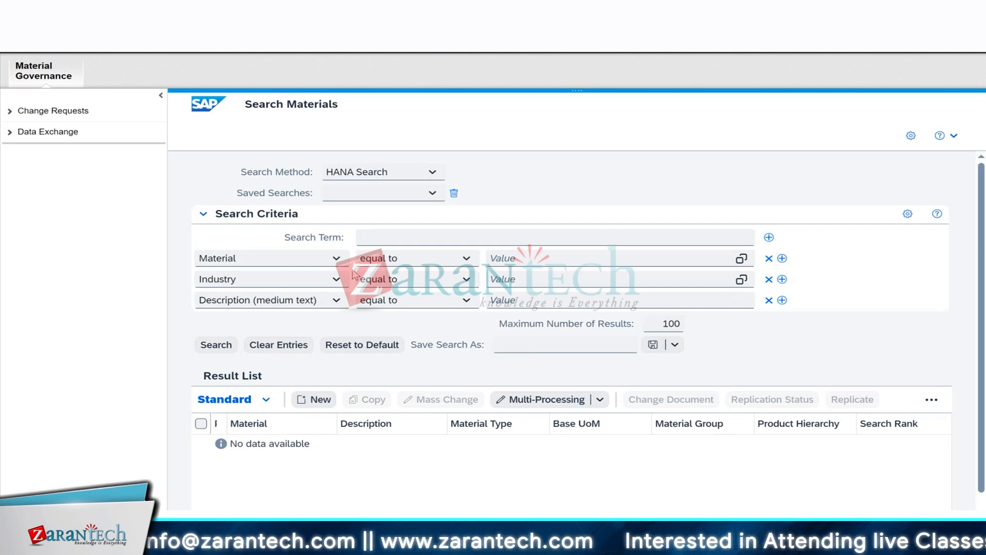
pyautogui.click(337, 260)
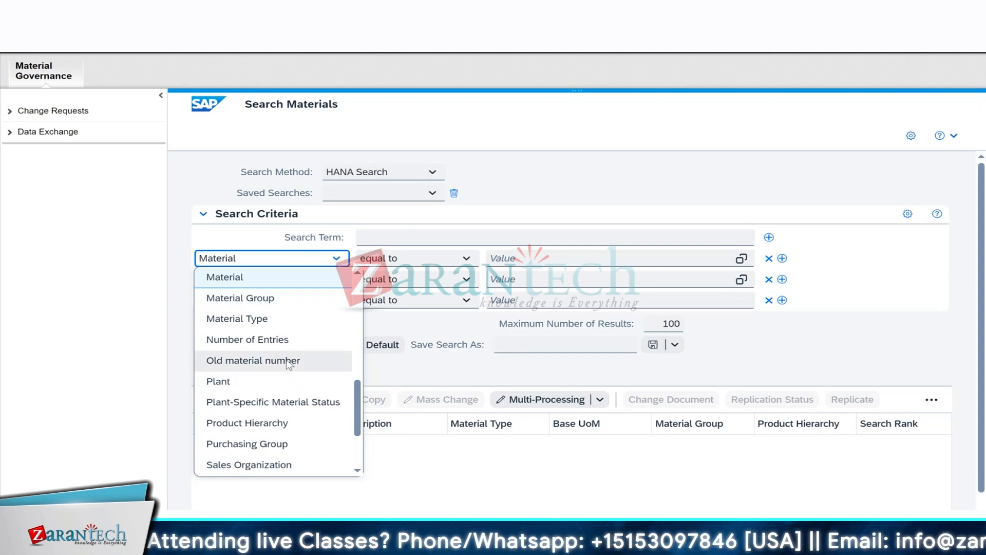
pyautogui.scroll(-2, 287, 364)
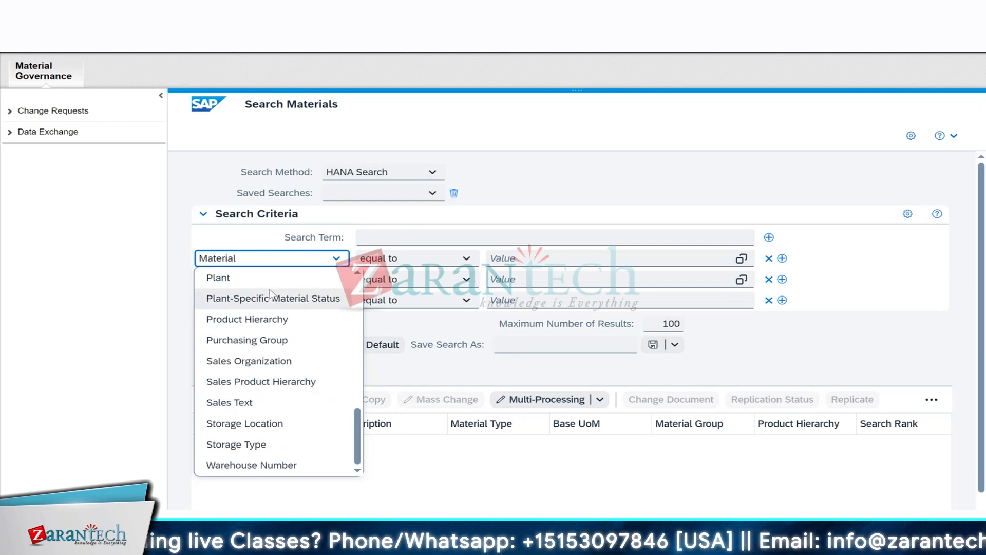
pyautogui.scroll(5, 286, 352)
pyautogui.scroll(3, 285, 351)
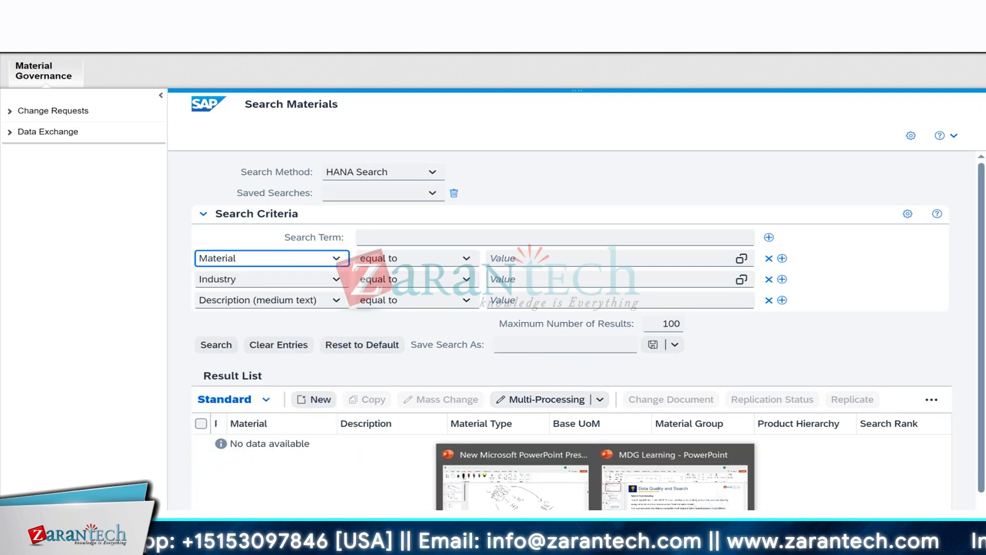
# - Switch to the MDG Learning presentation's Search Applications slide and highlight the Exact / DB Search, SAP Enterprise Search and HANA Search bullets
pyautogui.click(502, 479)
pyautogui.click(77, 281)
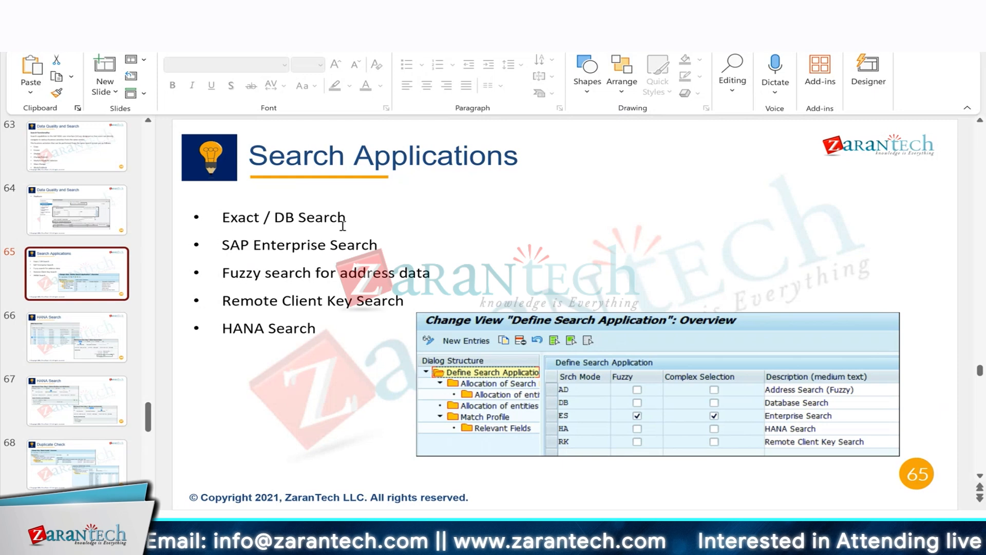
pyautogui.moveTo(348, 217); pyautogui.dragTo(288, 217)
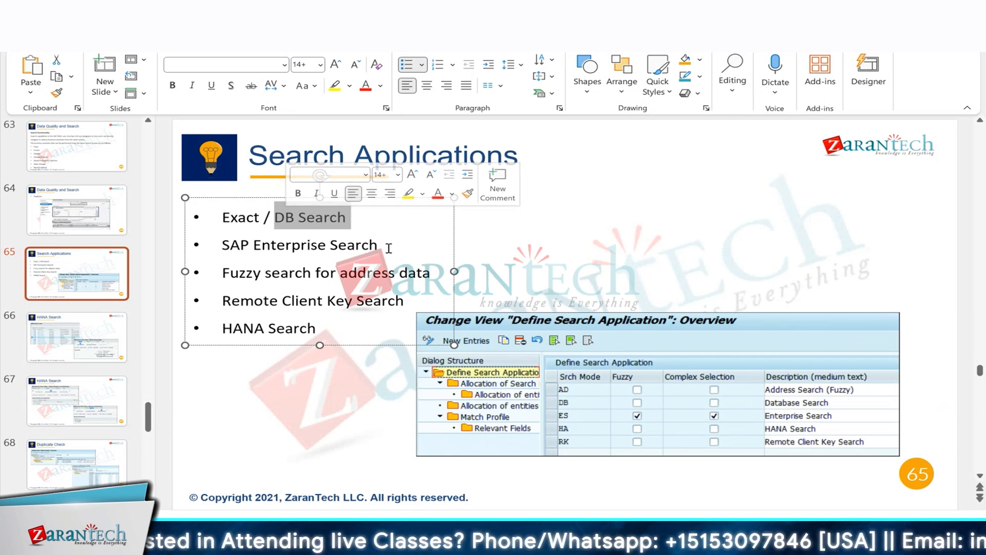
pyautogui.moveTo(389, 248); pyautogui.dragTo(221, 245)
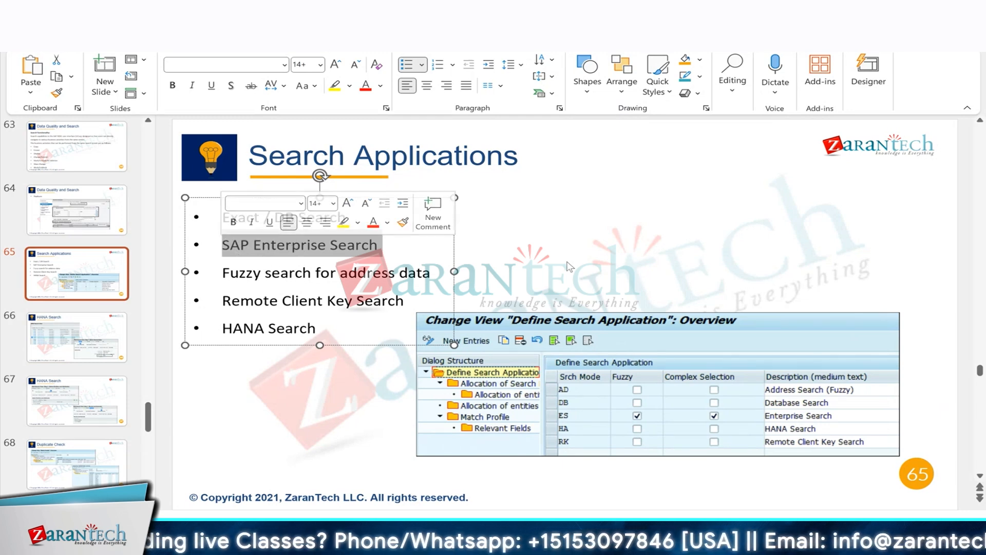
pyautogui.click(580, 185)
pyautogui.moveTo(350, 217); pyautogui.dragTo(218, 215)
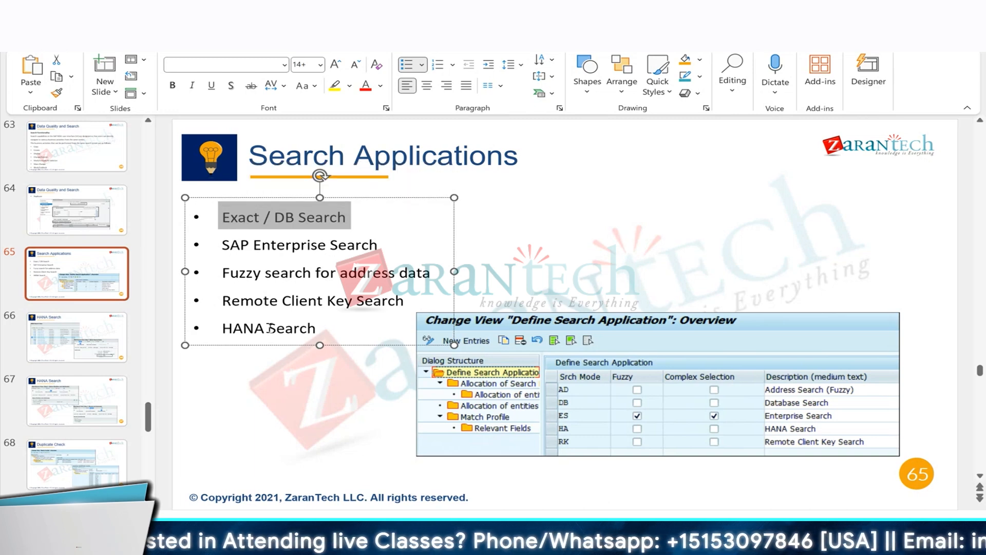
pyautogui.moveTo(226, 328); pyautogui.dragTo(327, 327)
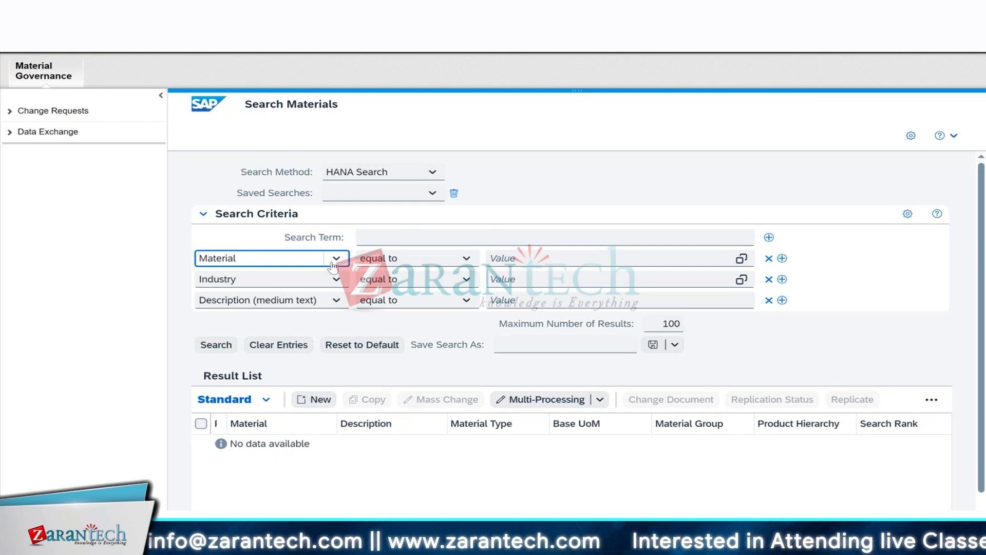
# - Return to Search Materials and review the full HANA Search attribute list, from Authorization Group to Warehouse Number
pyautogui.click(335, 258)
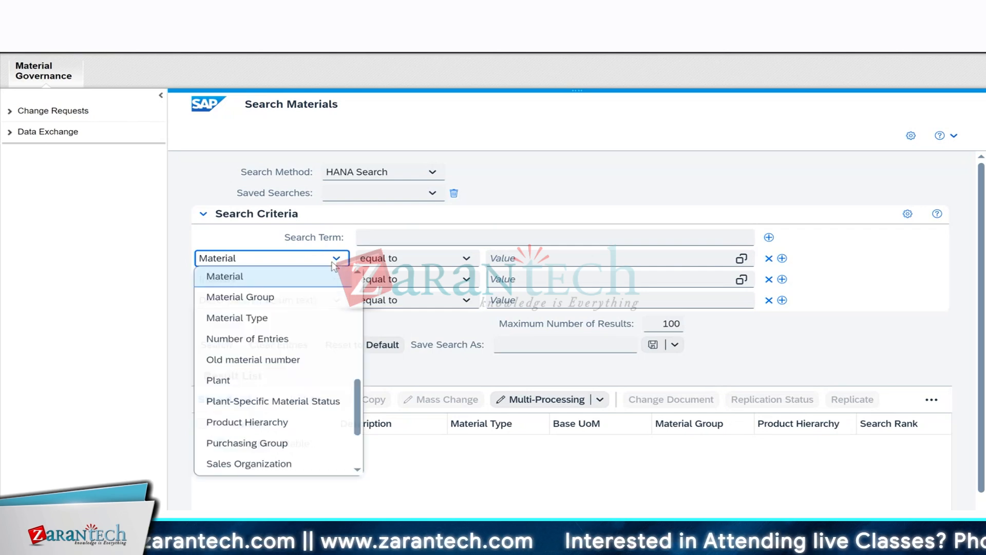
pyautogui.click(154, 253)
pyautogui.click(265, 262)
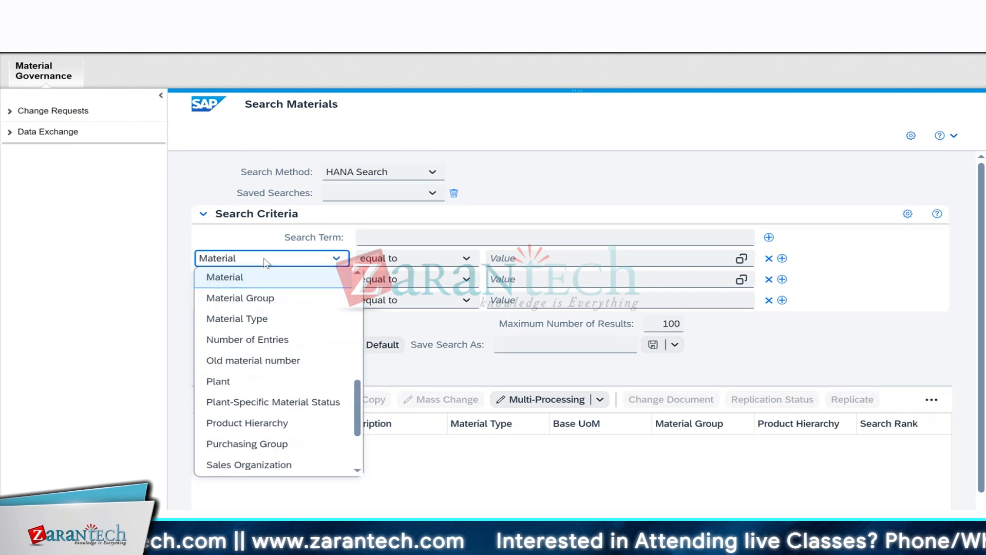
pyautogui.scroll(5, 258, 333)
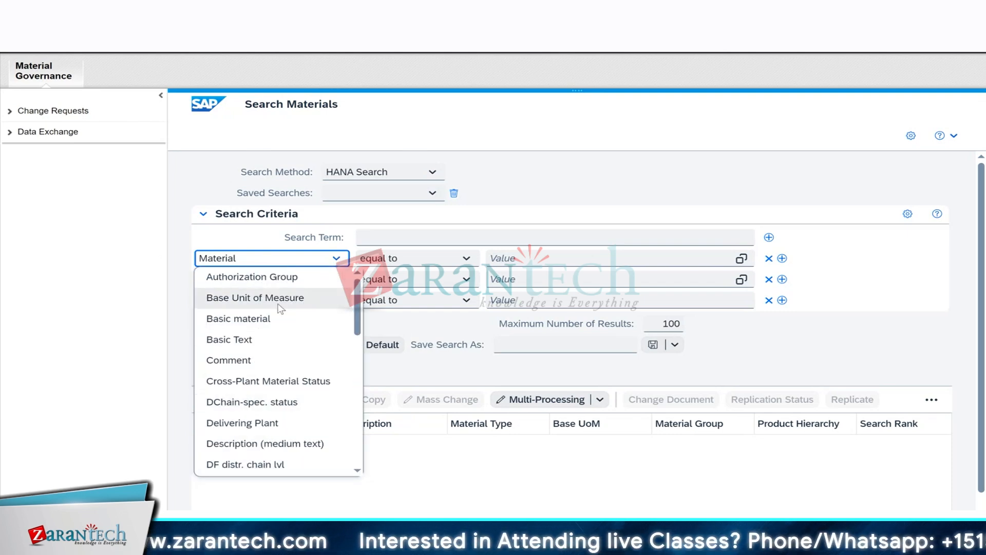
pyautogui.scroll(-5, 264, 321)
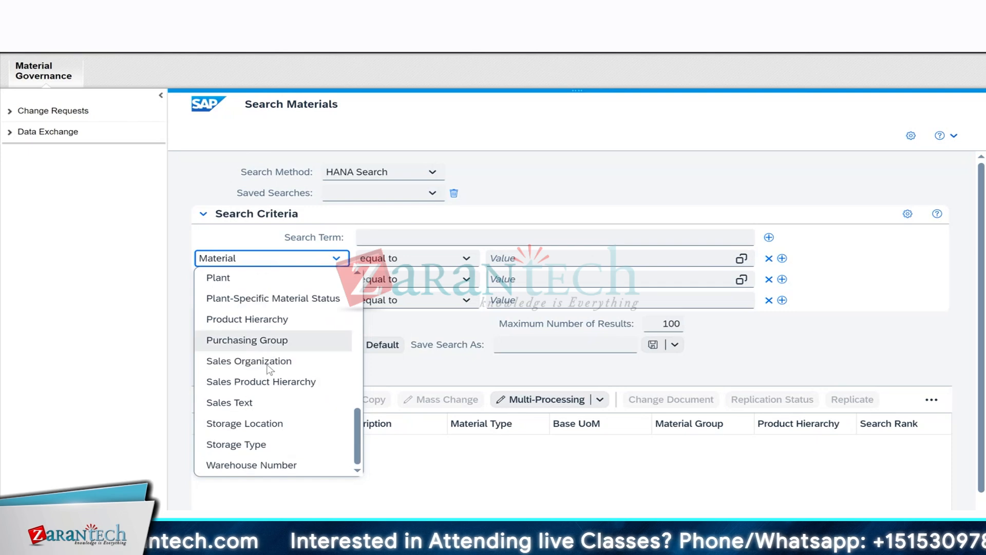
pyautogui.scroll(5, 262, 462)
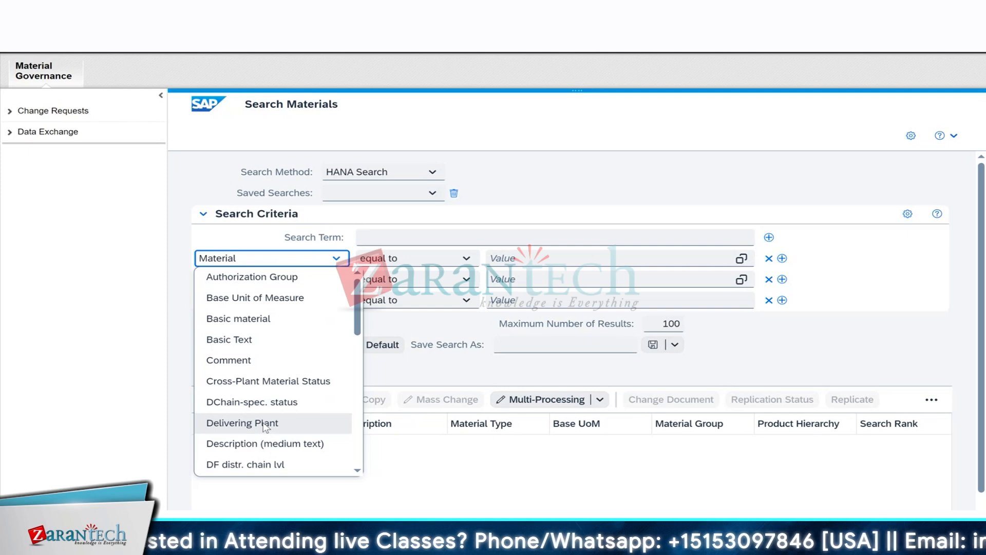
pyautogui.scroll(-10, 338, 464)
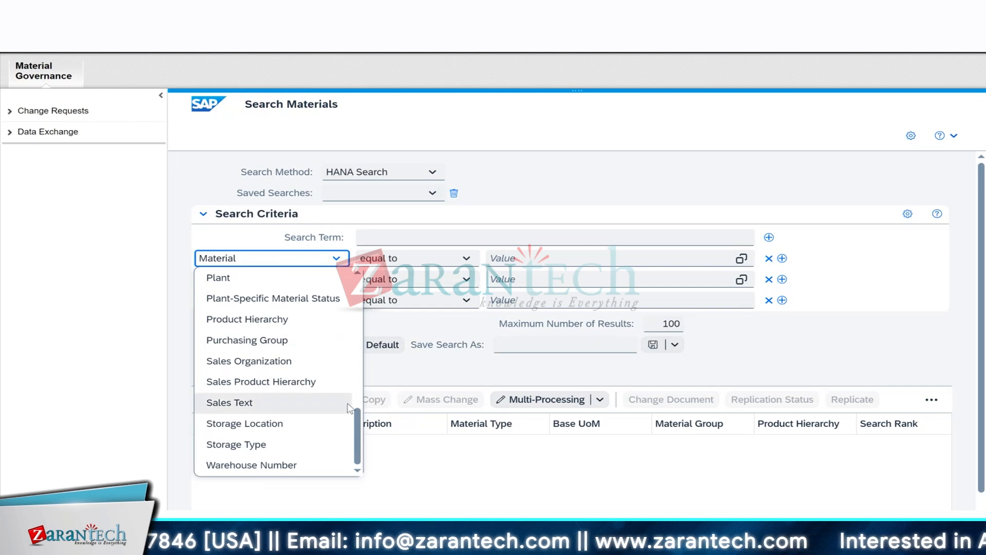
# - Finish reviewing the first criterion's attribute list and look through the available search methods, keeping HANA Search selected
pyautogui.scroll(10, 267, 424)
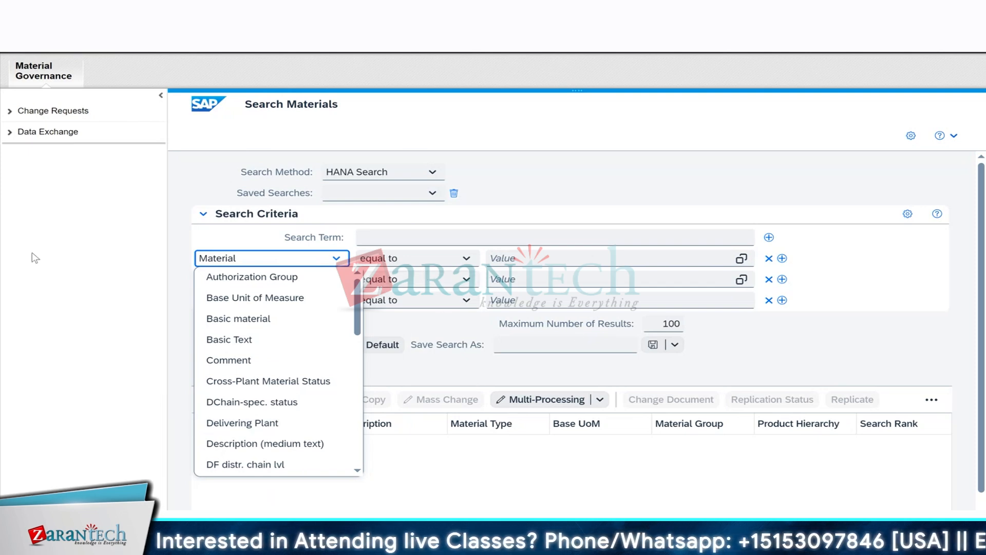
pyautogui.click(920, 352)
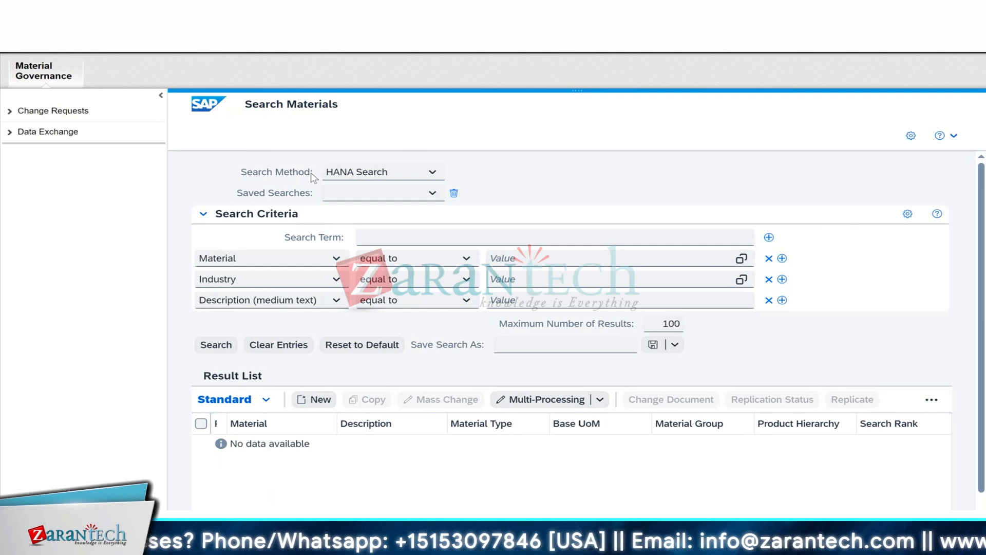
pyautogui.click(433, 172)
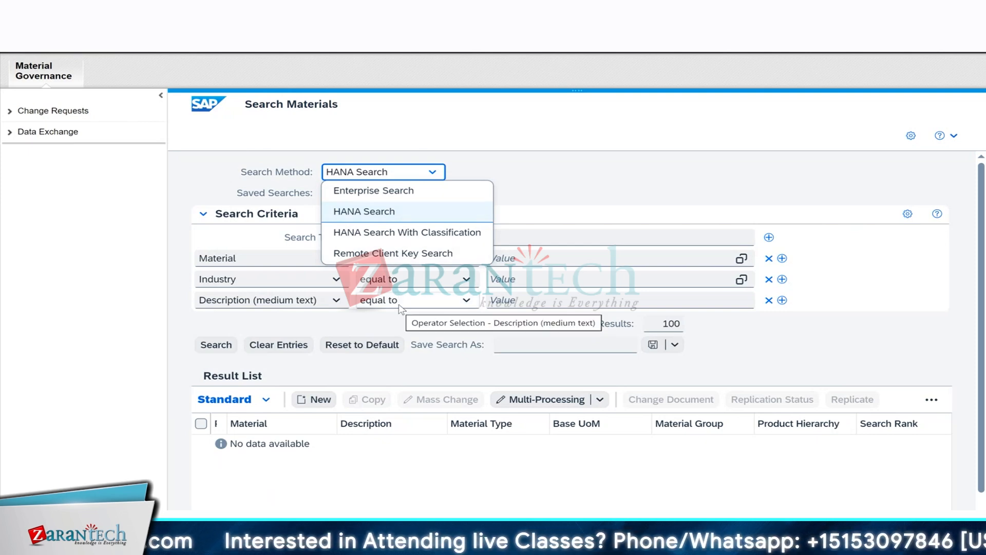
pyautogui.click(368, 217)
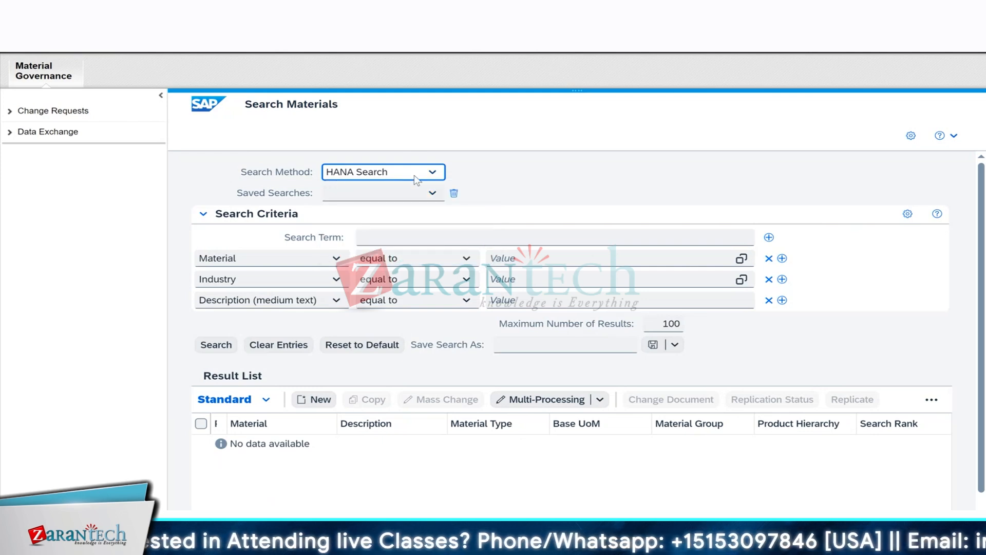
pyautogui.click(433, 173)
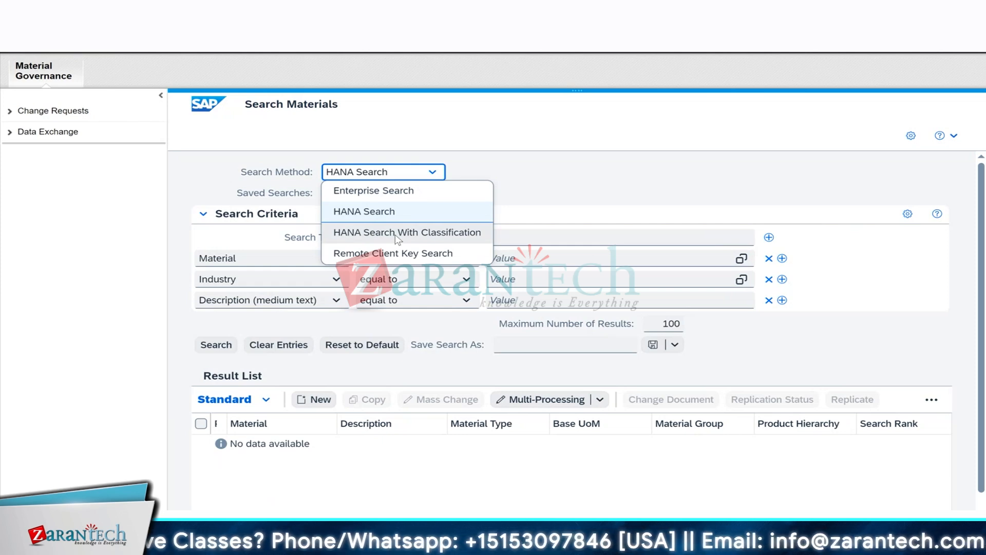
pyautogui.click(362, 211)
pyautogui.click(363, 171)
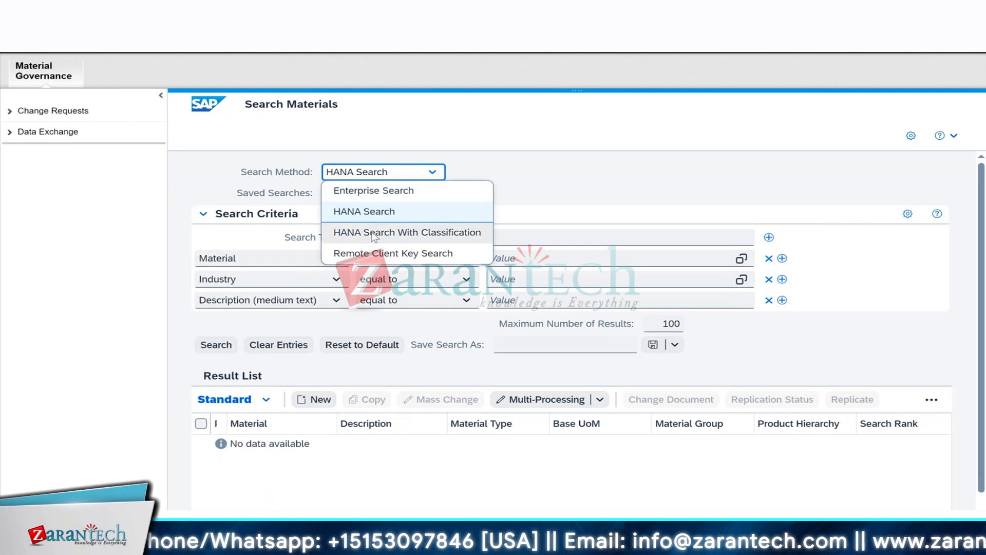
pyautogui.click(366, 213)
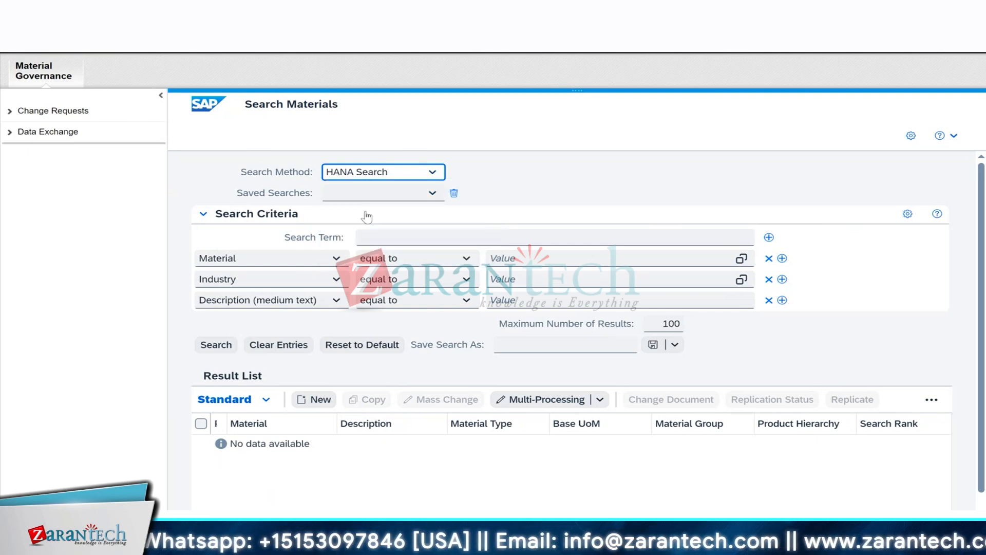
pyautogui.click(432, 173)
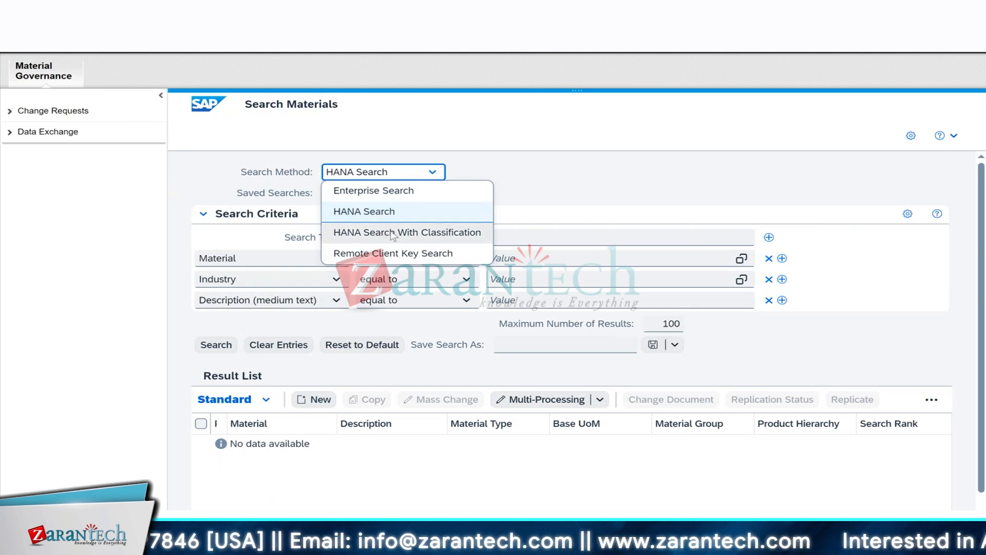
pyautogui.click(571, 185)
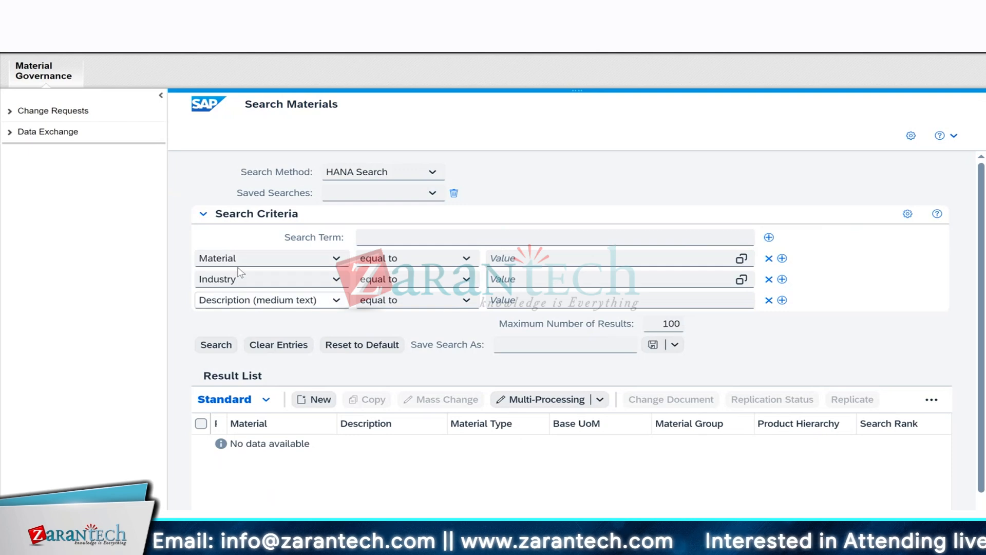
# - Browse the first criterion's attribute list under HANA Search from Authorization Group to Warehouse Number
pyautogui.click(322, 260)
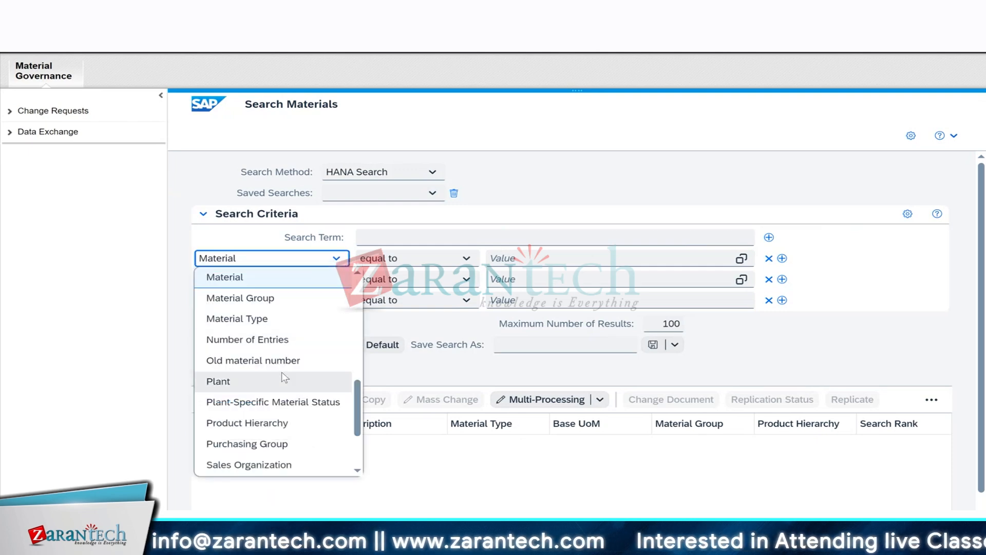
pyautogui.scroll(-2, 286, 379)
pyautogui.scroll(10, 292, 371)
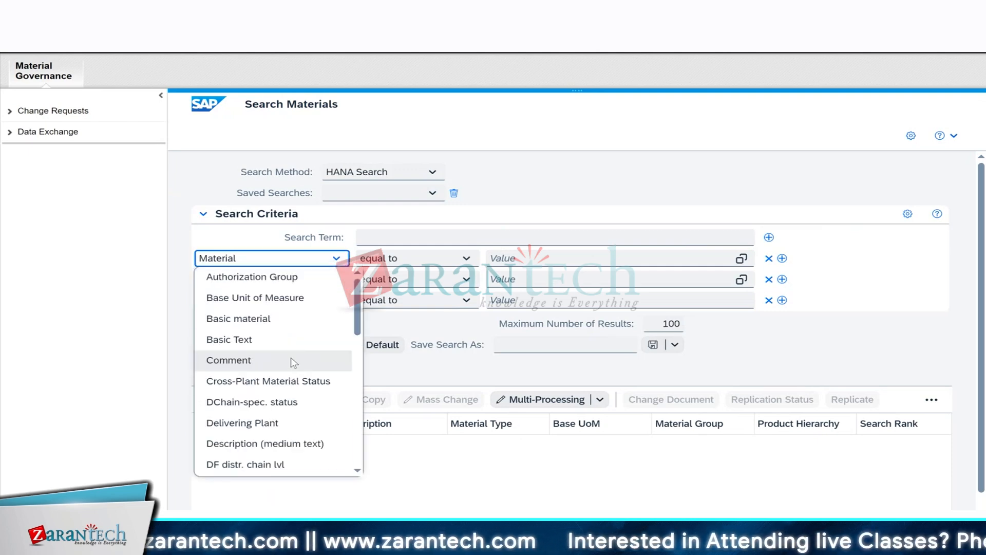
pyautogui.scroll(-5, 294, 363)
pyautogui.scroll(5, 295, 359)
pyautogui.scroll(-5, 291, 355)
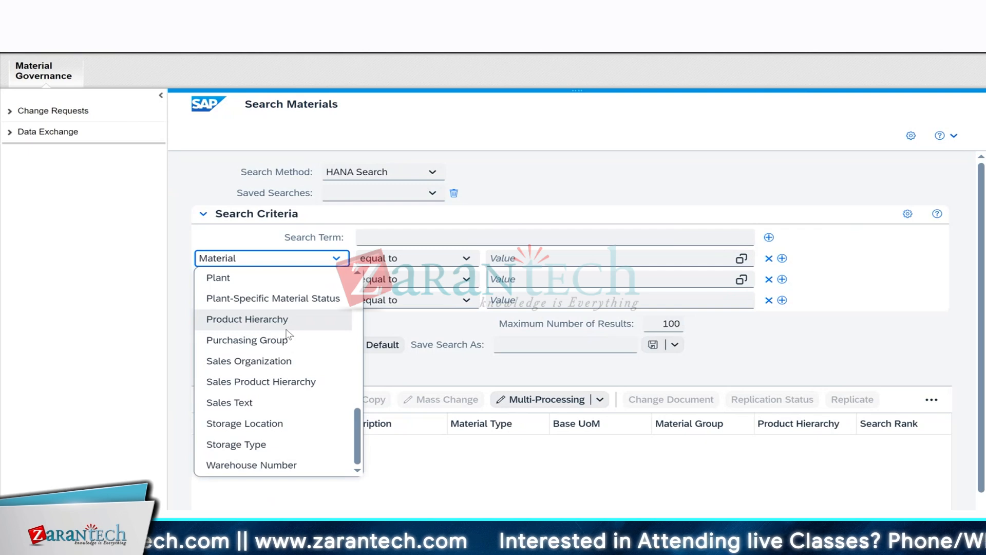
pyautogui.click(541, 165)
# - Set the search method to HANA Search With Classification and choose Batch 023 as the class type in the Classification section
pyautogui.click(432, 171)
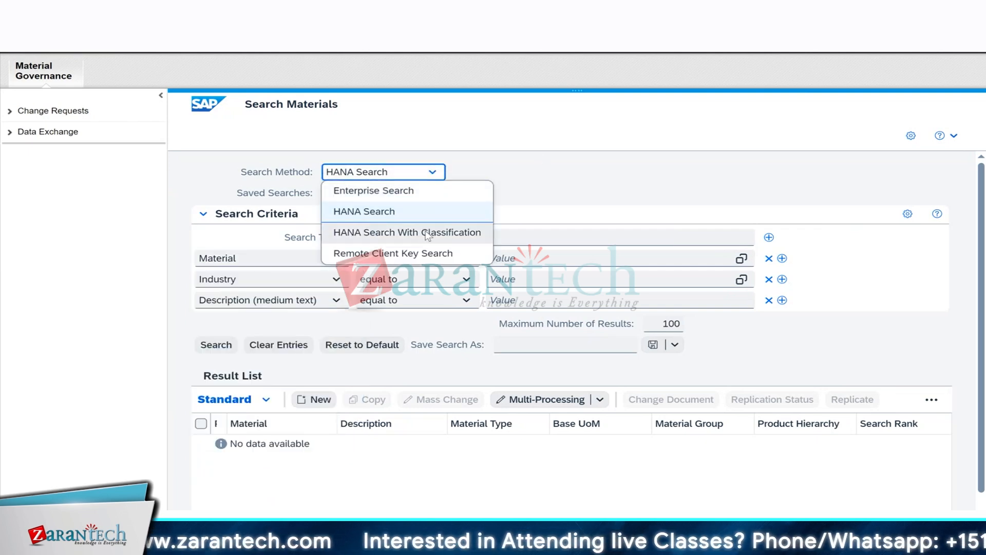
pyautogui.click(426, 234)
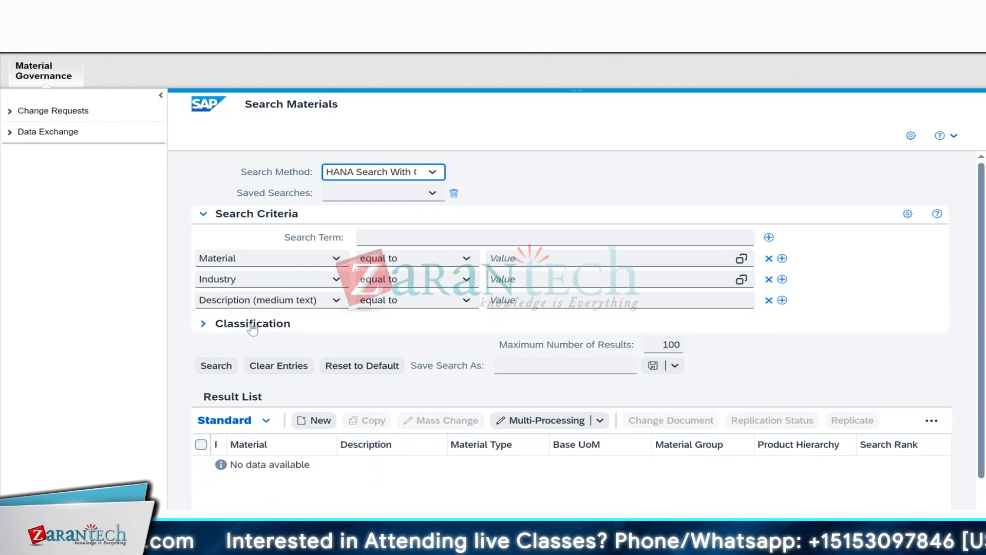
pyautogui.click(204, 324)
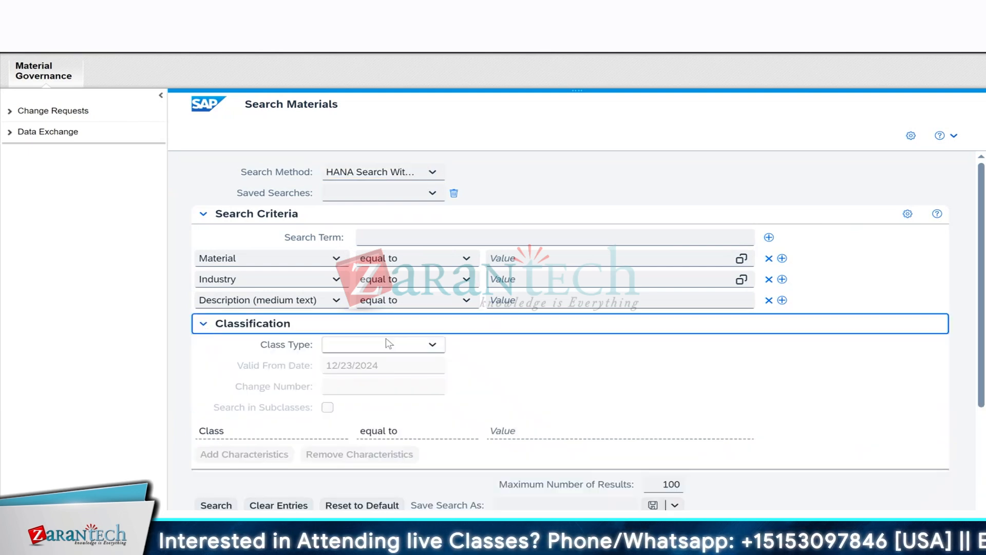
pyautogui.click(431, 346)
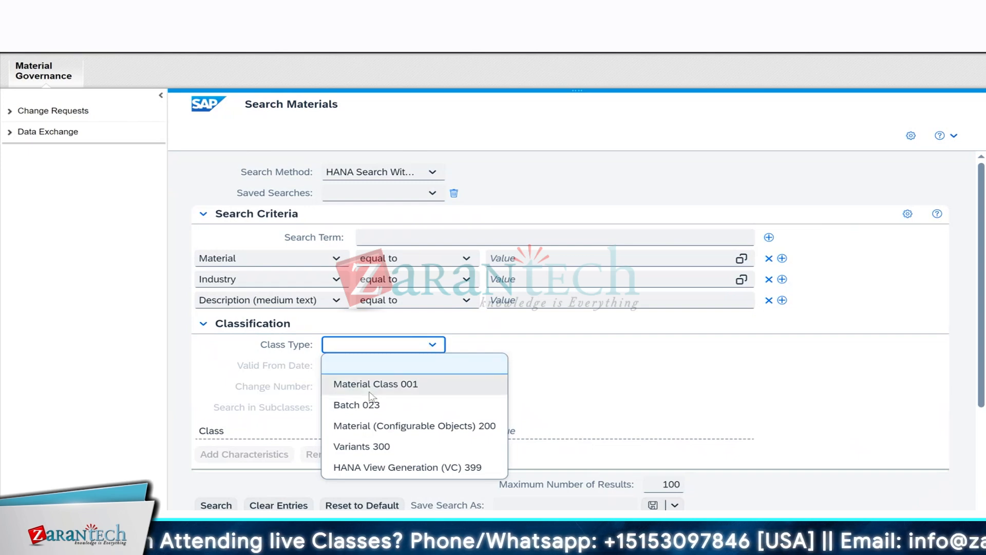
pyautogui.click(357, 405)
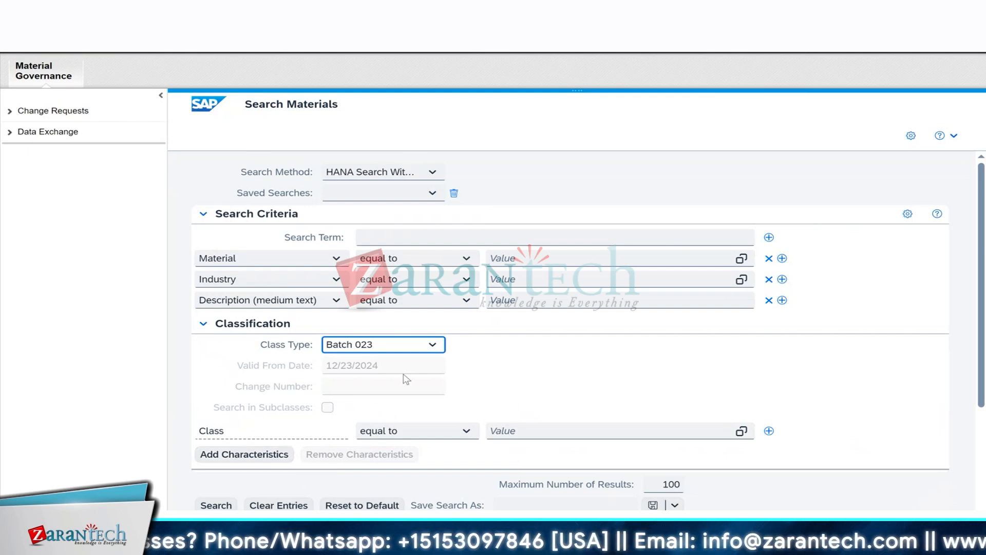
# - Compare the search methods with HANA Search With Classification active, and check the Search Criteria section collapsed and expanded
pyautogui.click(431, 172)
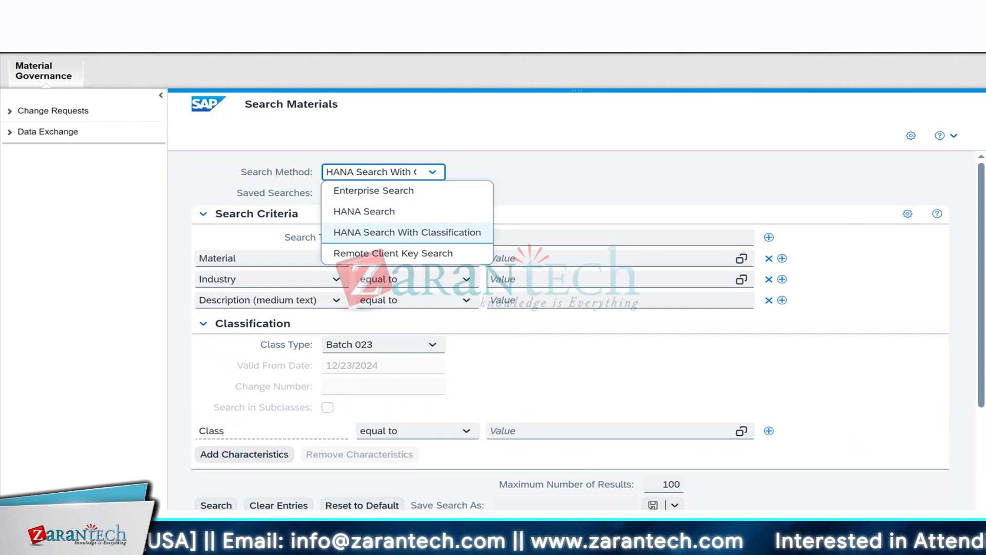
pyautogui.click(539, 136)
pyautogui.click(428, 174)
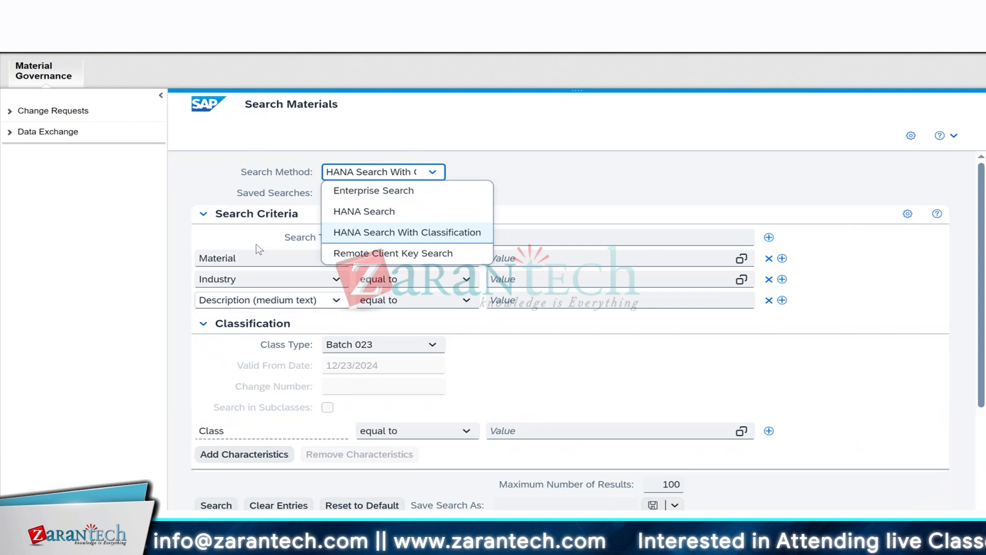
pyautogui.click(89, 258)
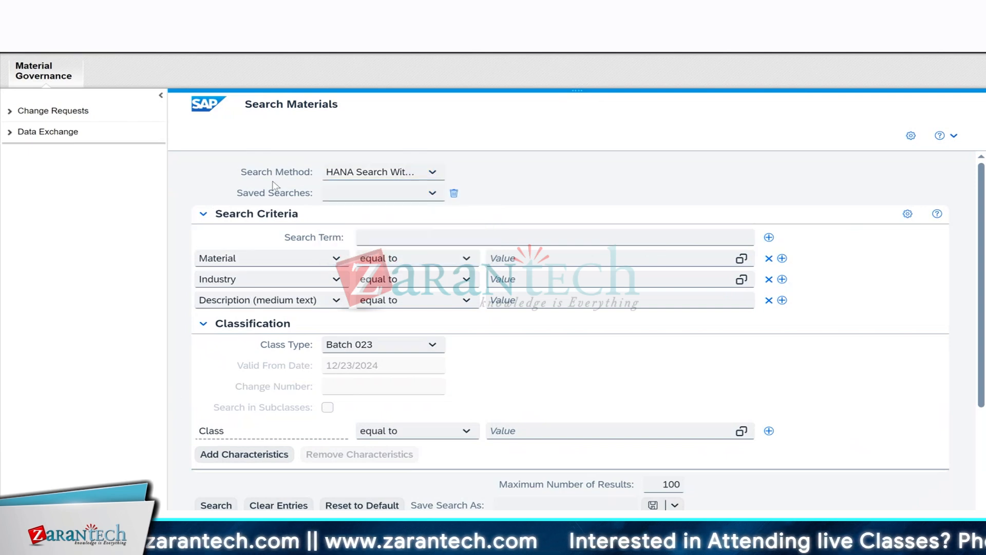
pyautogui.click(404, 174)
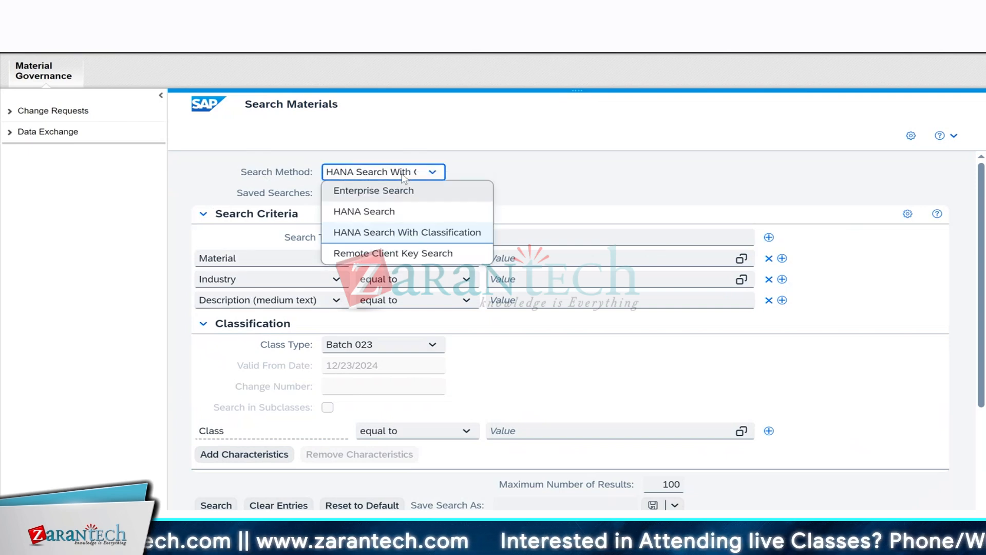
pyautogui.click(533, 155)
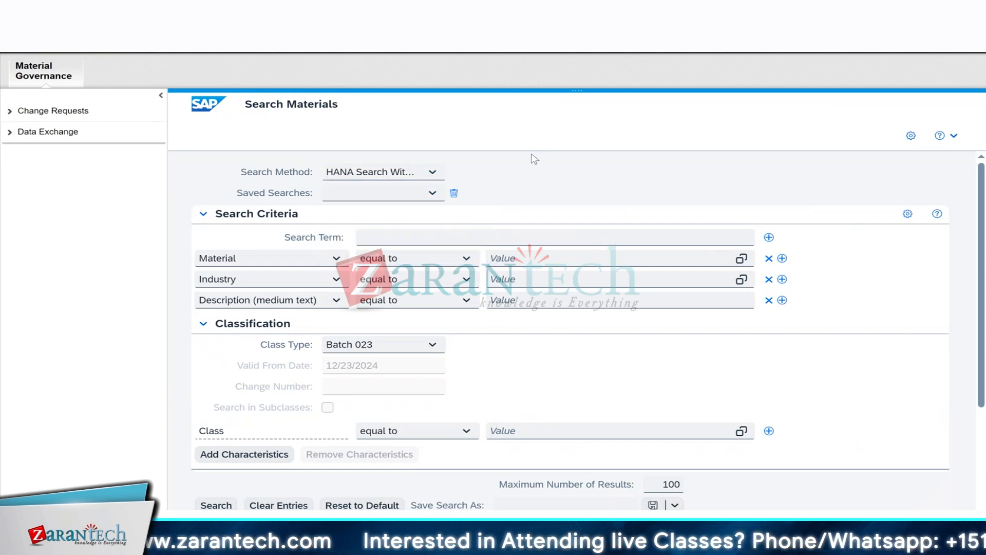
pyautogui.click(208, 217)
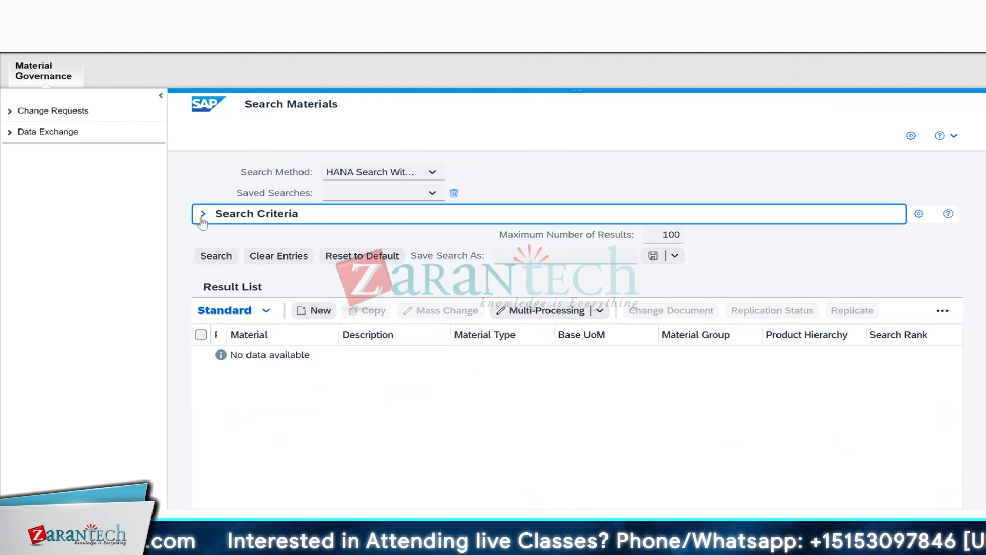
pyautogui.click(204, 217)
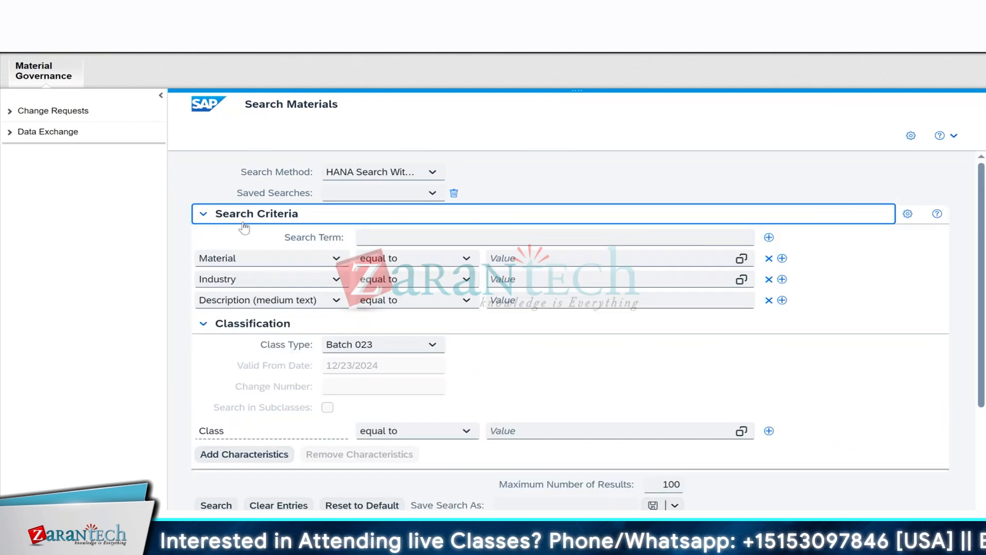
# - Set the search method back to HANA Search and review the attributes and operators offered for the Material criterion
pyautogui.click(421, 178)
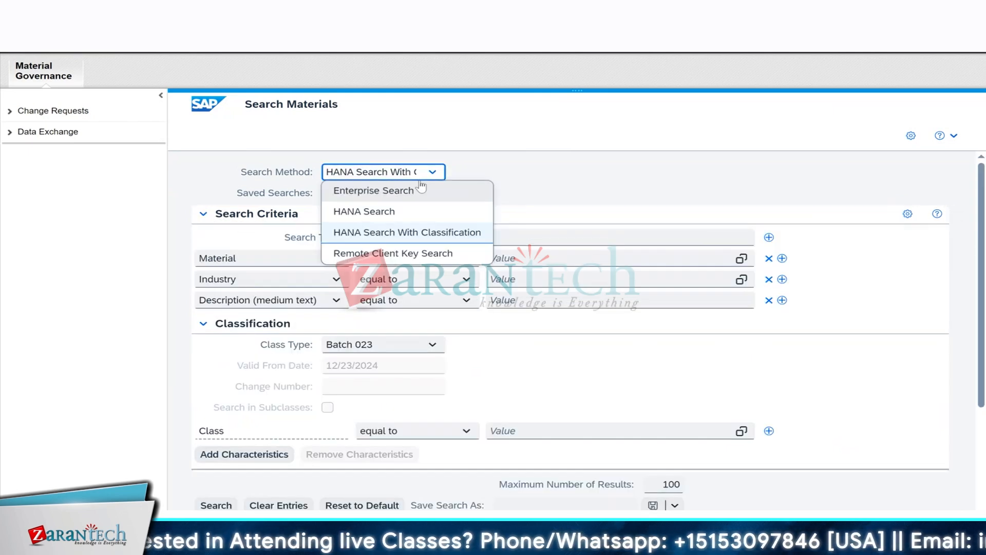
pyautogui.click(361, 213)
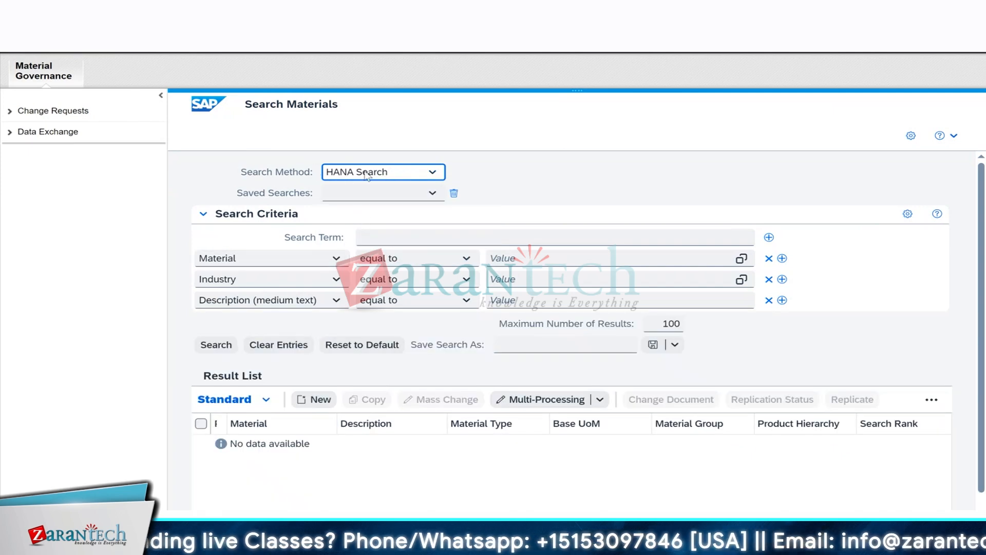
pyautogui.click(336, 258)
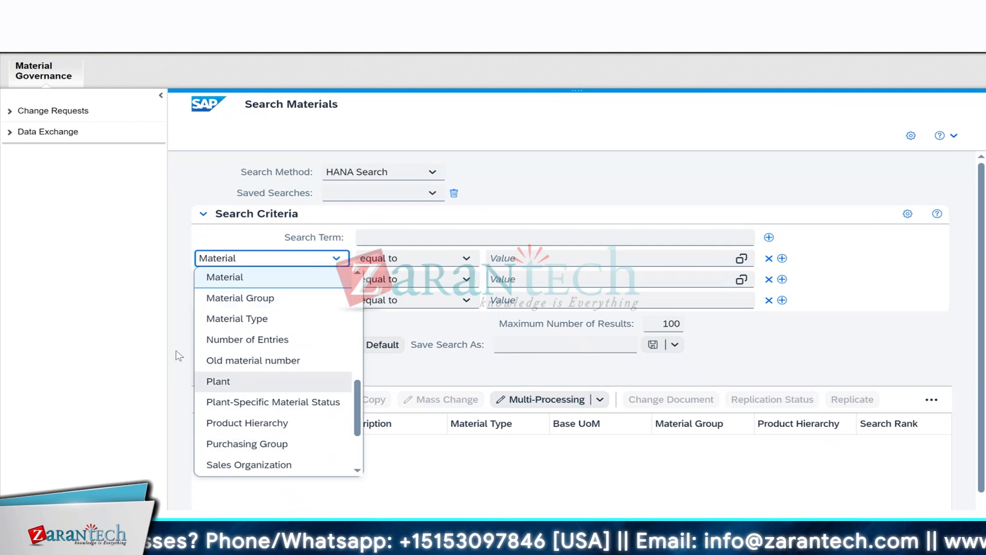
pyautogui.click(139, 314)
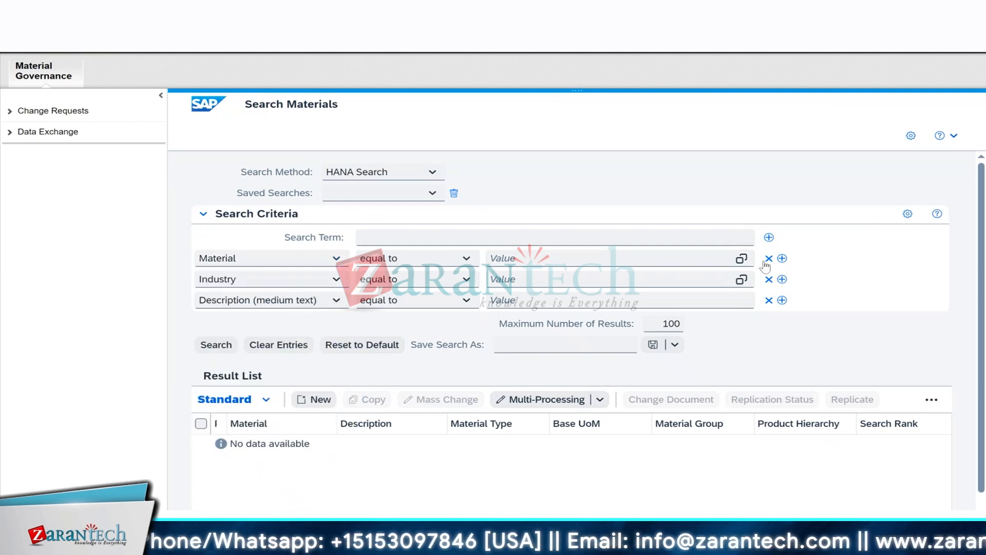
pyautogui.click(426, 259)
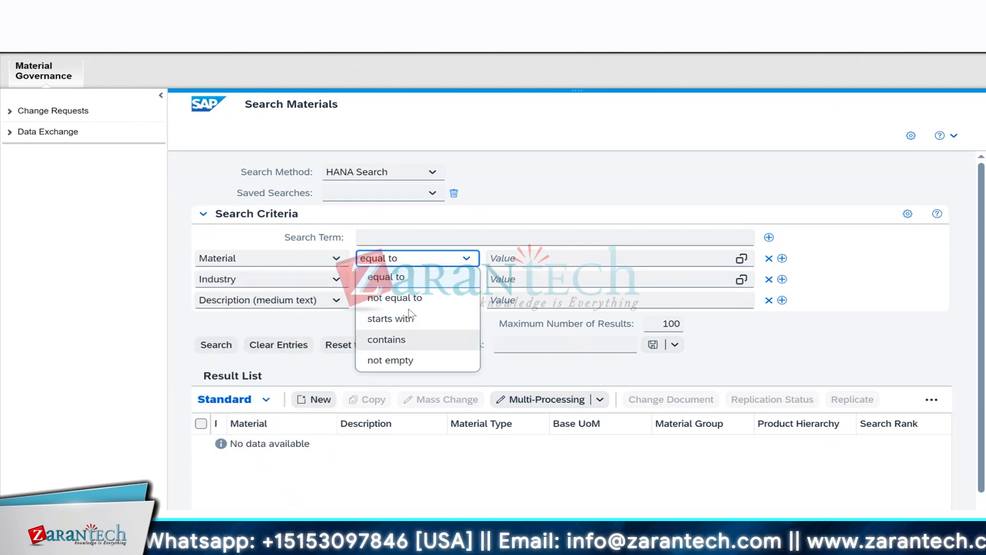
pyautogui.click(793, 264)
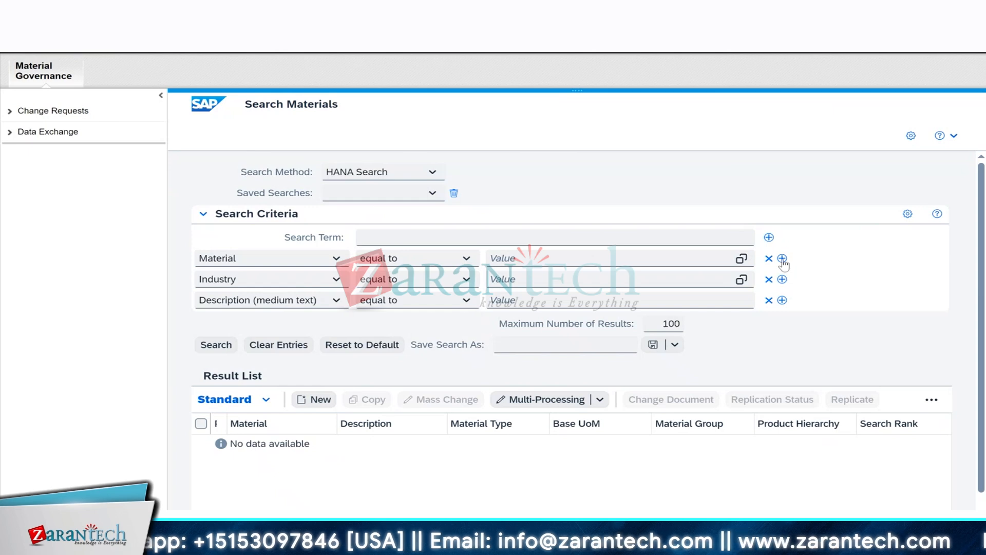
# - Add two extra Material rows to the search criteria, and reset the criteria to default
pyautogui.click(783, 260)
pyautogui.click(782, 258)
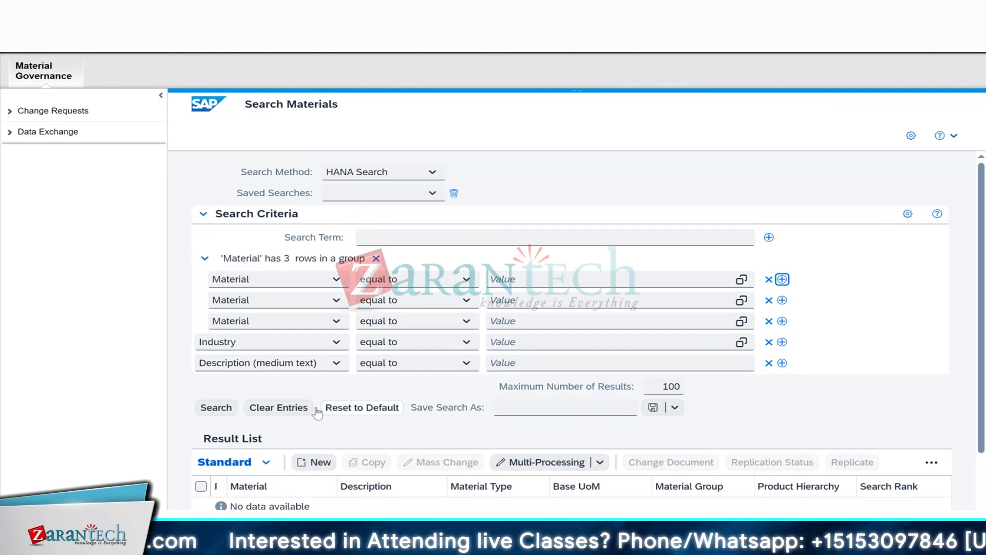
pyautogui.click(372, 408)
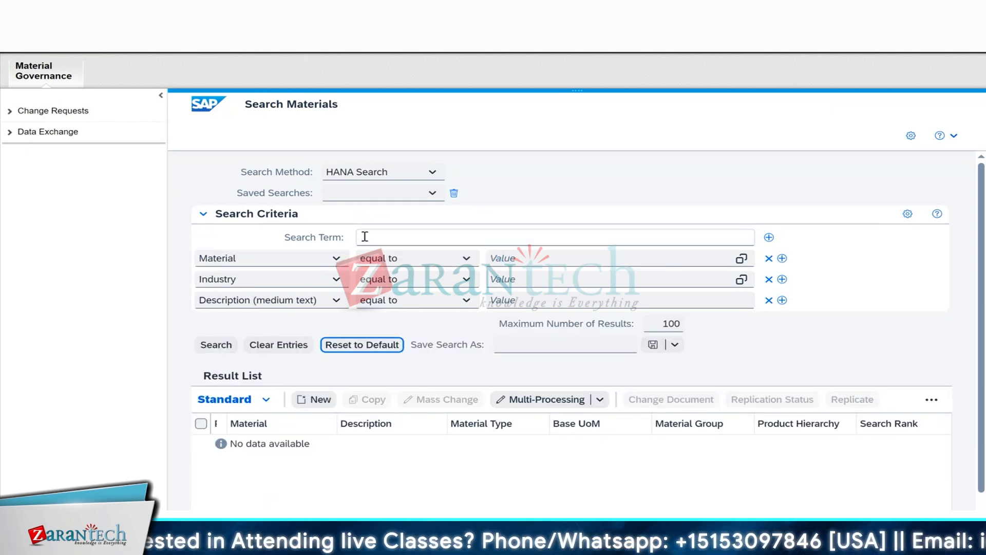
# - Enter 13123123 as the Material criterion's value and clear all search entries
pyautogui.click(517, 259)
pyautogui.write('13123123')
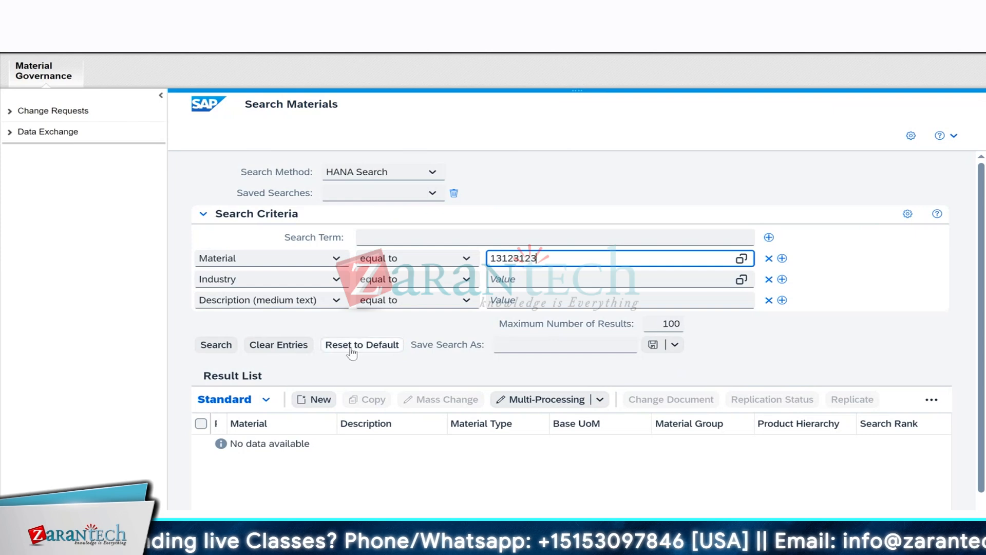
pyautogui.click(282, 346)
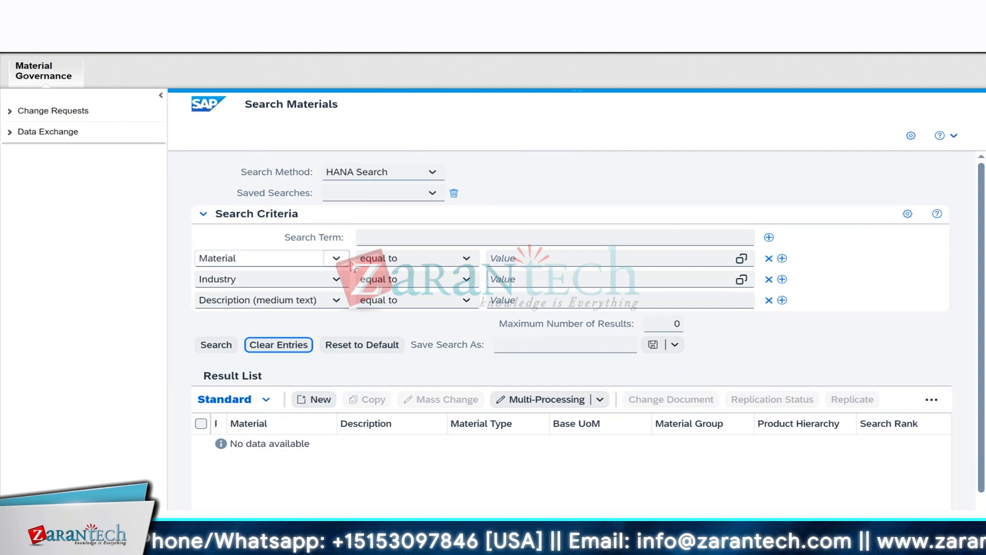
# - Change the first search criterion's attribute to Material Type
pyautogui.click(335, 259)
pyautogui.click(271, 316)
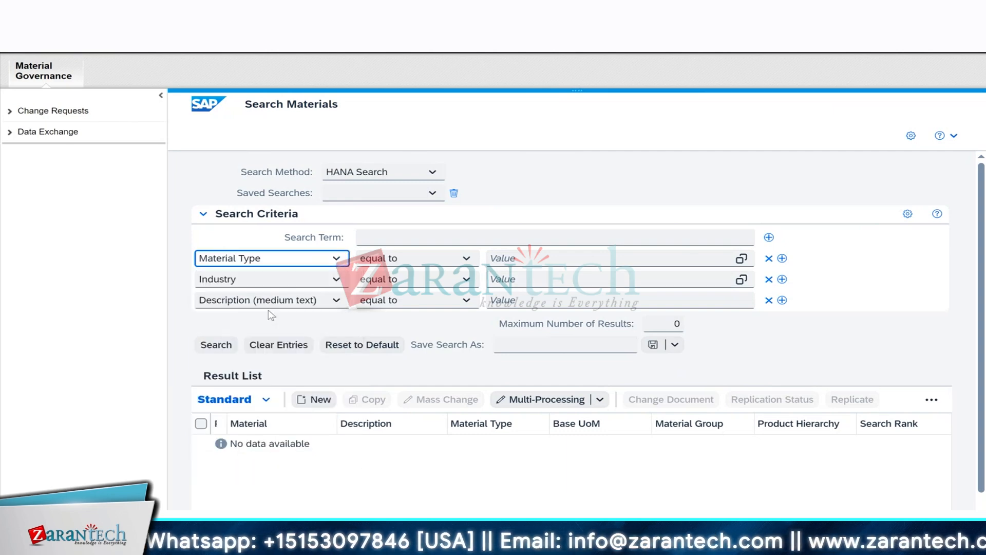
# - Enter FERT as the Material Type criterion's value and save the search as Demo1
pyautogui.click(505, 260)
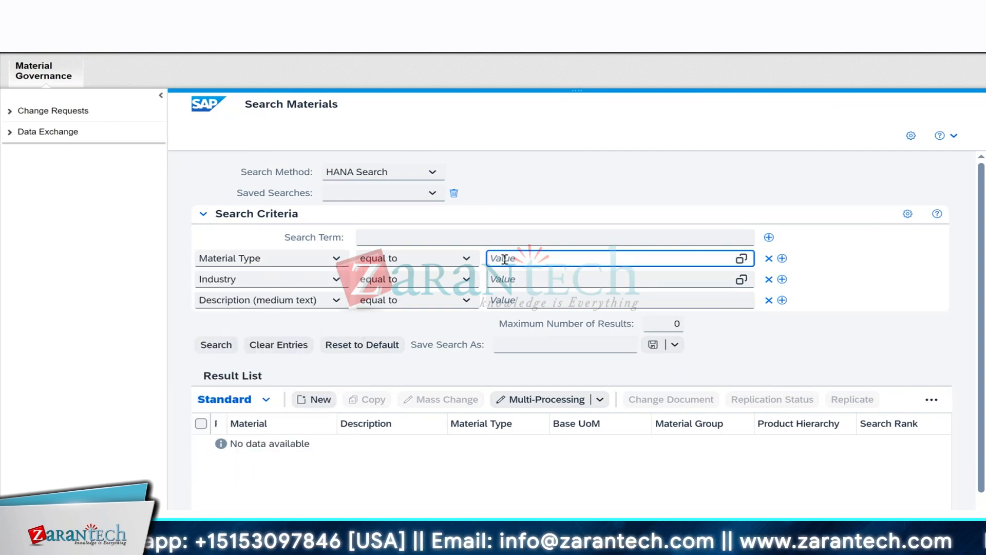
pyautogui.write('FERT')
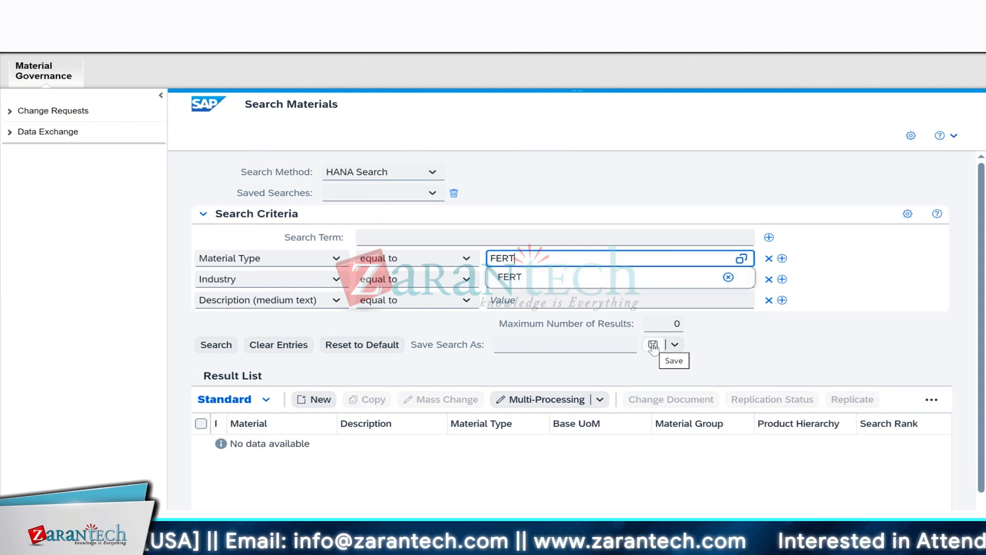
pyautogui.click(569, 344)
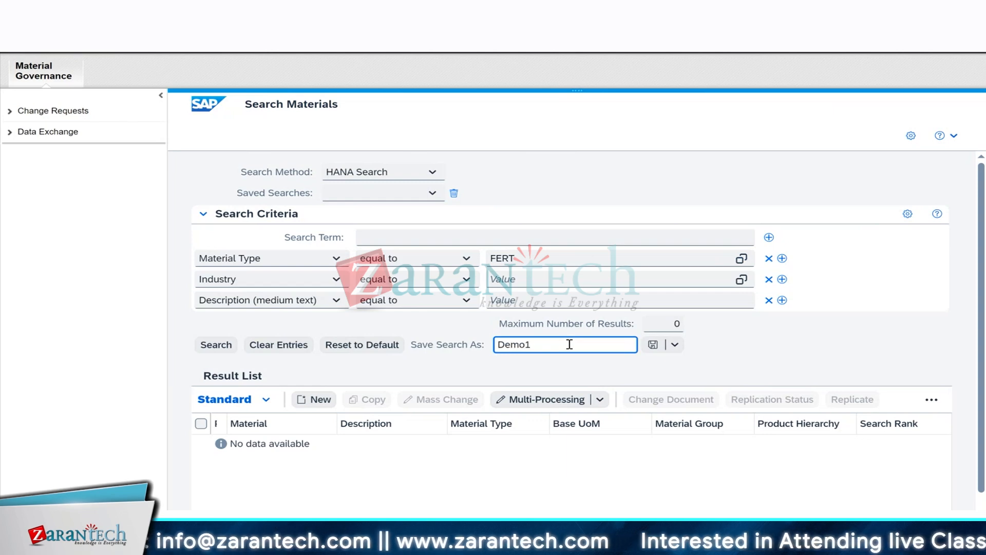
pyautogui.click(653, 344)
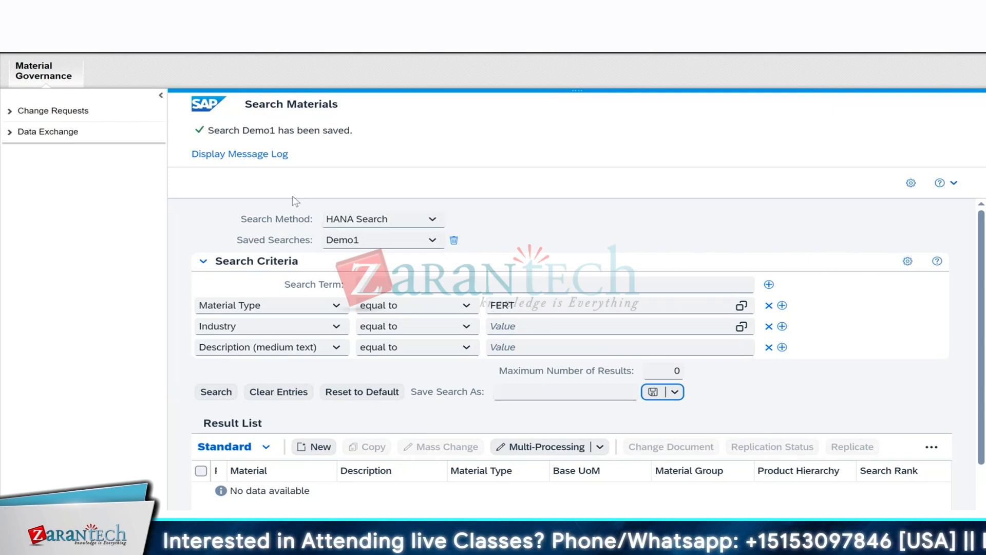
# - Return to the Material Governance homepage, discarding unsaved data, and reopen the material search with the HANA Search method
pyautogui.click(41, 82)
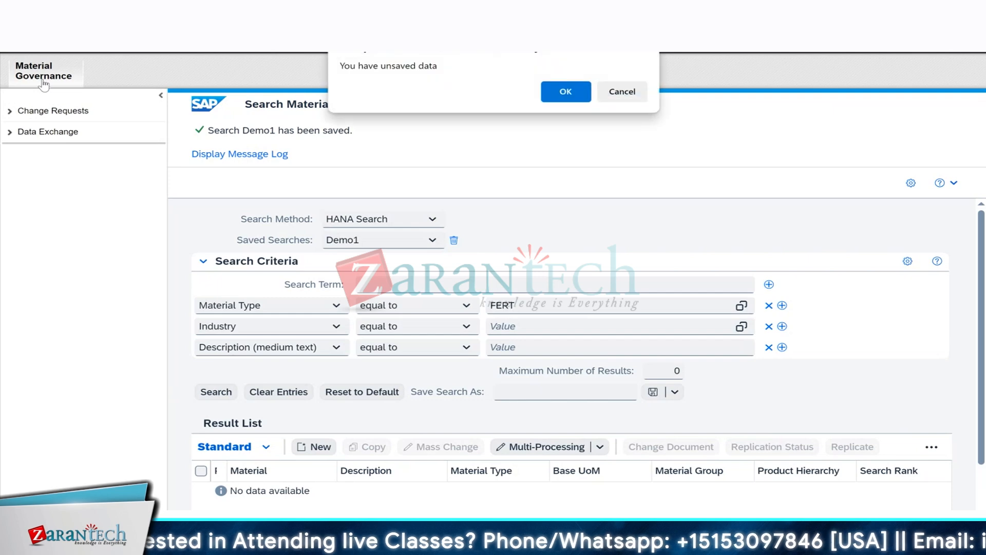
pyautogui.click(566, 92)
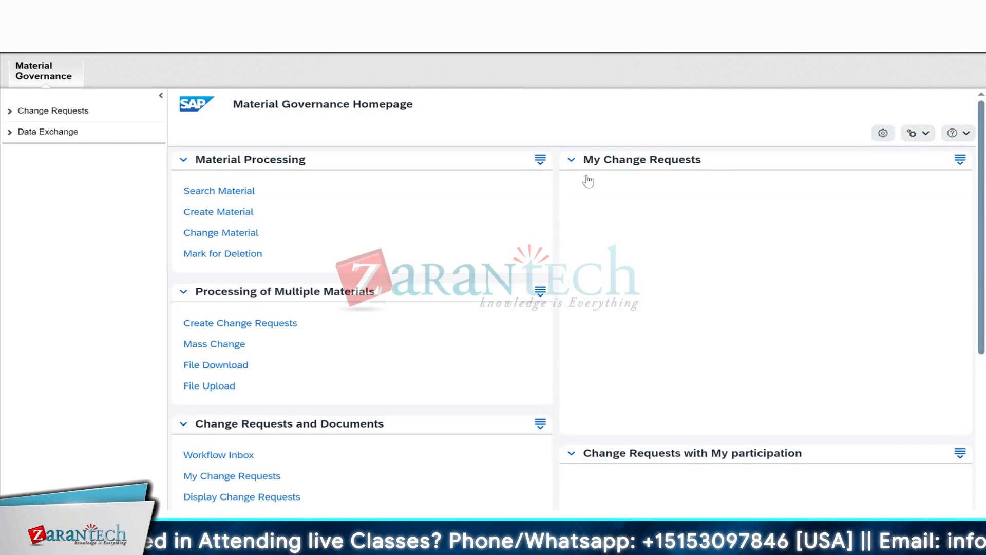
pyautogui.click(240, 191)
pyautogui.click(432, 172)
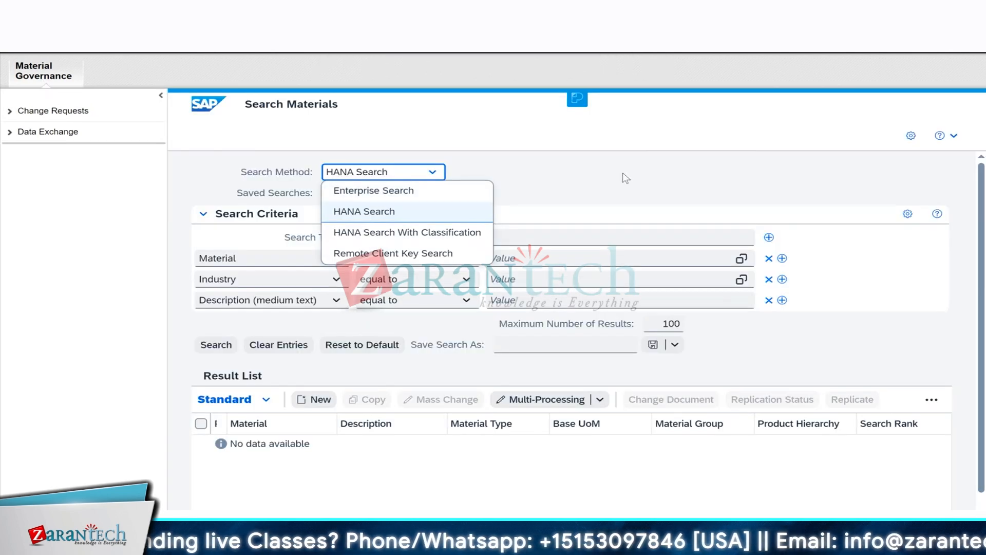
pyautogui.click(443, 204)
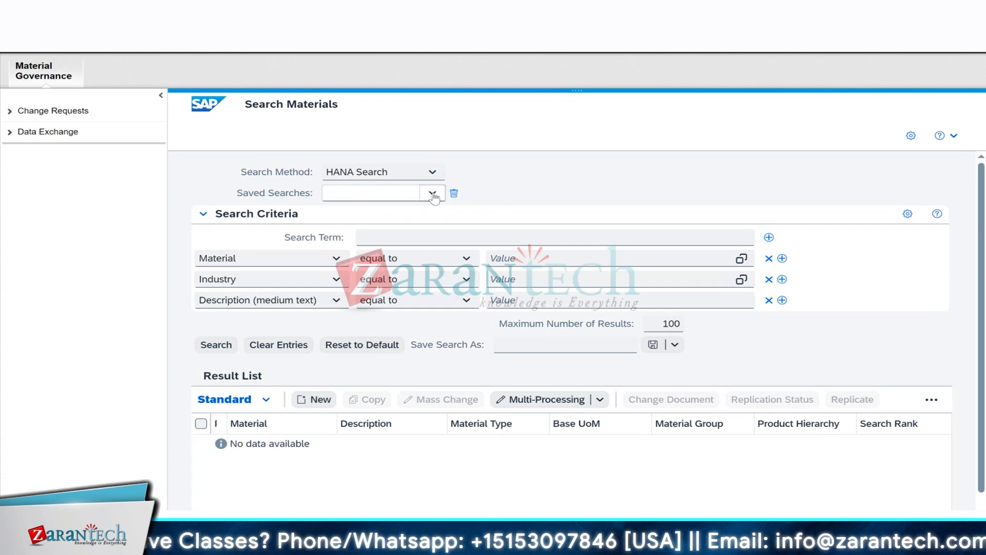
# - Load the saved search Demo1 and delete it from the saved searches
pyautogui.click(432, 194)
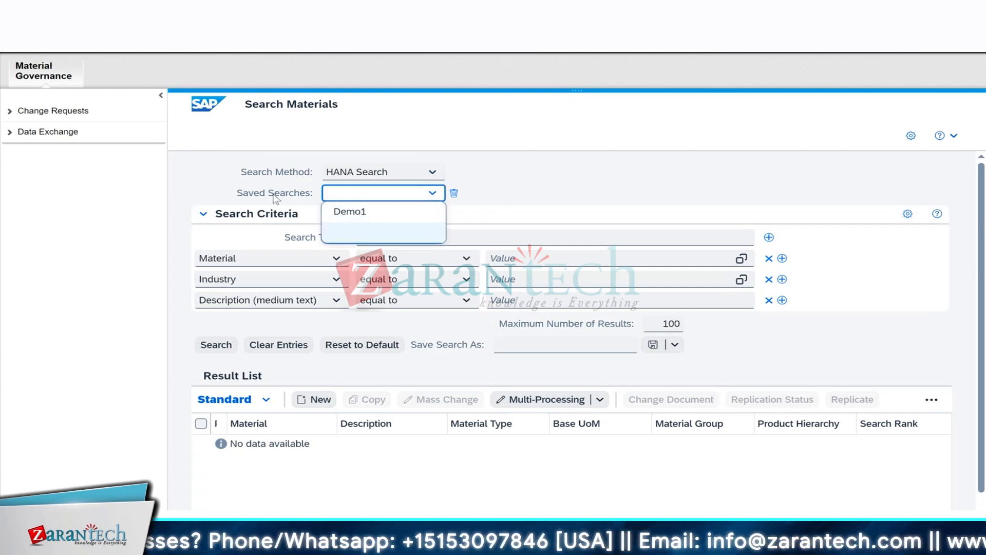
pyautogui.click(355, 216)
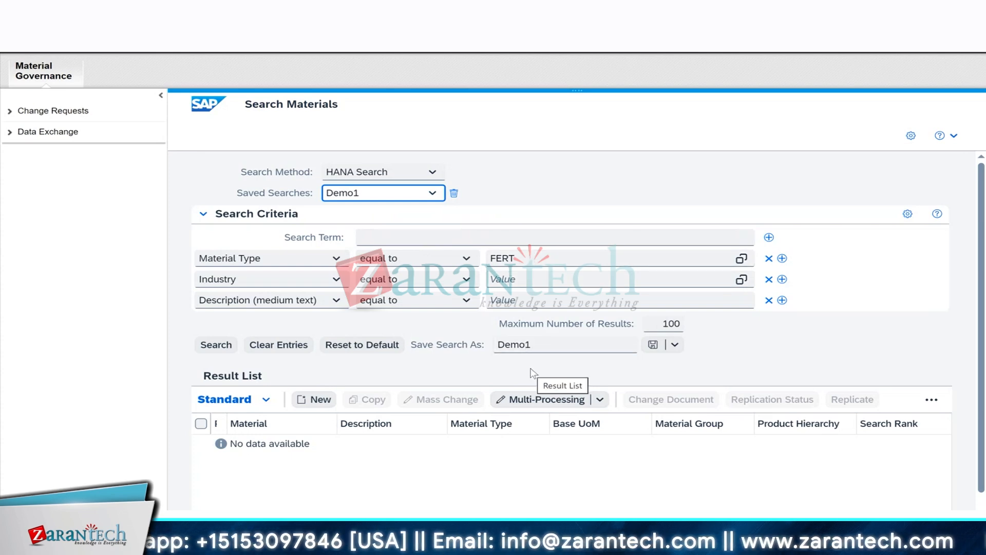
pyautogui.click(453, 193)
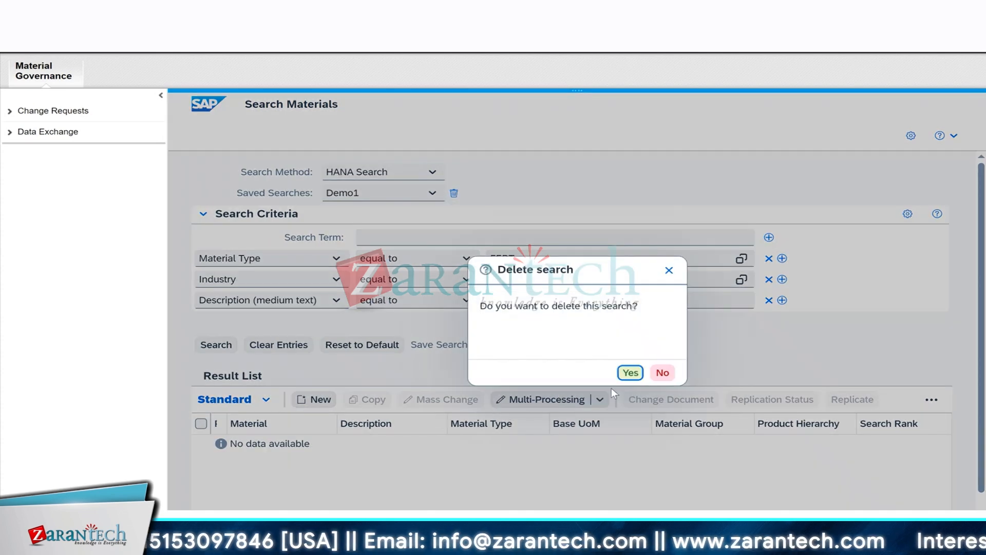
pyautogui.click(630, 372)
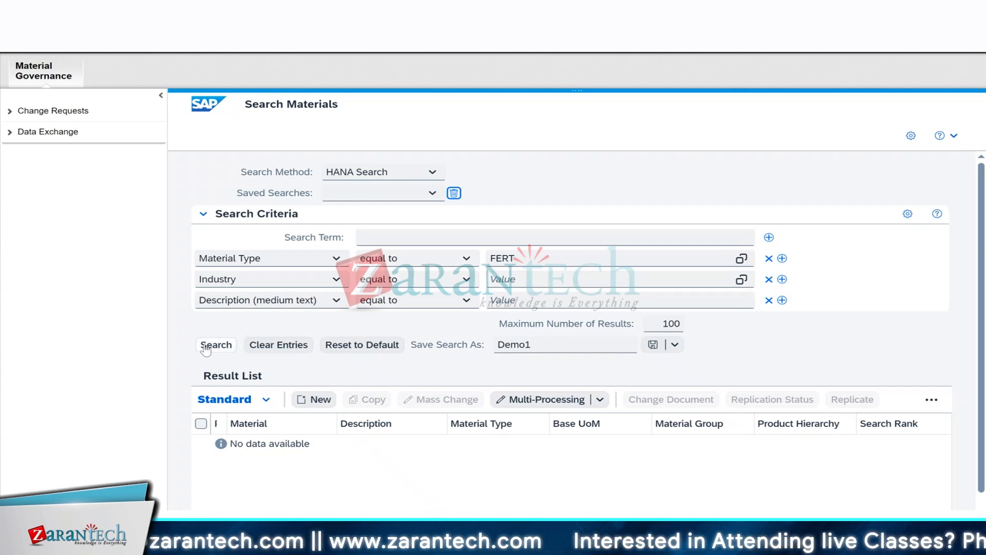
# - Run the search for materials of type FERT and look through the result list
pyautogui.scroll(-2, 580, 412)
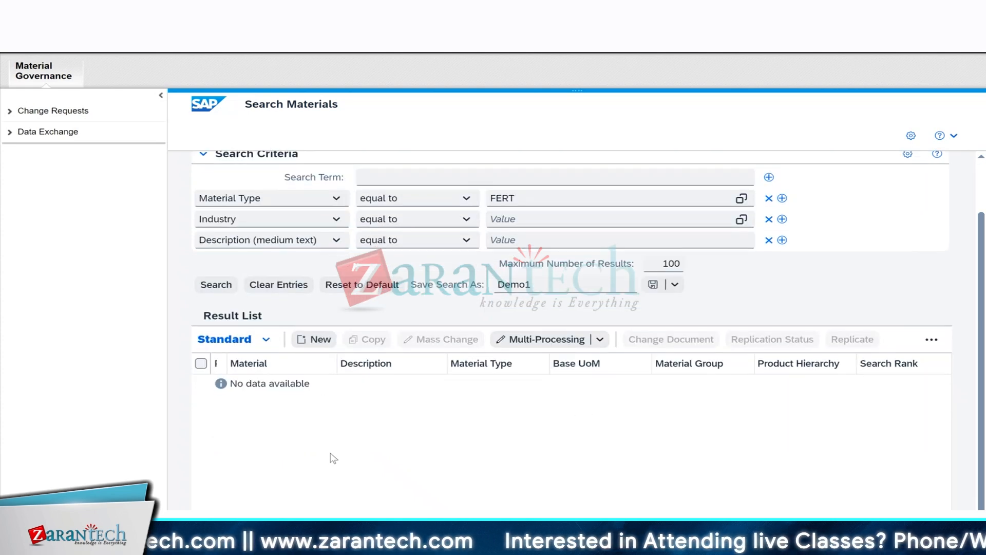
pyautogui.click(217, 285)
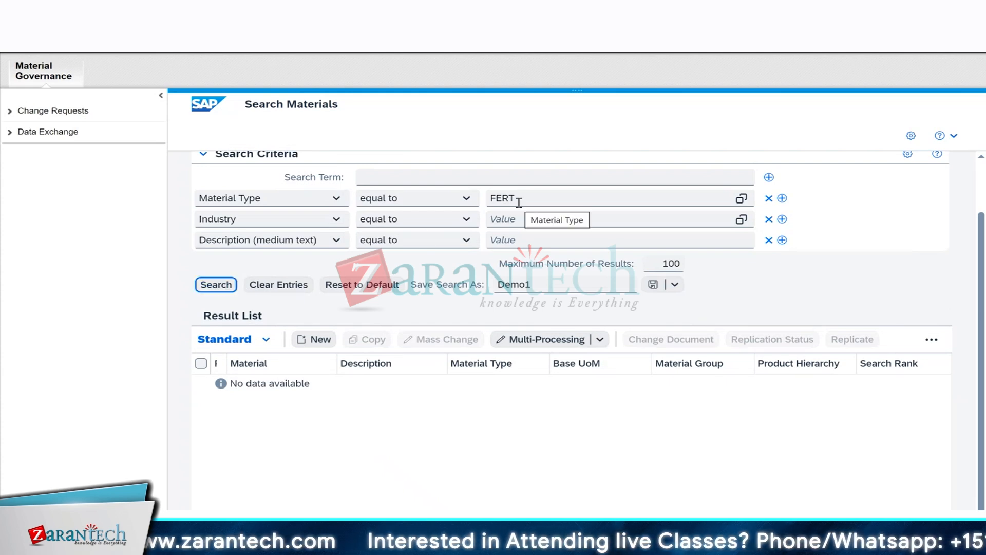
pyautogui.click(215, 284)
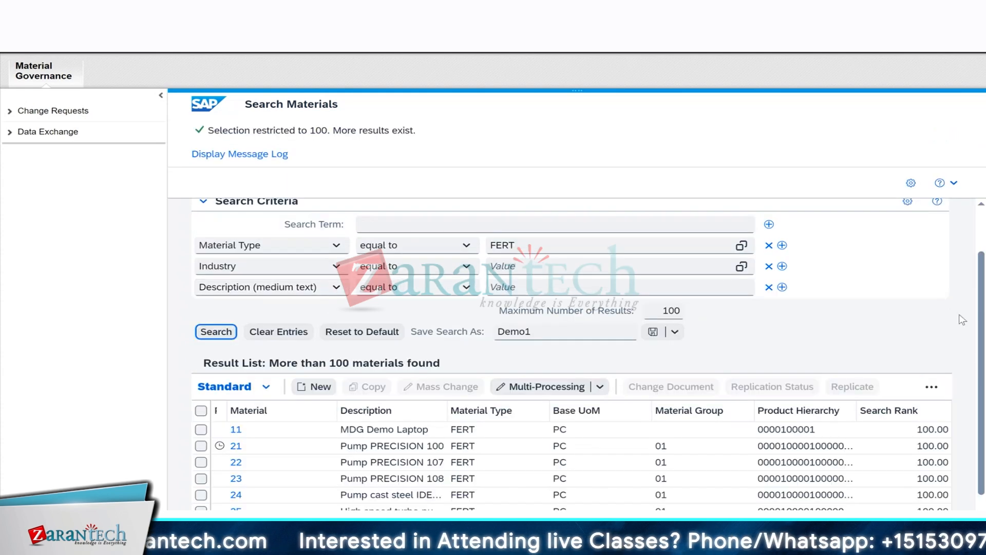
pyautogui.moveTo(983, 332); pyautogui.dragTo(985, 378)
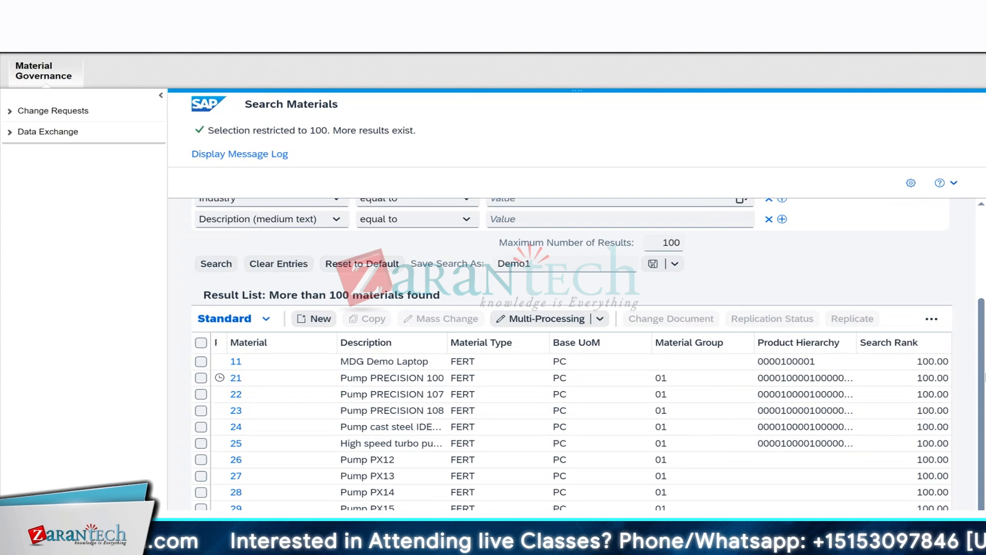
pyautogui.scroll(3, 985, 379)
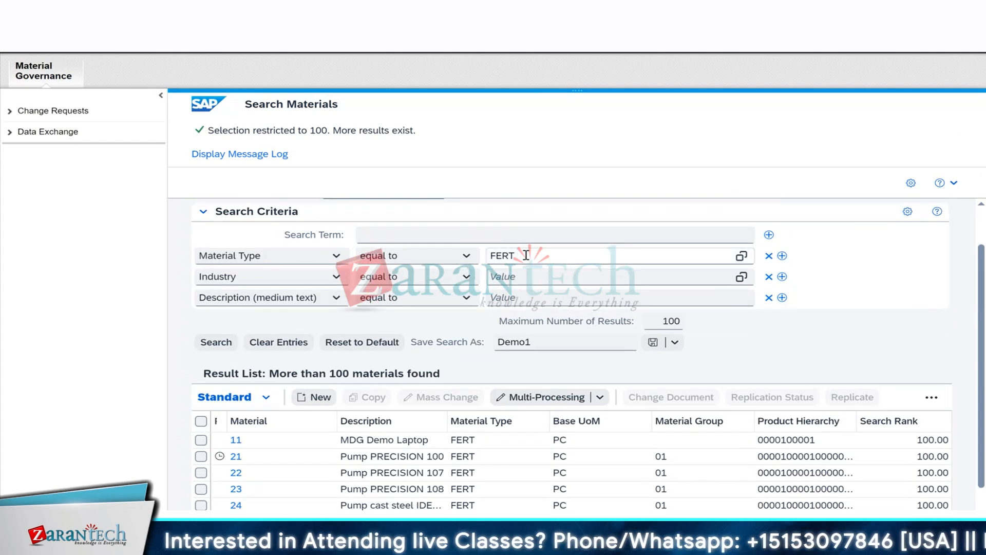
# - Set the maximum number of results to 9999 and rerun the FERT material type search
pyautogui.doubleClick(527, 256)
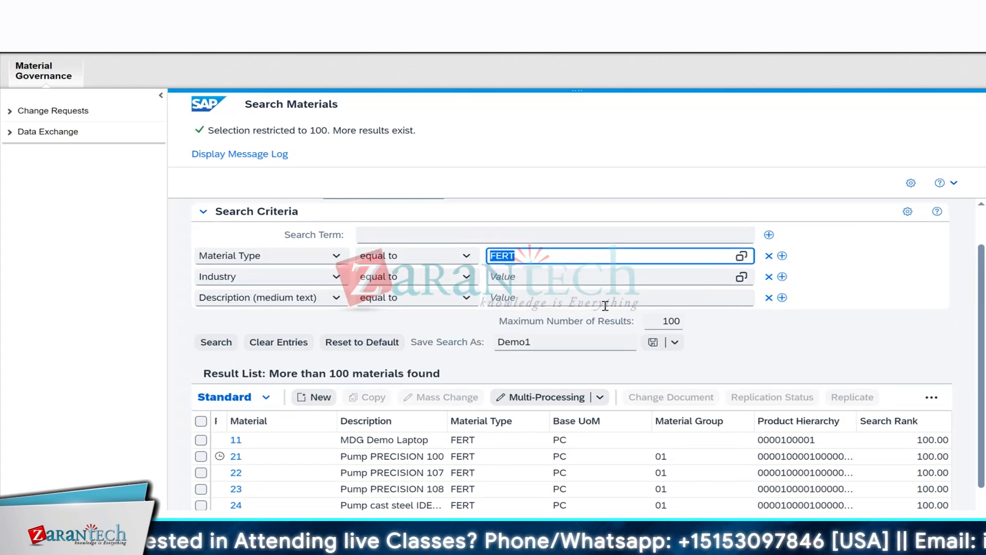
pyautogui.doubleClick(659, 321)
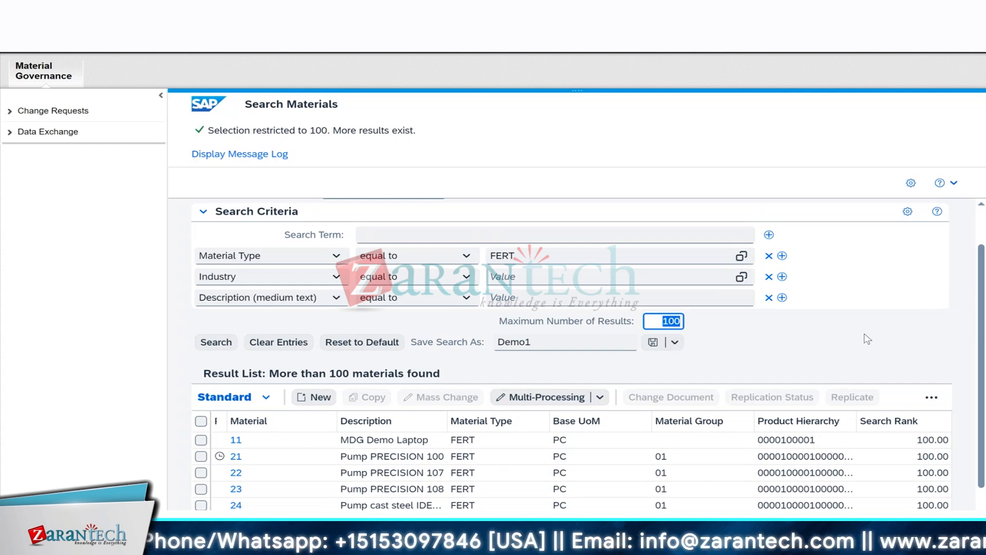
pyautogui.moveTo(982, 348); pyautogui.dragTo(985, 403)
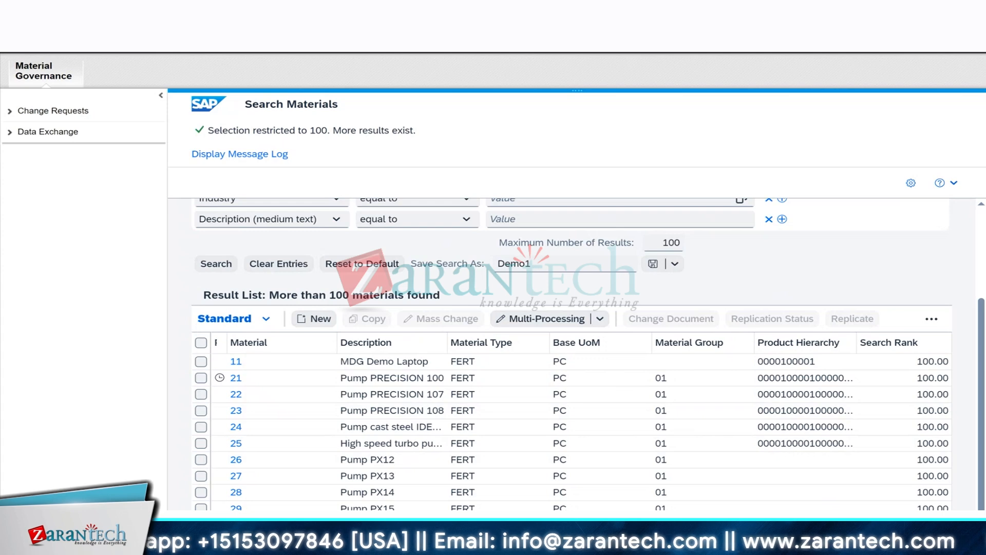
pyautogui.moveTo(983, 334); pyautogui.dragTo(983, 288)
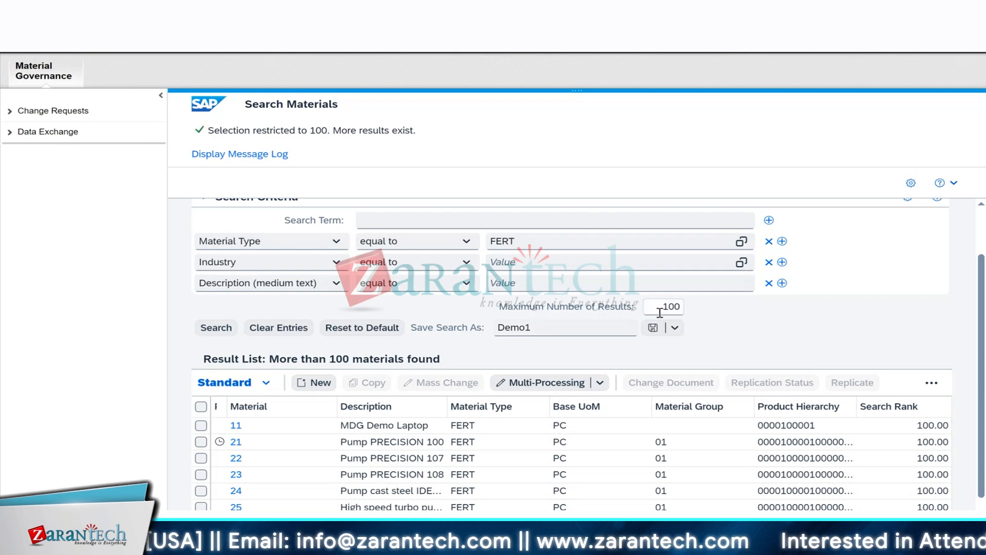
pyautogui.moveTo(658, 307); pyautogui.dragTo(698, 308)
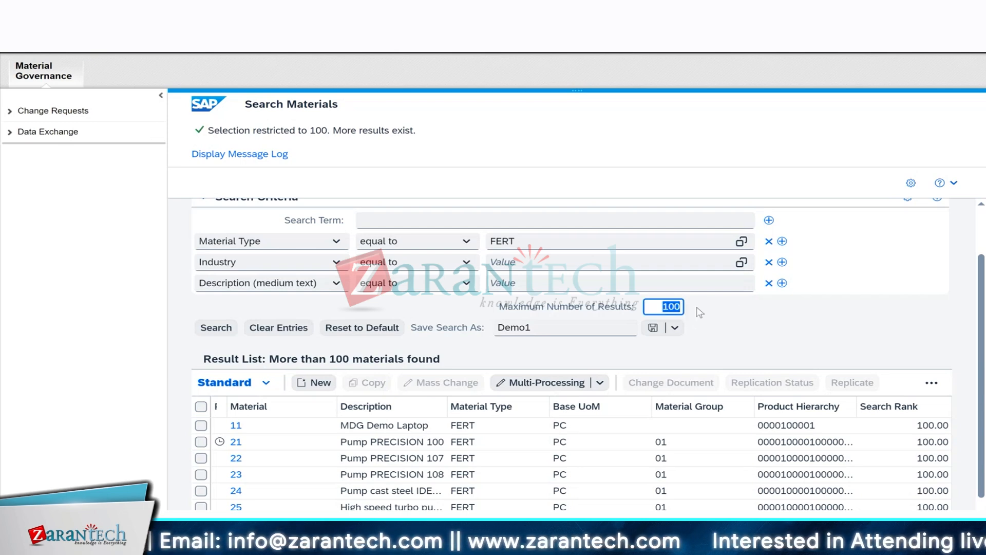
pyautogui.write('9999')
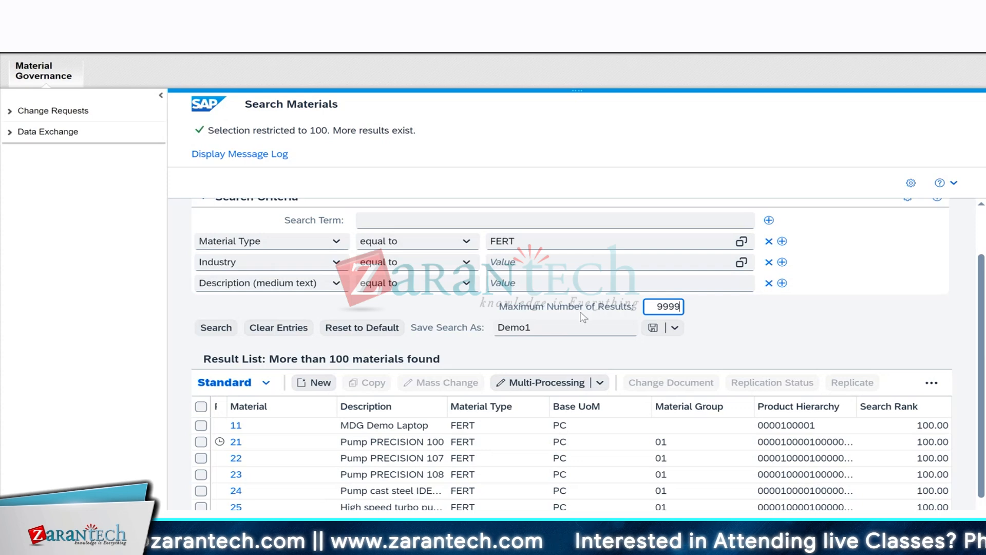
pyautogui.click(214, 329)
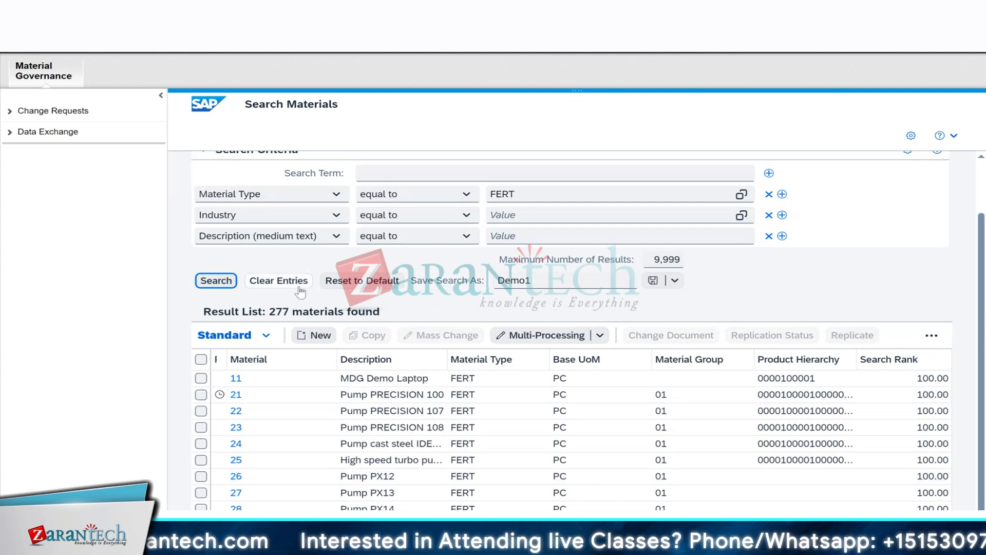
# - Reset the search criteria to default and run a search with FERT as the Material value
pyautogui.click(363, 282)
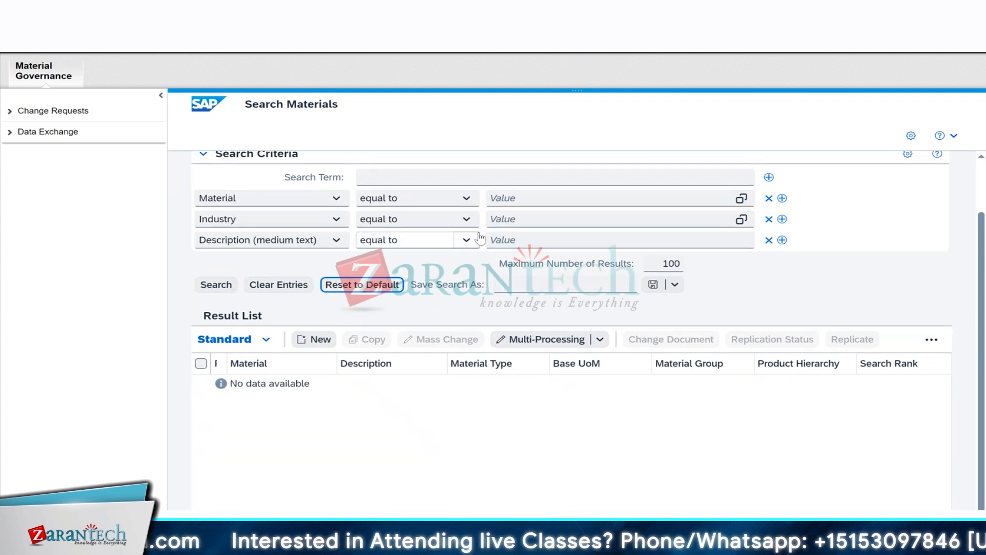
pyautogui.click(512, 201)
pyautogui.write('FERT')
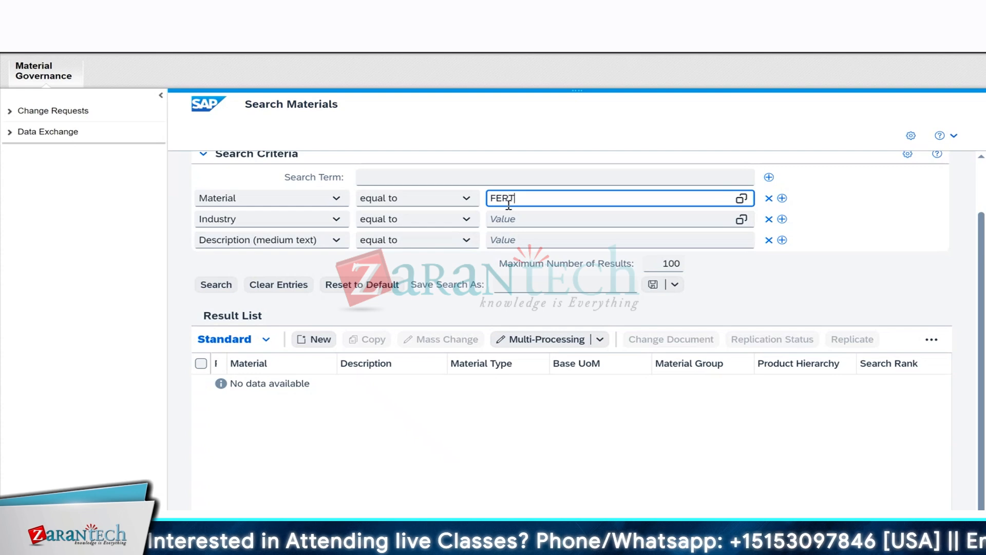
pyautogui.click(216, 284)
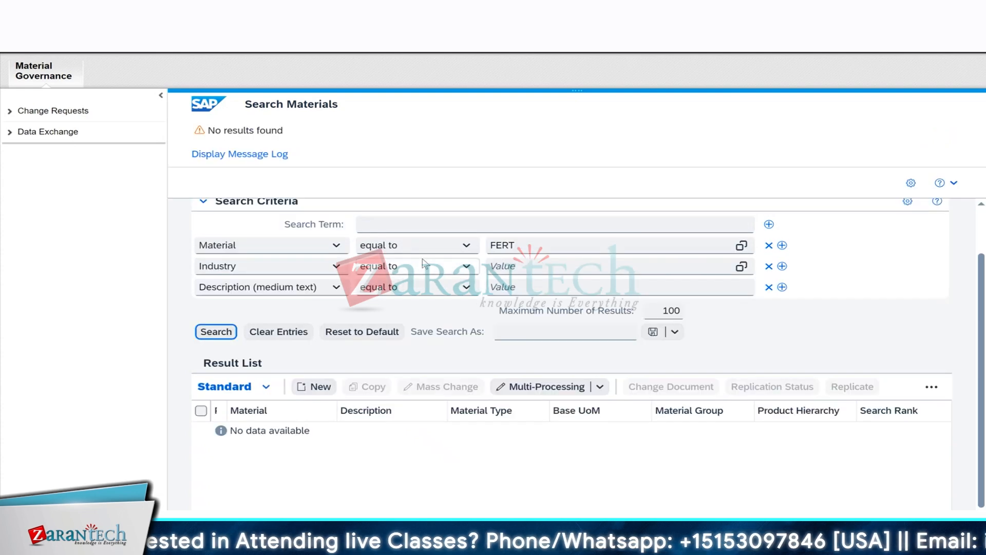
# - Change the first criterion's attribute from Material to Material Type, rerun the search and review the listed materials
pyautogui.scroll(2, 411, 267)
pyautogui.click(335, 309)
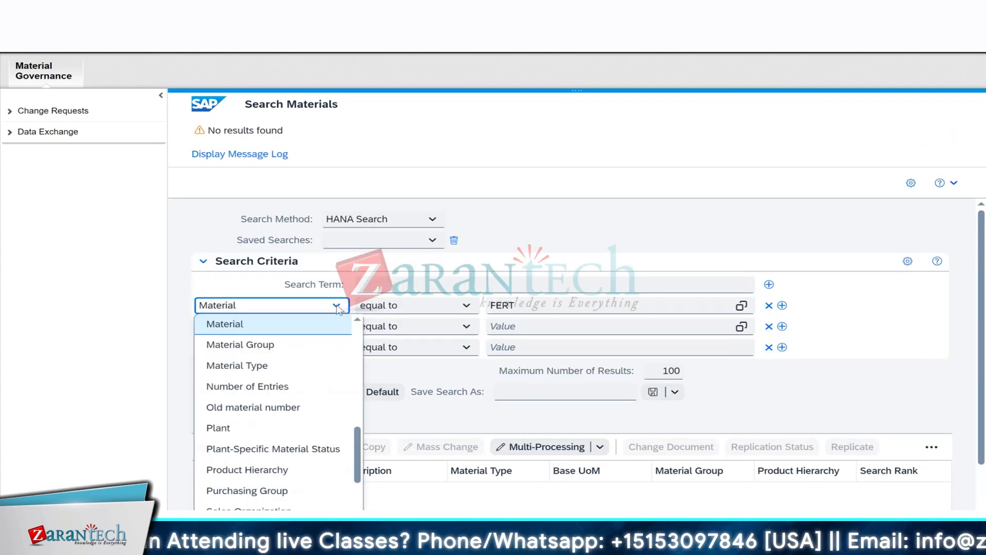
pyautogui.click(258, 368)
pyautogui.click(216, 392)
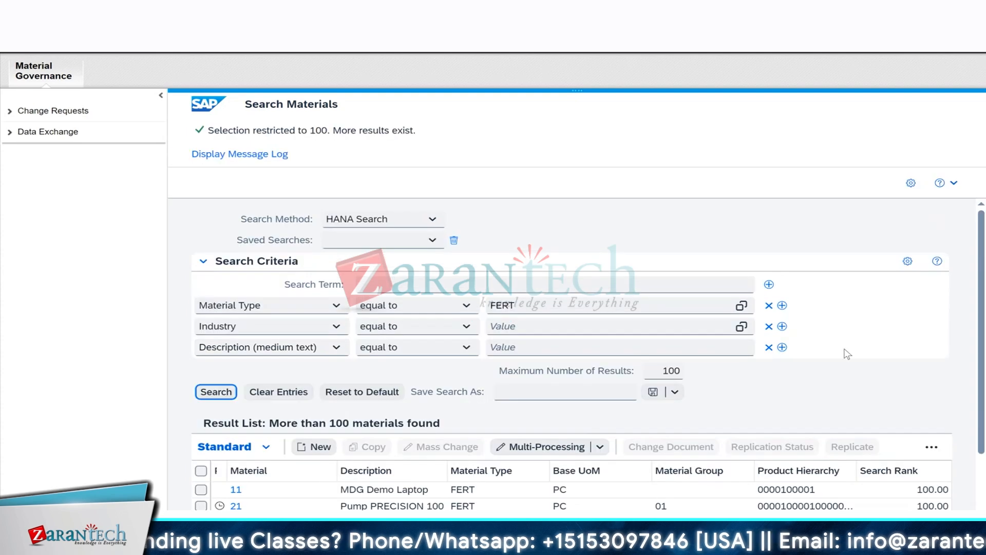
pyautogui.scroll(-3, 874, 308)
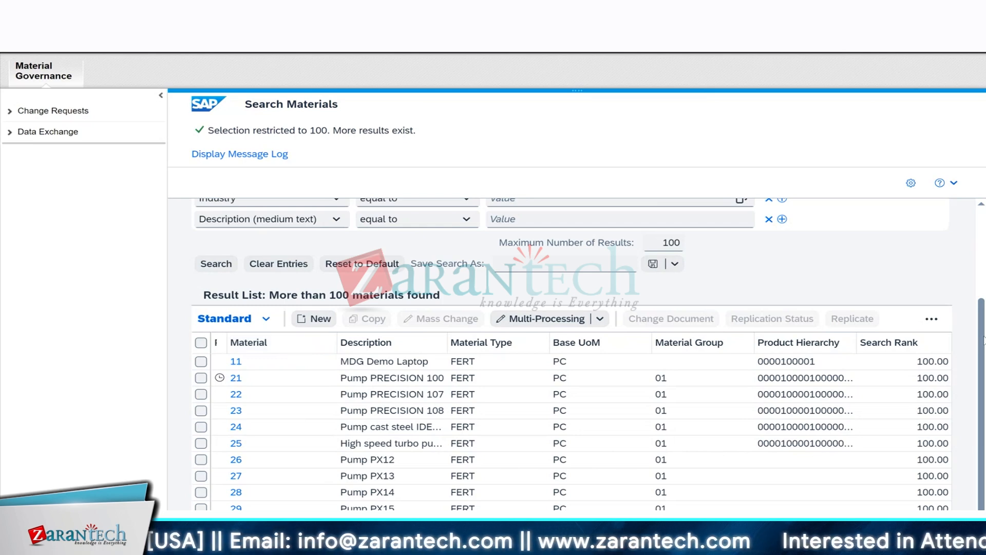
pyautogui.scroll(2, 984, 339)
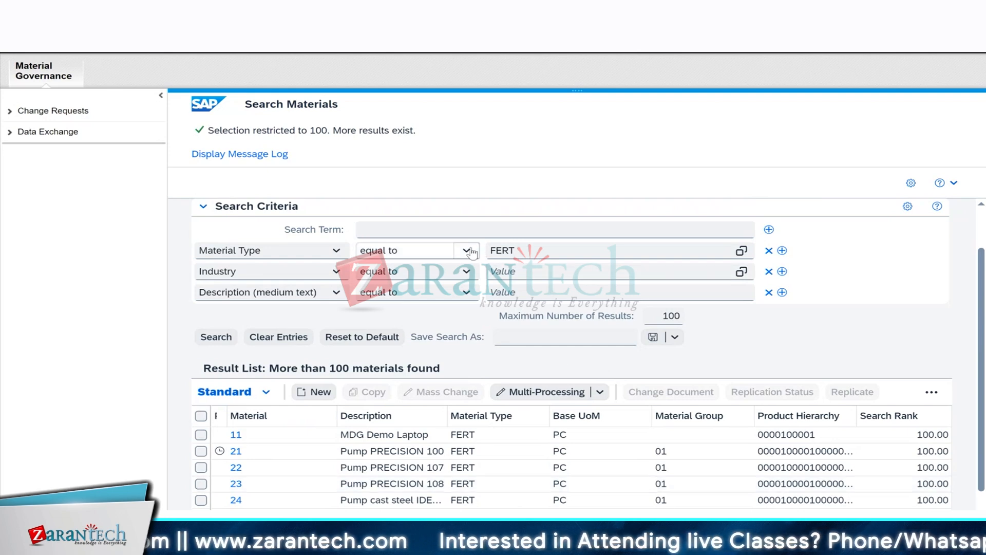
# - Select materials 11, 22 and 23 in the result list, and deselect material 23
pyautogui.moveTo(981, 325); pyautogui.dragTo(983, 415)
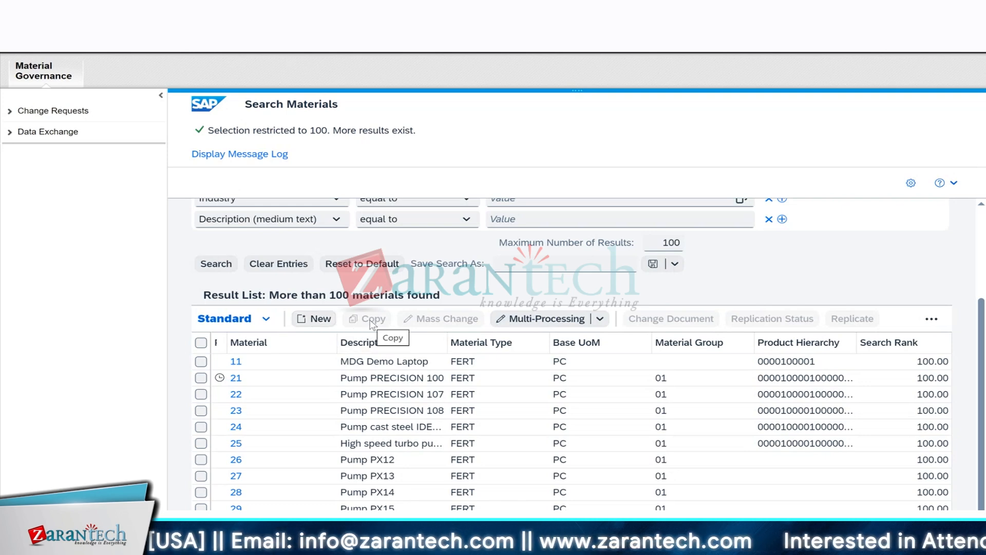
pyautogui.click(201, 361)
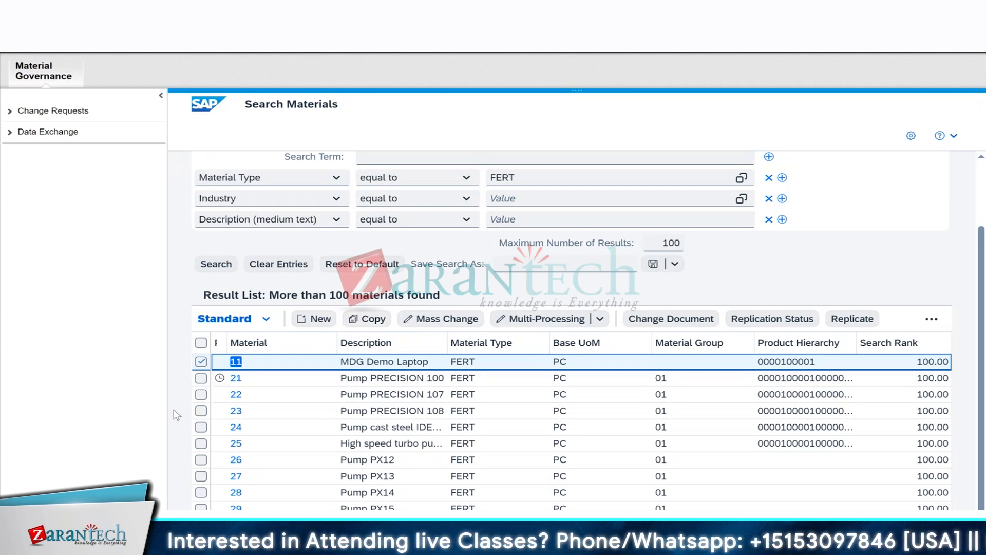
pyautogui.click(200, 394)
pyautogui.click(201, 411)
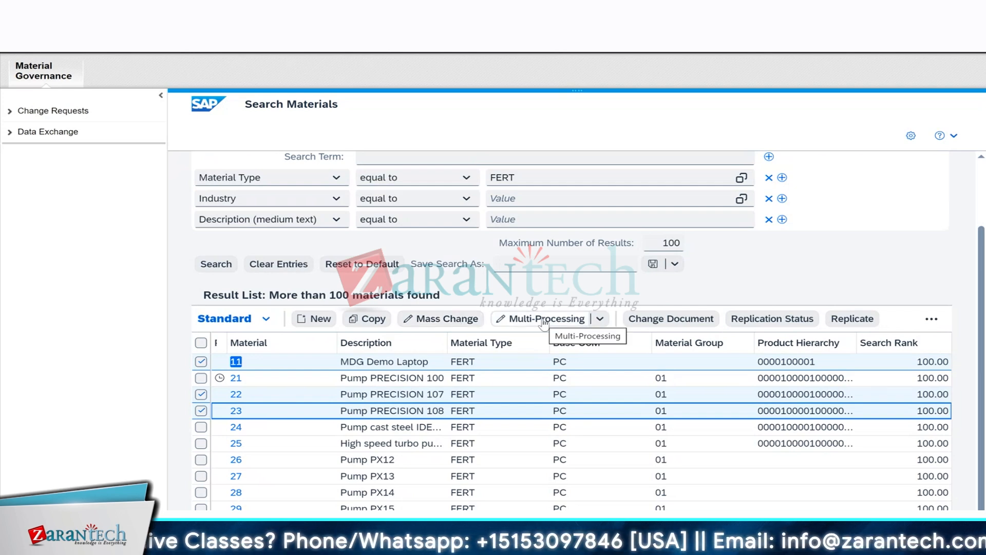
pyautogui.click(201, 411)
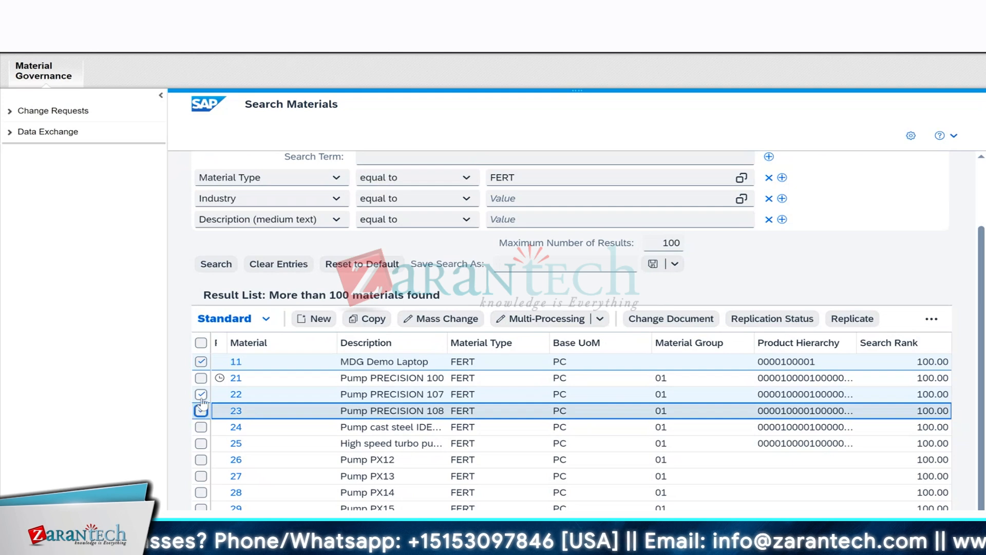
# - Deselect material 22, open the change documents for material 11, and display them as Attribute Changes
pyautogui.click(201, 394)
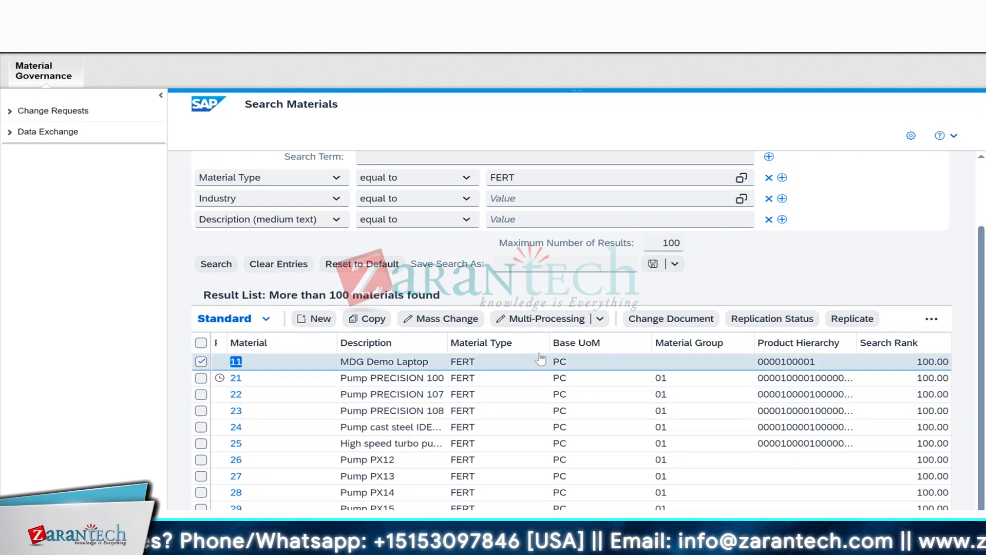
pyautogui.click(665, 320)
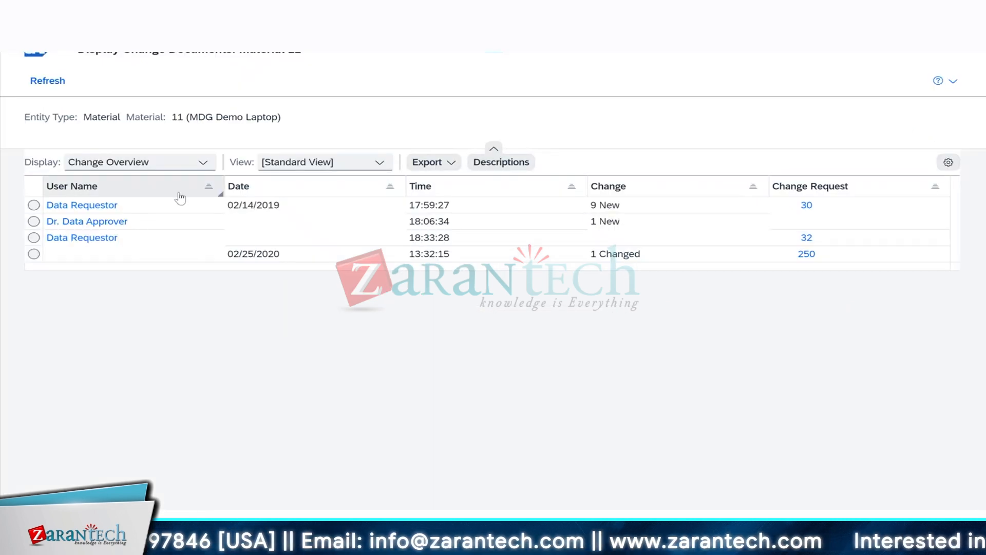
pyautogui.click(203, 162)
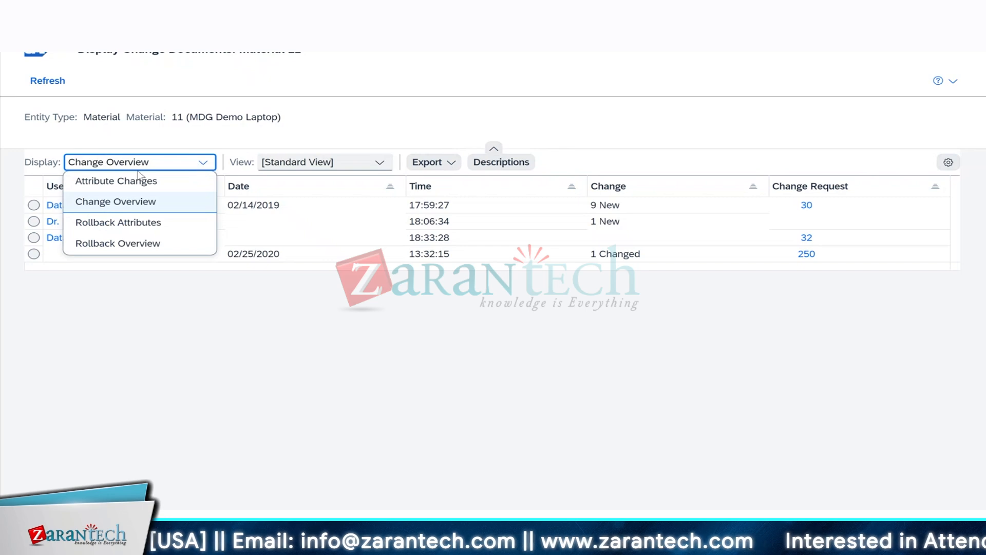
pyautogui.click(111, 185)
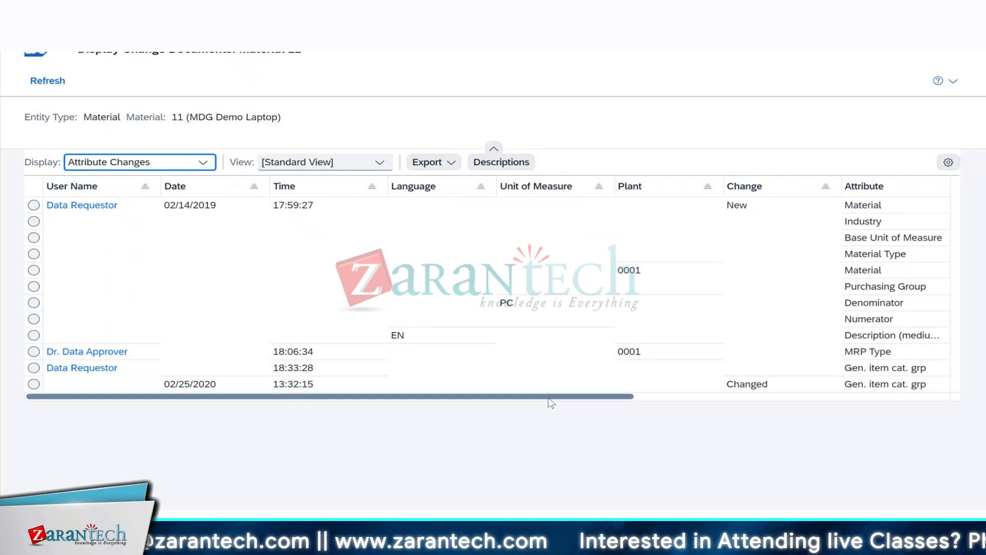
# - Review the old and new values and change requests in material 11's attribute changes, including the export options
pyautogui.moveTo(548, 398); pyautogui.dragTo(927, 407)
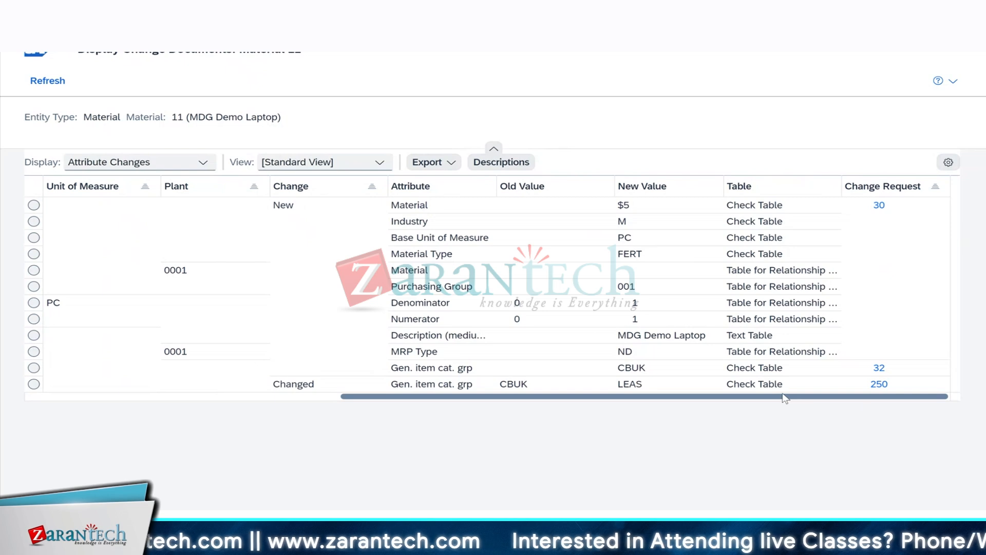
pyautogui.moveTo(782, 396); pyautogui.dragTo(319, 374)
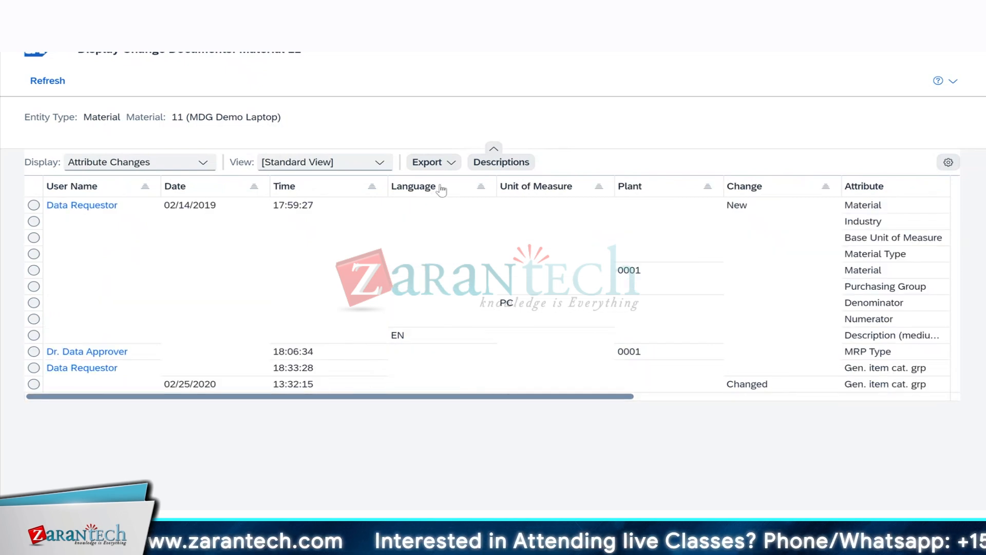
pyautogui.click(444, 163)
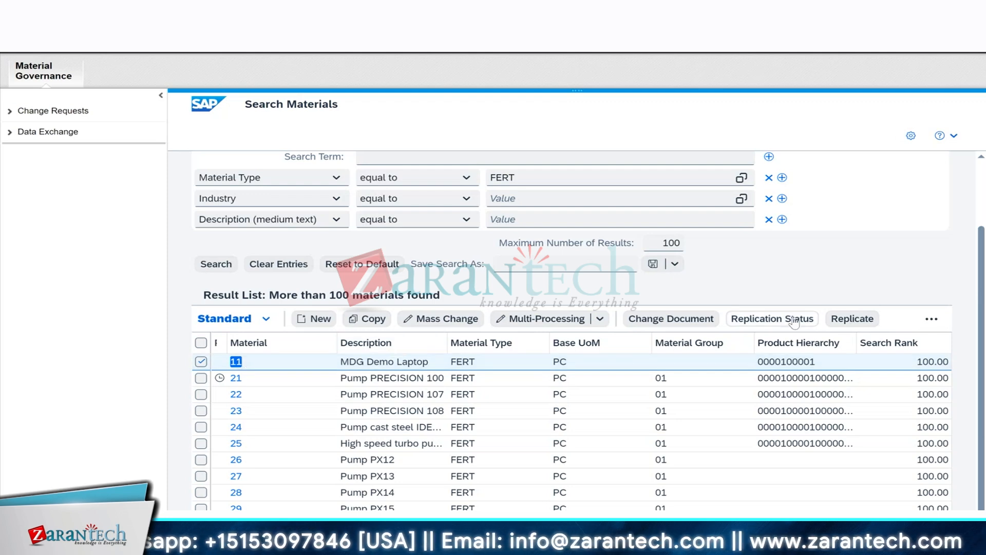
# - Open object replication for material 11, select DMESystem as the target system, and close the window without replicating
pyautogui.click(864, 319)
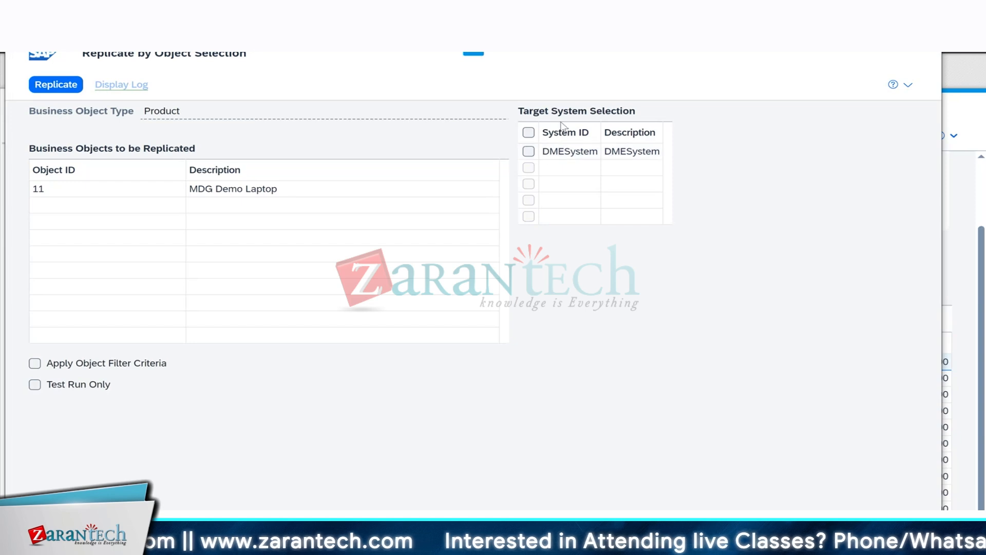
pyautogui.click(528, 151)
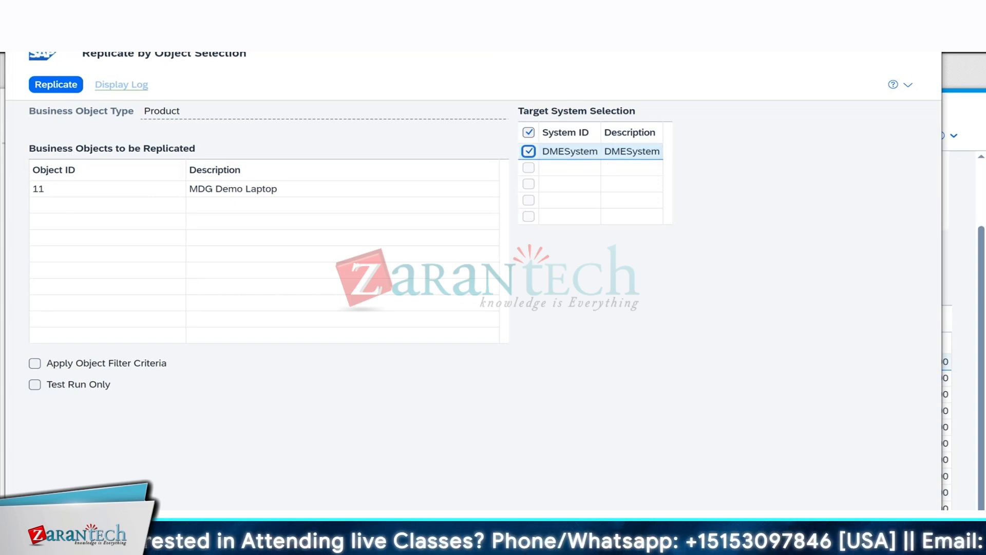
pyautogui.click(929, 11)
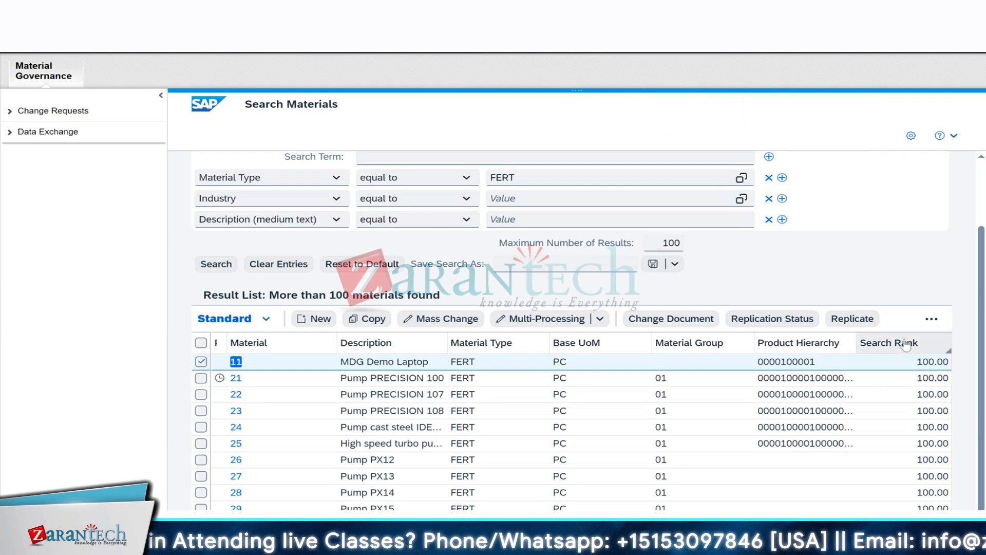
# - Display the change requests for material 11 and close their window after reviewing them
pyautogui.click(933, 320)
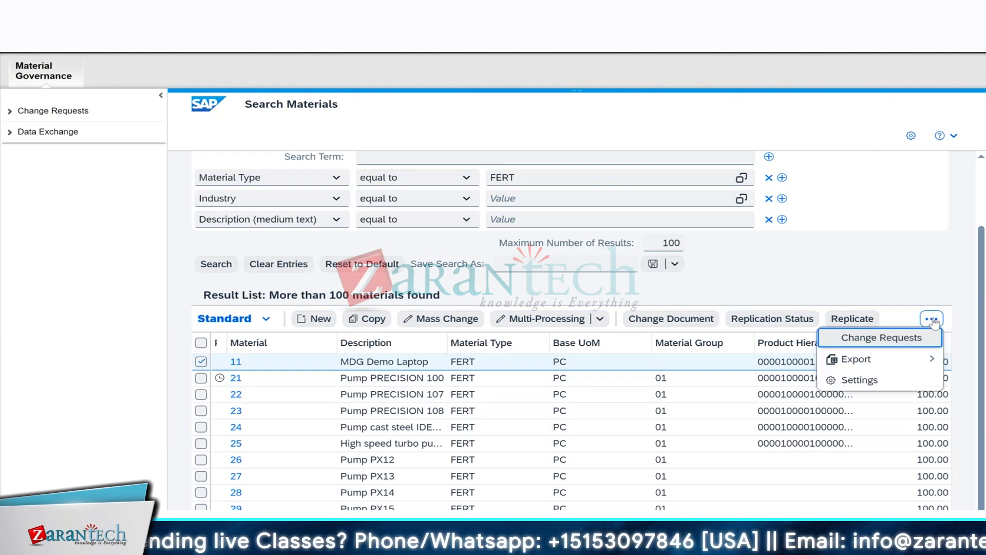
pyautogui.click(885, 340)
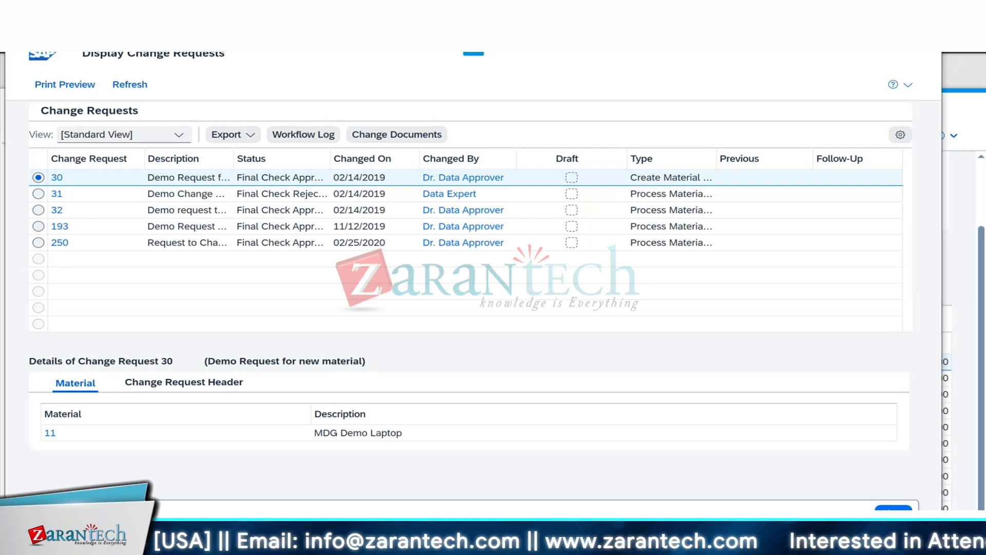
pyautogui.hotkey('ctrl', 'w')
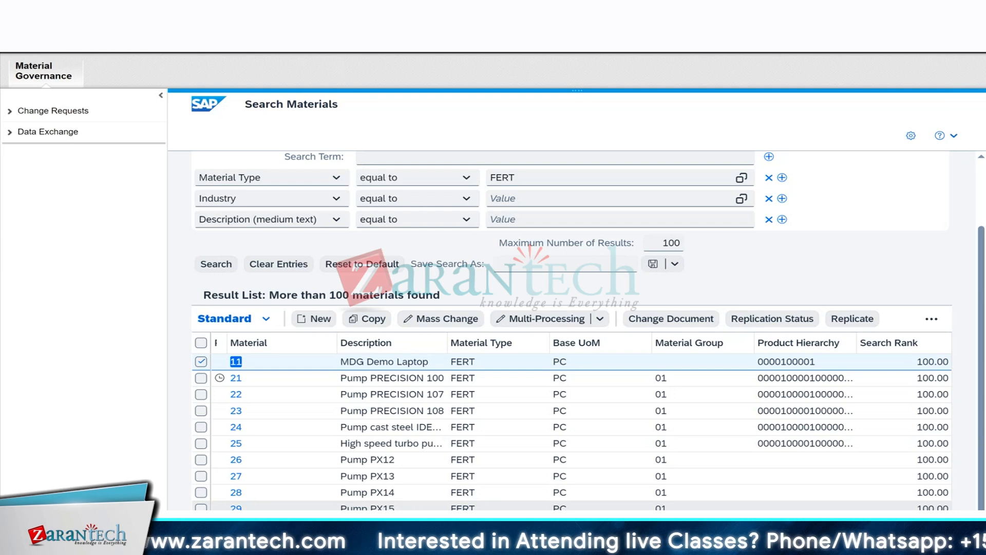
# - Switch to the Business Partner Governance window, open the business partner search, and review the available search methods
pyautogui.moveTo(632, 544)
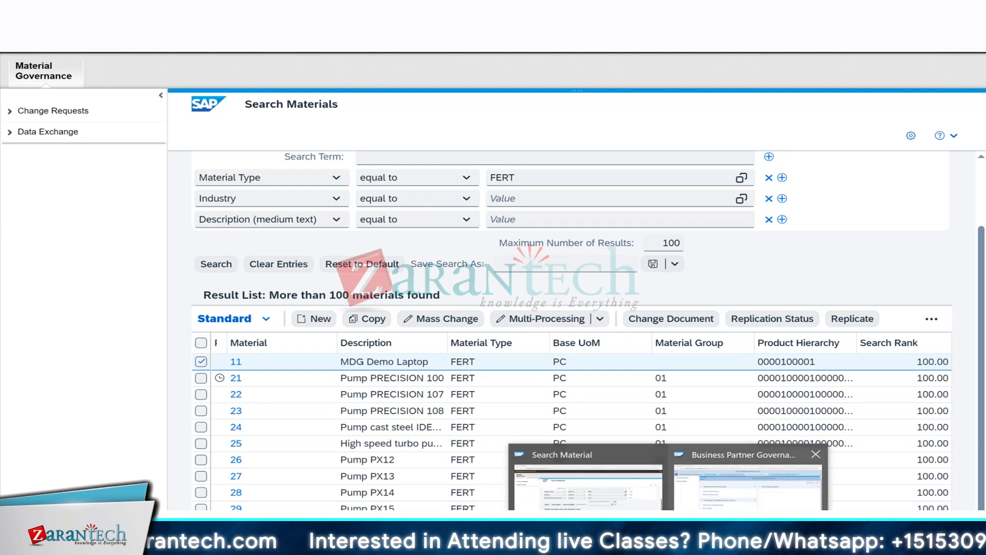
pyautogui.click(693, 483)
pyautogui.click(277, 178)
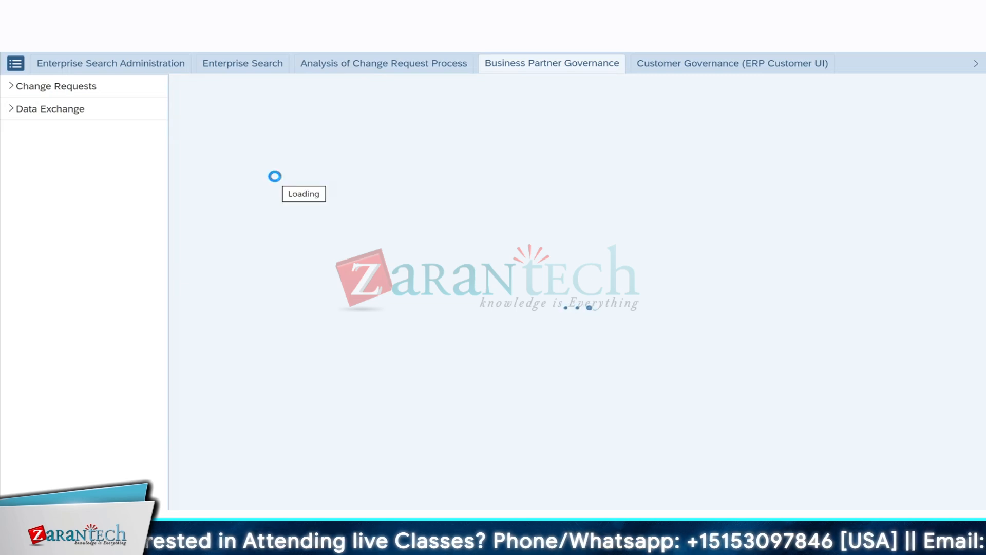
pyautogui.click(546, 152)
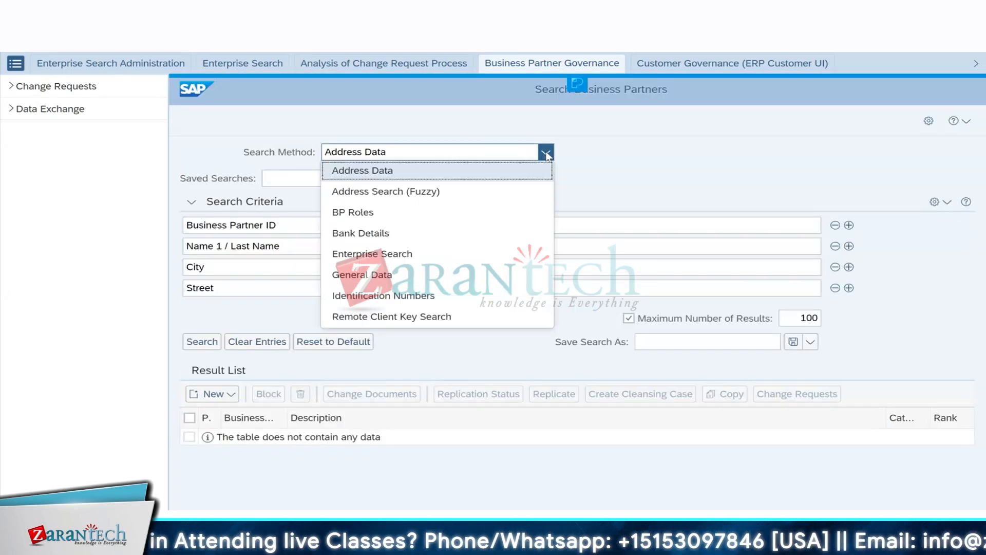
pyautogui.click(641, 157)
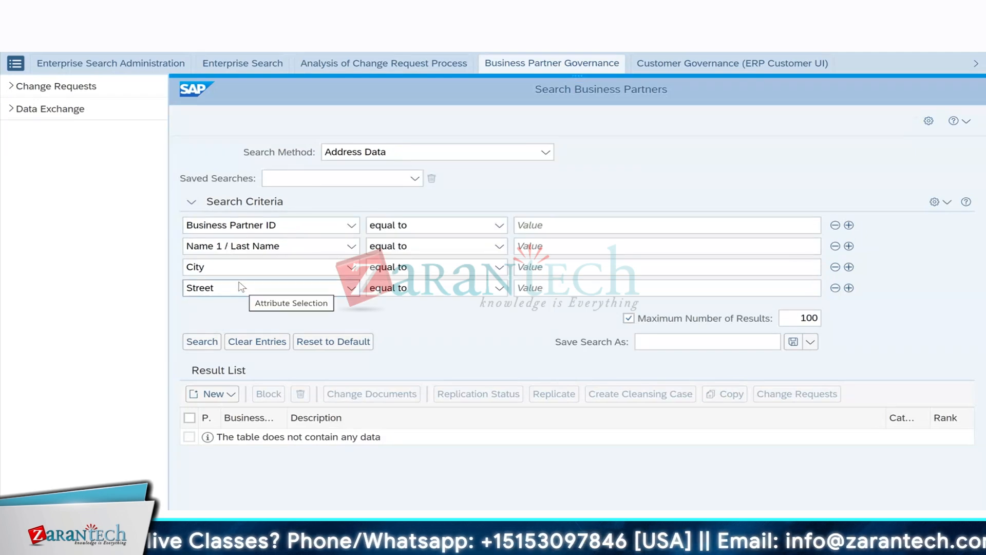
# - Run the Address Data business partner search without criteria and examine the types offered for creating a new partner
pyautogui.click(217, 343)
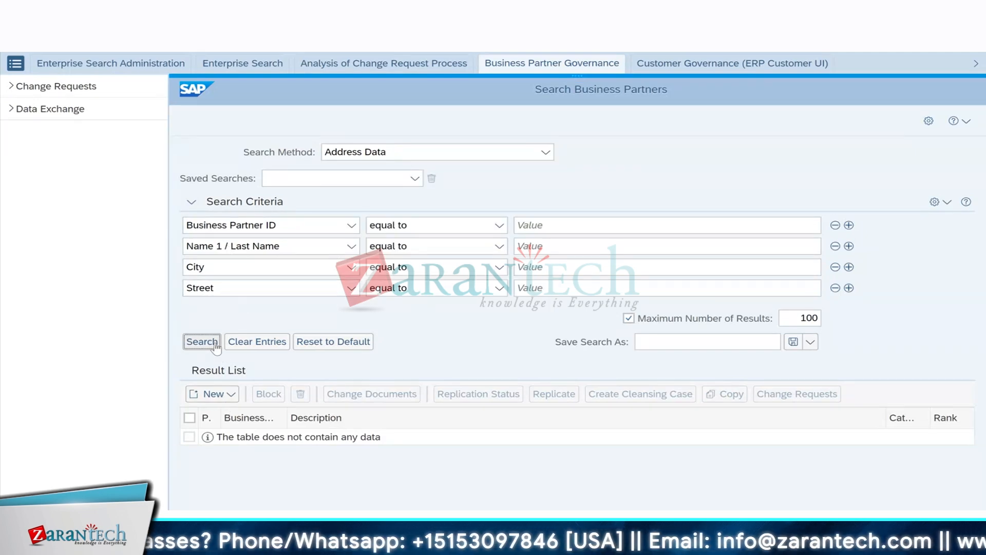
pyautogui.click(229, 400)
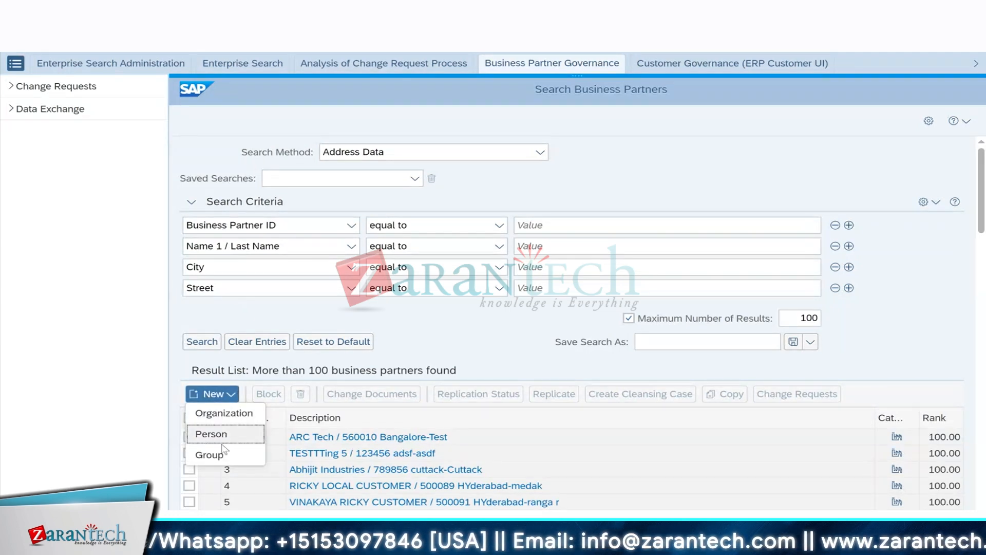
pyautogui.click(130, 443)
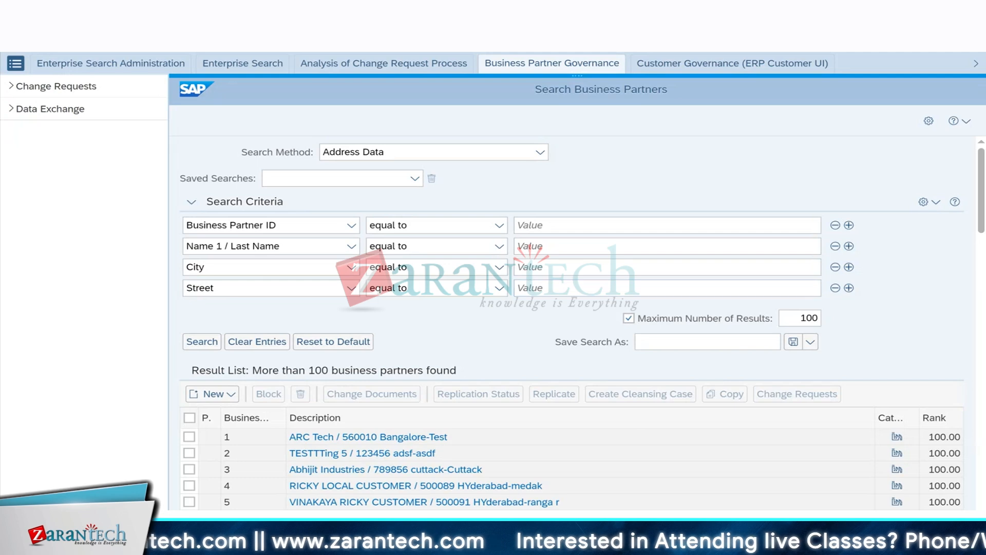
# - Return to the Search Material window and widen the pending changes column in the result list
pyautogui.moveTo(668, 547)
pyautogui.click(589, 486)
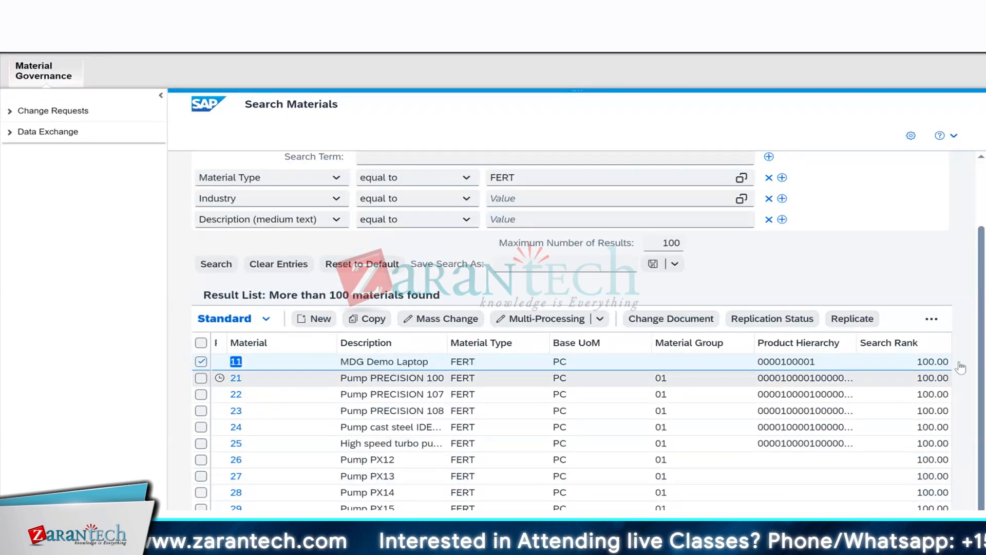
pyautogui.moveTo(982, 344); pyautogui.dragTo(985, 370)
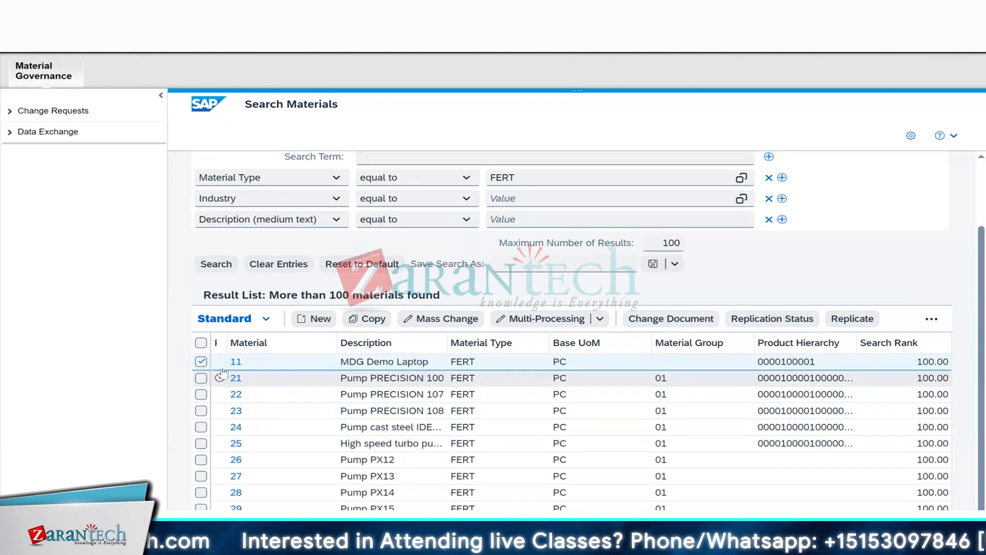
pyautogui.moveTo(224, 341); pyautogui.dragTo(294, 346)
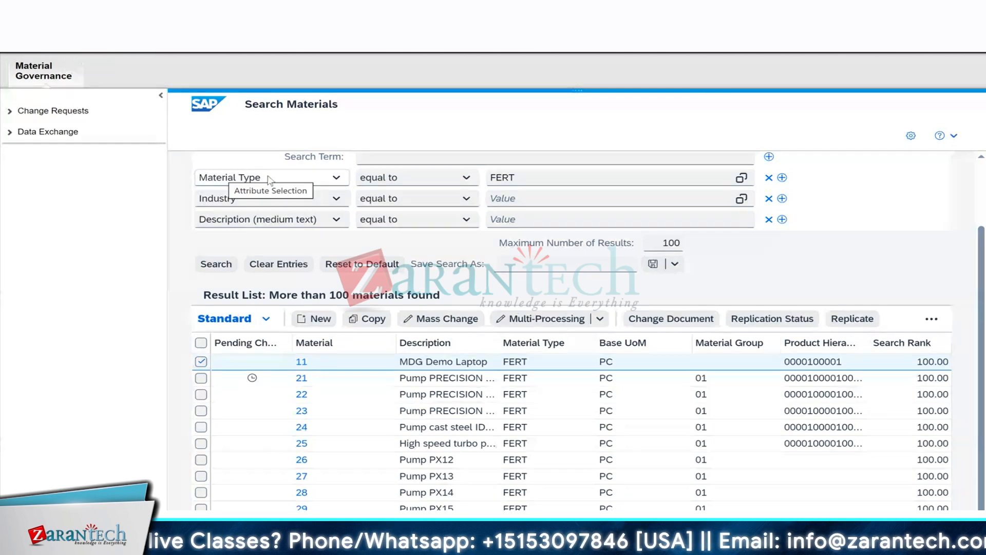
# - Change the Material Type search value to FRT and rerun the material search
pyautogui.doubleClick(520, 180)
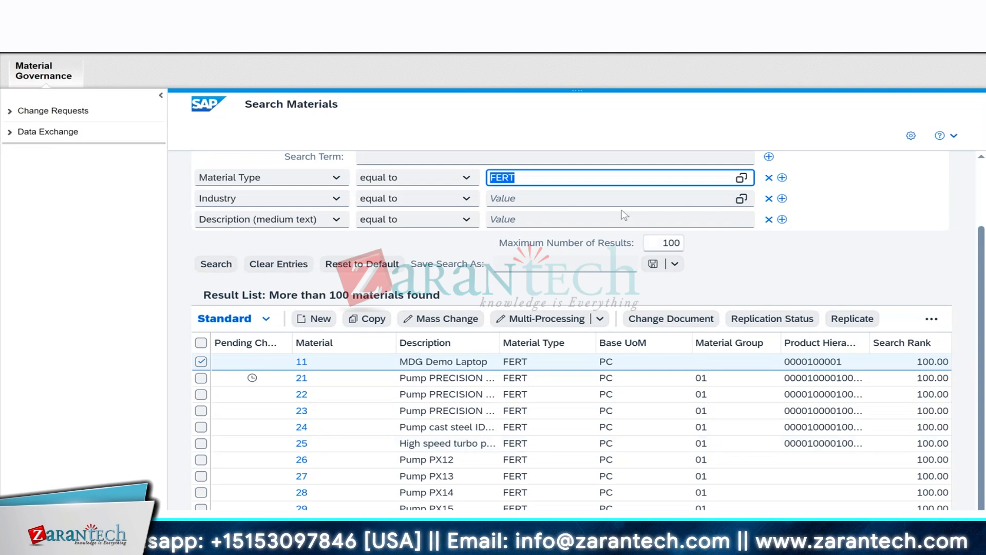
pyautogui.click(532, 179)
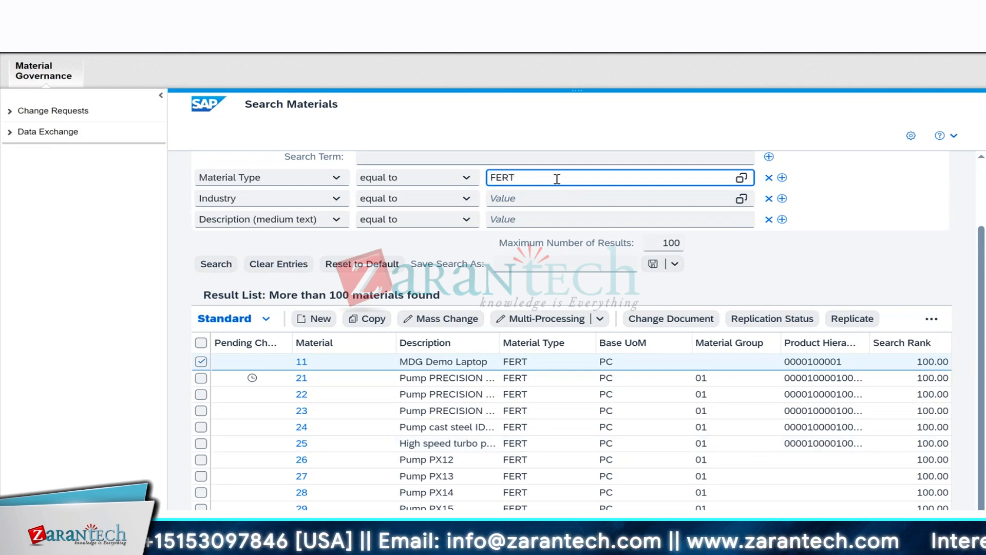
pyautogui.press('Left')
pyautogui.press('Left')
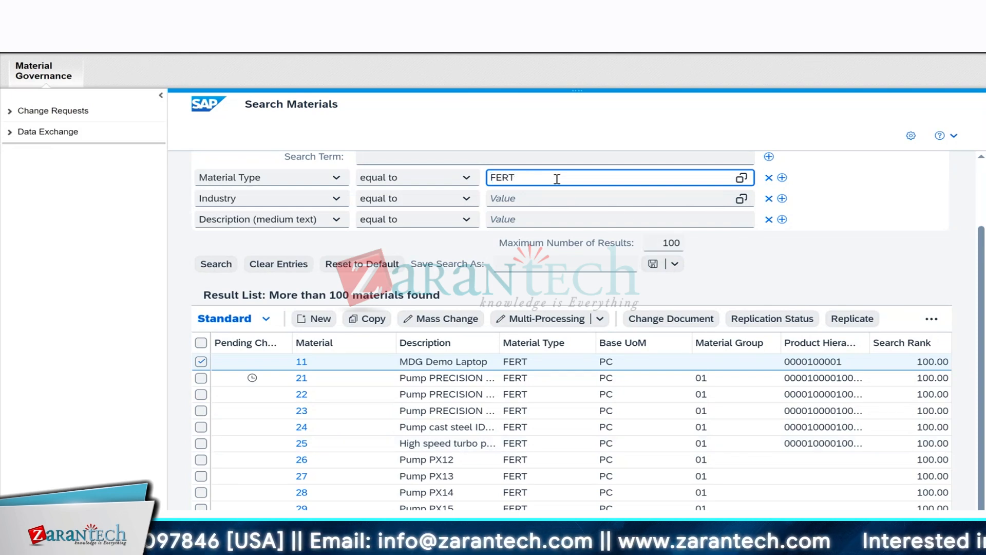
pyautogui.press('BackSpace')
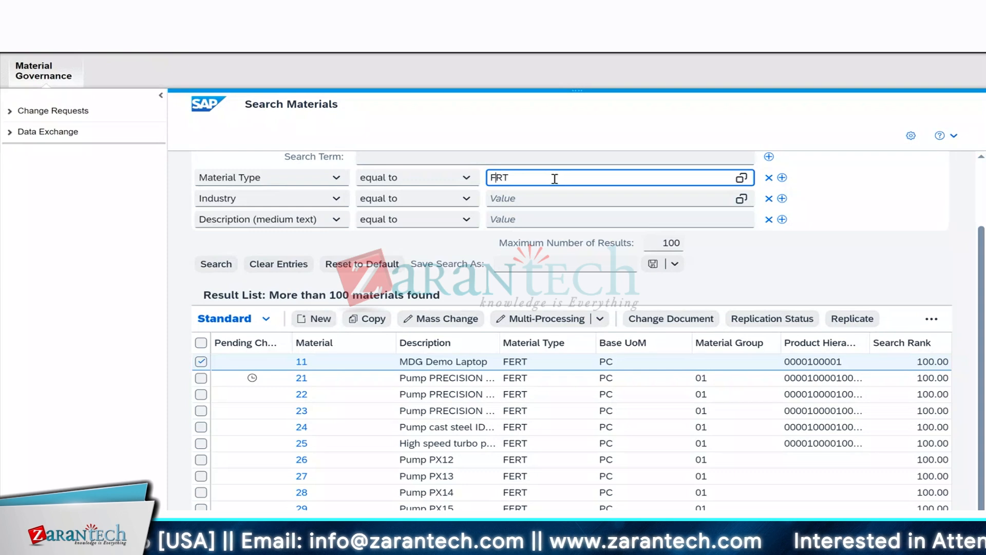
pyautogui.click(215, 264)
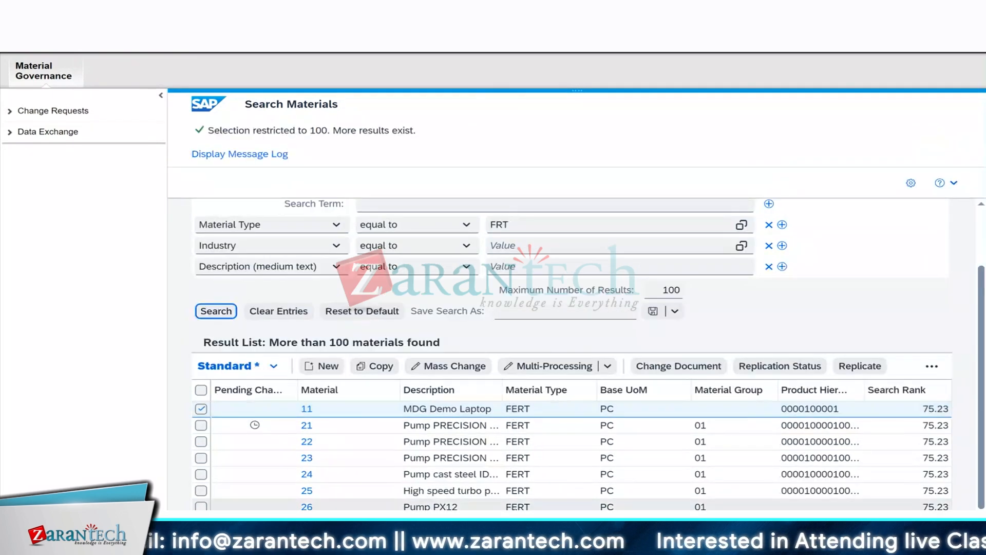
# - Compare the search rank of the listed materials with the FRT value in the Material Type criterion
pyautogui.scroll(-1, 642, 343)
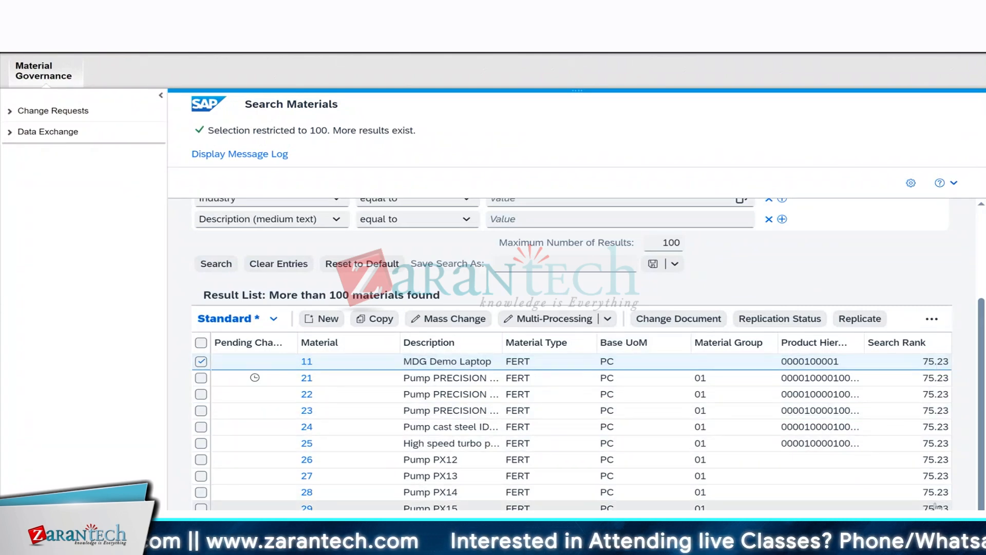
pyautogui.scroll(1, 437, 227)
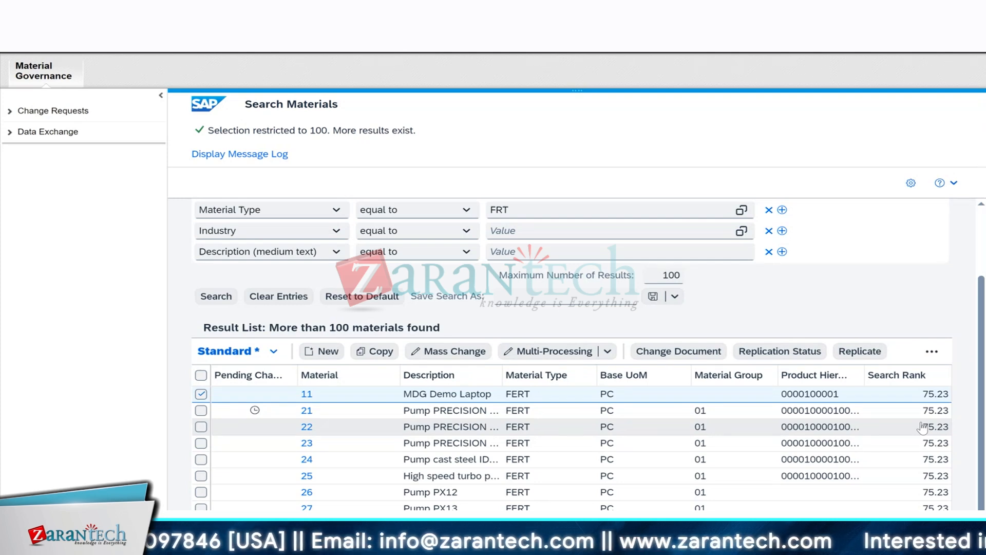
pyautogui.moveTo(532, 210); pyautogui.dragTo(497, 210)
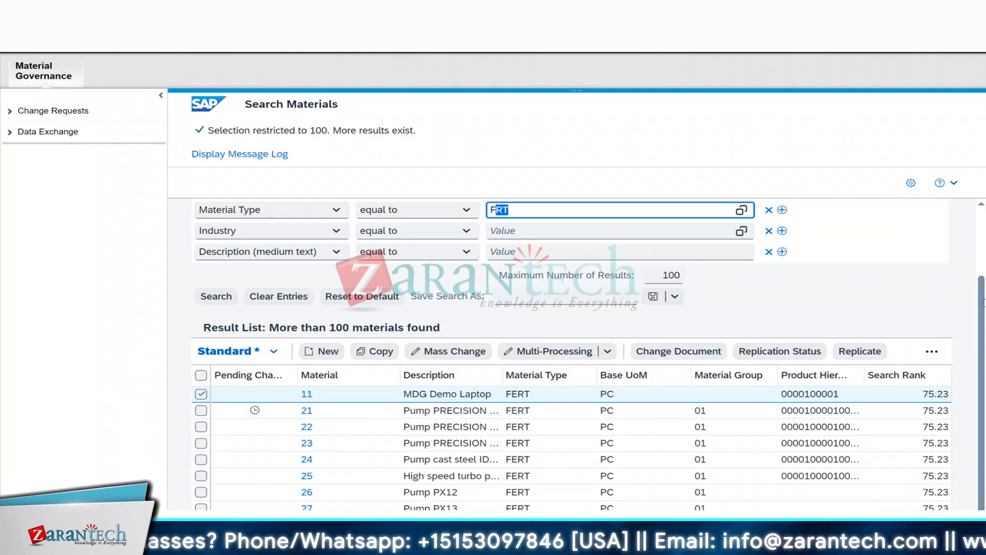
# - Widen the pending change requests column further and add material 22 to the selection
pyautogui.moveTo(982, 305); pyautogui.dragTo(984, 263)
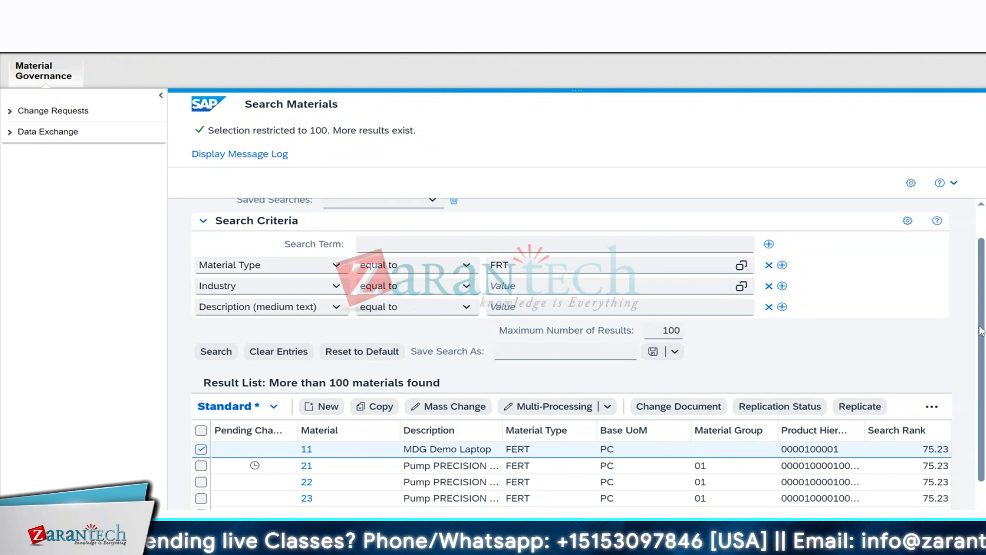
pyautogui.moveTo(981, 331); pyautogui.dragTo(984, 386)
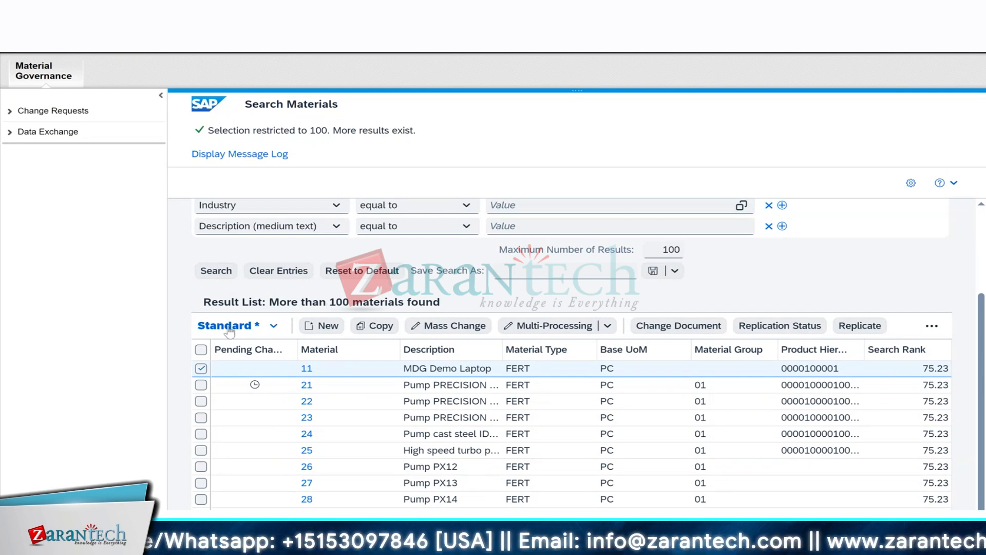
pyautogui.moveTo(294, 347); pyautogui.dragTo(329, 348)
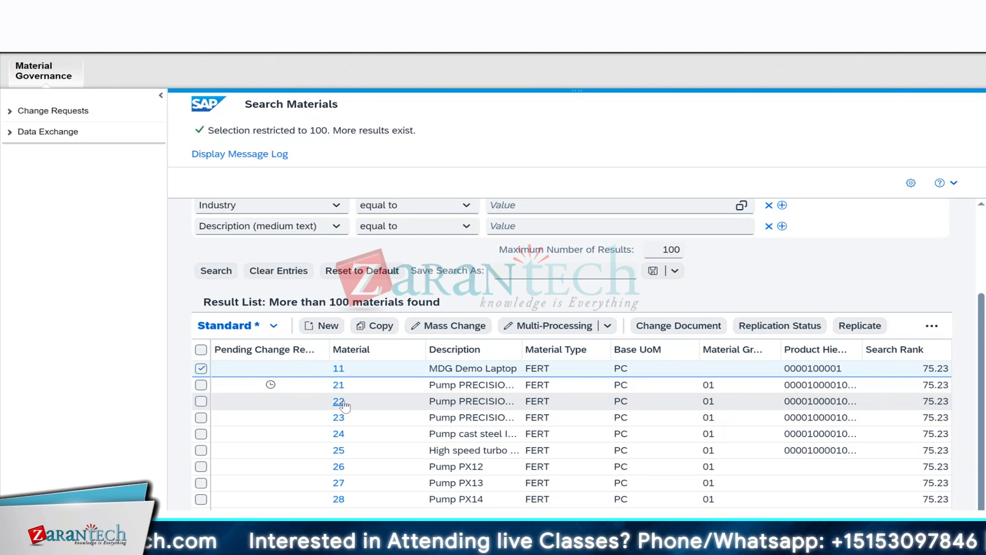
pyautogui.click(201, 401)
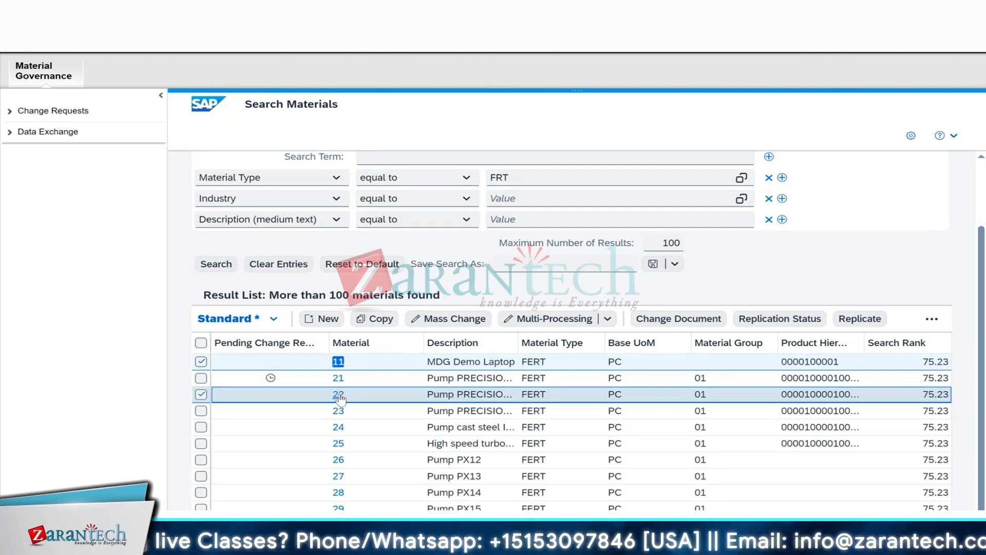
# - Limit the result list selection to material 21, taking materials 22 and 11 out of it
pyautogui.click(201, 395)
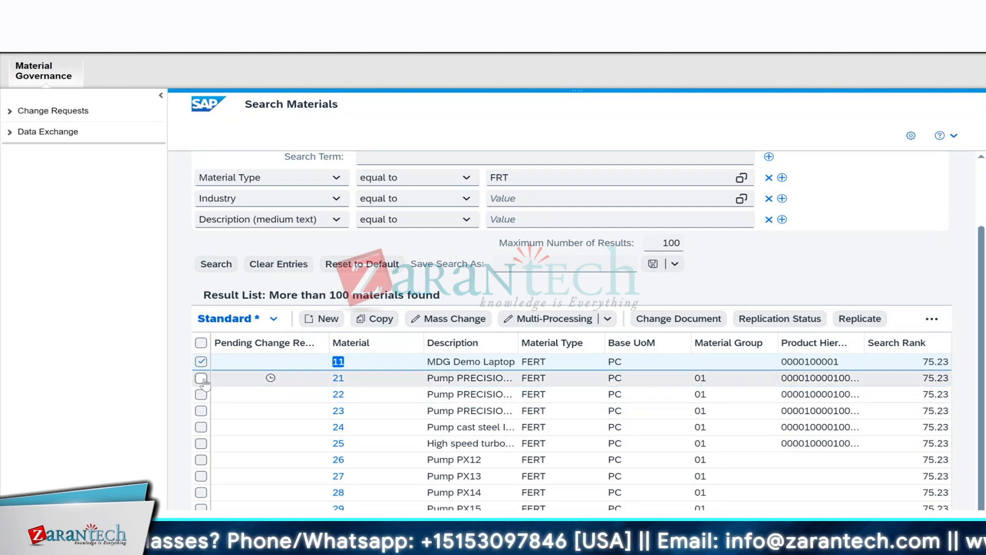
pyautogui.click(201, 379)
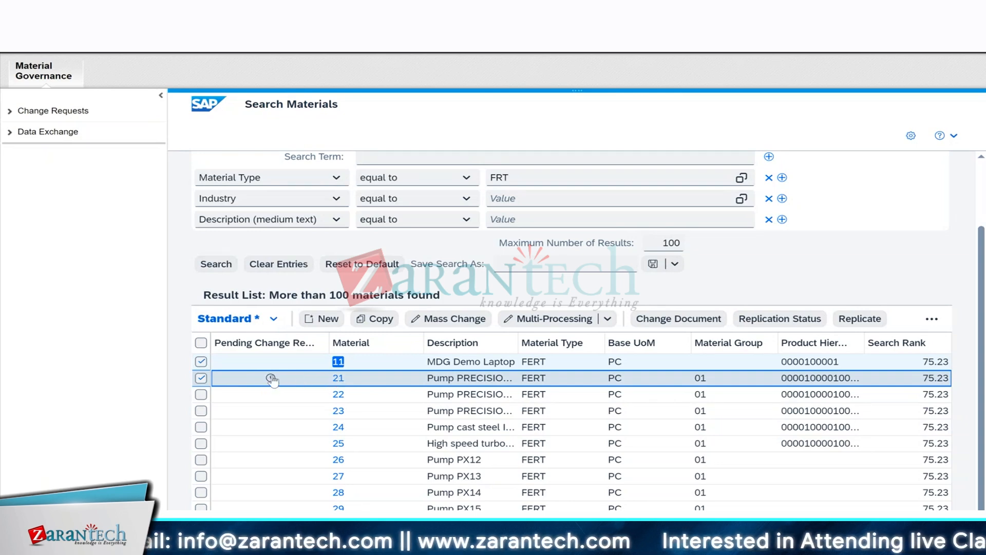
pyautogui.moveTo(271, 379)
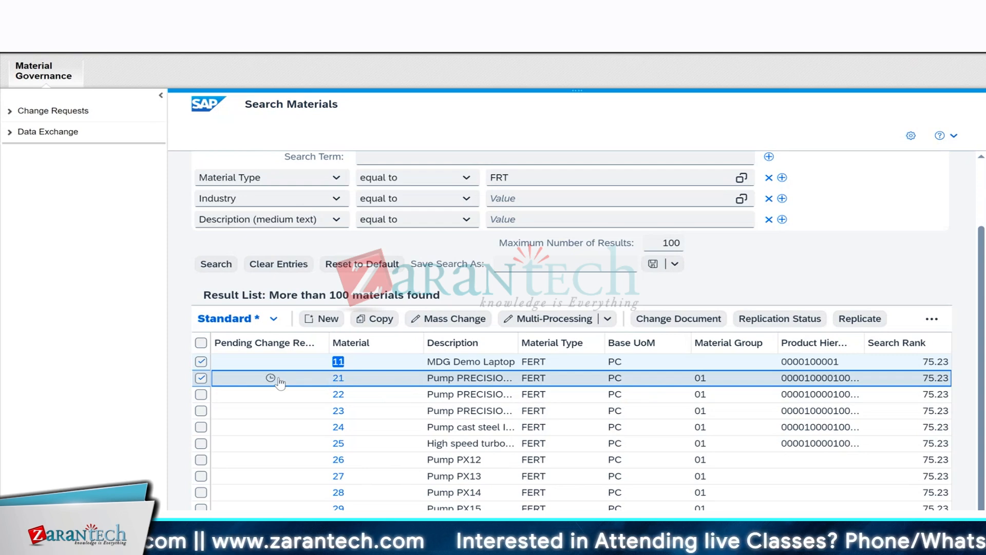
pyautogui.click(272, 379)
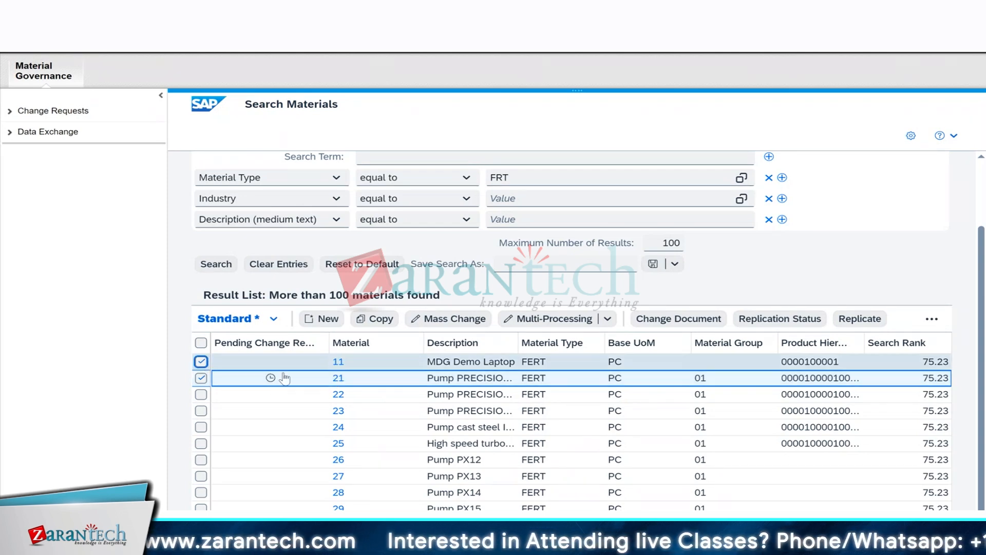
pyautogui.click(338, 379)
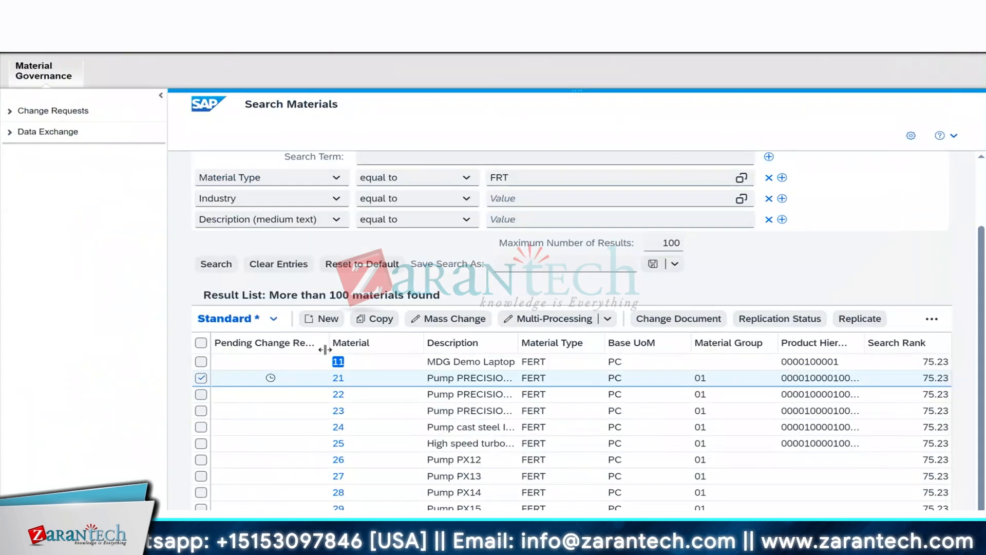
# - View the pending change request of material 21 from the result list and close its window
pyautogui.click(270, 379)
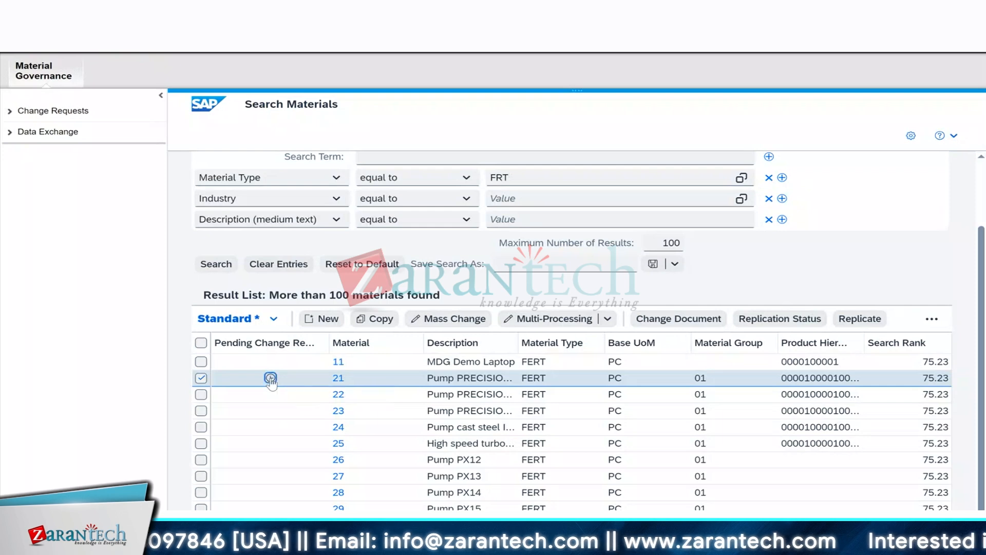
pyautogui.click(270, 378)
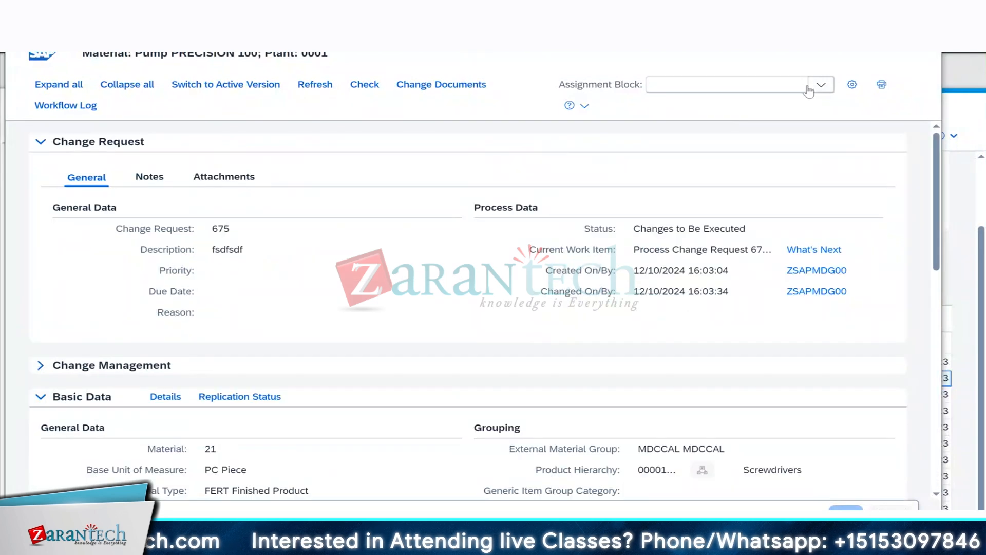
pyautogui.click(929, 10)
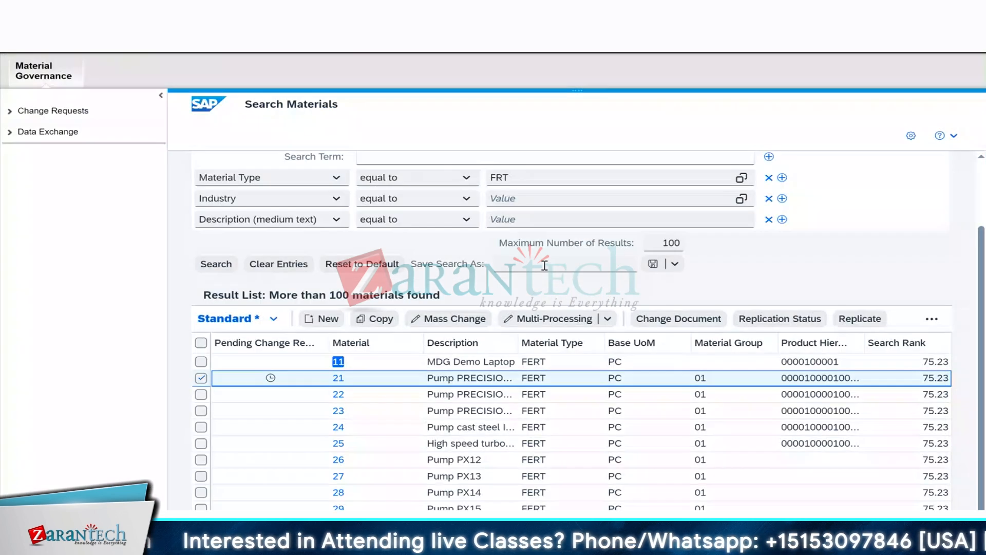
# - Open material 22 for editing and describe its new change request as SDFSDFSDF
pyautogui.click(338, 395)
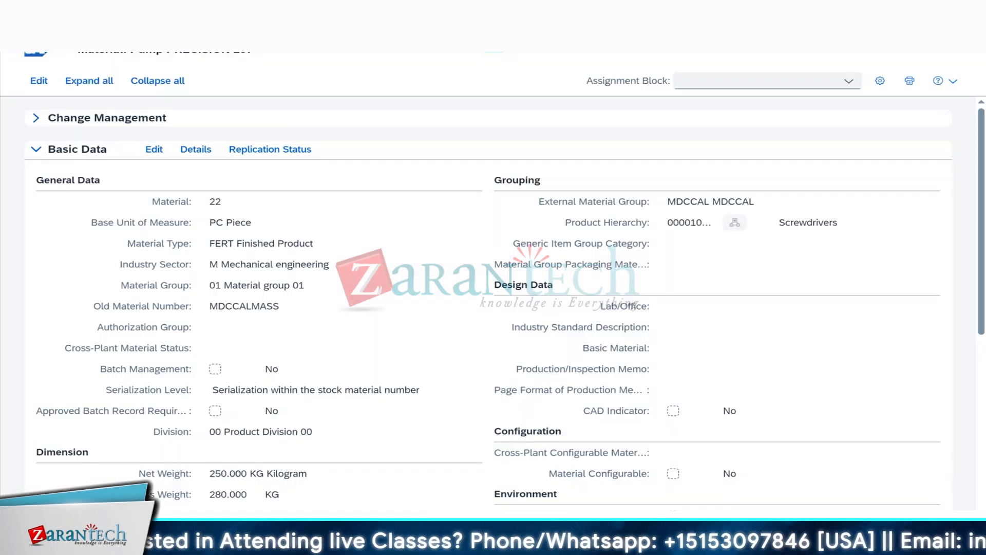
pyautogui.click(40, 81)
pyautogui.click(231, 224)
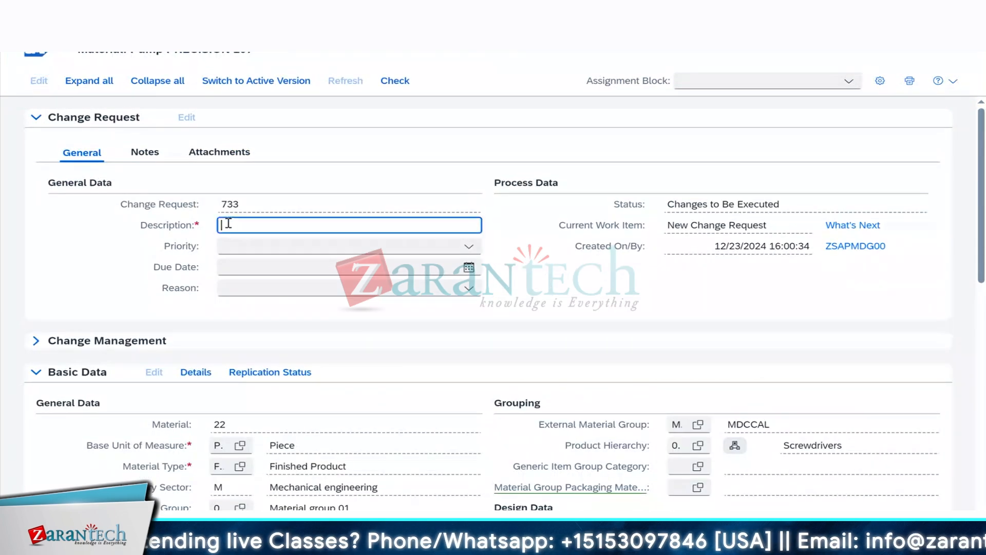
pyautogui.write('SDFSDFSDF')
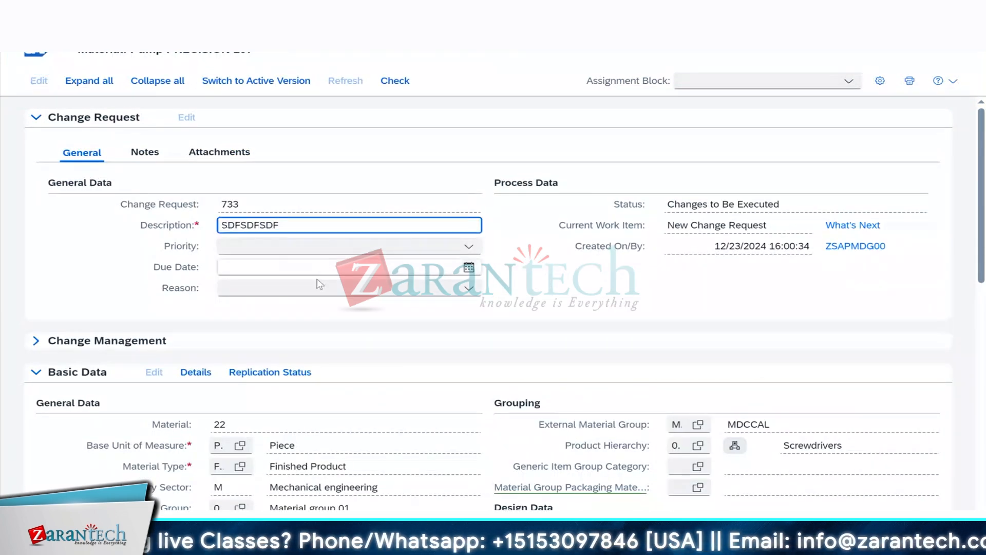
# - Set the Old Material Number of material 22 to MDCCALMASS1234 and submit the change request
pyautogui.scroll(-7, 938, 247)
pyautogui.click(293, 158)
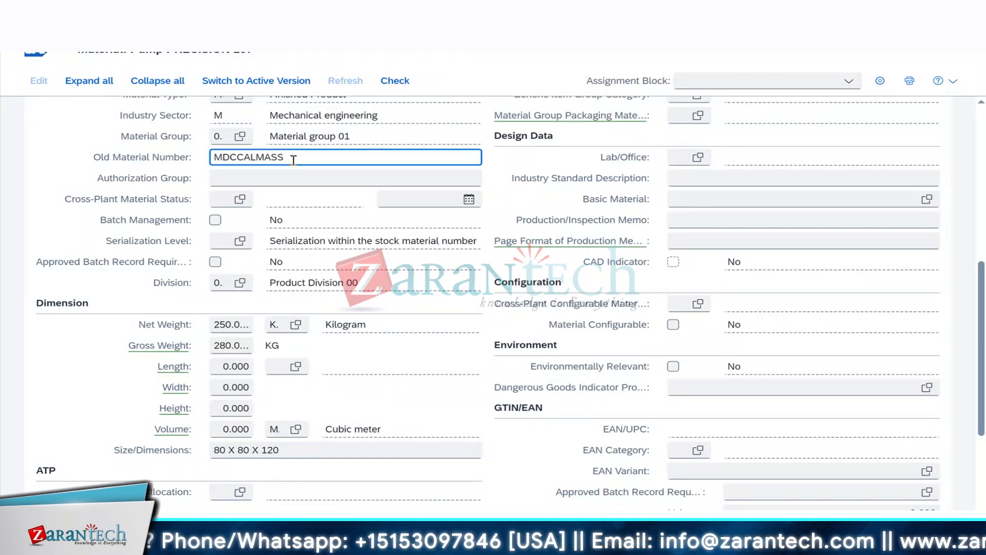
pyautogui.write('1234')
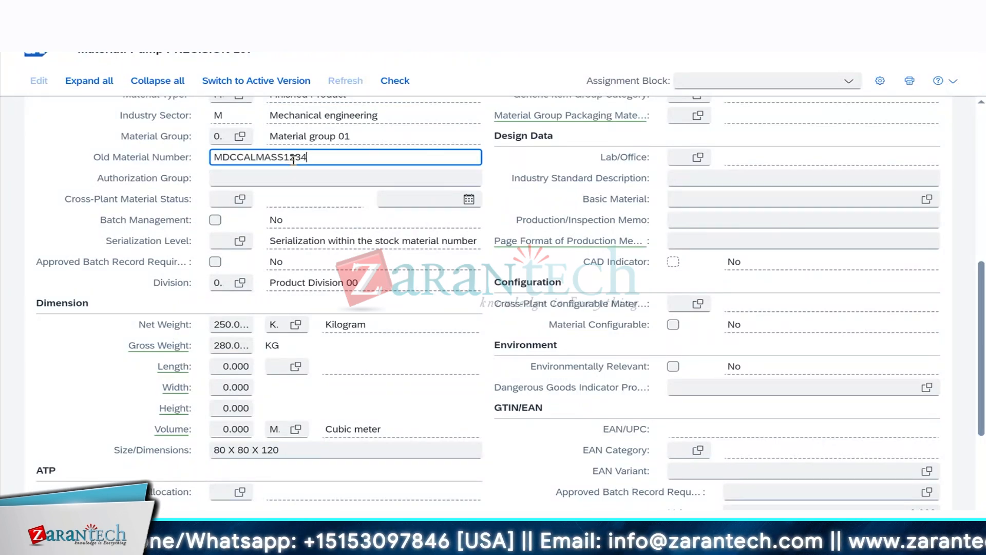
pyautogui.doubleClick(327, 161)
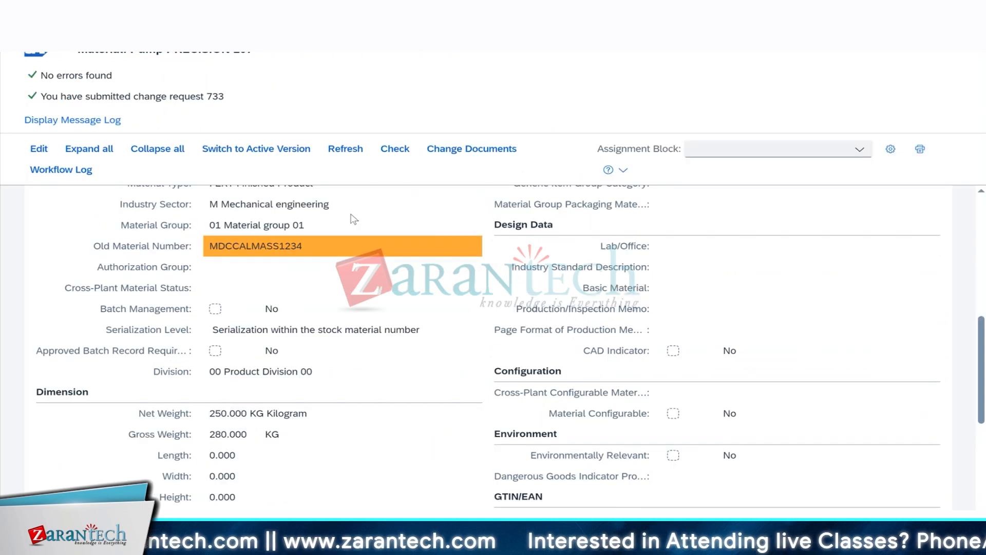
pyautogui.moveTo(243, 298); pyautogui.dragTo(211, 297)
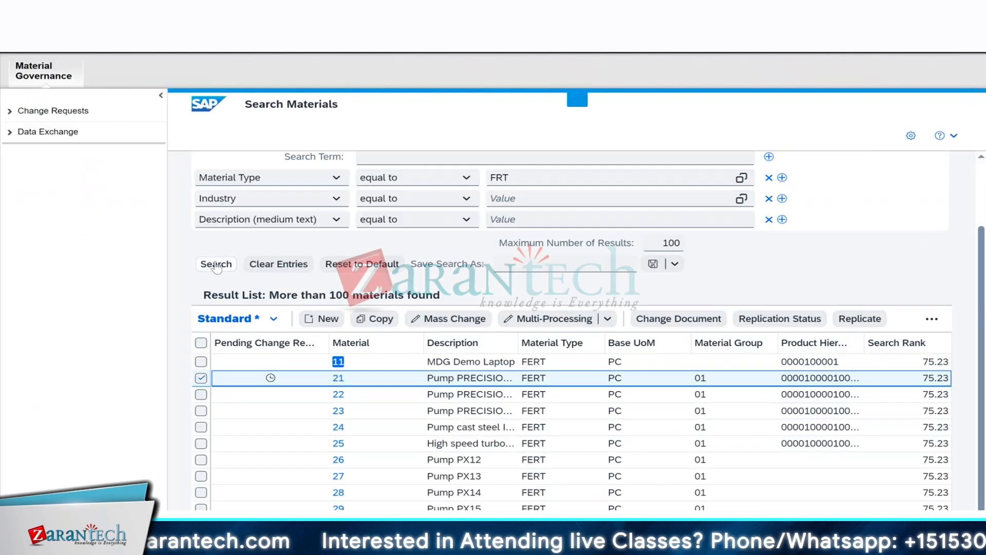
# - Rerun the material search and open material 22 to check its active Old Material Number
pyautogui.click(216, 268)
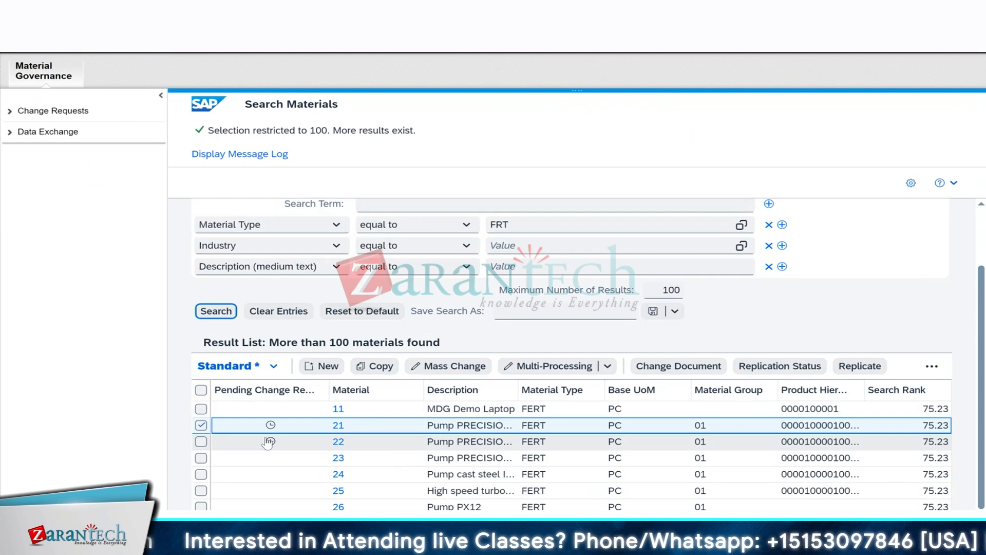
pyautogui.doubleClick(338, 442)
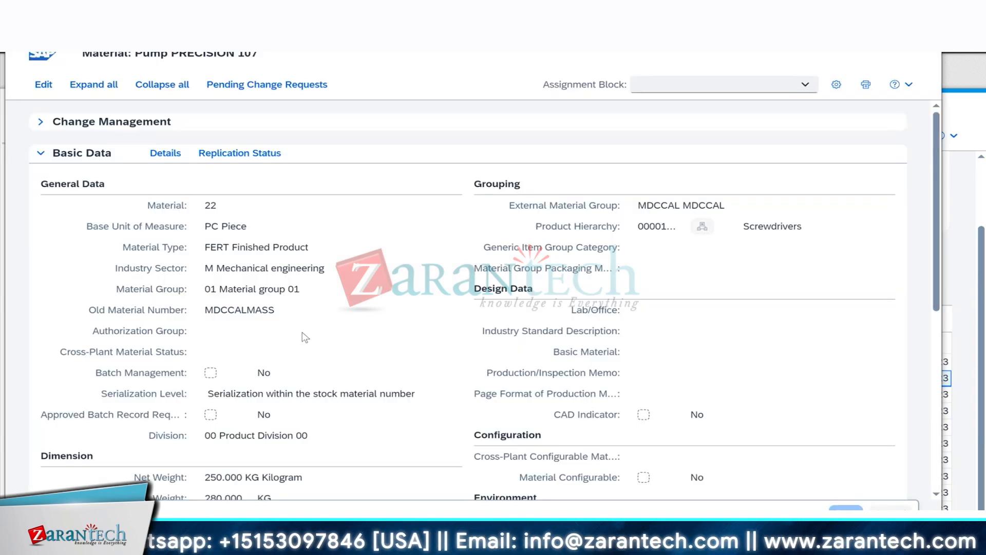
pyautogui.moveTo(276, 311); pyautogui.dragTo(202, 312)
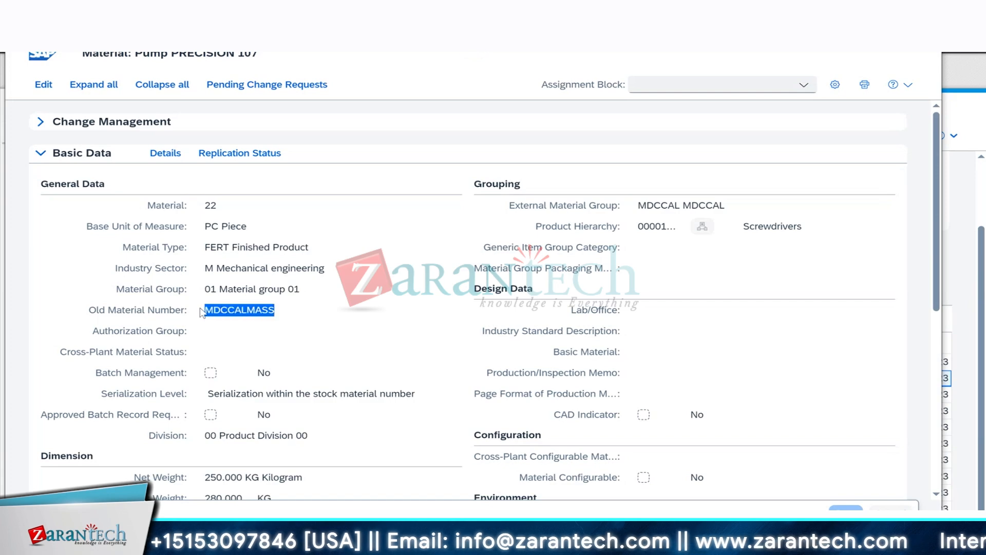
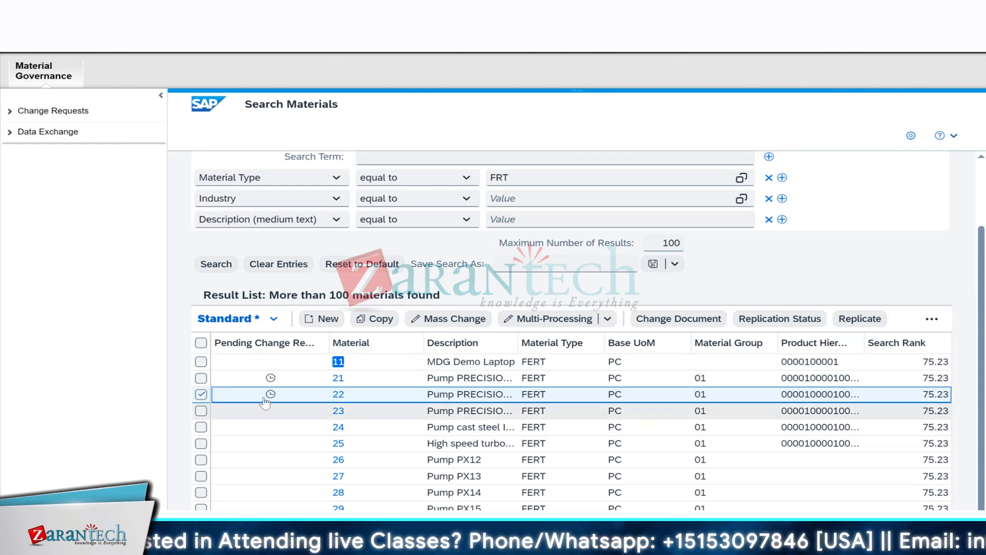
# - Look through the result list for materials with pending change requests and review the available search methods
pyautogui.moveTo(271, 396)
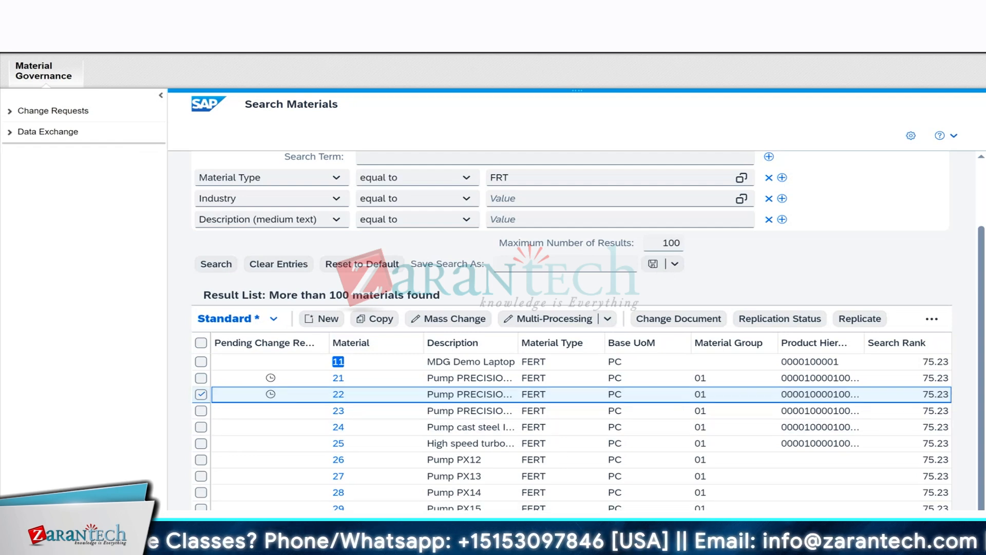
pyautogui.scroll(-20, 571, 432)
pyautogui.scroll(10, 571, 432)
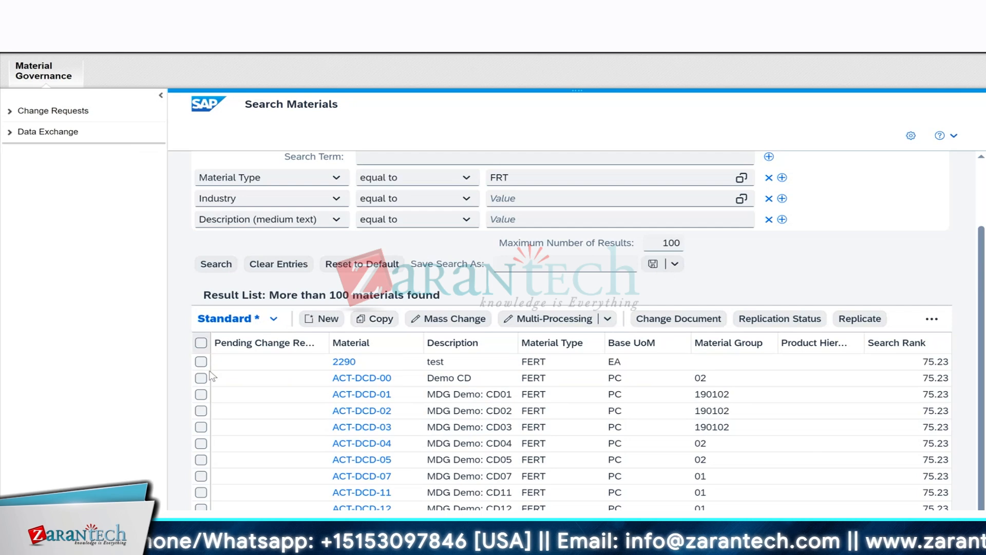
pyautogui.scroll(4, 683, 380)
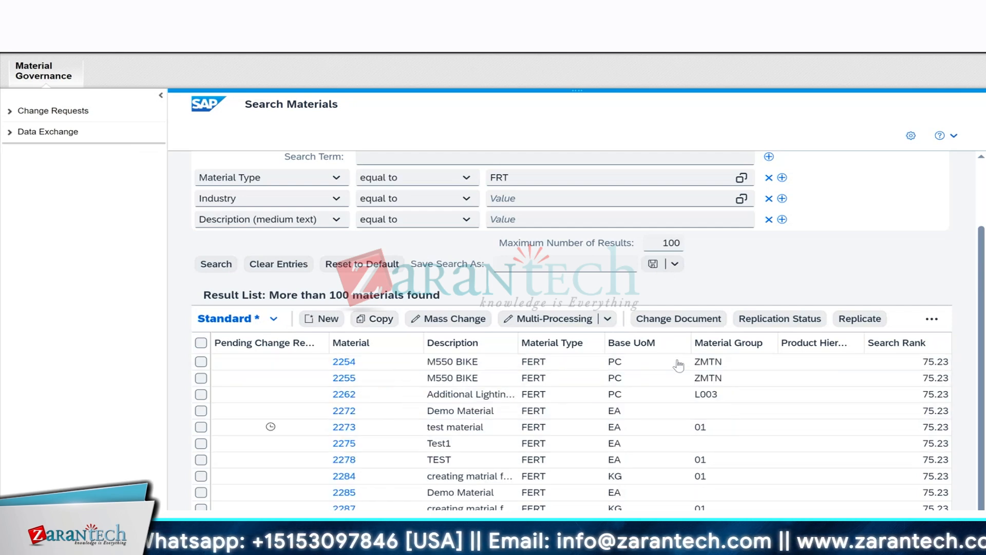
pyautogui.scroll(2, 983, 273)
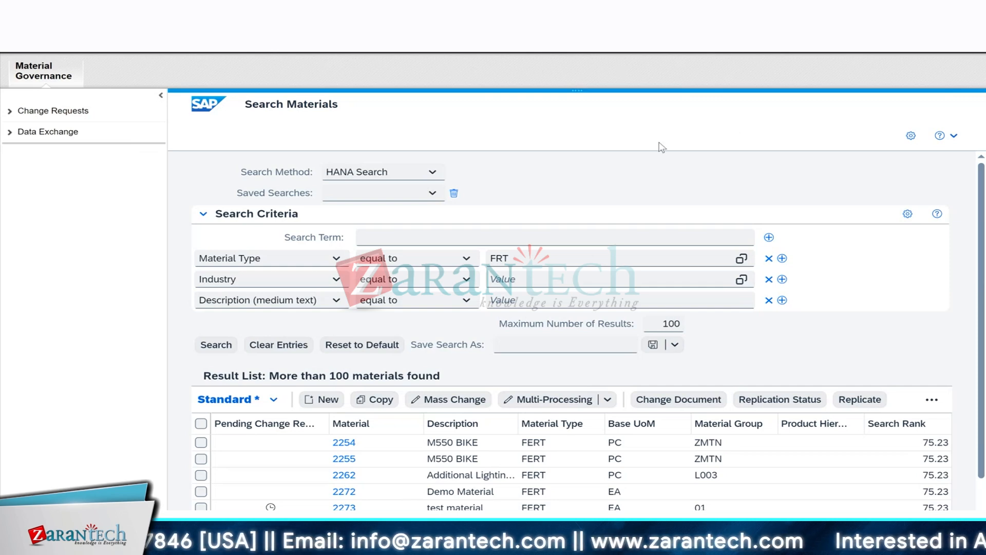
pyautogui.click(436, 174)
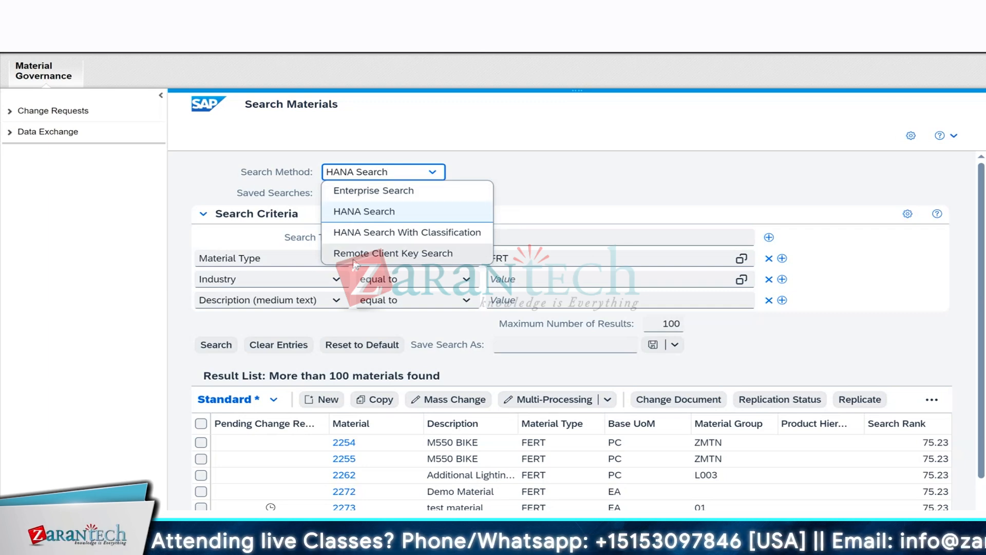
pyautogui.click(581, 204)
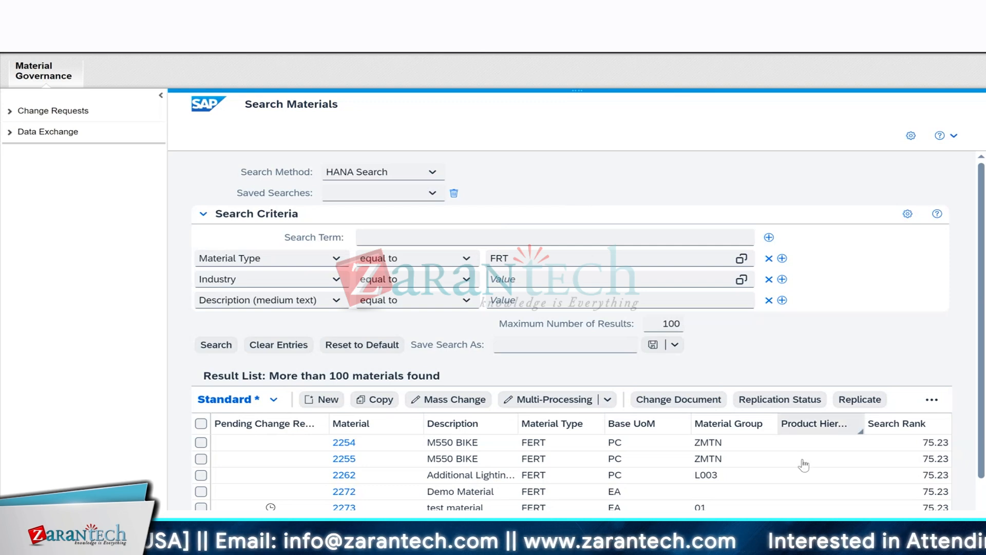
# - Switch to the SAP GUI class builder and display the class CL_MDG_BS_MAT_ACCESS
pyautogui.moveTo(633, 545)
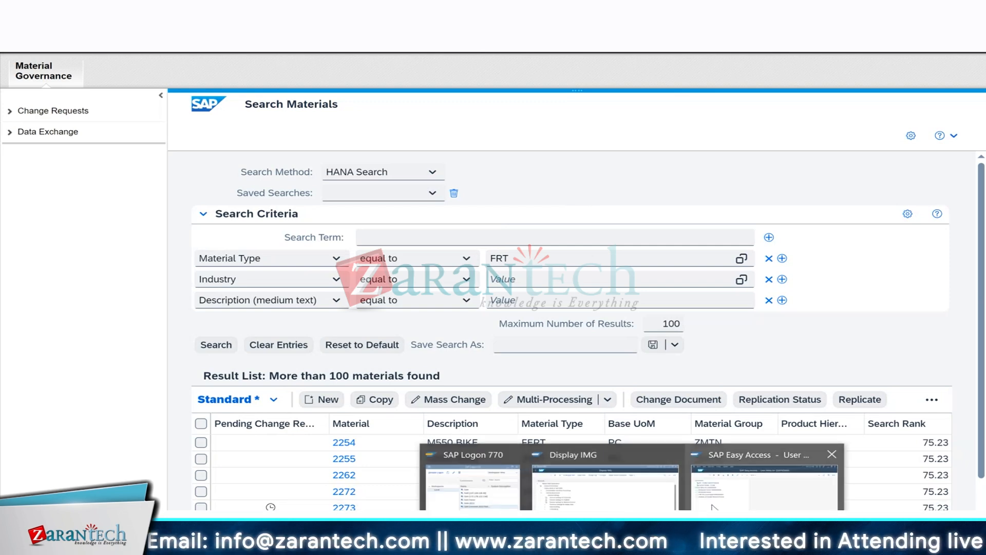
pyautogui.click(765, 478)
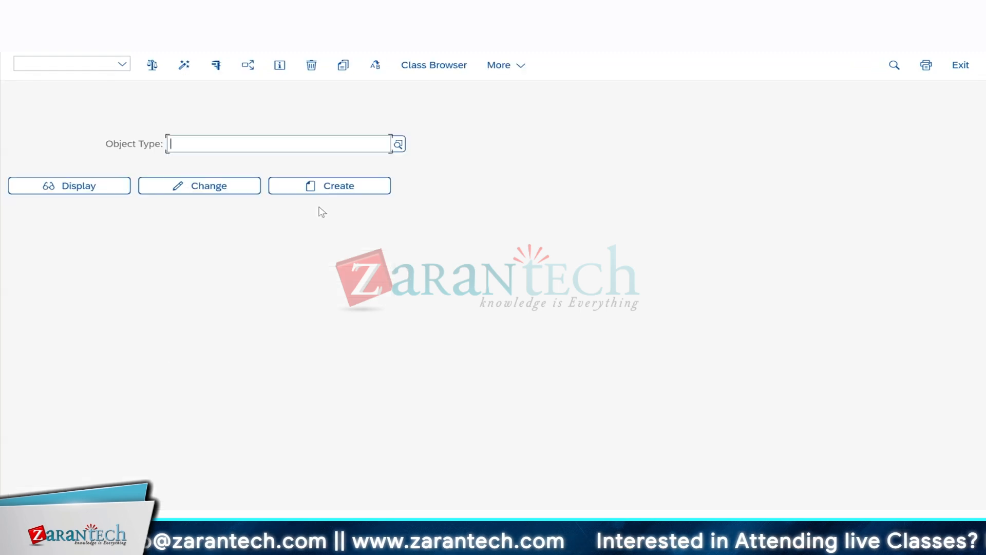
pyautogui.press('Down')
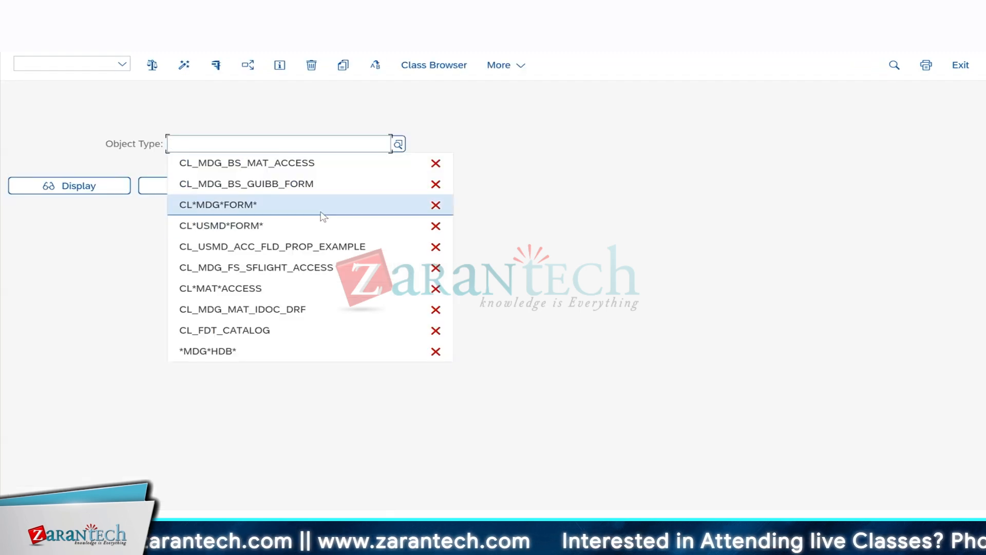
pyautogui.click(293, 164)
pyautogui.click(83, 187)
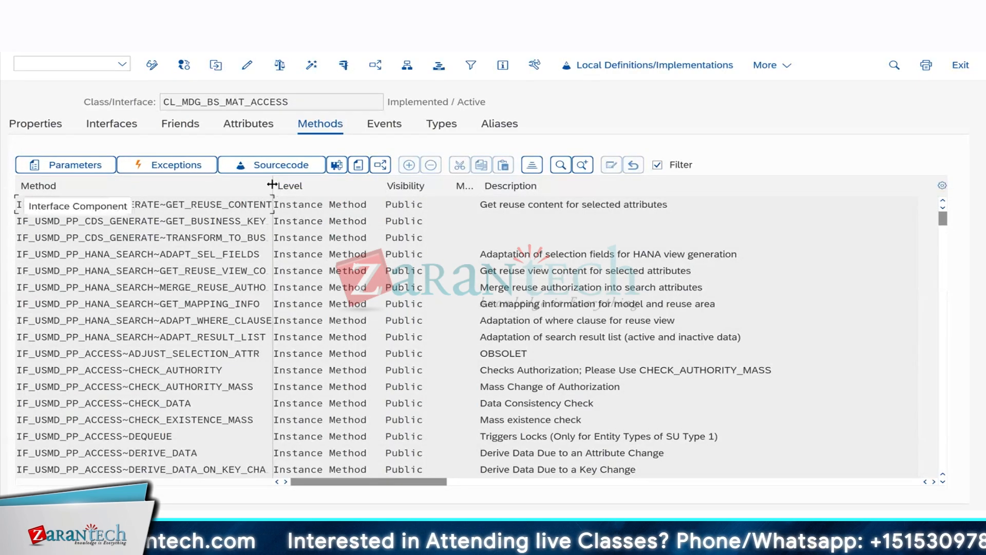
# - Widen the Method column and examine the IF_USMD_PP_HANA_SEARCH methods of the class, from ADAPT_SEL_FIELDS to ADAPT_RESULT_LIST
pyautogui.doubleClick(274, 186)
pyautogui.scroll(-5, 177, 270)
pyautogui.scroll(5, 198, 251)
pyautogui.moveTo(122, 250); pyautogui.dragTo(125, 295)
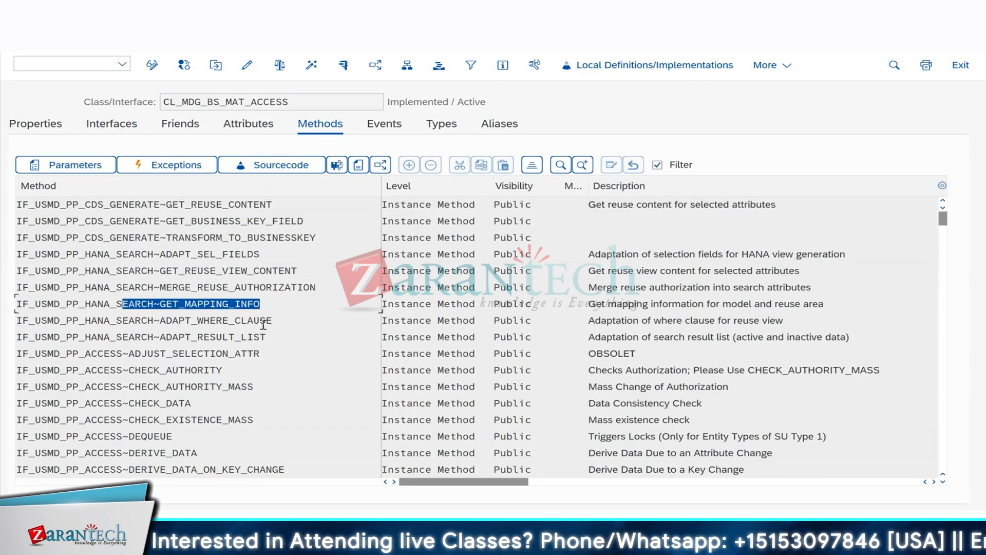
pyautogui.moveTo(273, 325); pyautogui.dragTo(185, 323)
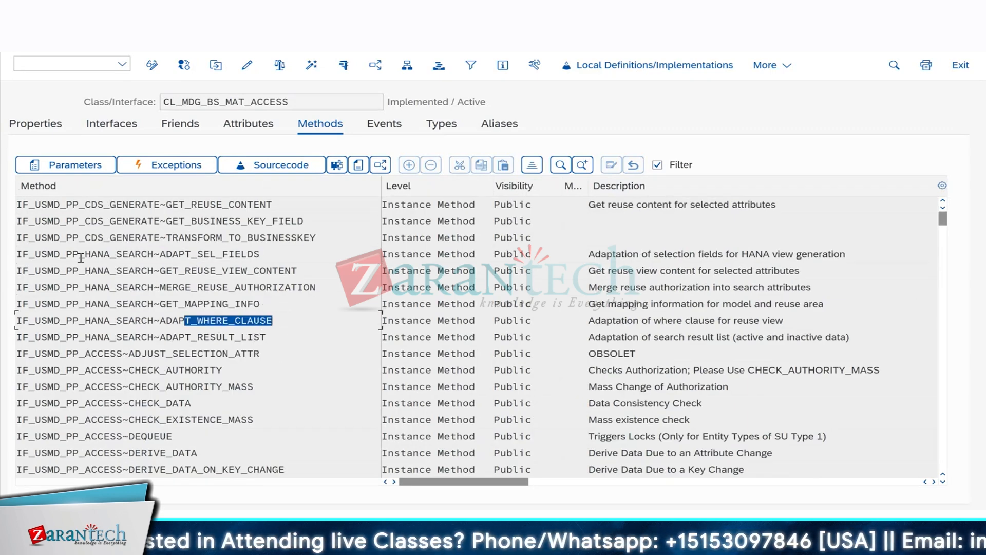
pyautogui.moveTo(30, 254); pyautogui.dragTo(159, 256)
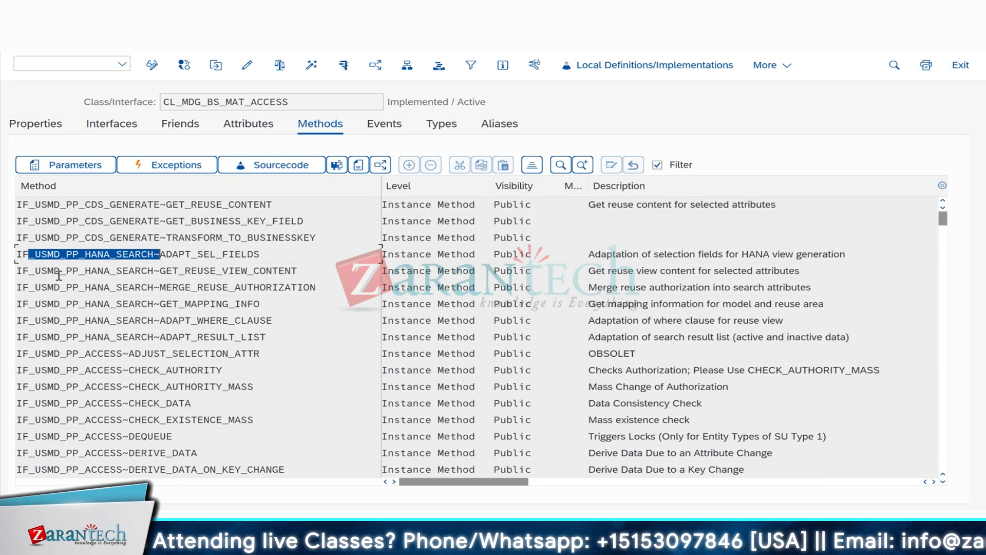
pyautogui.moveTo(59, 272); pyautogui.dragTo(168, 280)
pyautogui.moveTo(47, 290); pyautogui.dragTo(207, 298)
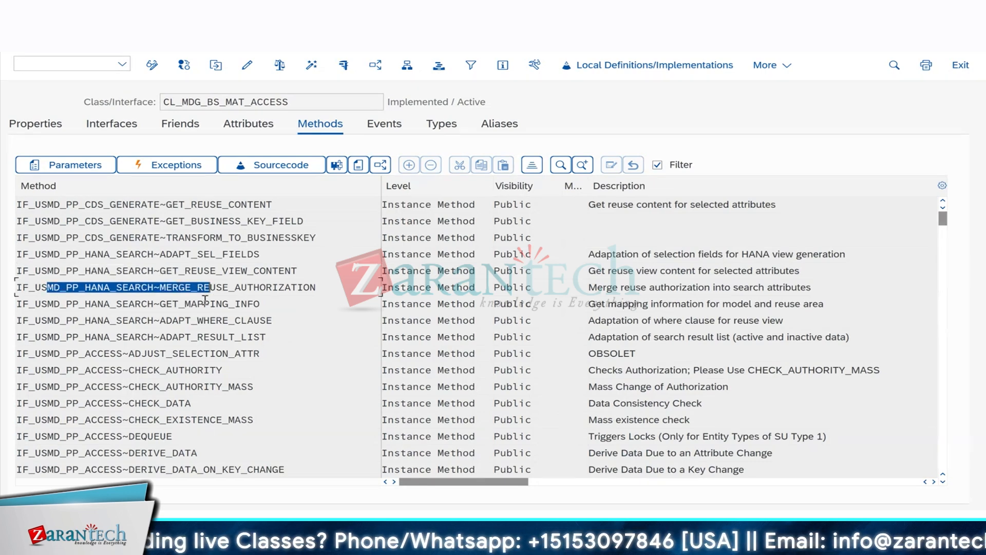
pyautogui.moveTo(50, 306); pyautogui.dragTo(173, 321)
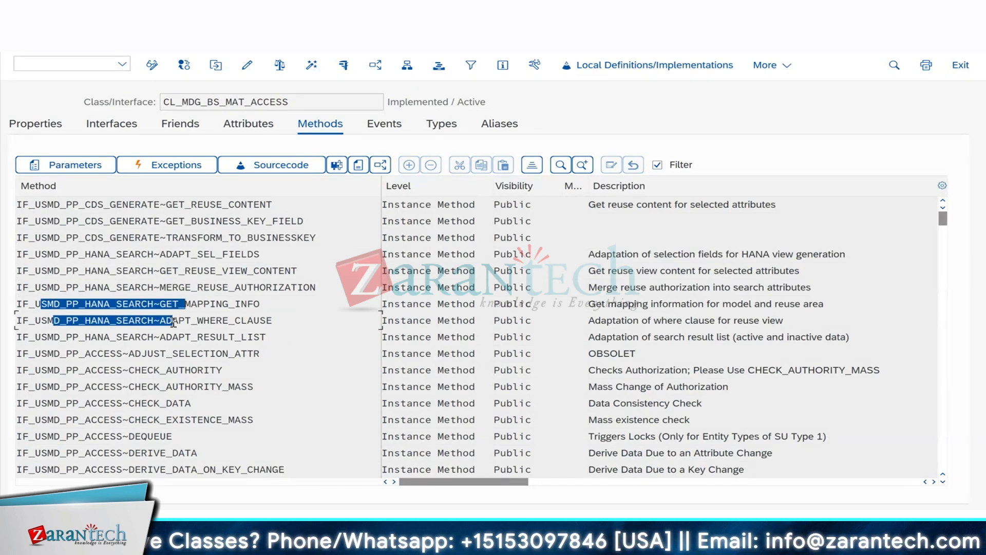
pyautogui.moveTo(66, 336); pyautogui.dragTo(216, 337)
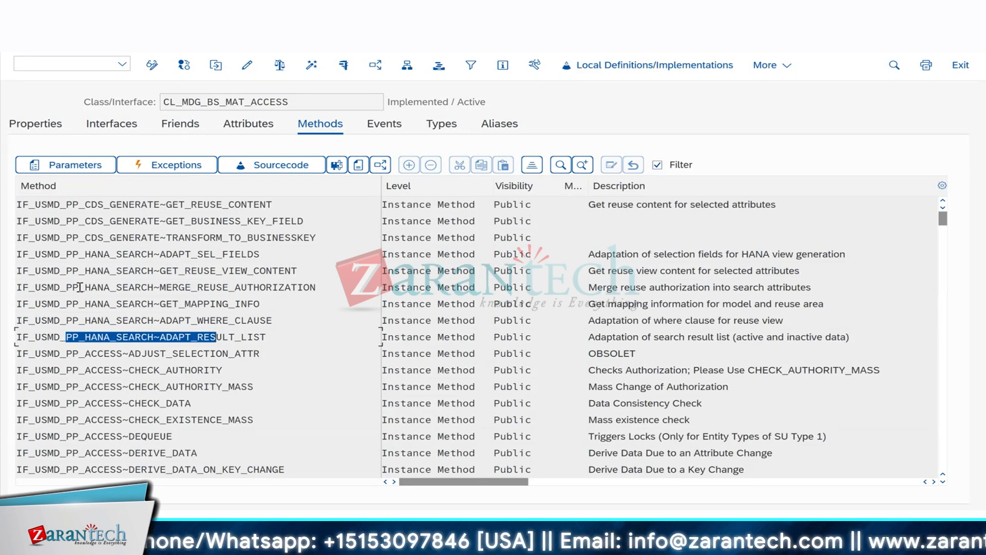
# - Switch to the business partner search in the browser and check the technical help of its search criteria
pyautogui.click(668, 551)
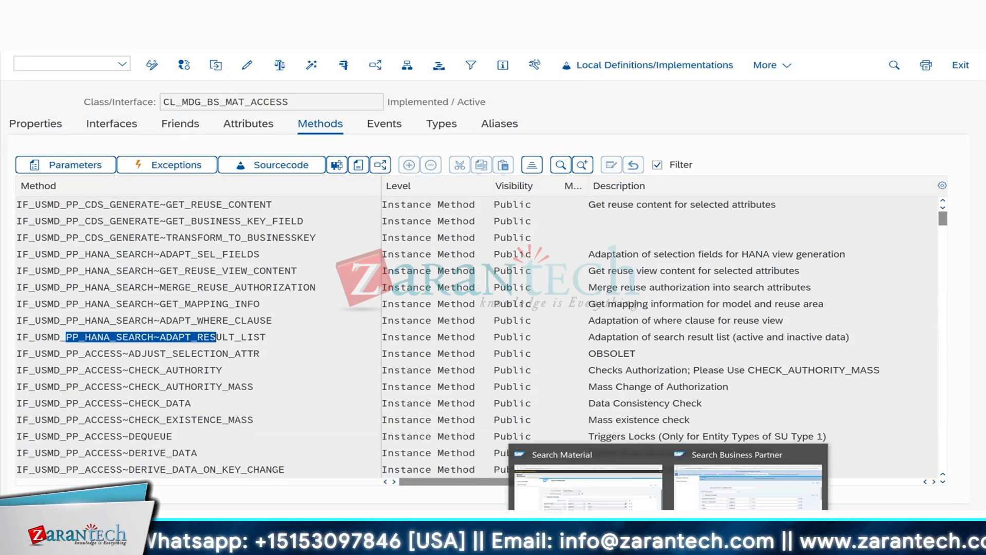
pyautogui.click(748, 485)
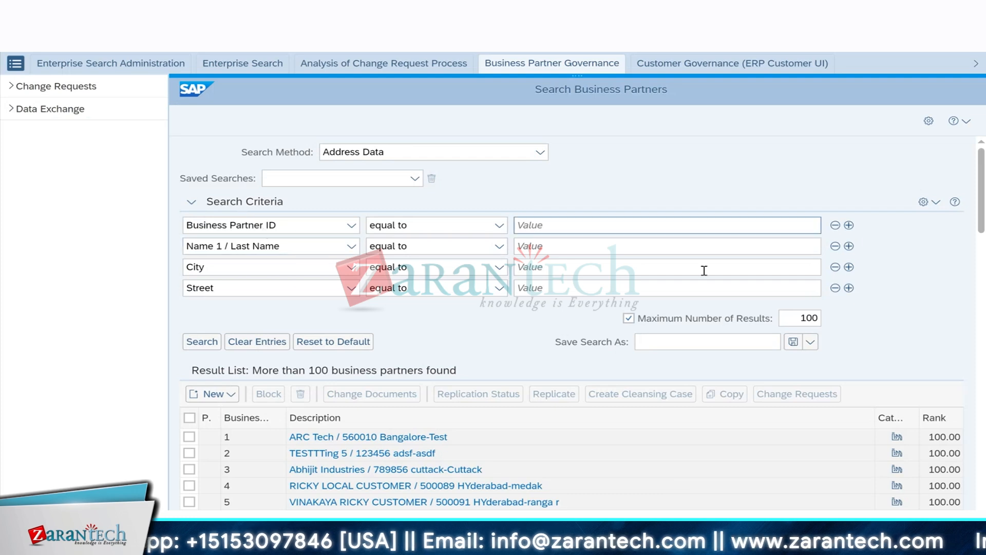
pyautogui.rightClick(638, 194)
pyautogui.click(665, 246)
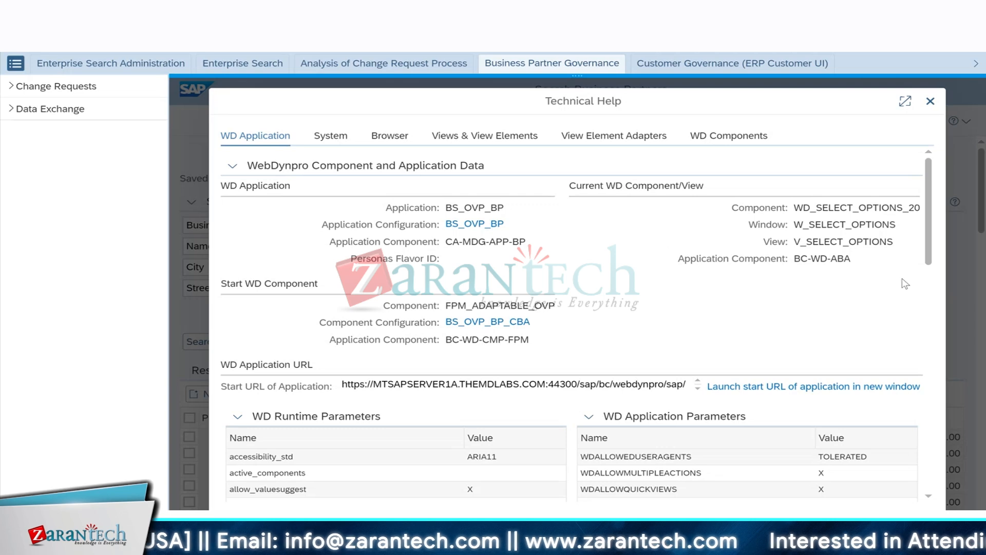
pyautogui.click(931, 101)
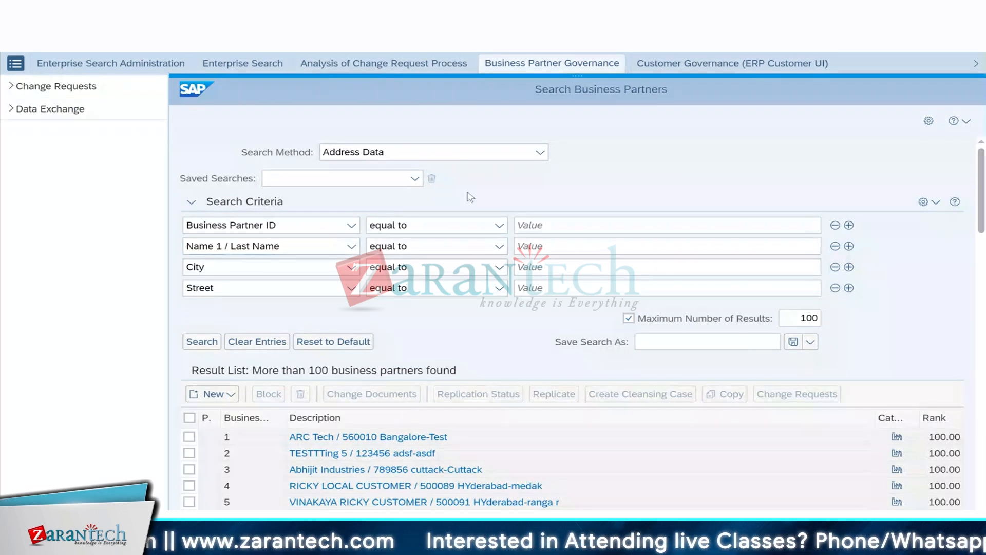
# - Review the criteria attributes available for the Address Data search and the business partner search methods on offer
pyautogui.click(351, 226)
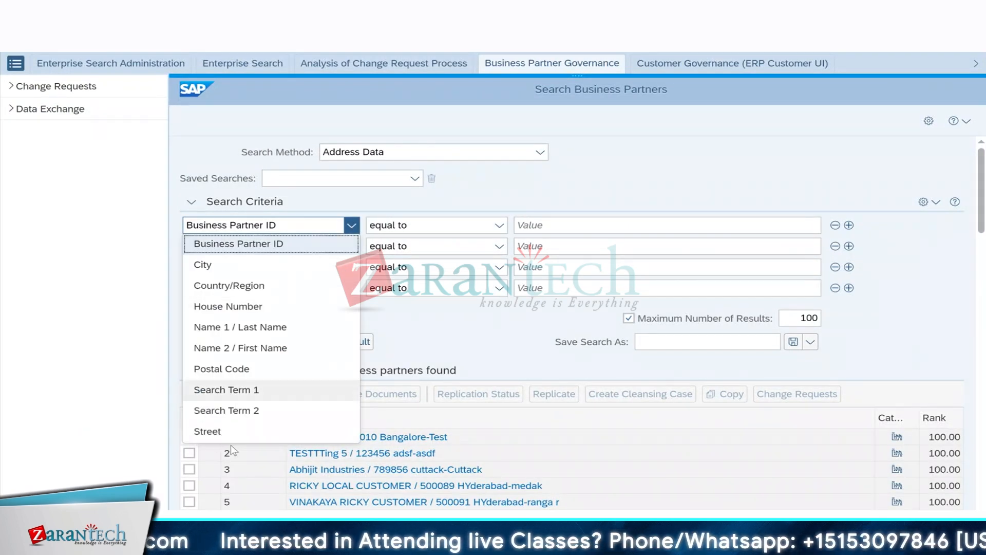
pyautogui.click(101, 278)
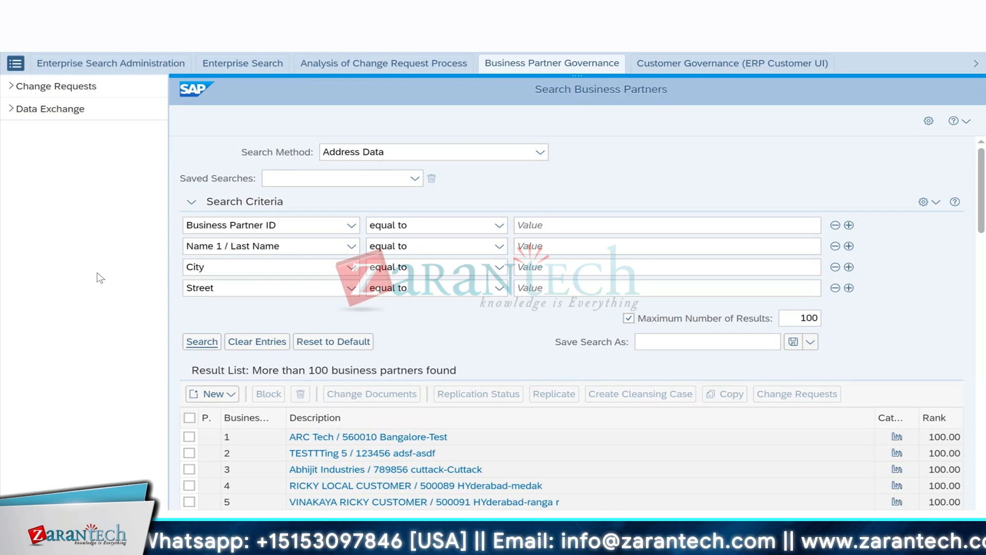
pyautogui.click(552, 154)
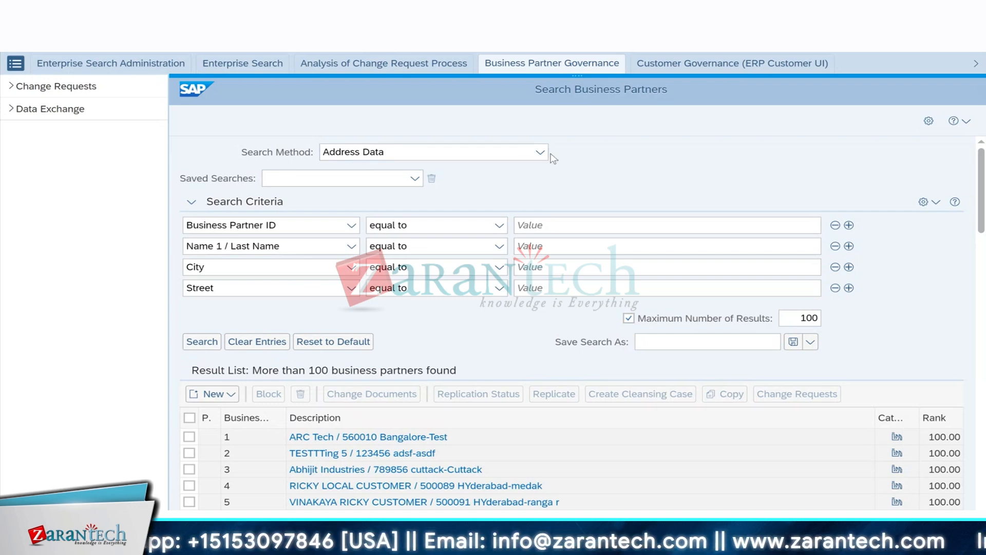
pyautogui.click(543, 155)
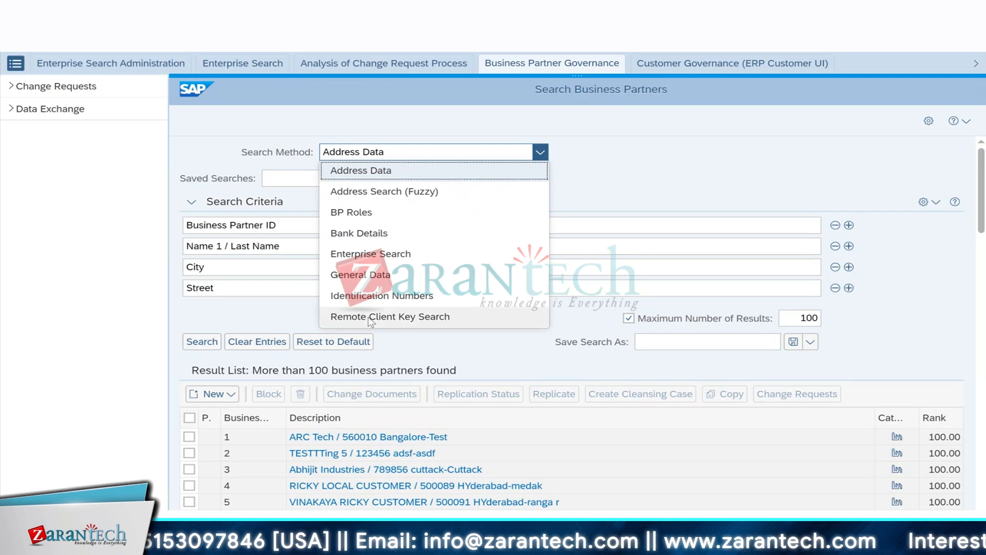
# - Switch to the material search and review its available search methods for comparison
pyautogui.click(669, 539)
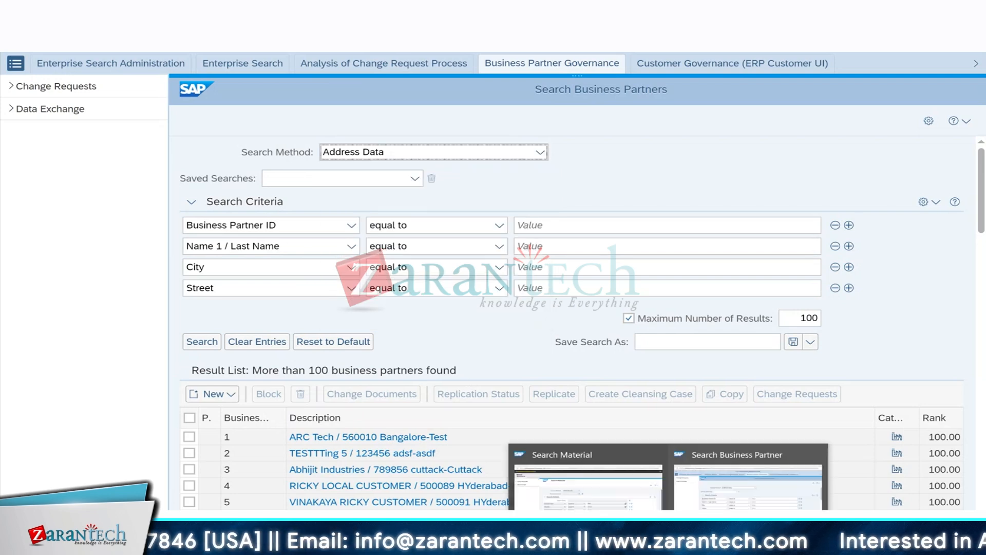
pyautogui.click(586, 478)
pyautogui.click(432, 172)
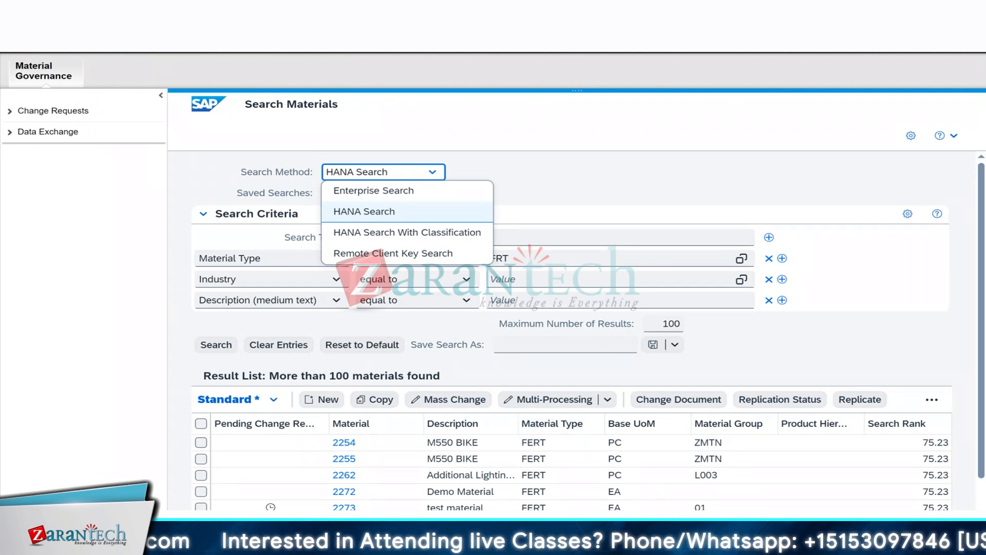
# - Switch to the MDG customizing in SAP GUI and run Create Search View under Data Quality and Search, Search and Duplicate Check
pyautogui.click(633, 548)
pyautogui.click(605, 483)
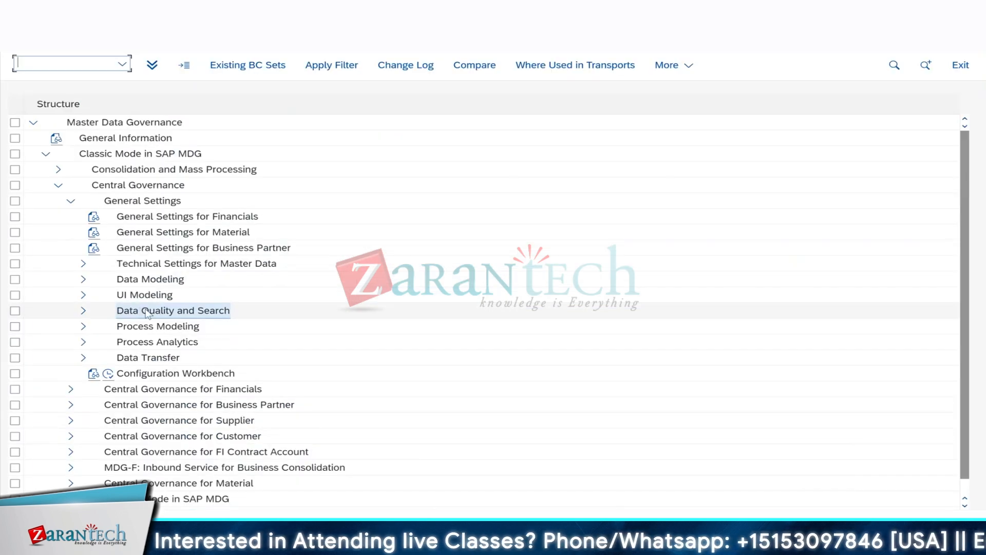
pyautogui.click(84, 311)
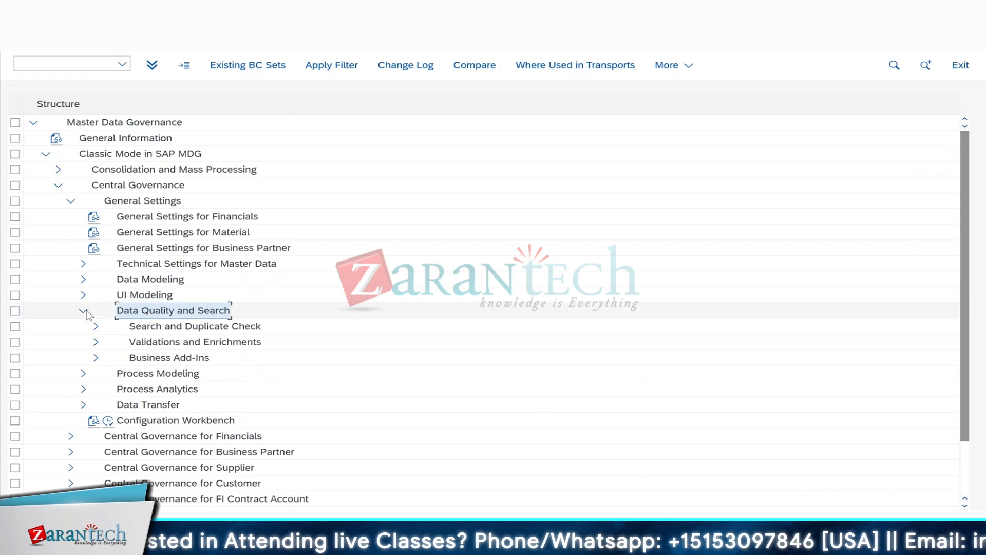
pyautogui.click(96, 327)
pyautogui.scroll(-2, 966, 359)
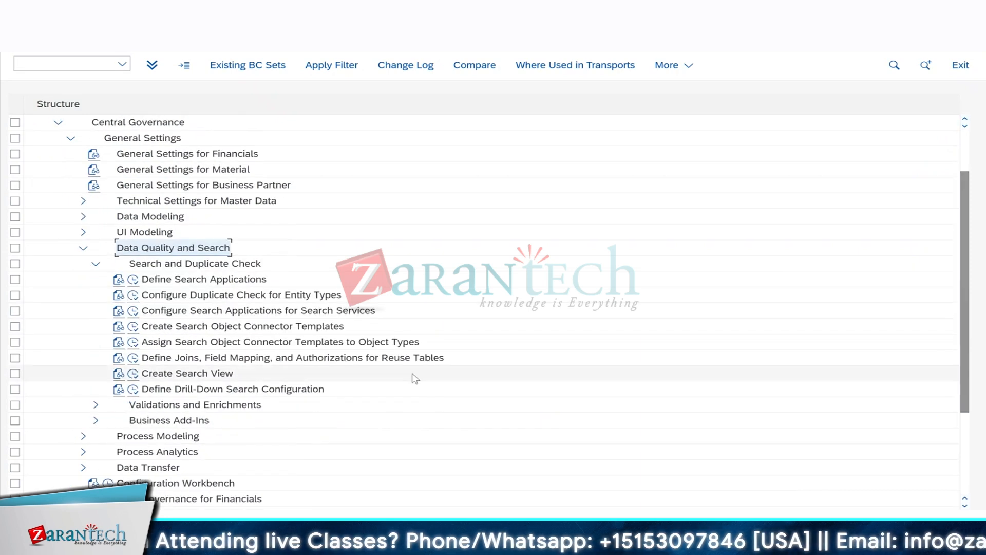
pyautogui.click(212, 374)
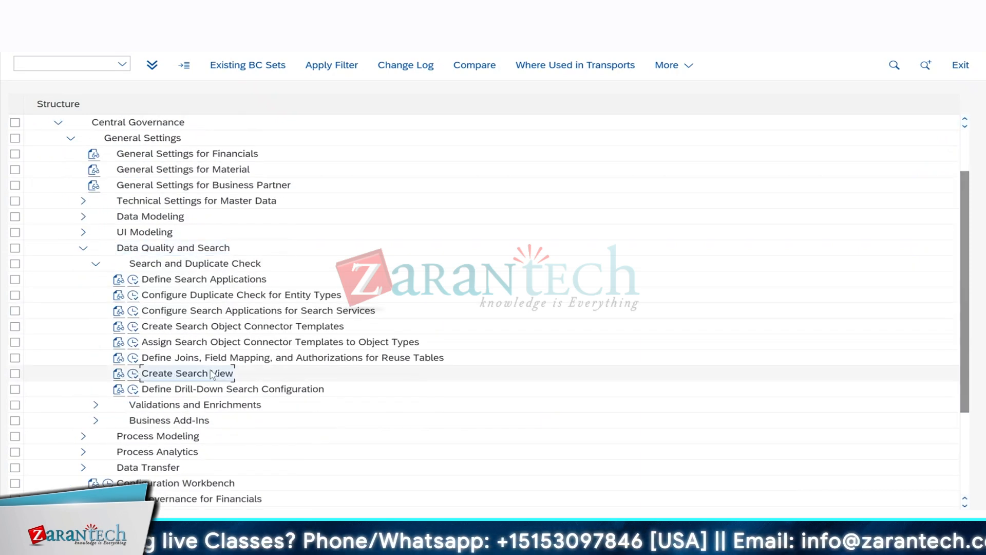
pyautogui.click(134, 374)
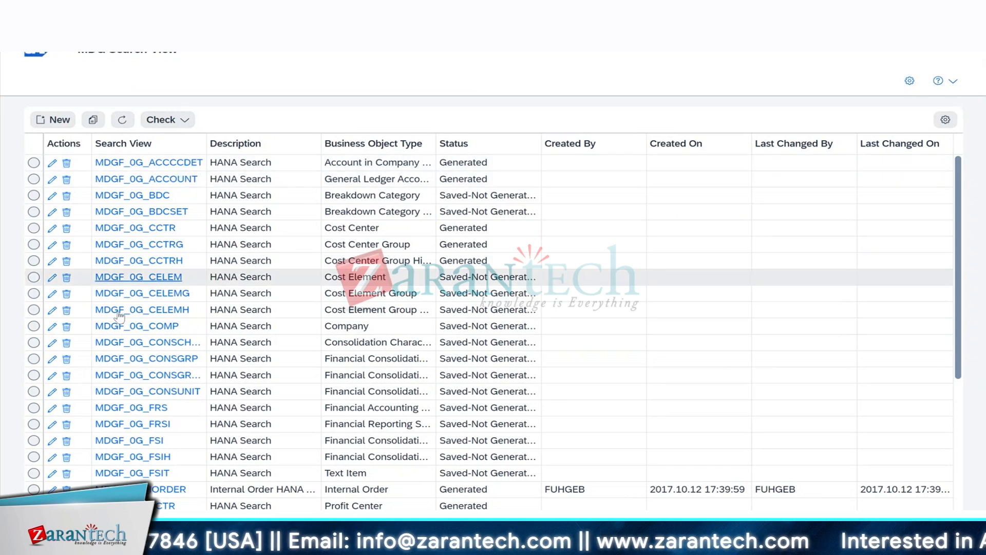
# - Widen the Description column of the search view list and compare the Product HANA views with the material search methods
pyautogui.scroll(-5, 143, 365)
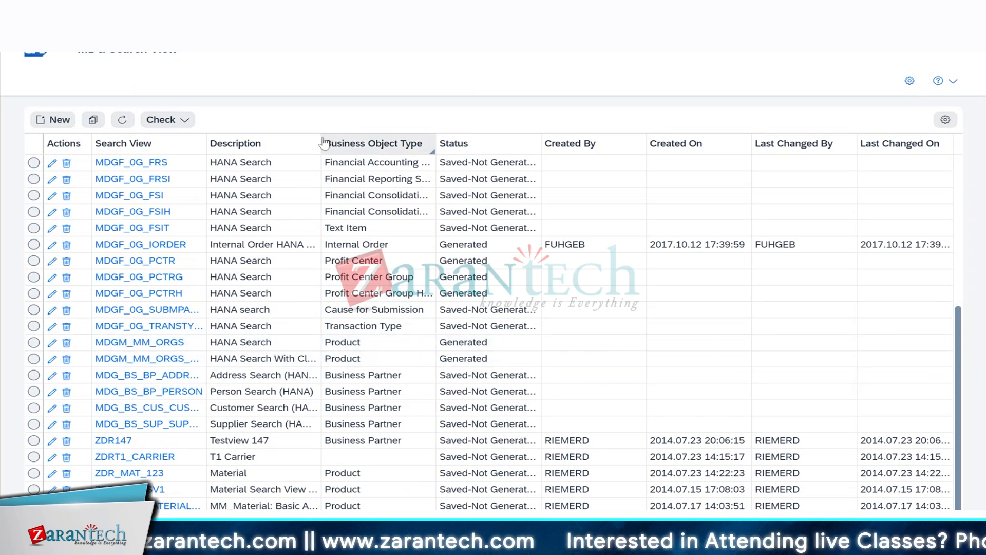
pyautogui.moveTo(320, 139); pyautogui.dragTo(380, 140)
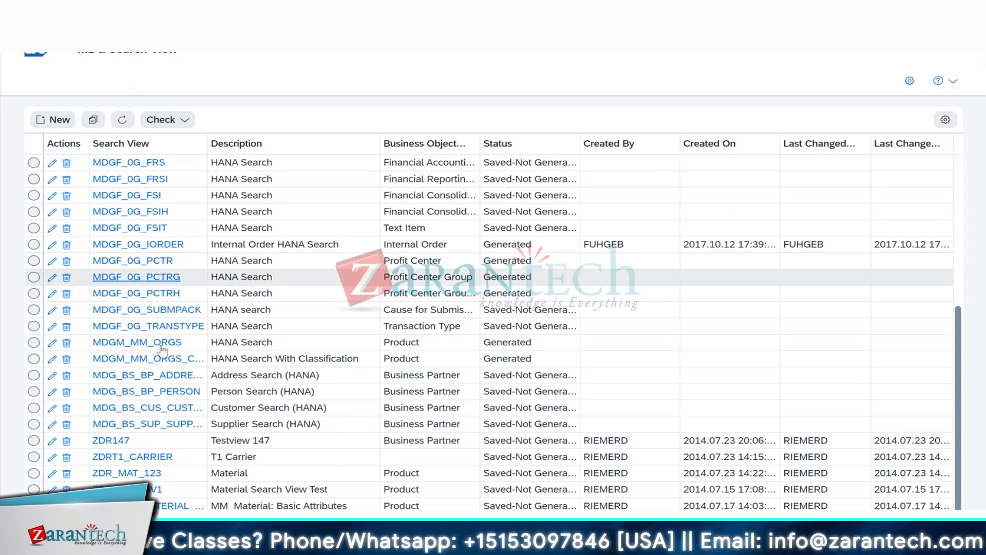
pyautogui.moveTo(668, 549)
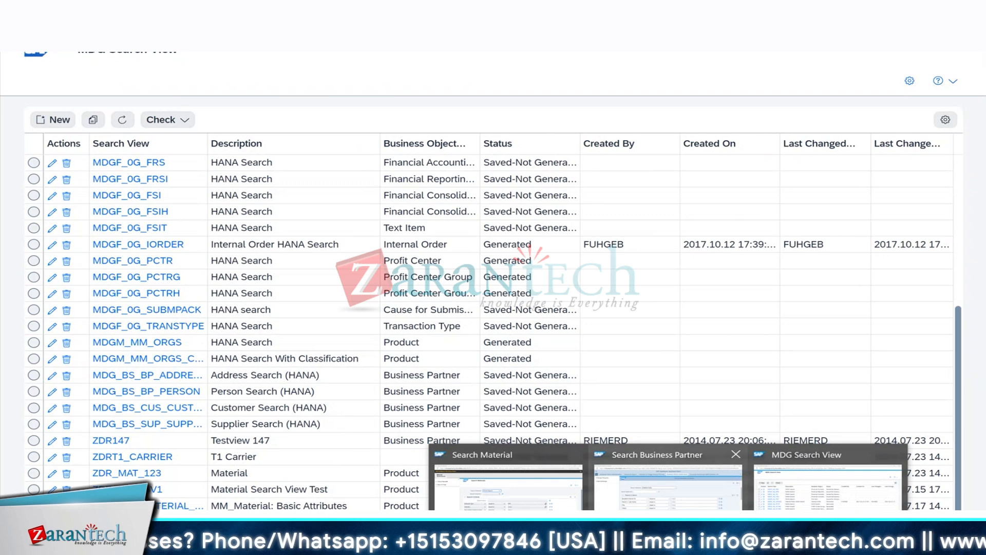
pyautogui.click(509, 483)
pyautogui.click(434, 172)
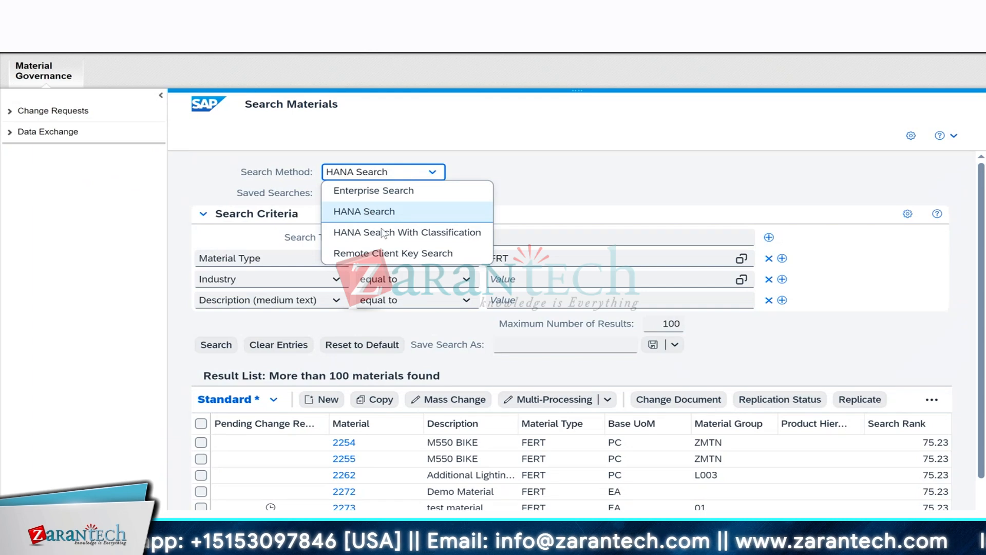
pyautogui.click(102, 244)
# - Return to the MDG Search View list and widen the Status column to read the generation status of the views
pyautogui.moveTo(668, 549)
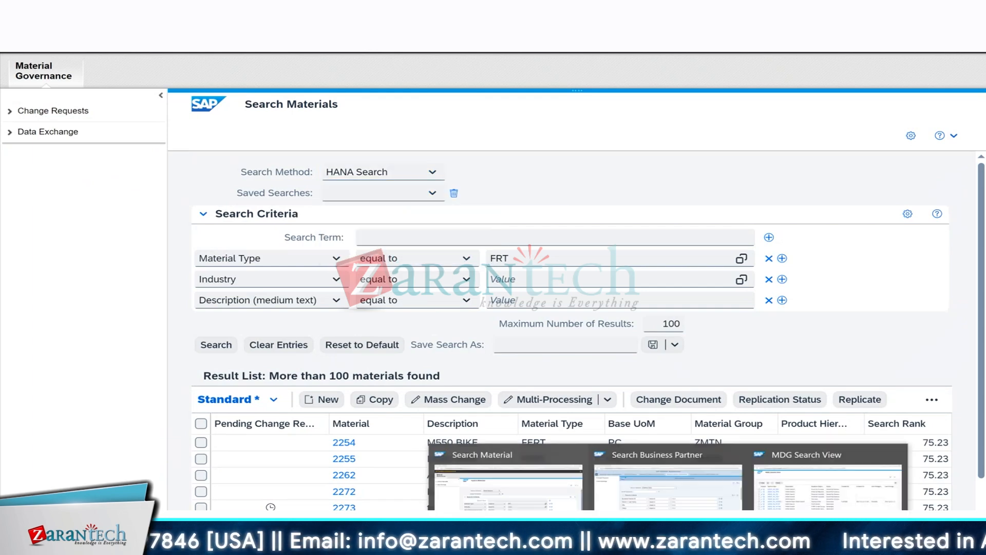
pyautogui.click(827, 483)
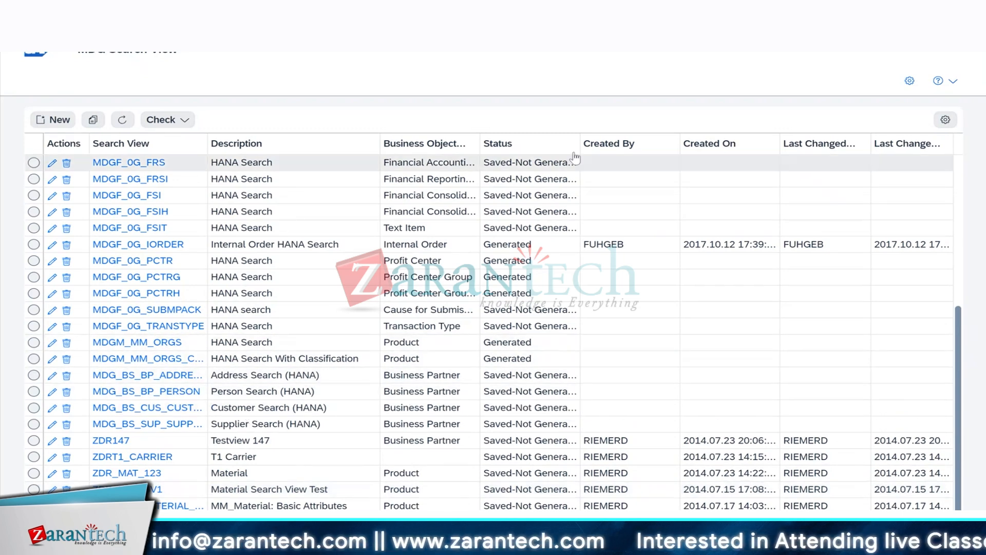
pyautogui.moveTo(581, 145); pyautogui.dragTo(635, 145)
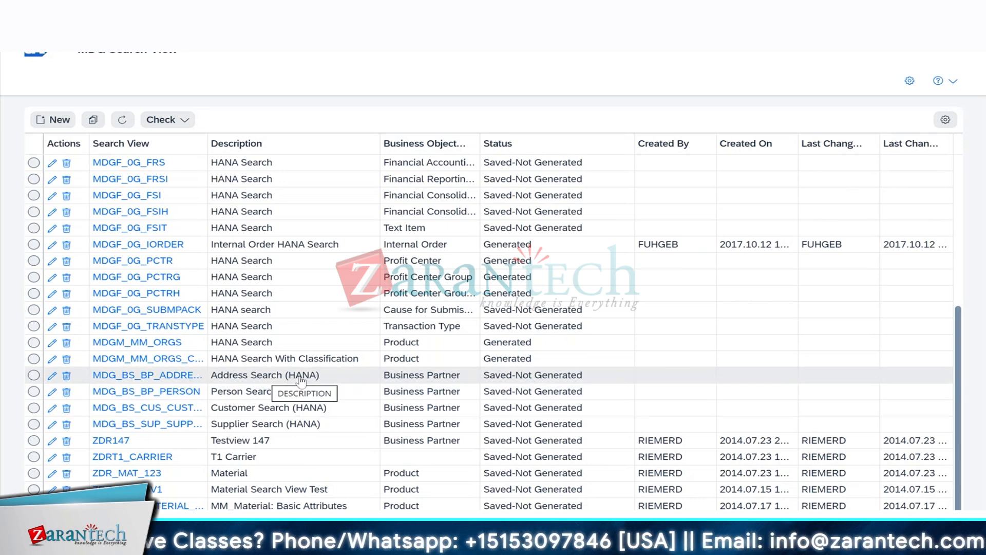
# - Check the business partner search methods against the Business Partner views in the MDG Search View list
pyautogui.moveTo(669, 535)
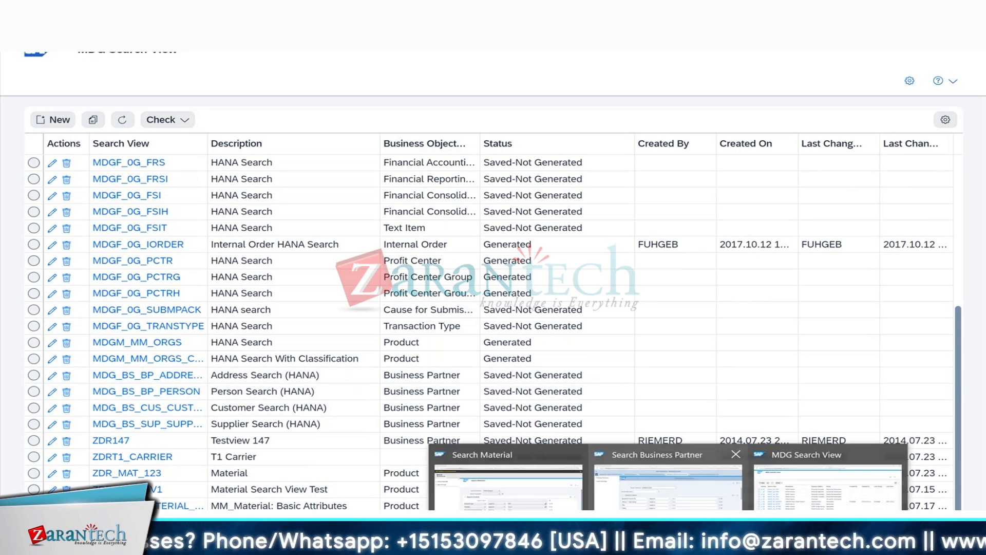
pyautogui.click(668, 473)
pyautogui.click(545, 152)
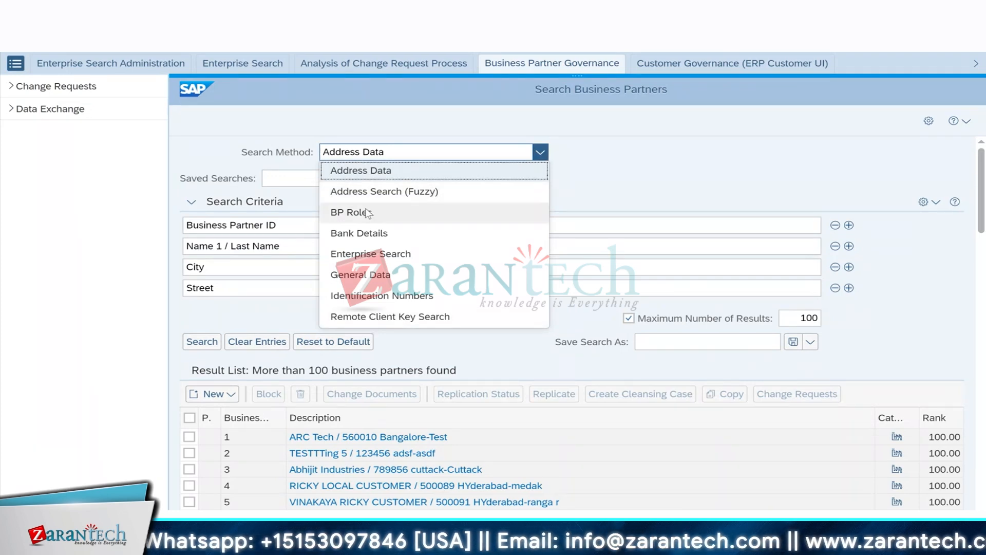
pyautogui.hotkey('alt', 'Tab')
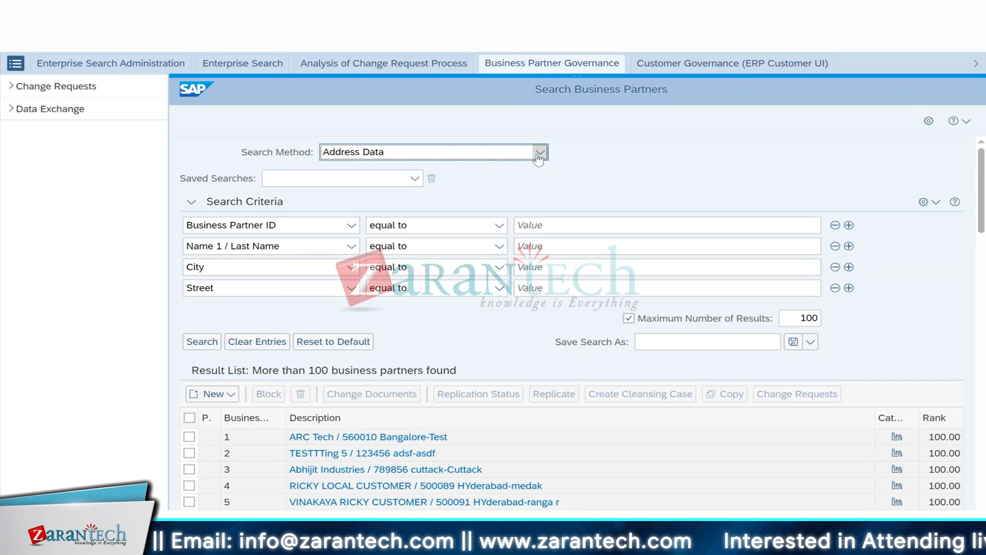
pyautogui.click(539, 152)
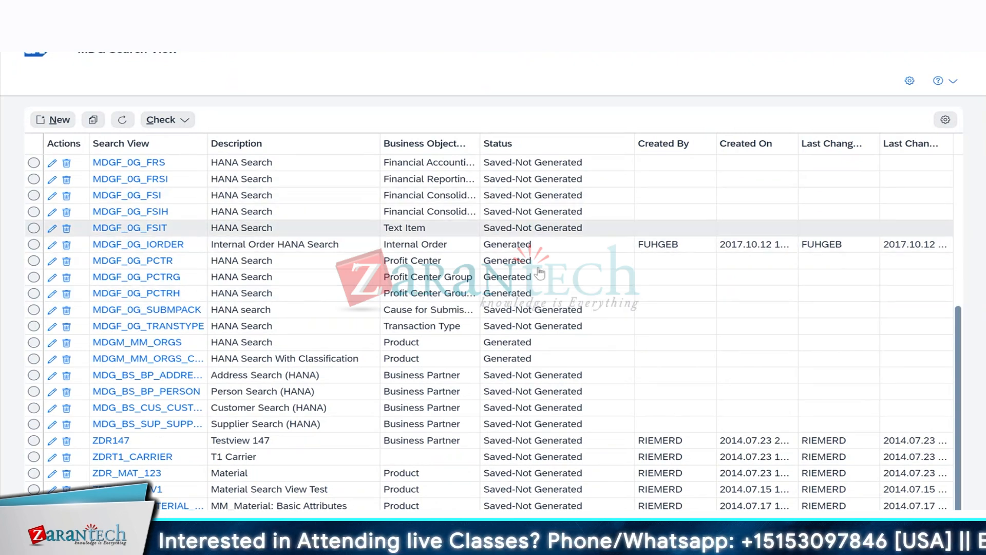
# - Open the Business Partner search view MDG_BS_BP_ADDRESS and generate it in the Review and Generate step
pyautogui.scroll(3, 543, 259)
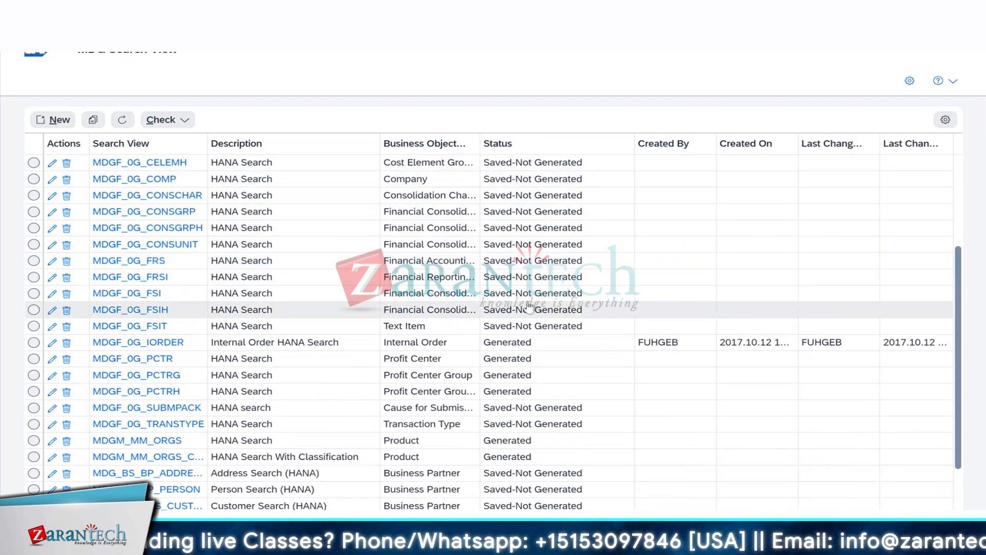
pyautogui.scroll(-3, 524, 315)
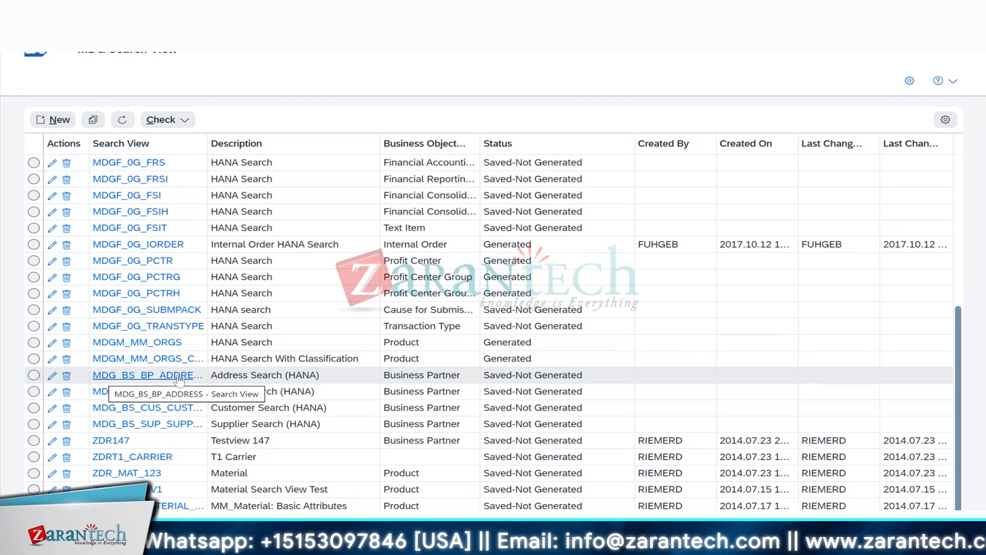
pyautogui.click(124, 375)
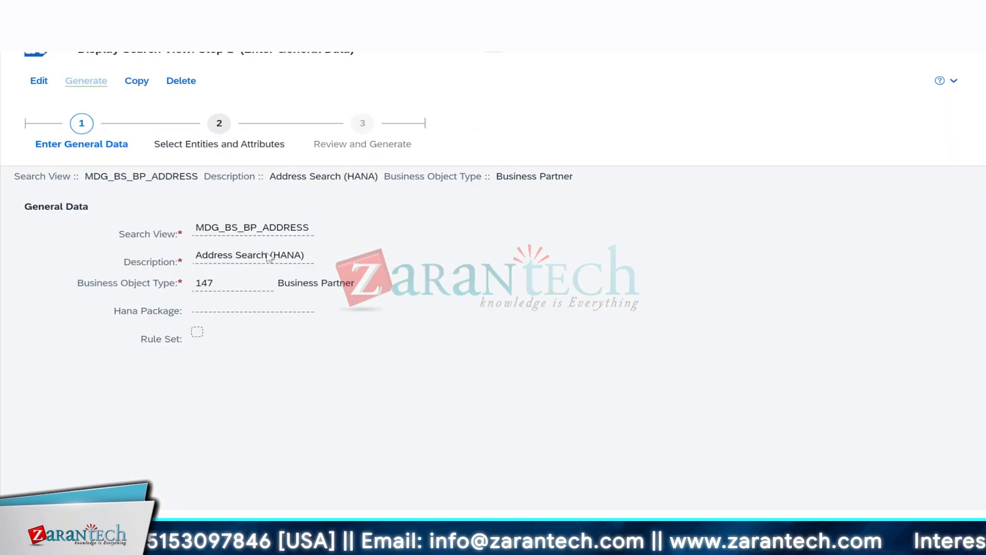
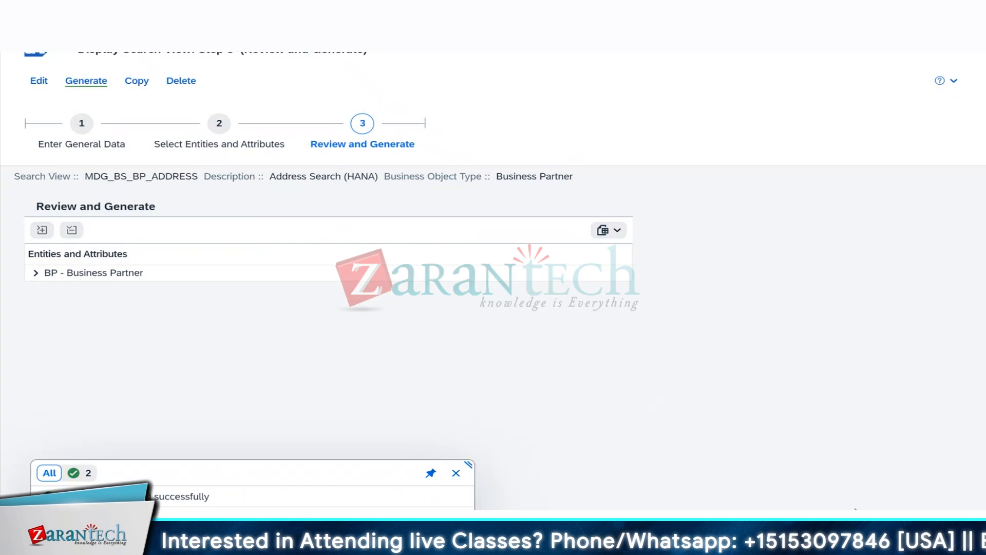
pyautogui.click(456, 474)
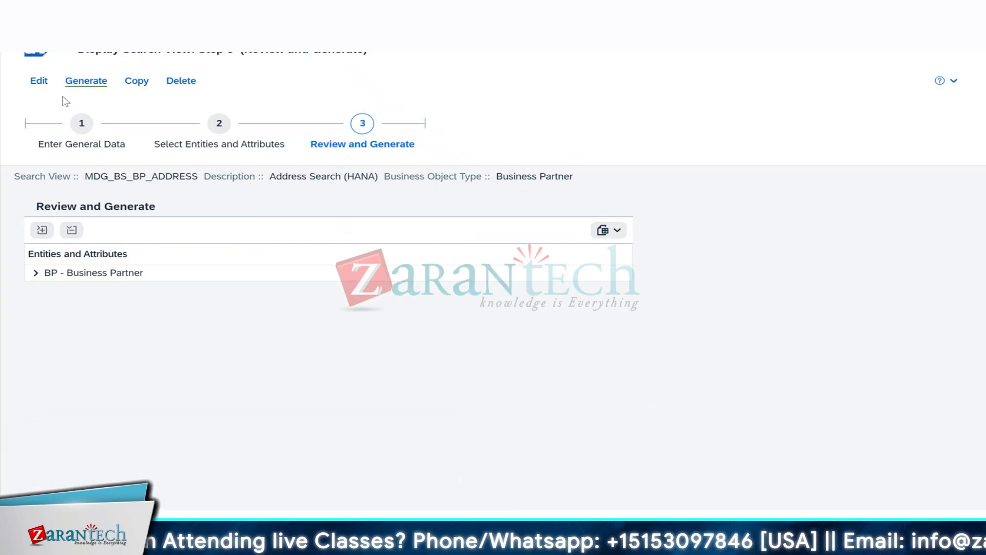
pyautogui.click(87, 82)
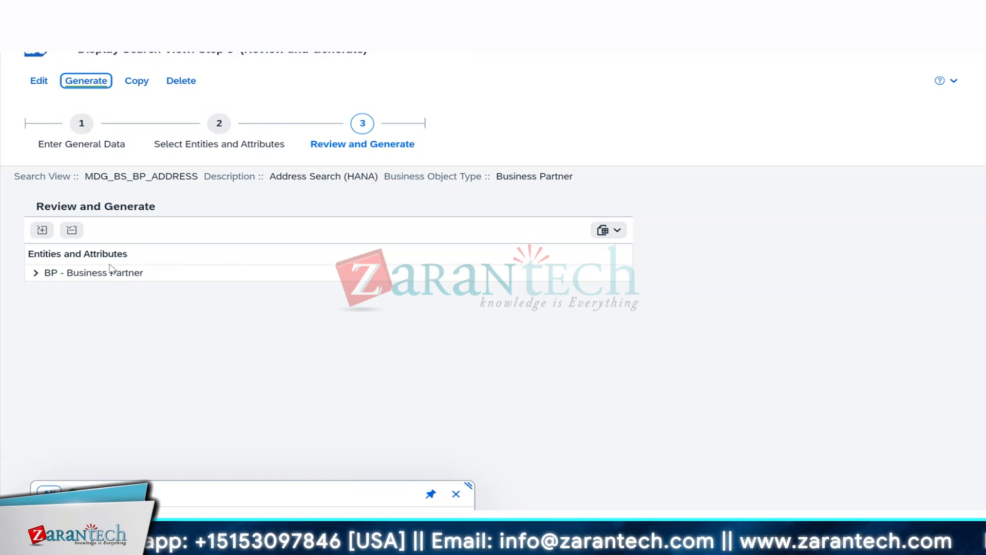
# - Switch back to the business partner search and reload the Business Partner Governance work center
pyautogui.click(668, 544)
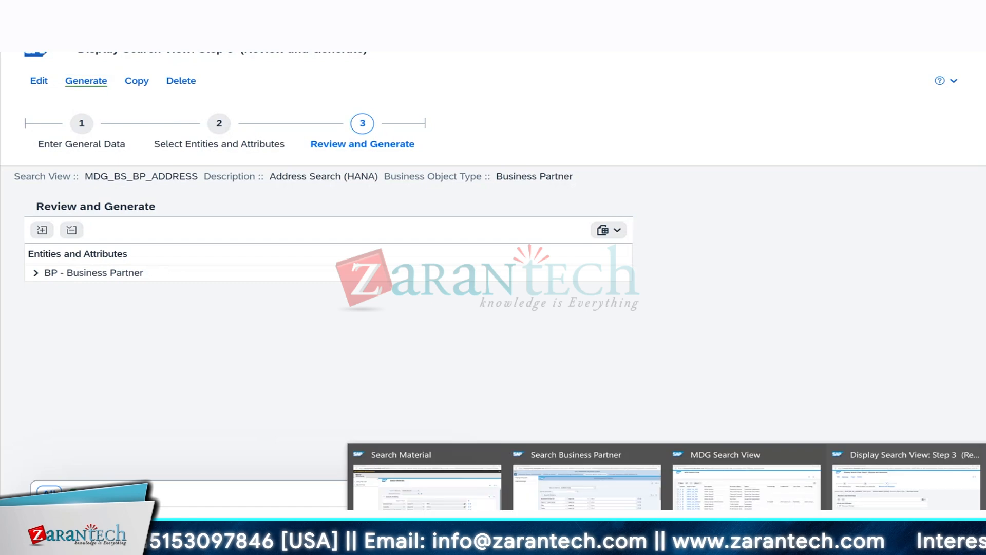
pyautogui.click(588, 478)
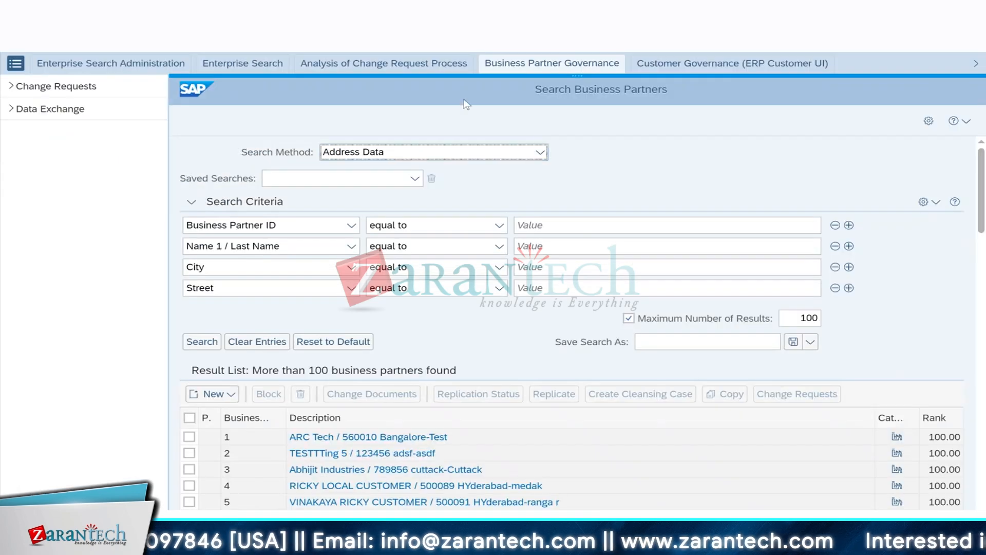
pyautogui.click(542, 67)
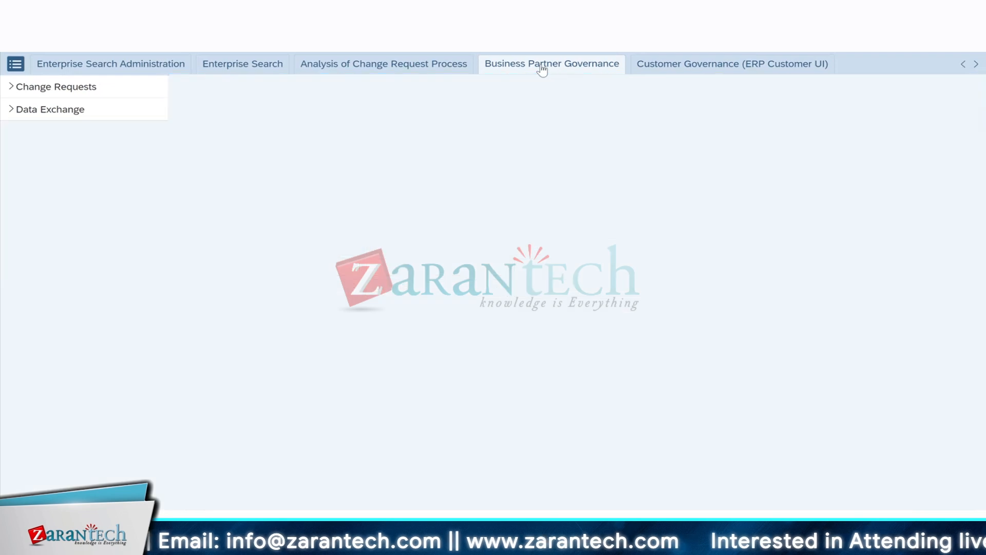
# - Open the Search Business Partners page and review the available search methods, including Address Search (HANA)
pyautogui.click(235, 180)
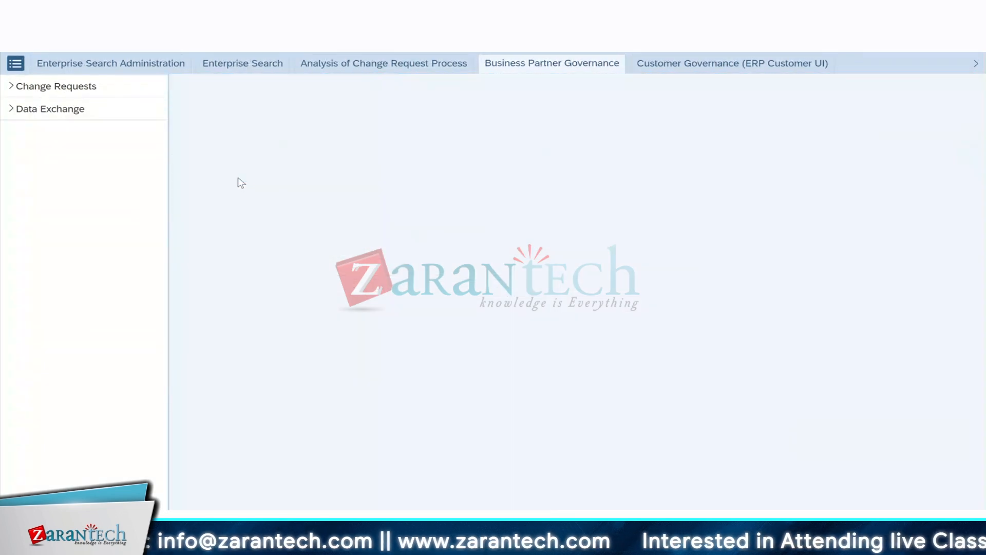
pyautogui.click(547, 153)
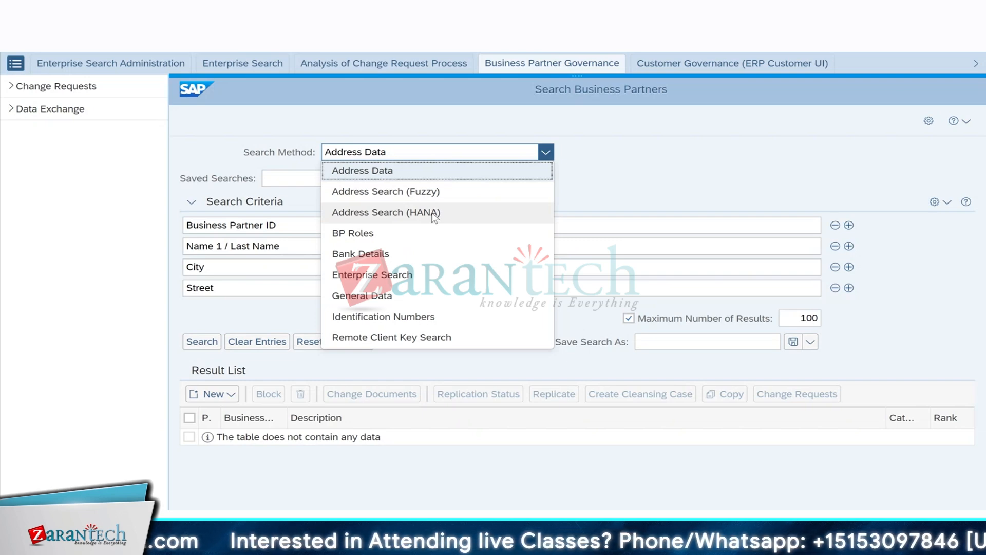
pyautogui.click(413, 84)
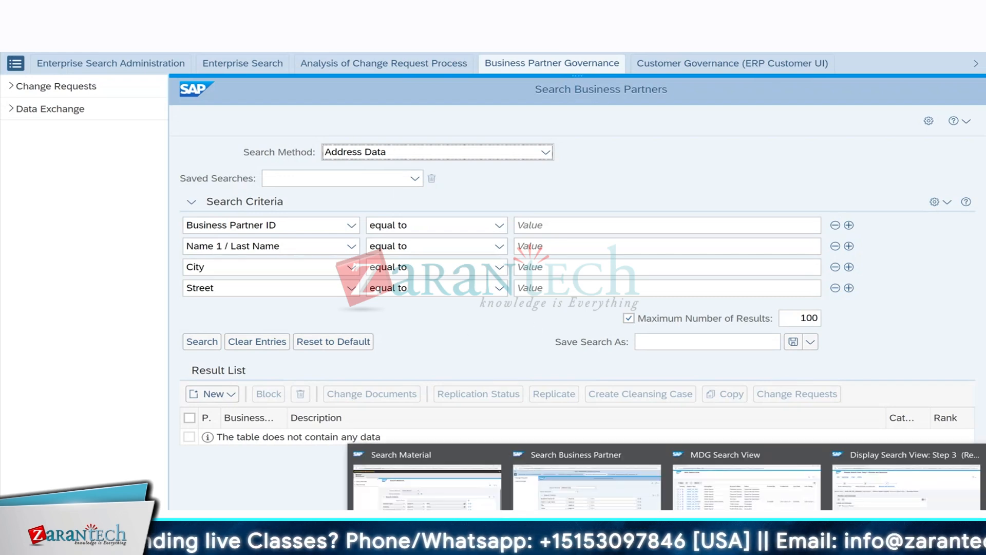
# - Return to the MDG Search View list, refresh it and check the generation status of the business partner Address Search (HANA) view
pyautogui.click(738, 486)
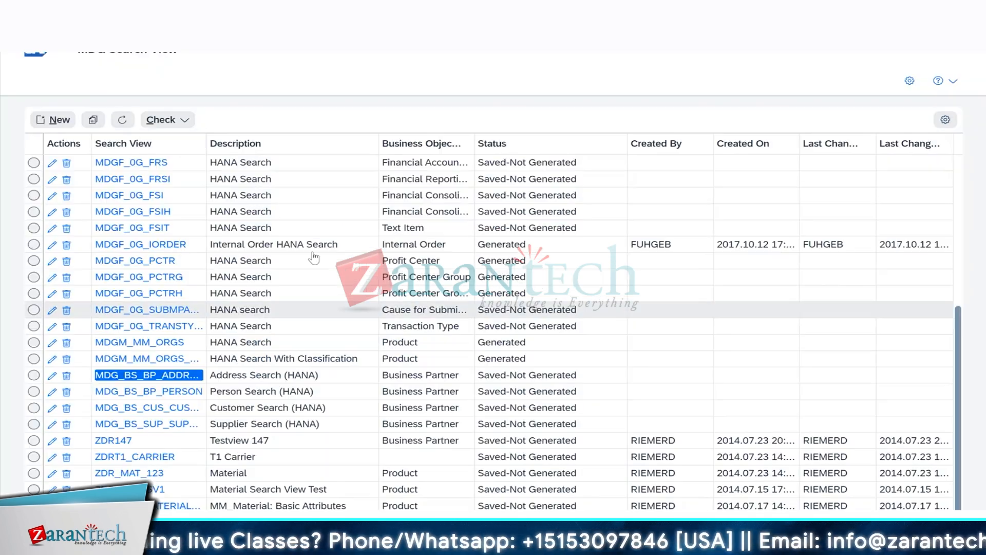
pyautogui.click(122, 121)
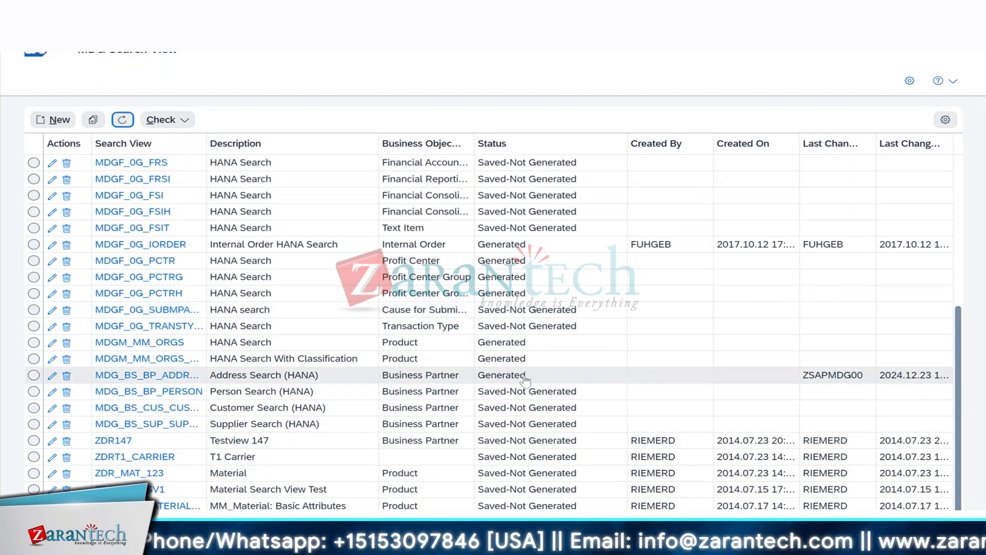
pyautogui.click(486, 378)
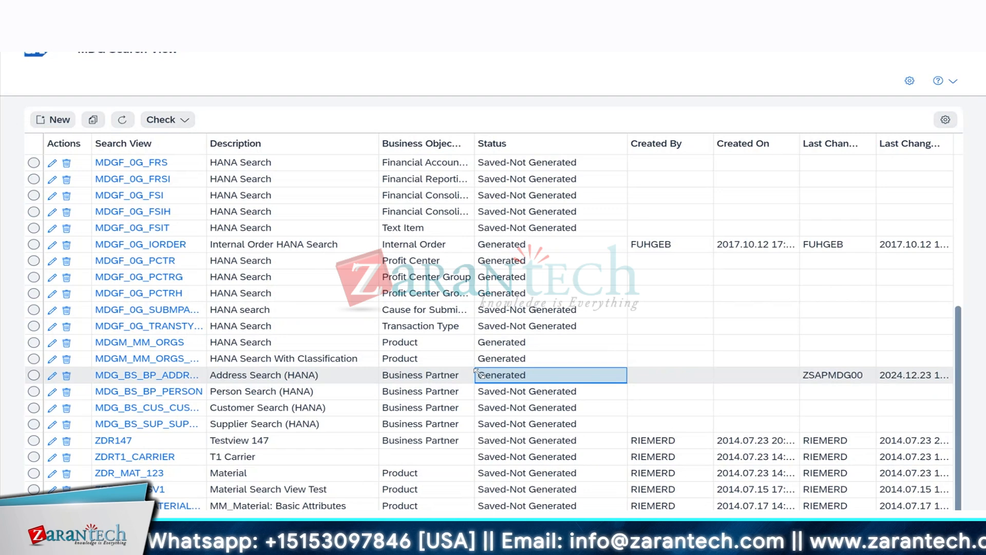
pyautogui.click(511, 377)
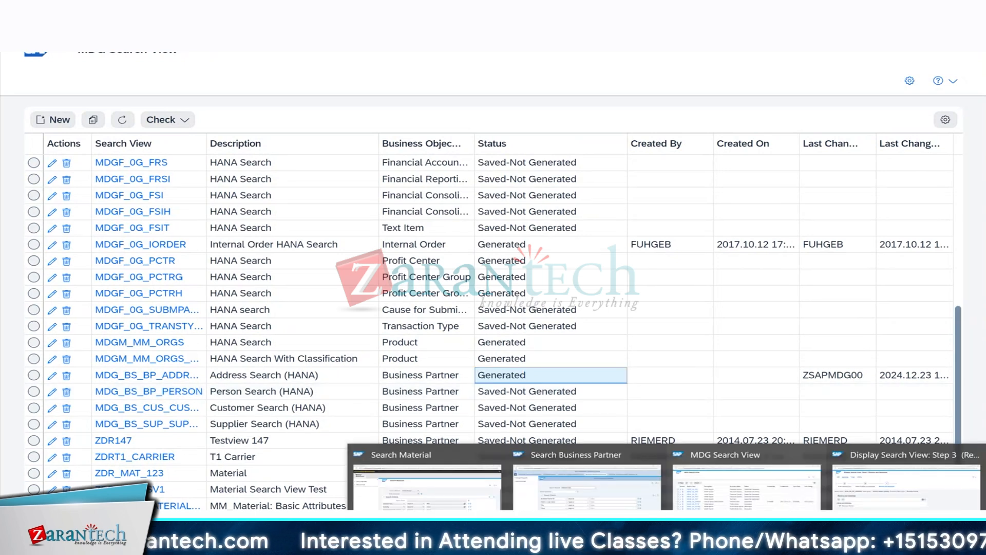
# - Switch to the material search and look through the attributes offered as search criteria for the HANA Search method
pyautogui.click(586, 468)
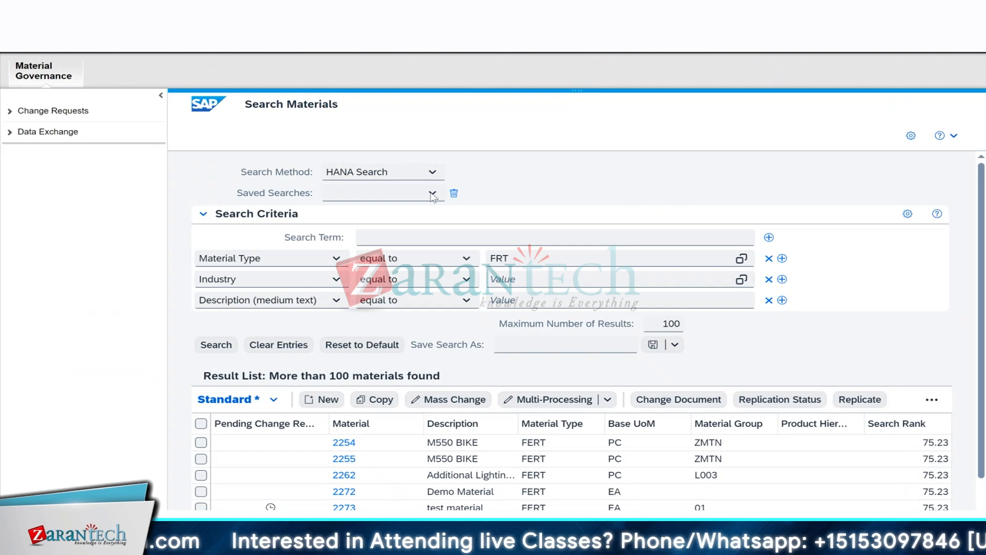
pyautogui.click(334, 261)
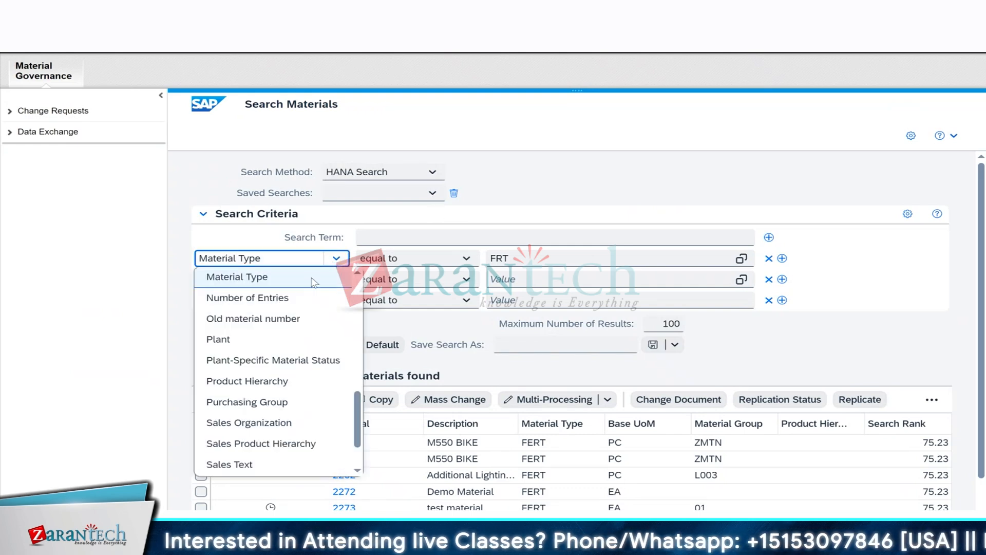
pyautogui.scroll(-2, 264, 402)
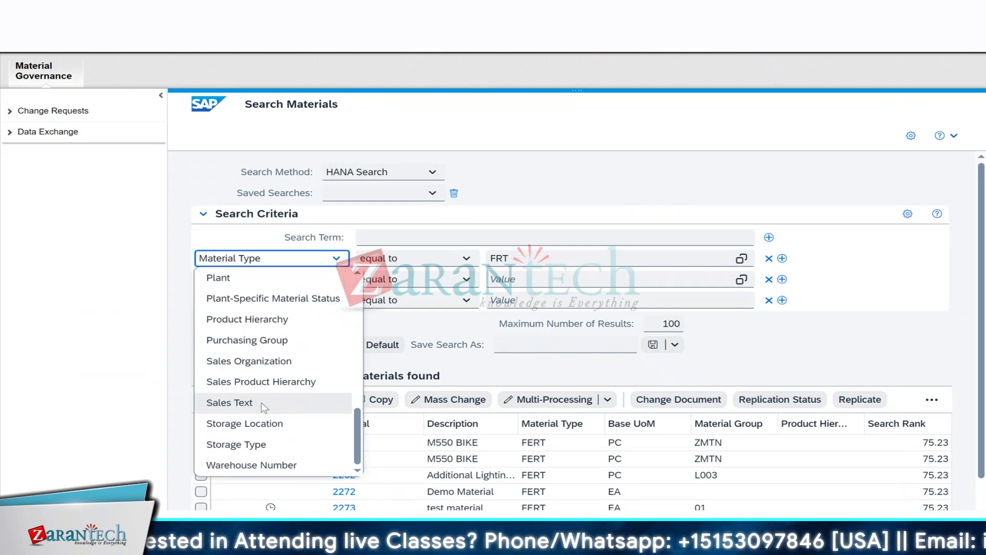
pyautogui.scroll(10, 266, 340)
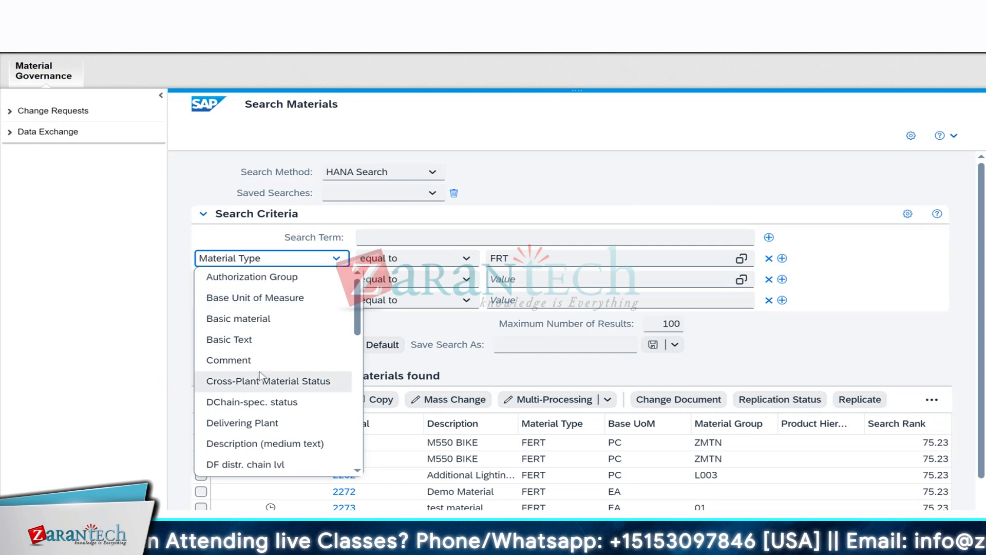
pyautogui.scroll(-5, 272, 370)
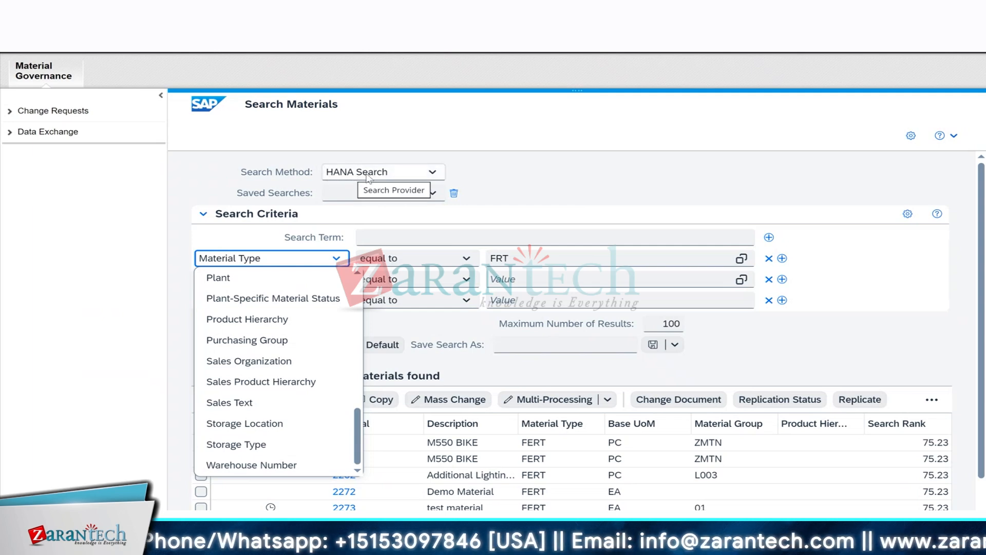
# - Close the MDG Search View window and reopen the search view list from the Create Search View activity in the IMG
pyautogui.click(669, 543)
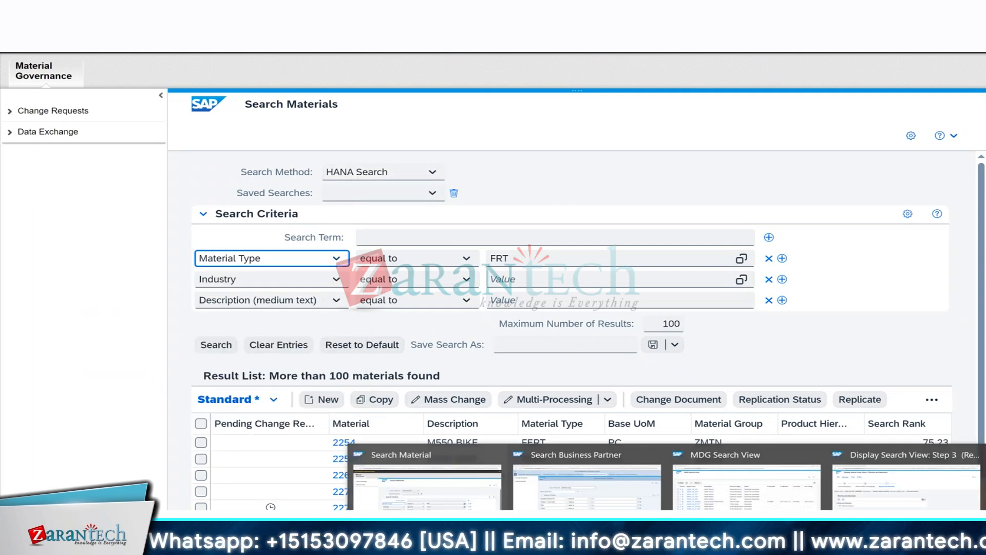
pyautogui.click(816, 456)
pyautogui.moveTo(632, 544)
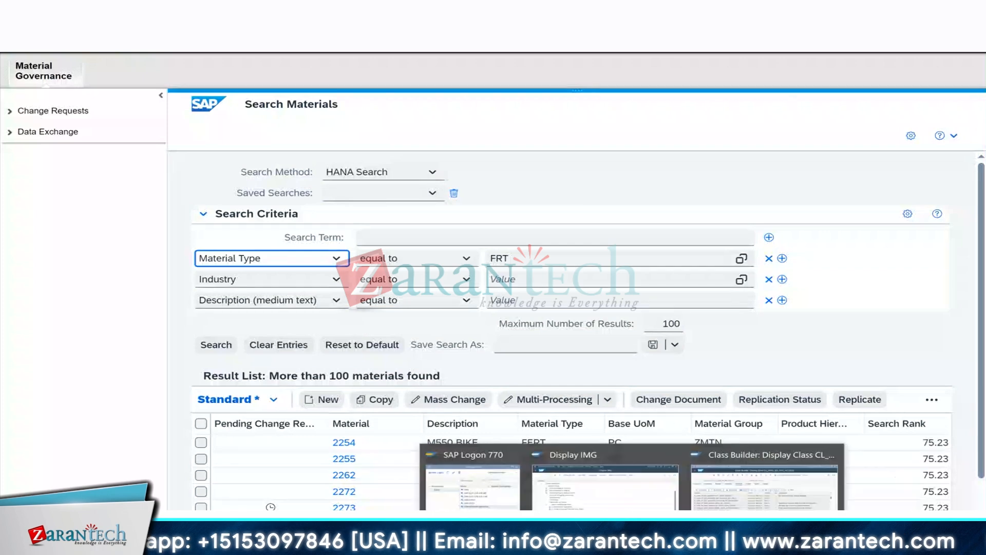
pyautogui.click(605, 496)
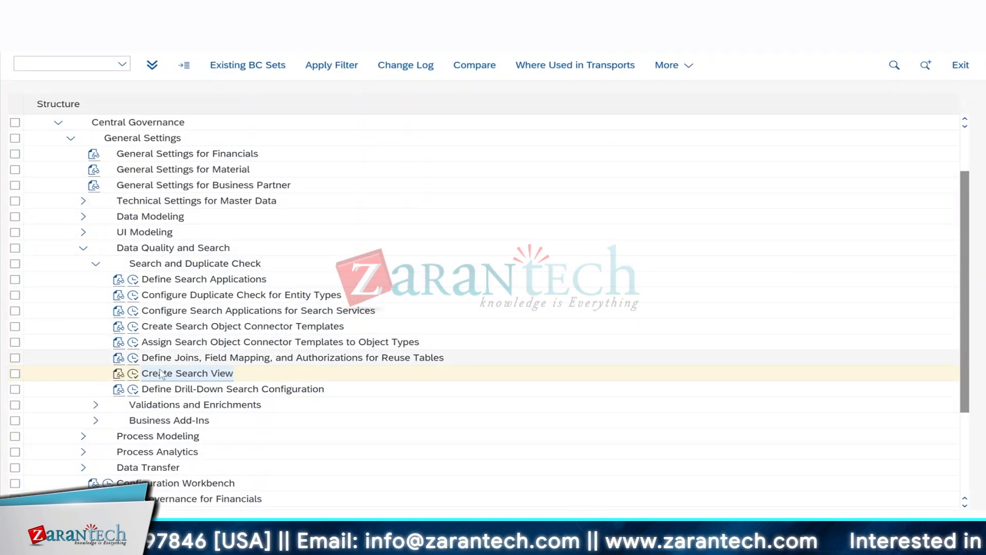
pyautogui.click(133, 373)
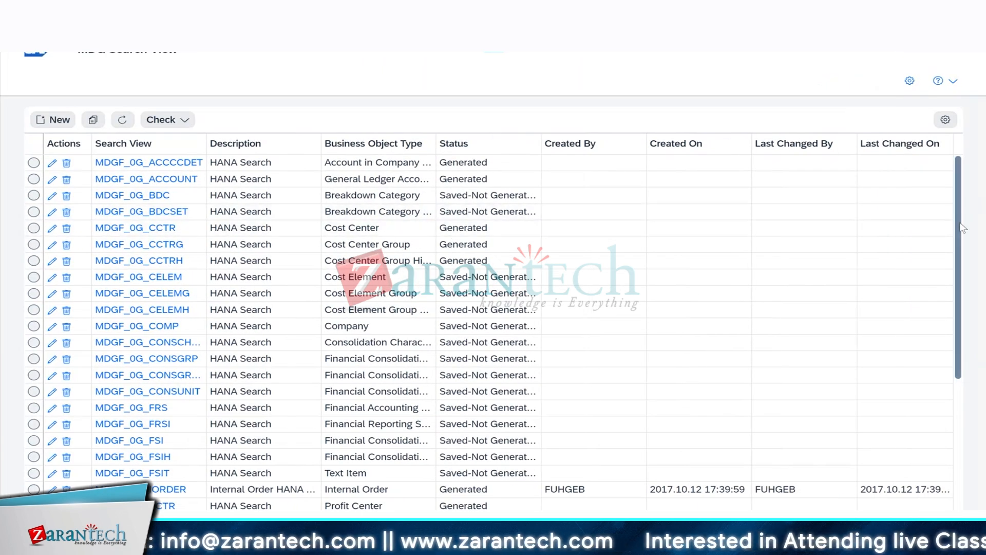
pyautogui.scroll(-5, 961, 221)
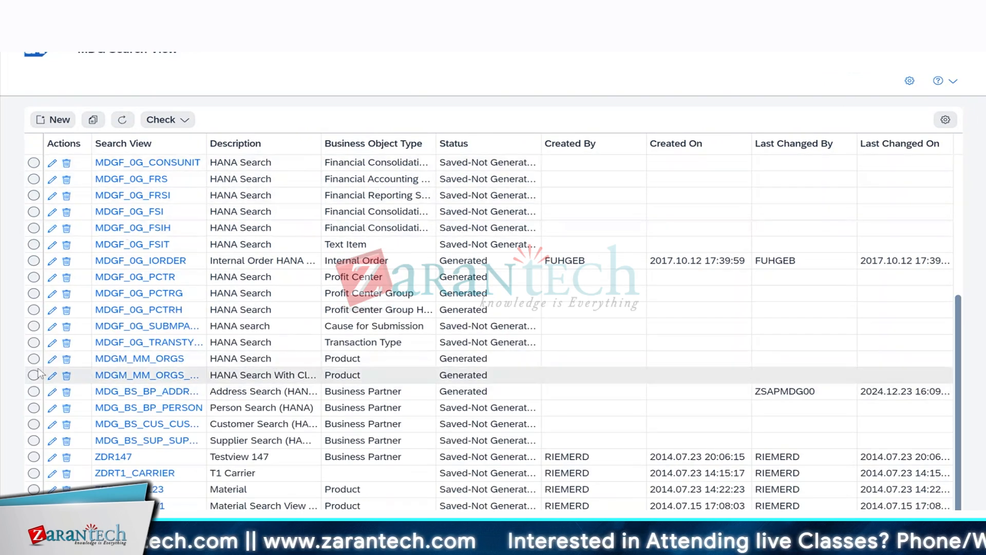
# - Select the Product search view MDGM_MM_ORGS and compare it with the HANA Search method and criteria in the material search
pyautogui.click(118, 361)
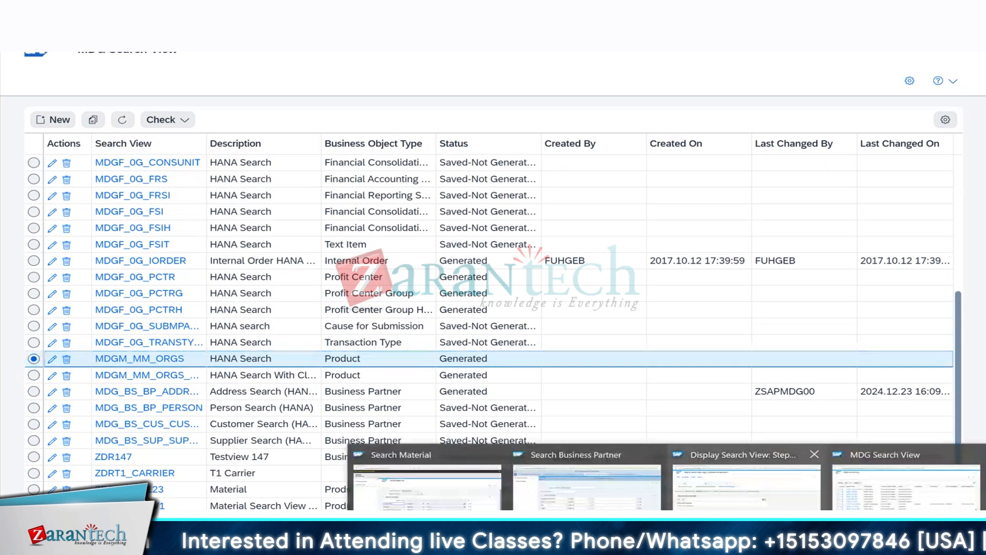
pyautogui.click(427, 486)
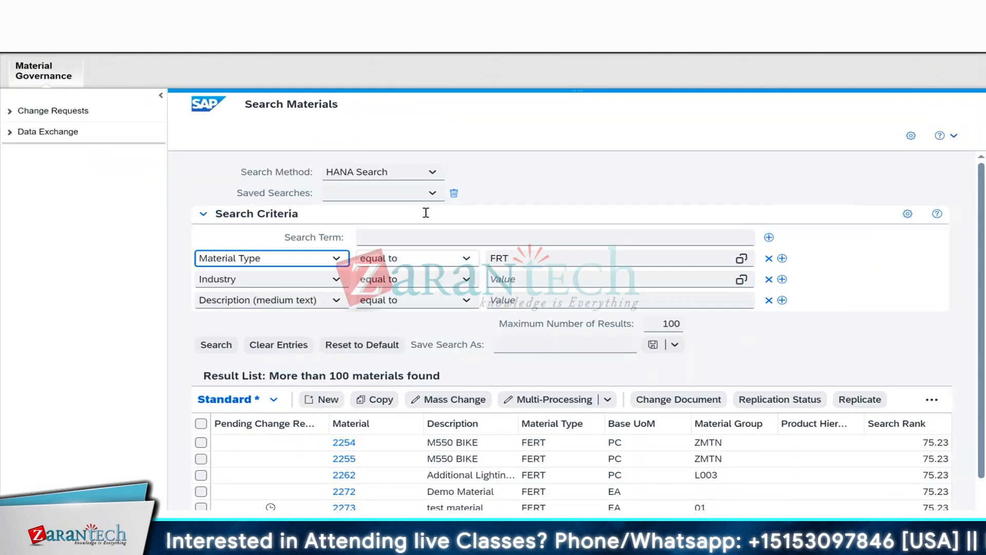
pyautogui.click(336, 259)
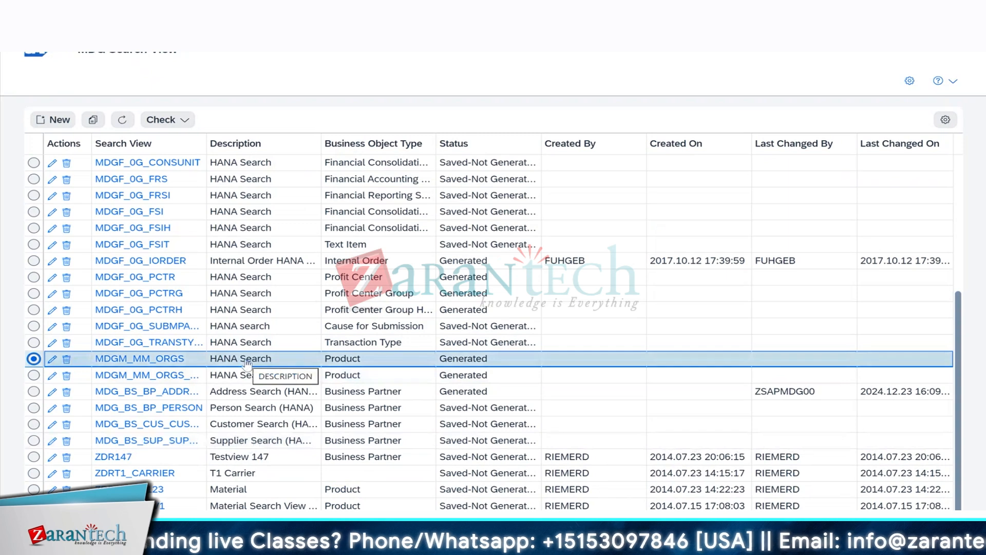
# - Open the search view MDGM_MM_ORGS, review its description, and put its Select Entities and Attributes step into edit mode
pyautogui.click(157, 359)
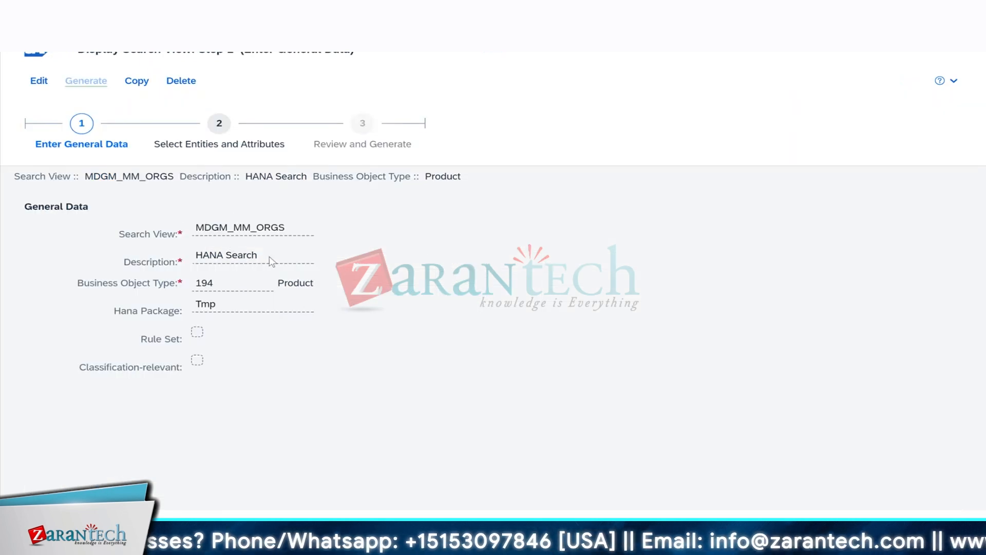
pyautogui.moveTo(271, 257); pyautogui.dragTo(188, 259)
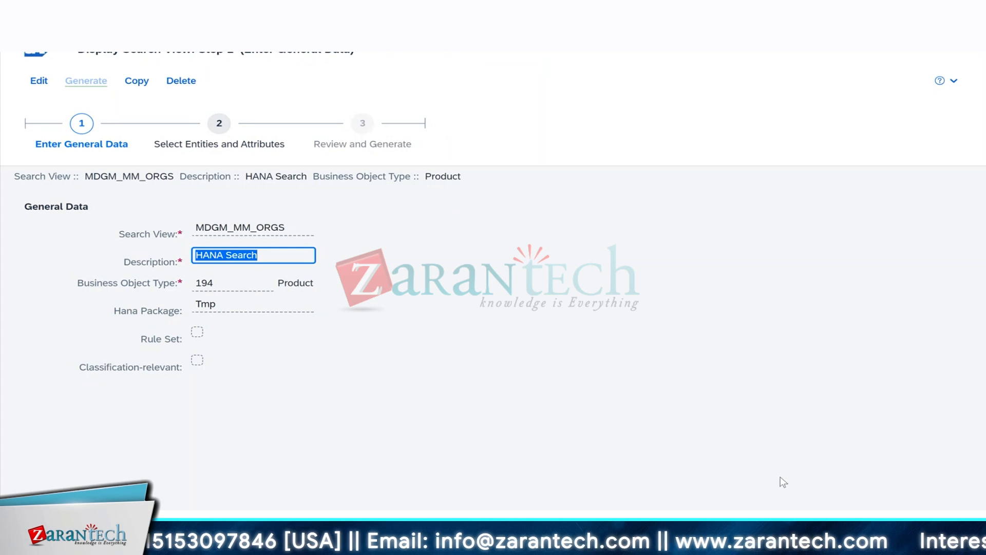
pyautogui.click(873, 527)
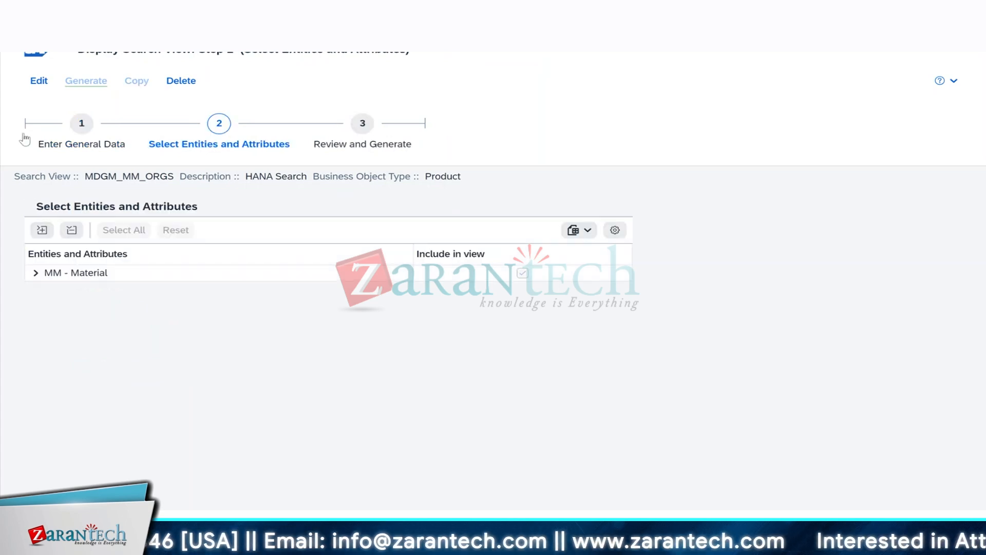
pyautogui.click(41, 82)
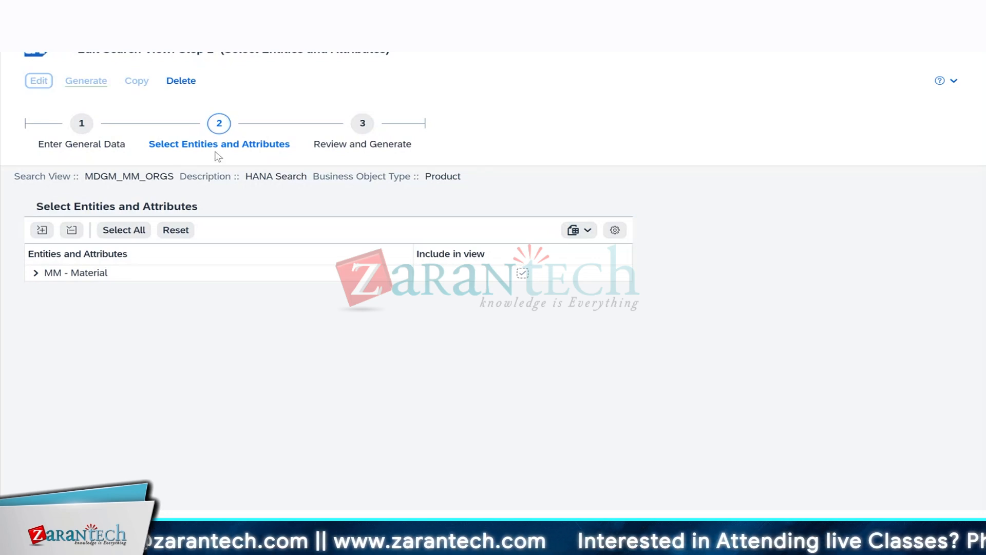
# - Expand the MM and MATERIAL nodes to show the attributes and entities that can be included in the view
pyautogui.click(35, 275)
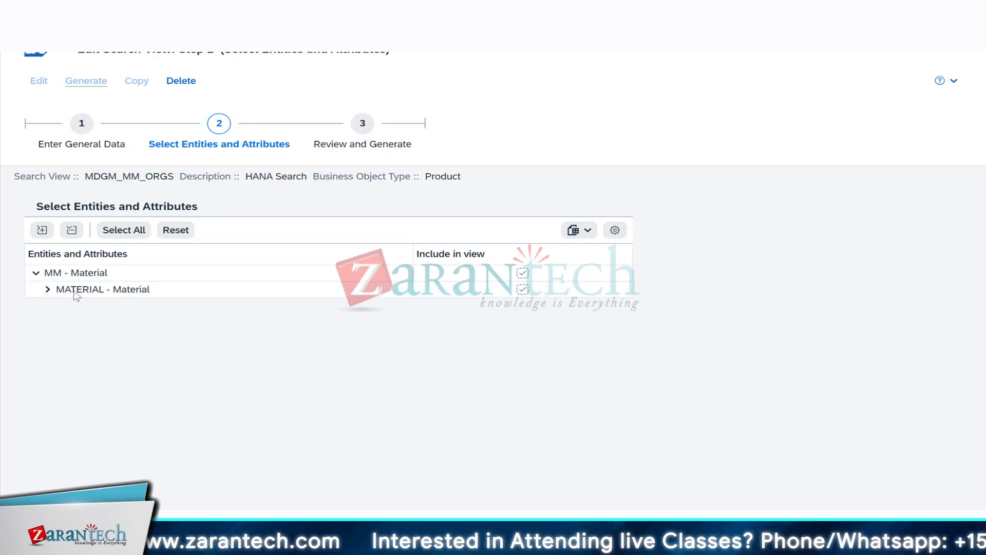
pyautogui.click(47, 289)
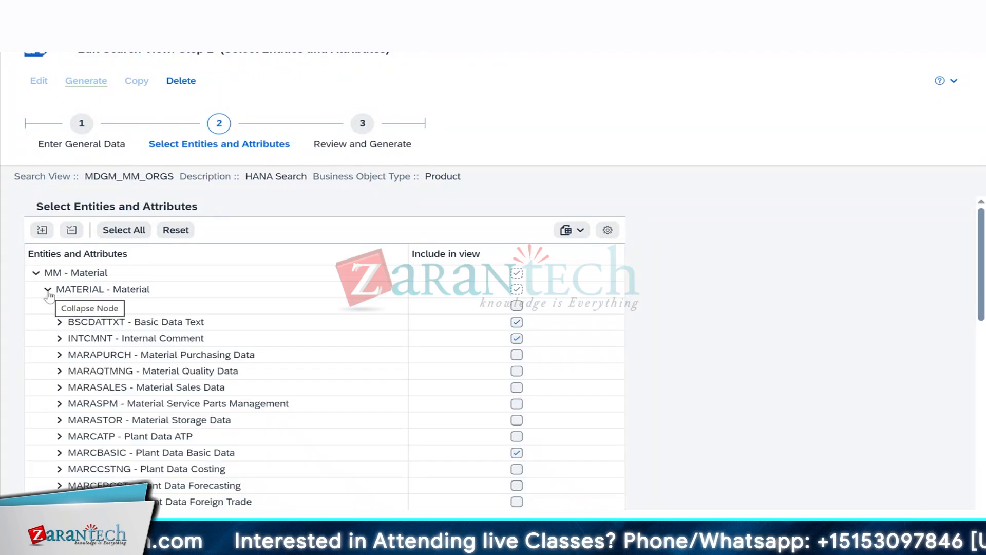
pyautogui.click(85, 308)
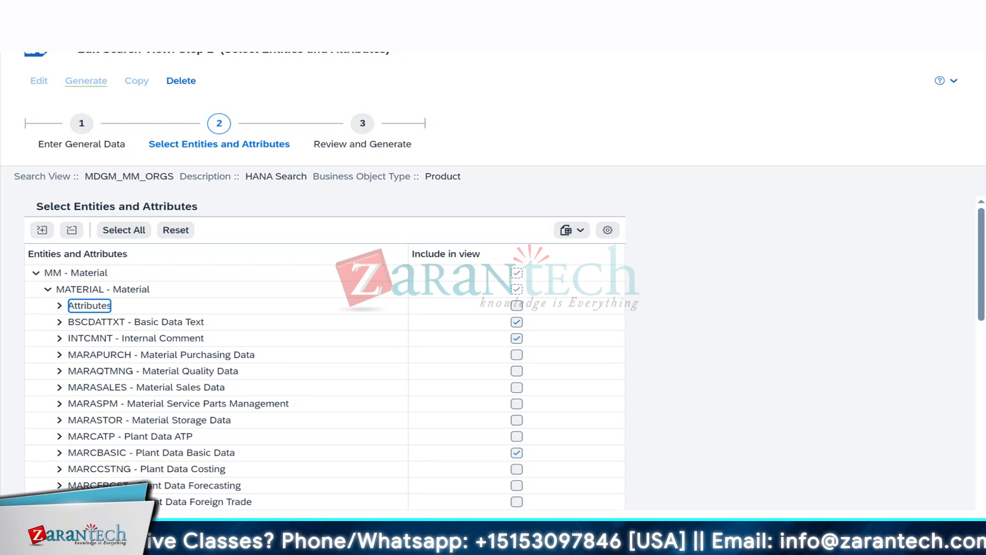
# - Switch to the MM data model, collapse its tree, and expand the MATERIAL entity (Basic Data) to list its attributes
pyautogui.moveTo(634, 539)
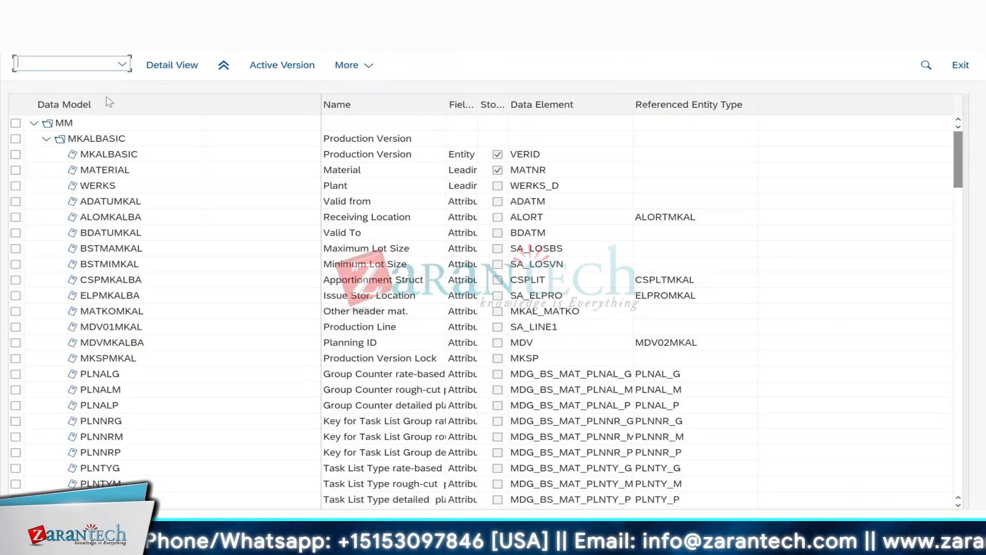
pyautogui.click(223, 65)
pyautogui.click(63, 157)
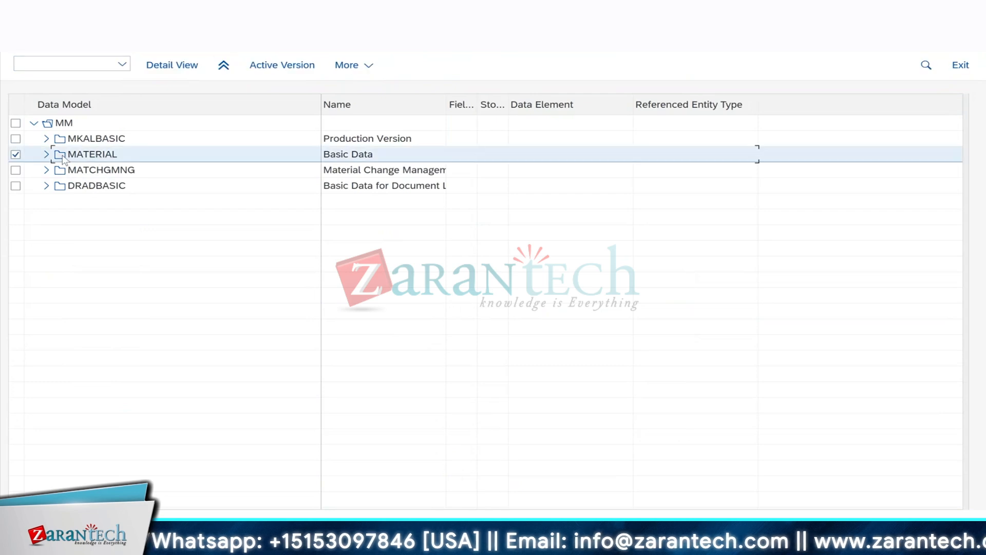
pyautogui.doubleClick(63, 157)
pyautogui.click(99, 143)
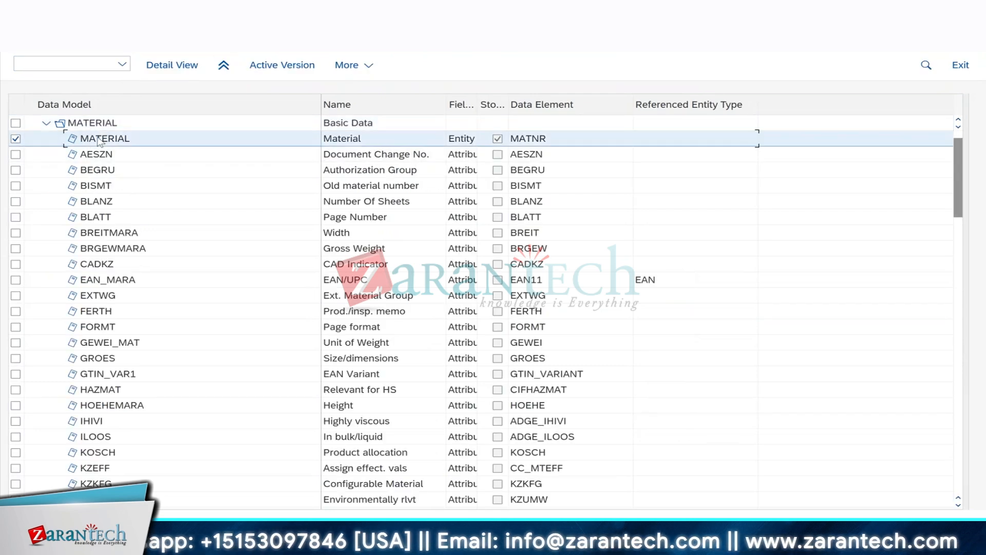
# - Review the MATERIAL attributes and subordinate entities such as sales and plant data, and return to the MDGM_MM_ORGS search view
pyautogui.scroll(-5, 118, 309)
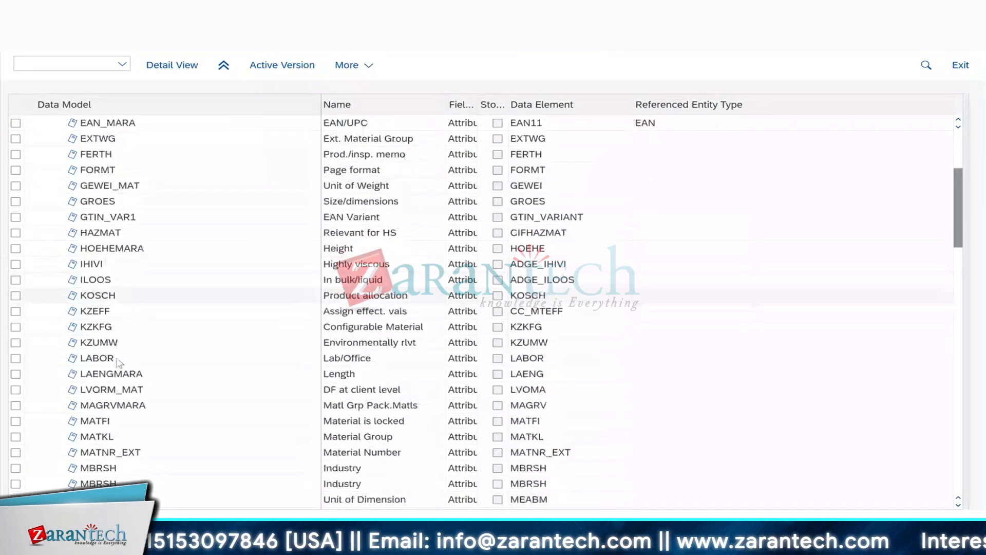
pyautogui.scroll(-7, 119, 361)
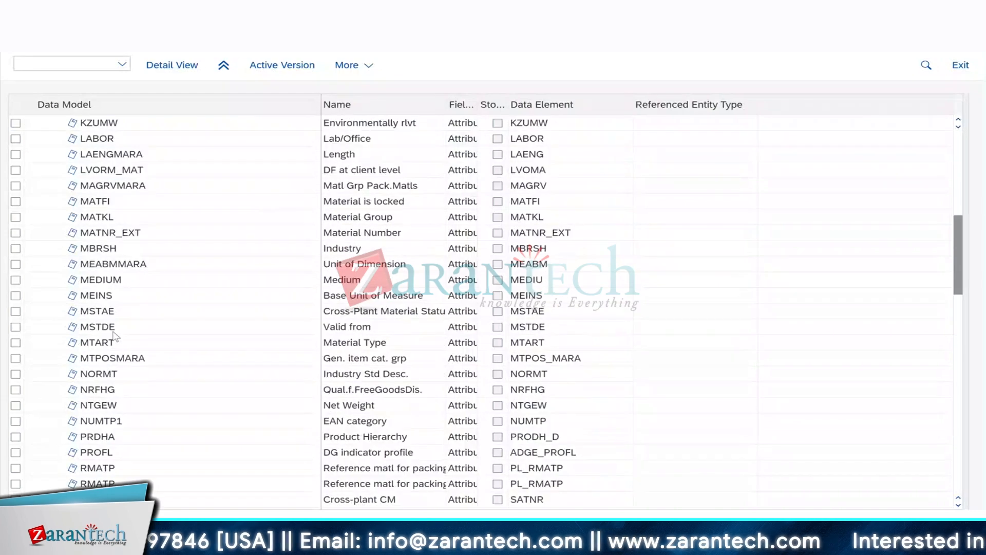
pyautogui.scroll(-8, 114, 337)
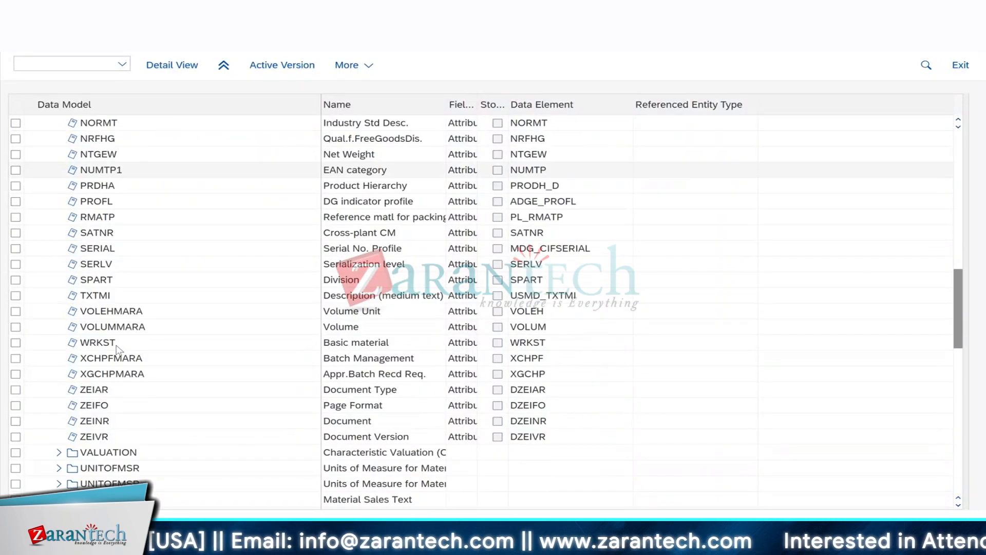
pyautogui.scroll(-7, 118, 350)
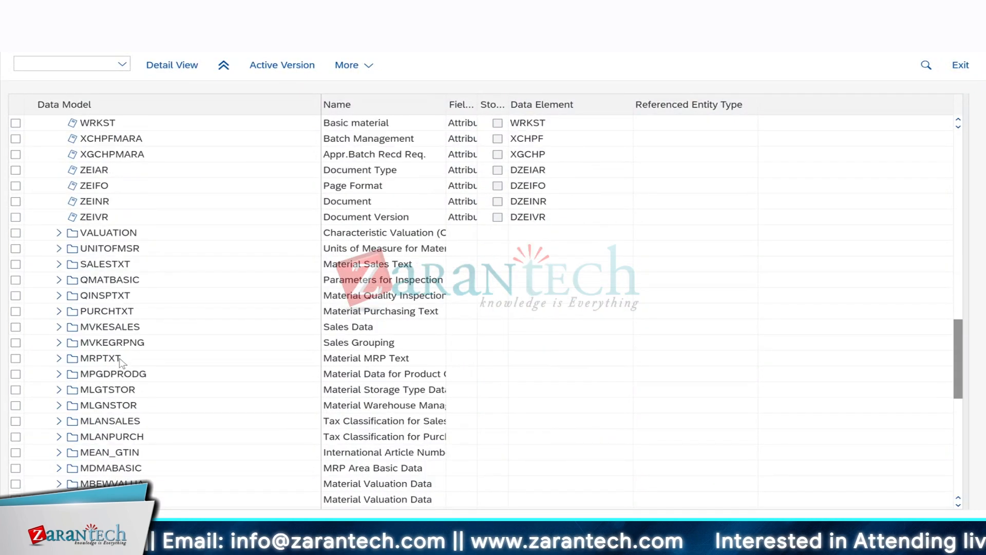
pyautogui.scroll(-8, 122, 362)
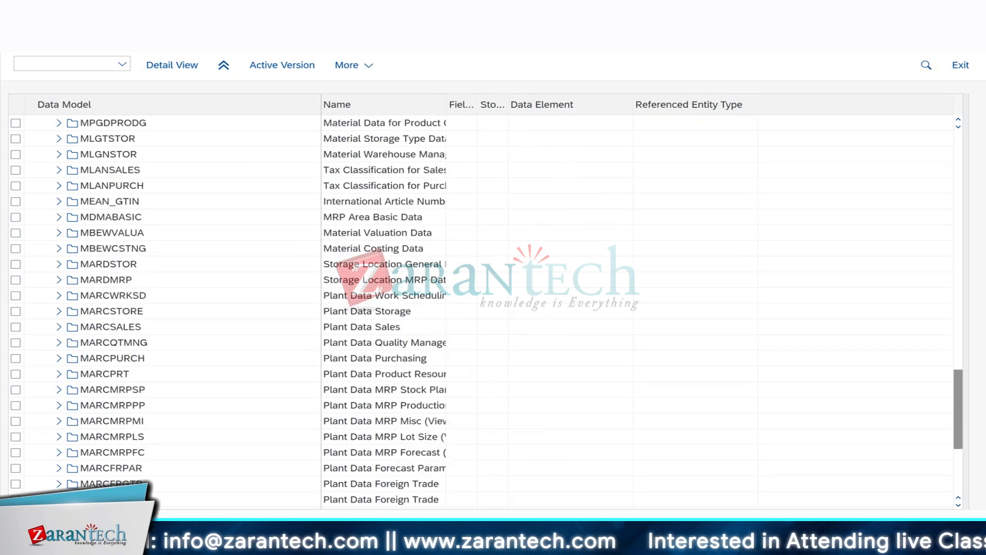
pyautogui.scroll(-2, 125, 367)
pyautogui.click(899, 481)
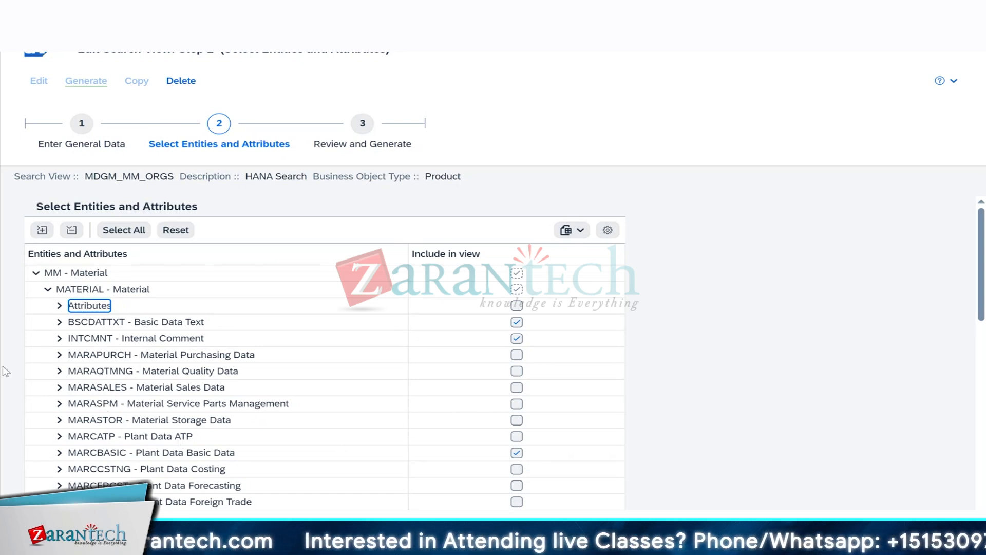
# - Expand the MATERIAL attributes and compare an included one, BISMT - Old material number, with the HANA Search criteria in the material search
pyautogui.click(59, 306)
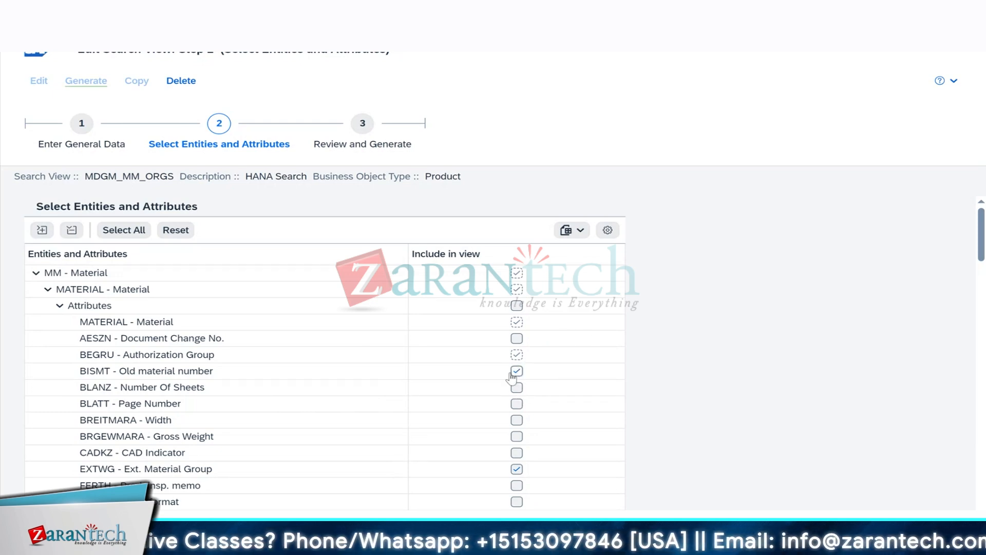
pyautogui.moveTo(645, 540)
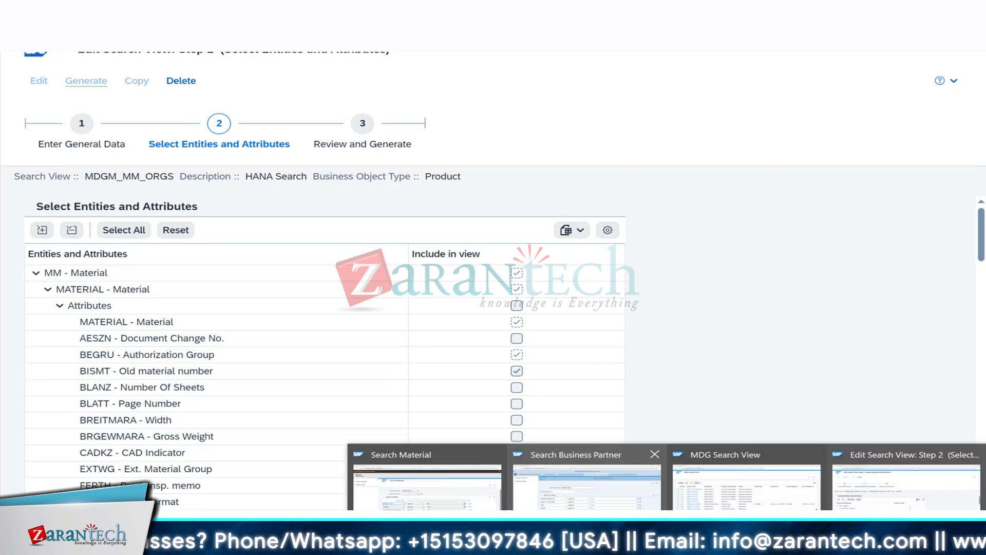
pyautogui.click(427, 470)
pyautogui.click(338, 262)
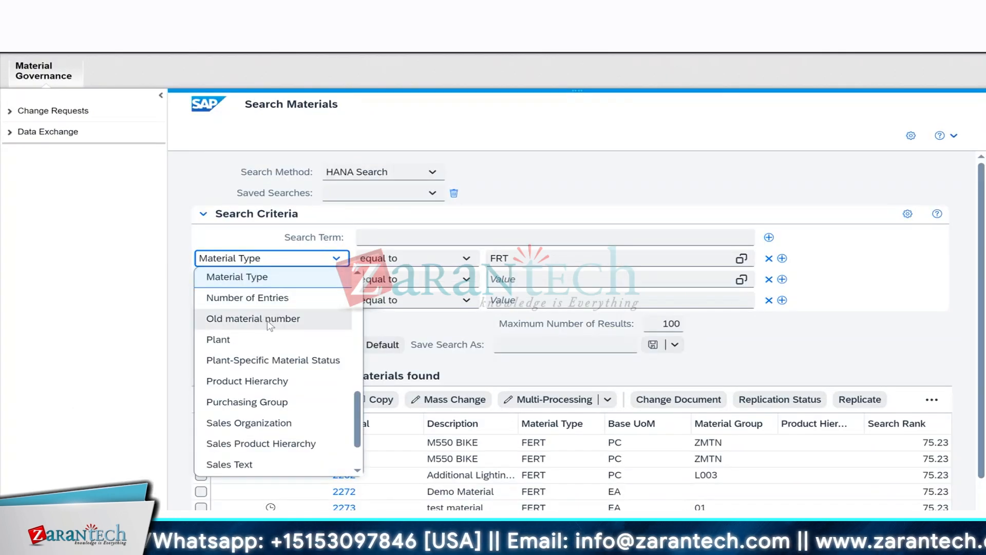
pyautogui.hotkey('alt', 'Tab')
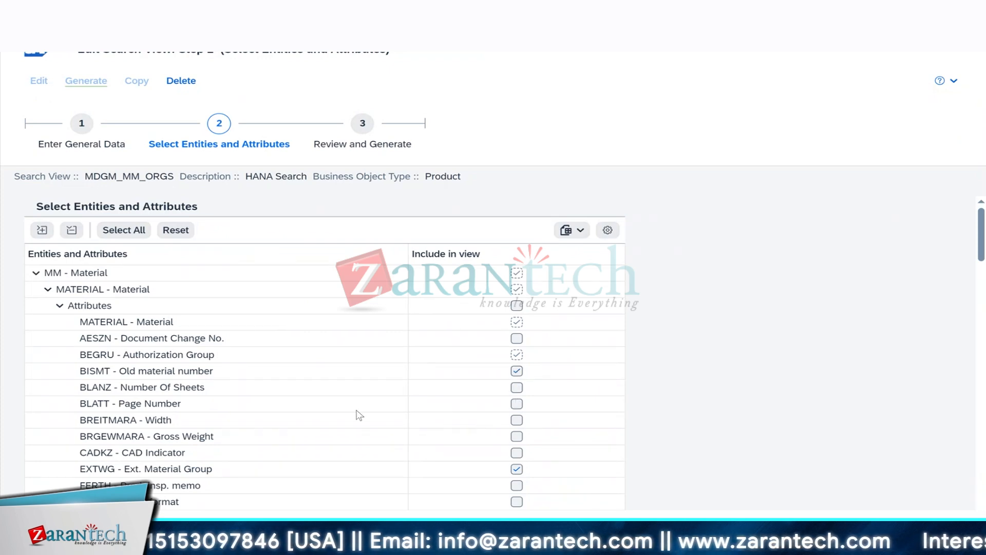
# - Include the attribute XCHPFMARA - Batch Management of the MATERIAL entity in the search view
pyautogui.scroll(-10, 360, 415)
pyautogui.scroll(-1, 359, 415)
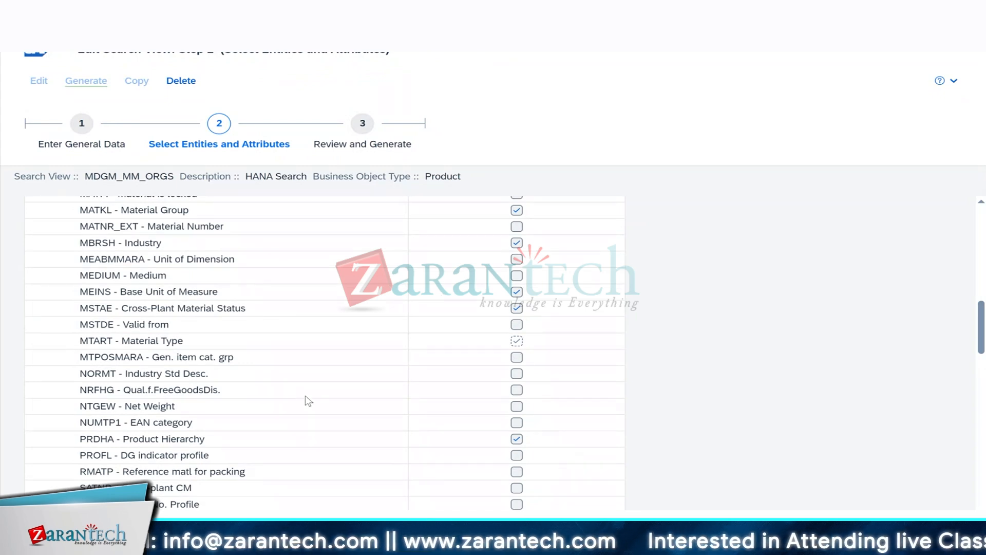
pyautogui.scroll(-5, 308, 401)
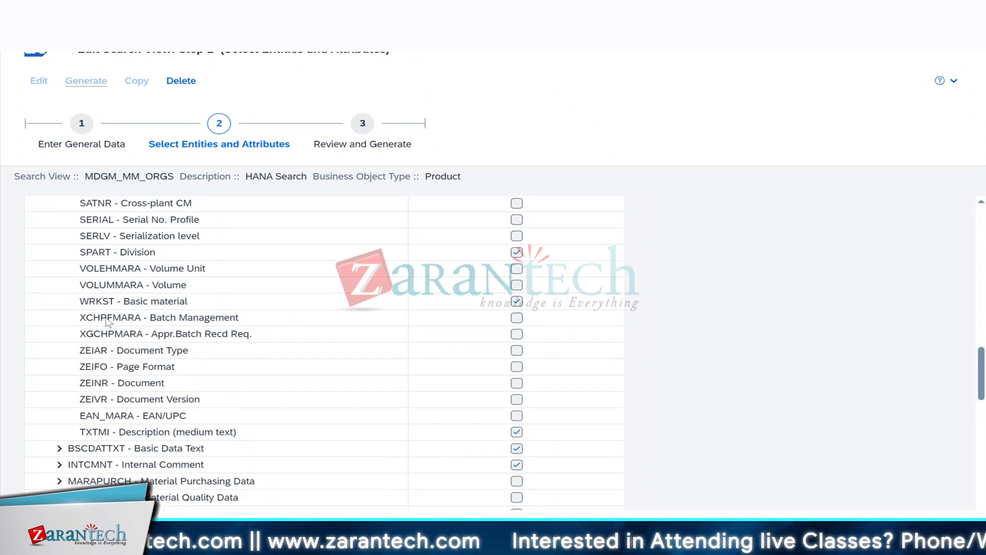
pyautogui.click(517, 319)
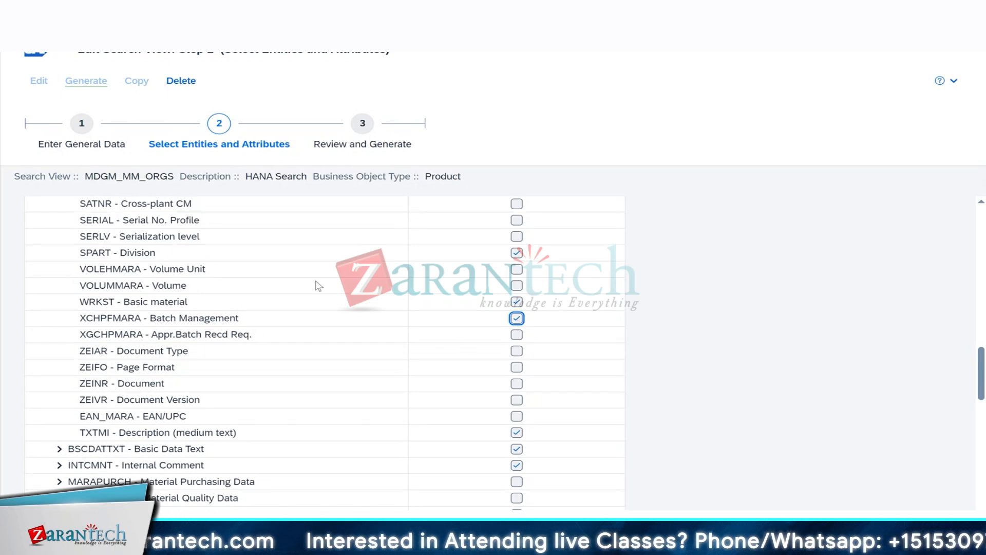
# - Expand the MARAPURCH - Material Purchasing Data entity and include its attribute BMATN - Int. material number in the view
pyautogui.scroll(-10, 237, 344)
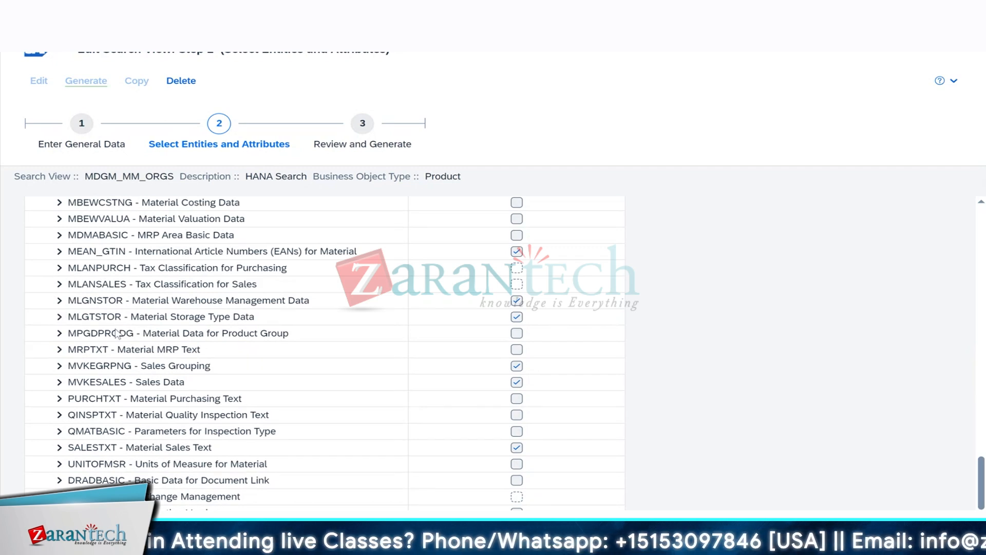
pyautogui.scroll(10, 117, 334)
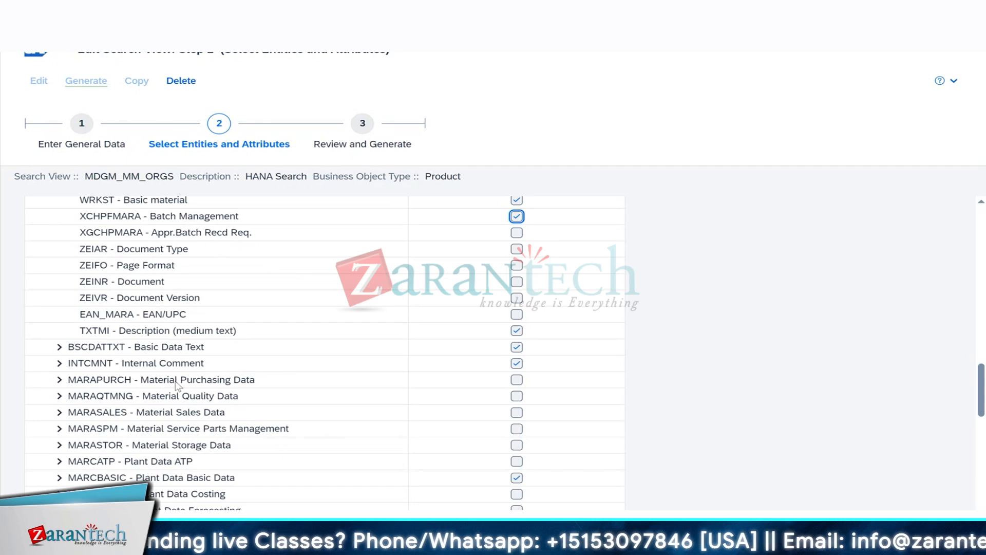
pyautogui.click(59, 380)
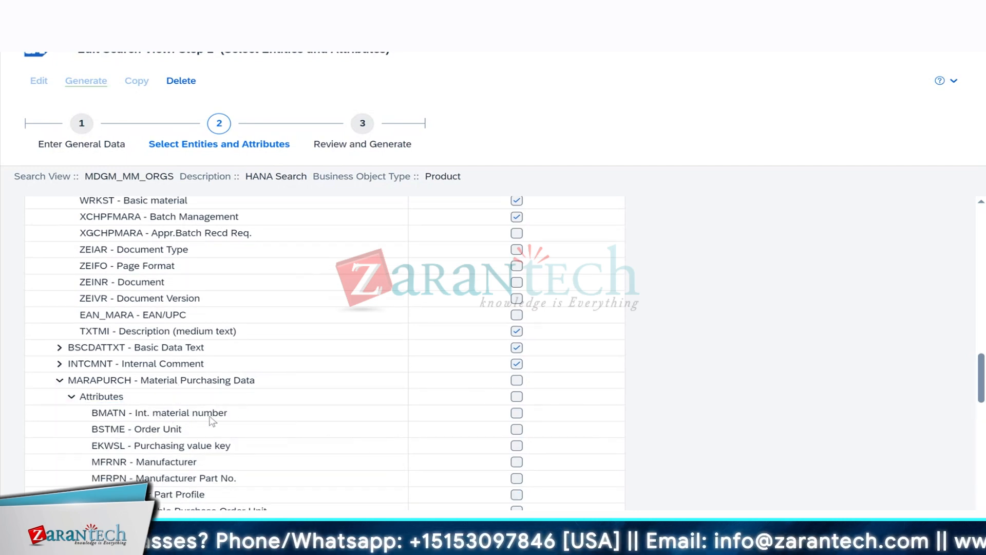
pyautogui.click(517, 414)
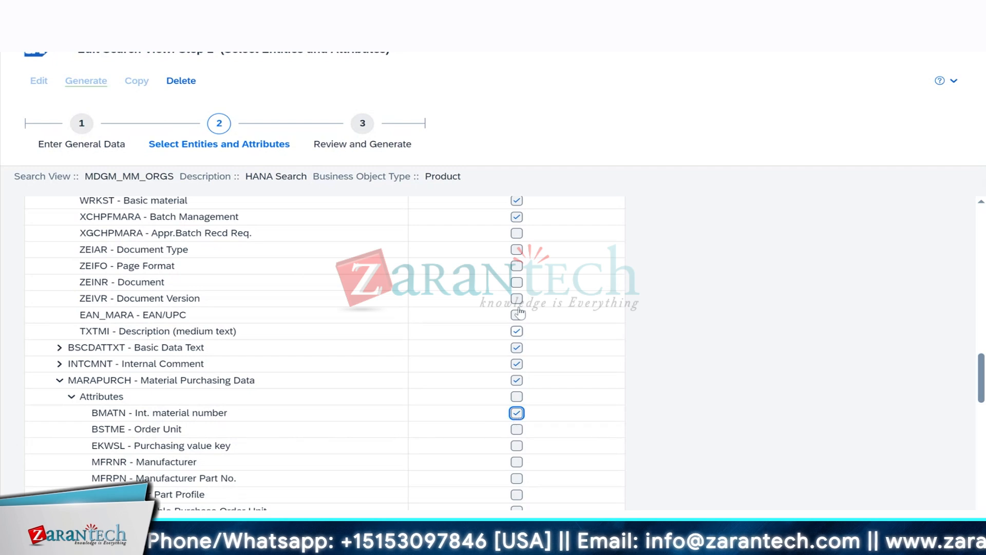
pyautogui.click(516, 364)
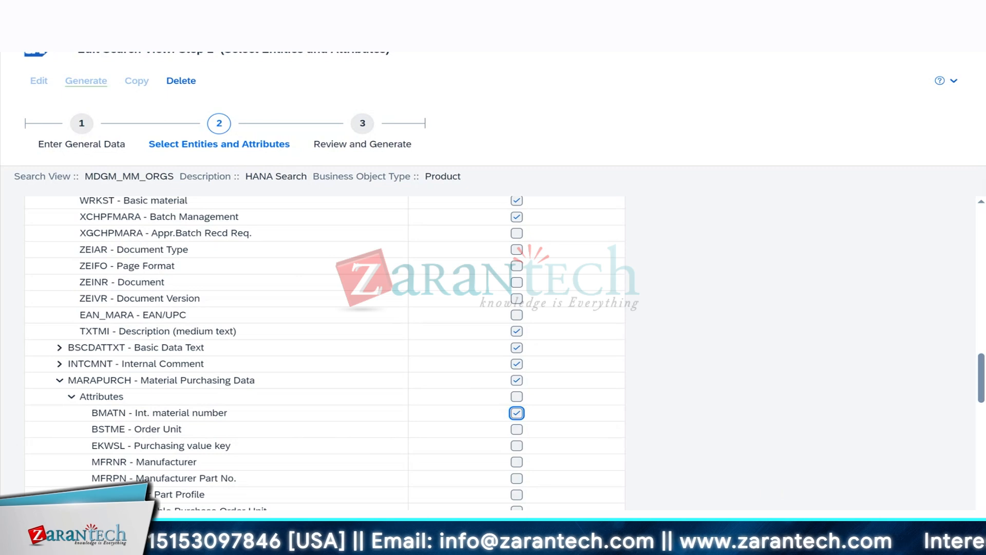
# - Proceed to Review and Generate, check that the selected attributes are listed, and generate the search view MDGM_MM_ORGS
pyautogui.click(874, 531)
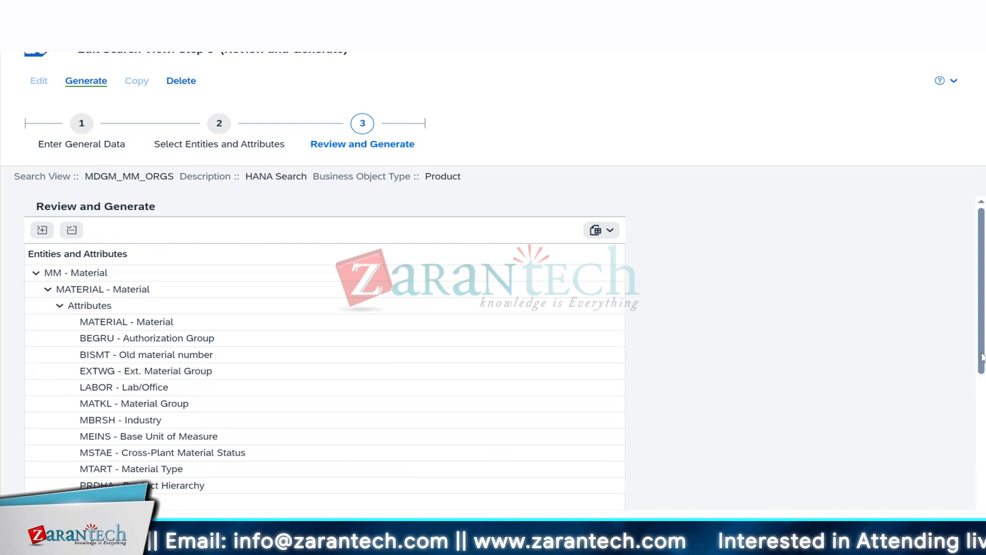
pyautogui.moveTo(979, 359); pyautogui.dragTo(981, 405)
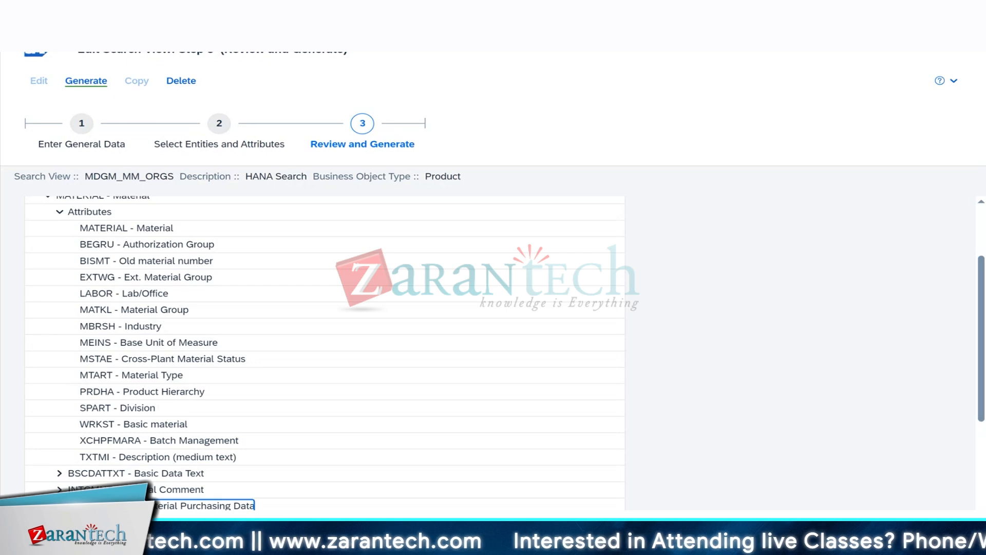
pyautogui.moveTo(981, 352); pyautogui.dragTo(979, 397)
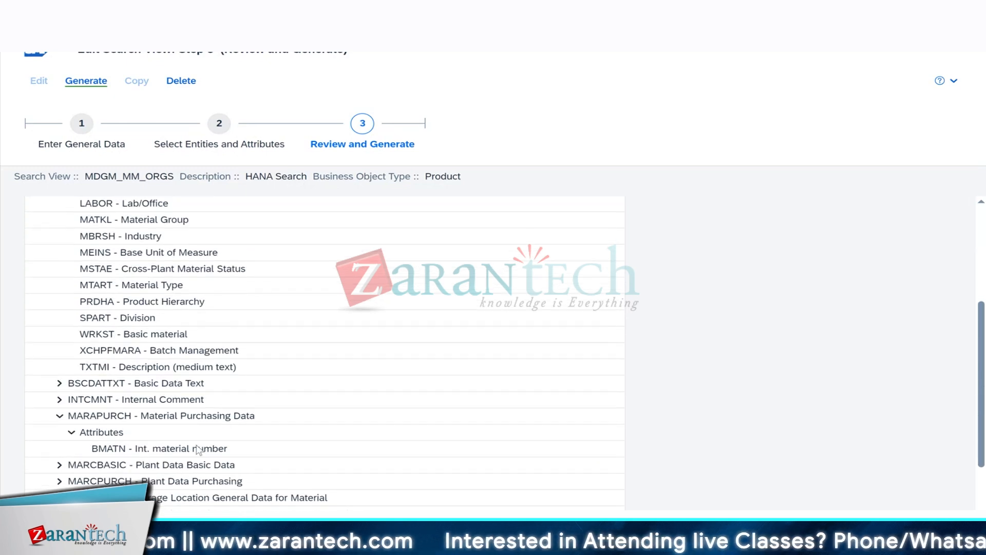
pyautogui.scroll(3, 412, 348)
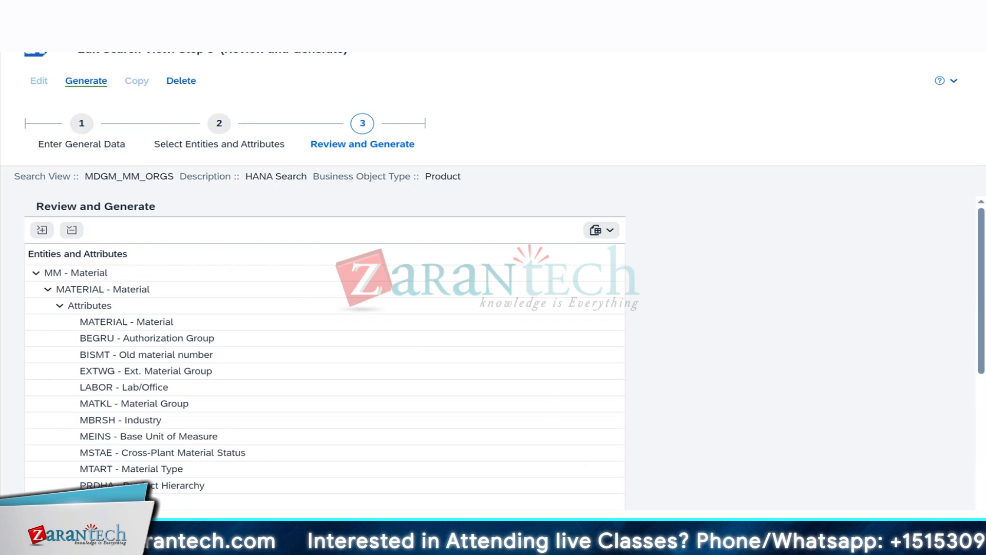
pyautogui.click(86, 81)
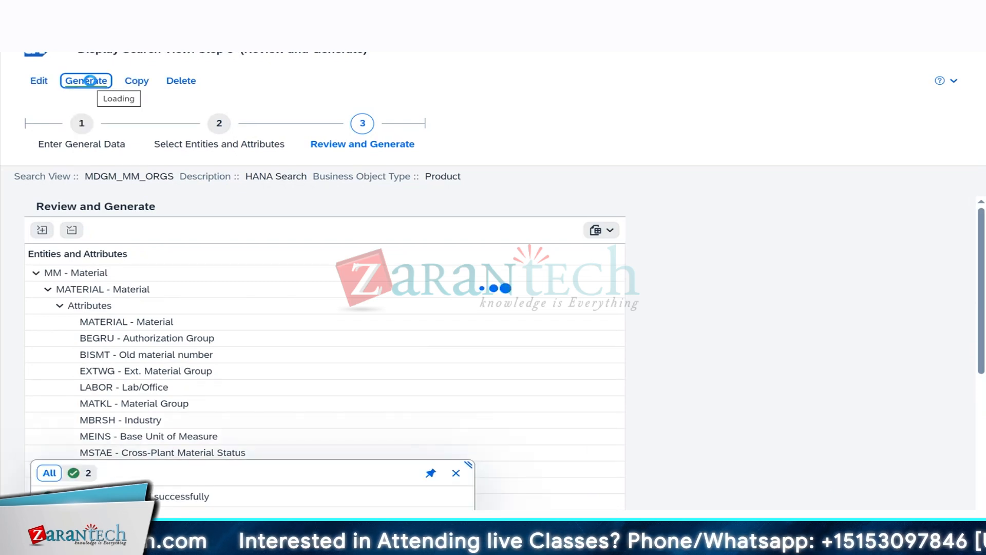
# - Switch to the MDG Search View list and refresh it to update the entry for MDGM_MM_ORGS
pyautogui.hotkey('alt', 'Tab')
pyautogui.hotkey('alt', 'Tab')
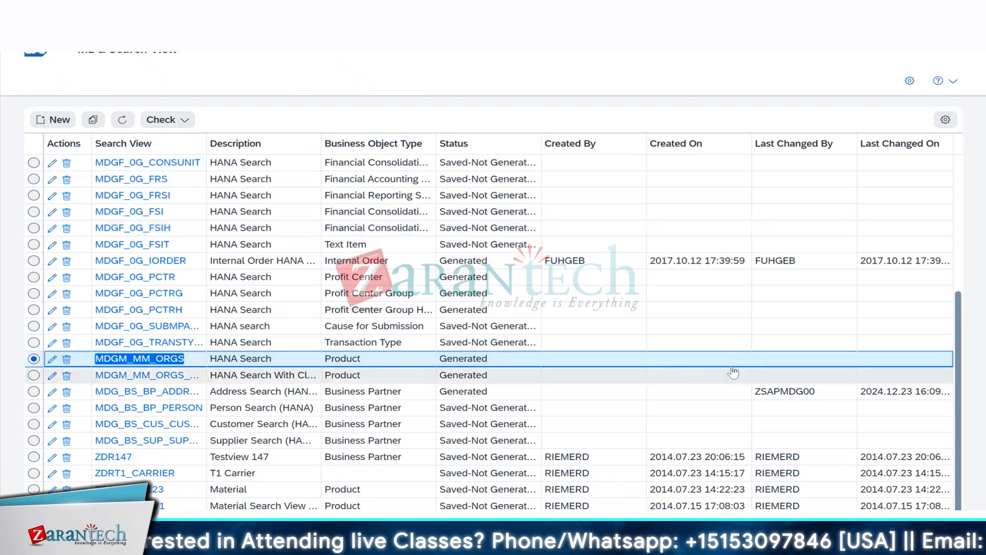
pyautogui.click(122, 119)
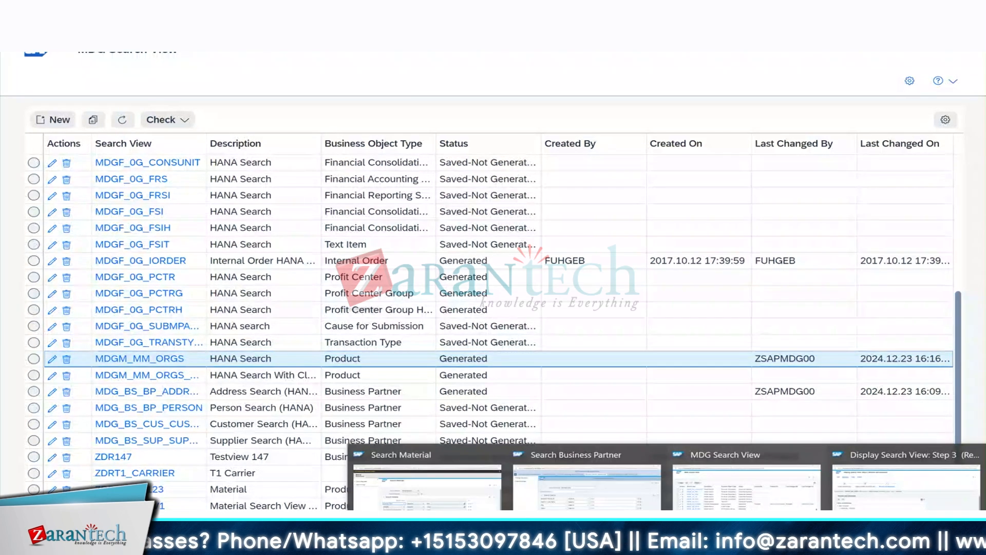
# - Reopen Search Material from the Material Governance homepage and examine the HANA Search criteria for the newly included attributes
pyautogui.click(421, 478)
pyautogui.click(56, 69)
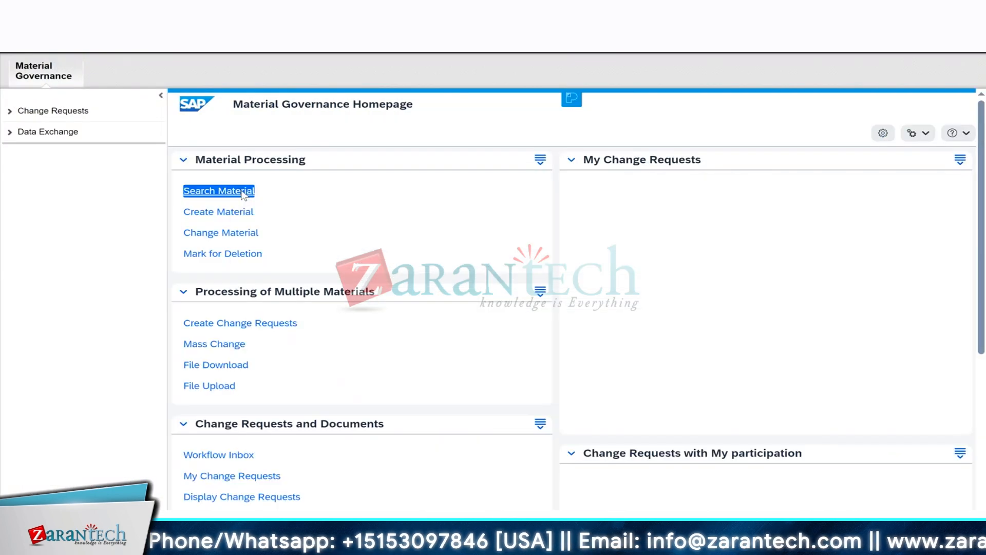
pyautogui.click(242, 192)
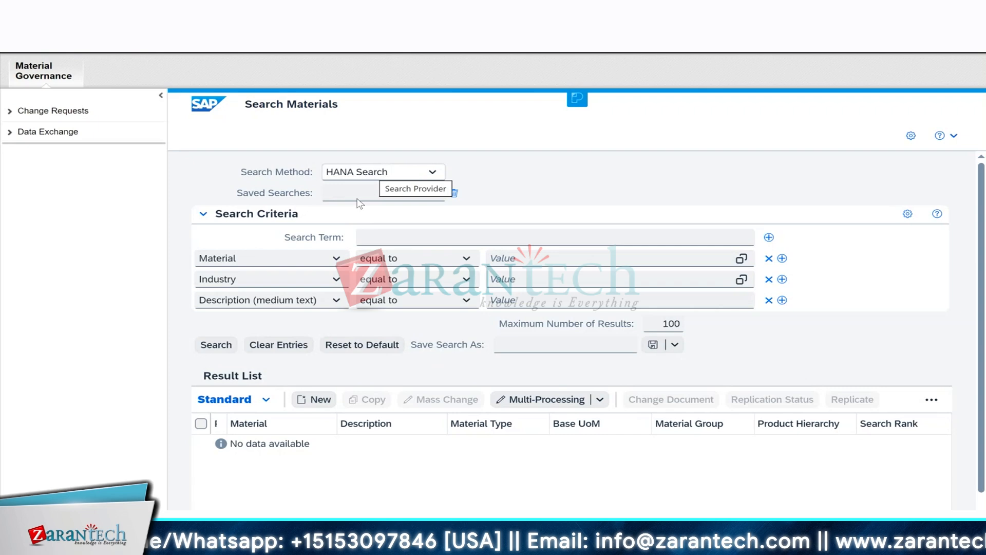
pyautogui.click(321, 258)
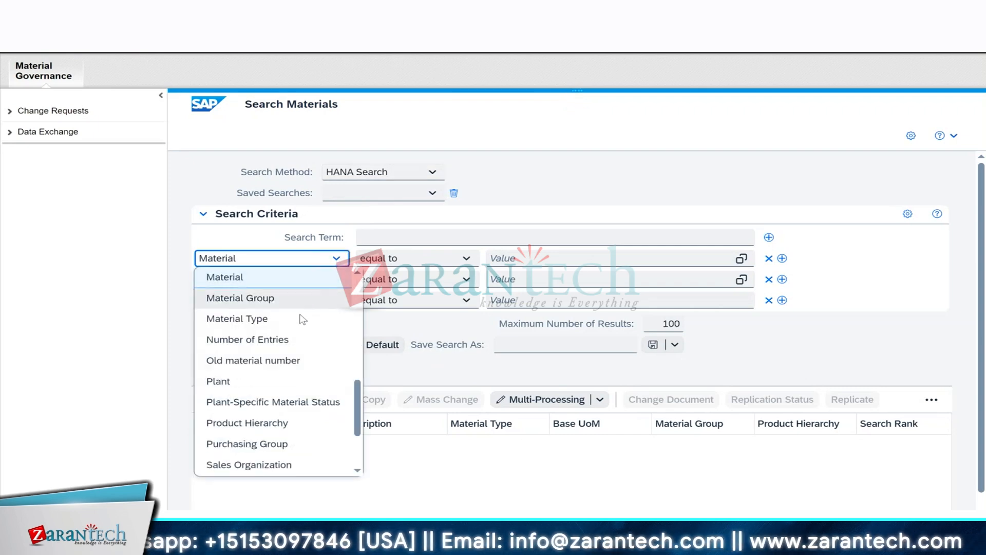
pyautogui.scroll(5, 306, 321)
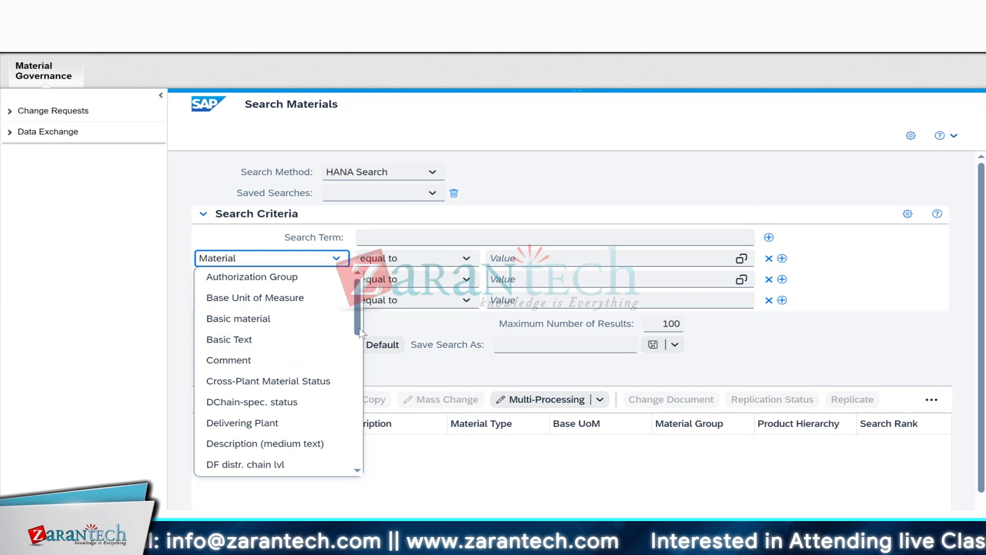
pyautogui.moveTo(359, 328); pyautogui.dragTo(334, 313)
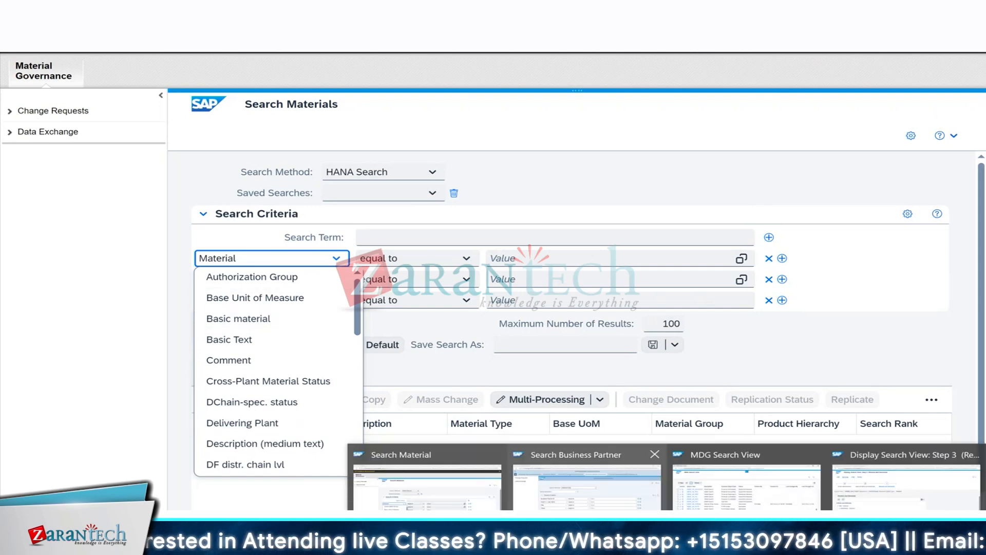
# - Switch to the MDG Search View list and copy the search view MDGM_MM_ORGS to the target search view ZMDGM_MM_ORGS
pyautogui.click(632, 492)
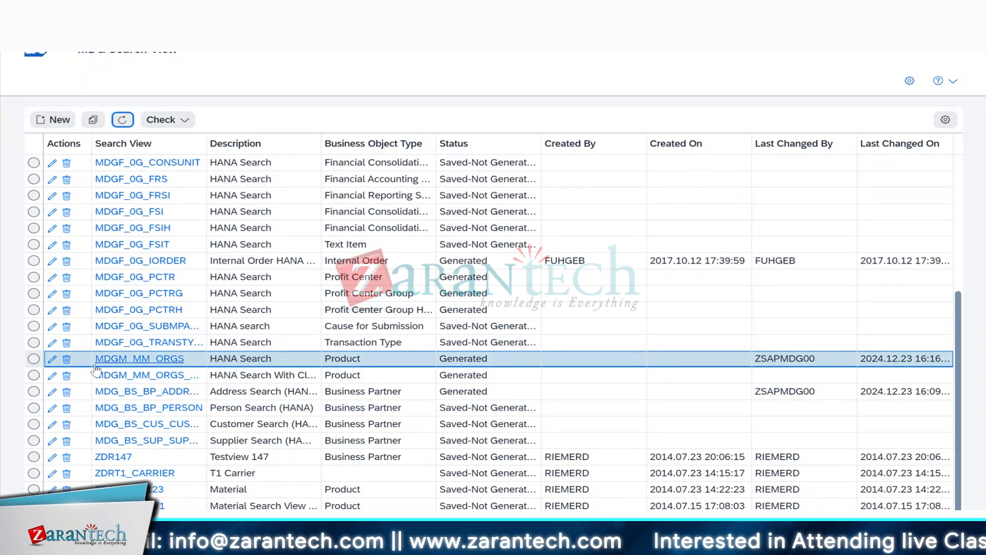
pyautogui.click(34, 359)
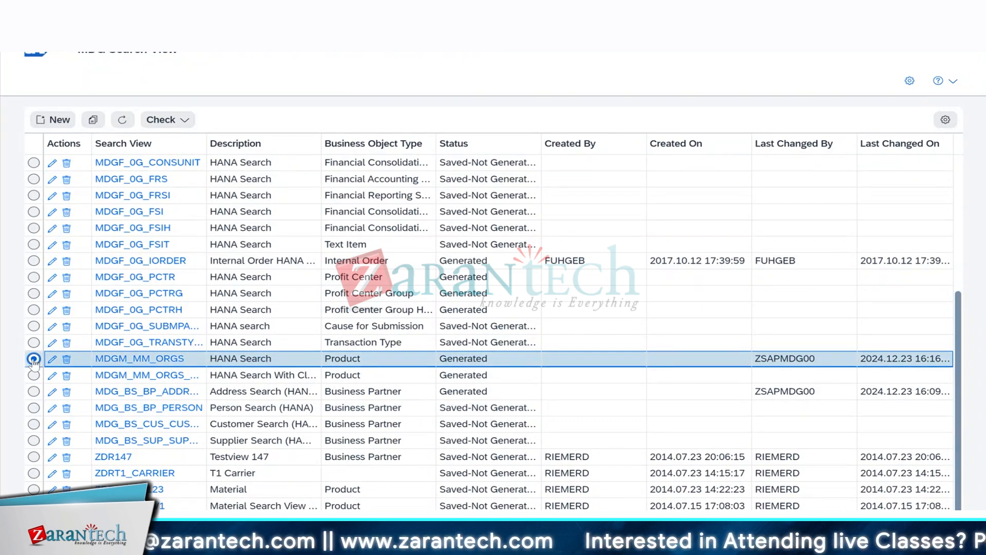
pyautogui.click(94, 121)
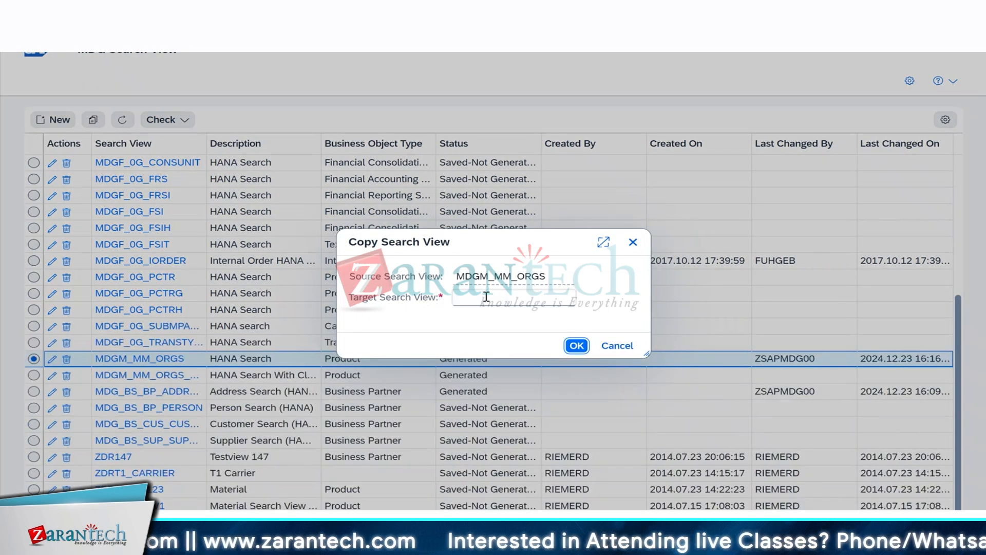
pyautogui.click(502, 292)
pyautogui.write('Z')
pyautogui.moveTo(548, 276); pyautogui.dragTo(437, 277)
pyautogui.hotkey('ctrl', 'c')
pyautogui.click(478, 298)
pyautogui.hotkey('ctrl', 'v')
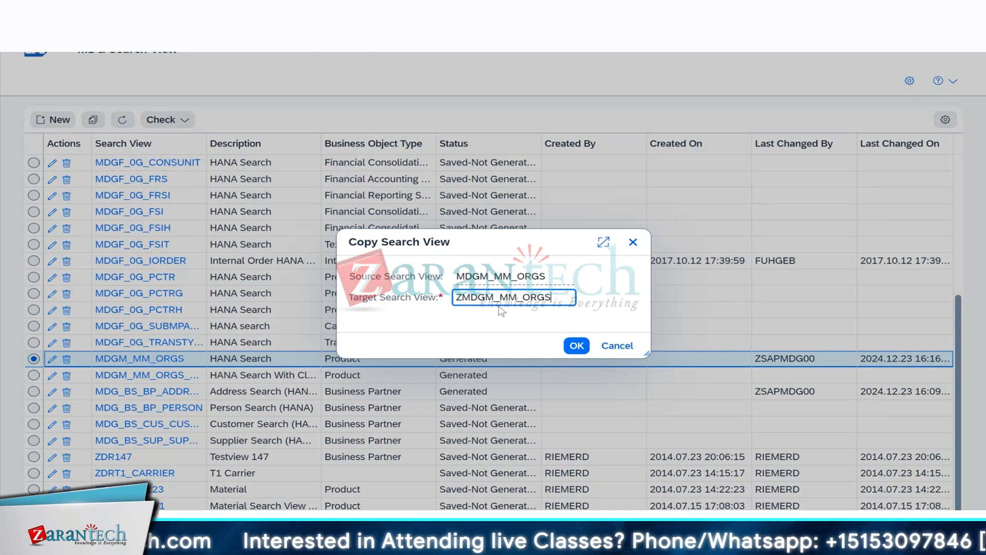
pyautogui.click(578, 346)
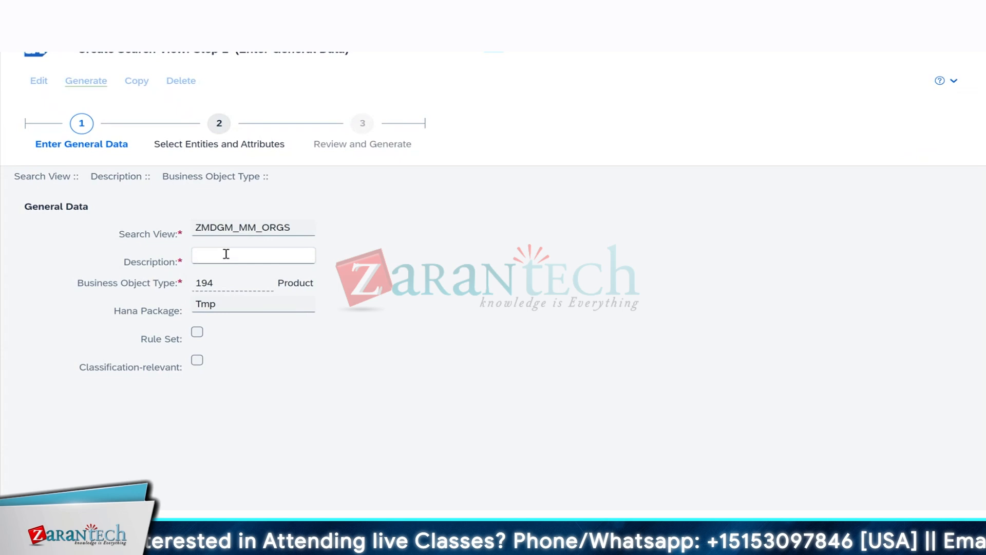
# - Enter Hana Search Purch View as the description of the copied search view
pyautogui.click(226, 255)
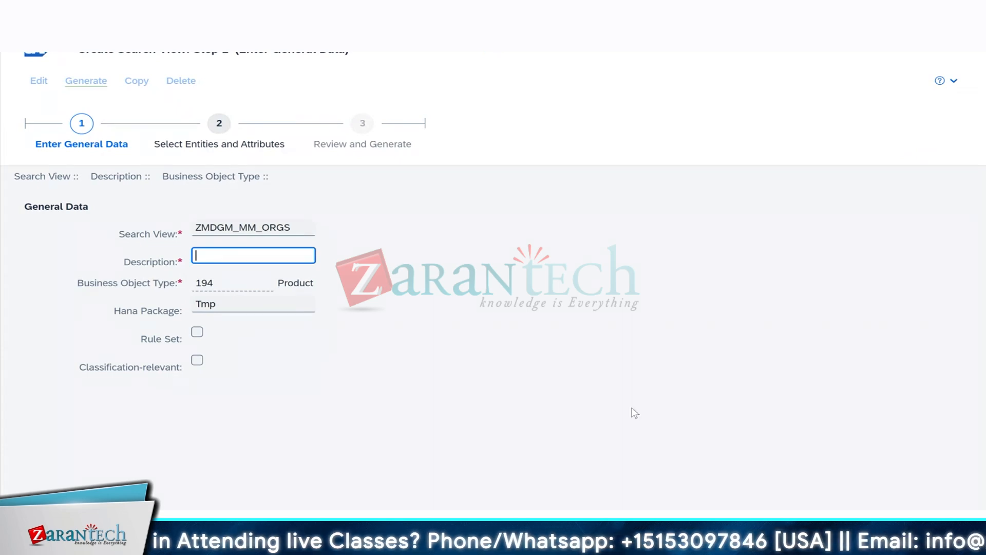
pyautogui.moveTo(591, 537)
pyautogui.click(322, 483)
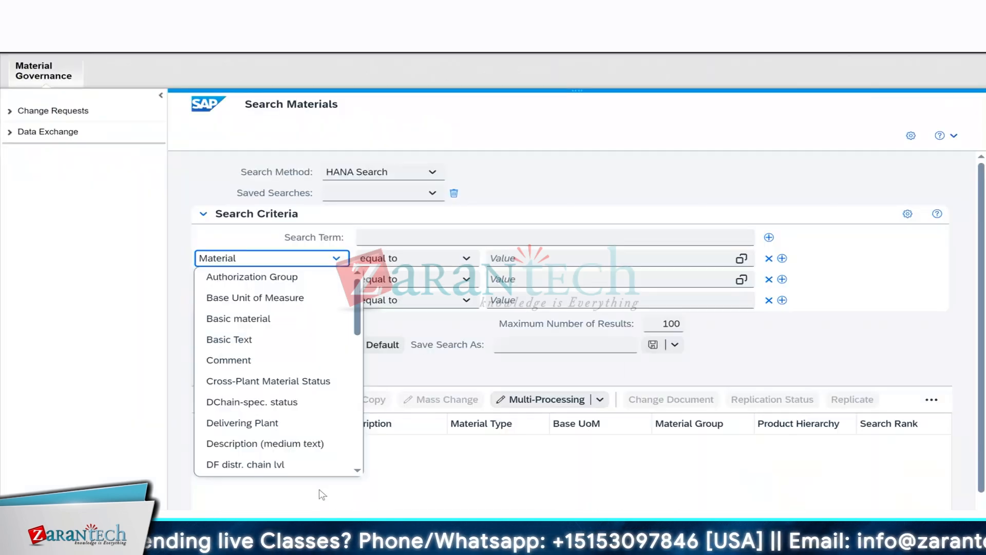
pyautogui.hotkey('alt', 'Tab')
pyautogui.write('Hana Sea')
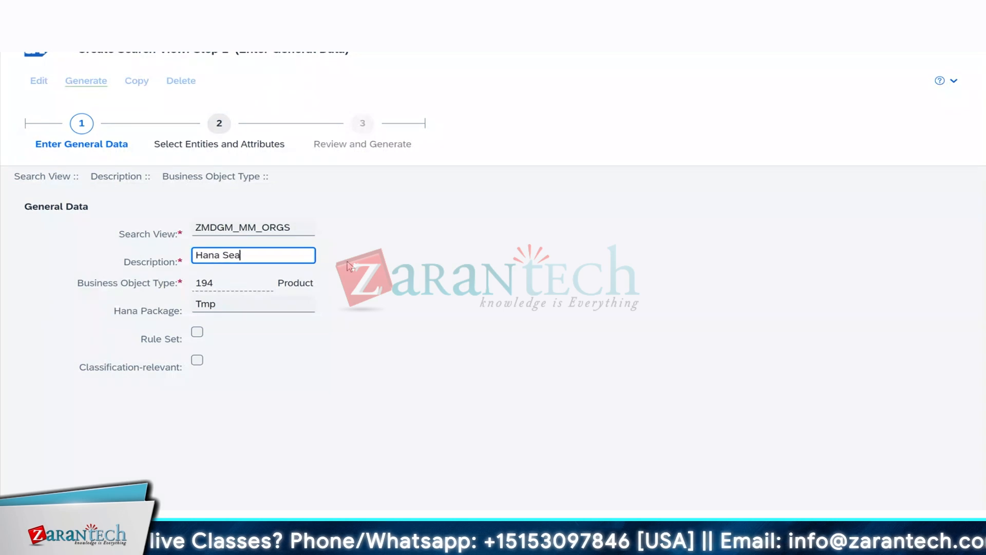
pyautogui.write('rch ')
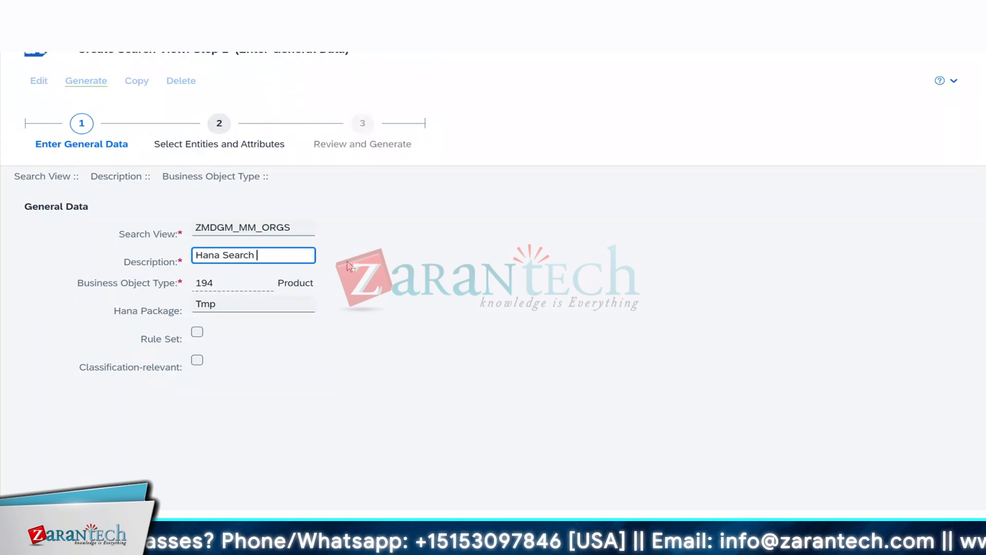
pyautogui.write('Purch')
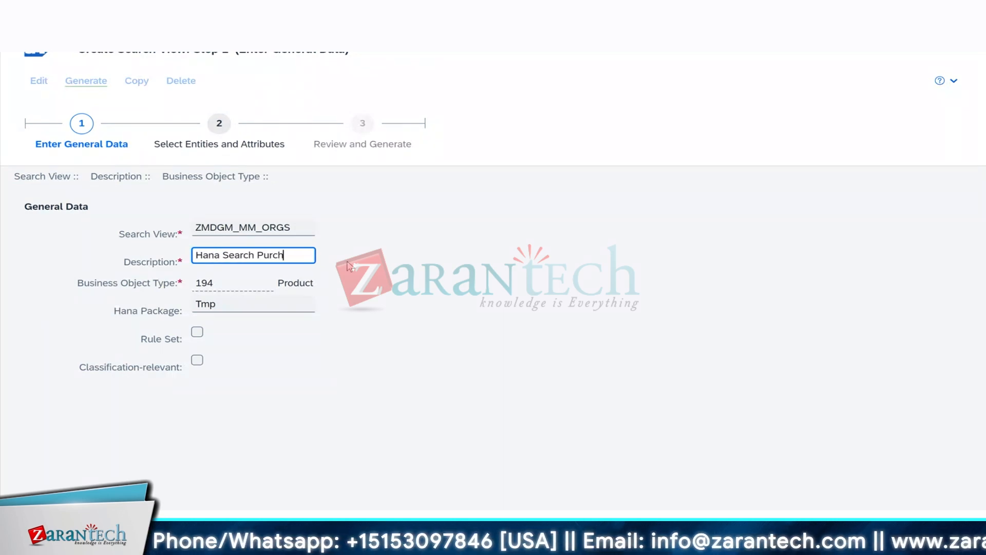
pyautogui.write(' View')
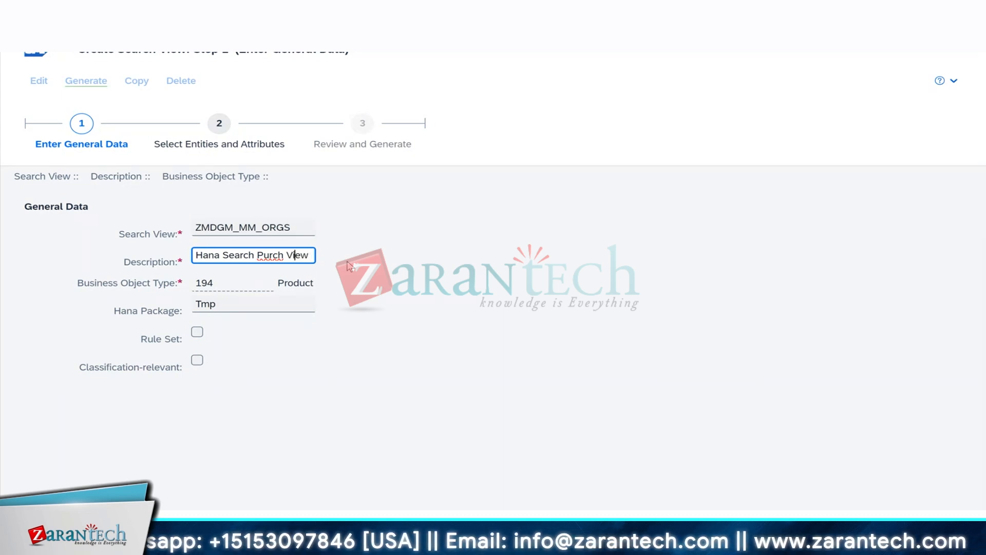
# - Set the Hana Package of the copied search view to ZMDG_MM
pyautogui.press('Tab')
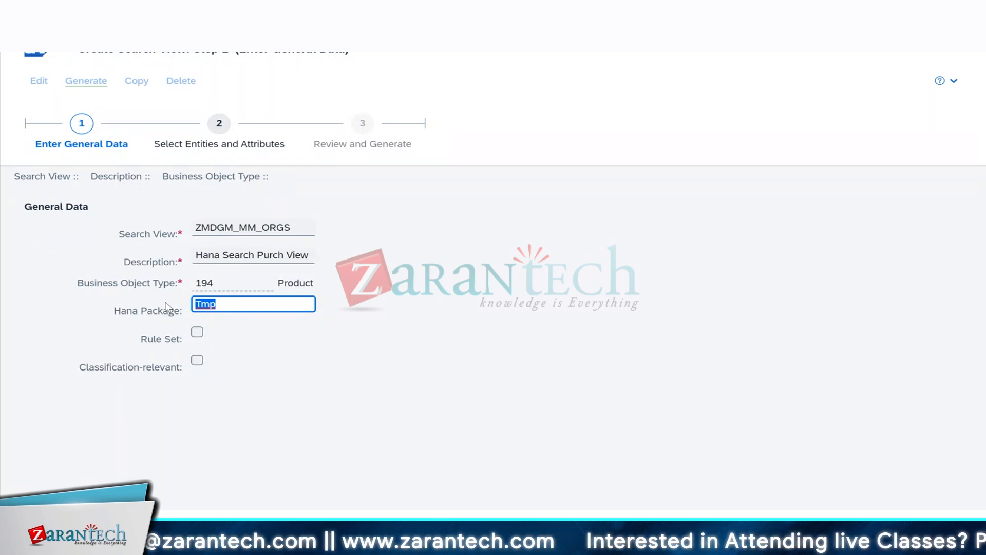
pyautogui.write('ZMDG')
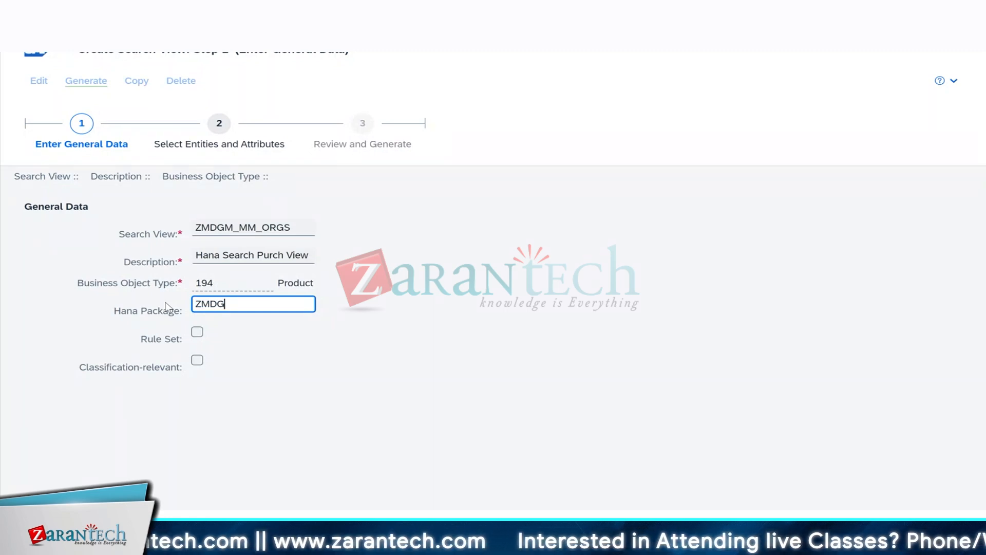
pyautogui.write('_MM')
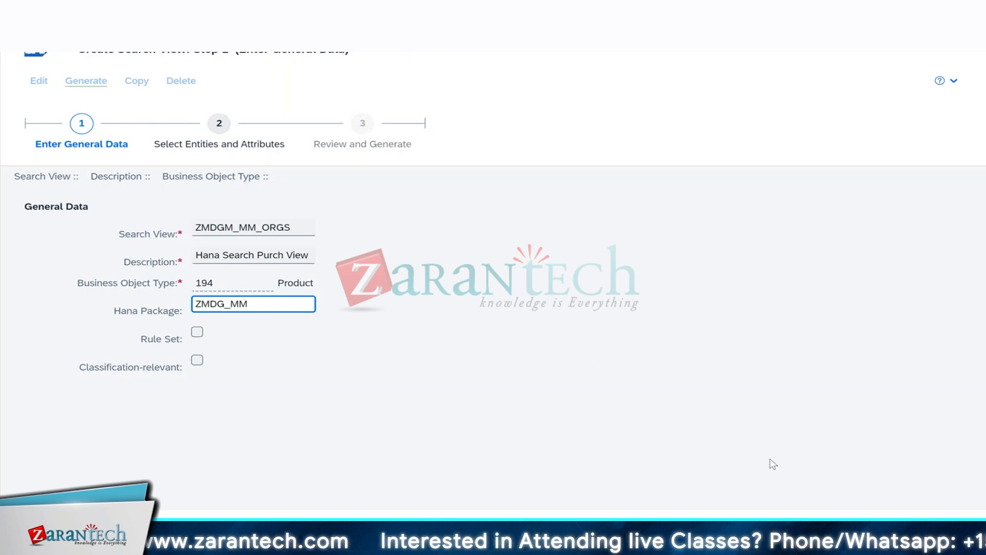
# - Proceed to Select Entities and Attributes and include NTGEW - Net Weight from the MATERIAL entity's attributes in the view
pyautogui.click(889, 529)
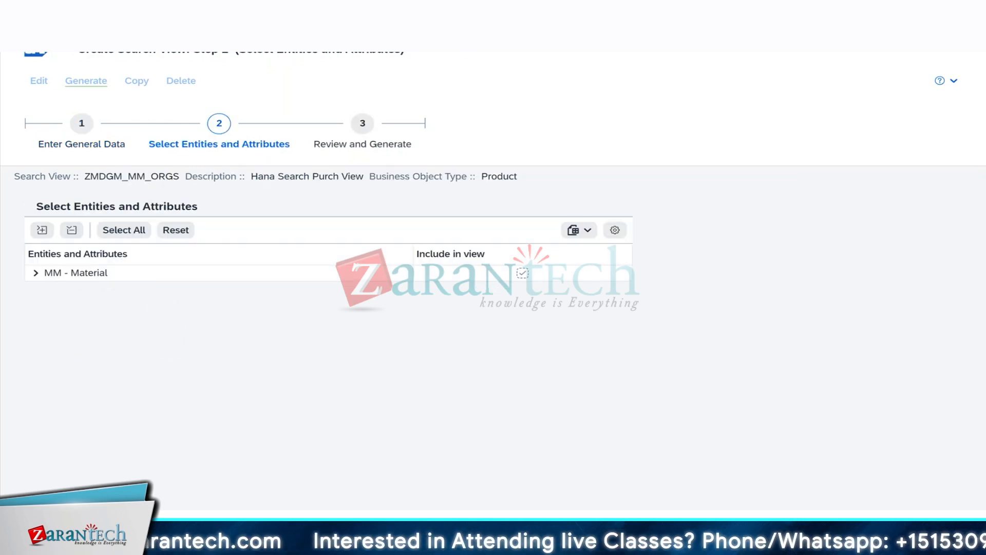
pyautogui.click(35, 277)
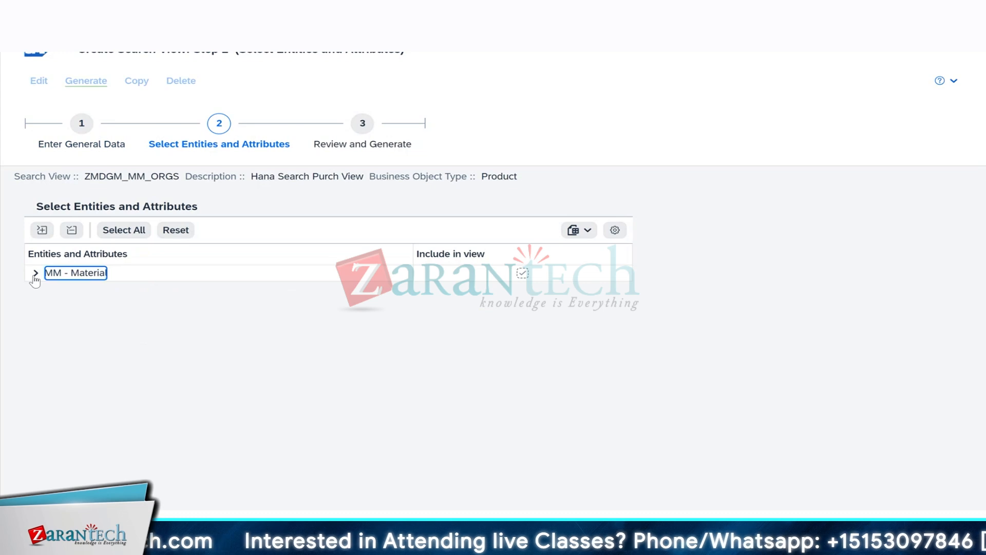
pyautogui.click(47, 293)
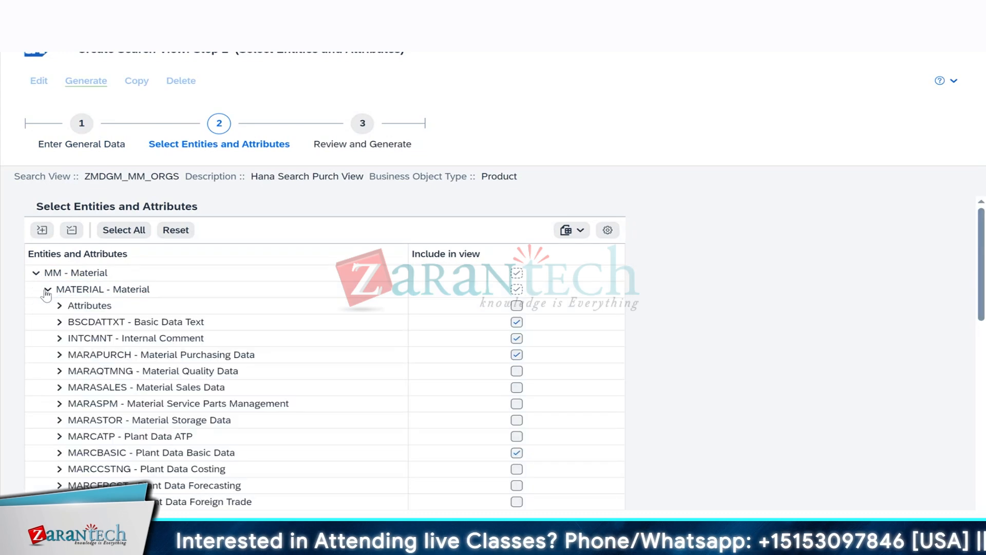
pyautogui.click(59, 307)
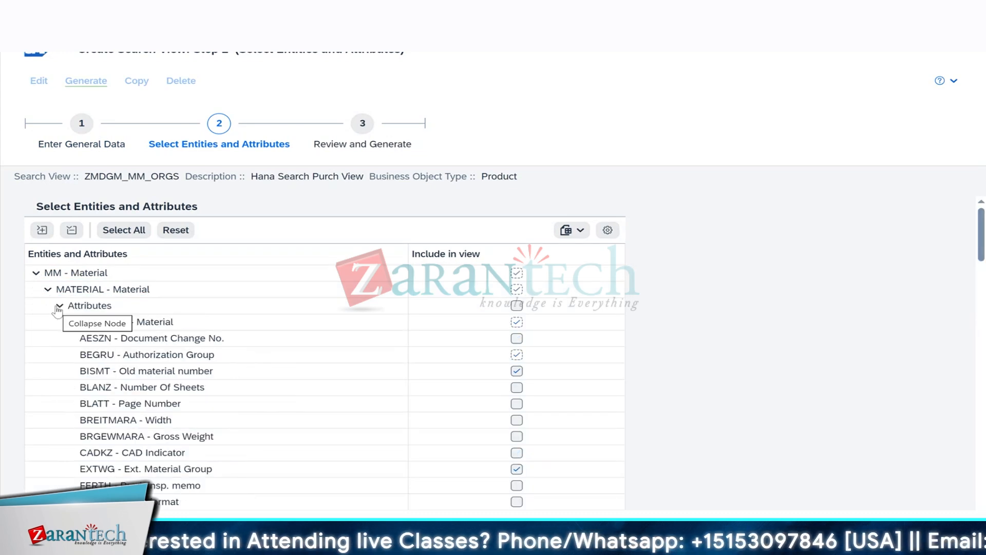
pyautogui.moveTo(983, 250); pyautogui.dragTo(984, 361)
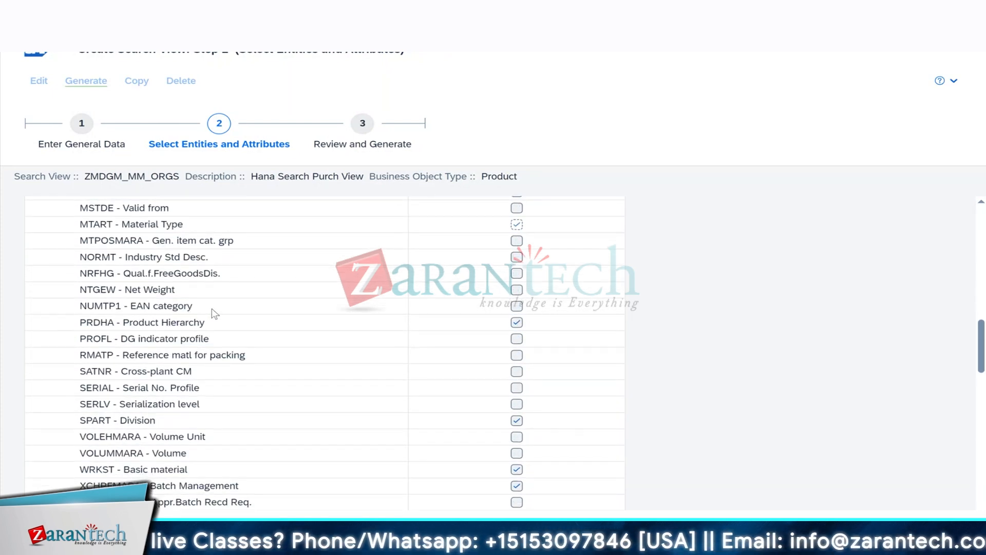
pyautogui.click(518, 294)
# - Expand the attributes of MARAPURCH - Material Purchasing Data and include MFRNR - Manufacturer in the view
pyautogui.moveTo(982, 342); pyautogui.dragTo(983, 398)
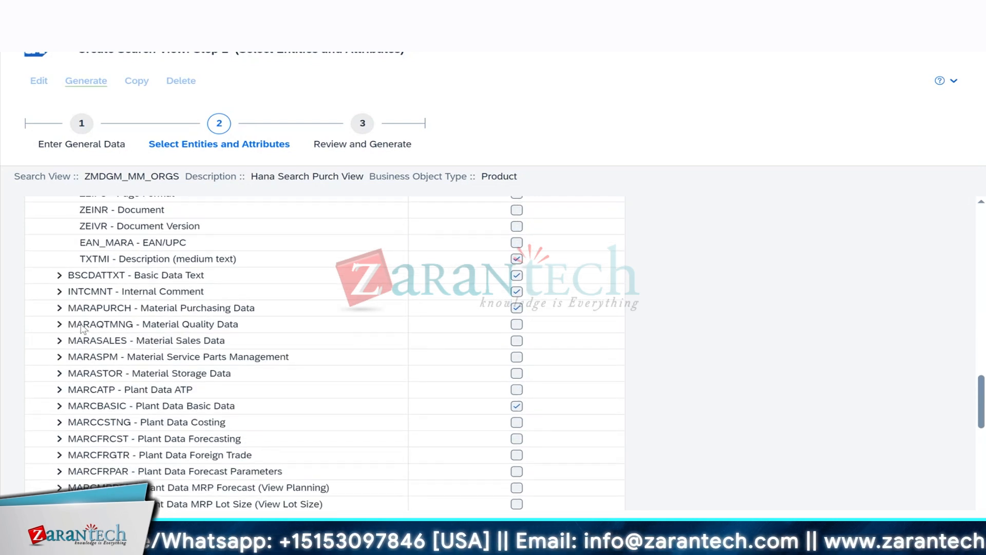
pyautogui.click(58, 310)
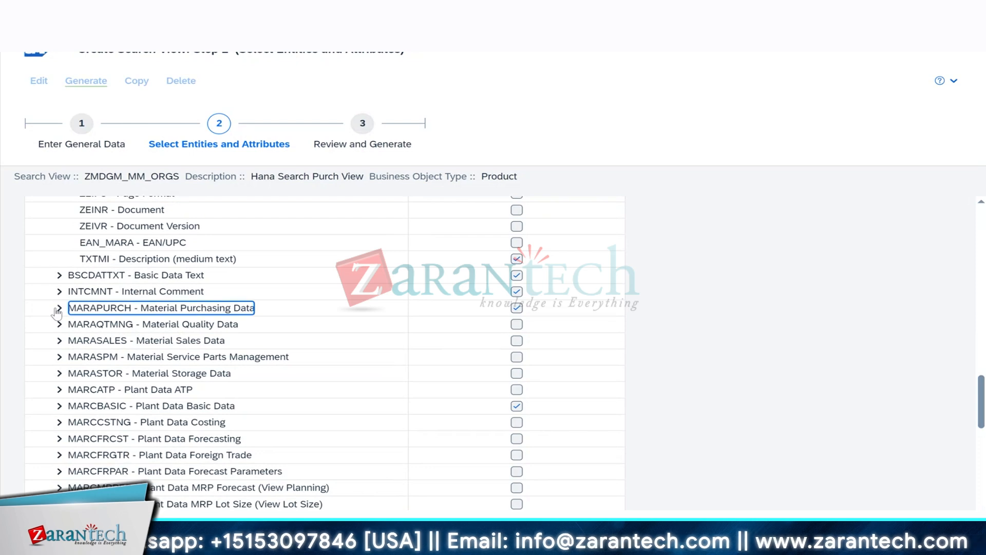
pyautogui.click(72, 325)
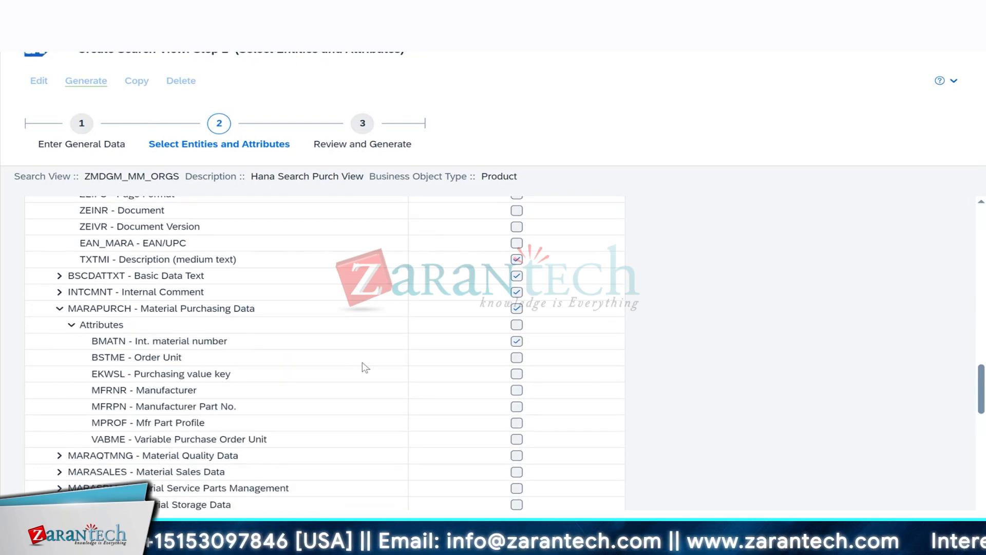
pyautogui.click(517, 390)
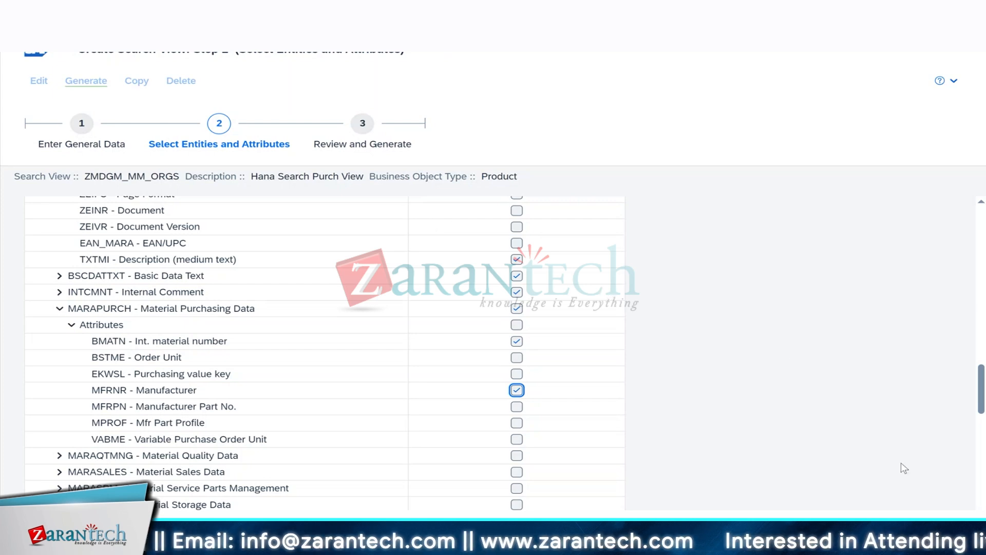
# - Proceed to Review and Generate, check the listed attributes, and generate the search view ZMDGM_MM_ORGS
pyautogui.click(920, 532)
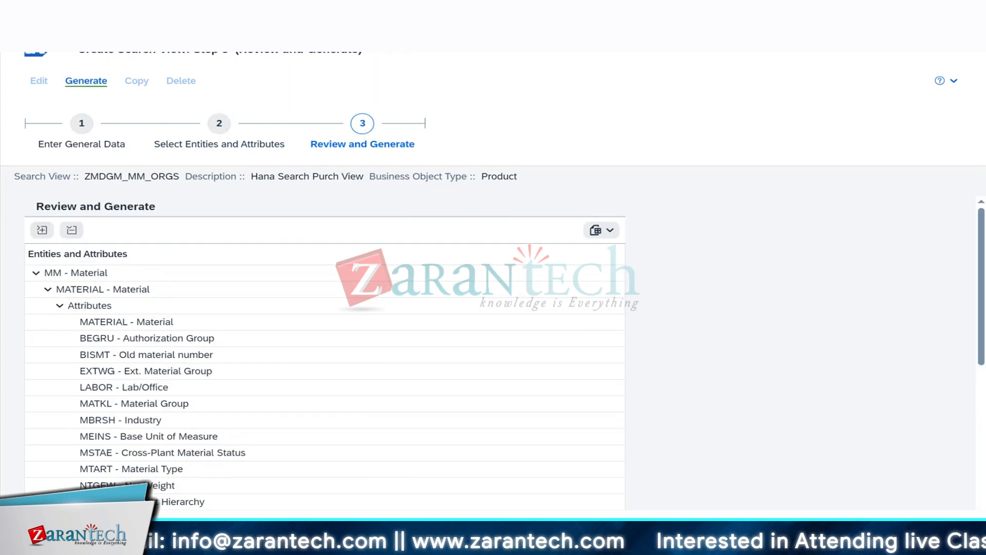
pyautogui.scroll(-10, 116, 325)
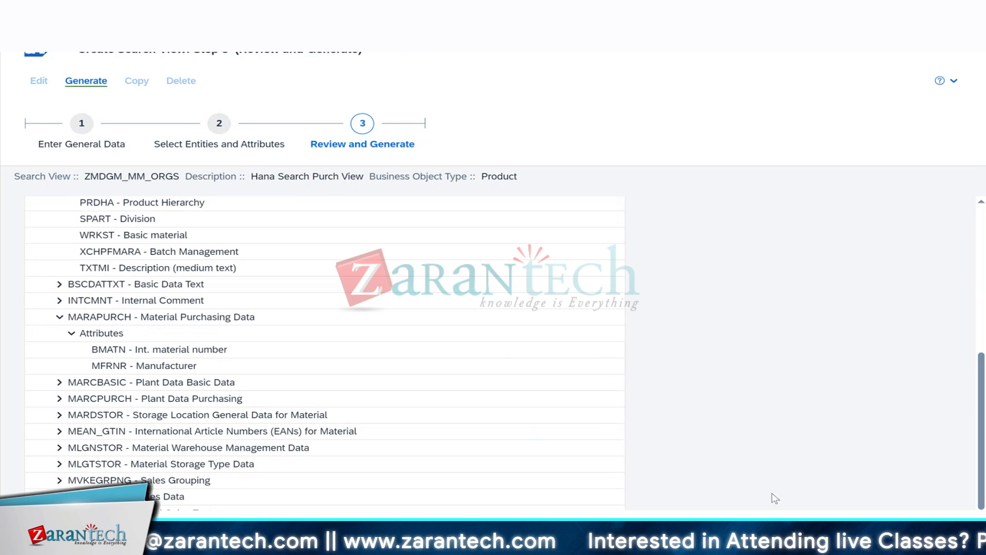
pyautogui.click(86, 80)
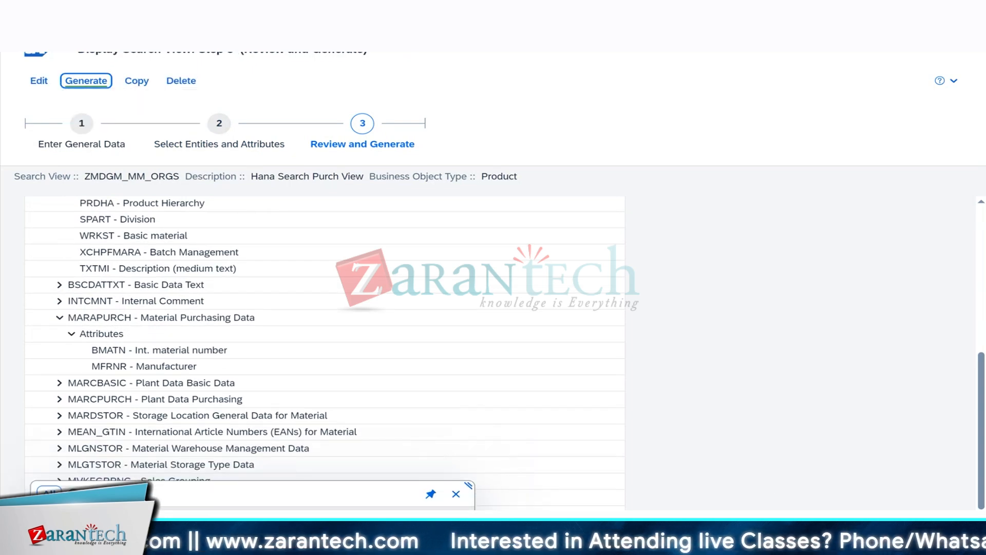
pyautogui.click(456, 494)
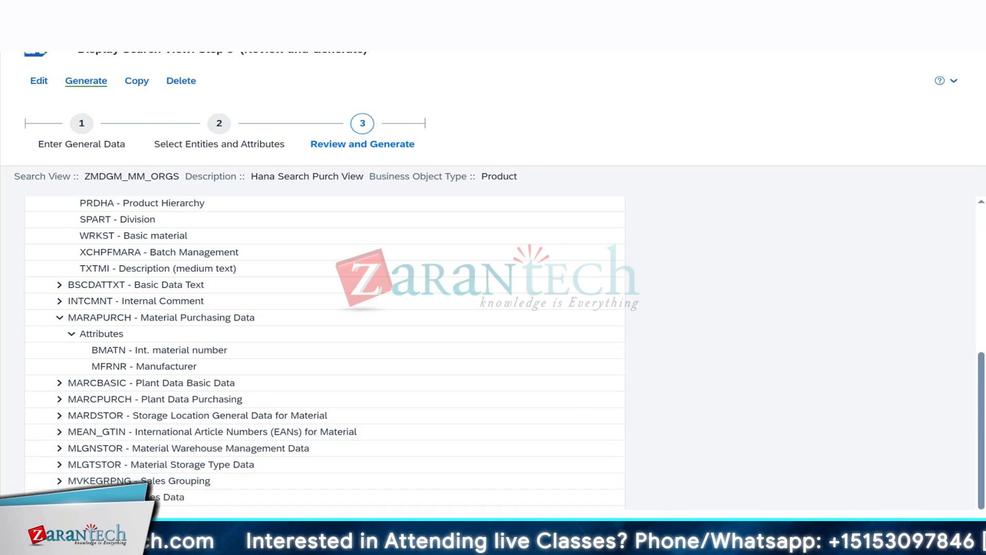
# - Refresh the MDG Search View list, select ZMDGM_MM_ORGS and widen the Description column to show its full text
pyautogui.click(429, 478)
pyautogui.moveTo(699, 534)
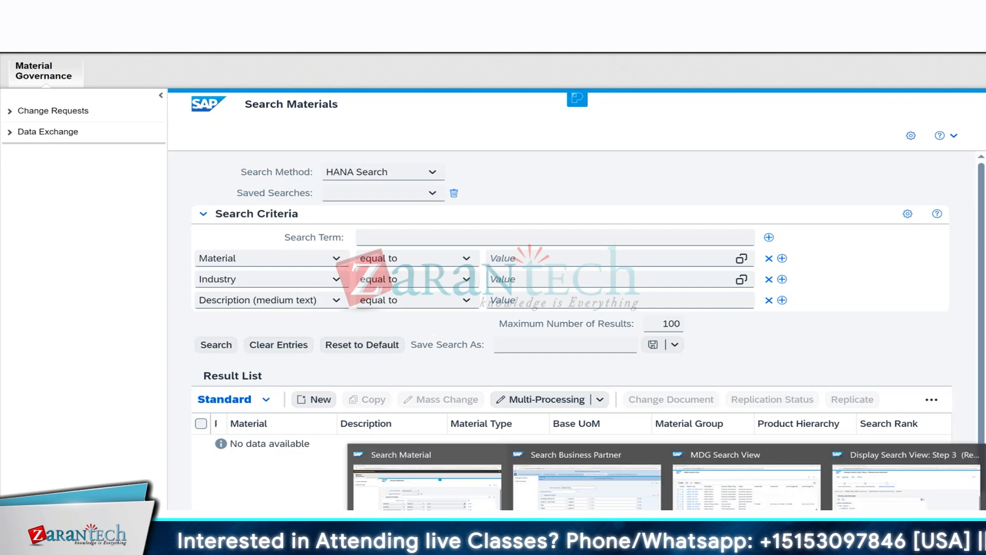
pyautogui.click(744, 475)
pyautogui.click(122, 119)
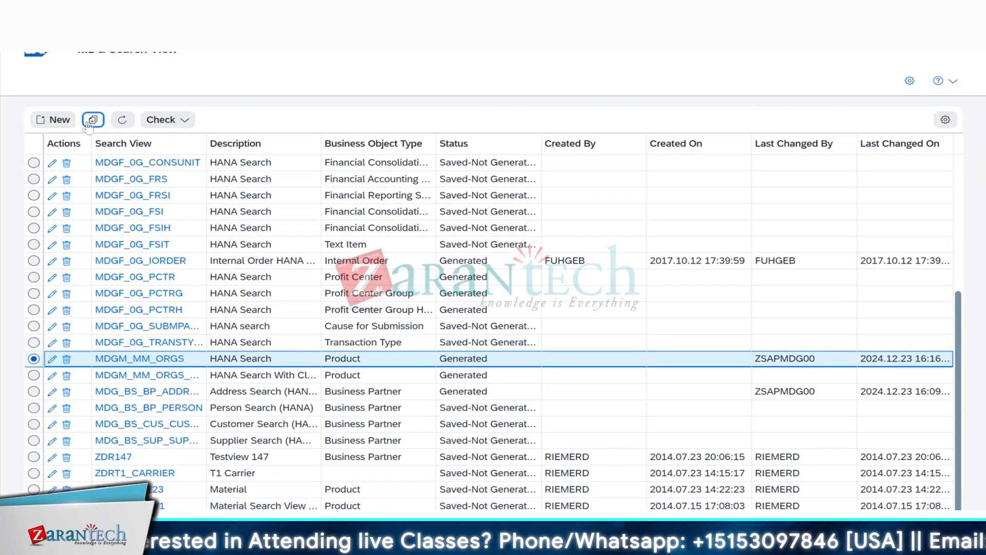
pyautogui.click(33, 457)
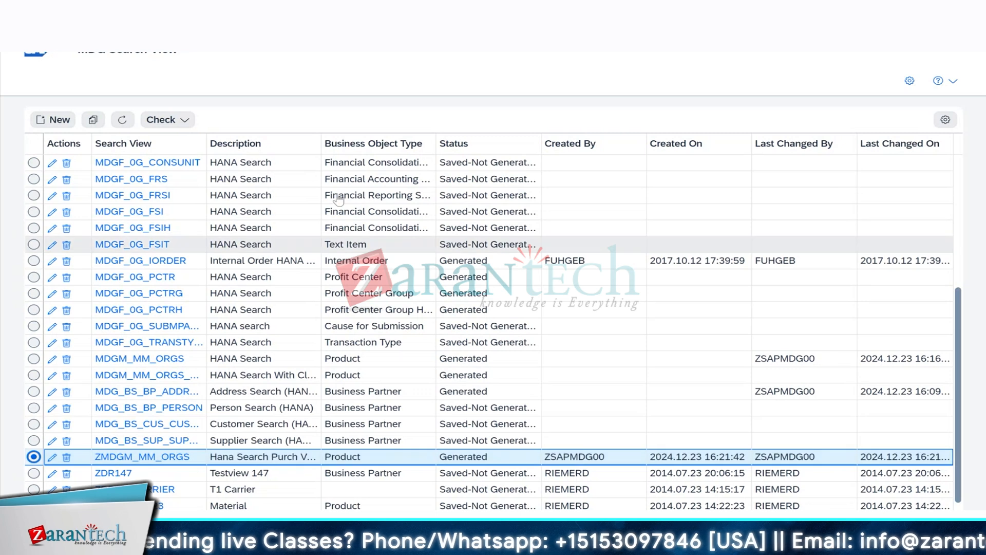
pyautogui.doubleClick(319, 143)
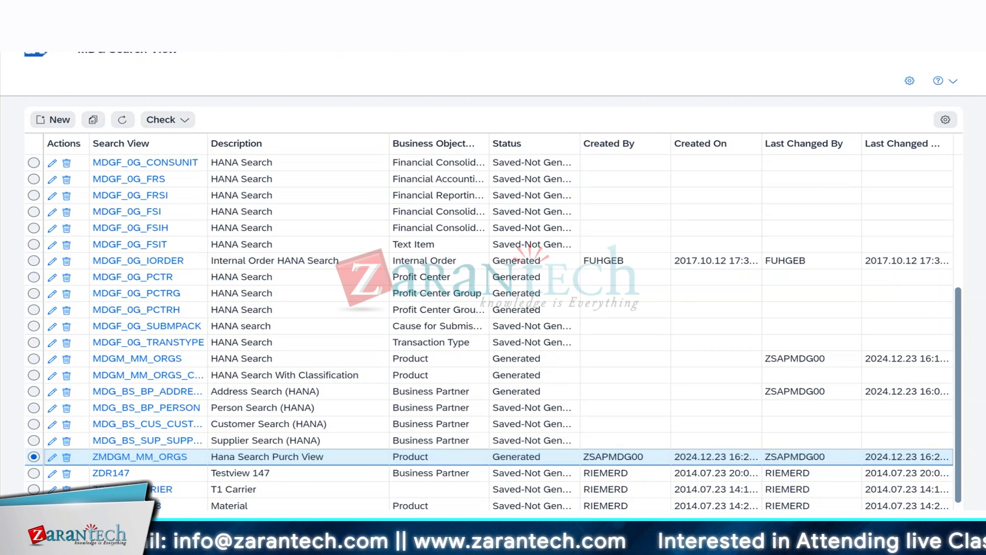
# - In Search Material, set the search method to Hana Search Purch View and examine its criteria for the newly included attributes
pyautogui.click(434, 467)
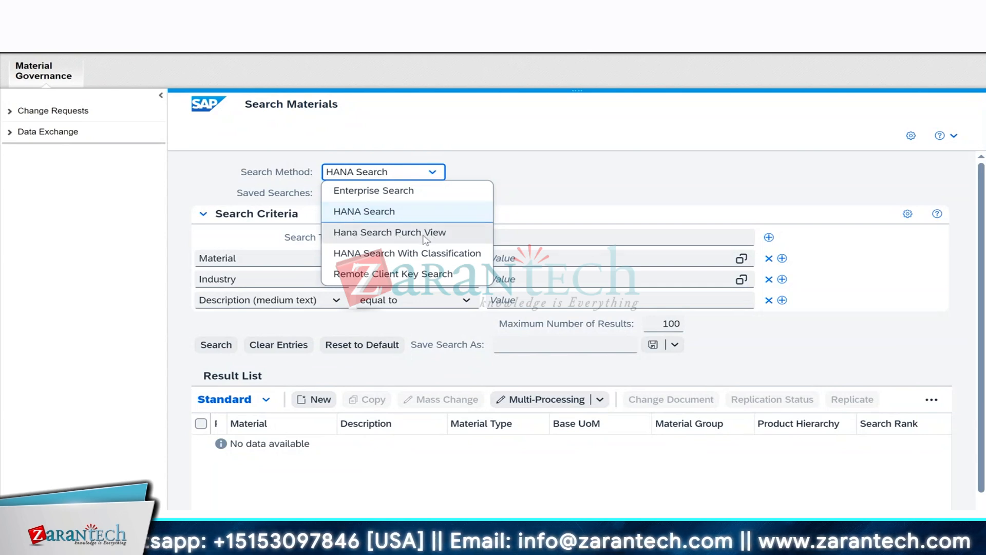
pyautogui.click(363, 232)
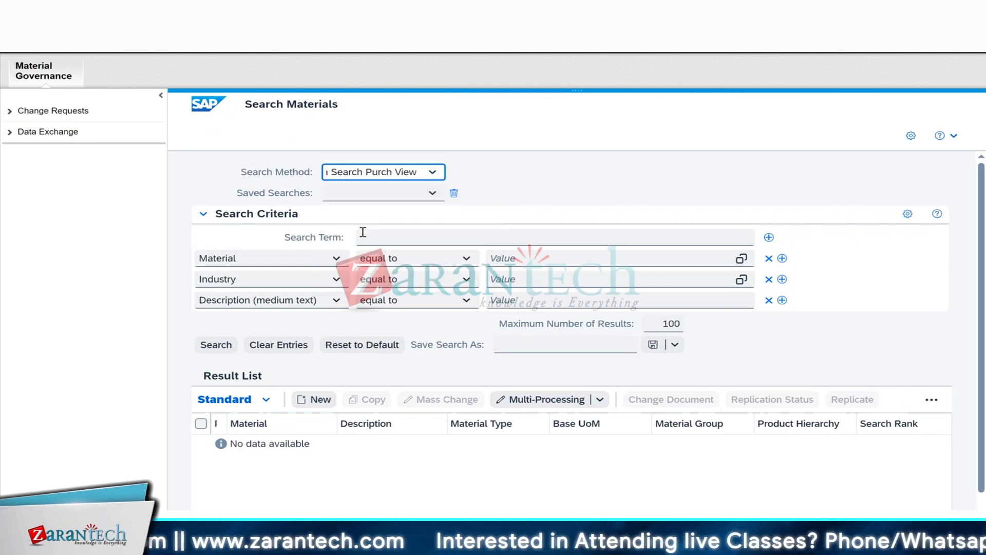
pyautogui.click(337, 259)
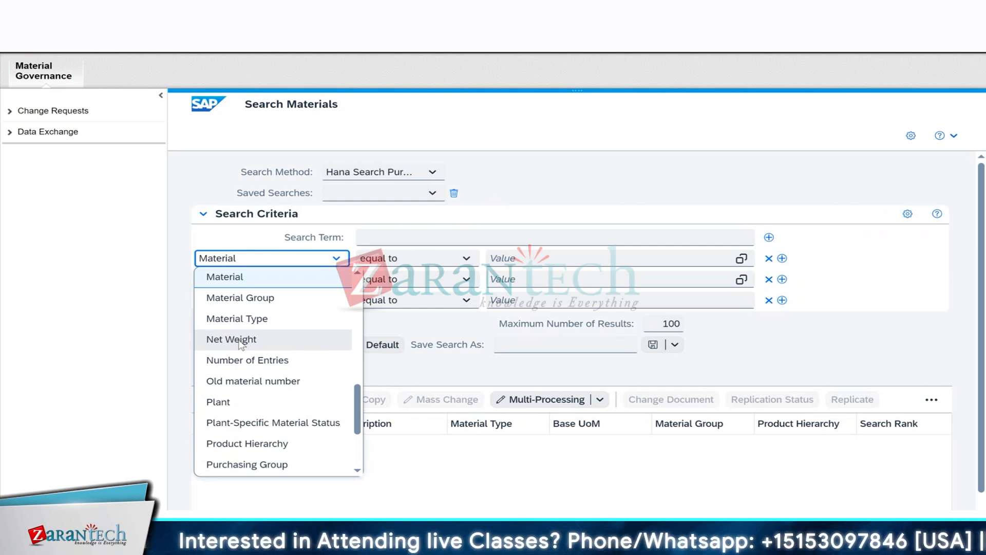
pyautogui.moveTo(356, 409); pyautogui.dragTo(352, 360)
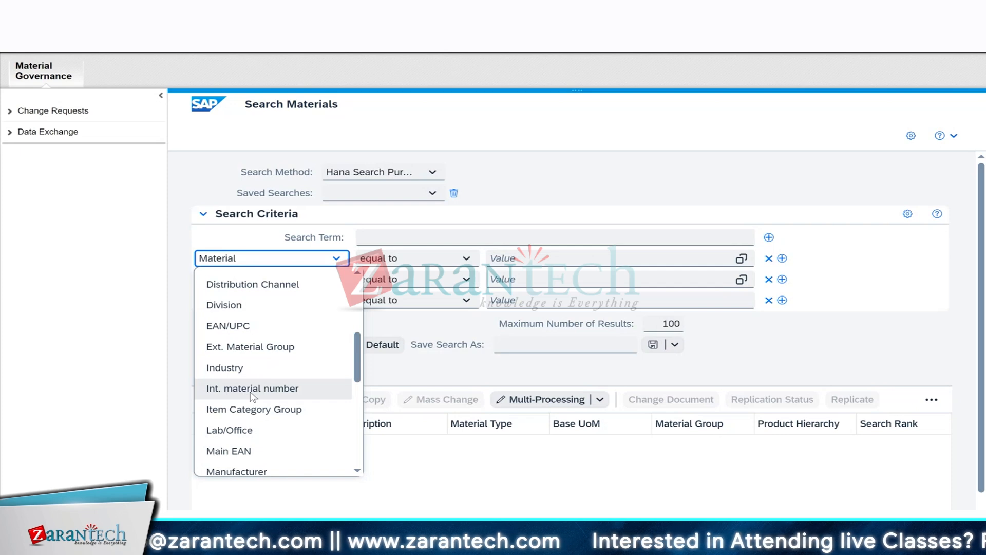
# - Look through the whole list of search criteria offered by Hana Search Purch View in the material search
pyautogui.scroll(3, 362, 360)
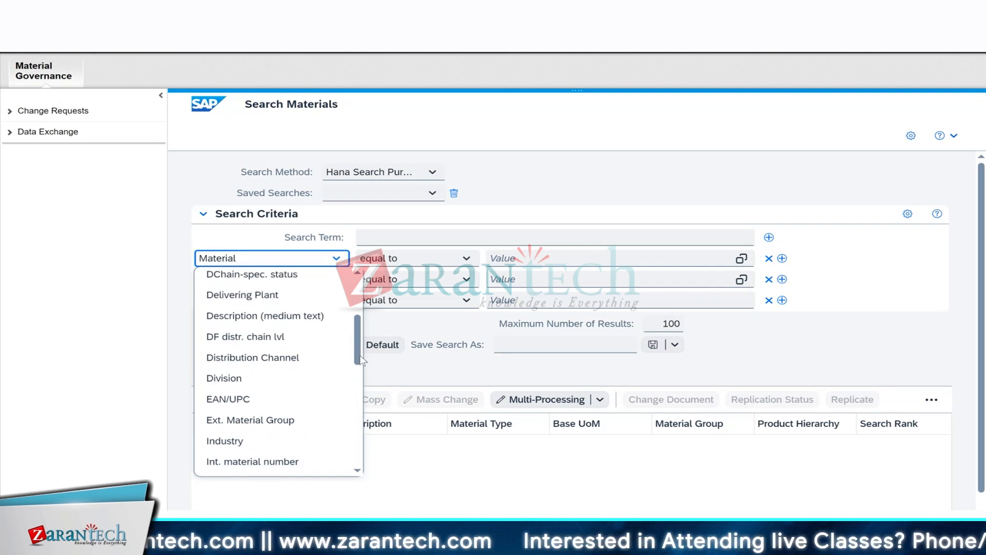
pyautogui.scroll(3, 362, 359)
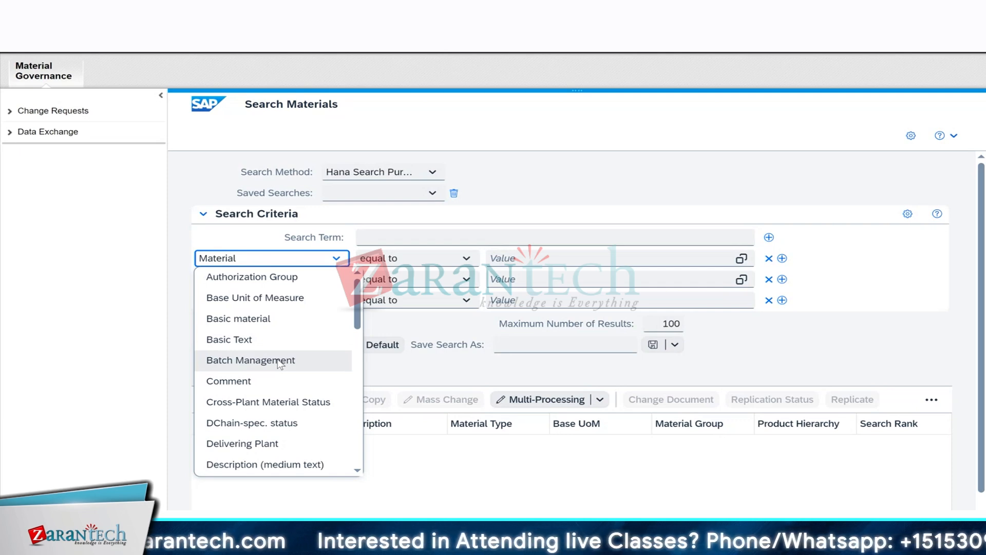
pyautogui.moveTo(358, 316); pyautogui.dragTo(352, 454)
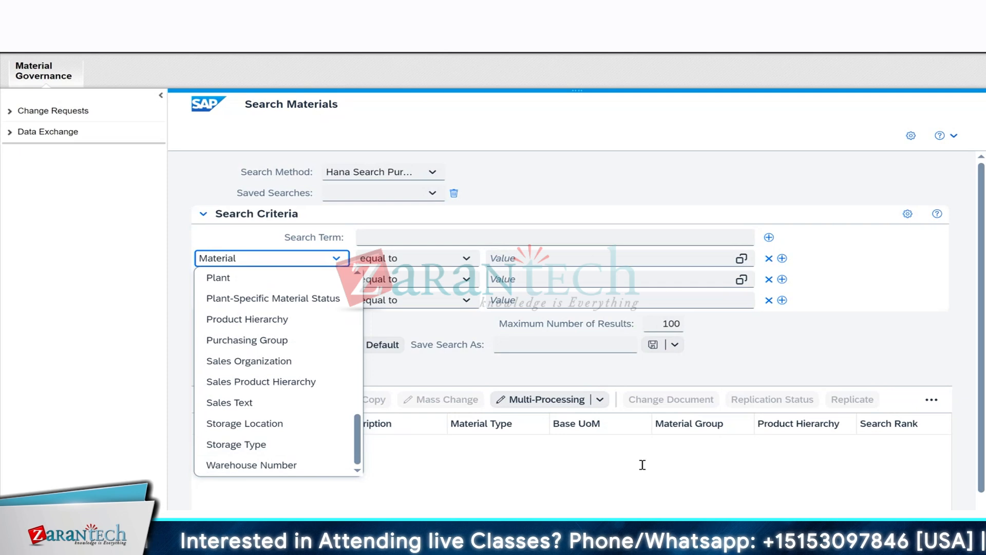
pyautogui.moveTo(668, 544)
pyautogui.click(745, 491)
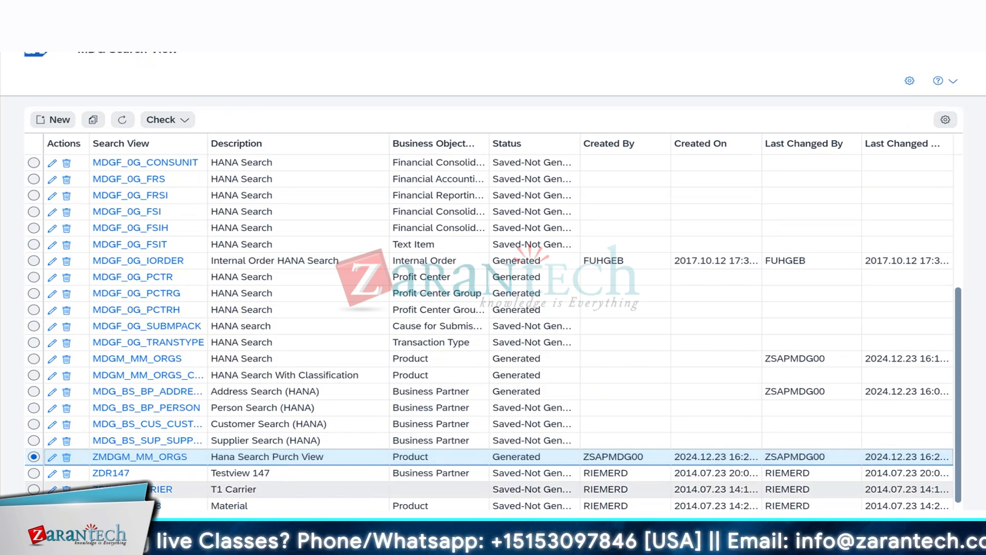
pyautogui.moveTo(668, 543)
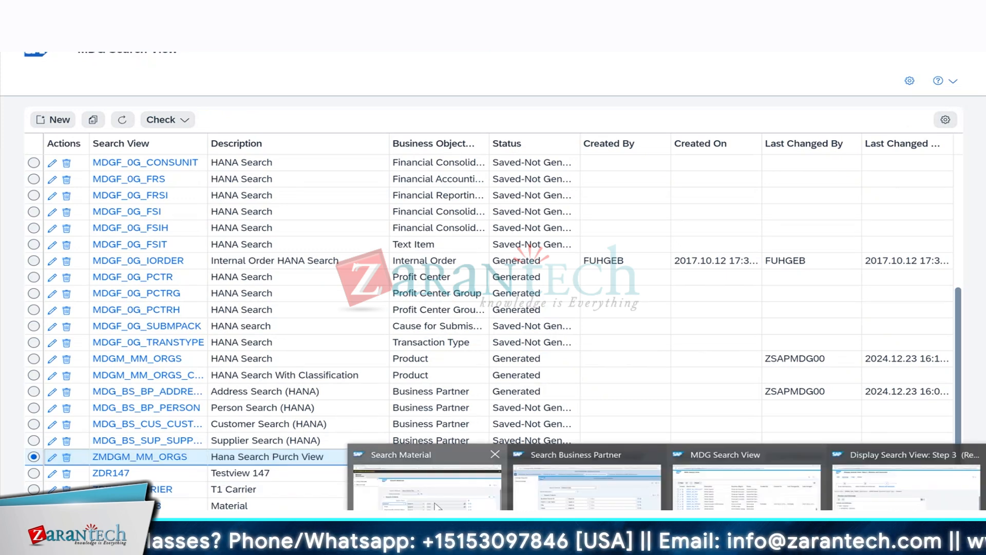
pyautogui.click(426, 486)
pyautogui.scroll(10, 256, 359)
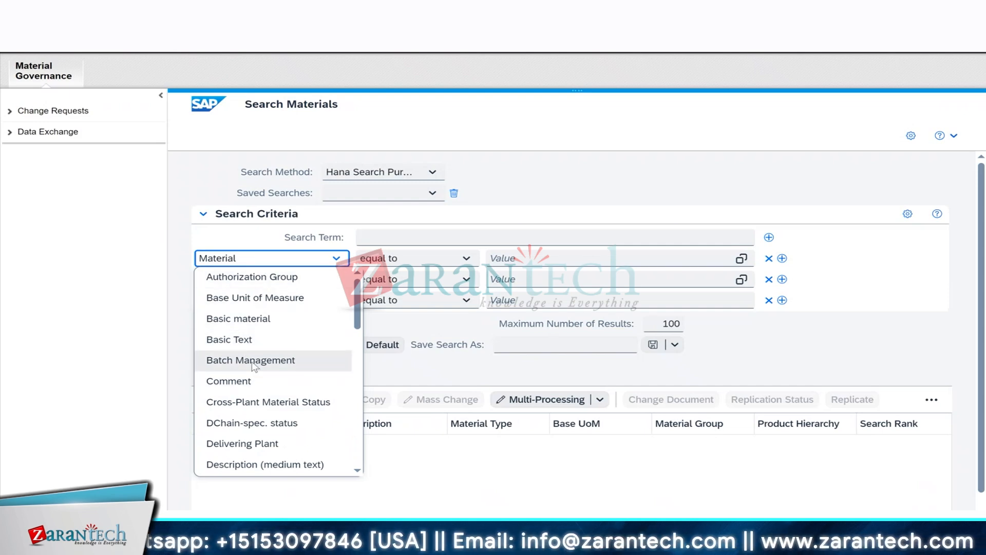
pyautogui.scroll(-10, 257, 385)
pyautogui.scroll(10, 252, 383)
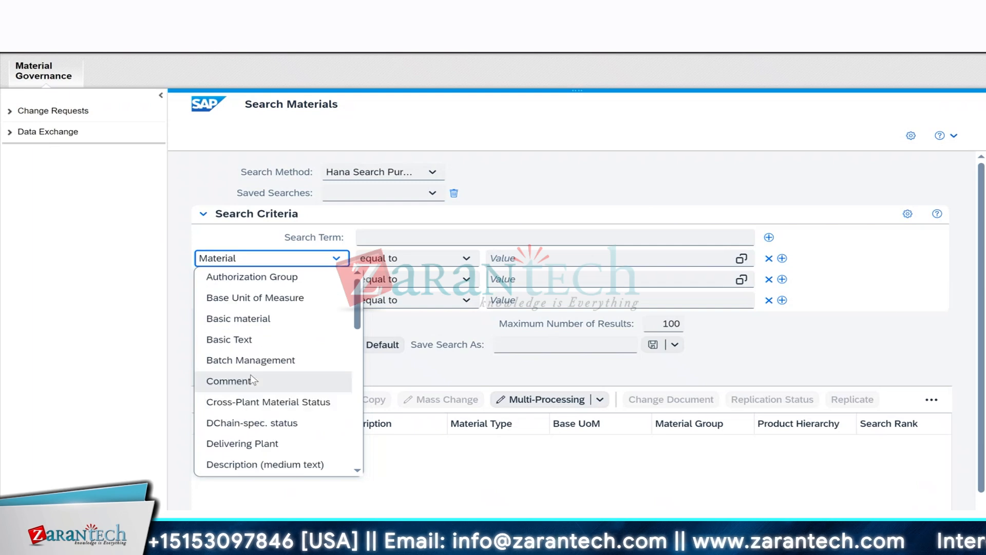
pyautogui.scroll(-10, 254, 406)
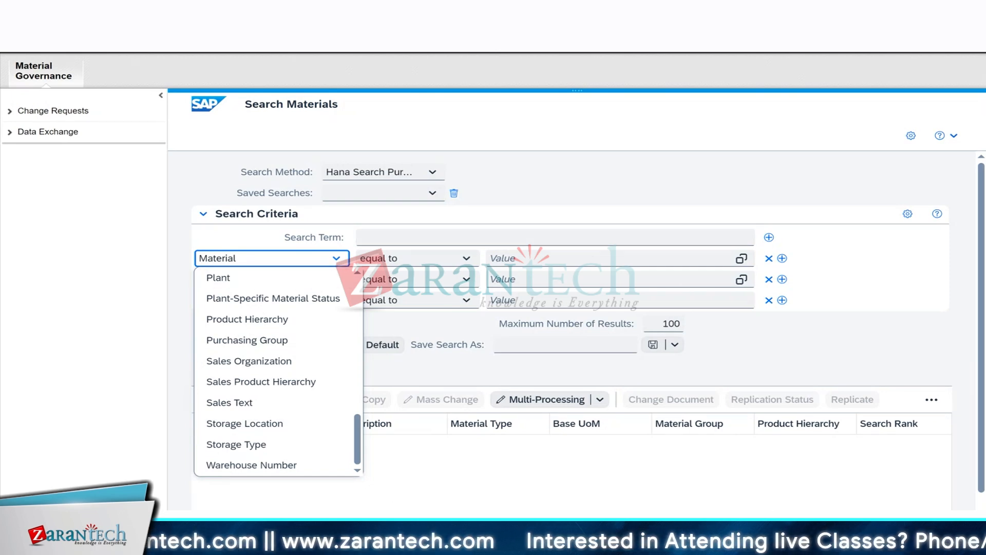
# - Leave the inactive MM data model and open Manage UI Configurations under UI Modeling in the Master Data Governance customizing
pyautogui.click(632, 545)
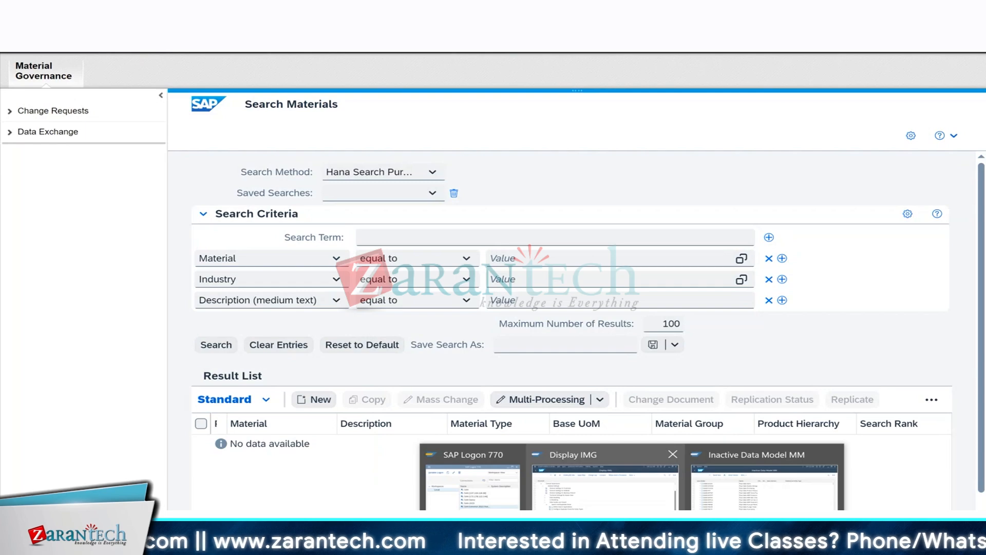
pyautogui.moveTo(605, 516)
pyautogui.click(750, 506)
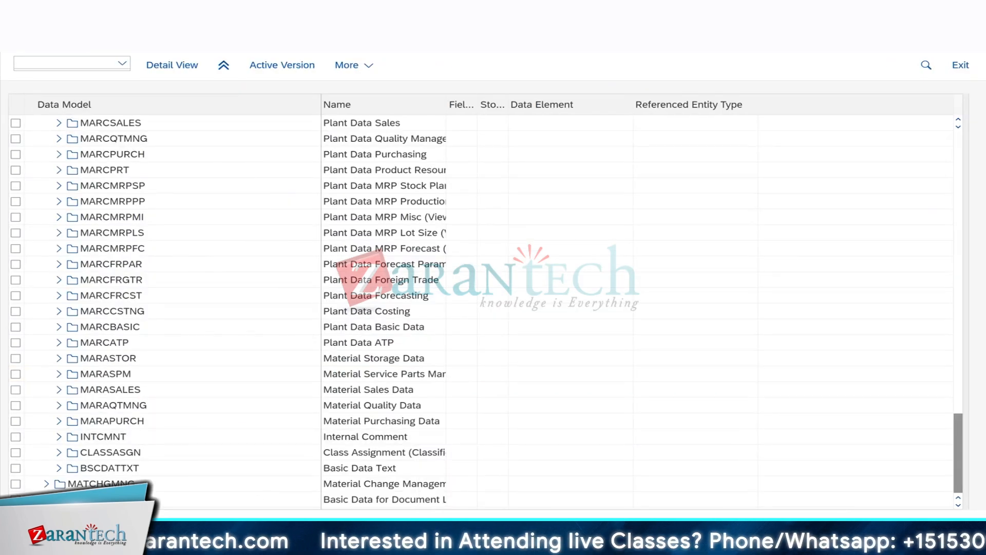
pyautogui.press('F3')
pyautogui.press('F3')
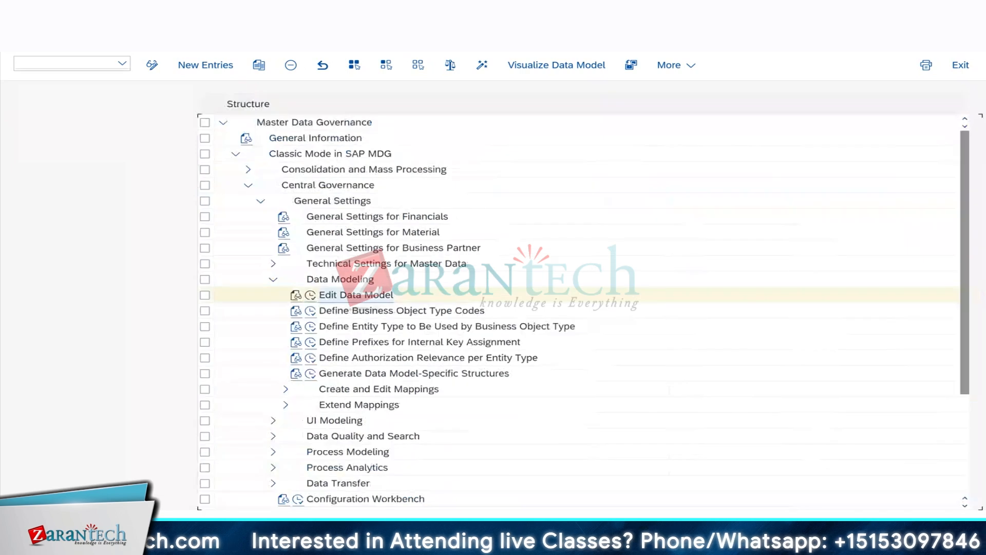
pyautogui.click(69, 205)
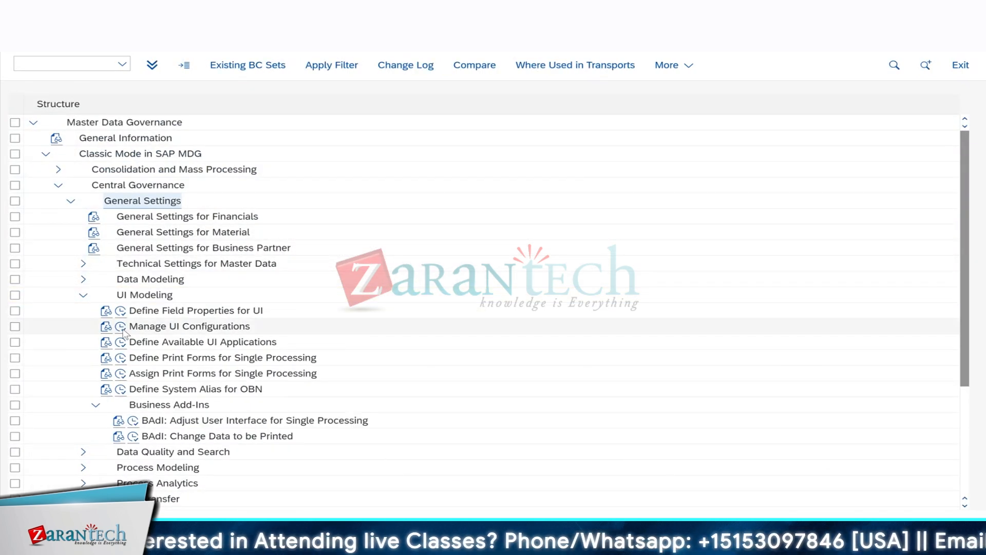
pyautogui.click(120, 327)
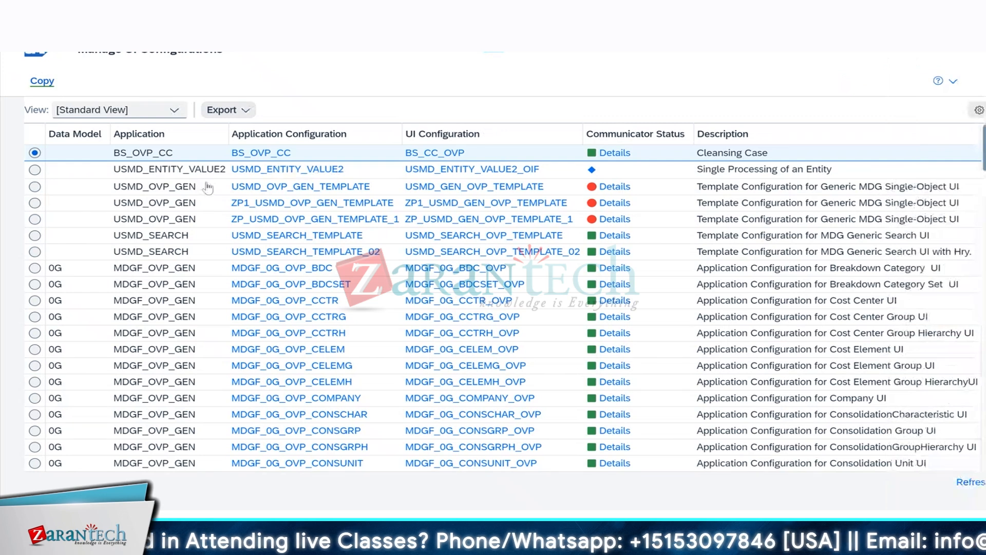
# - Select the USMD_SEARCH_TEMPLATE configuration for the generic search UI and compare it with the Search Materials screen
pyautogui.click(34, 186)
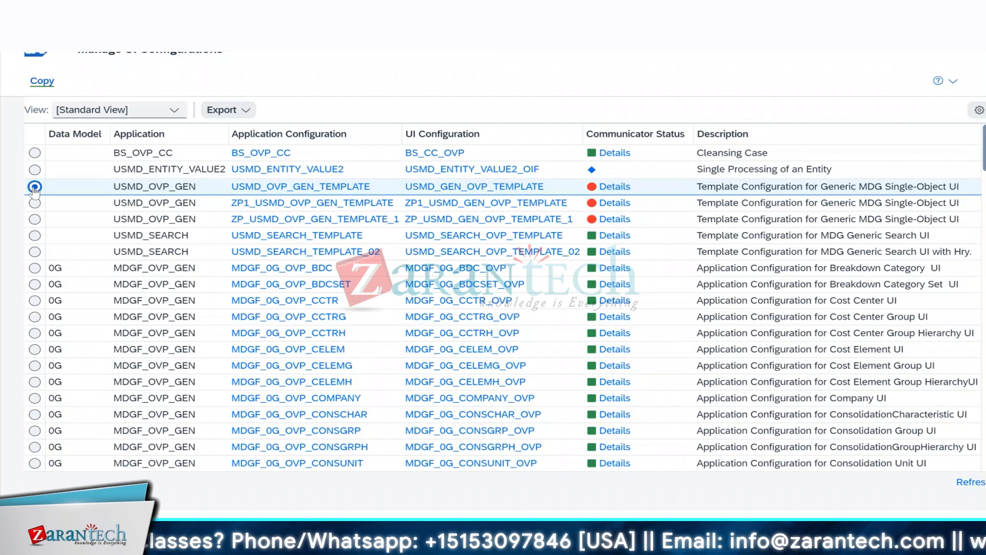
pyautogui.click(35, 235)
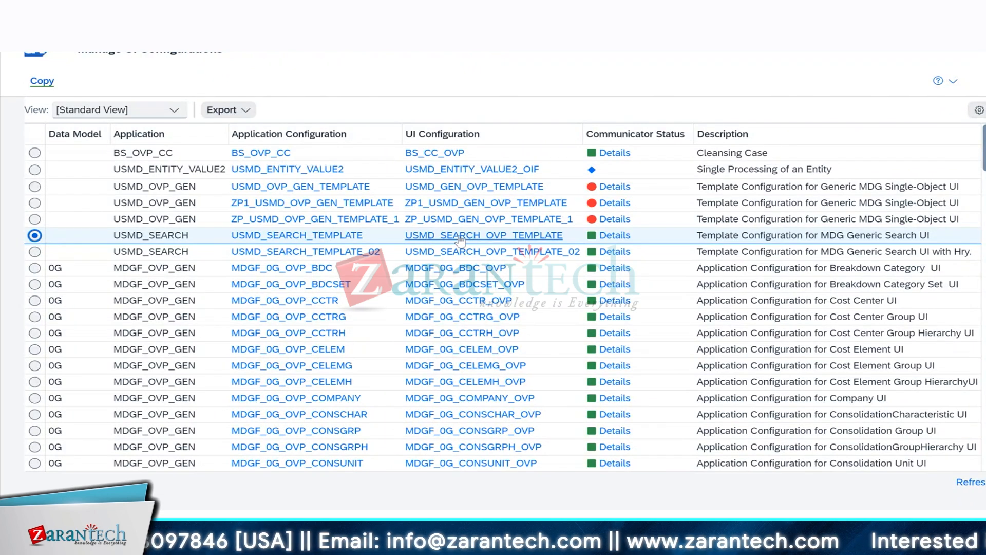
pyautogui.moveTo(596, 534)
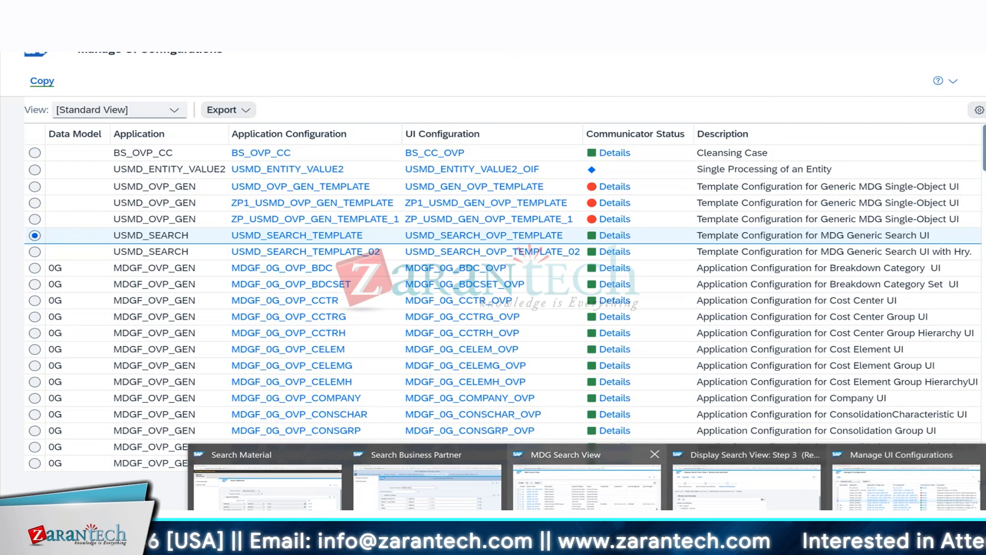
pyautogui.click(268, 480)
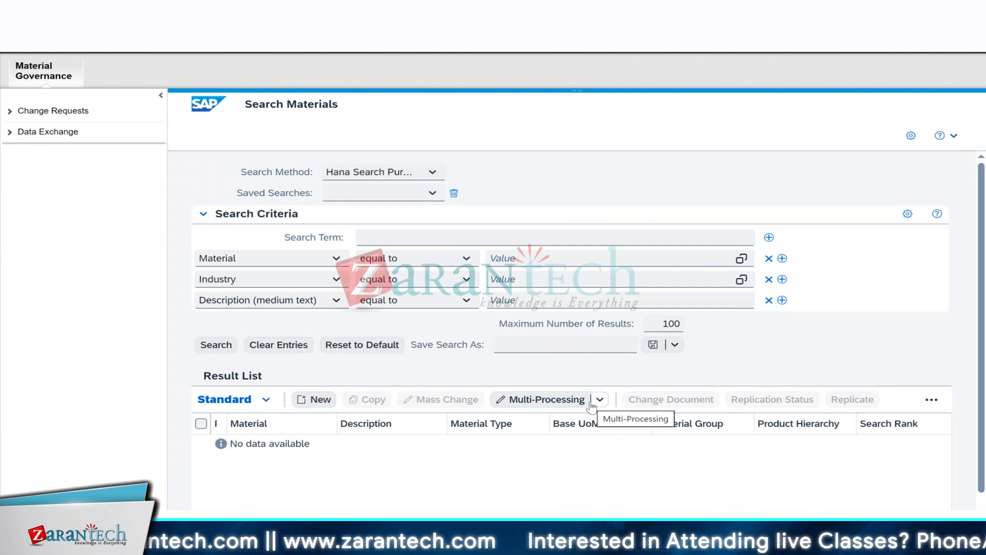
pyautogui.moveTo(587, 545)
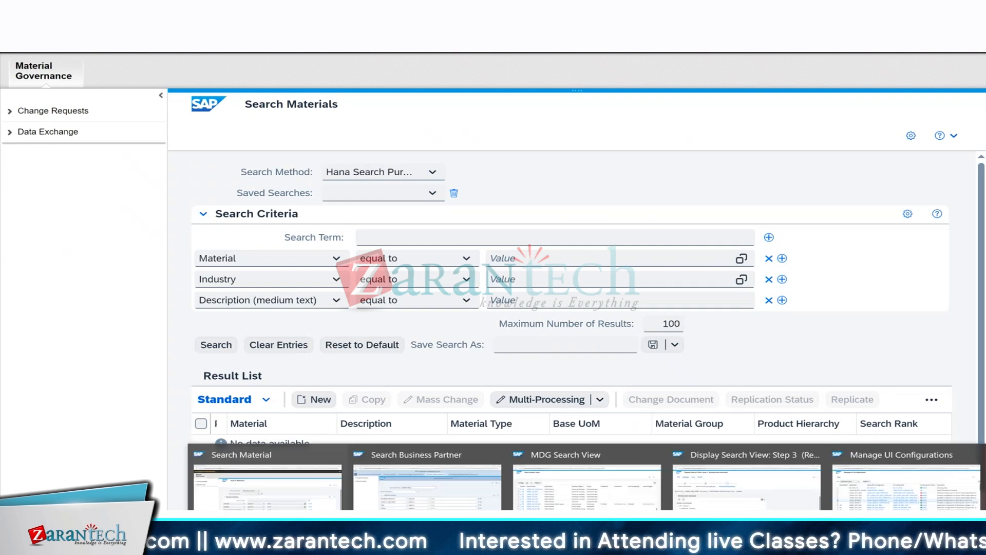
pyautogui.click(906, 483)
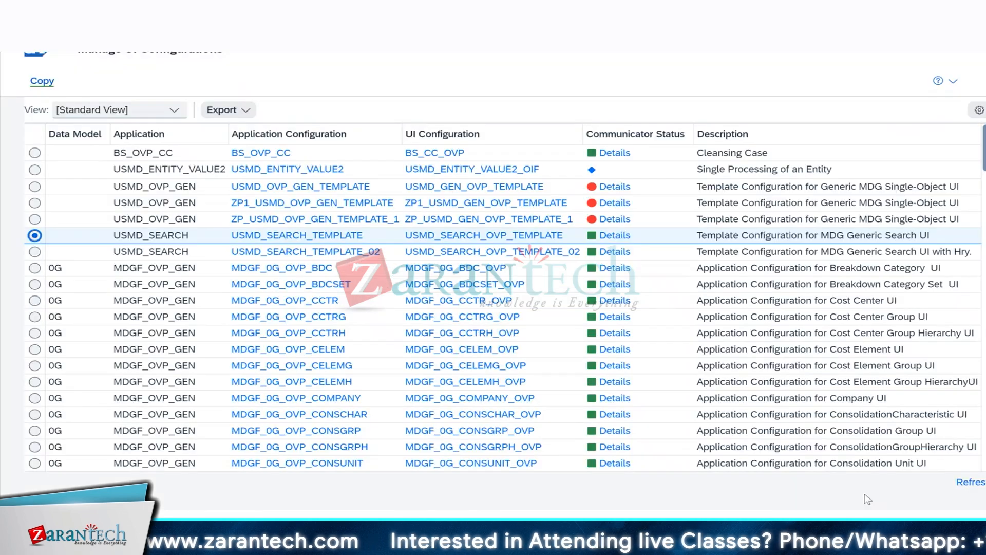
# - Display search view ZMDGM_MM_ORGS from the MDG Search View list and check its name and business object type
pyautogui.moveTo(587, 546)
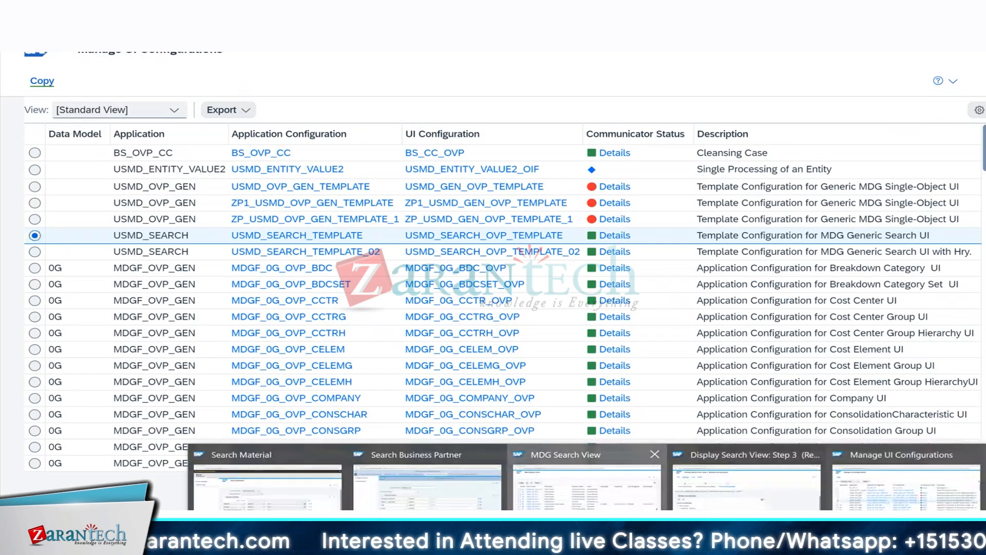
pyautogui.click(516, 464)
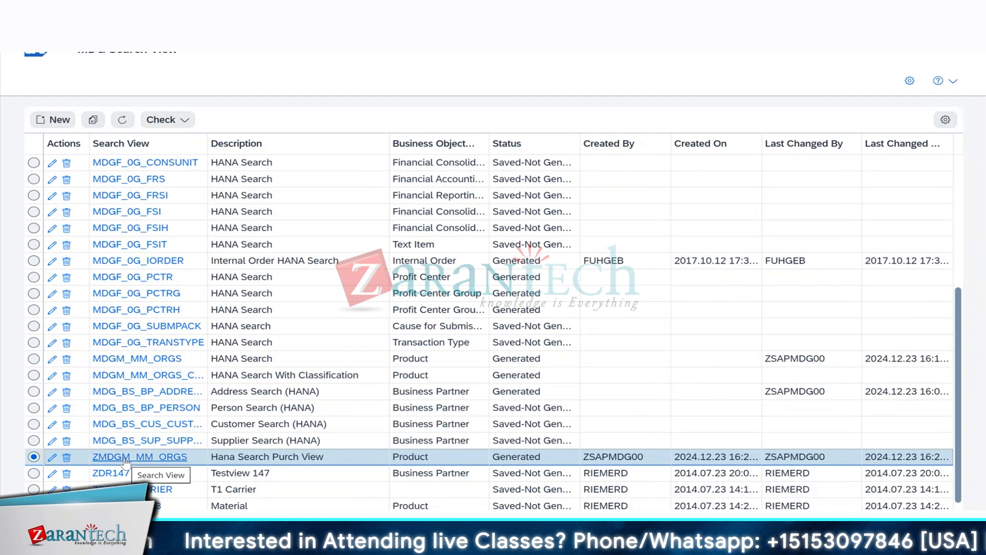
pyautogui.click(114, 457)
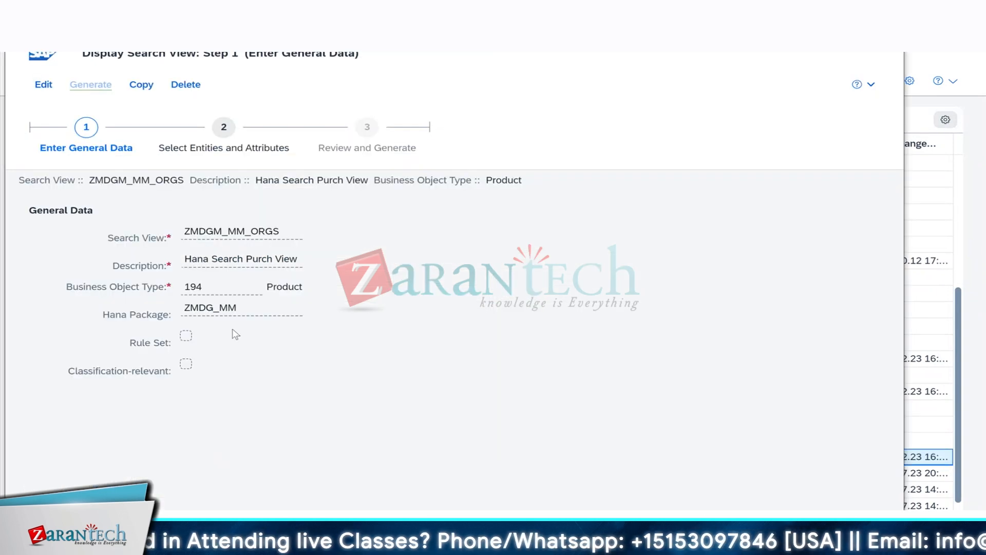
pyautogui.moveTo(211, 289); pyautogui.dragTo(179, 288)
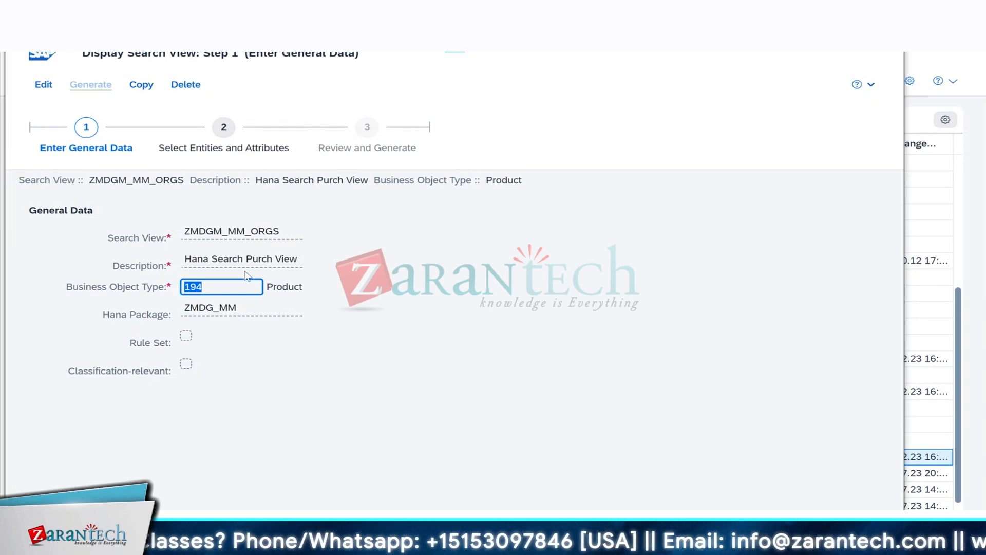
pyautogui.click(223, 290)
pyautogui.moveTo(223, 289); pyautogui.dragTo(181, 289)
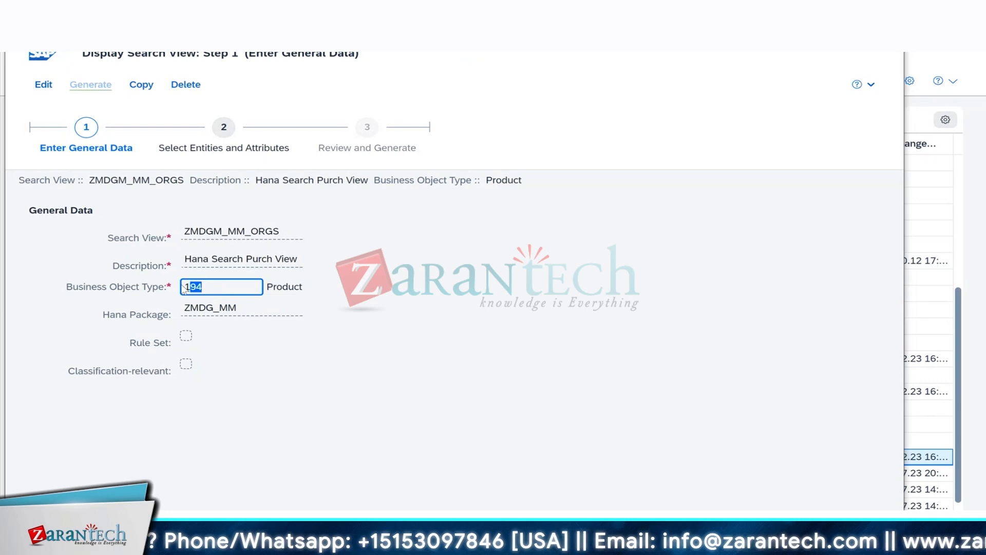
pyautogui.click(296, 236)
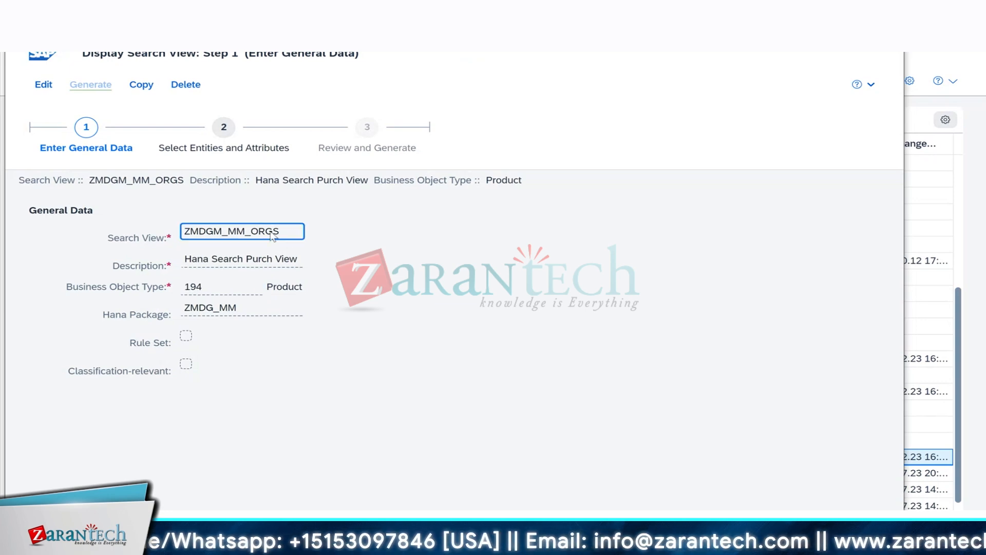
pyautogui.moveTo(273, 236); pyautogui.dragTo(160, 236)
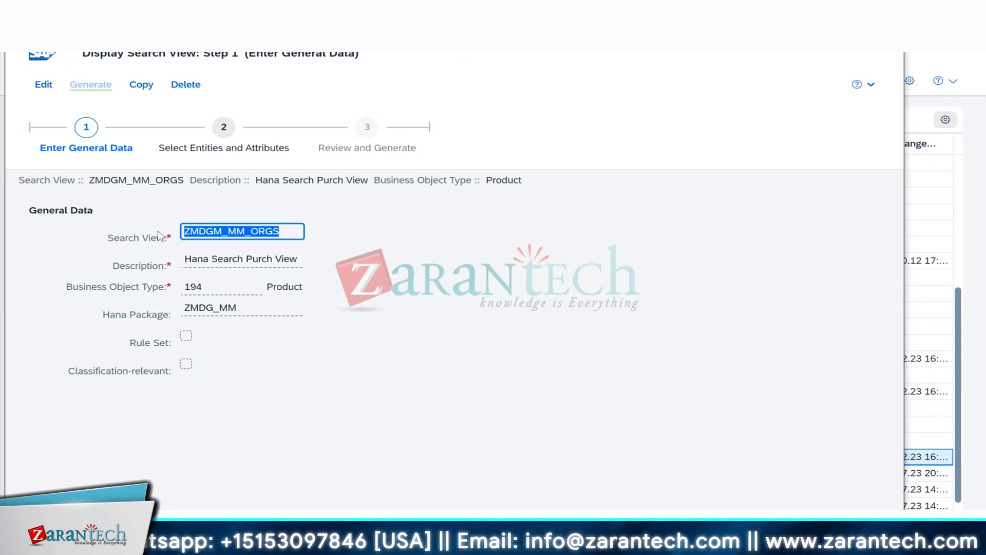
pyautogui.click(219, 289)
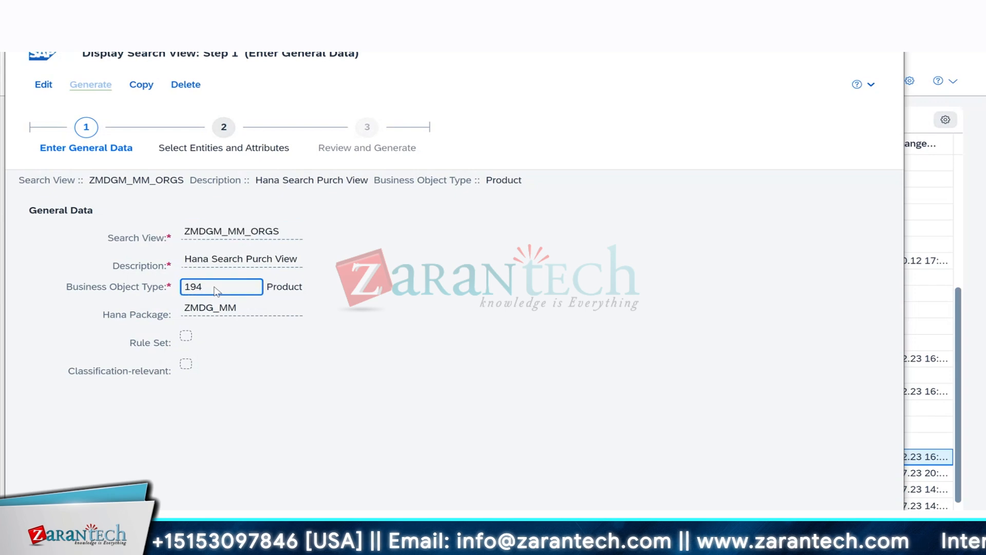
pyautogui.moveTo(218, 290); pyautogui.dragTo(180, 291)
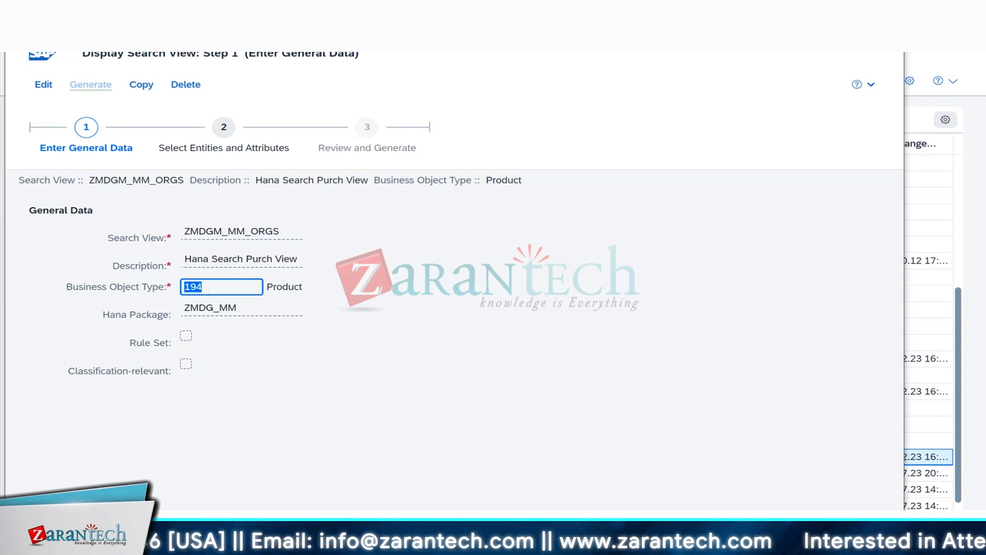
# - Review the Search Materials screen again and return to the Manage UI Configurations list
pyautogui.moveTo(719, 534)
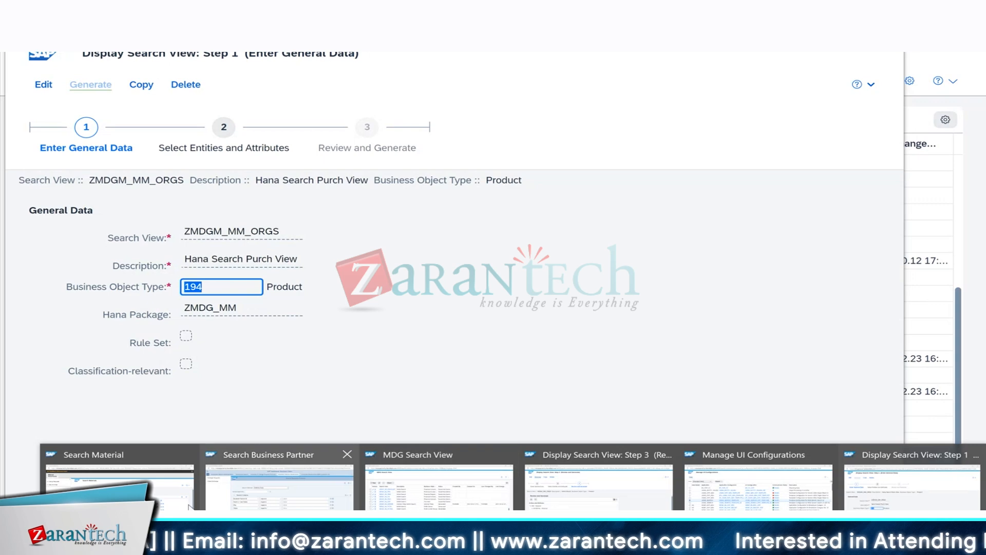
pyautogui.click(149, 474)
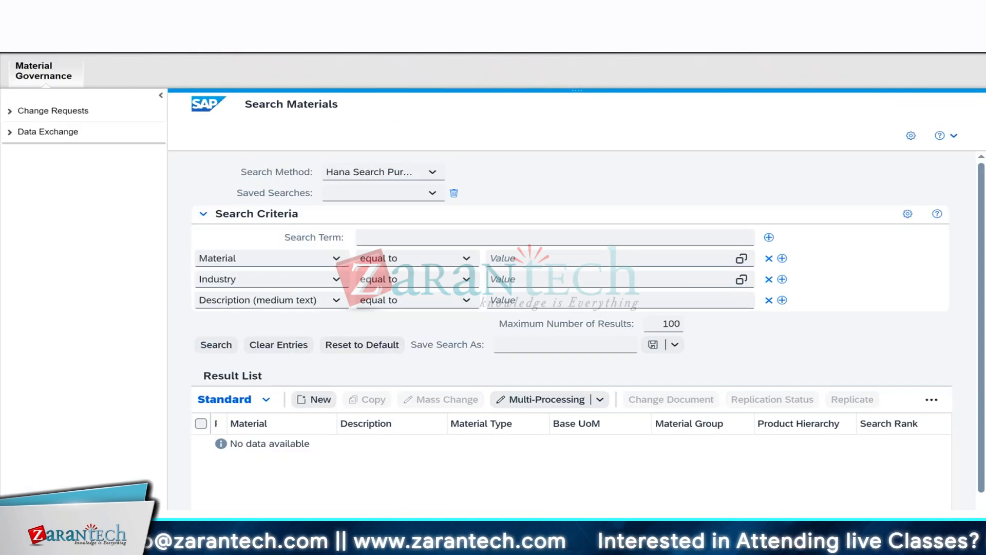
pyautogui.moveTo(519, 534)
pyautogui.click(758, 483)
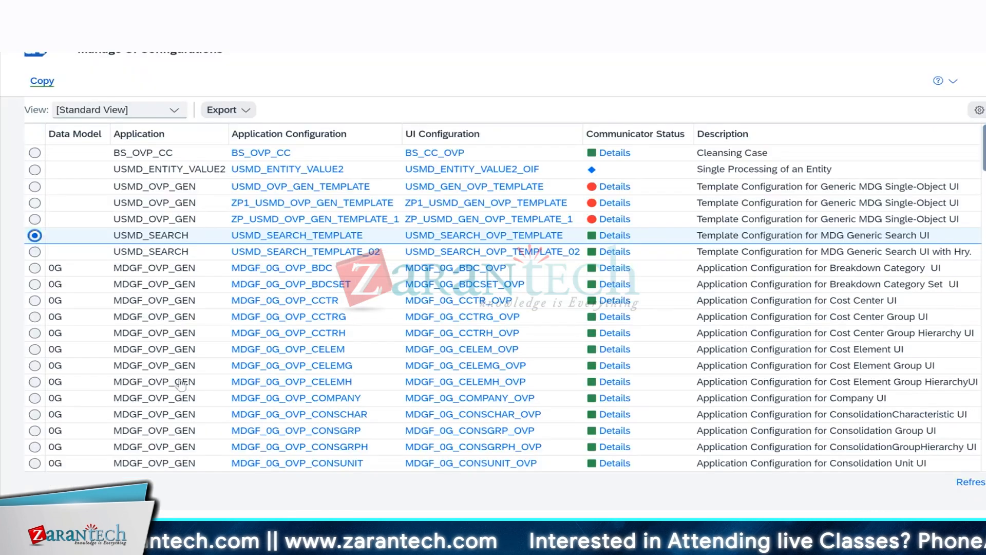
# - Display the address search view MDG_BS_BP_ADDRESS from the MDG Search View list and check its business object type
pyautogui.click(439, 485)
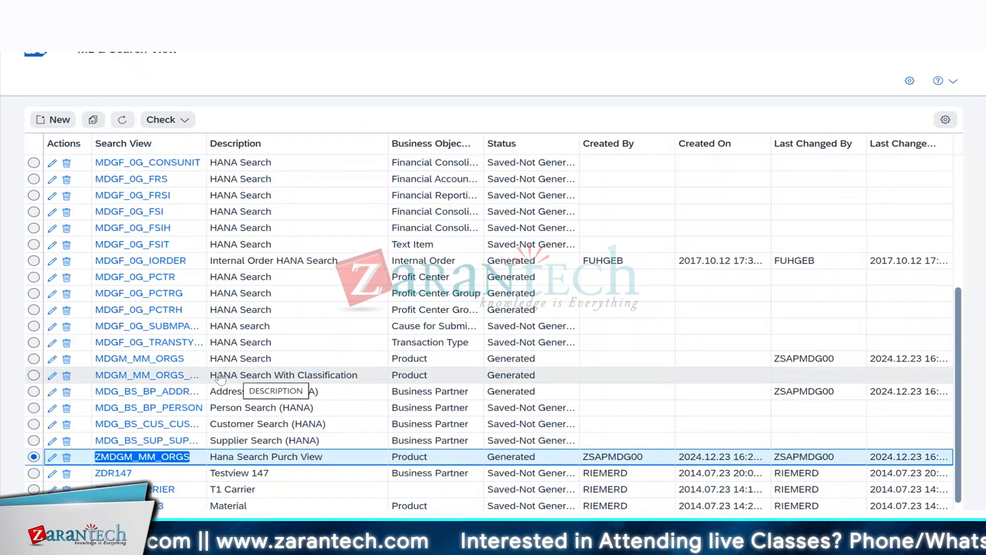
pyautogui.click(36, 392)
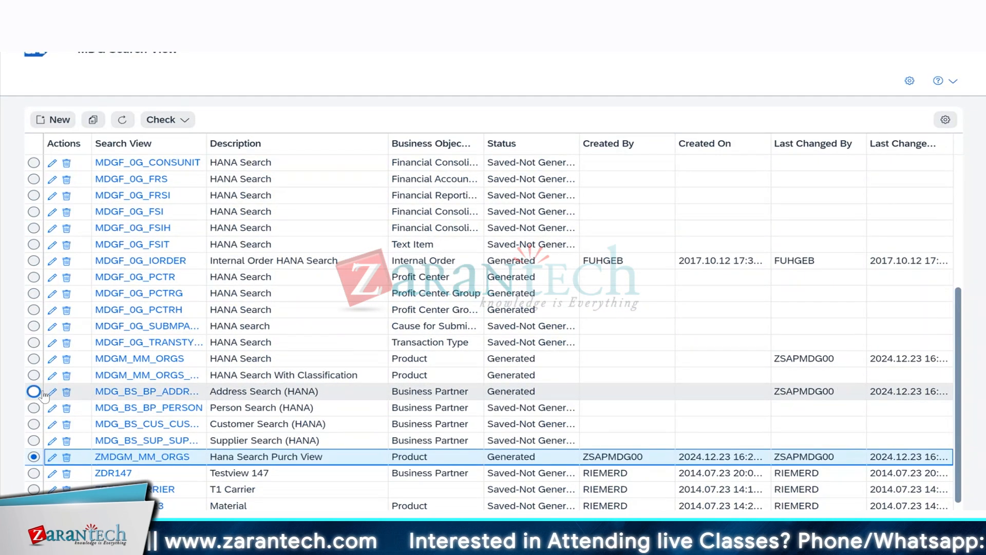
pyautogui.click(138, 394)
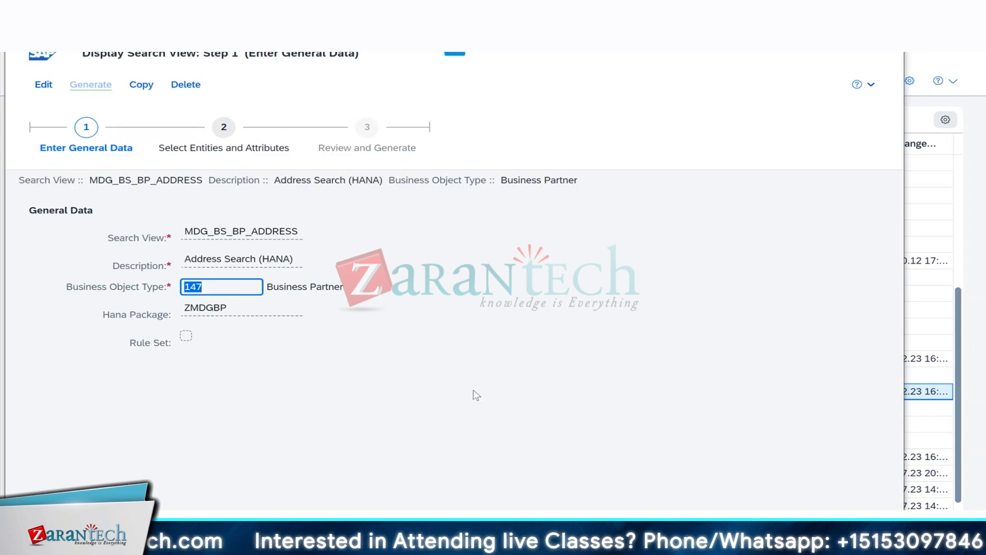
pyautogui.click(462, 529)
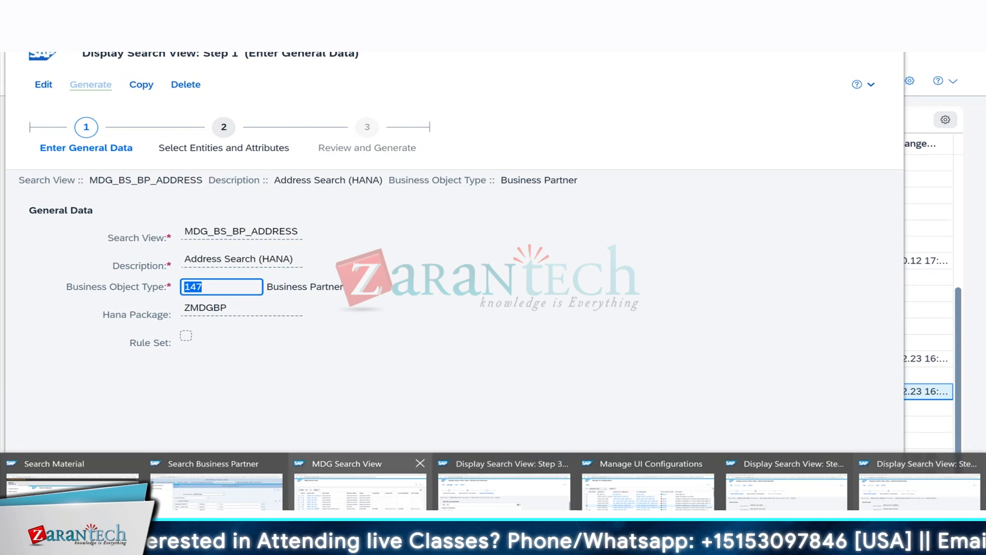
# - Compare the Search Business Partners screen with the USMD_OVP_GEN_TEMPLATE and USMD_SEARCH_TEMPLATE entries in Manage UI Configurations
pyautogui.click(267, 478)
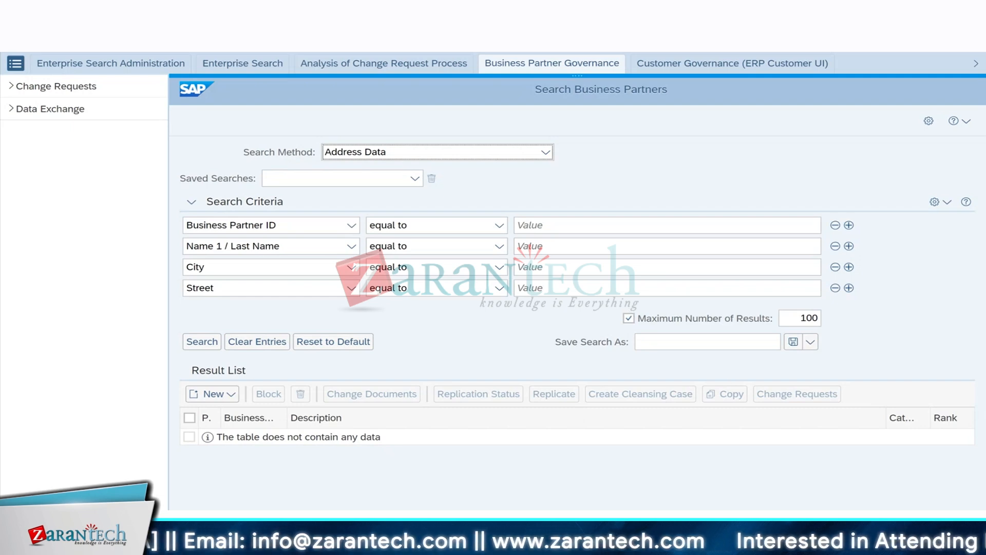
pyautogui.moveTo(462, 549)
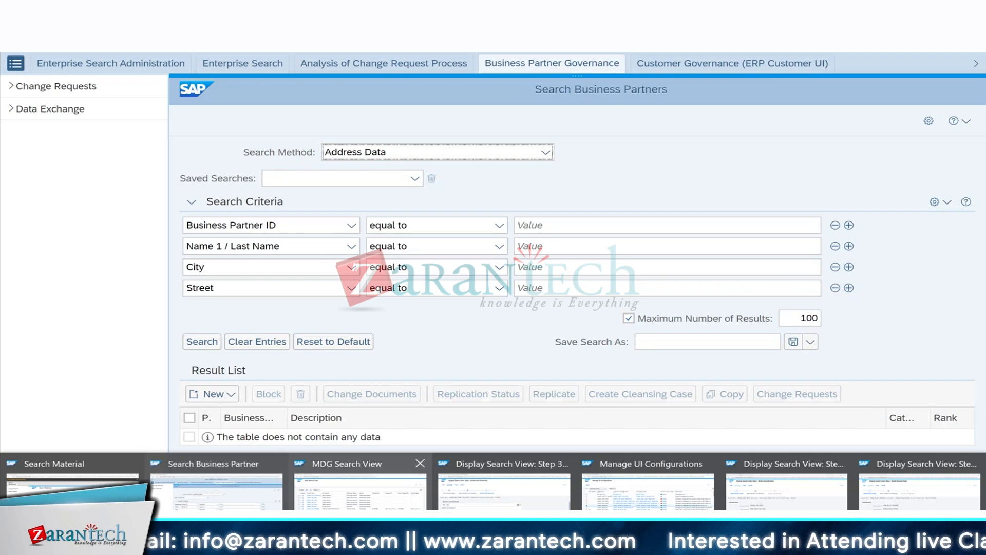
pyautogui.click(647, 490)
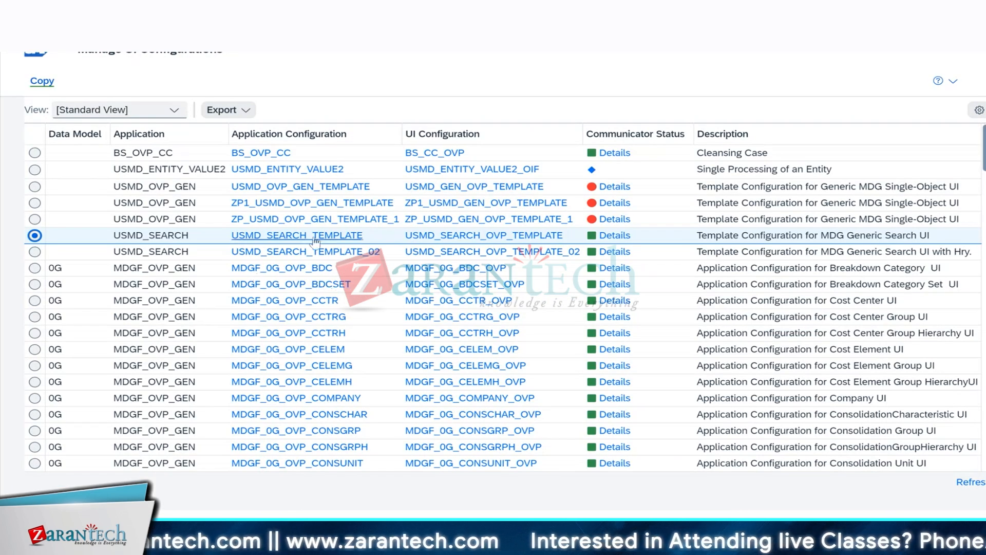
pyautogui.click(35, 186)
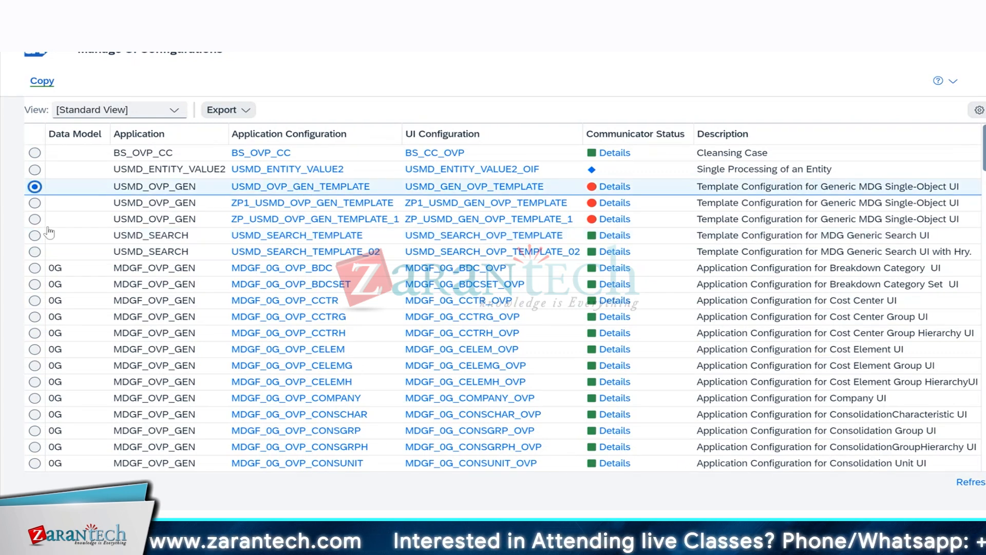
pyautogui.click(34, 236)
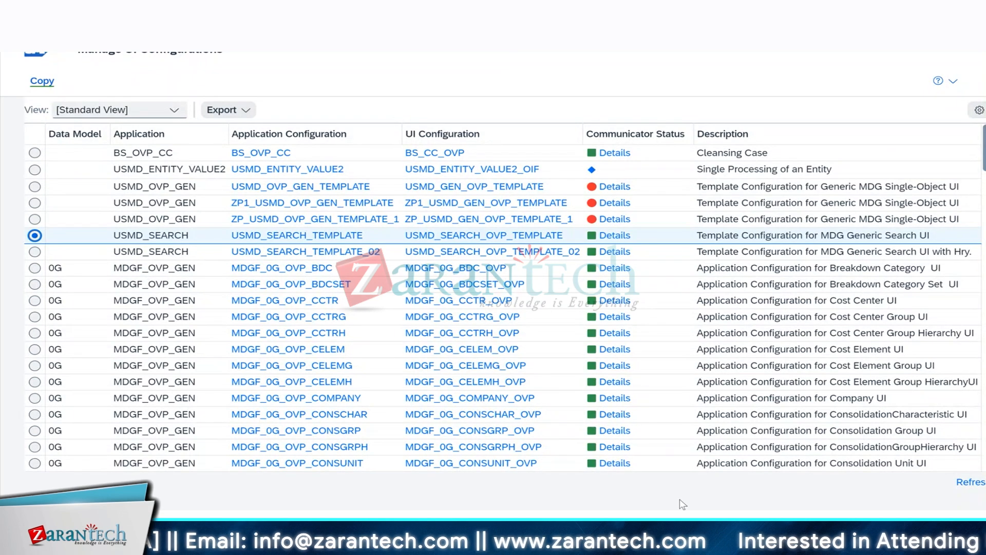
# - Review the MDG Search View list and the Search Business Partners screen, and show the search methods offered on Search Materials
pyautogui.click(360, 550)
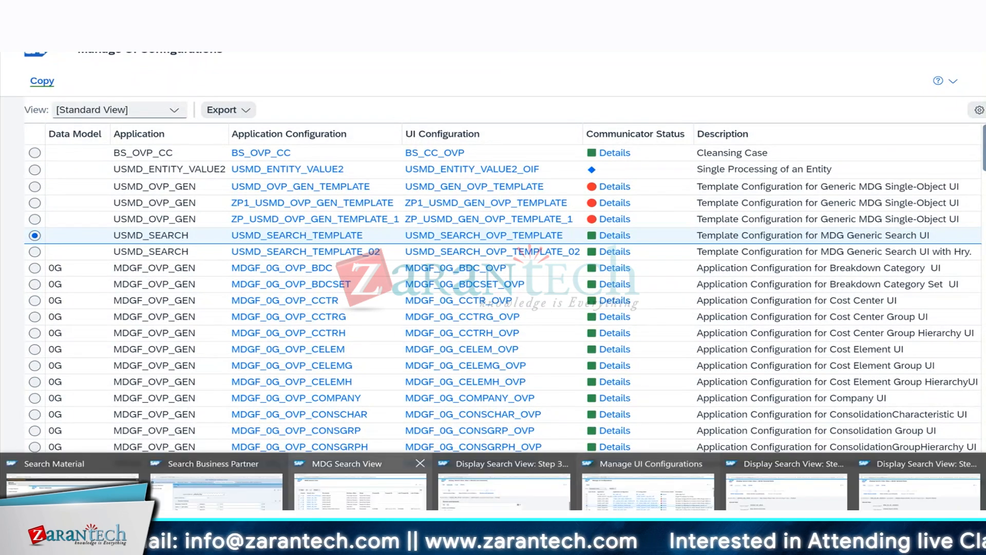
pyautogui.click(360, 486)
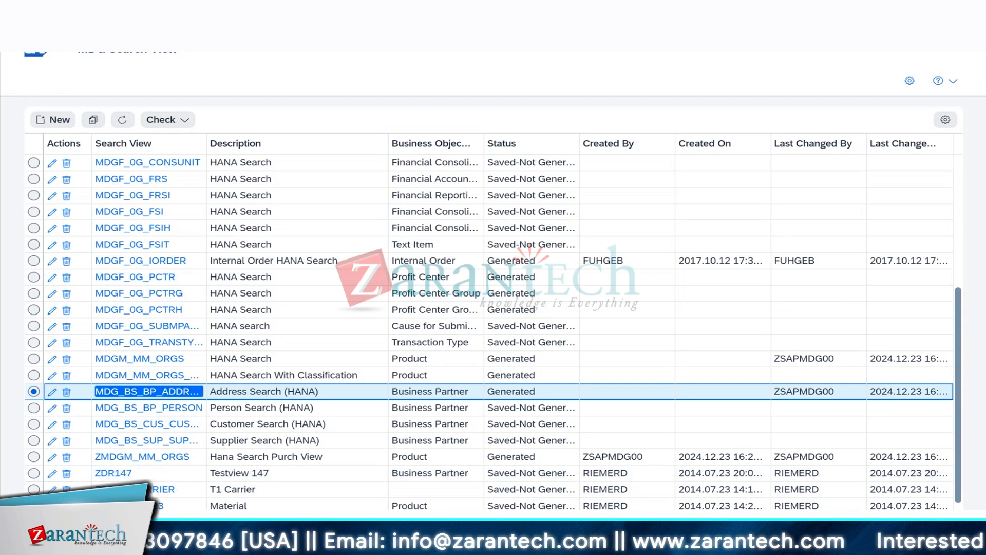
pyautogui.click(360, 541)
pyautogui.click(216, 486)
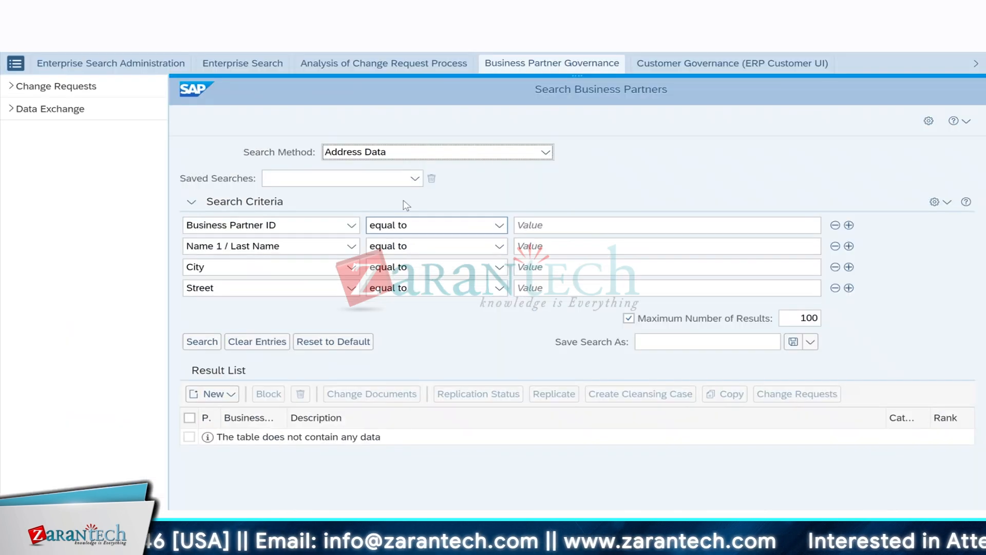
pyautogui.click(360, 540)
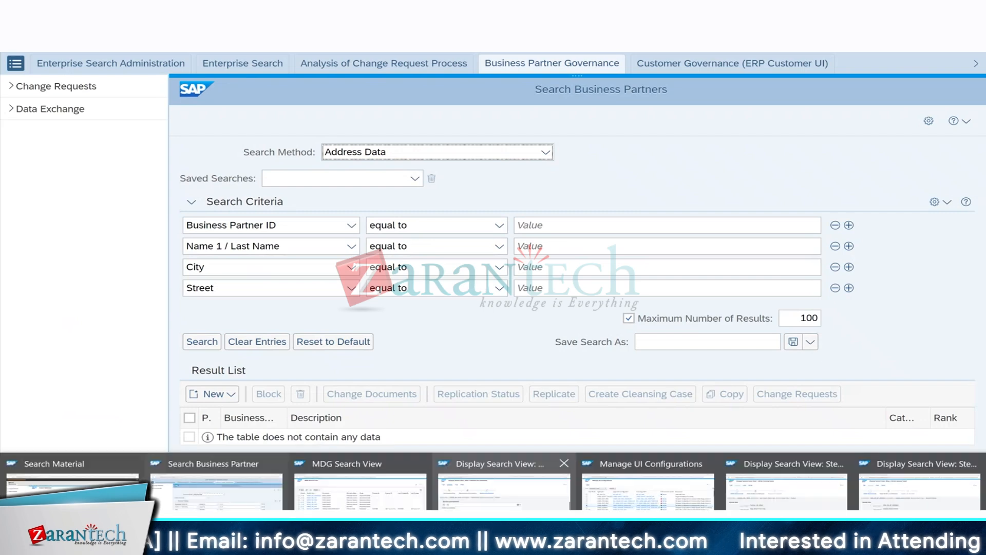
pyautogui.click(97, 483)
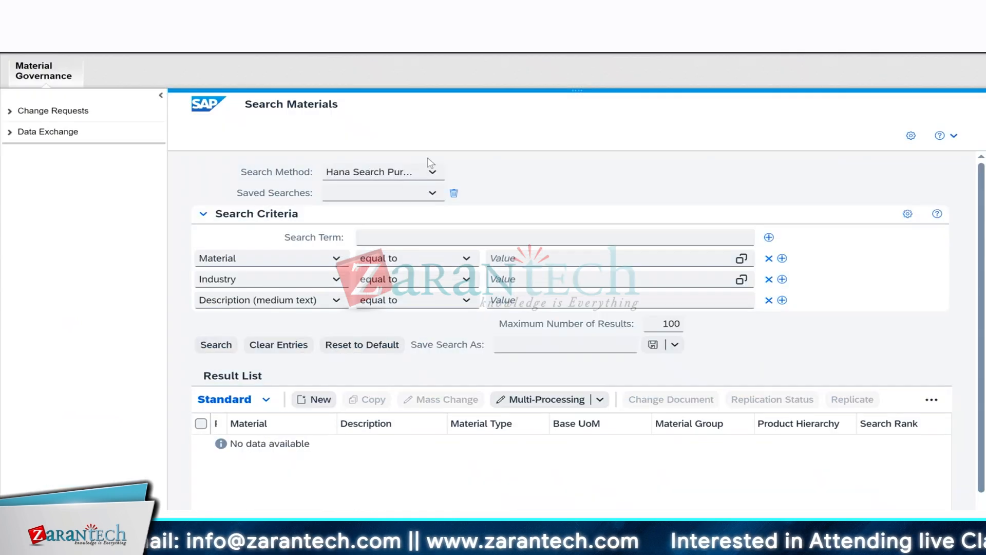
pyautogui.click(432, 172)
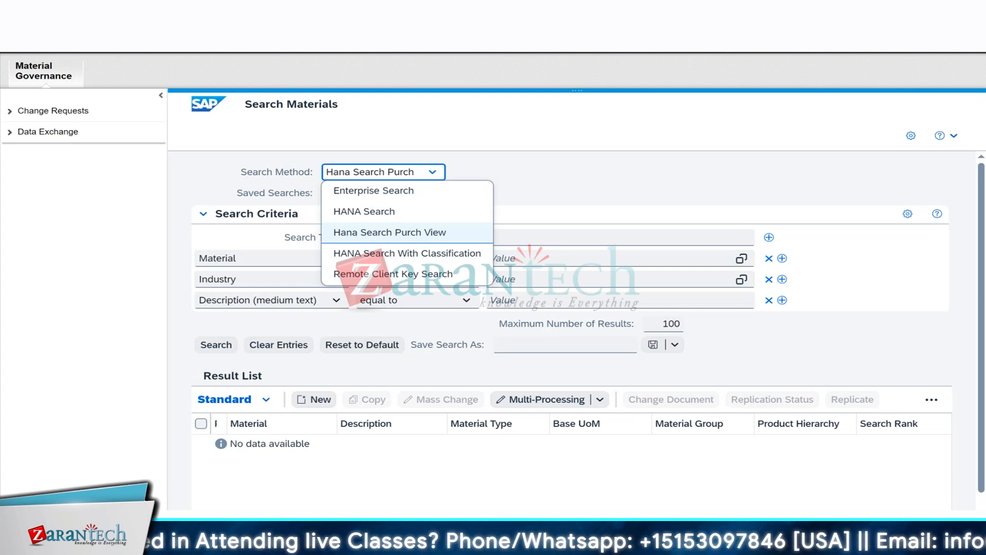
# - Switch to the Display IMG window and compare its Create Search View activity with the Search Materials screen
pyautogui.moveTo(632, 544)
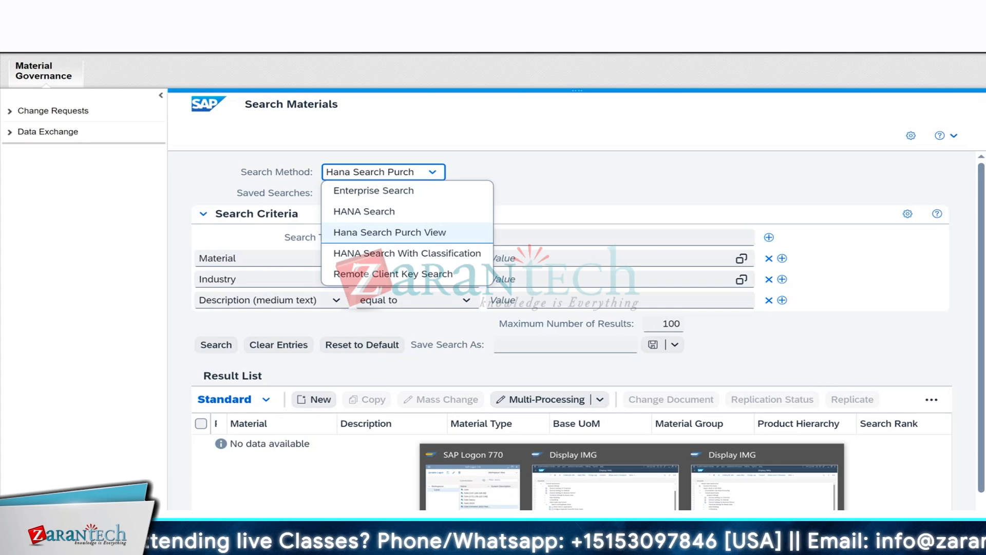
pyautogui.click(605, 486)
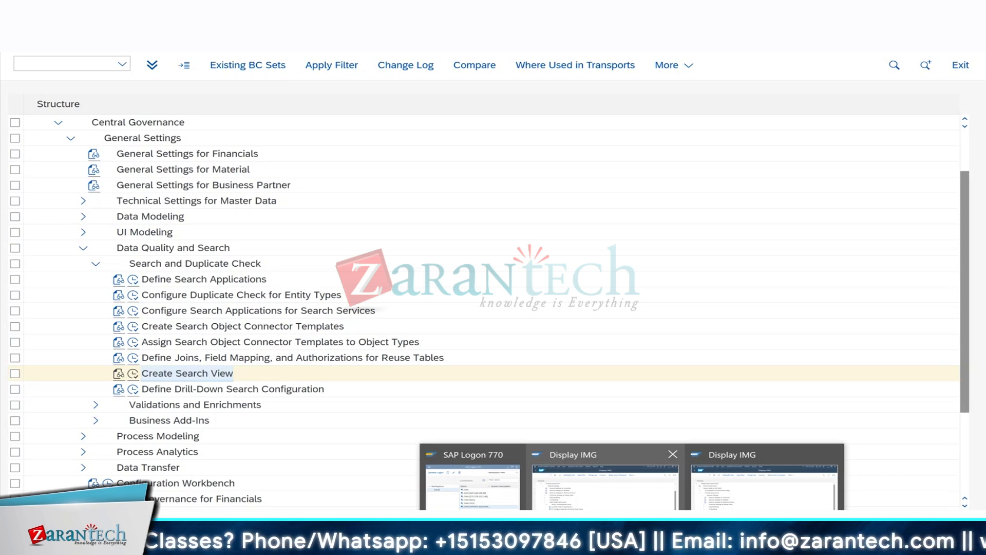
pyautogui.click(597, 505)
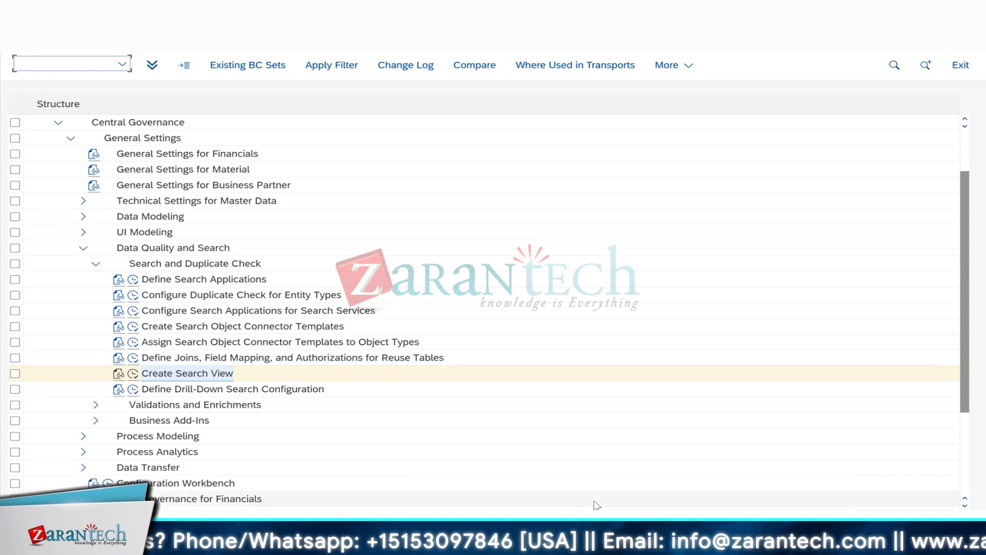
pyautogui.click(308, 541)
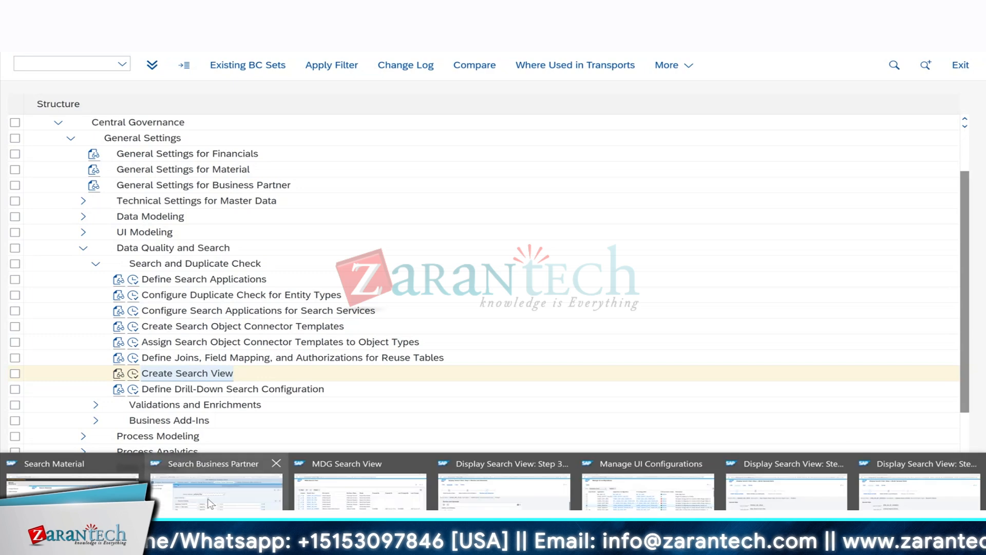
pyautogui.click(77, 486)
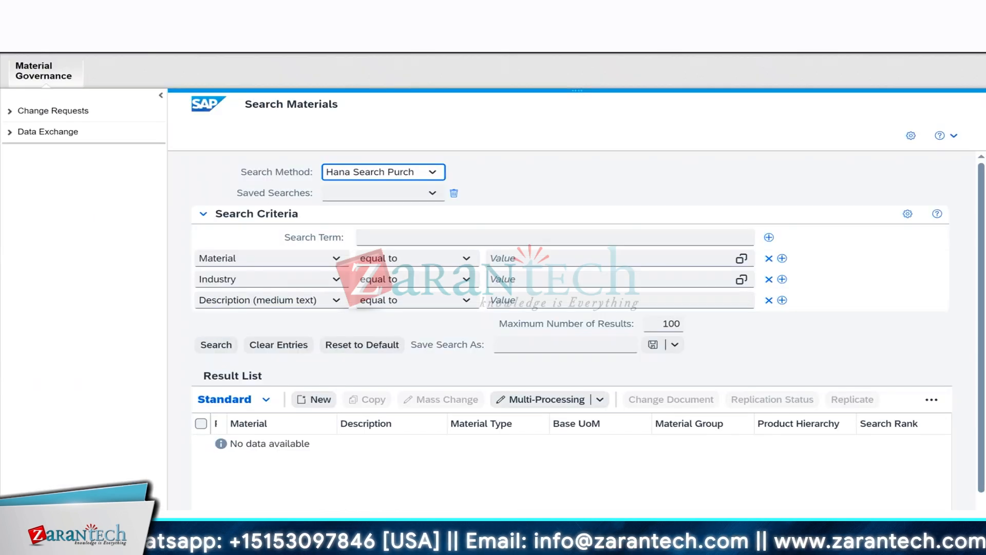
pyautogui.moveTo(631, 541)
pyautogui.click(605, 501)
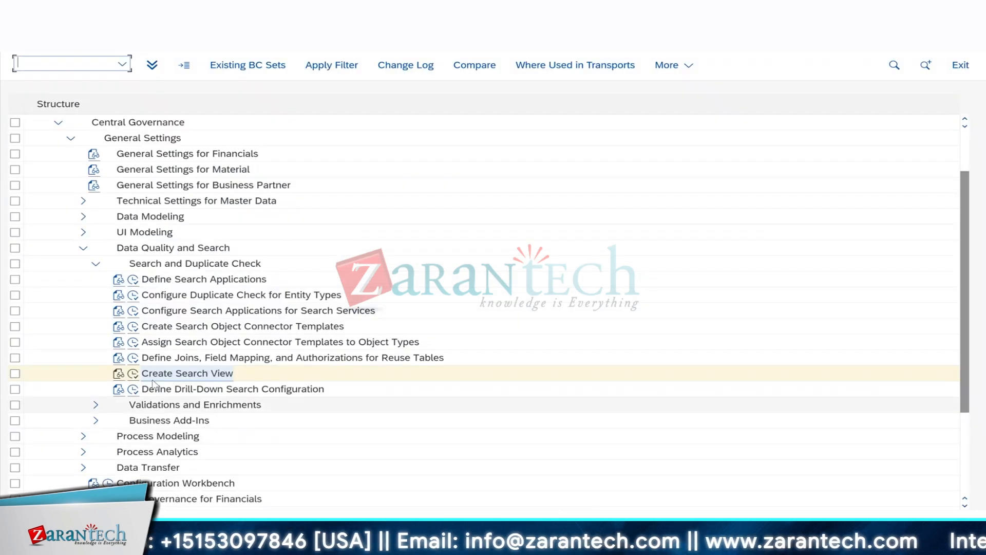
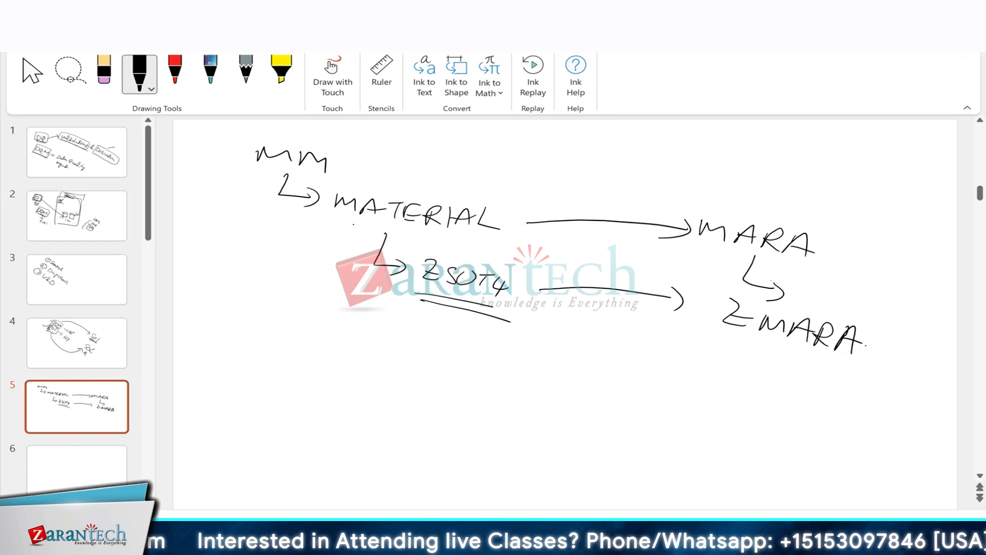
# - On the fifth PowerPoint slide, handwrite three arrowed SUT4 branches below MATERIAL in black pen
pyautogui.moveTo(354, 219)
pyautogui.mouseDown()
pyautogui.moveTo(331, 311)
pyautogui.moveTo(360, 330)
pyautogui.moveTo(381, 320)
pyautogui.moveTo(407, 331)
pyautogui.mouseUp()
pyautogui.moveTo(396, 329); pyautogui.dragTo(393, 346)
pyautogui.moveTo(414, 332)
pyautogui.mouseDown()
pyautogui.moveTo(409, 359)
pyautogui.moveTo(351, 364)
pyautogui.mouseUp()
pyautogui.moveTo(373, 350)
pyautogui.mouseDown()
pyautogui.moveTo(366, 361)
pyautogui.moveTo(387, 362)
pyautogui.mouseUp()
pyautogui.moveTo(391, 364)
pyautogui.mouseDown()
pyautogui.moveTo(403, 364)
pyautogui.moveTo(389, 380)
pyautogui.mouseUp()
pyautogui.moveTo(413, 371); pyautogui.dragTo(399, 388)
pyautogui.moveTo(335, 323); pyautogui.dragTo(341, 355)
pyautogui.moveTo(316, 353)
pyautogui.mouseDown()
pyautogui.moveTo(306, 375)
pyautogui.moveTo(332, 384)
pyautogui.mouseUp()
pyautogui.moveTo(329, 377)
pyautogui.mouseDown()
pyautogui.moveTo(325, 393)
pyautogui.moveTo(411, 410)
pyautogui.mouseUp()
pyautogui.moveTo(406, 403); pyautogui.dragTo(396, 416)
# - Handwrite plant, sales and purch beside the three SUT4 branches
pyautogui.moveTo(446, 361); pyautogui.dragTo(460, 350)
pyautogui.moveTo(464, 350); pyautogui.dragTo(466, 364)
pyautogui.moveTo(475, 357); pyautogui.dragTo(483, 362)
pyautogui.moveTo(484, 360); pyautogui.dragTo(507, 350)
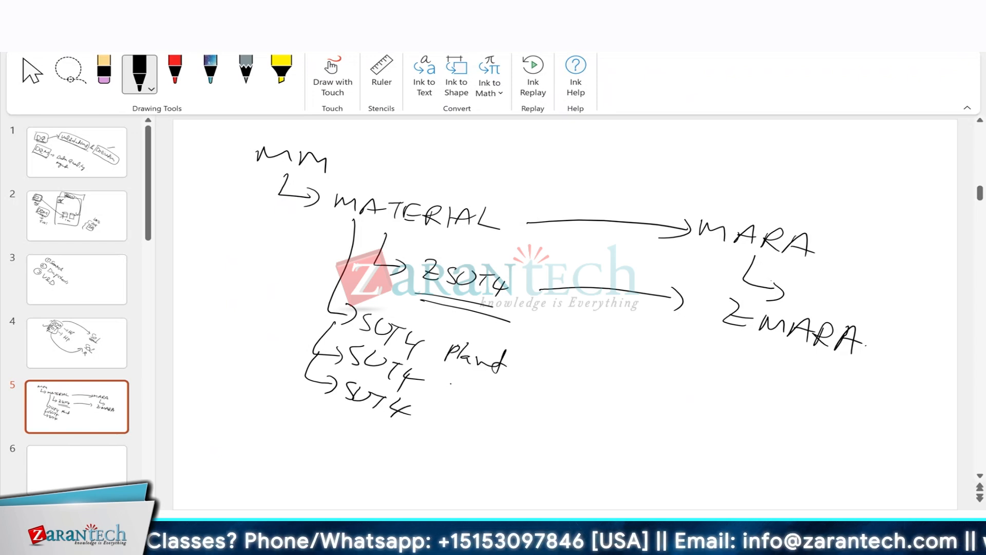
pyautogui.moveTo(458, 379); pyautogui.dragTo(449, 390)
pyautogui.moveTo(460, 386); pyautogui.dragTo(507, 407)
pyautogui.moveTo(436, 416)
pyautogui.mouseDown()
pyautogui.moveTo(489, 425)
pyautogui.moveTo(504, 441)
pyautogui.mouseUp()
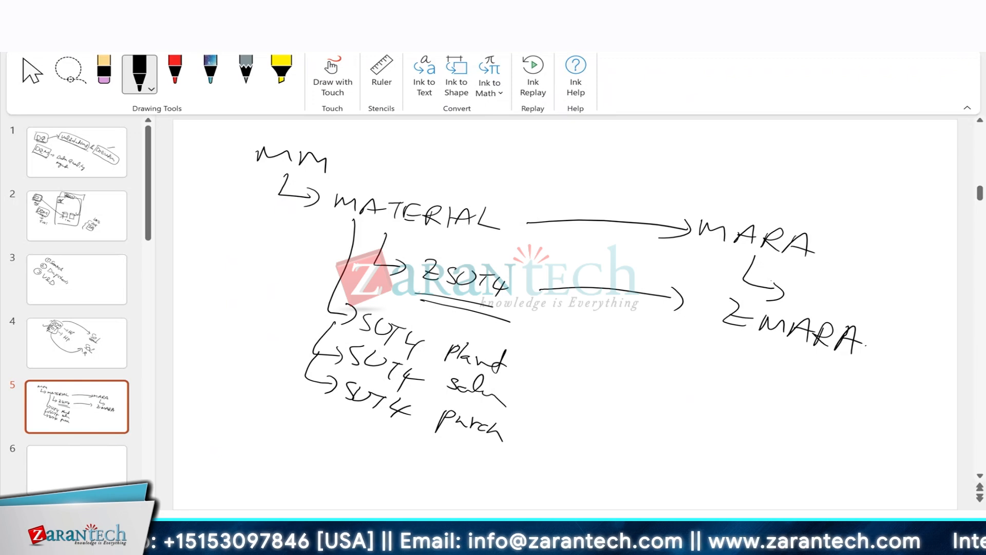
# - Emphasize MATERIAL and the three SUT4 branches with strokes and a circle, and link plant to an underlined ZAttr note
pyautogui.moveTo(341, 187); pyautogui.dragTo(406, 175)
pyautogui.moveTo(349, 190); pyautogui.dragTo(419, 173)
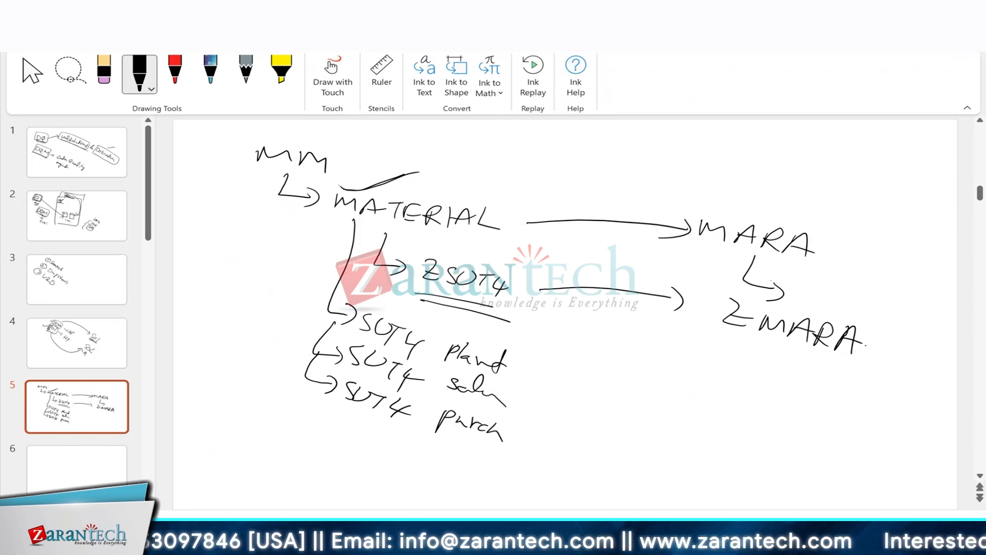
pyautogui.moveTo(294, 310); pyautogui.dragTo(345, 308)
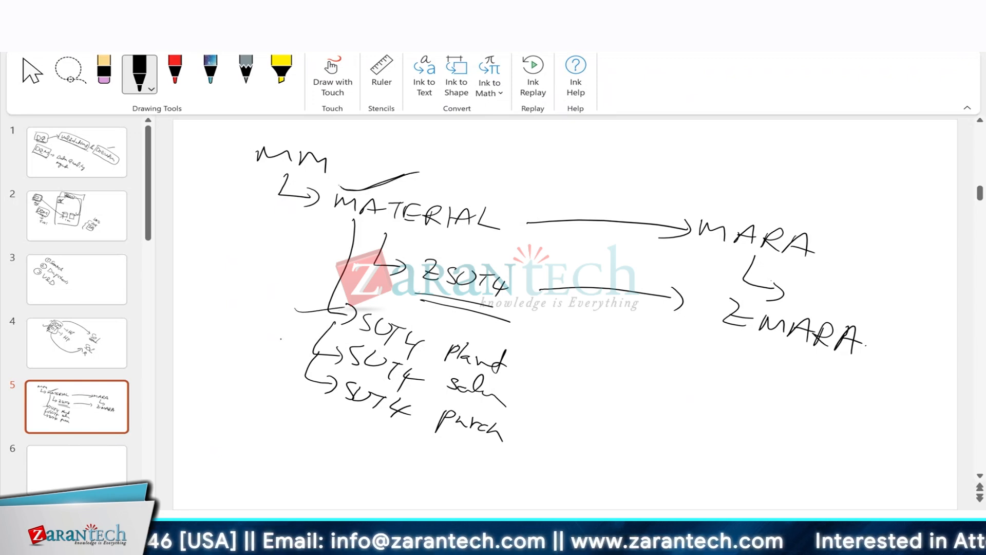
pyautogui.moveTo(279, 343); pyautogui.dragTo(338, 339)
pyautogui.moveTo(269, 375); pyautogui.dragTo(314, 371)
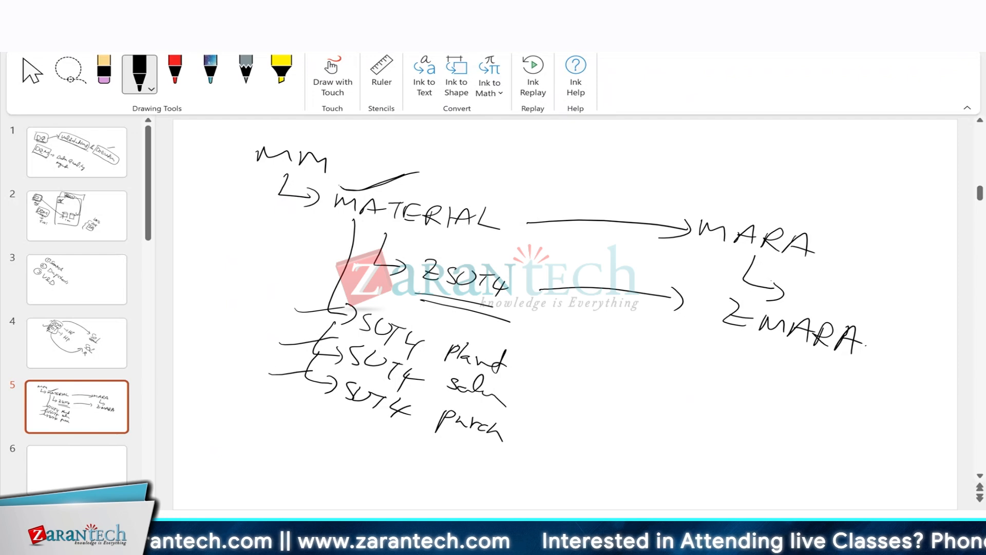
pyautogui.moveTo(514, 370)
pyautogui.mouseDown()
pyautogui.moveTo(596, 399)
pyautogui.moveTo(605, 392)
pyautogui.moveTo(583, 395)
pyautogui.moveTo(587, 409)
pyautogui.mouseUp()
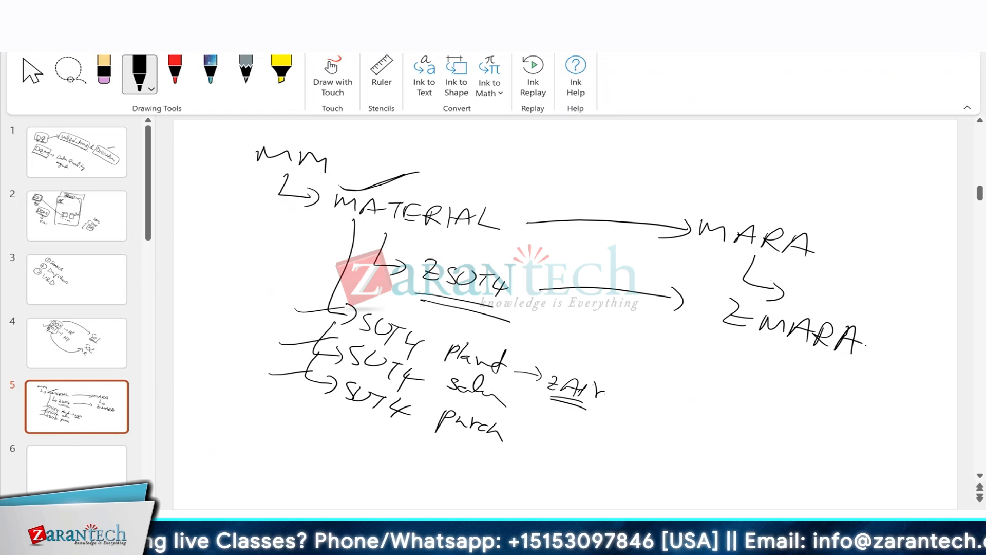
pyautogui.moveTo(445, 329)
pyautogui.mouseDown()
pyautogui.moveTo(410, 307)
pyautogui.moveTo(345, 449)
pyautogui.moveTo(448, 352)
pyautogui.moveTo(316, 456)
pyautogui.mouseUp()
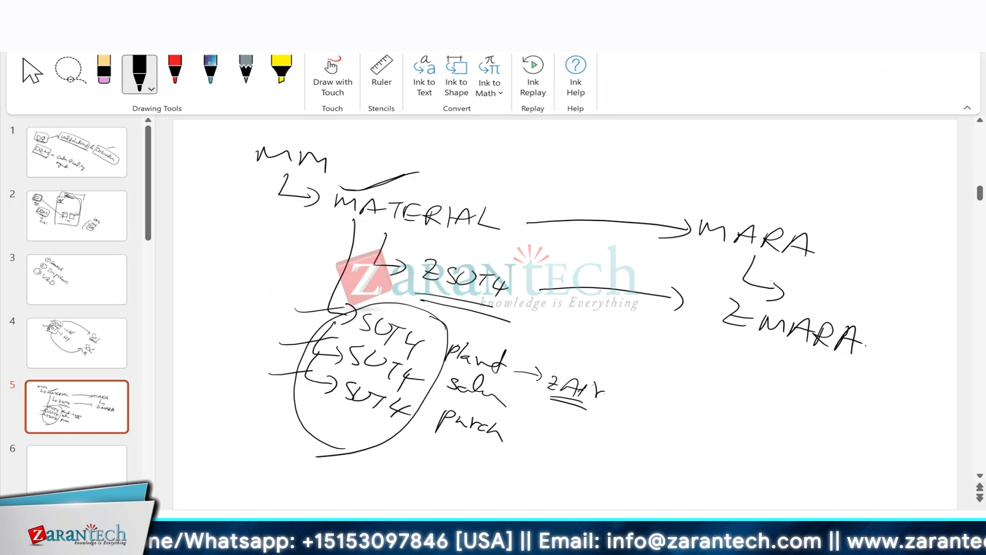
# - Draw boxes around ZSUT4 and ZMARA, and add an arrow from ZSUT4 to handwritten attribute notes 1 and 2
pyautogui.moveTo(414, 292)
pyautogui.mouseDown()
pyautogui.moveTo(451, 243)
pyautogui.moveTo(481, 306)
pyautogui.moveTo(416, 291)
pyautogui.mouseUp()
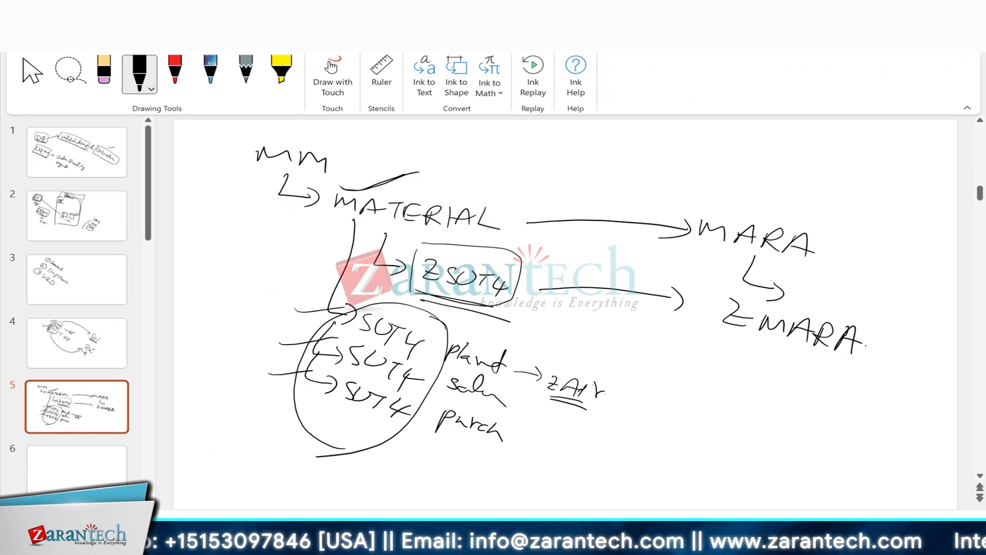
pyautogui.moveTo(500, 306); pyautogui.dragTo(551, 324)
pyautogui.moveTo(556, 316)
pyautogui.mouseDown()
pyautogui.moveTo(559, 326)
pyautogui.moveTo(571, 316)
pyautogui.moveTo(556, 339)
pyautogui.moveTo(574, 344)
pyautogui.mouseUp()
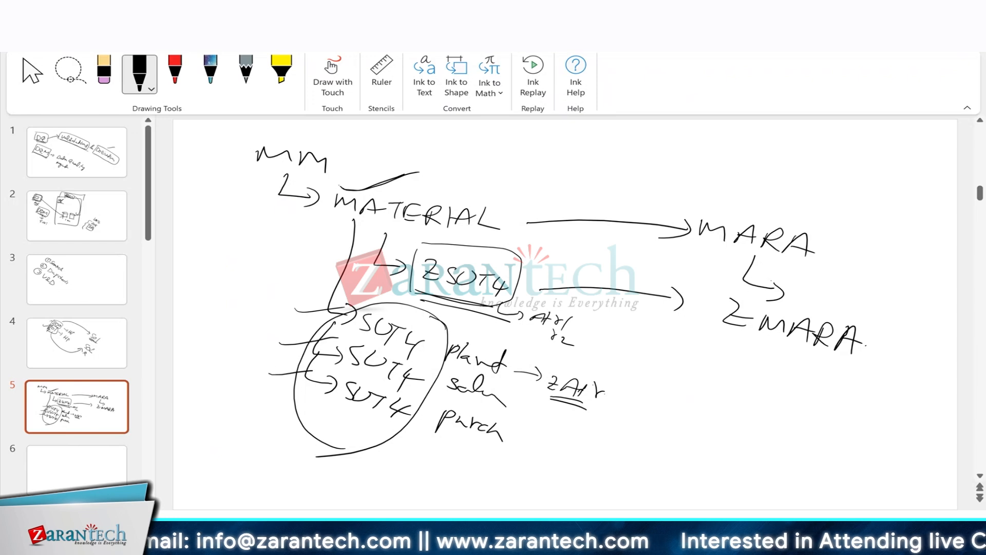
pyautogui.moveTo(722, 288)
pyautogui.mouseDown()
pyautogui.moveTo(701, 329)
pyautogui.moveTo(885, 377)
pyautogui.moveTo(686, 334)
pyautogui.mouseUp()
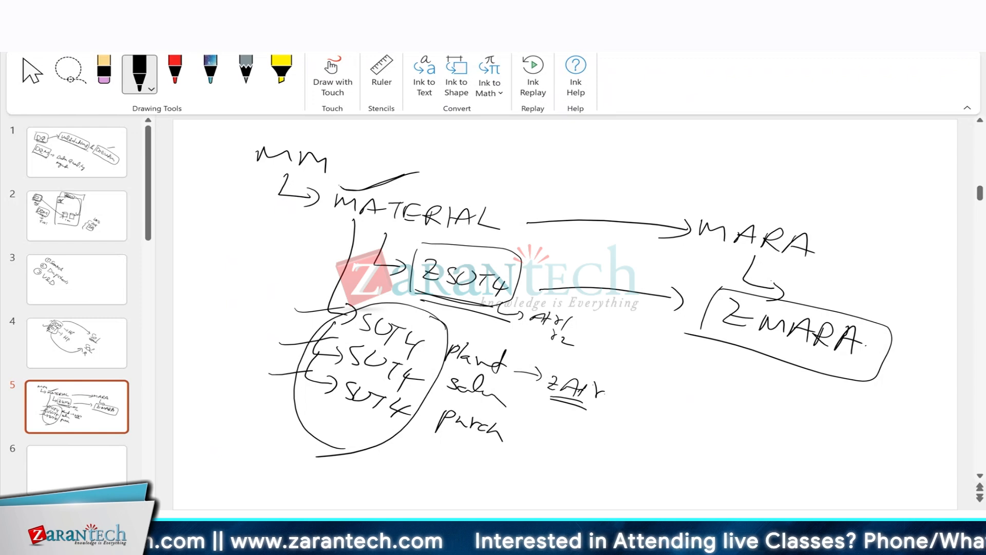
pyautogui.moveTo(428, 241)
pyautogui.mouseDown()
pyautogui.moveTo(409, 298)
pyautogui.moveTo(519, 308)
pyautogui.mouseUp()
pyautogui.moveTo(519, 307); pyautogui.dragTo(408, 292)
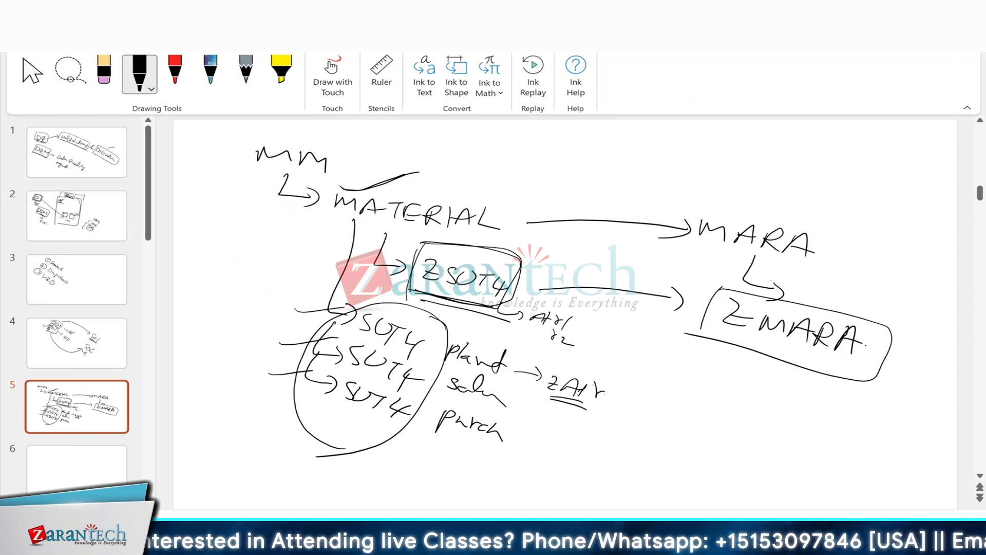
# - In the Display IMG window, open Define Joins, Field Mapping, and Authorizations for Reuse Tables in display mode
pyautogui.moveTo(633, 544)
pyautogui.click(569, 495)
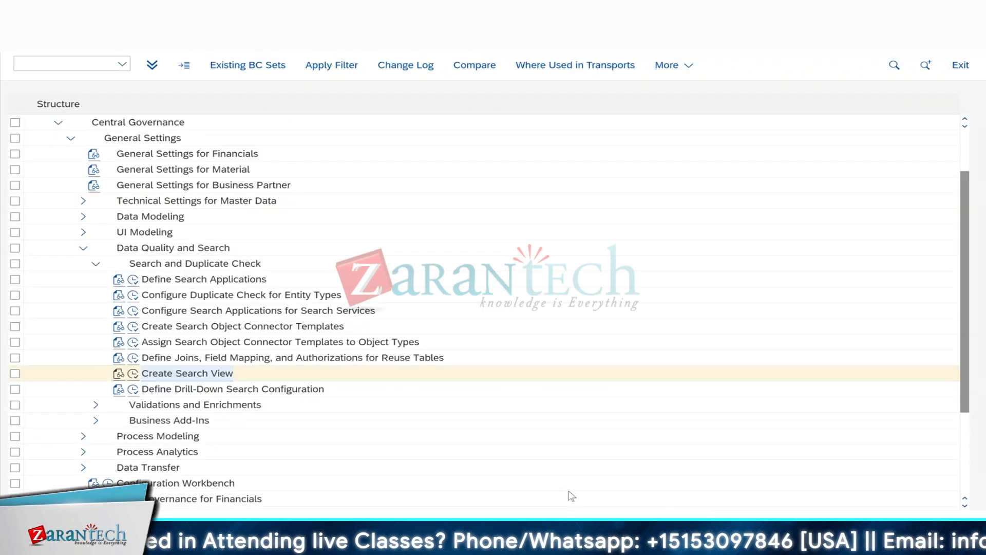
pyautogui.click(186, 360)
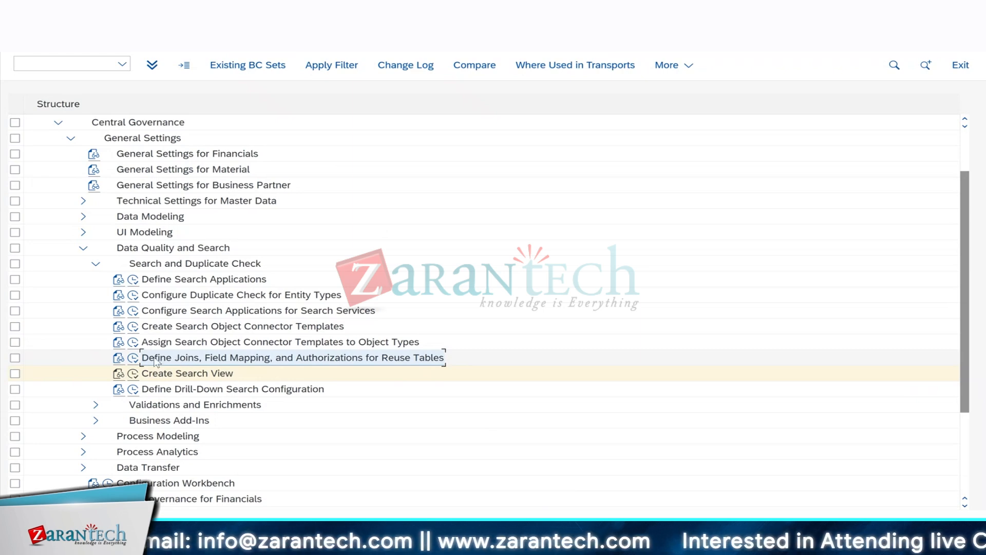
pyautogui.click(134, 359)
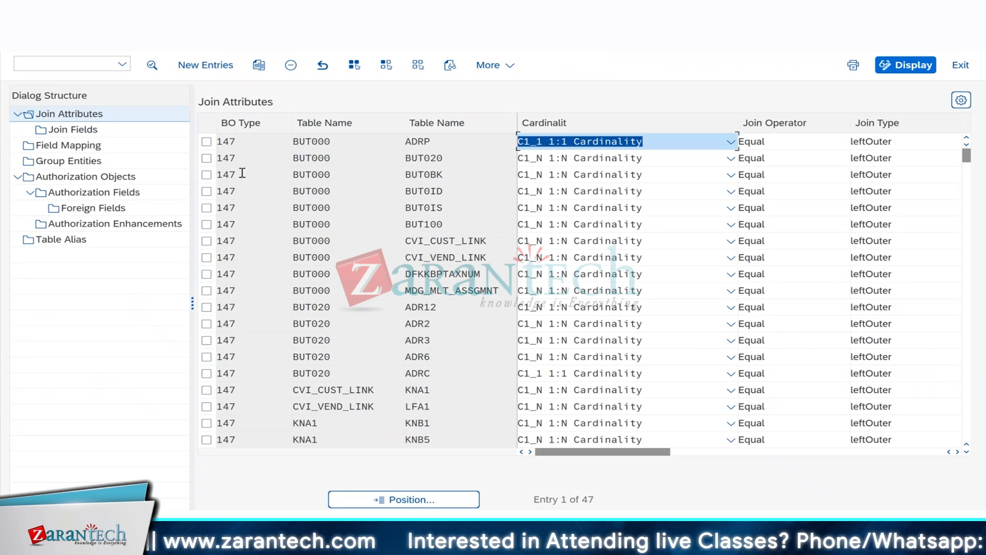
pyautogui.click(900, 67)
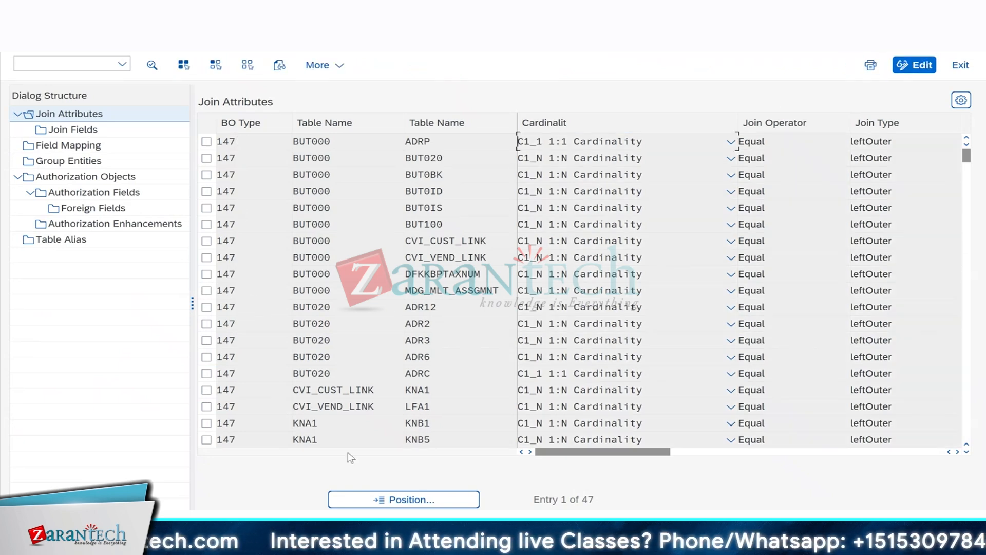
# - Position the join attributes list at business object type 194 and table MARA
pyautogui.click(395, 503)
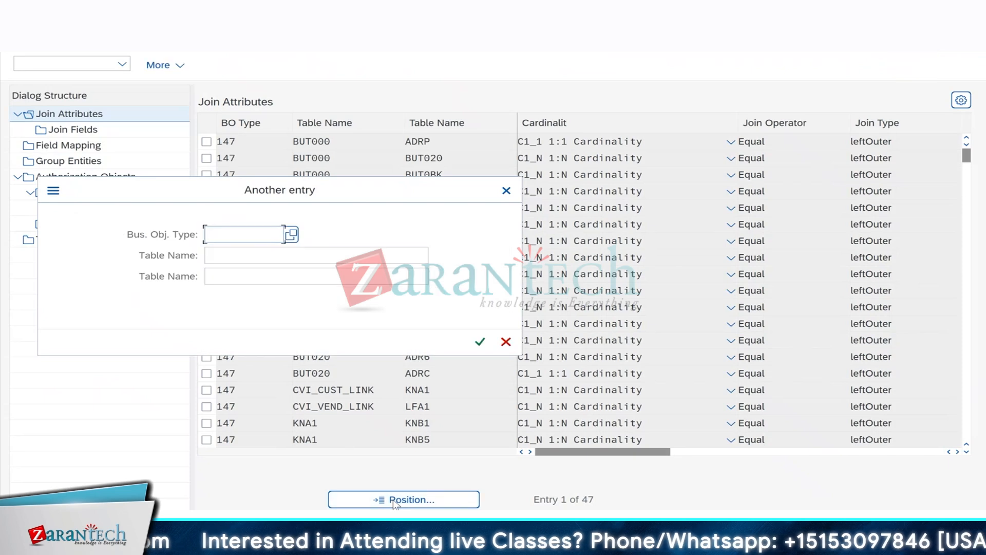
pyautogui.write('194')
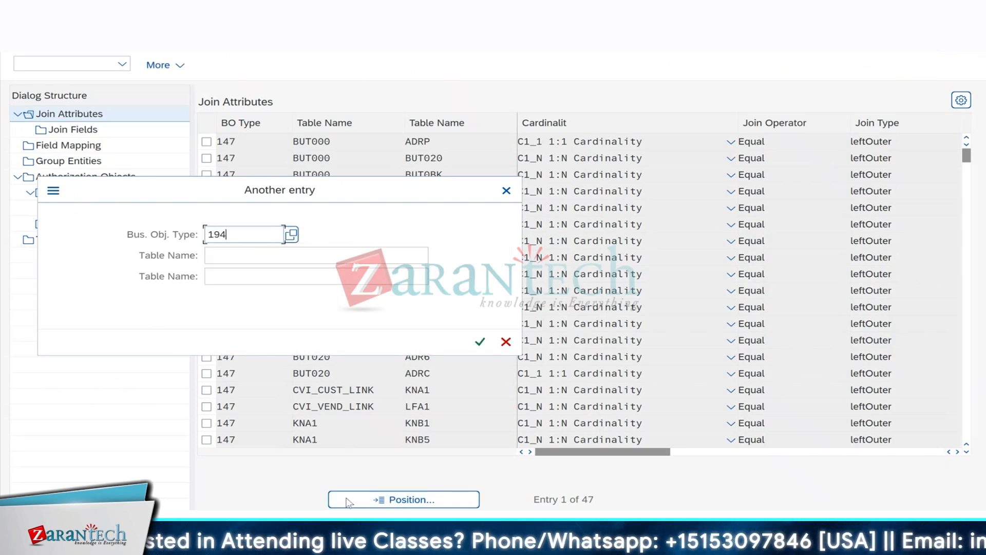
pyautogui.click(214, 257)
pyautogui.write('MARA')
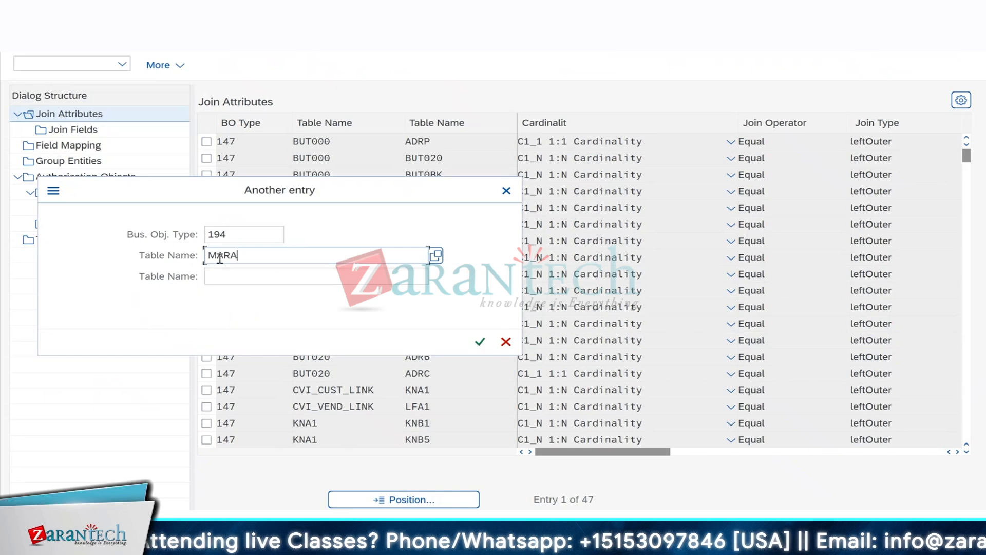
pyautogui.click(480, 341)
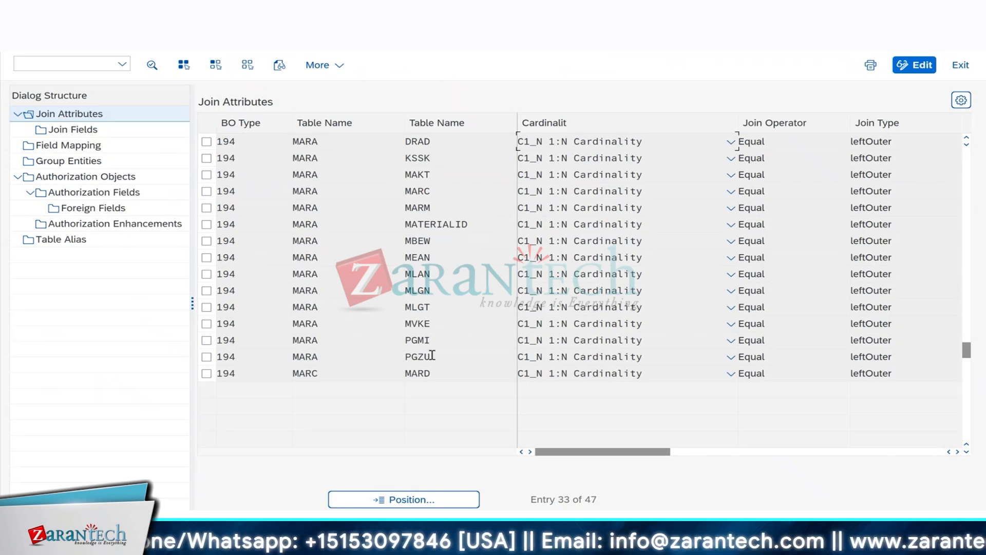
# - Select the MARA to MARC join, inspect its attributes and join fields, and return to the join attributes list
pyautogui.click(207, 191)
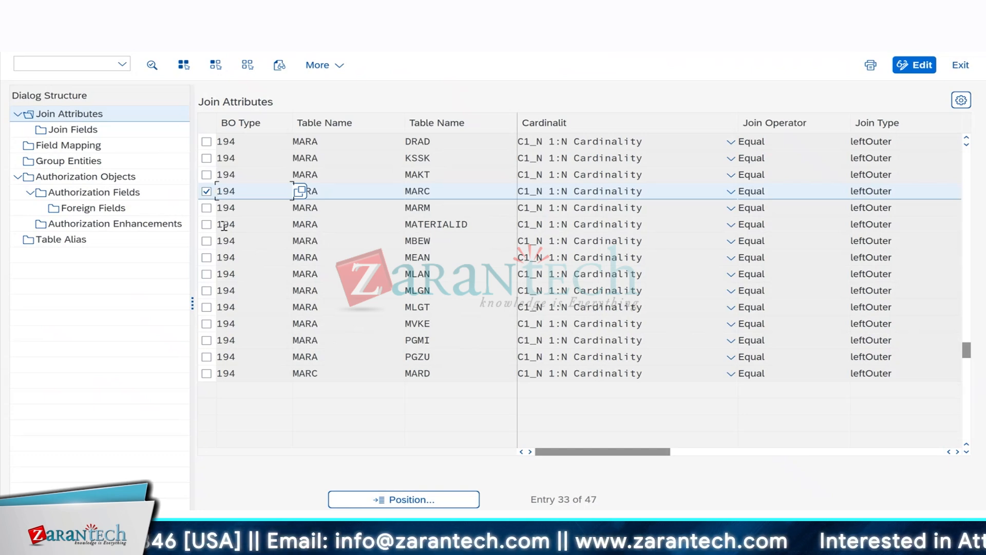
pyautogui.click(342, 197)
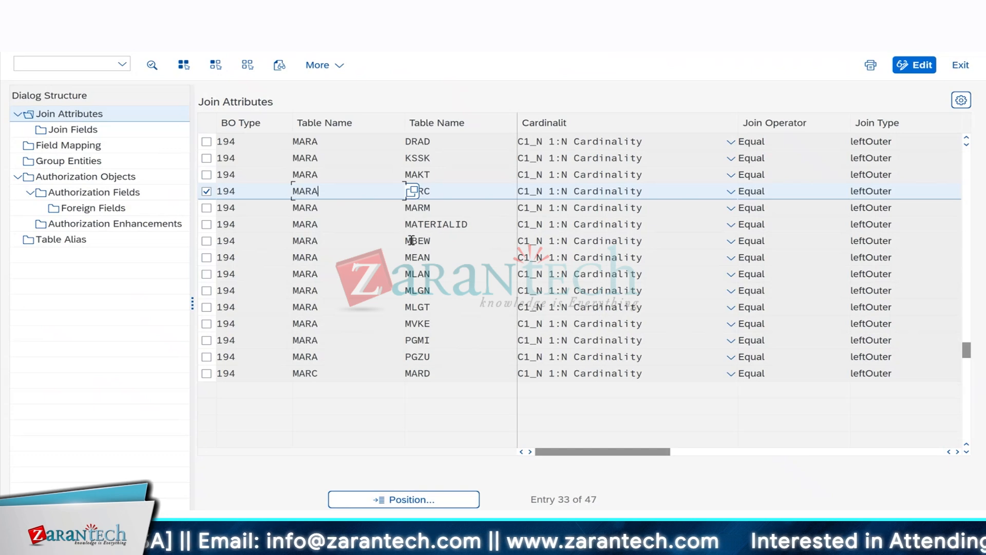
pyautogui.click(449, 193)
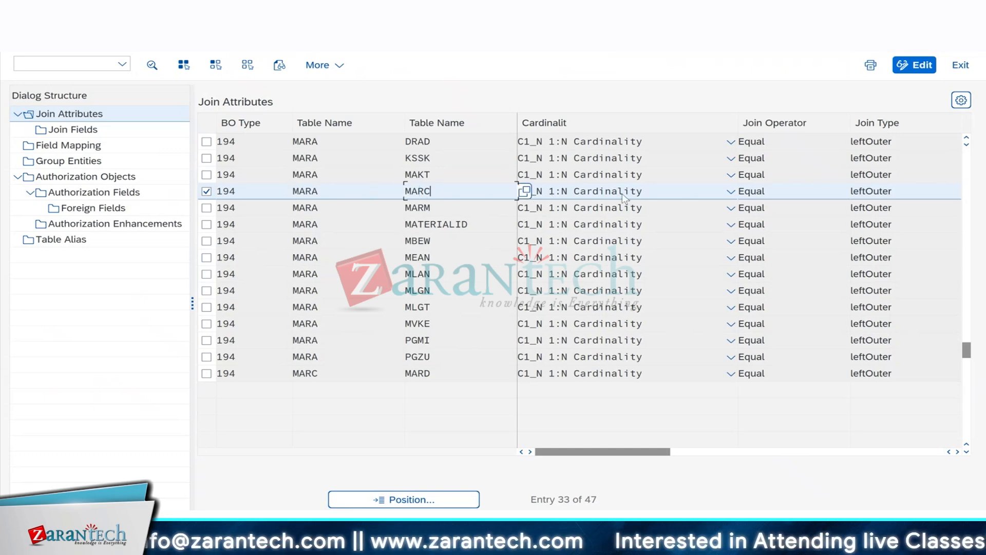
pyautogui.doubleClick(914, 190)
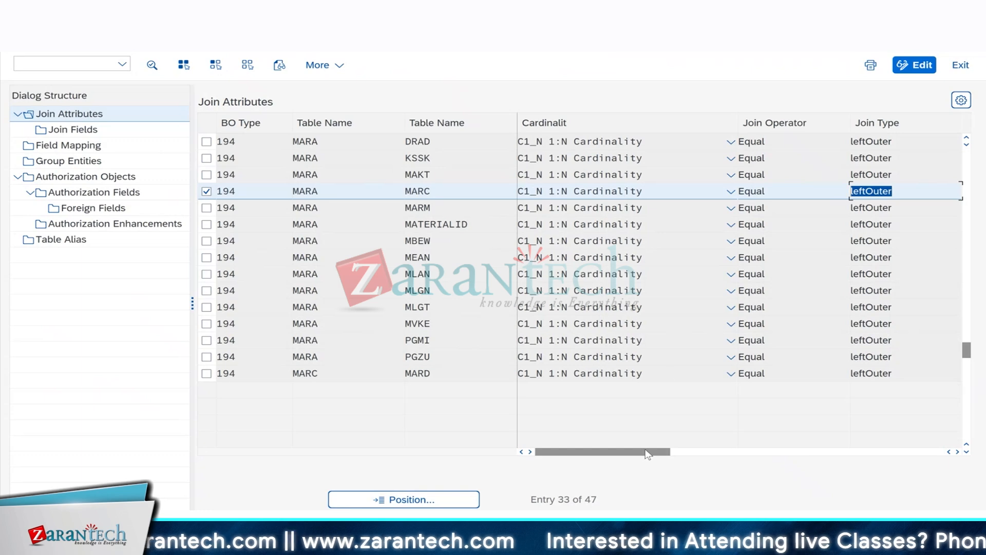
pyautogui.moveTo(646, 454); pyautogui.dragTo(411, 455)
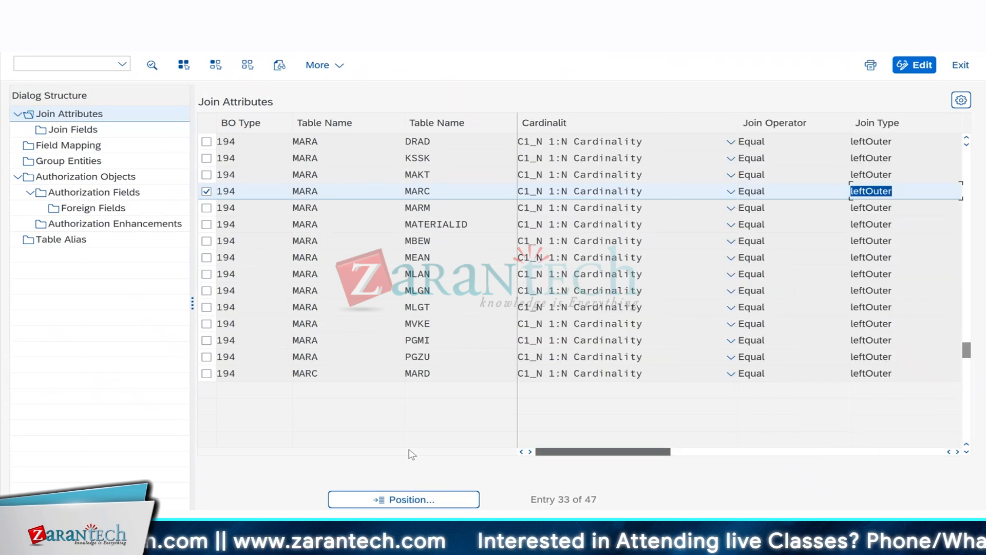
pyautogui.click(81, 131)
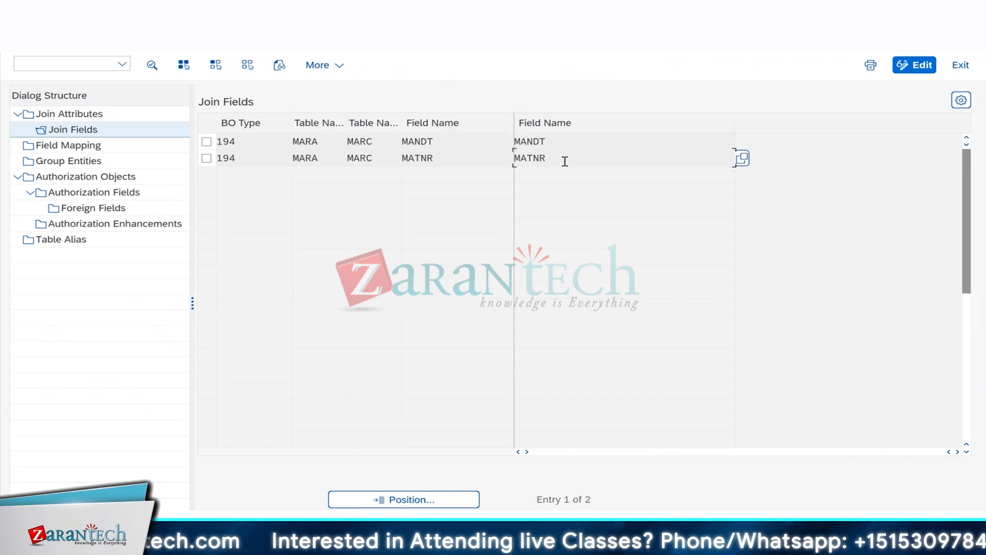
pyautogui.click(24, 40)
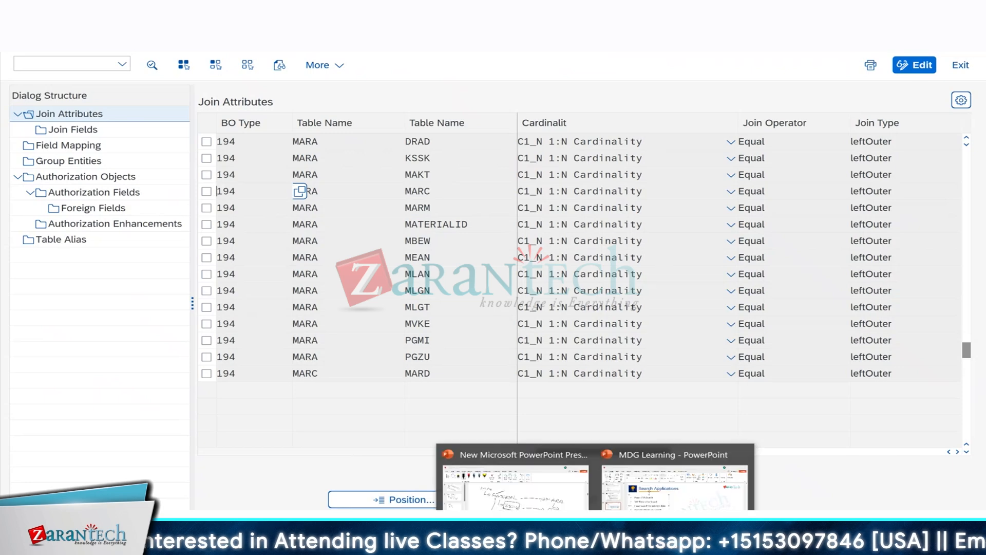
# - Compare the MARA to ZMARA sketch in PowerPoint with the MARA to MARC join in SAP, reselecting that join
pyautogui.click(668, 467)
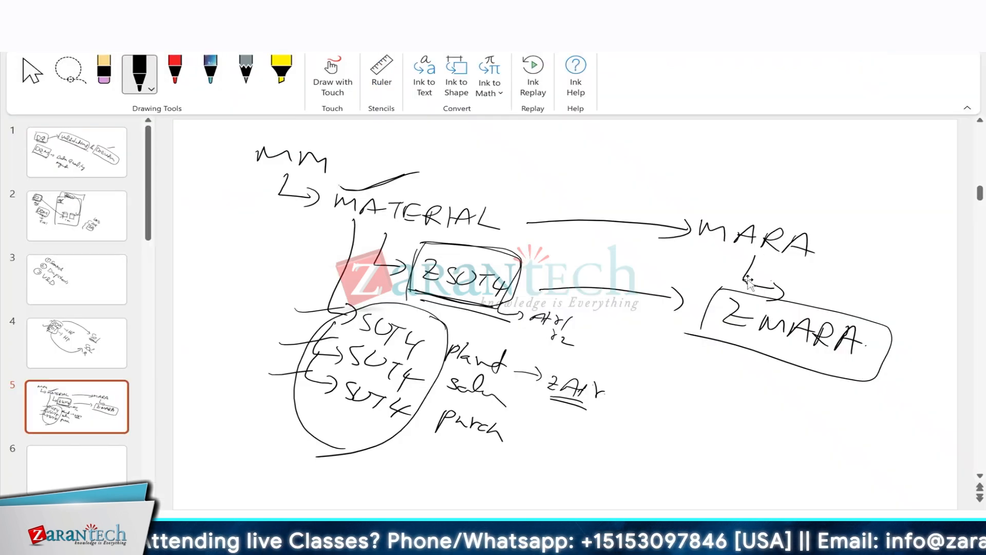
pyautogui.hotkey('alt', 'Tab')
pyautogui.click(348, 189)
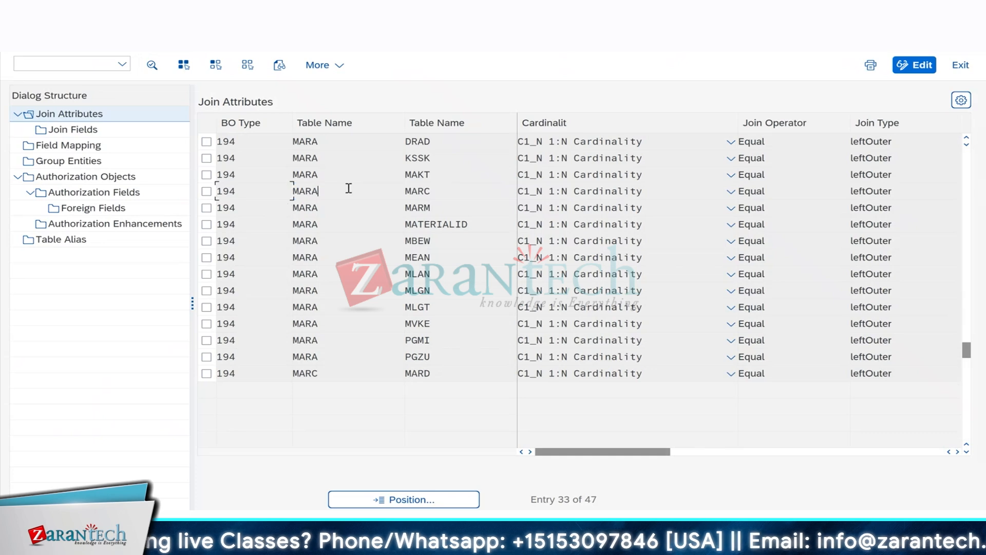
pyautogui.click(206, 191)
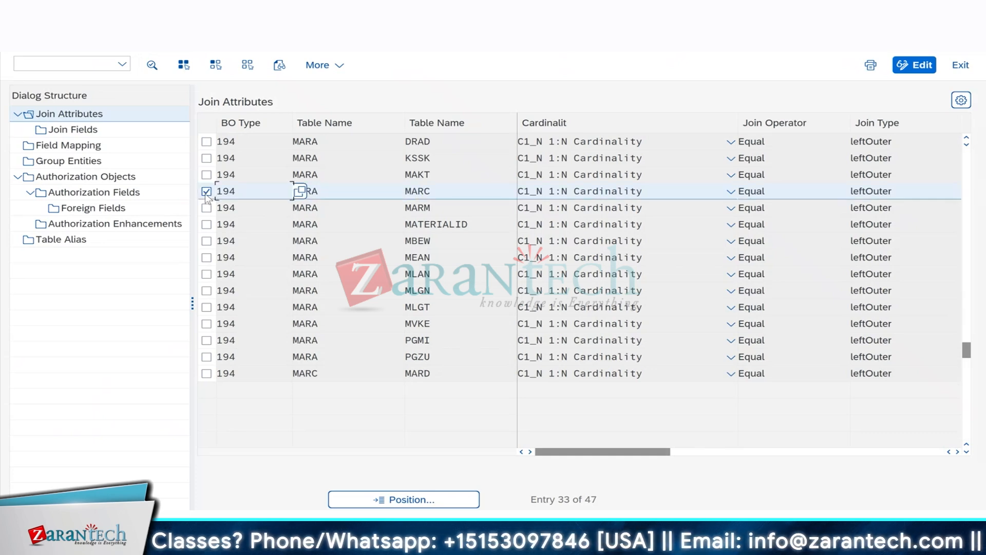
pyautogui.hotkey('alt', 'Tab')
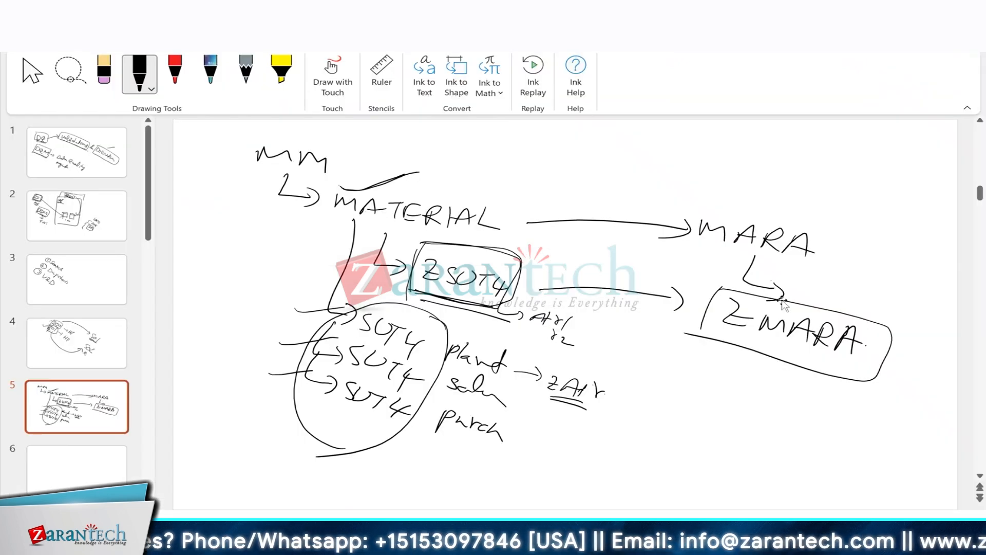
pyautogui.hotkey('alt', 'Tab')
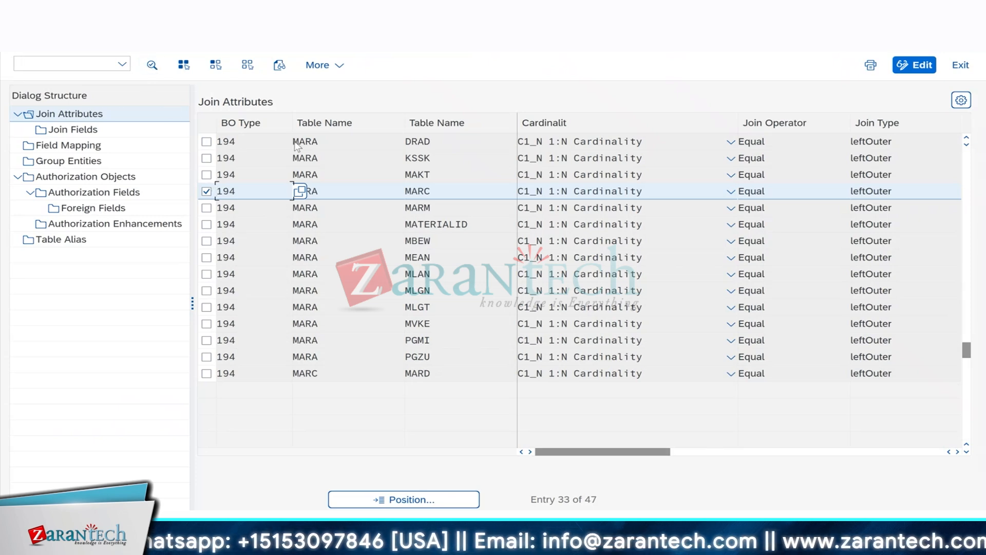
# - Highlight the business object type and both table names of the MARA to MARC join, and open Field Mapping
pyautogui.moveTo(246, 192); pyautogui.dragTo(213, 194)
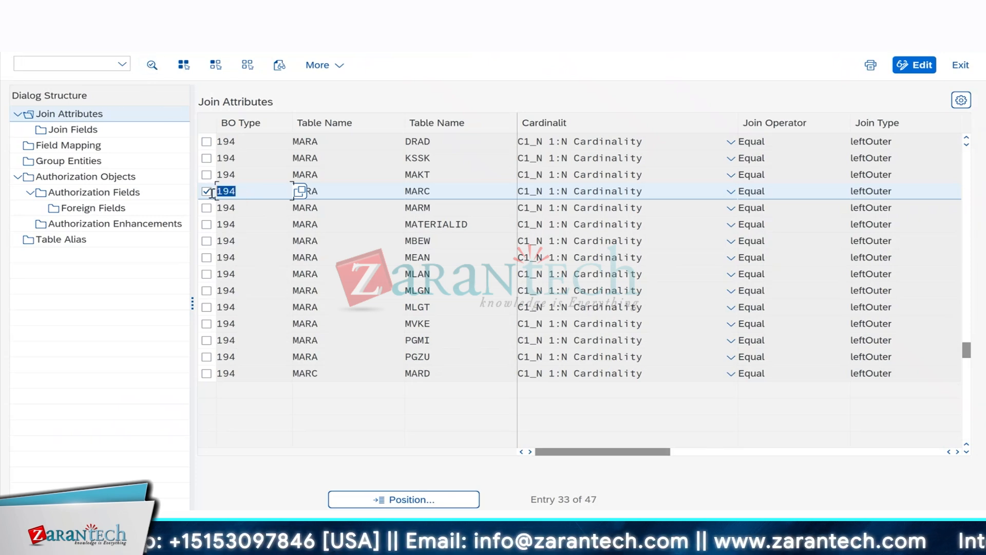
pyautogui.press('Tab')
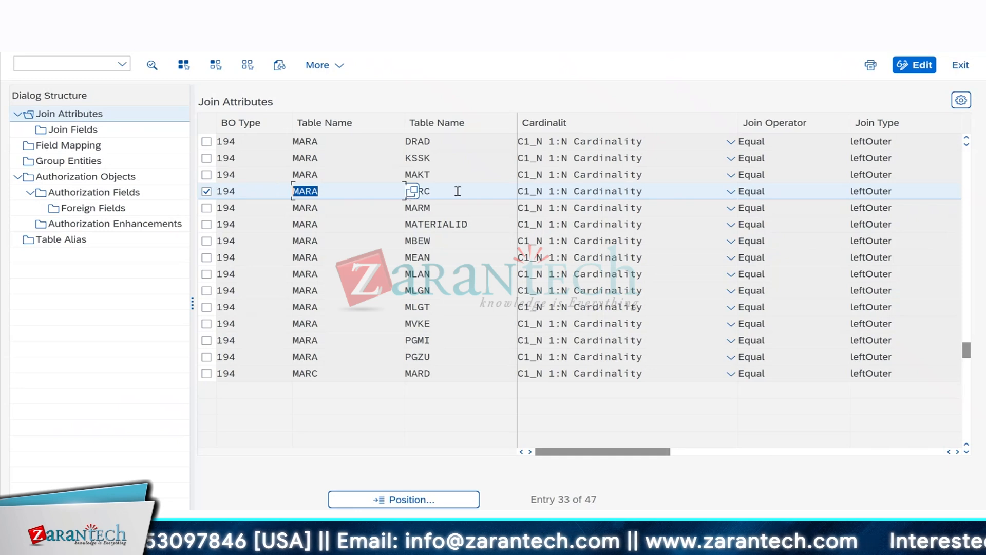
pyautogui.press('Tab')
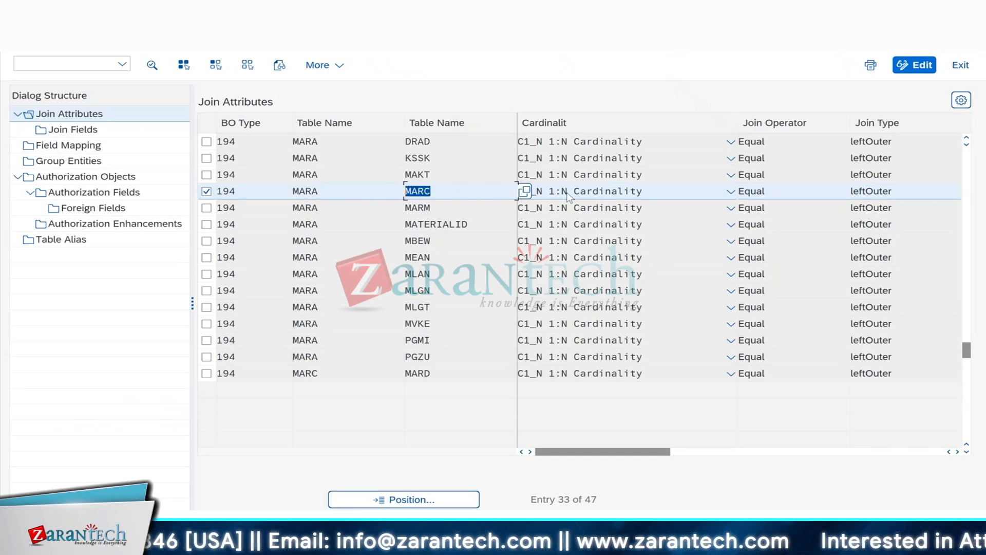
pyautogui.click(74, 148)
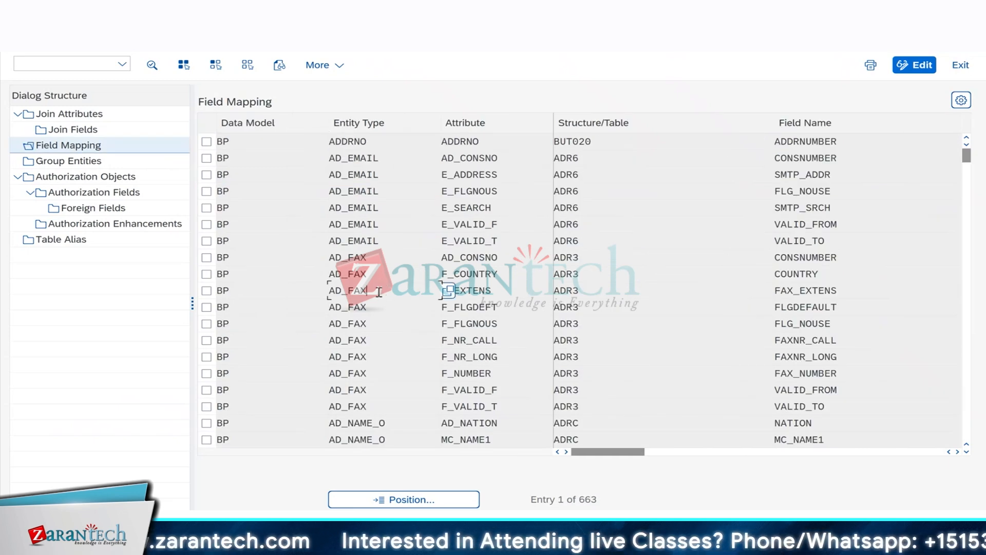
# - Jump the field mapping list to the entries for data model MM and entity type MATERIAL
pyautogui.click(393, 505)
pyautogui.write('MM')
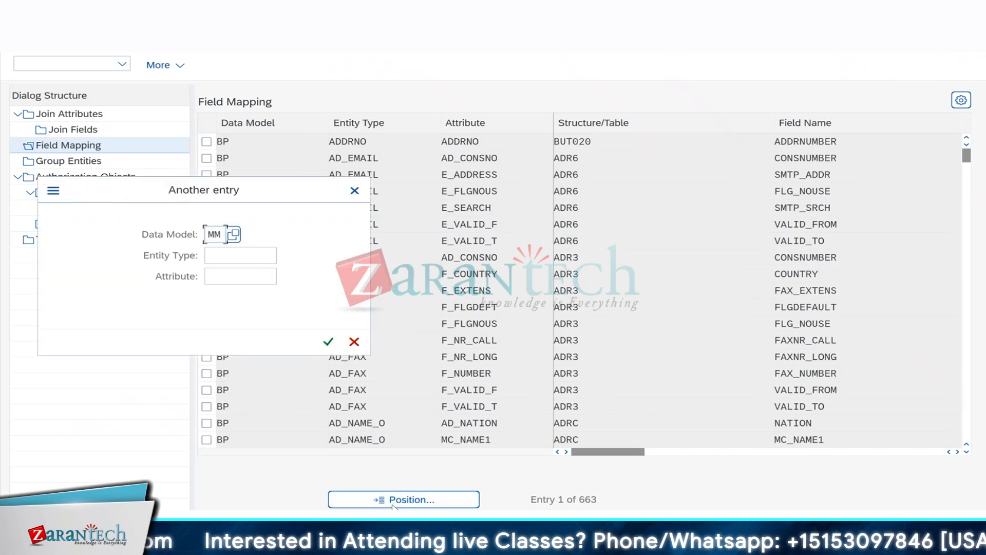
pyautogui.press('Tab')
pyautogui.write('MATERIAL')
pyautogui.press('Return')
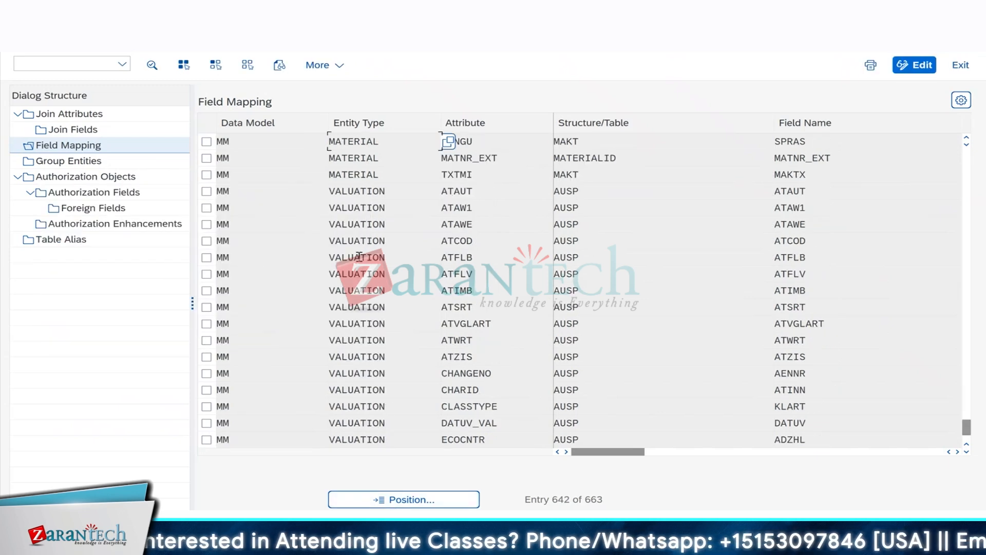
pyautogui.press('Tab')
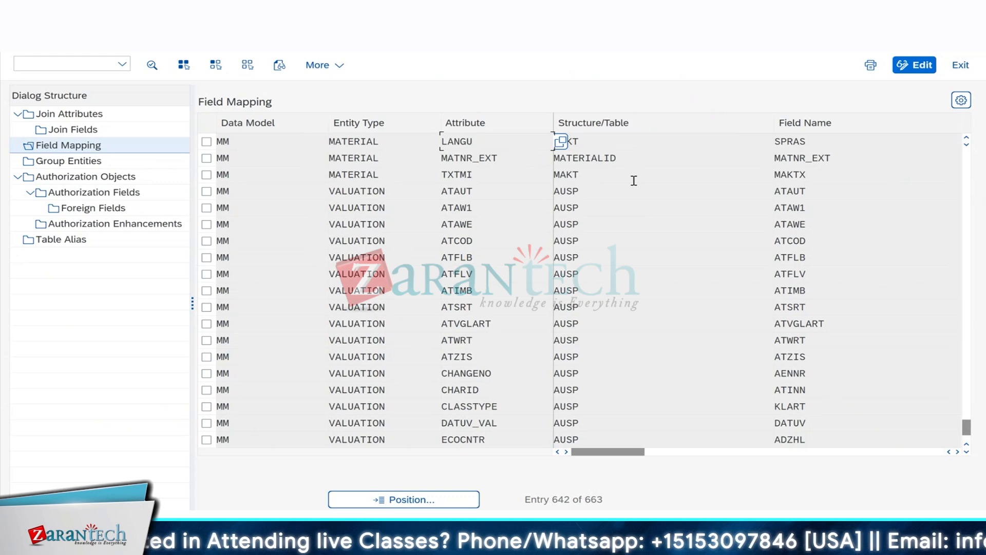
# - Examine how the TXTMI attribute of entity type MATERIAL maps to its structure/table and field name
pyautogui.moveTo(383, 175); pyautogui.dragTo(304, 176)
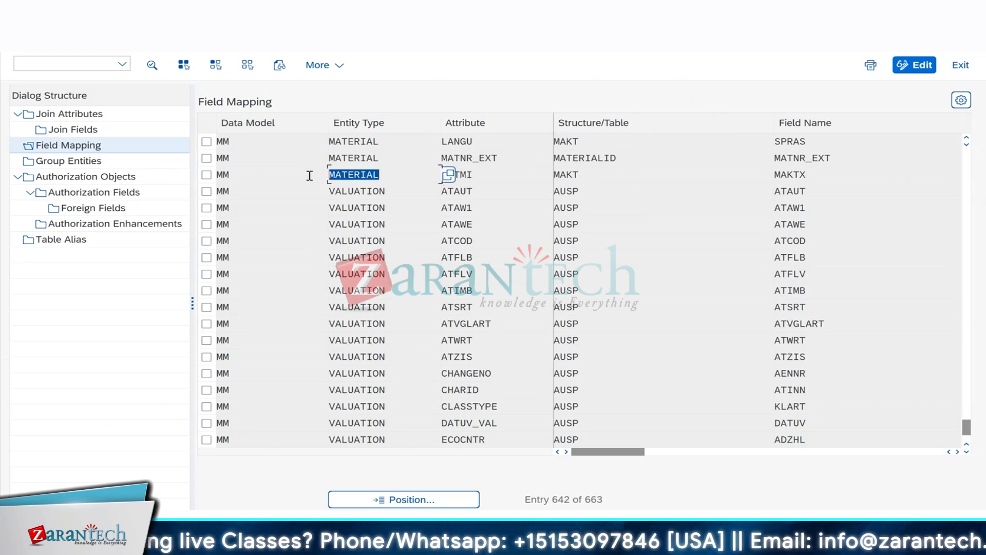
pyautogui.moveTo(483, 175); pyautogui.dragTo(444, 176)
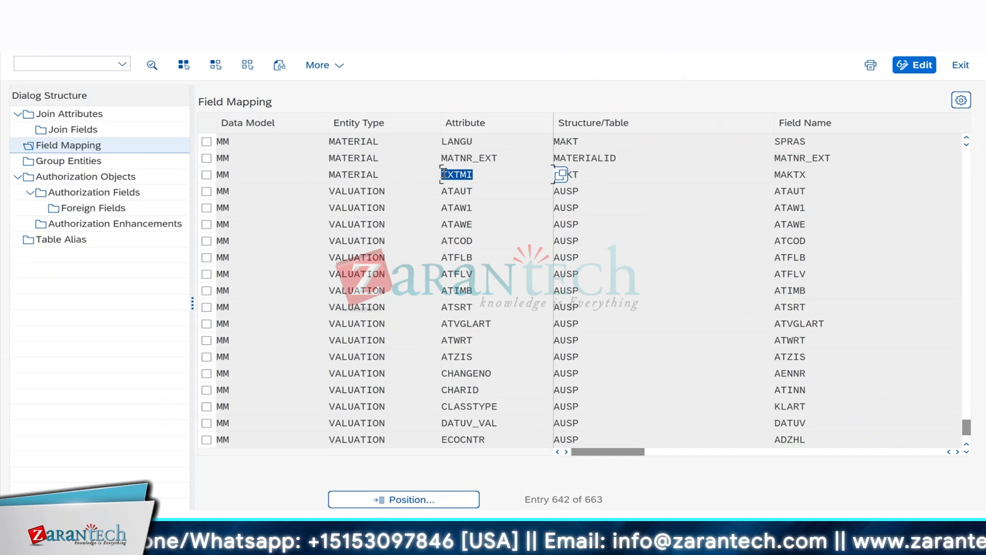
pyautogui.click(380, 174)
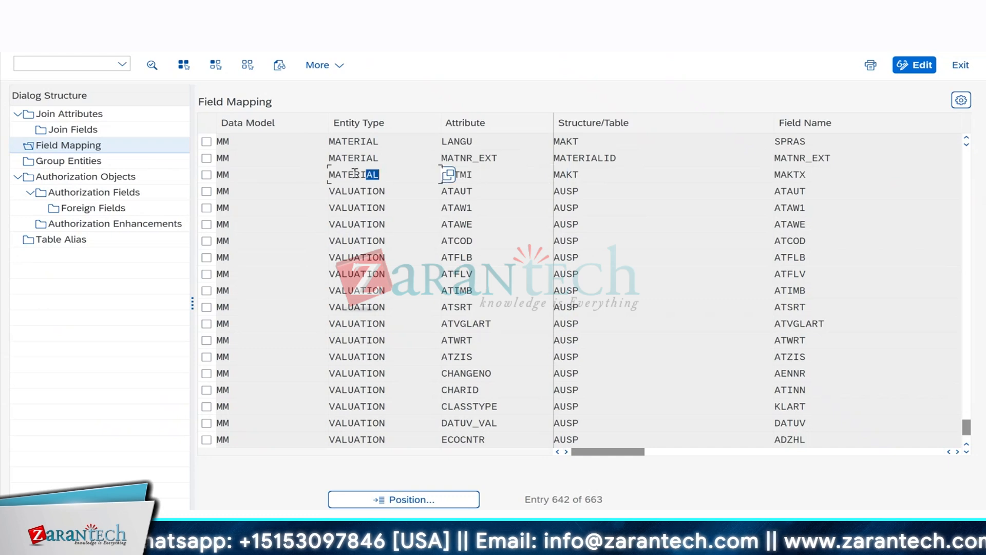
pyautogui.click(479, 175)
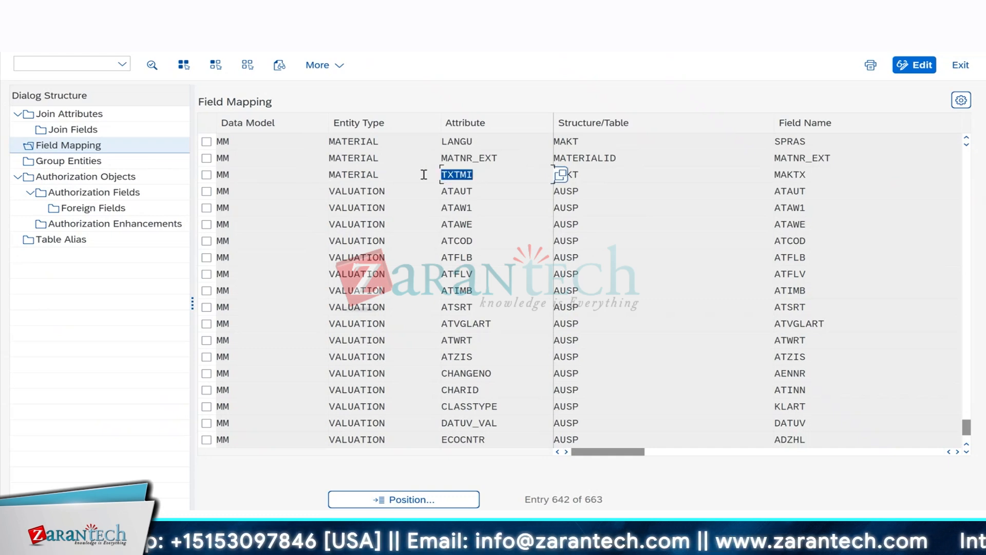
pyautogui.click(611, 175)
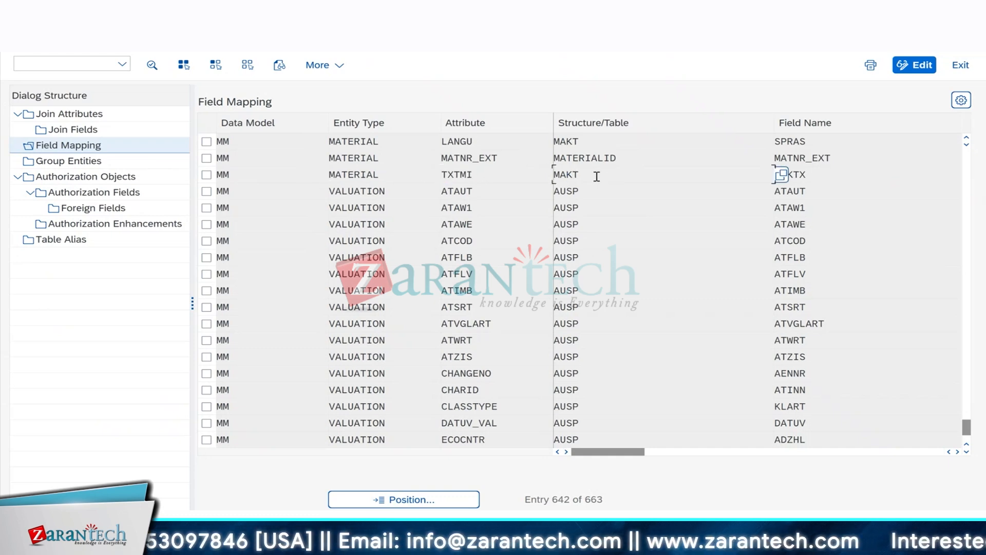
pyautogui.click(845, 168)
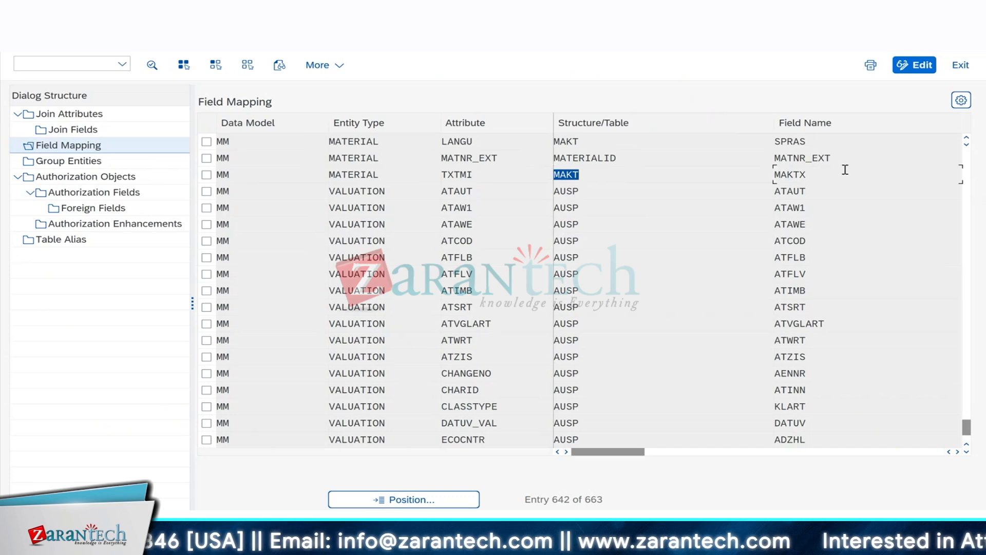
pyautogui.moveTo(601, 174); pyautogui.dragTo(520, 173)
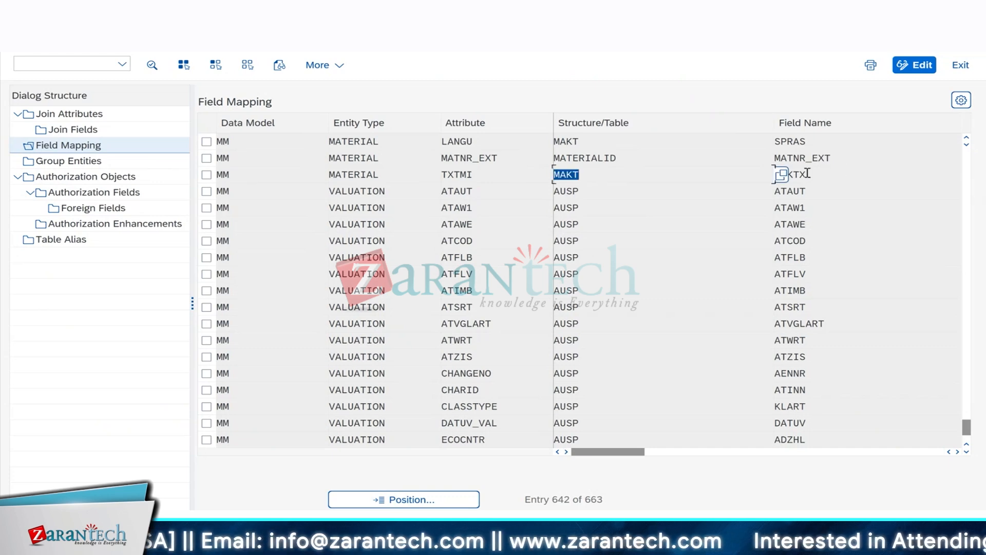
pyautogui.moveTo(827, 178); pyautogui.dragTo(756, 179)
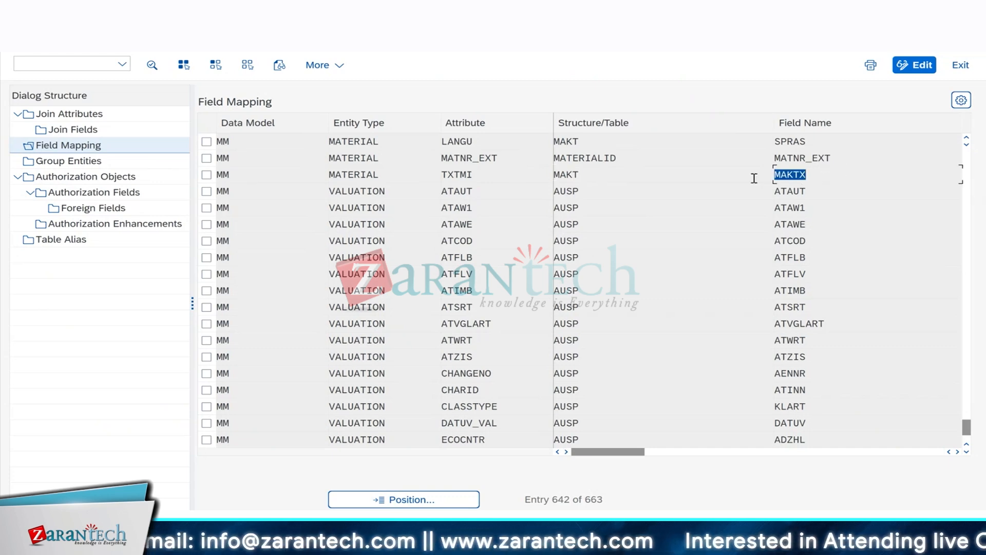
# - Select the MATERIAL mapping row for attribute TXTMI and examine its data element and the second field name column
pyautogui.click(206, 175)
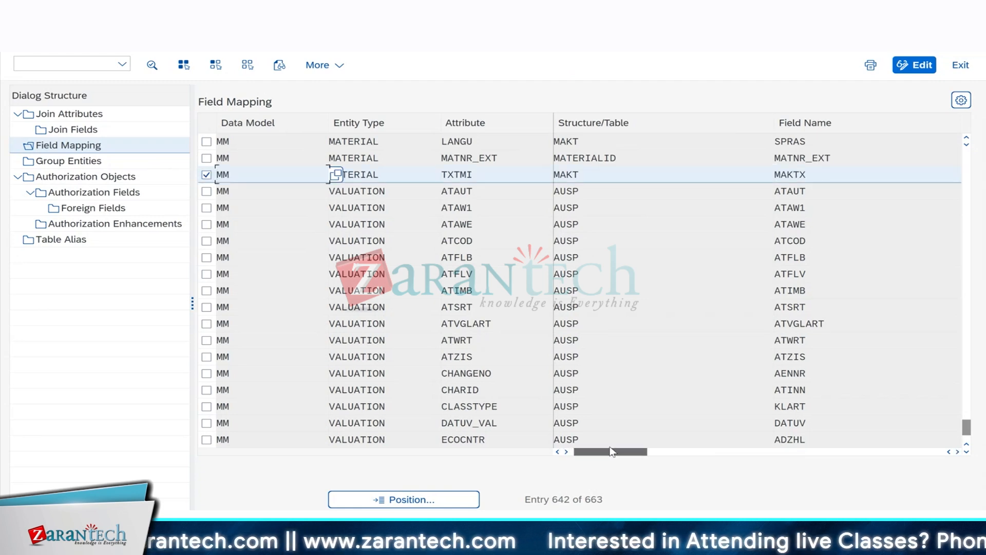
pyautogui.moveTo(612, 452); pyautogui.dragTo(756, 451)
pyautogui.moveTo(824, 178); pyautogui.dragTo(764, 176)
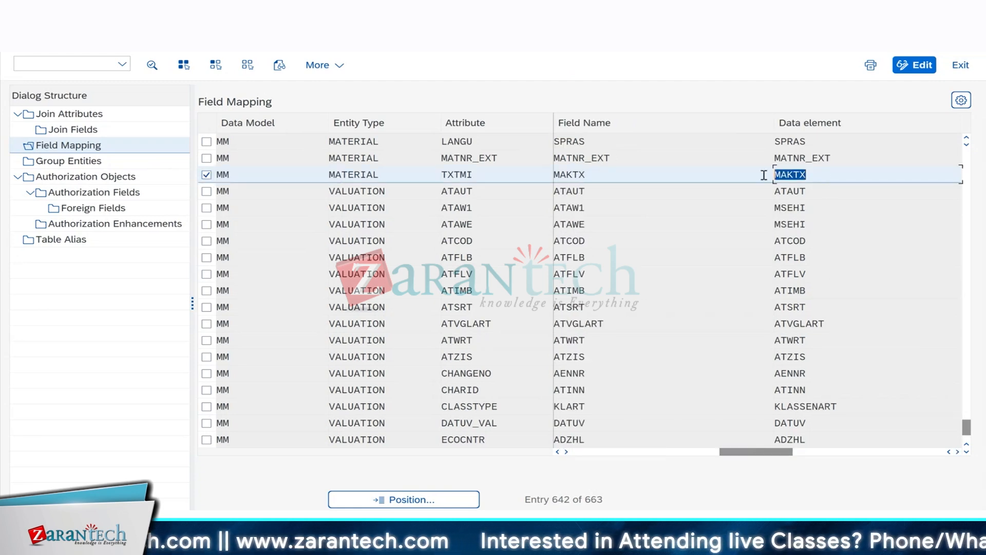
pyautogui.click(828, 452)
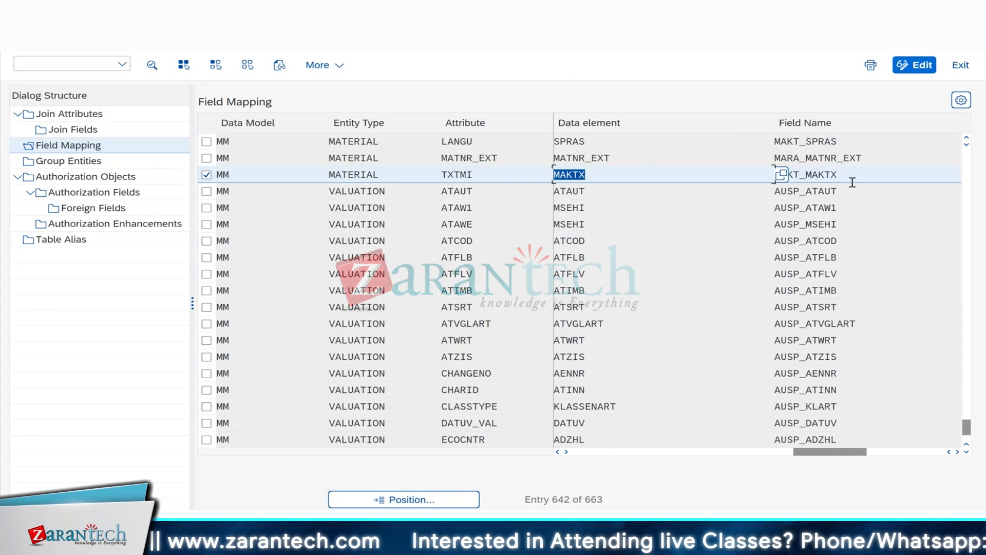
pyautogui.moveTo(852, 183); pyautogui.dragTo(775, 178)
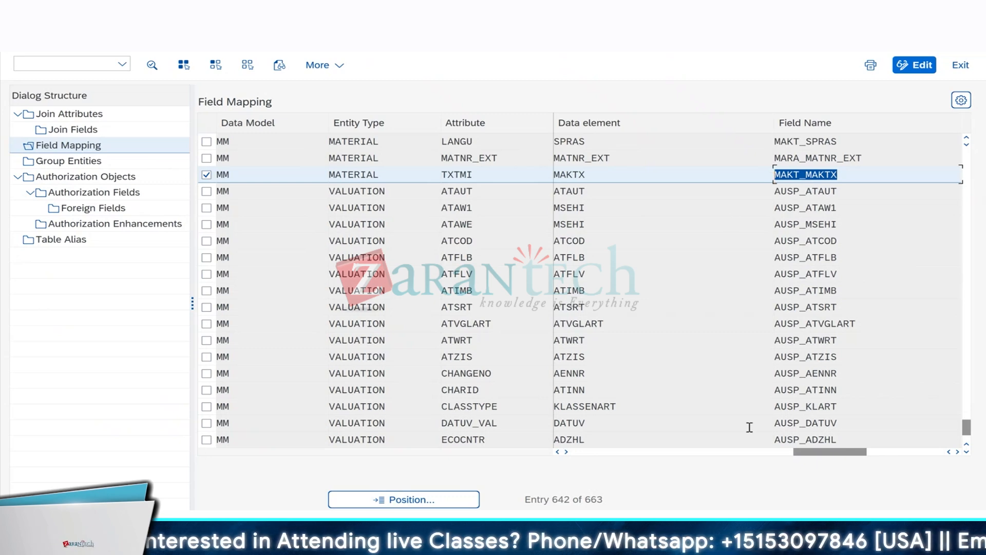
# - Review the entity type, attribute and structure/table of the selected TXTMI mapping row
pyautogui.moveTo(805, 458); pyautogui.dragTo(584, 457)
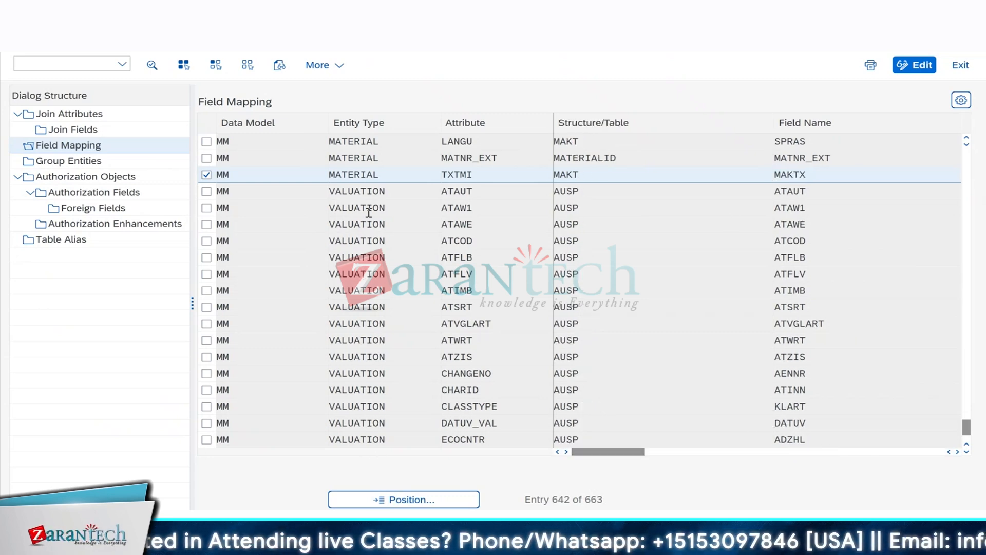
pyautogui.moveTo(390, 177); pyautogui.dragTo(256, 166)
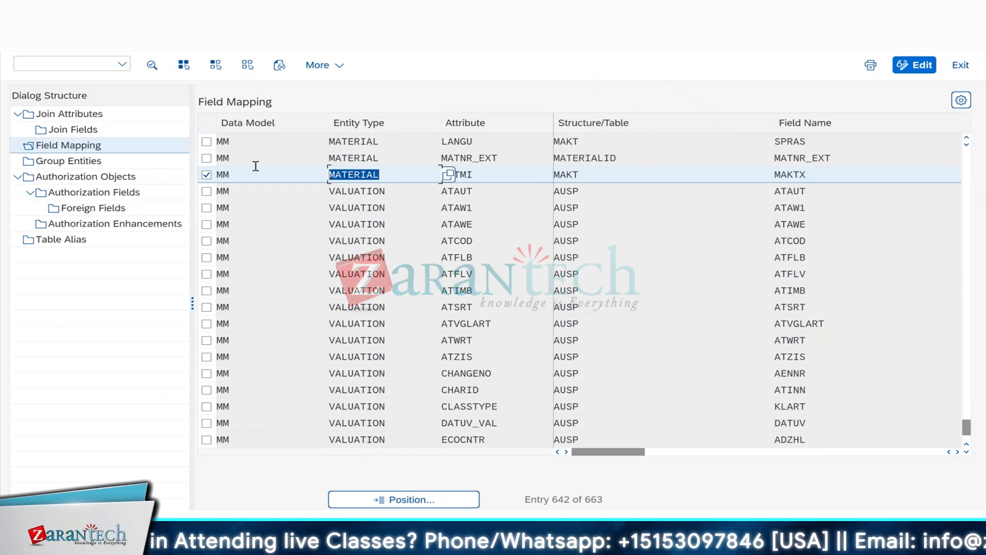
pyautogui.click(478, 173)
pyautogui.moveTo(478, 173); pyautogui.dragTo(436, 173)
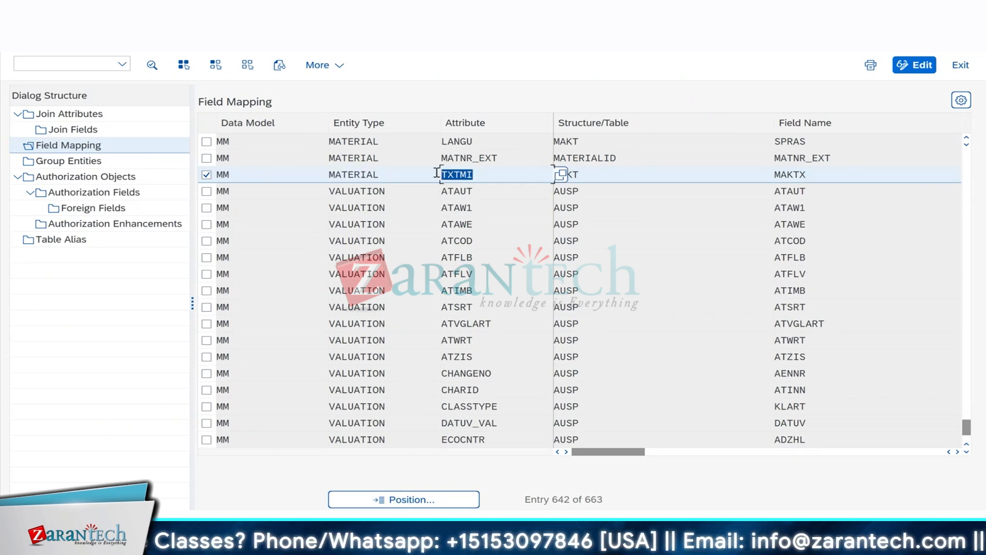
pyautogui.click(606, 173)
pyautogui.moveTo(607, 173); pyautogui.dragTo(551, 173)
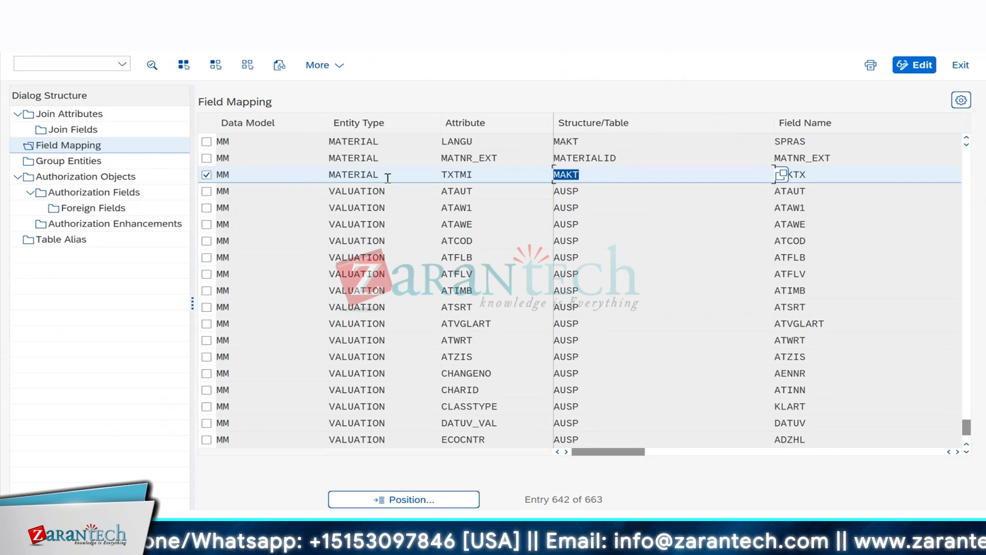
pyautogui.moveTo(440, 175); pyautogui.dragTo(329, 175)
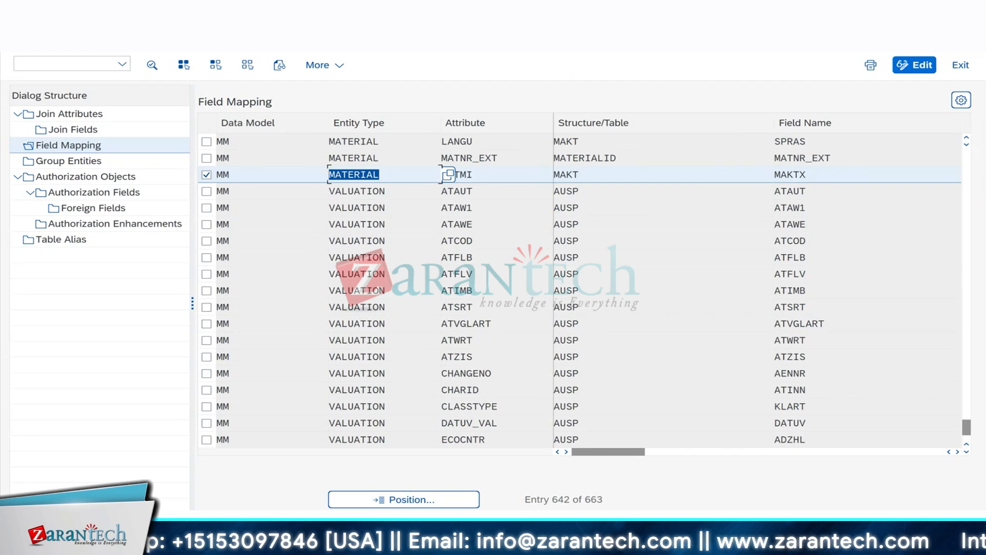
# - Switch to the PowerPoint sketch of the MM MATERIAL entity hierarchy to view it, and return to the SAP field mapping
pyautogui.moveTo(596, 542)
pyautogui.click(516, 481)
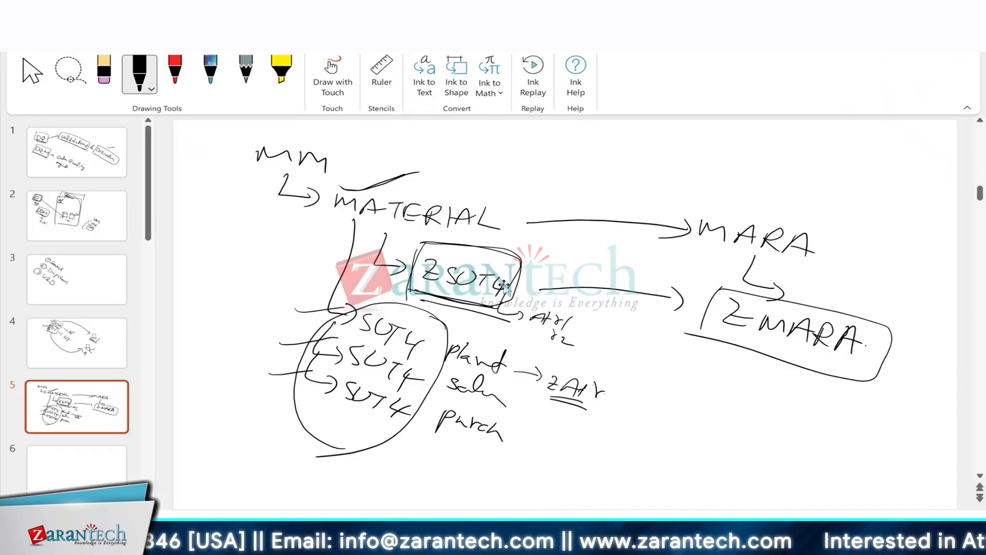
pyautogui.hotkey('alt', 'Tab')
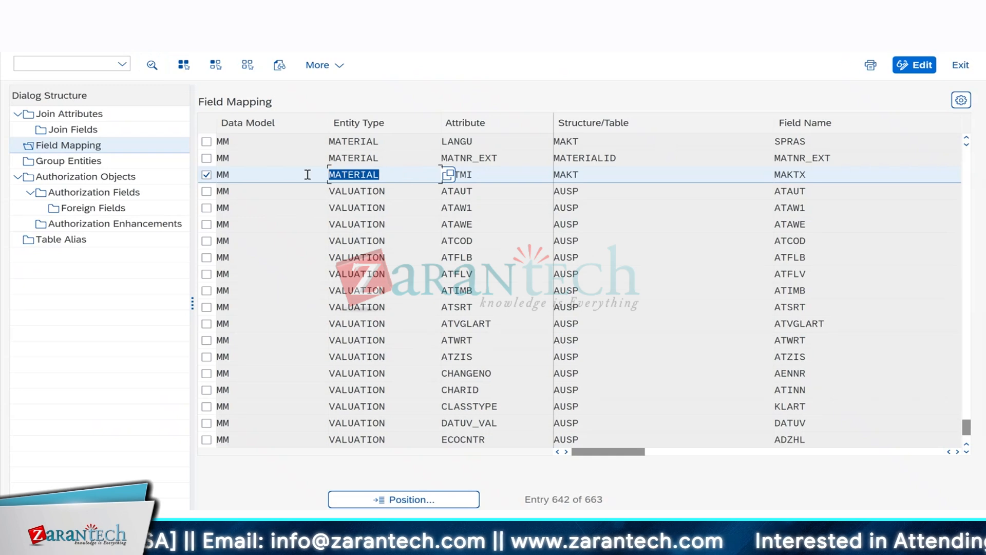
# - Compare the selected row's MATERIAL entity type and TXTMI attribute with the MAKT table and MAKTX field they map to
pyautogui.moveTo(482, 180); pyautogui.dragTo(442, 180)
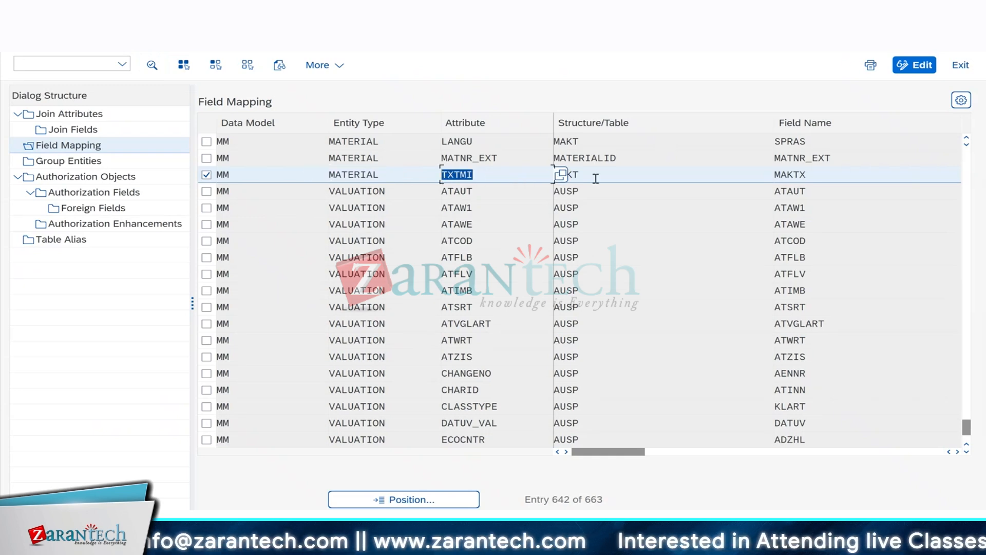
pyautogui.moveTo(590, 176); pyautogui.dragTo(551, 178)
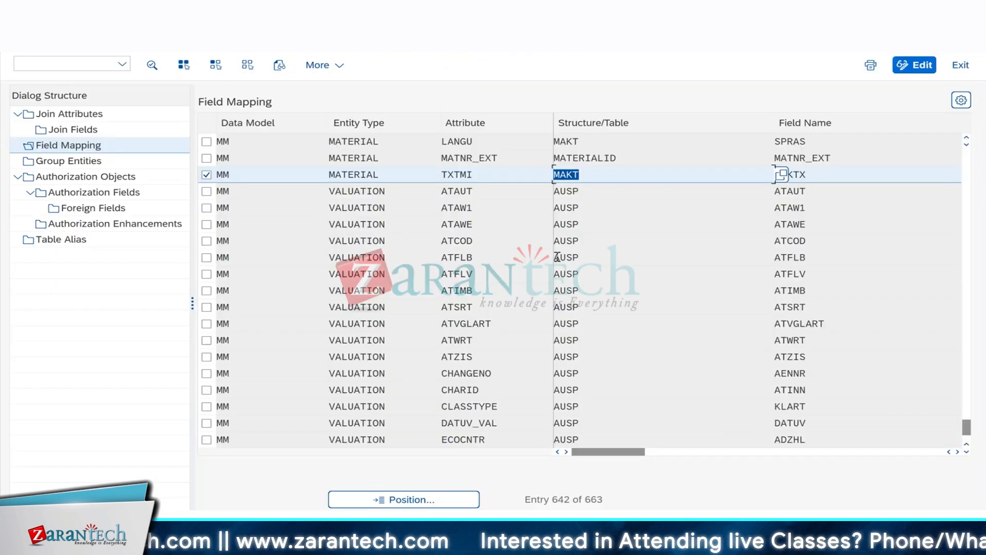
pyautogui.moveTo(812, 174); pyautogui.dragTo(765, 173)
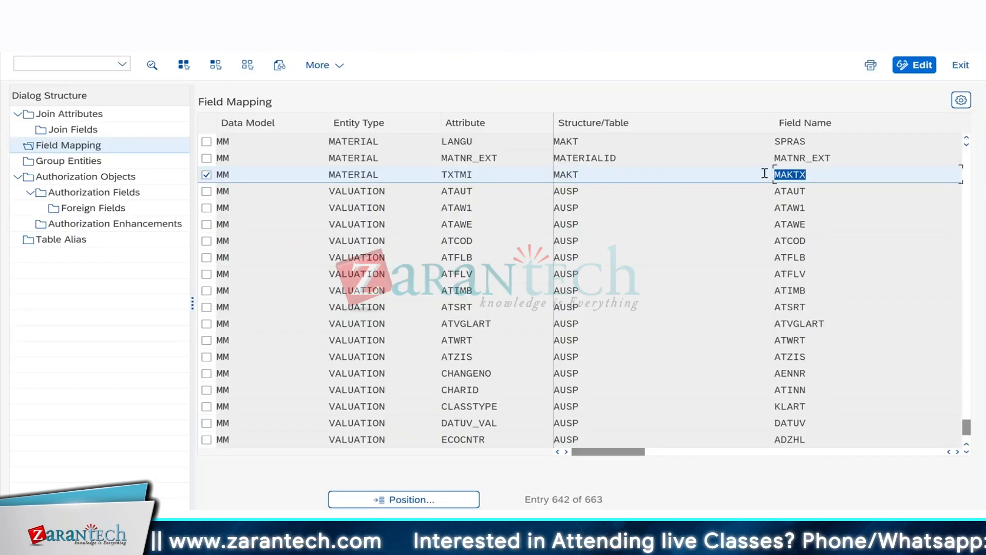
pyautogui.moveTo(486, 175); pyautogui.dragTo(411, 175)
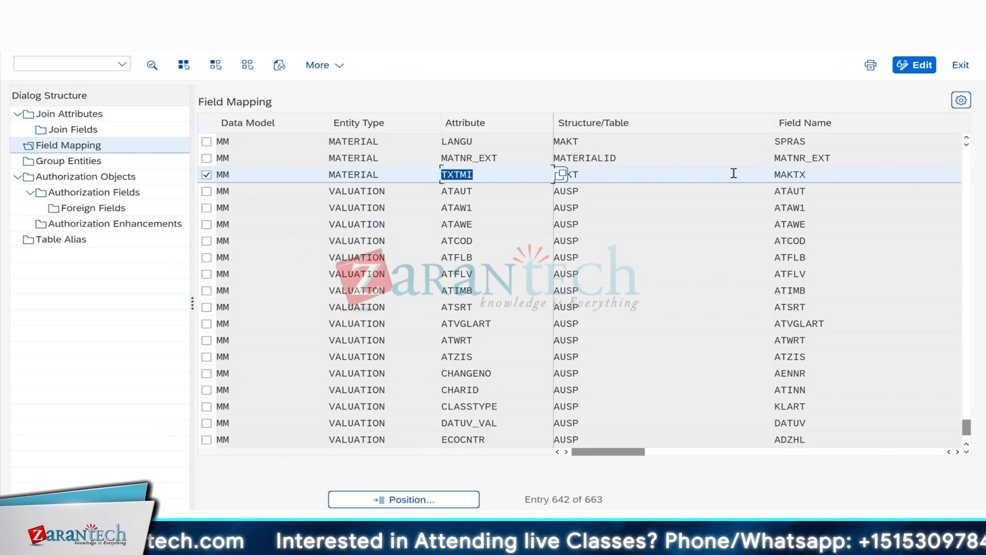
pyautogui.moveTo(584, 173); pyautogui.dragTo(529, 174)
pyautogui.moveTo(813, 170); pyautogui.dragTo(770, 174)
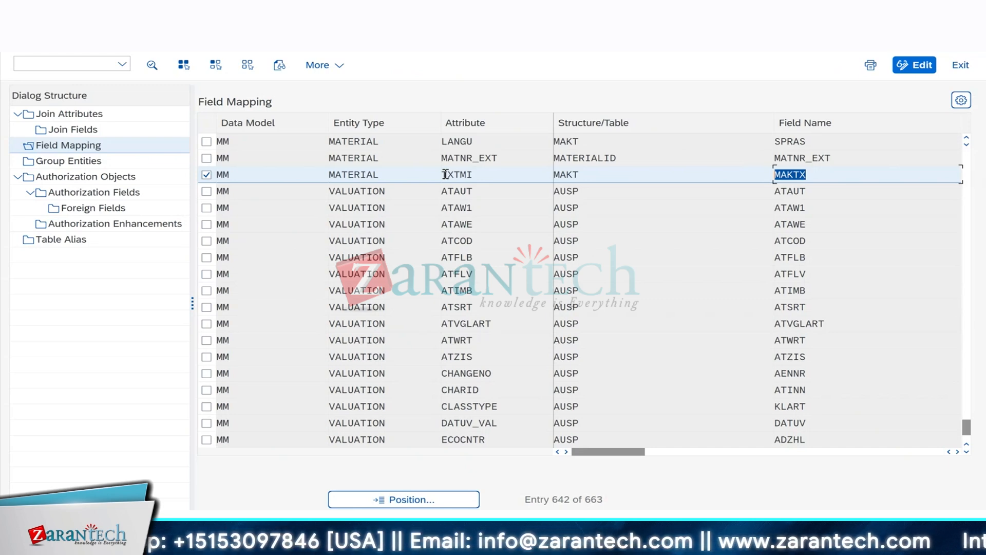
pyautogui.moveTo(403, 176); pyautogui.dragTo(302, 176)
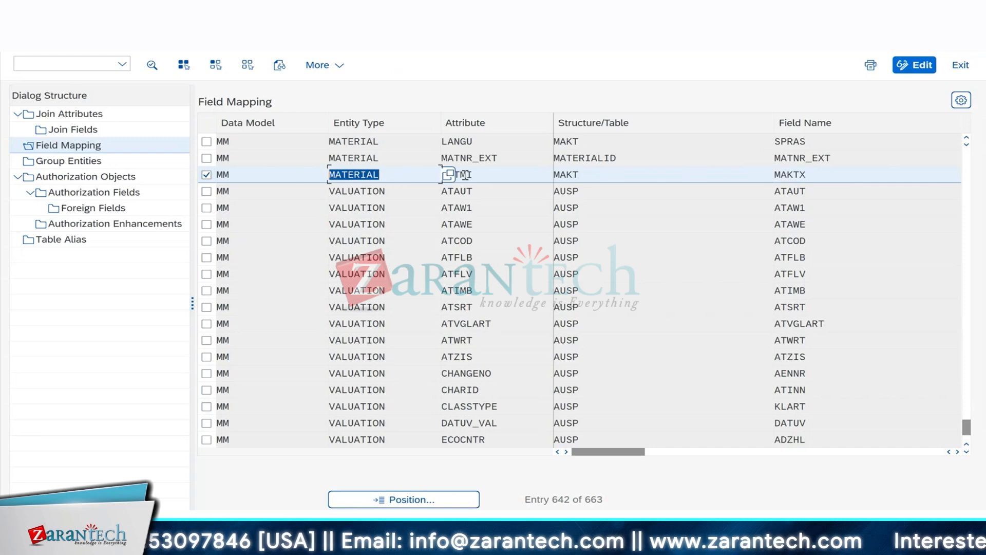
pyautogui.moveTo(489, 175); pyautogui.dragTo(318, 177)
pyautogui.click(486, 176)
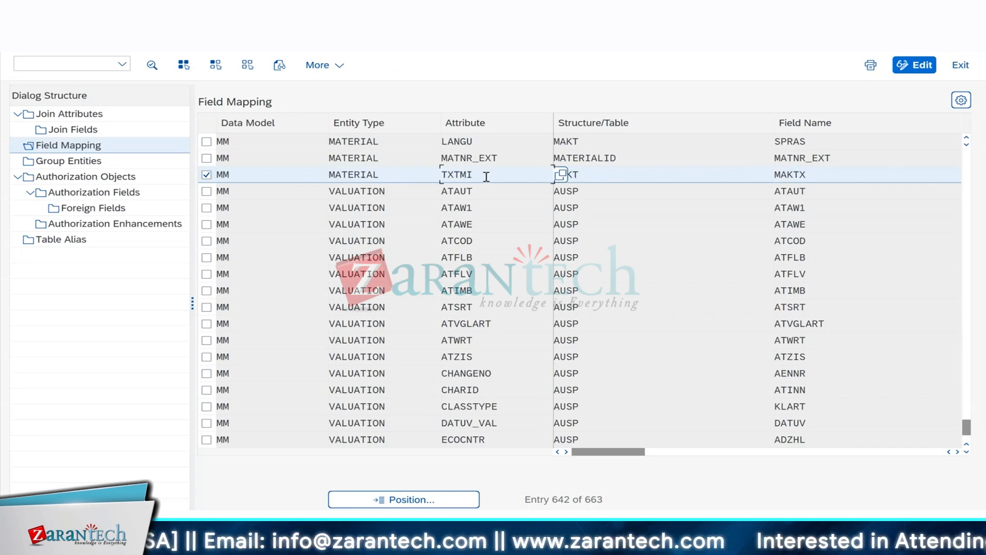
pyautogui.moveTo(392, 176); pyautogui.dragTo(302, 176)
pyautogui.moveTo(480, 176); pyautogui.dragTo(396, 177)
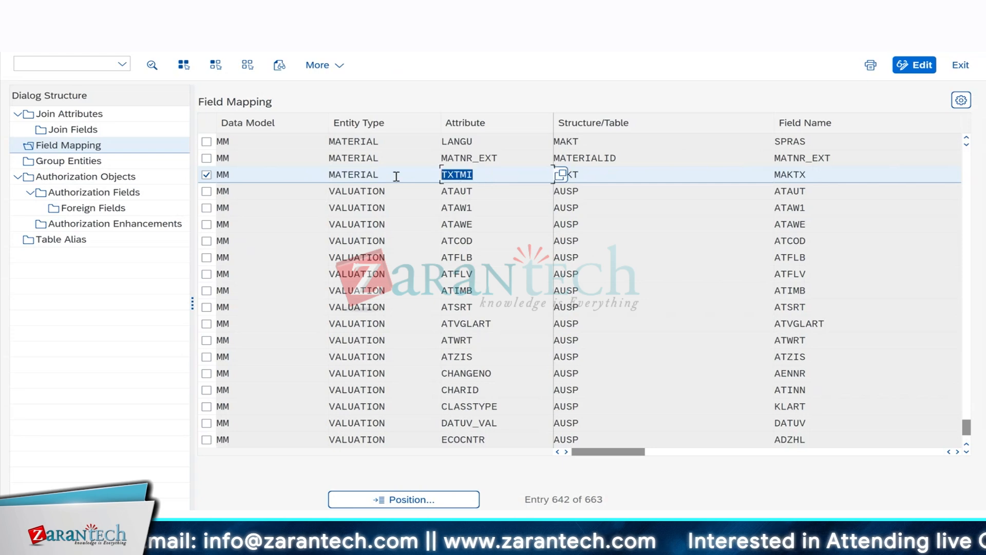
pyautogui.press('Tab')
pyautogui.press('Tab')
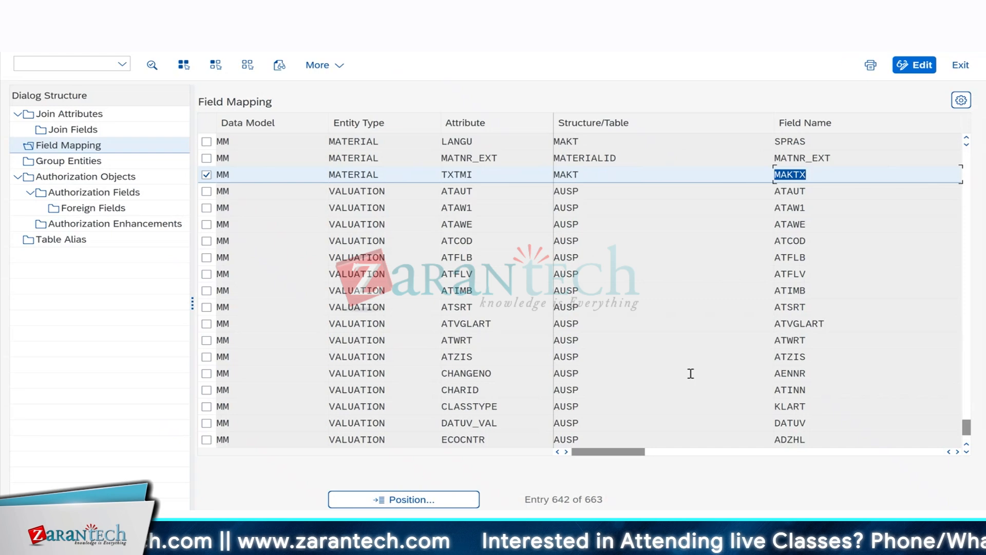
# - Narrow the Structure/Table, Field Name and Data element columns so the second Field Name column fits in view
pyautogui.moveTo(776, 125); pyautogui.dragTo(653, 123)
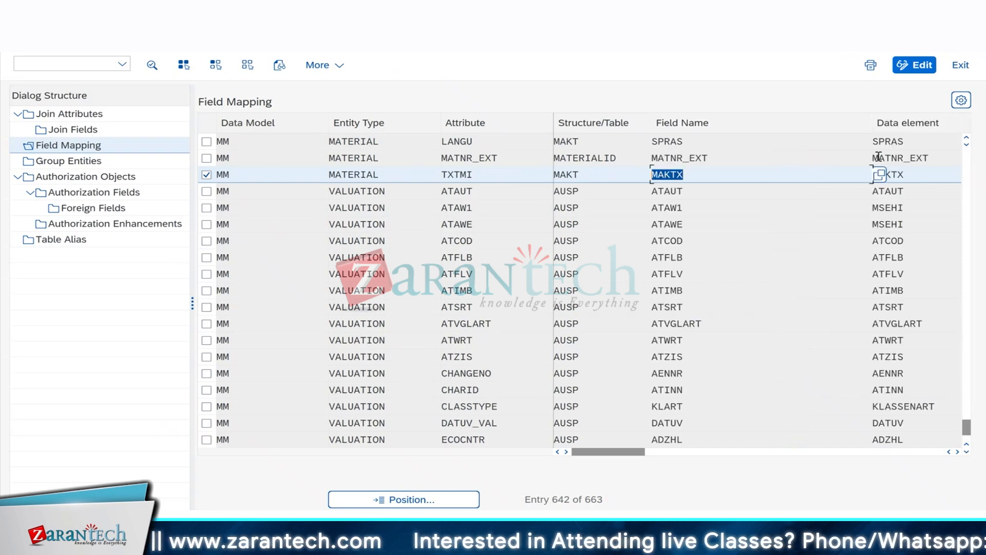
pyautogui.doubleClick(873, 126)
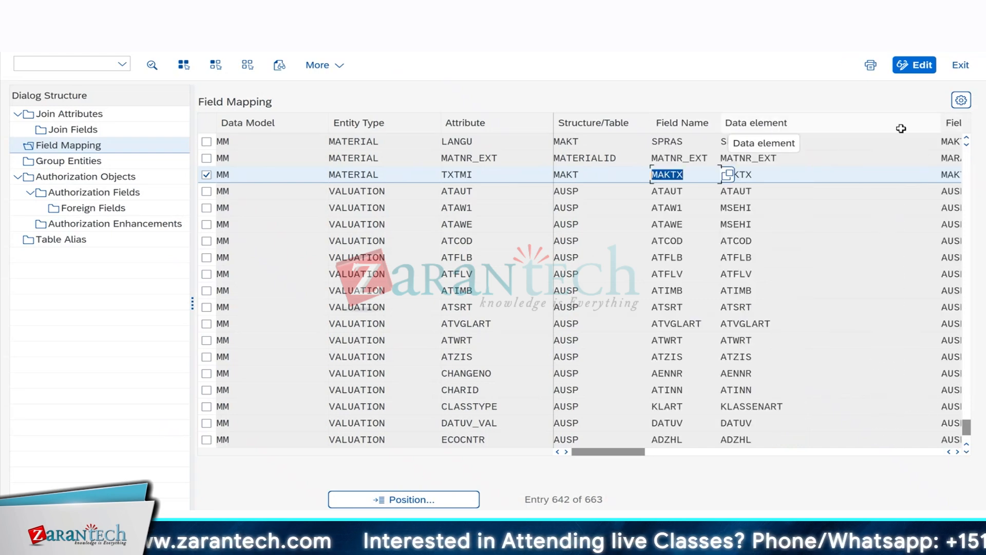
pyautogui.doubleClick(940, 126)
# - Examine the TXTMI row's second field name against its entity type and attribute
pyautogui.moveTo(877, 174); pyautogui.dragTo(780, 173)
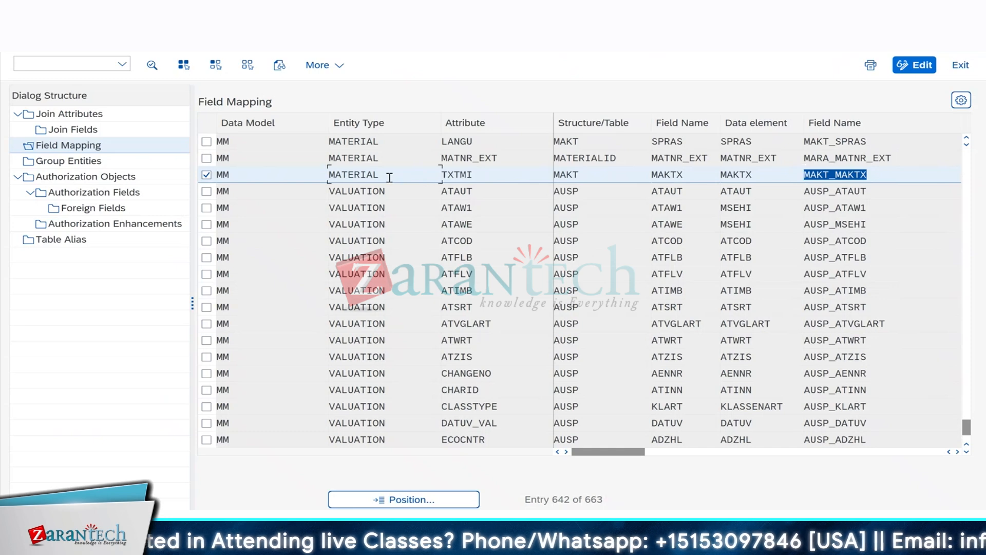
pyautogui.moveTo(389, 176); pyautogui.dragTo(322, 176)
pyautogui.moveTo(439, 176); pyautogui.dragTo(478, 176)
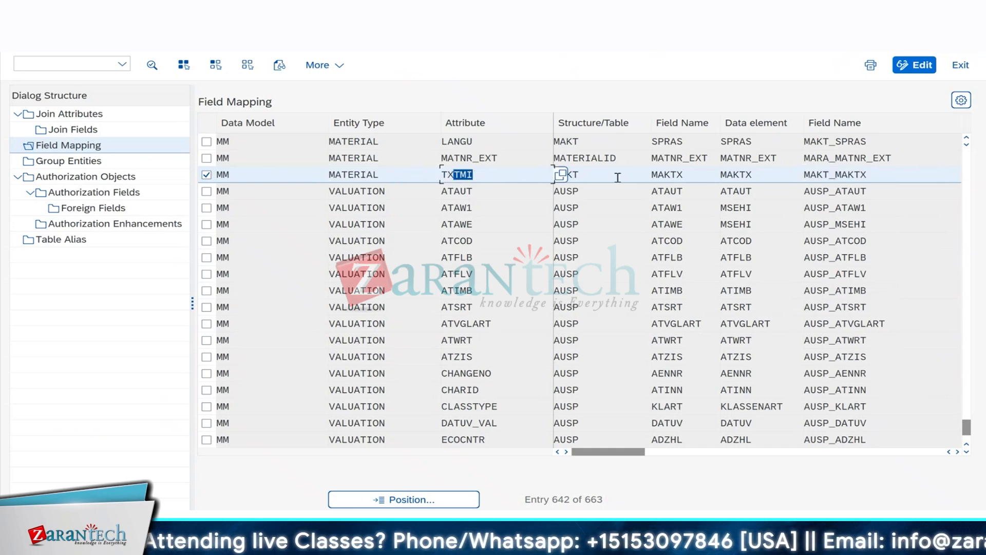
# - Examine the TXTMI row's Structure/Table, field name, data element and second field name in the field mapping
pyautogui.moveTo(619, 177); pyautogui.dragTo(517, 176)
pyautogui.moveTo(706, 176); pyautogui.dragTo(639, 176)
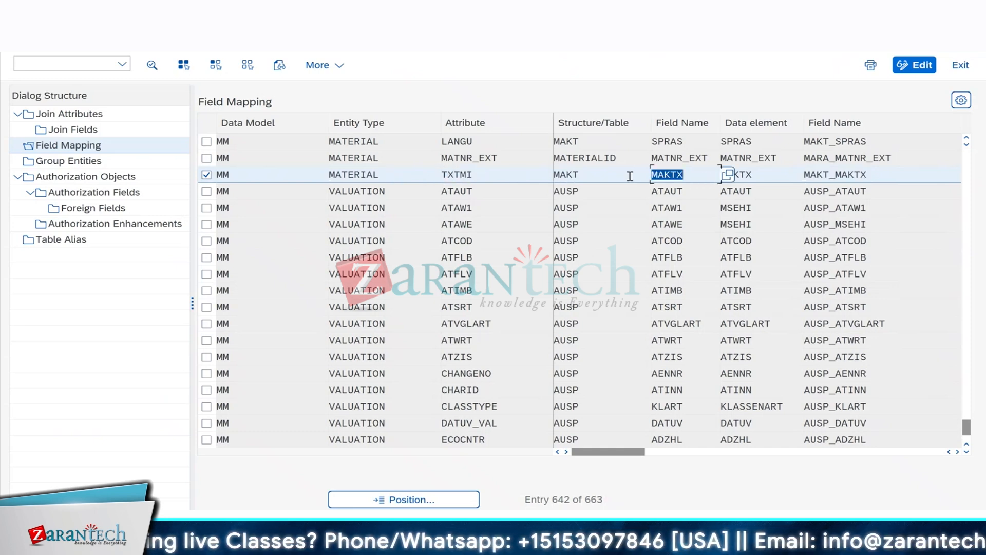
pyautogui.moveTo(766, 177); pyautogui.dragTo(717, 175)
pyautogui.moveTo(903, 179); pyautogui.dragTo(787, 174)
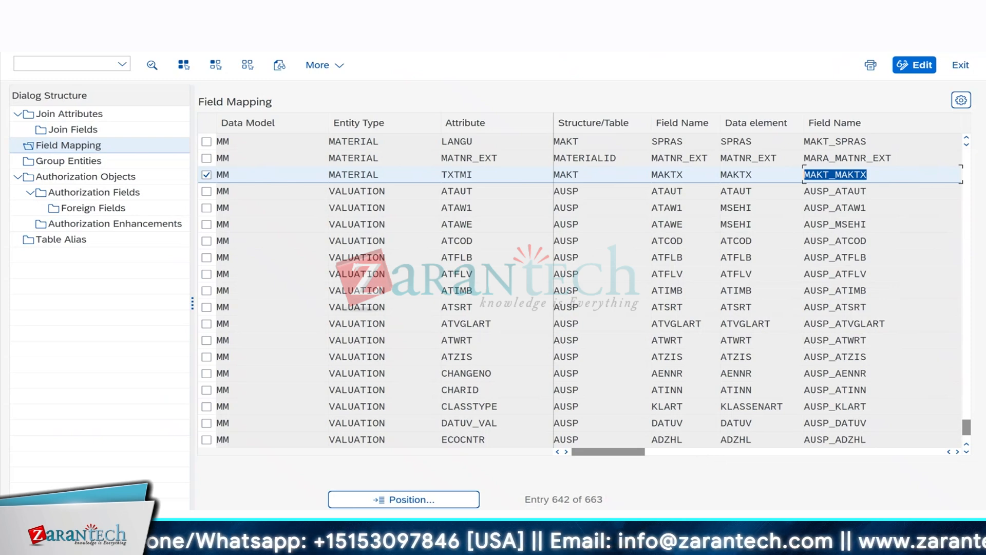
# - Compare the PowerPoint sketch of the MM MATERIAL hierarchy with the TXTMI row in SAP, switching between the two, and return to the field mapping
pyautogui.moveTo(597, 539)
pyautogui.click(517, 488)
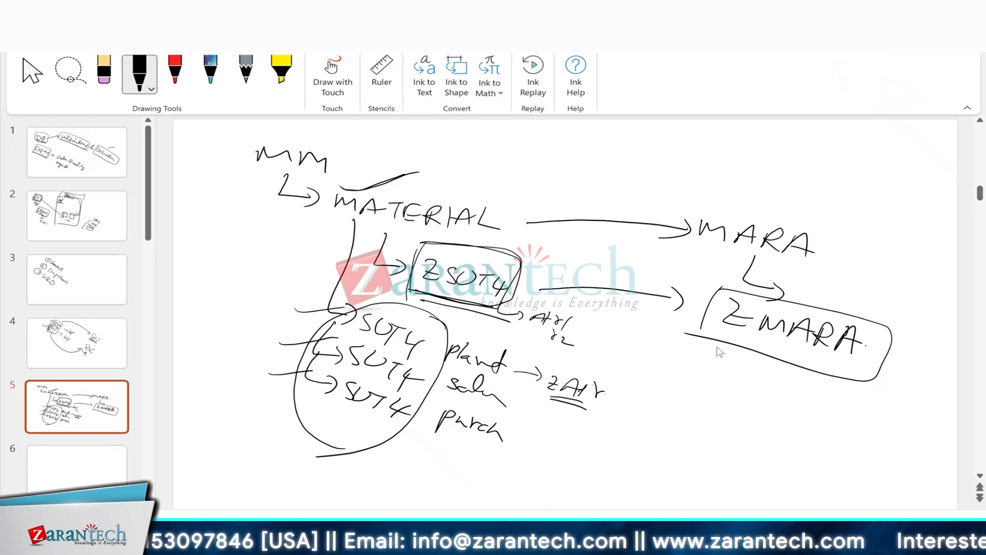
pyautogui.hotkey('alt', 'Tab')
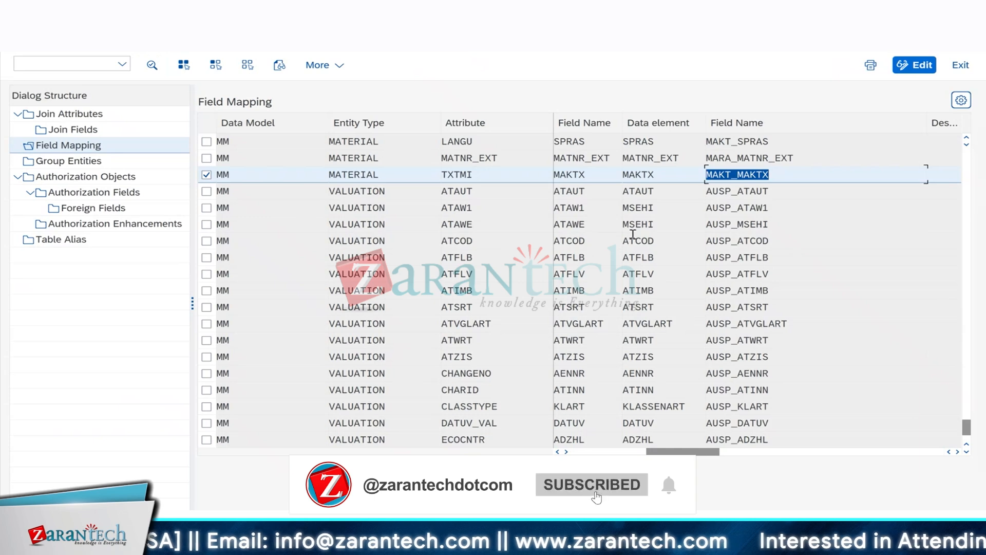
pyautogui.hotkey('alt', 'Tab')
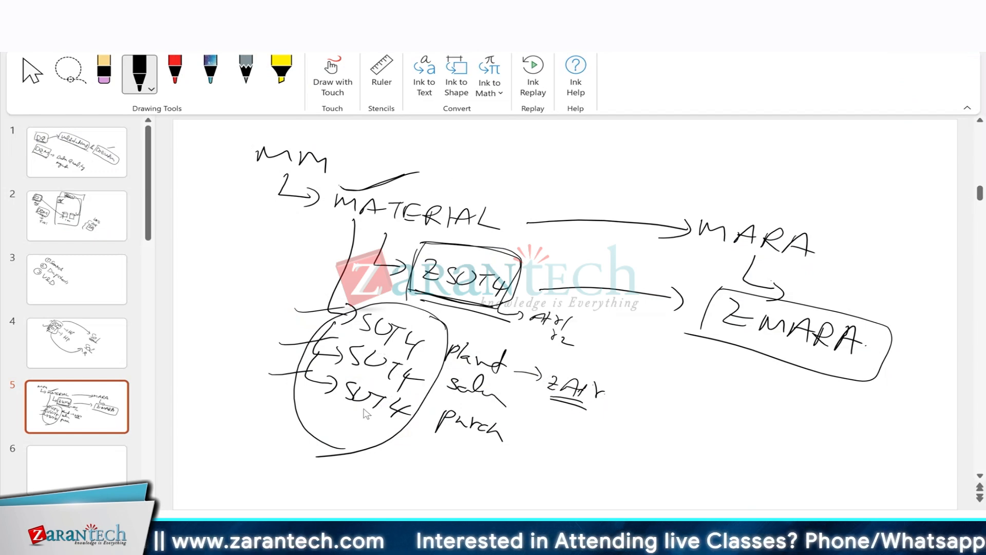
pyautogui.hotkey('alt', 'Tab')
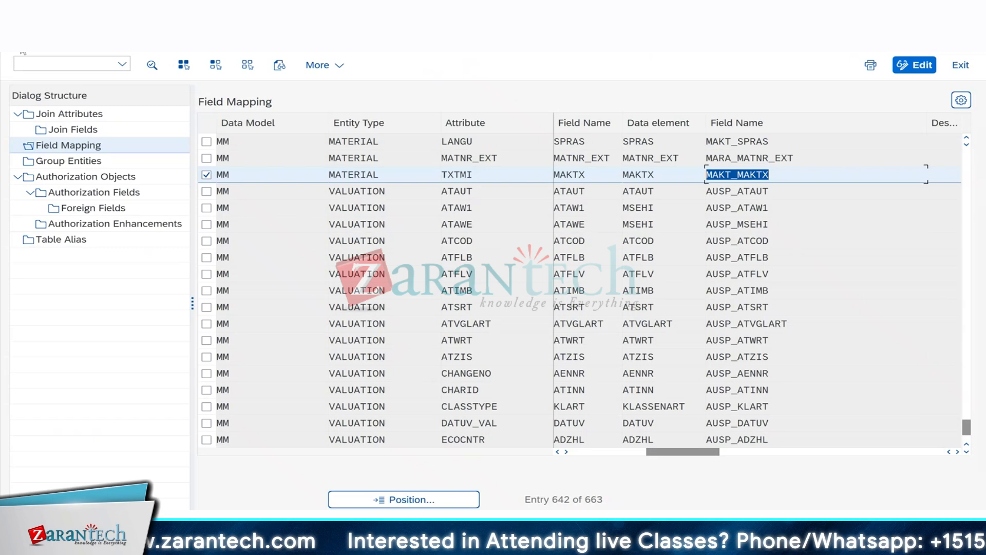
# - Return to the IMG structure, reopen Define Joins, Field Mapping, and Authorizations for Reuse Tables to view its Join Attributes, and go back
pyautogui.press('F3')
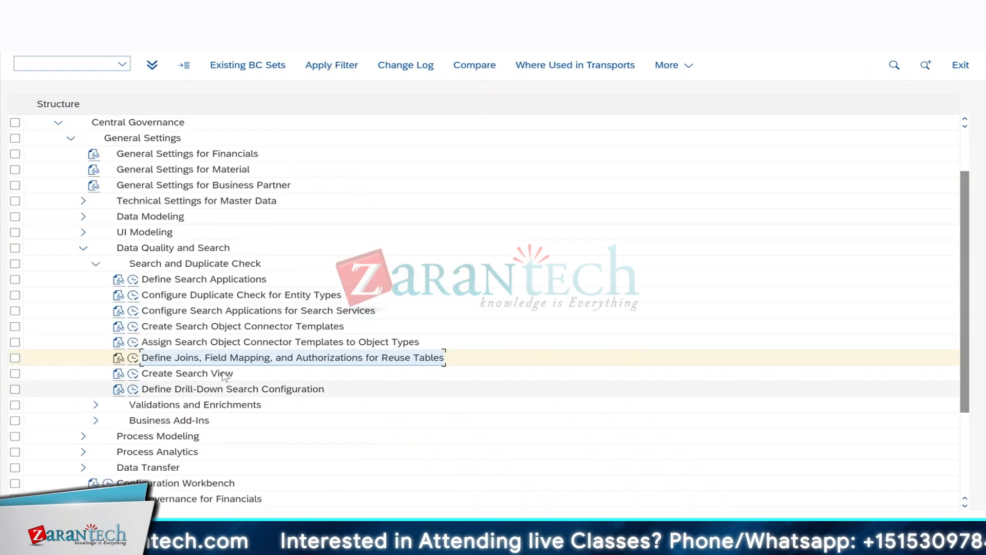
pyautogui.click(186, 373)
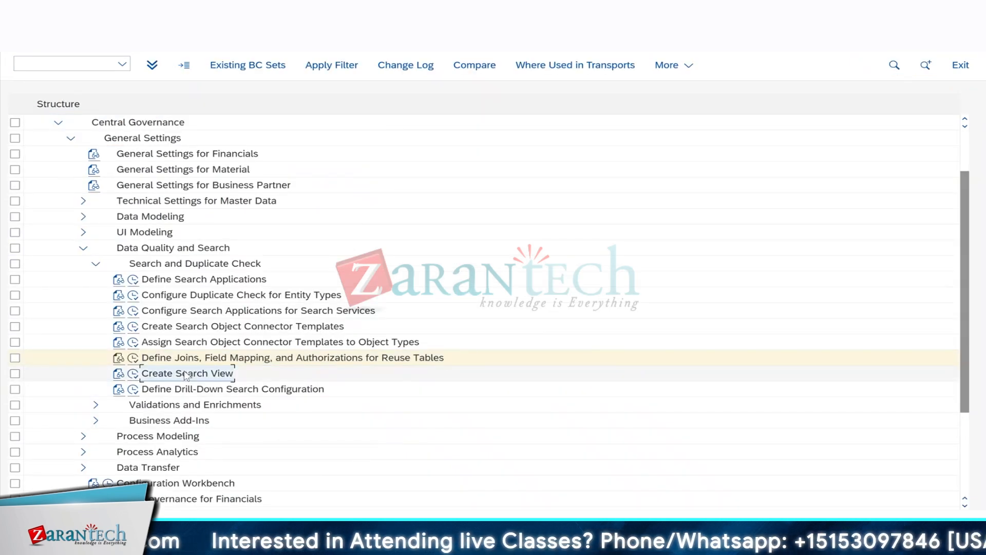
pyautogui.click(308, 360)
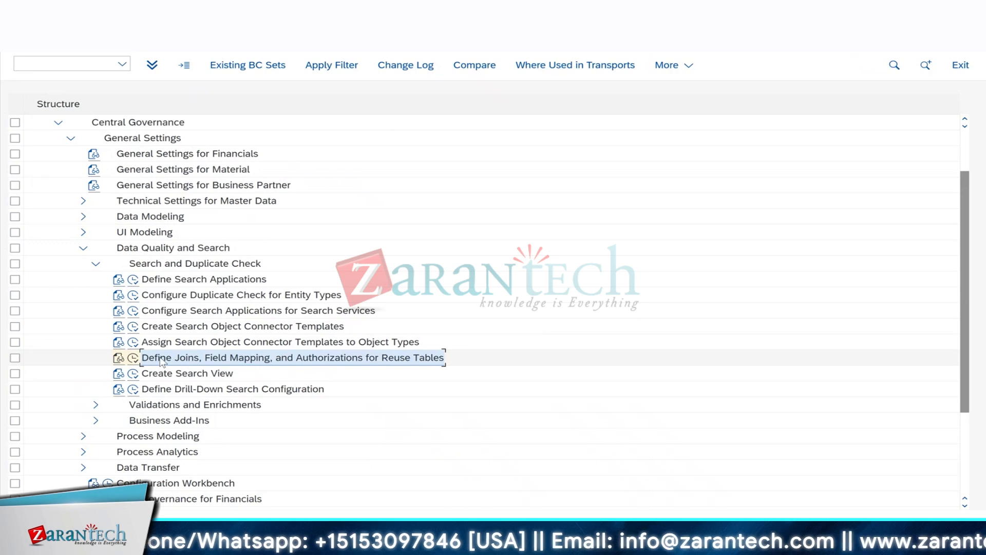
pyautogui.click(133, 359)
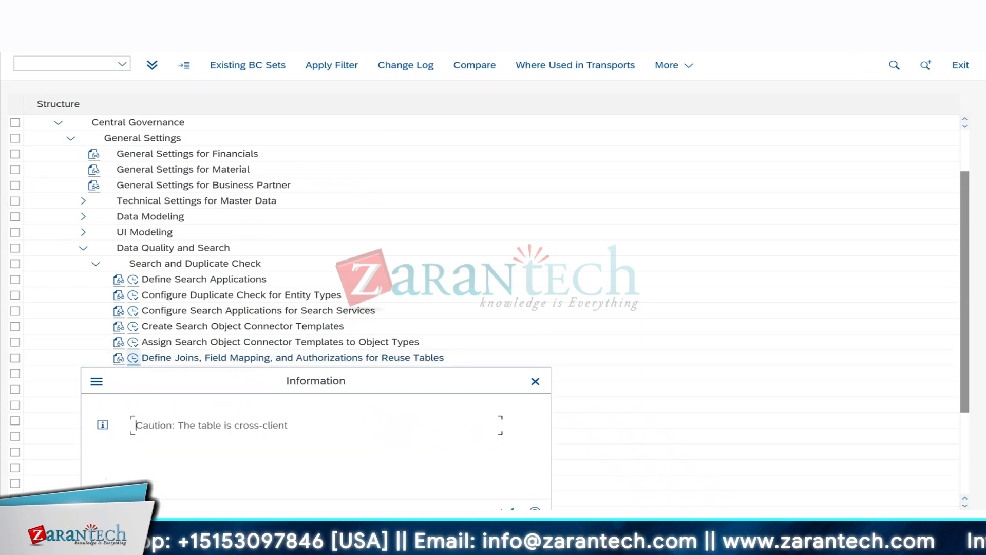
pyautogui.moveTo(380, 390); pyautogui.dragTo(660, 375)
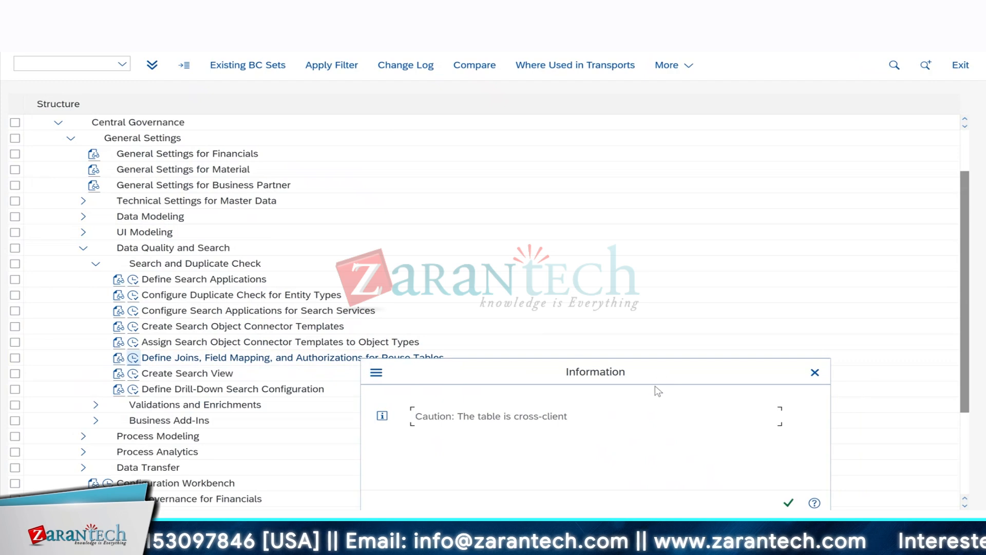
pyautogui.click(789, 503)
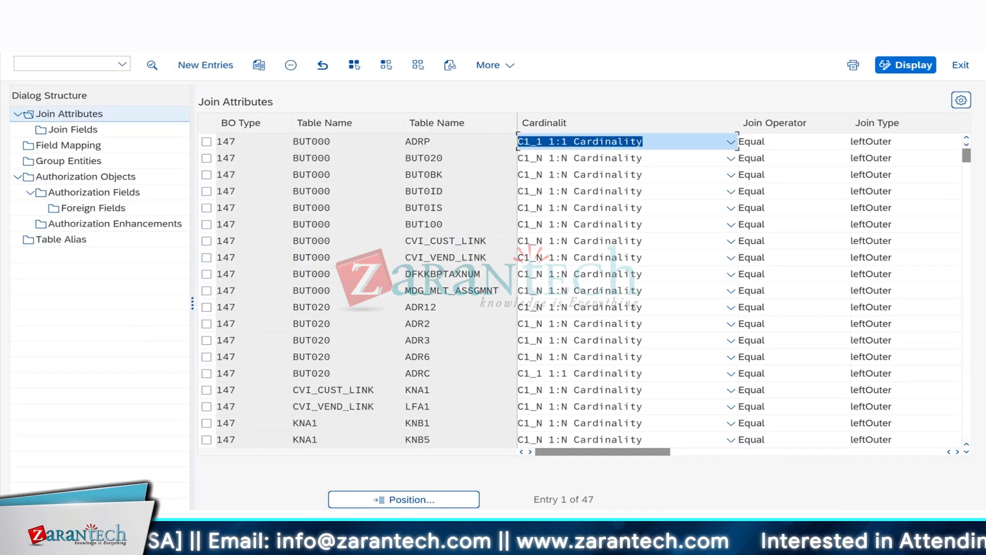
pyautogui.press('F3')
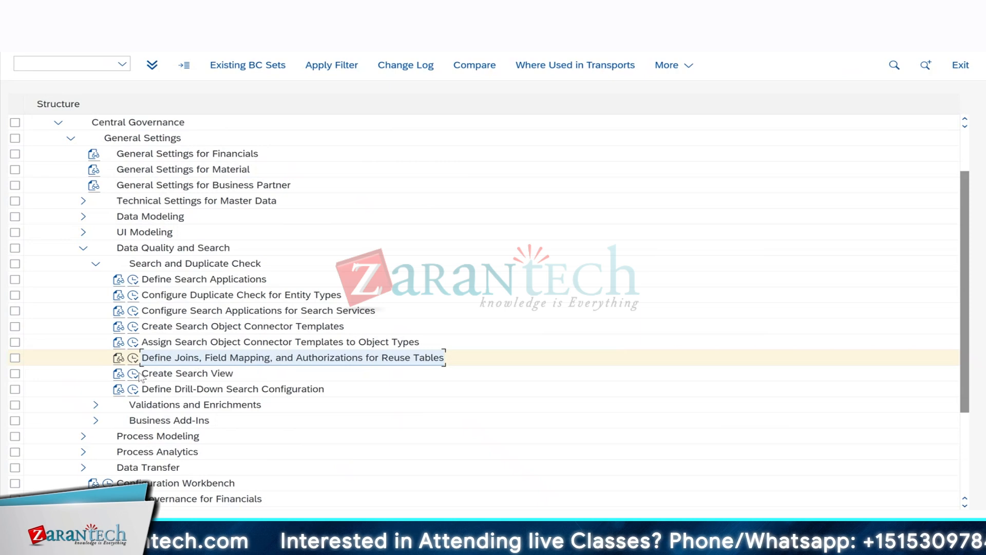
# - Switch to the other Display IMG session, start the Class Builder and display the class CL_MDG_BS_MAT_ACCESS
pyautogui.moveTo(632, 542)
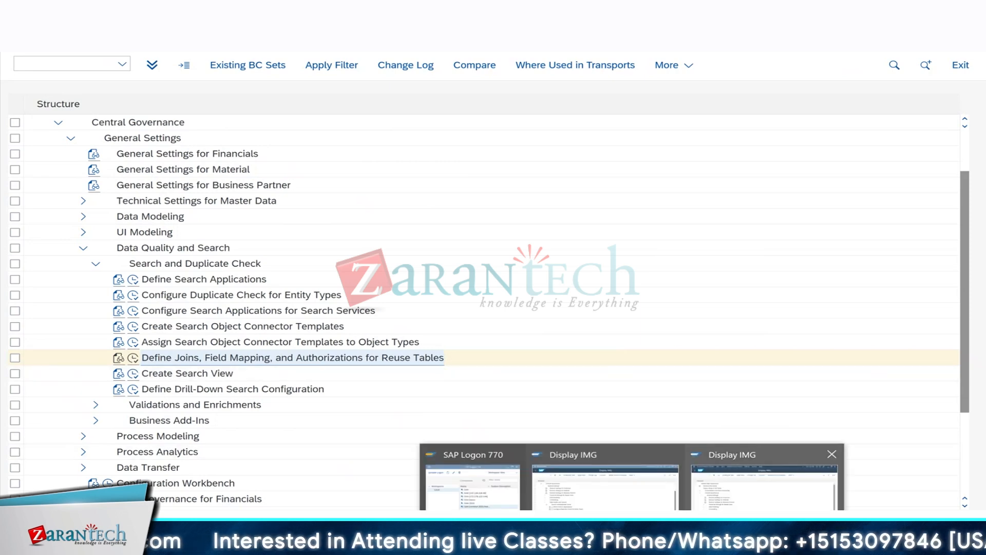
pyautogui.click(760, 491)
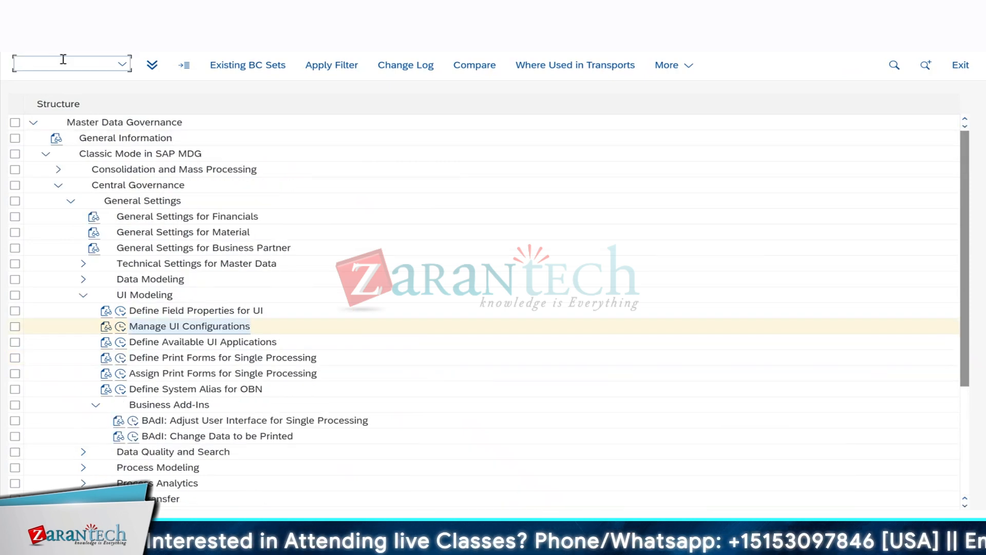
pyautogui.write('/nse16')
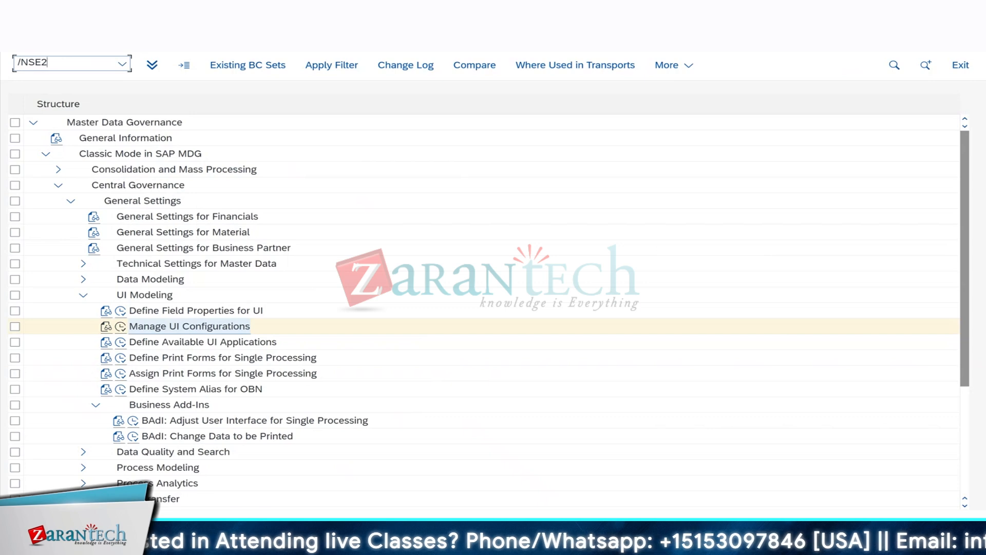
pyautogui.press('Return')
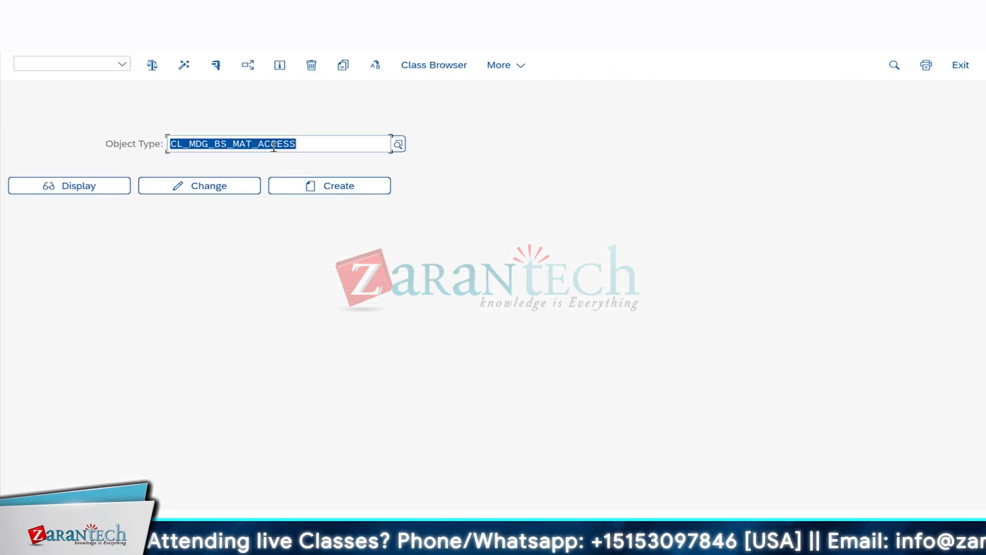
pyautogui.click(78, 185)
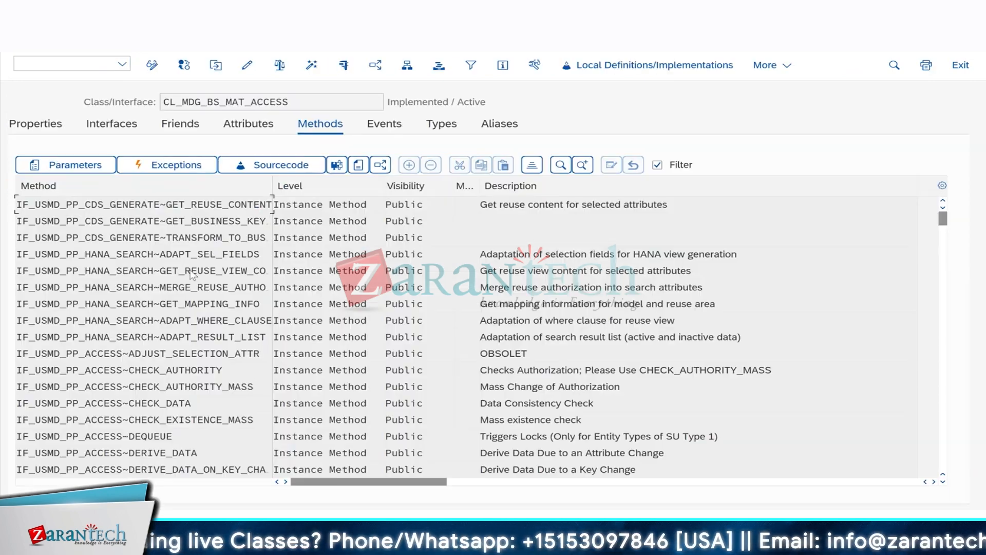
# - Widen the Method column to show full names and open the source code of IF_USMD_PP_HANA_SEARCH~ADAPT_WHERE_CLAUSE
pyautogui.moveTo(273, 192); pyautogui.dragTo(344, 195)
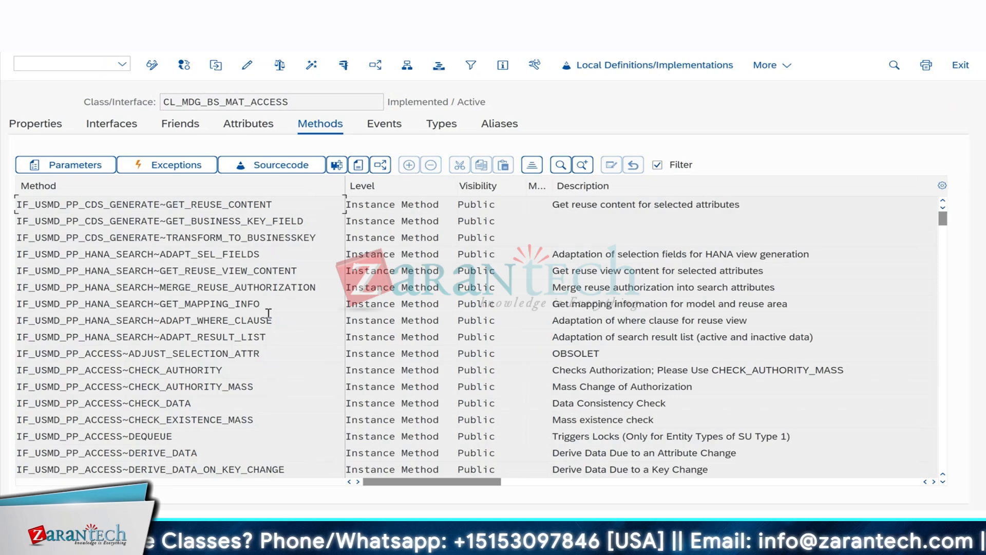
pyautogui.moveTo(271, 319); pyautogui.dragTo(4, 319)
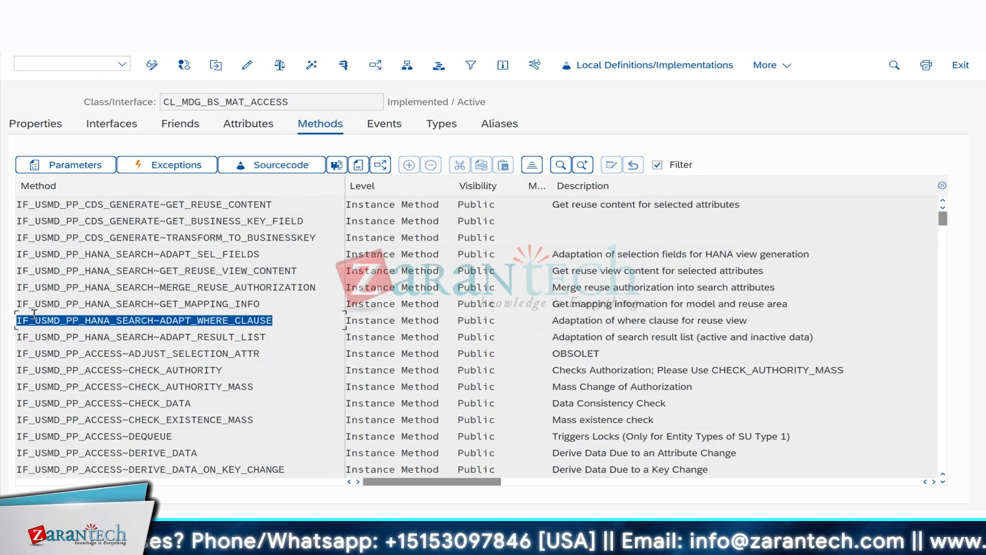
pyautogui.moveTo(282, 321); pyautogui.dragTo(11, 321)
pyautogui.click(188, 322)
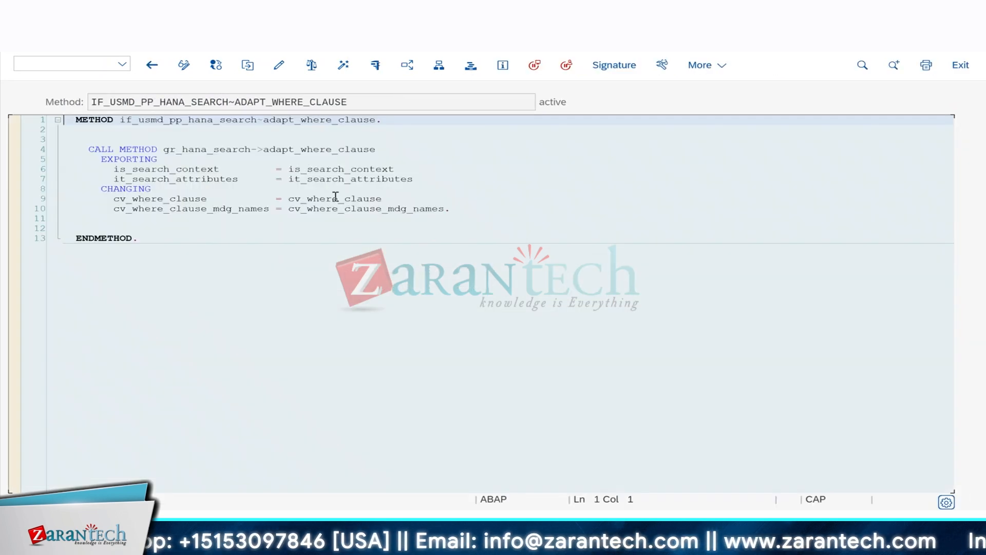
# - Examine the cv_where_clause changing parameter passed to gr_hana_search->adapt_where_clause
pyautogui.moveTo(380, 198); pyautogui.dragTo(287, 198)
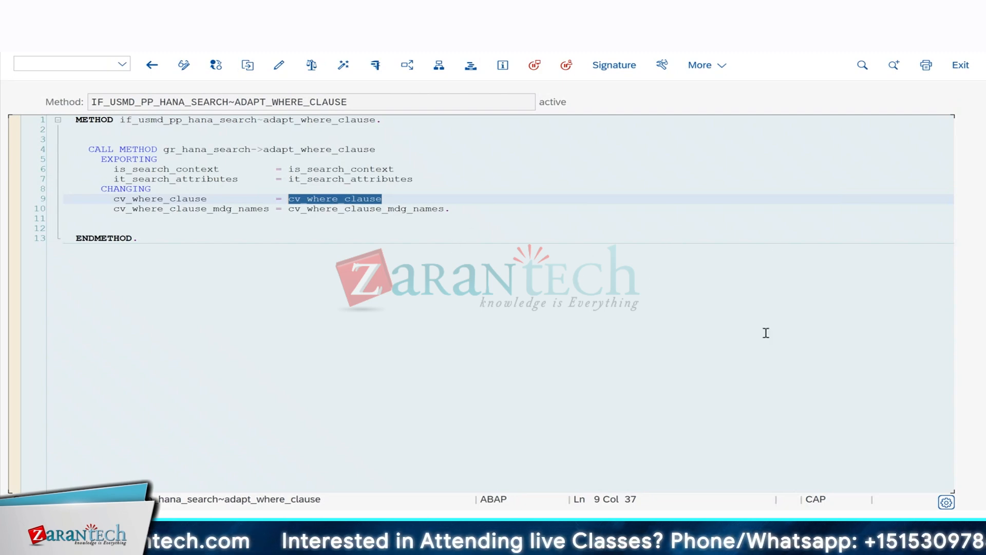
pyautogui.click(399, 200)
pyautogui.moveTo(394, 200); pyautogui.dragTo(290, 200)
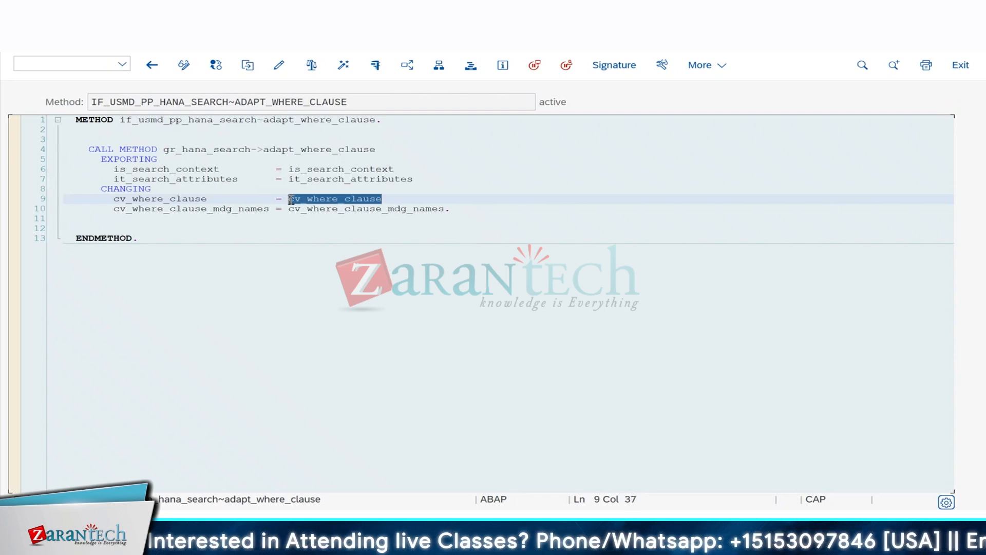
pyautogui.click(321, 200)
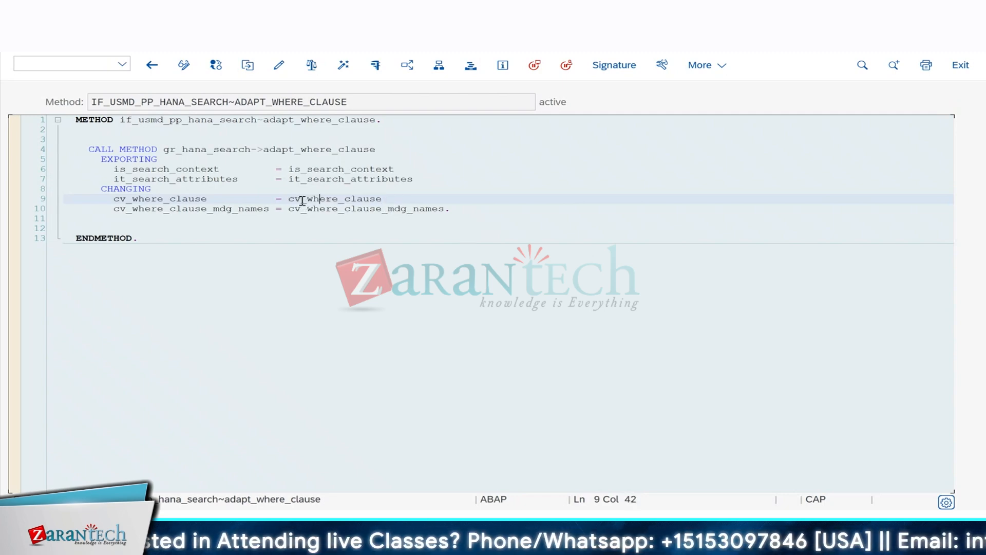
pyautogui.moveTo(288, 200); pyautogui.dragTo(388, 201)
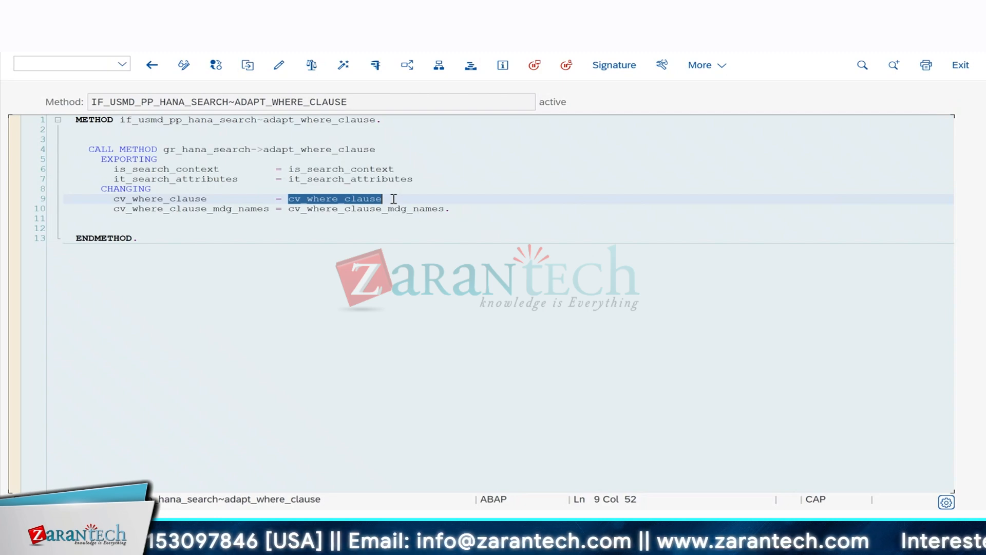
pyautogui.click(116, 149)
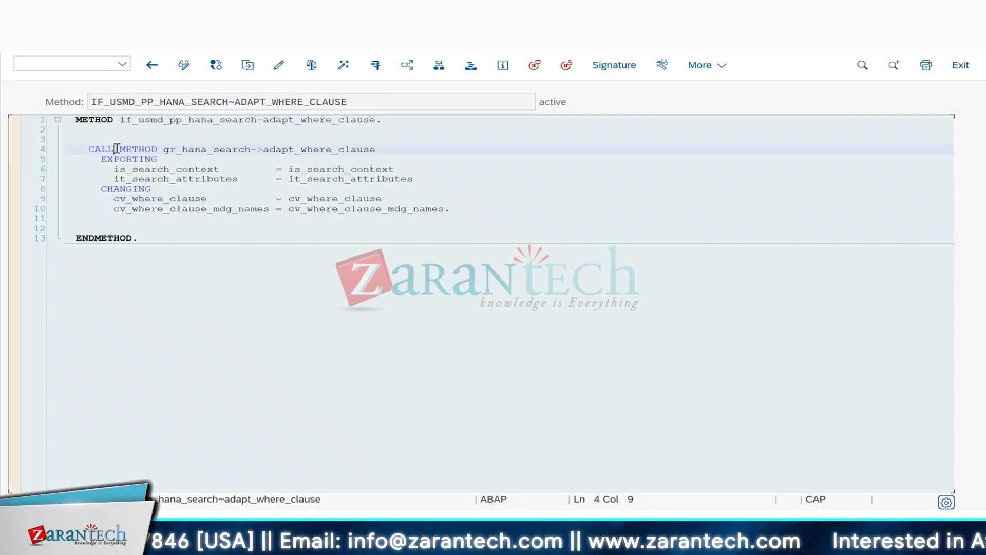
pyautogui.click(289, 199)
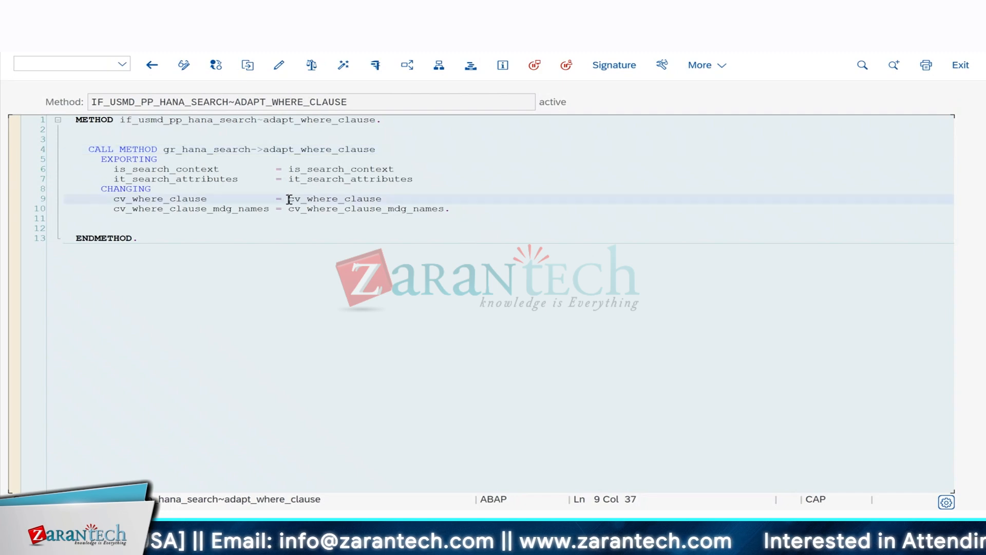
pyautogui.moveTo(289, 199); pyautogui.dragTo(382, 199)
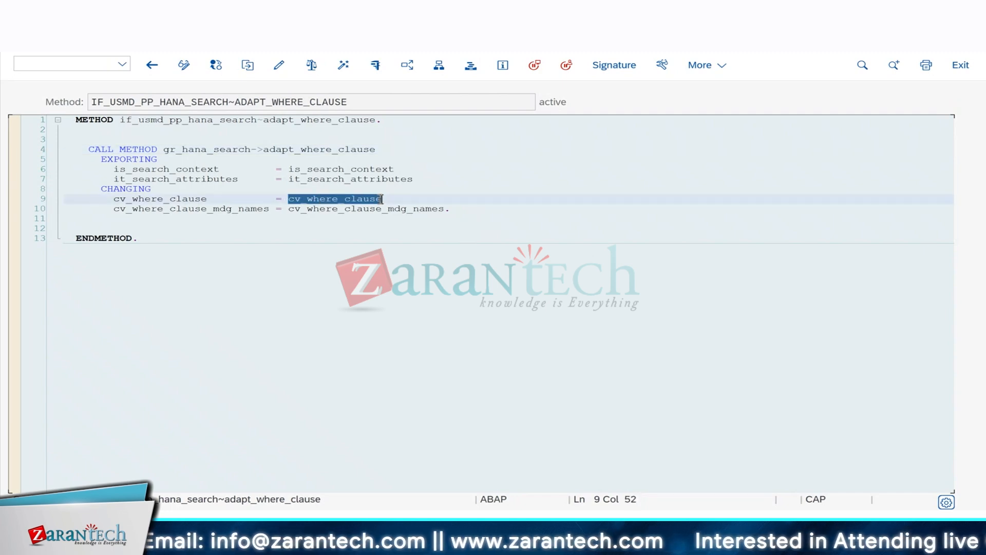
# - Set an external breakpoint on the CALL METHOD gr_hana_search->adapt_where_clause statement in line 4
pyautogui.click(88, 149)
pyautogui.click(396, 201)
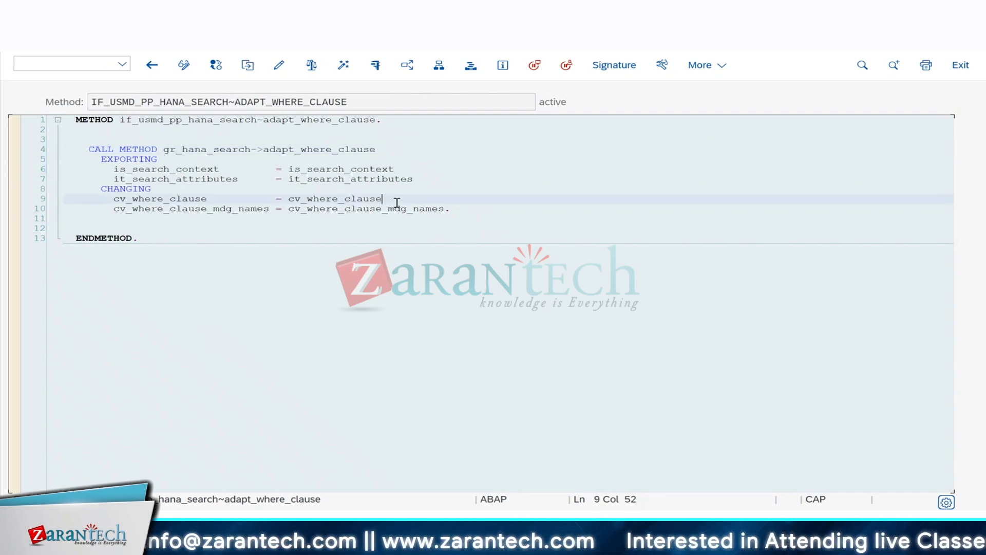
pyautogui.moveTo(397, 201); pyautogui.dragTo(327, 199)
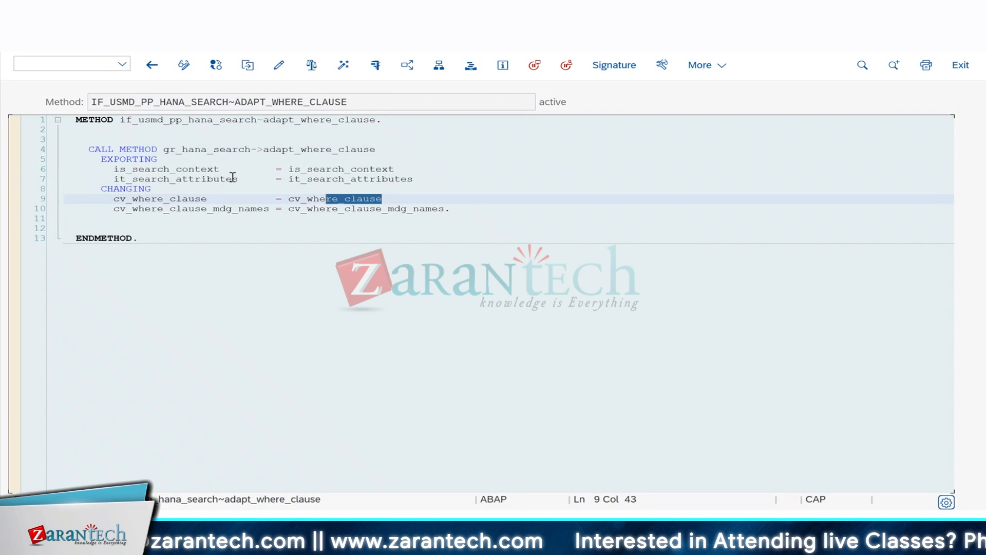
pyautogui.click(125, 148)
pyautogui.click(567, 65)
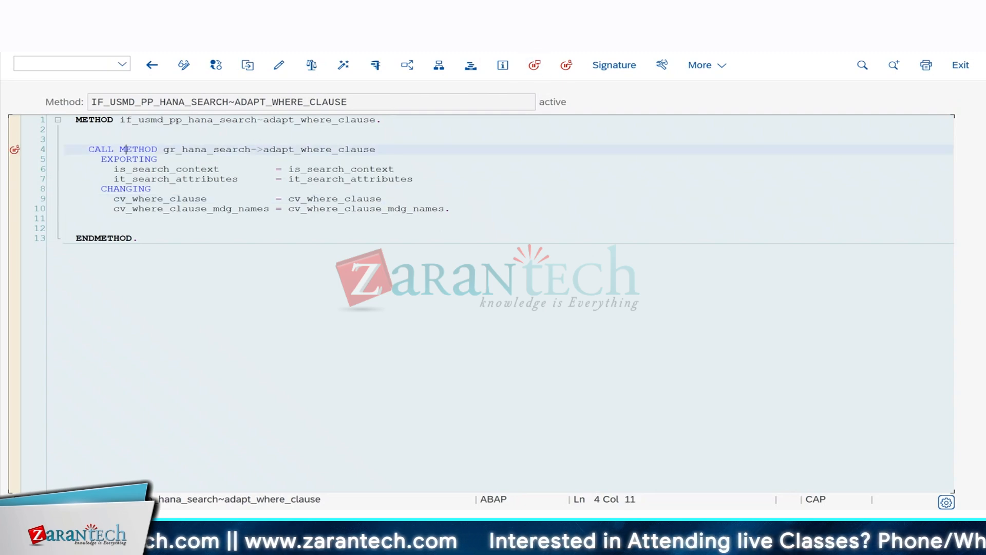
# - Switch to the Search Materials web page, search for Material Type equal to FERT, and switch to the ABAP debugger session
pyautogui.moveTo(494, 544)
pyautogui.click(72, 483)
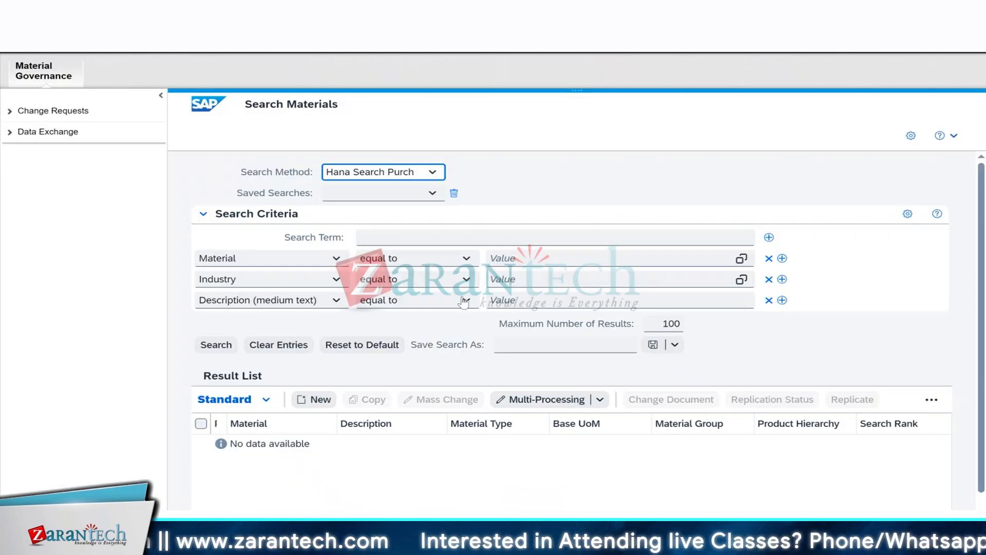
pyautogui.click(337, 258)
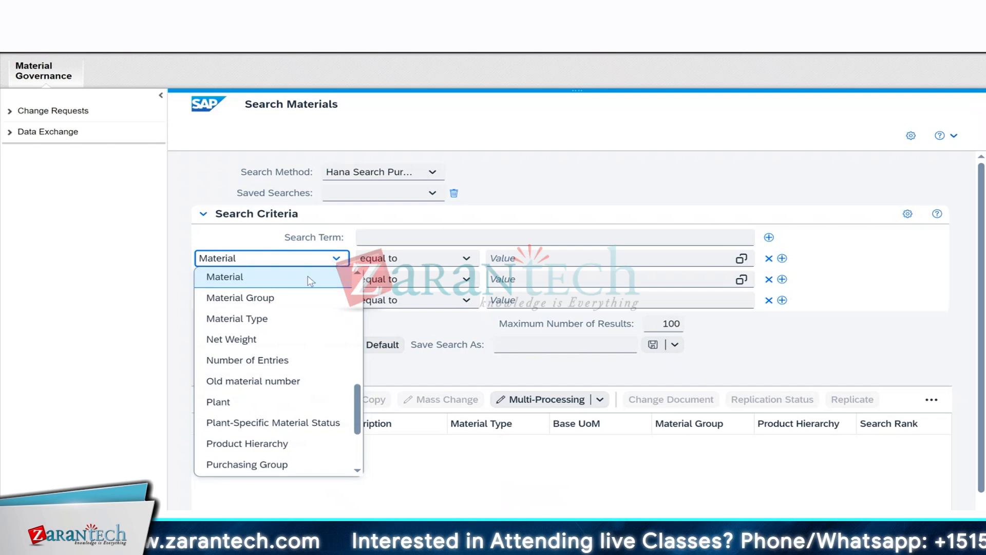
pyautogui.click(238, 315)
pyautogui.click(512, 258)
pyautogui.write('fert')
pyautogui.click(217, 348)
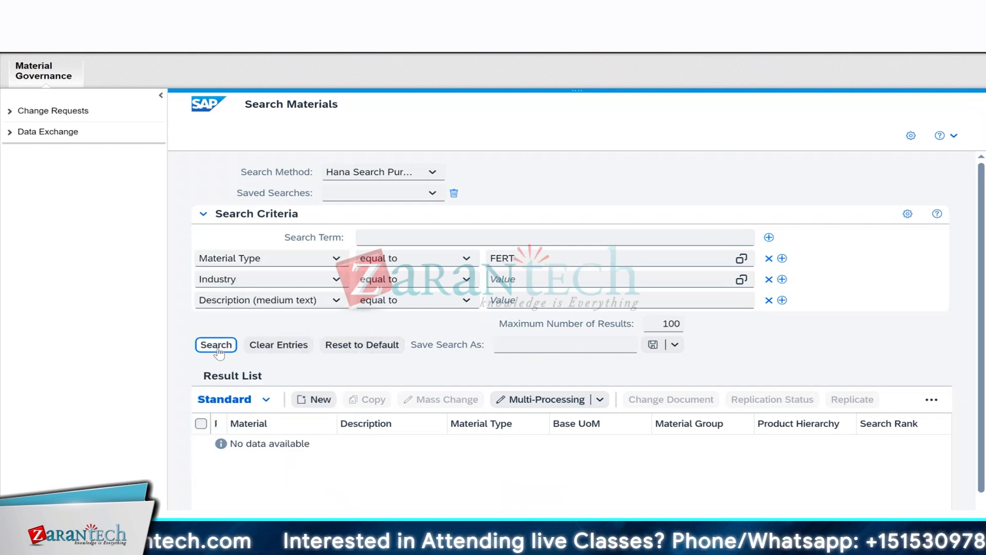
pyautogui.moveTo(632, 543)
pyautogui.click(844, 485)
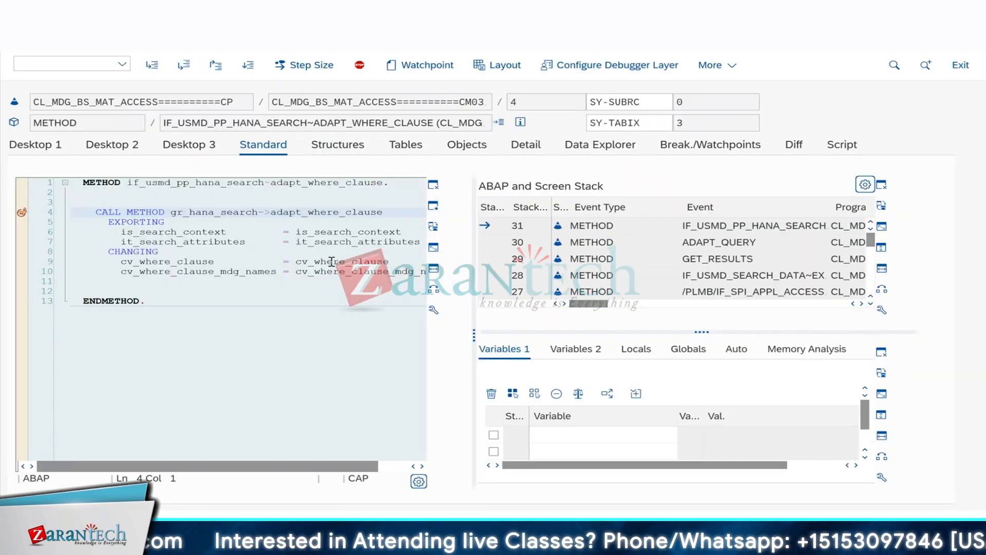
# - Open the details of CV_WHERE_CLAUSE and display its content in the VAR_TEXT Text in Browser view
pyautogui.doubleClick(332, 262)
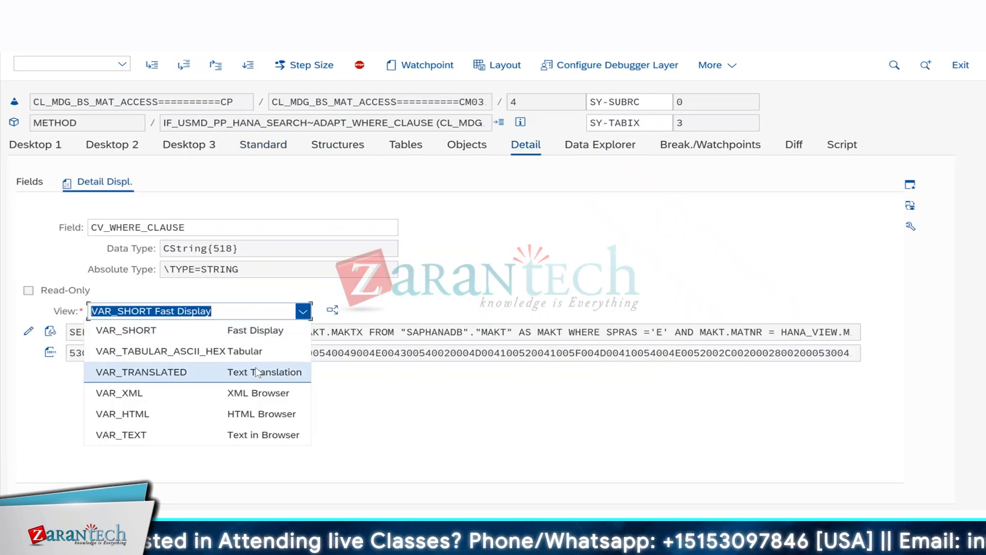
pyautogui.click(271, 435)
pyautogui.moveTo(416, 366); pyautogui.dragTo(29, 335)
pyautogui.click(211, 391)
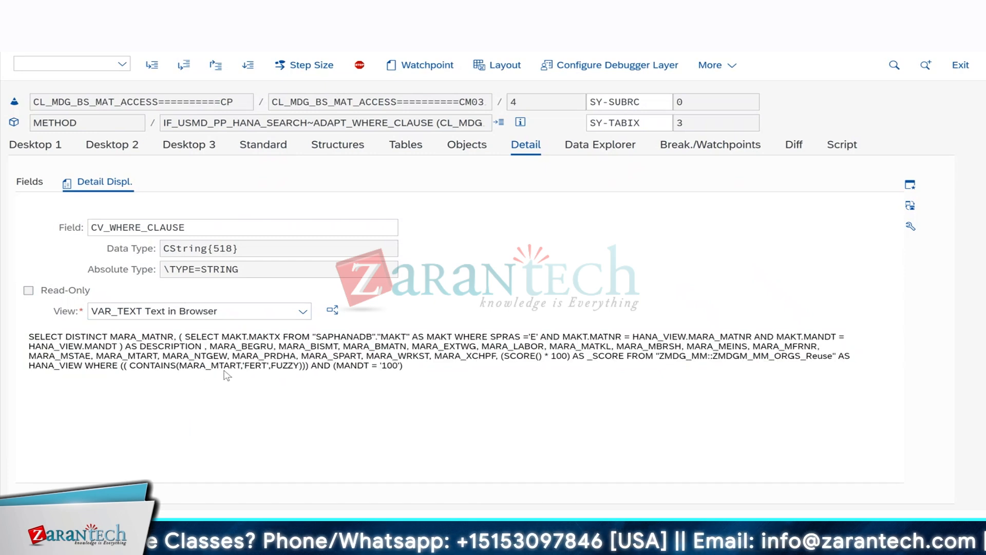
# - Examine the CONTAINS condition in the where clause, including the MARA_MTART field and the 'FERT' search value
pyautogui.moveTo(210, 366); pyautogui.dragTo(254, 366)
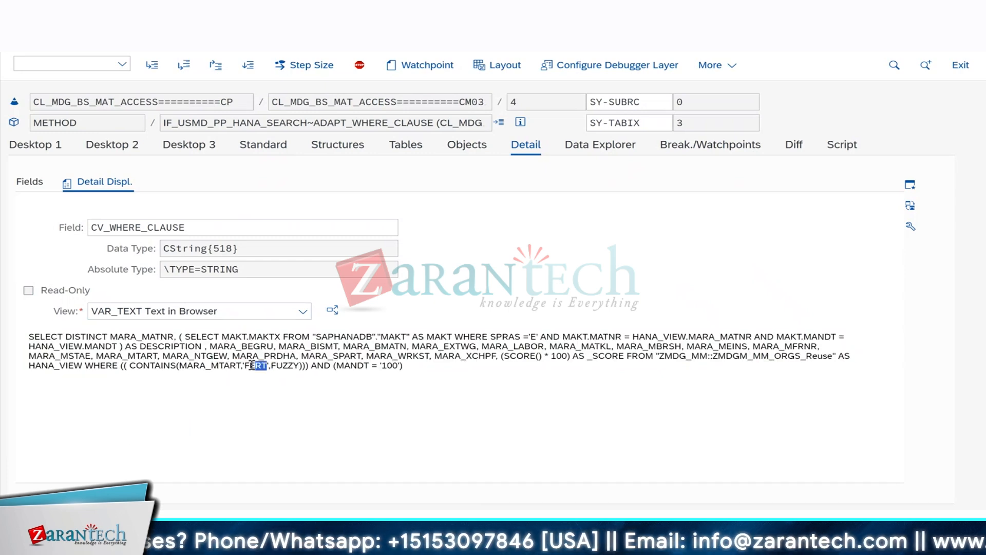
pyautogui.click(221, 368)
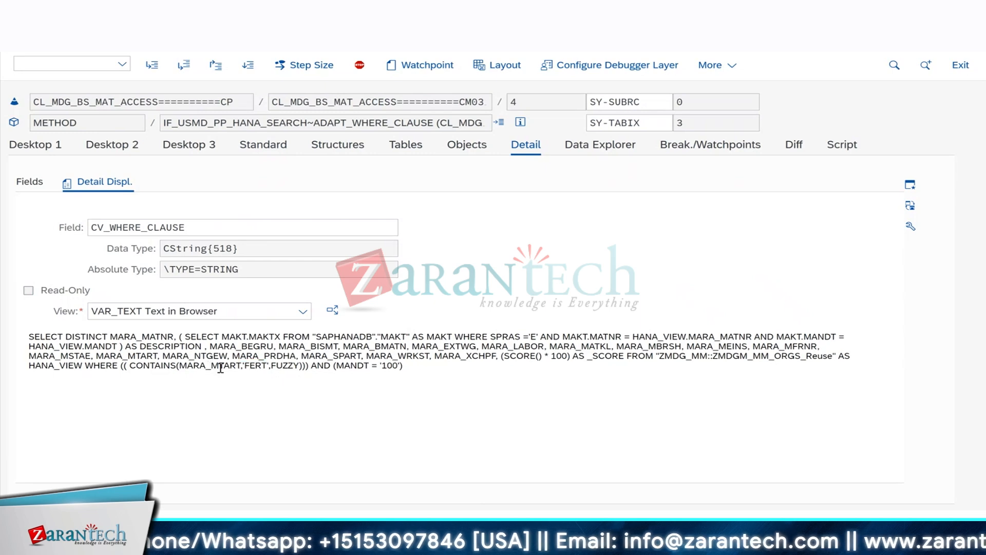
pyautogui.moveTo(187, 366); pyautogui.dragTo(239, 366)
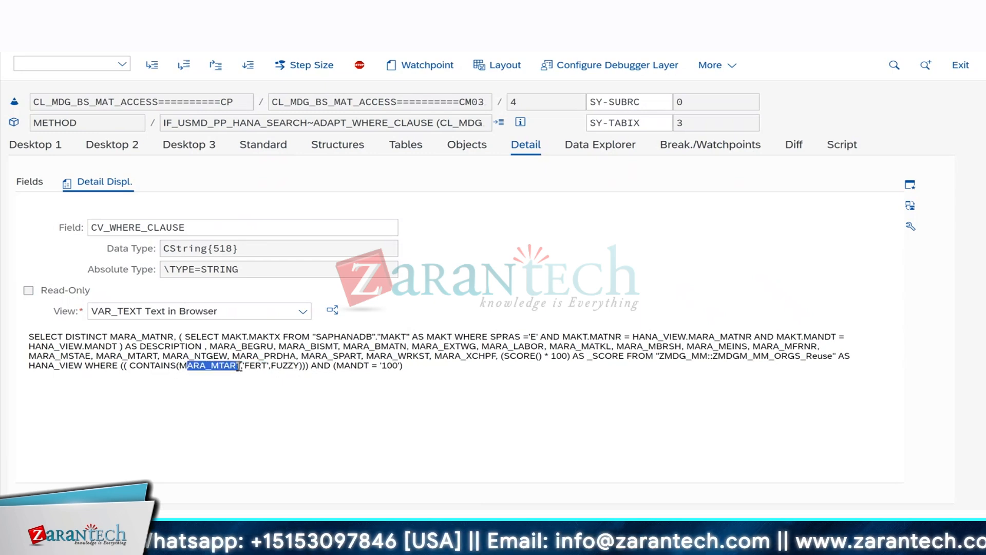
pyautogui.click(240, 381)
pyautogui.moveTo(180, 366); pyautogui.dragTo(241, 367)
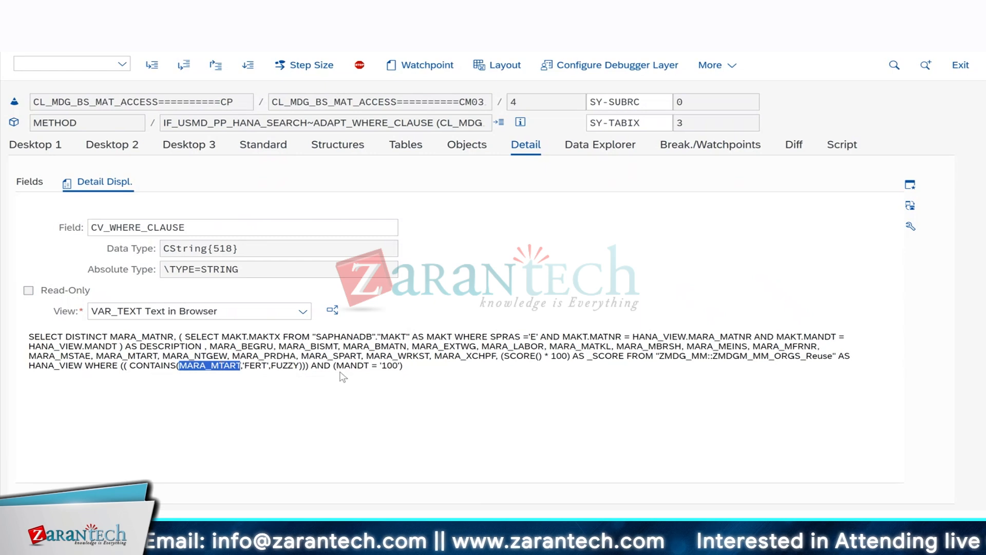
# - Examine the SCORE() expression and the HANA view name following FROM in the generated SELECT statement
pyautogui.click(567, 356)
pyautogui.moveTo(568, 356); pyautogui.dragTo(501, 355)
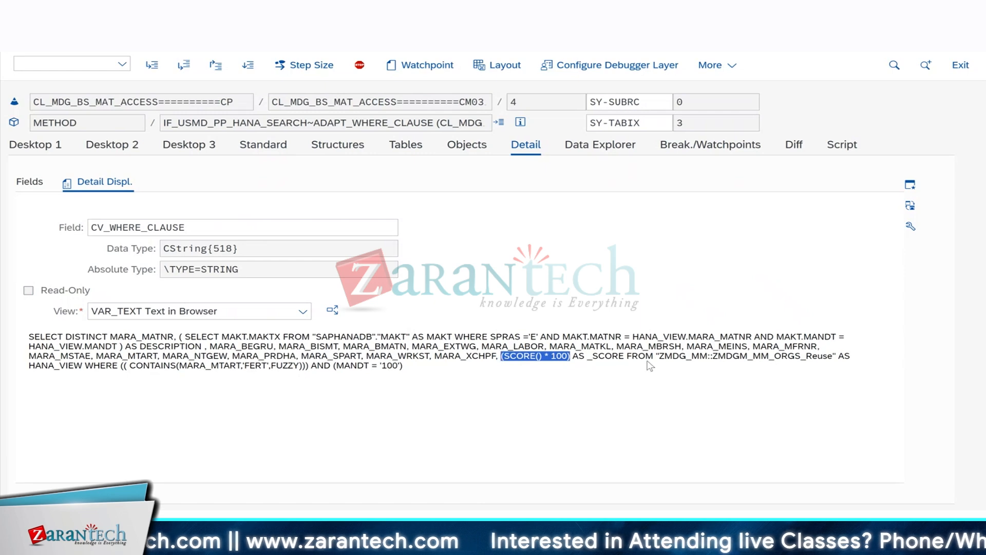
pyautogui.click(669, 358)
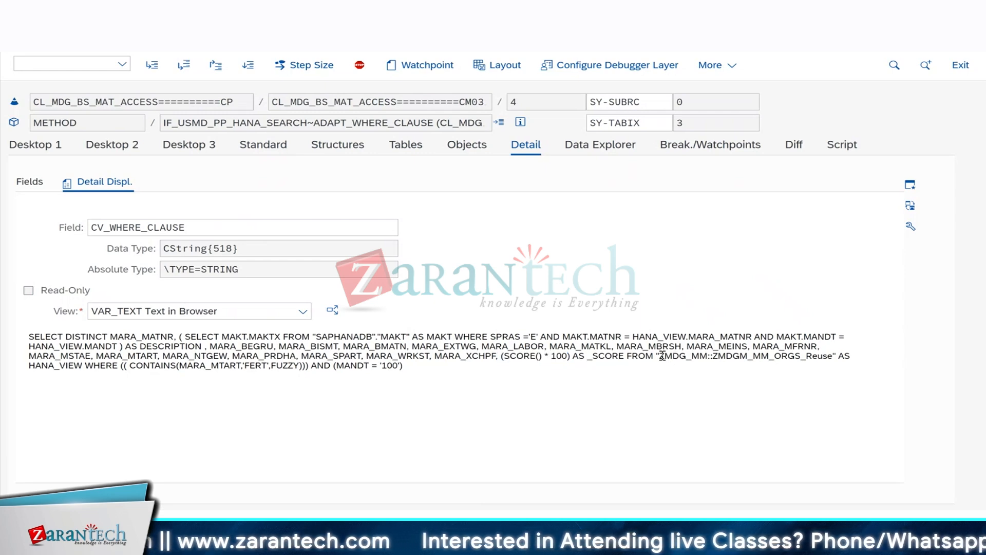
pyautogui.moveTo(660, 356); pyautogui.dragTo(833, 358)
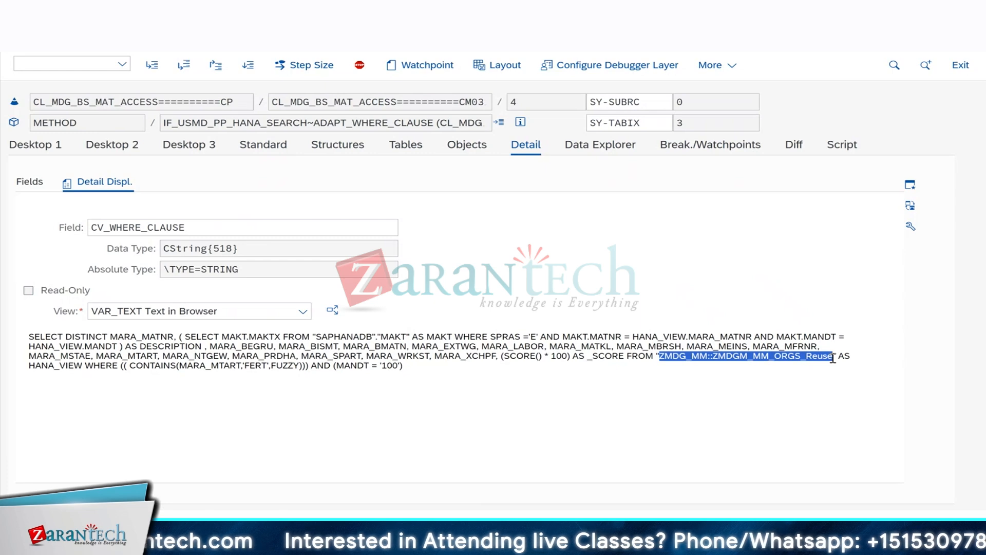
pyautogui.moveTo(833, 359); pyautogui.dragTo(665, 358)
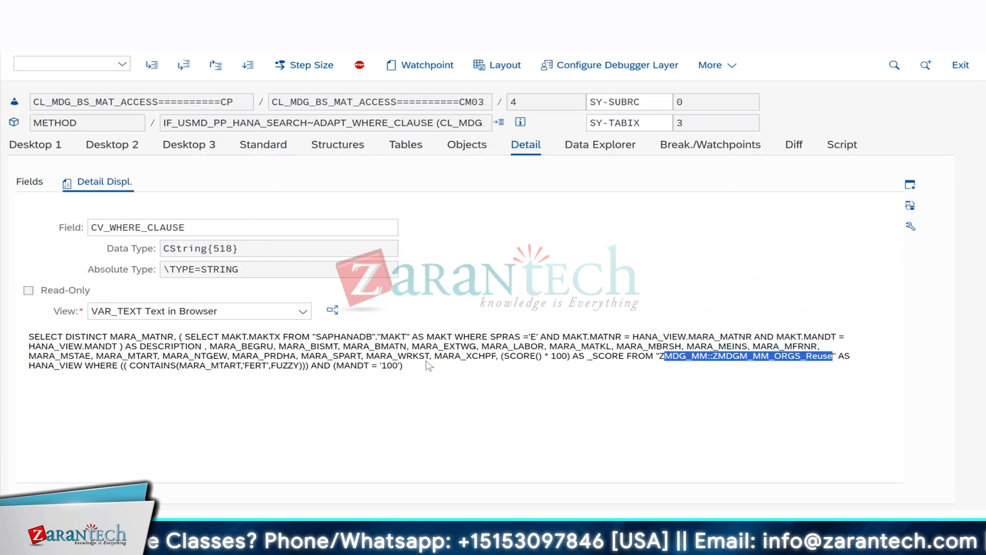
# - Review the complete SELECT statement held in CV_WHERE_CLAUSE, from SELECT DISTINCT through the MANDT condition
pyautogui.moveTo(425, 365); pyautogui.dragTo(3, 323)
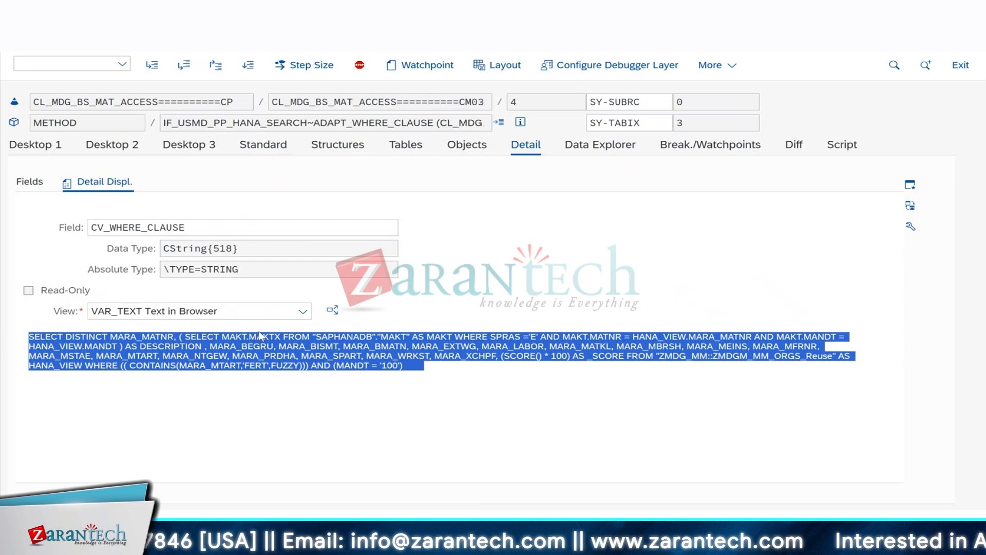
pyautogui.click(446, 371)
pyautogui.moveTo(445, 371); pyautogui.dragTo(3, 328)
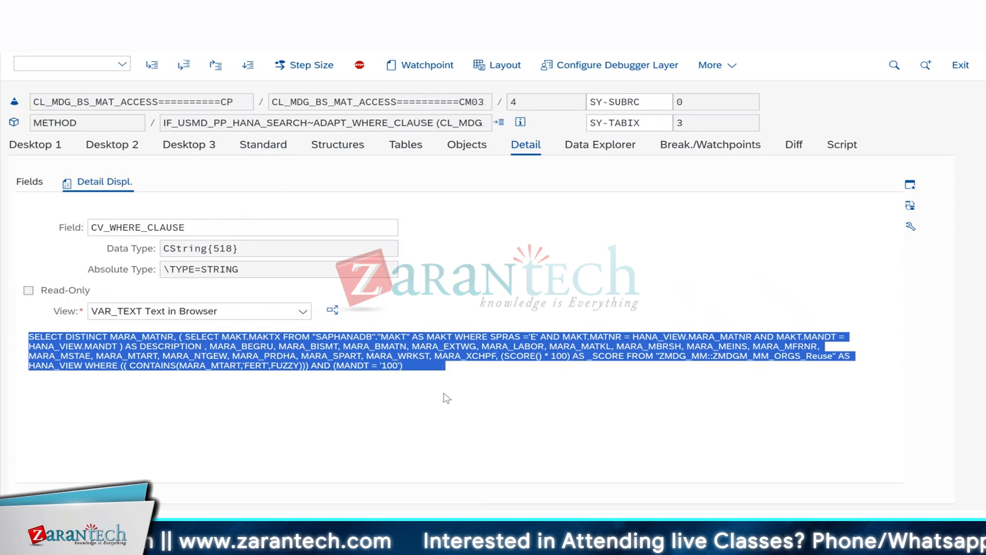
pyautogui.click(423, 376)
pyautogui.moveTo(423, 368); pyautogui.dragTo(2, 307)
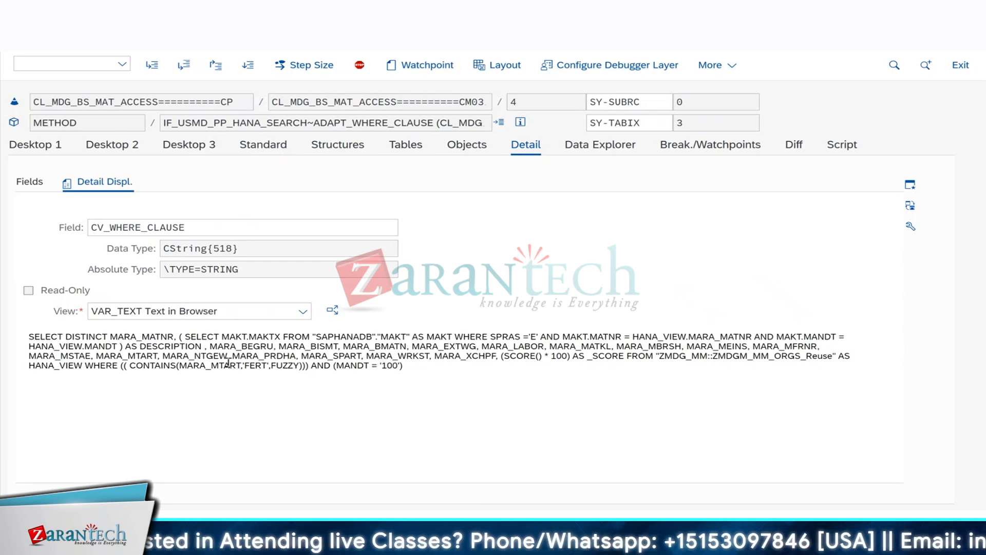
# - Compare the cv_where_clause parameter in the Class Builder source with its runtime content in the ABAP Debugger
pyautogui.moveTo(632, 542)
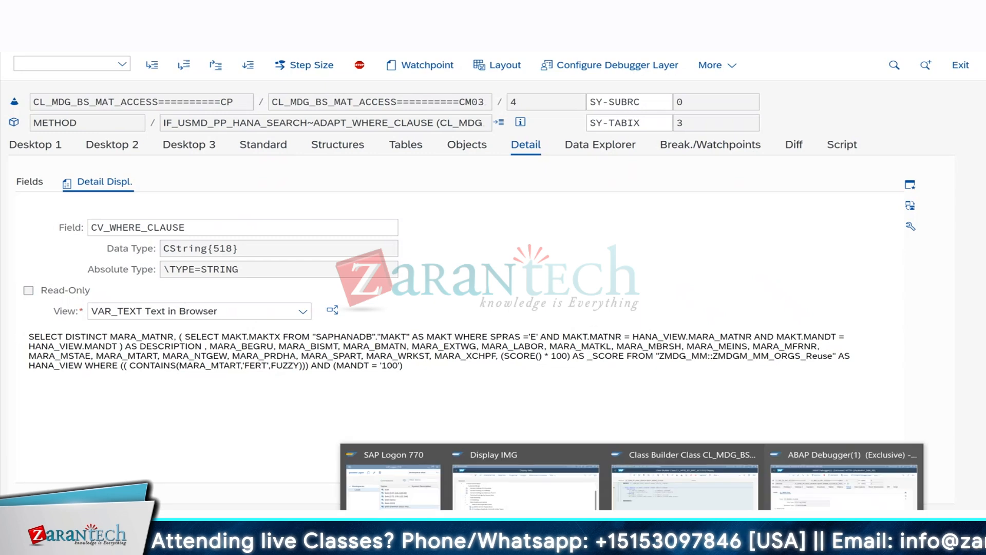
pyautogui.click(681, 483)
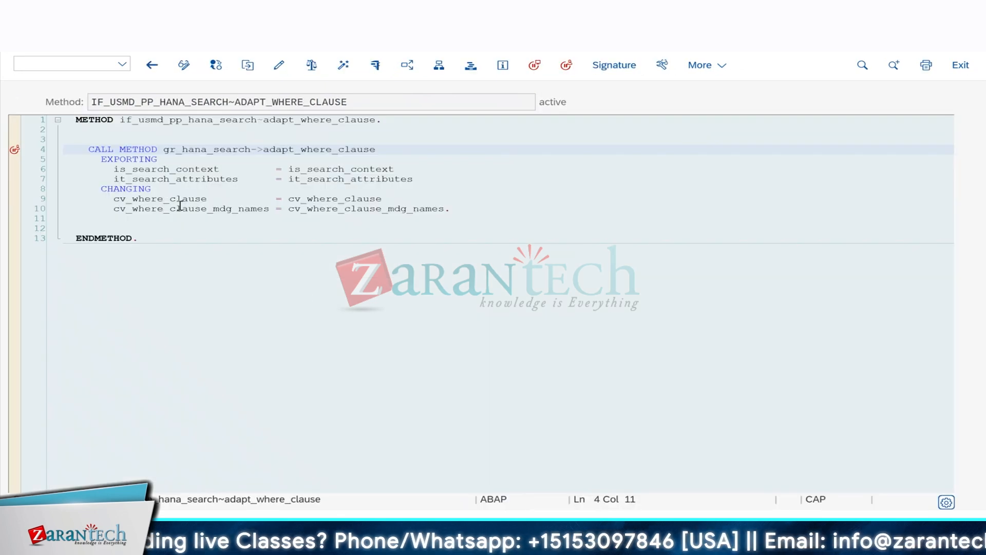
pyautogui.click(132, 137)
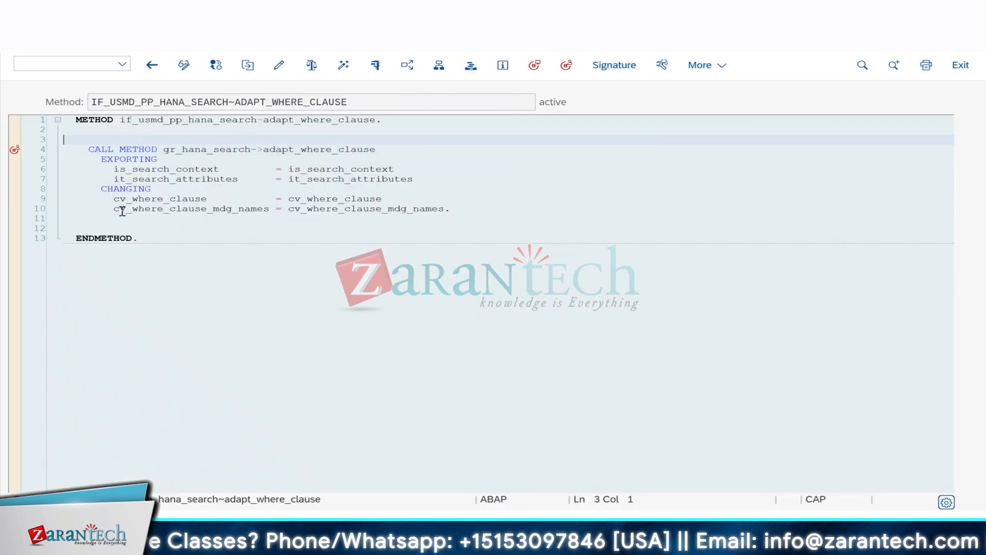
pyautogui.moveTo(382, 199); pyautogui.dragTo(281, 198)
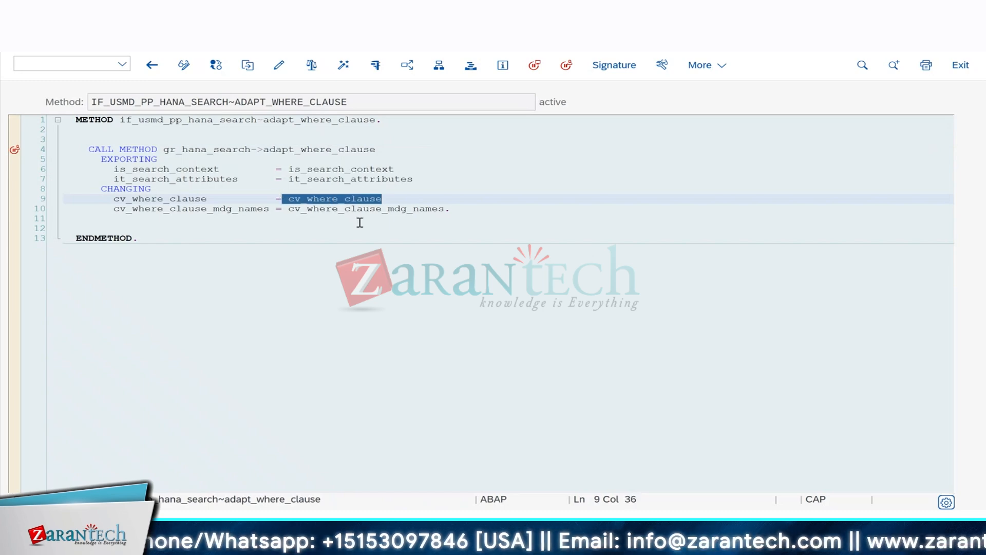
pyautogui.hotkey('alt', 'Tab')
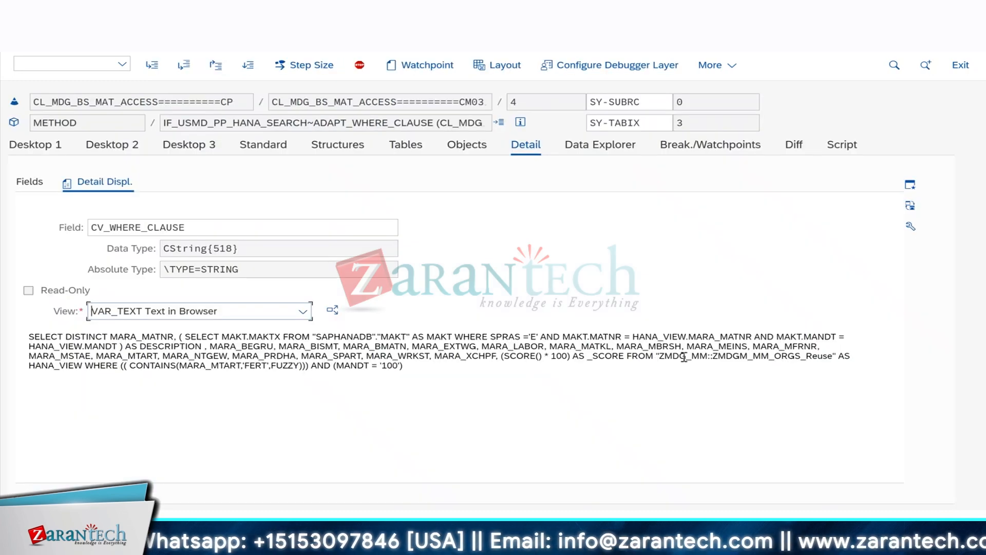
pyautogui.hotkey('alt', 'Tab')
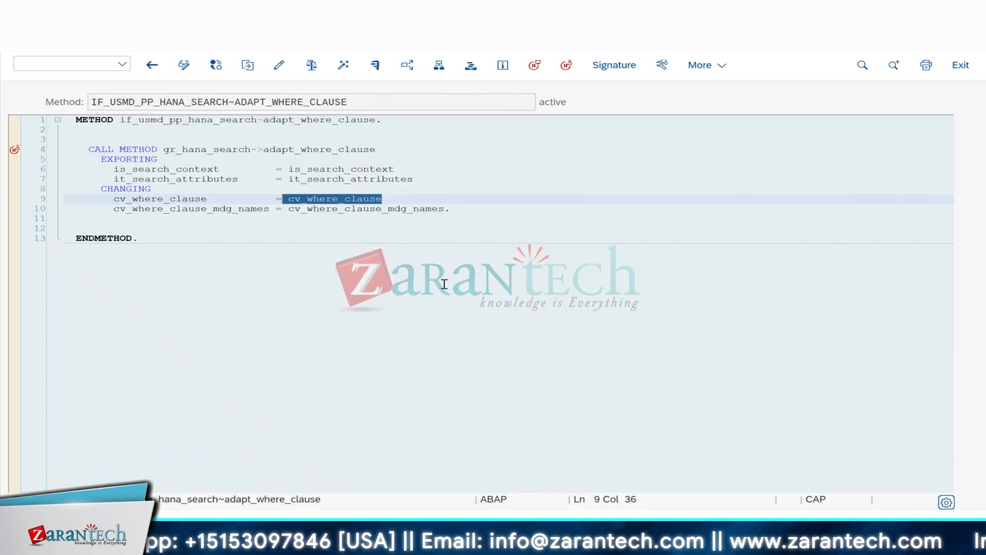
pyautogui.hotkey('alt', 'Tab')
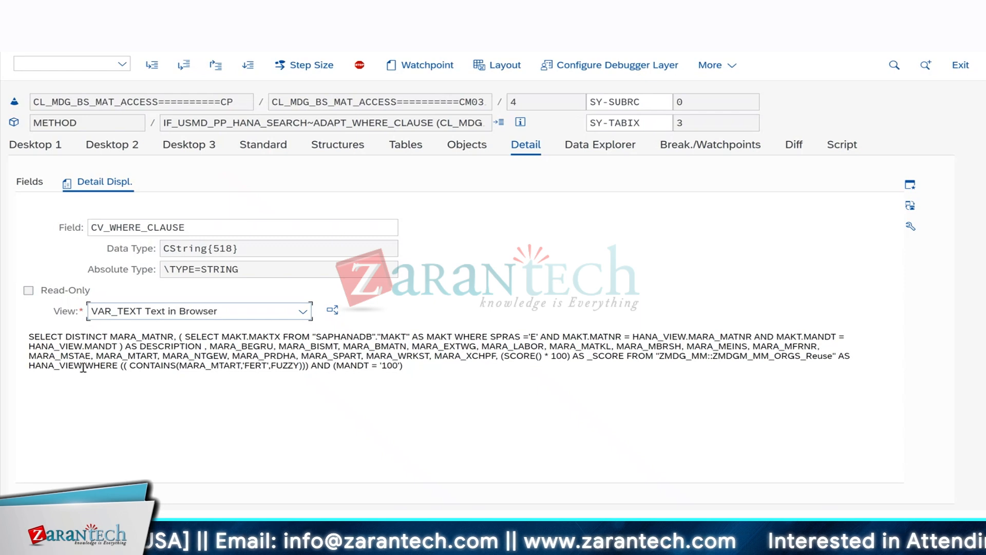
# - Inspect the SELECT part up to HANA_VIEW, the WHERE condition, and the whole statement in turn
pyautogui.moveTo(81, 365); pyautogui.dragTo(14, 332)
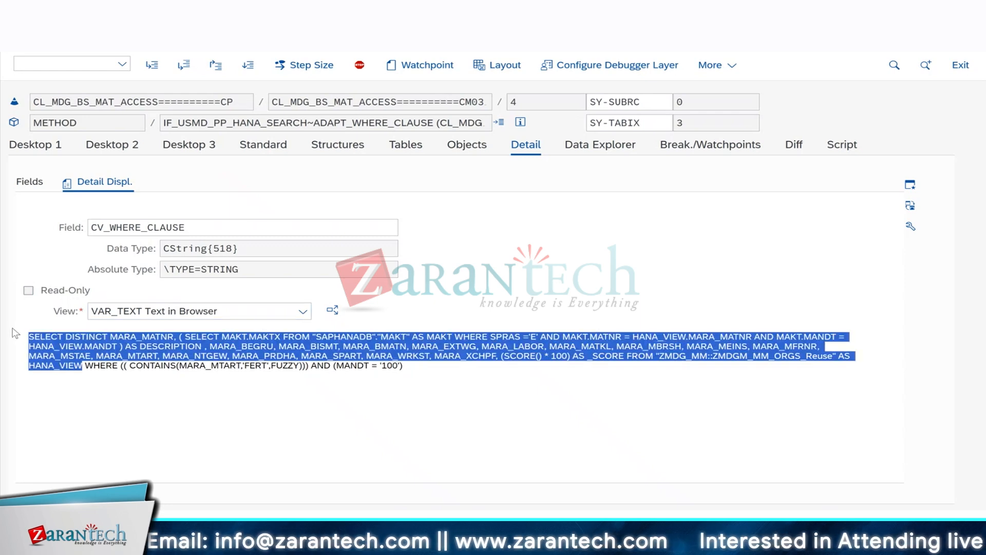
pyautogui.moveTo(84, 365); pyautogui.dragTo(480, 375)
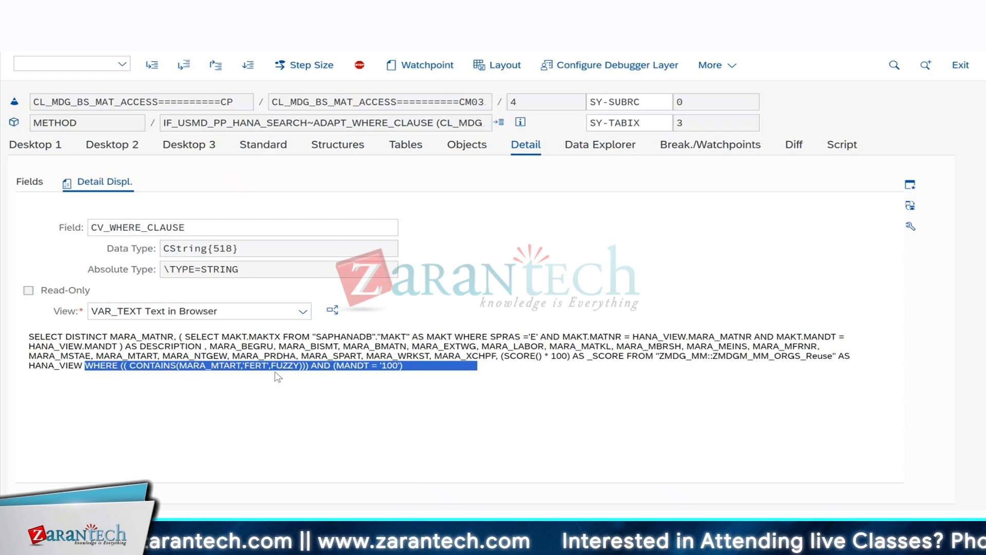
pyautogui.click(208, 365)
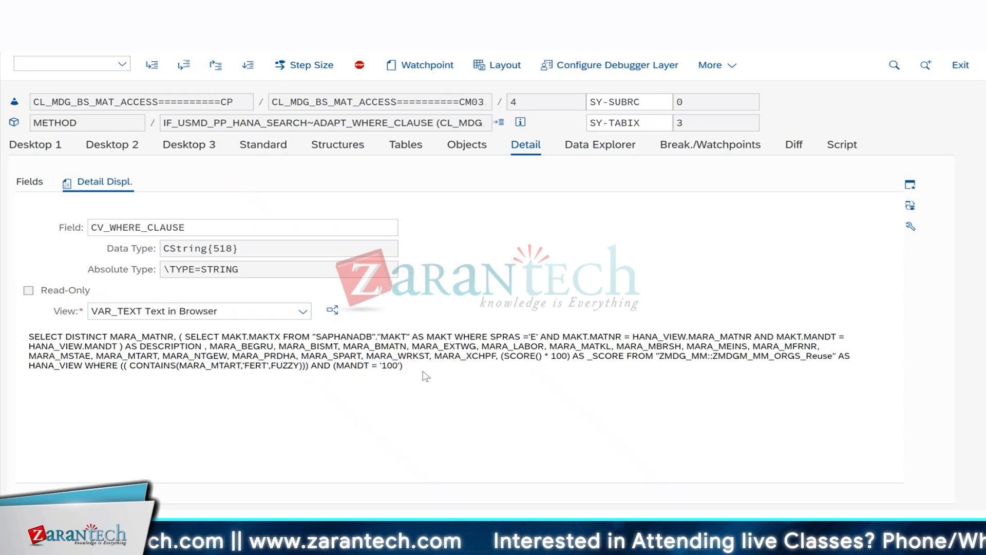
pyautogui.moveTo(426, 376); pyautogui.dragTo(2, 333)
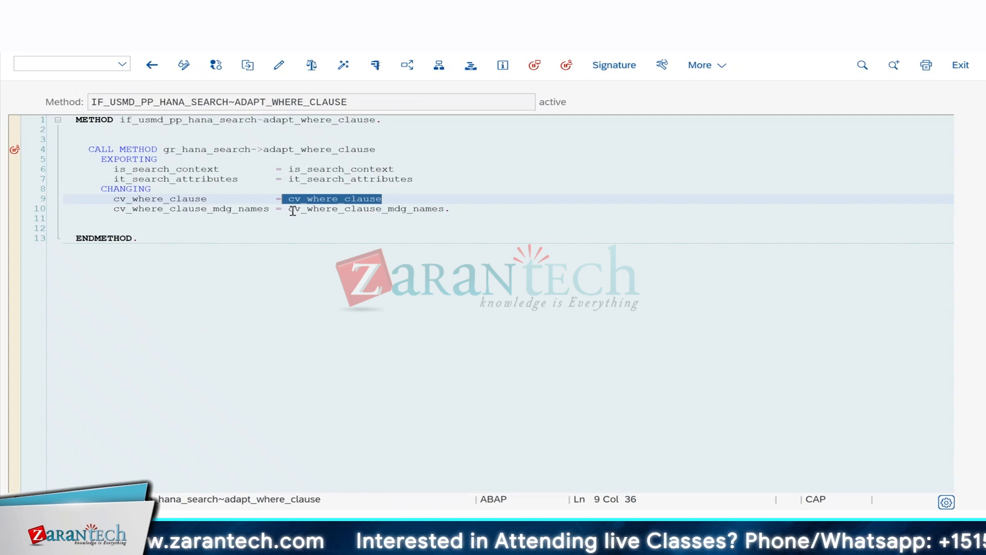
# - Review the method name, the gr_hana_search call and the cv_where_clause changing parameter in the Class Builder source
pyautogui.click(293, 208)
pyautogui.moveTo(381, 198); pyautogui.dragTo(287, 198)
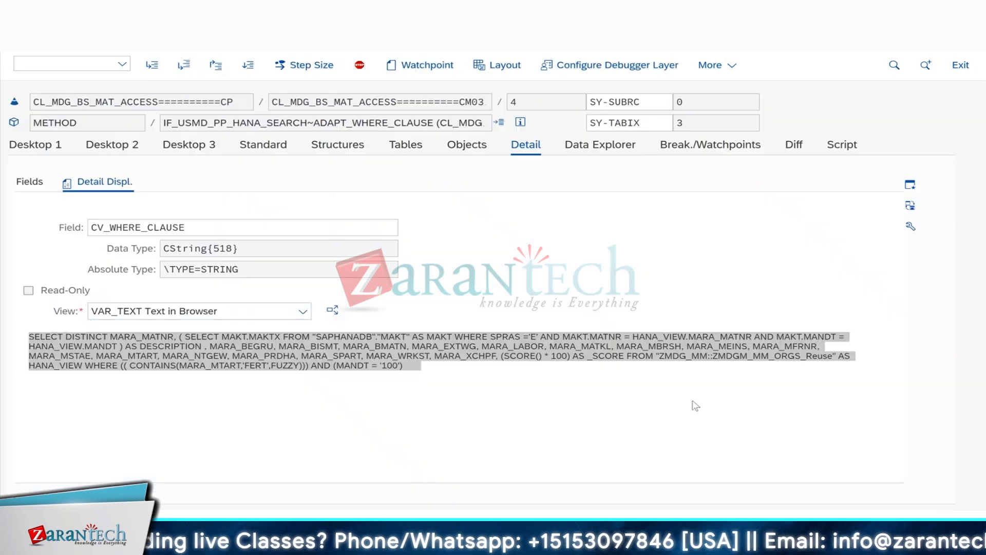
pyautogui.click(203, 147)
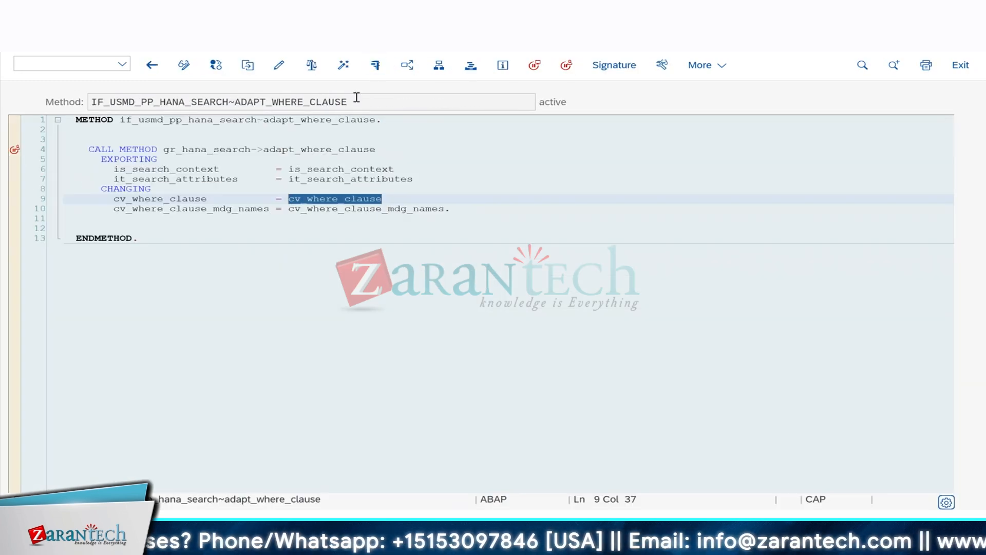
pyautogui.moveTo(354, 103); pyautogui.dragTo(72, 93)
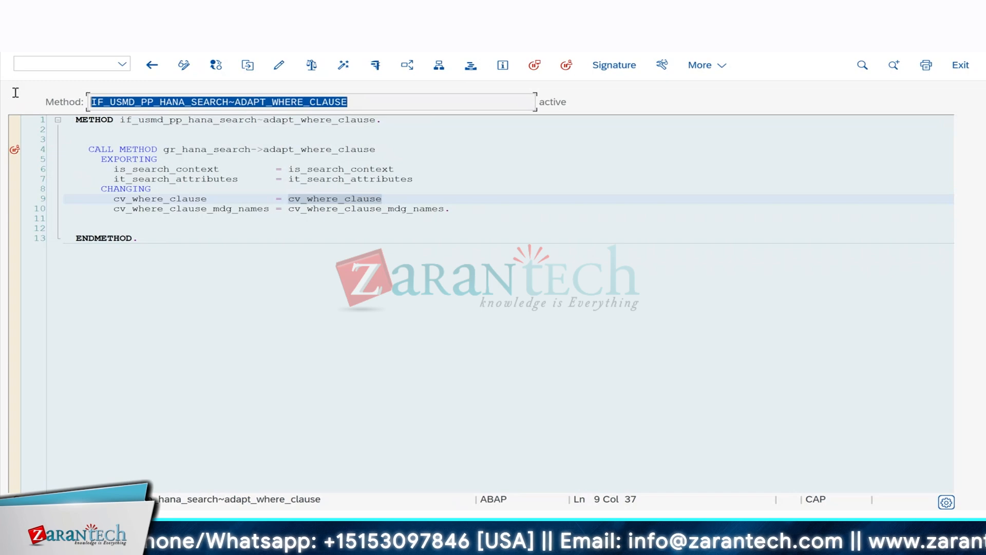
pyautogui.click(178, 149)
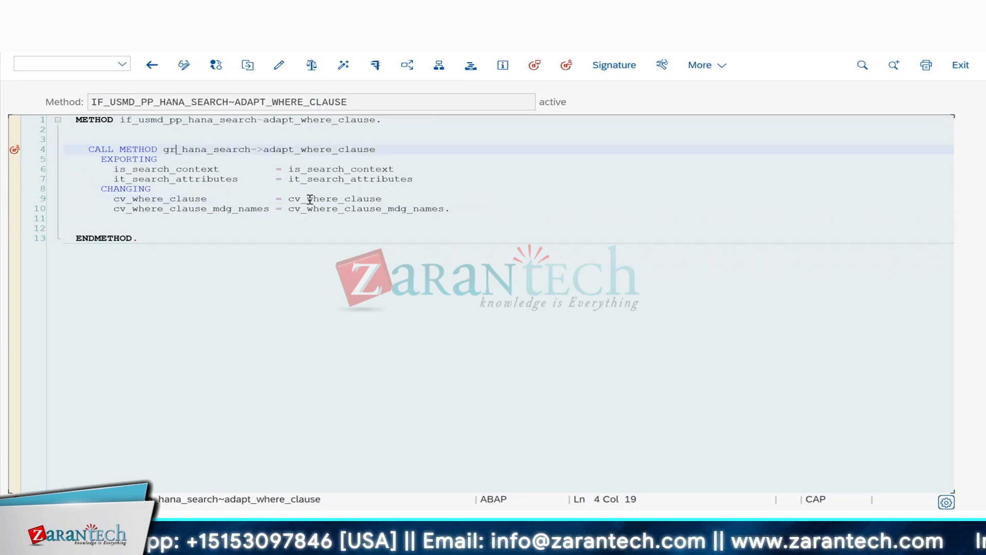
pyautogui.moveTo(288, 200); pyautogui.dragTo(376, 202)
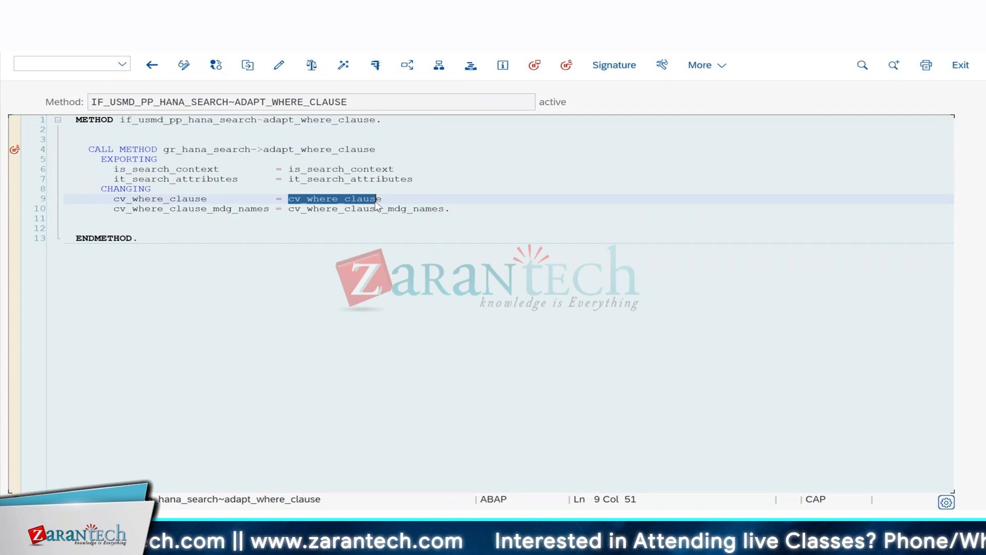
# - Reopen the source code of IF_USMD_PP_HANA_SEARCH~ADAPT_WHERE_CLAUSE and remove the breakpoint on line 4
pyautogui.press('F3')
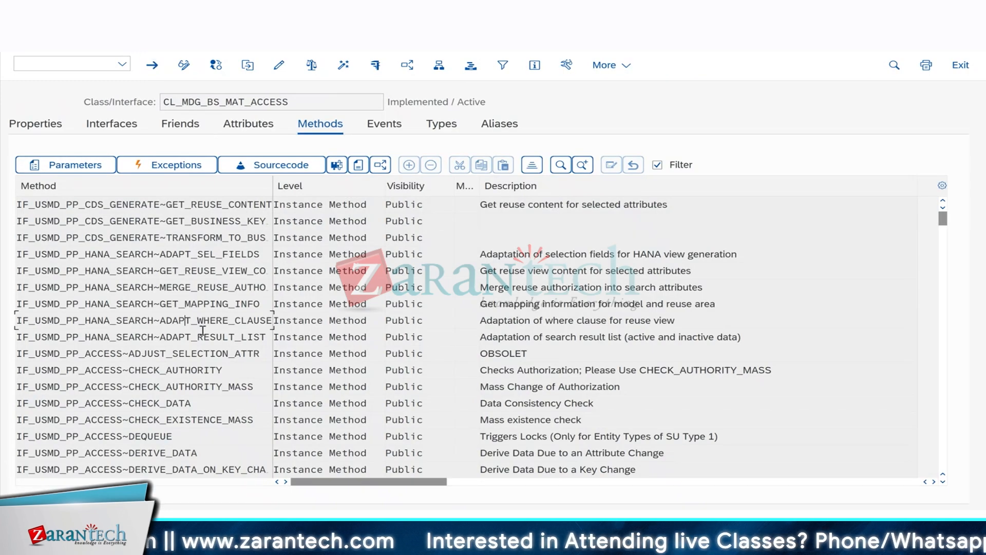
pyautogui.doubleClick(217, 320)
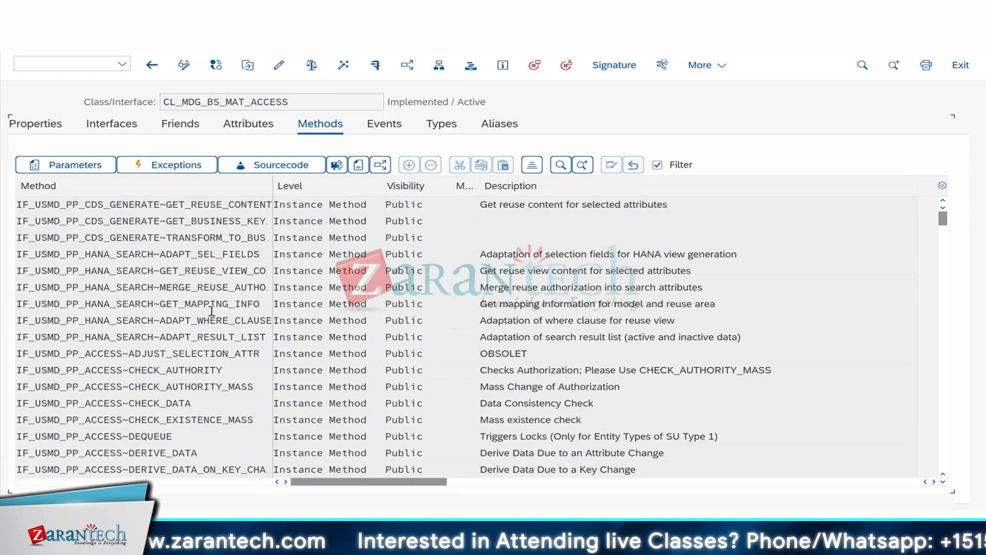
pyautogui.click(148, 150)
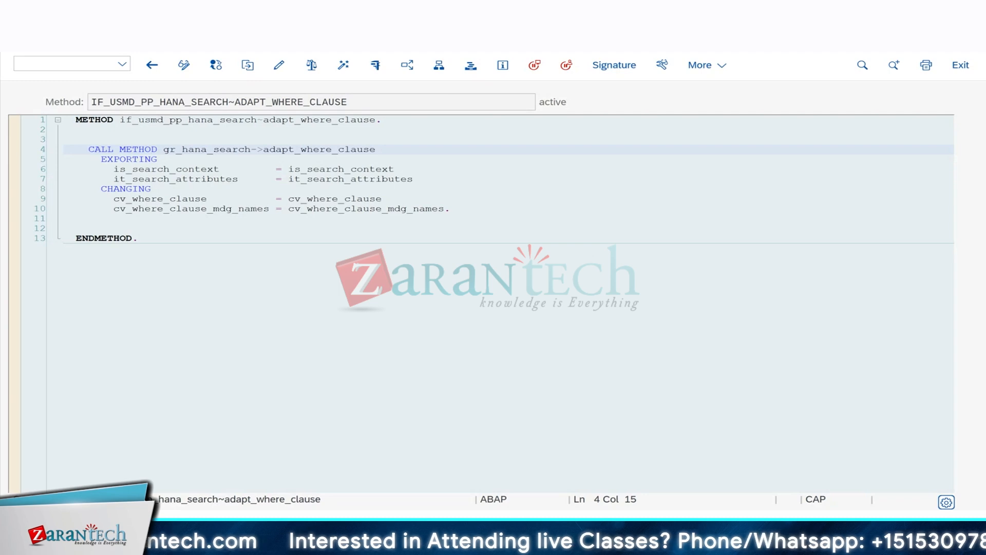
# - Leave the CL_MDG_BS_MAT_ACCESS class and return to the SAP start menu with the command /n
pyautogui.press('F3')
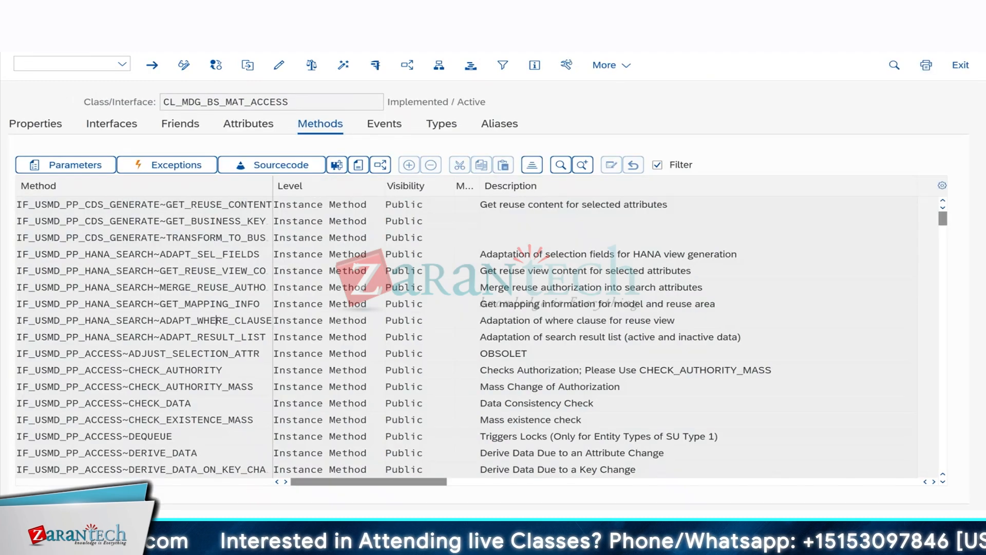
pyautogui.press('F3')
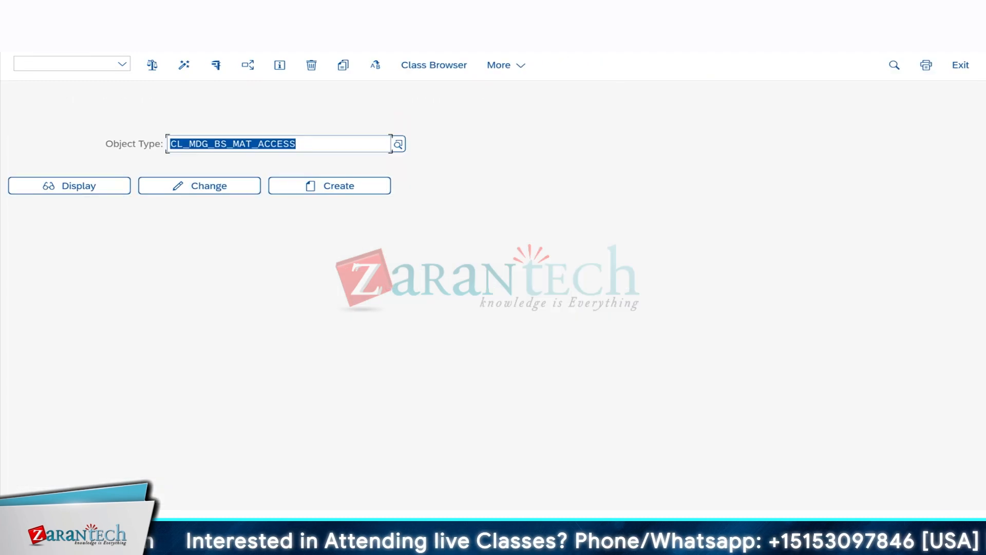
pyautogui.click(45, 61)
pyautogui.write('/n')
pyautogui.press('Return')
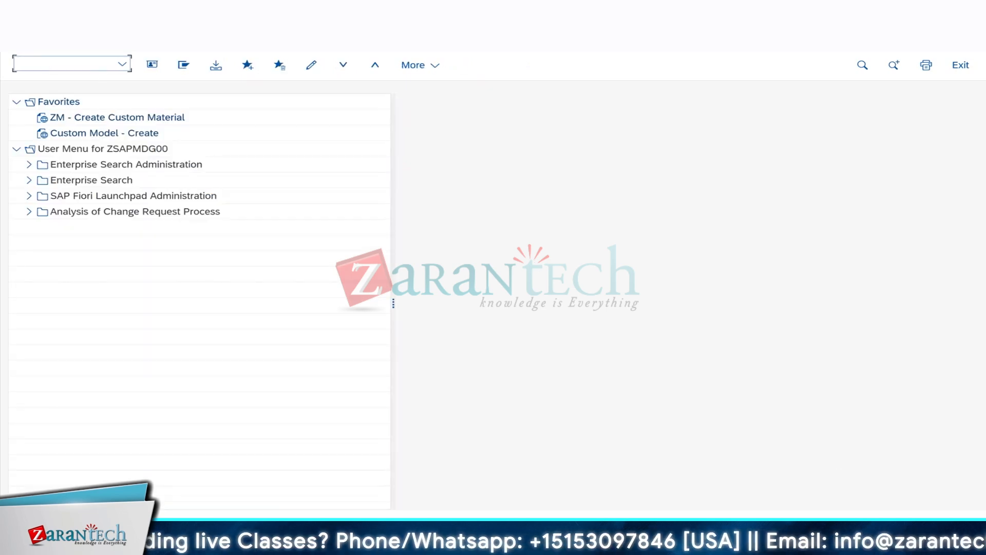
pyautogui.click(632, 545)
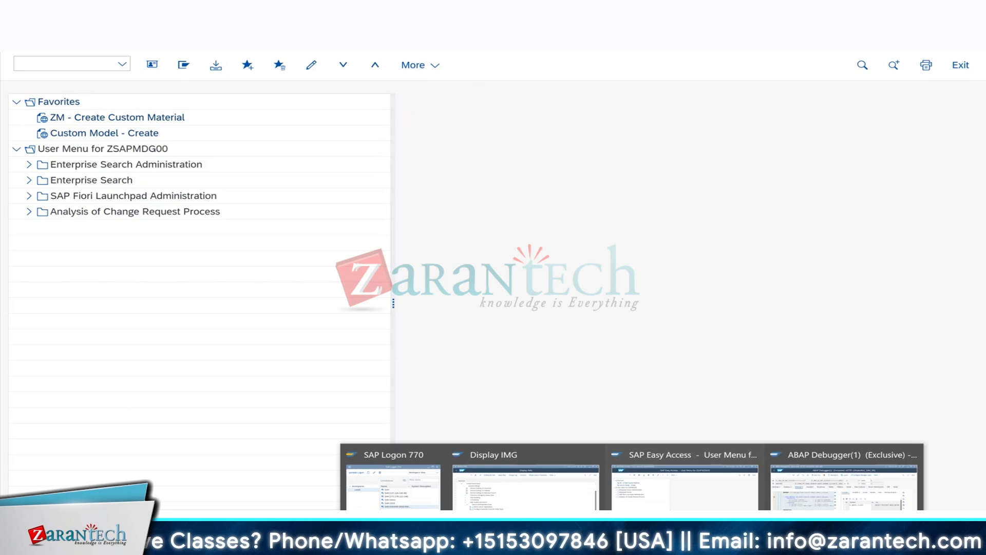
pyautogui.click(844, 493)
pyautogui.hotkey('alt', 'Tab')
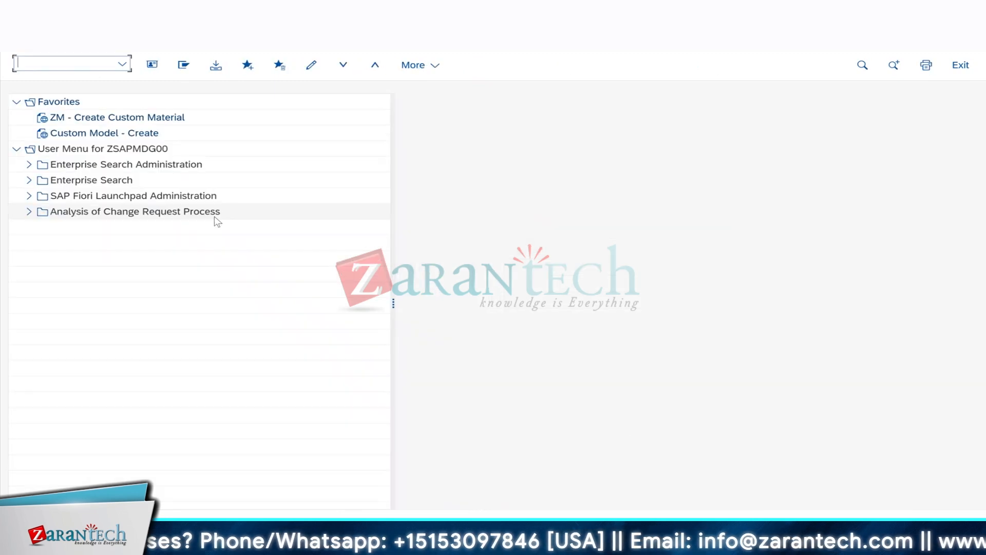
# - Switch to the handwritten notes in PowerPoint, tick off Search on slide 3, and outline and mark the duplicate check item in ink
pyautogui.click(597, 545)
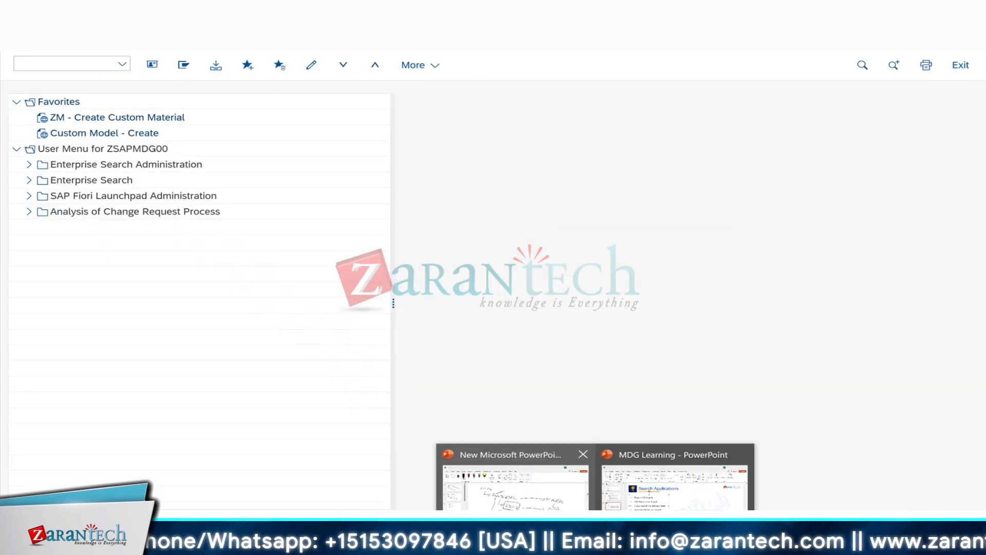
pyautogui.click(507, 492)
pyautogui.click(99, 273)
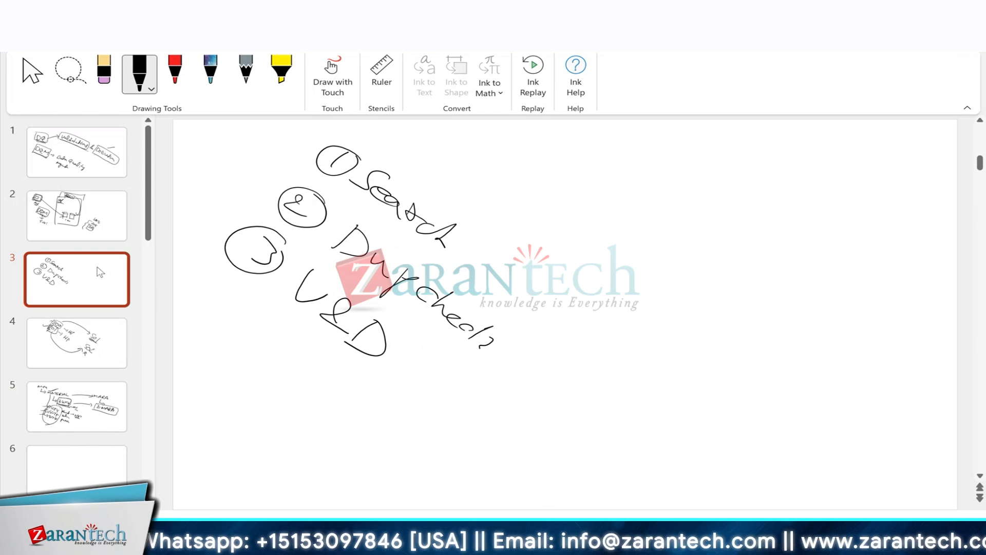
pyautogui.moveTo(468, 247); pyautogui.dragTo(559, 281)
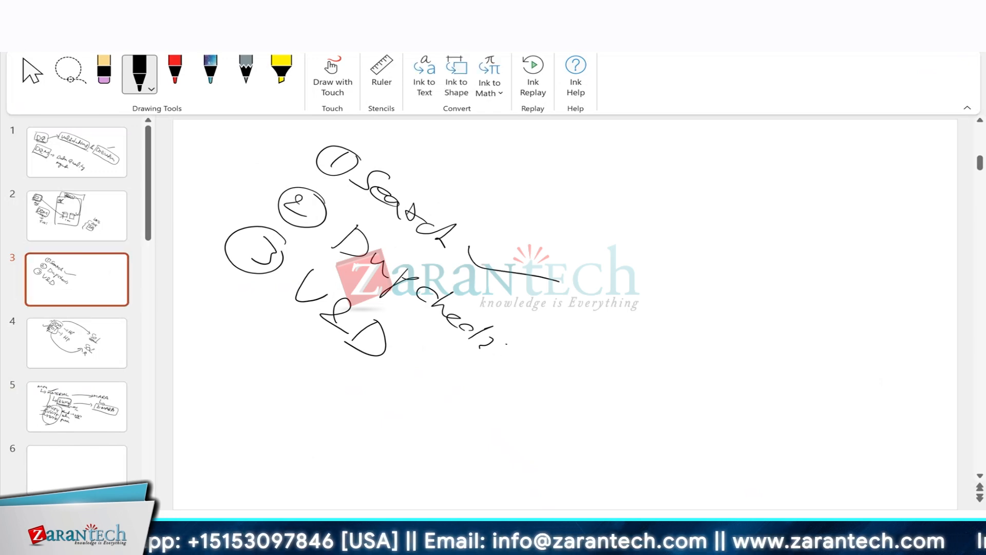
pyautogui.moveTo(506, 345); pyautogui.dragTo(591, 392)
pyautogui.moveTo(352, 211)
pyautogui.mouseDown()
pyautogui.moveTo(325, 255)
pyautogui.moveTo(483, 374)
pyautogui.moveTo(354, 212)
pyautogui.mouseUp()
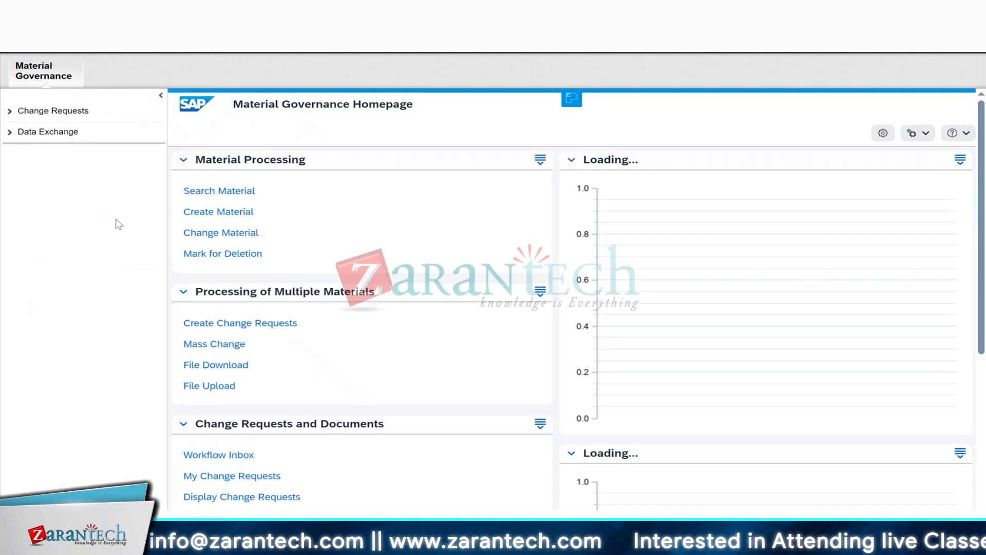
# - Open the material search from the Material Governance homepage and start a new material with the change request type Create Material w. Lean Classification
pyautogui.click(215, 192)
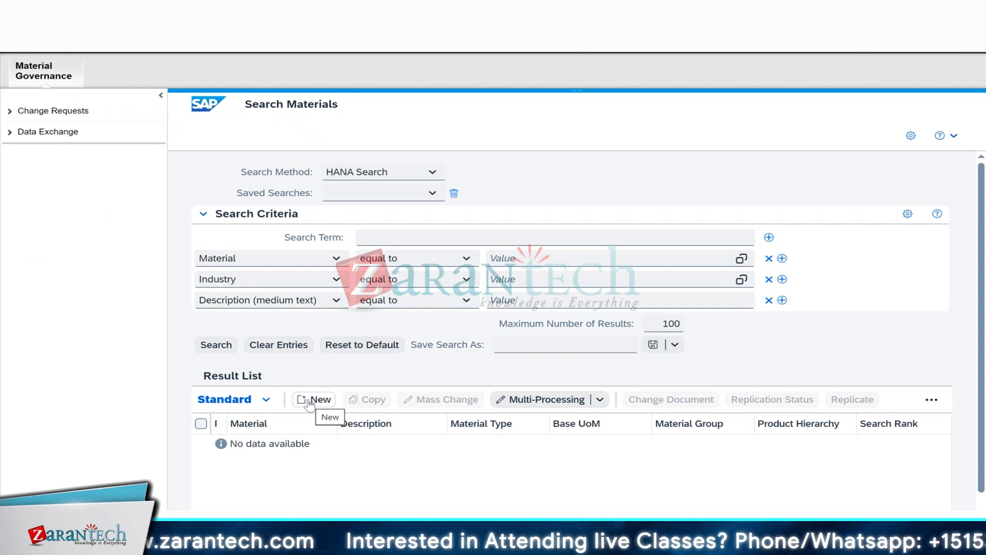
pyautogui.click(311, 400)
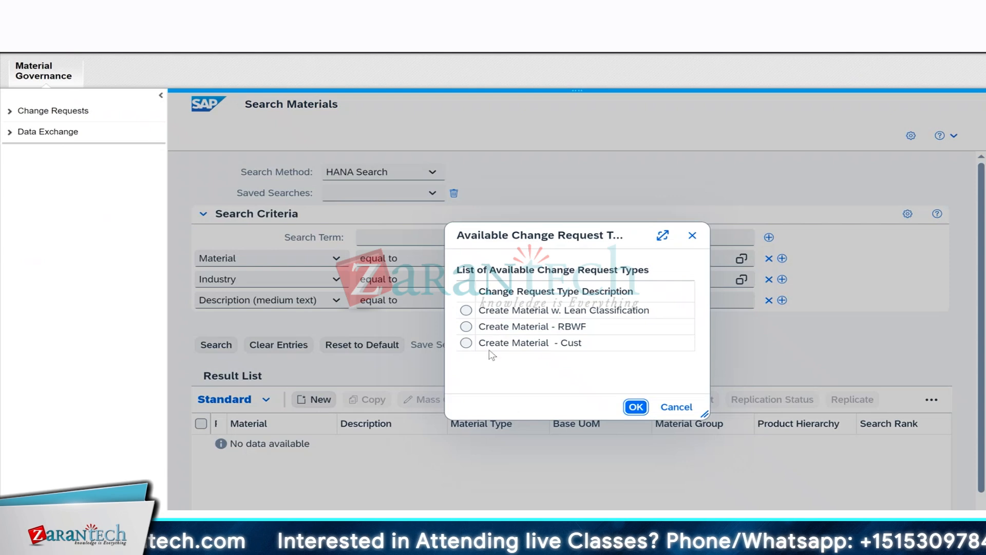
pyautogui.click(495, 311)
pyautogui.click(636, 408)
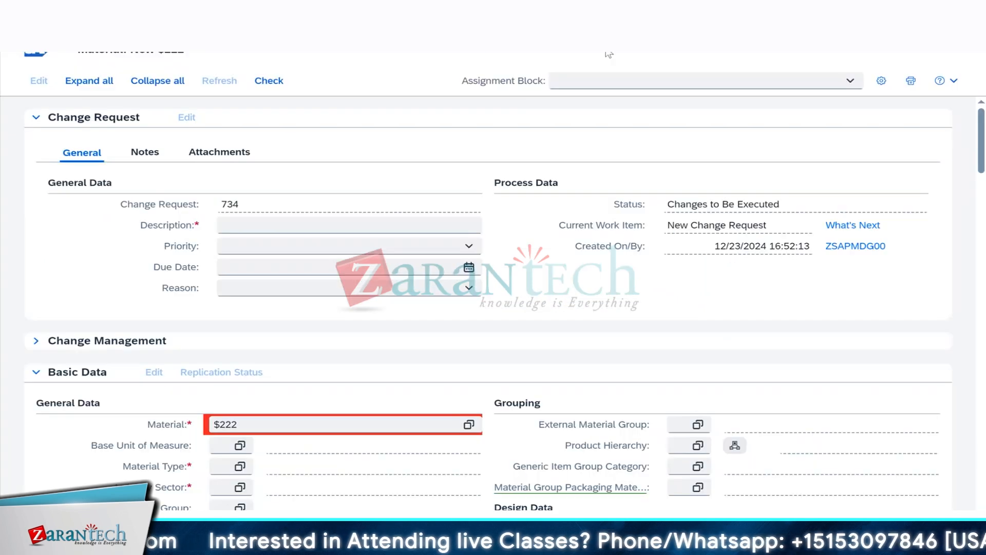
# - Enter change request description DFSDF, base unit of measure EA, material type FERT and industry sector M for the new material
pyautogui.click(270, 225)
pyautogui.write('DFSOE')
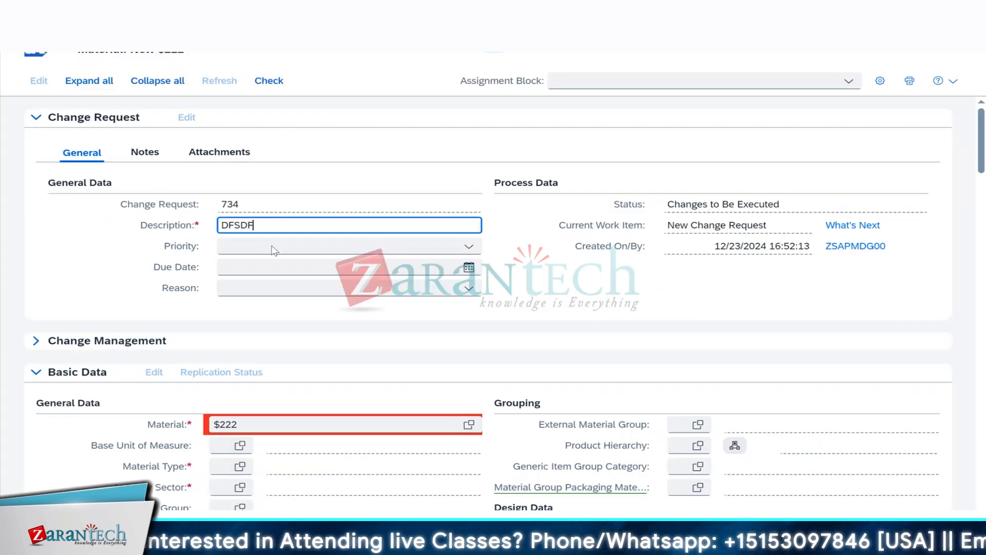
pyautogui.scroll(-7, 277, 304)
pyautogui.scroll(7, 278, 304)
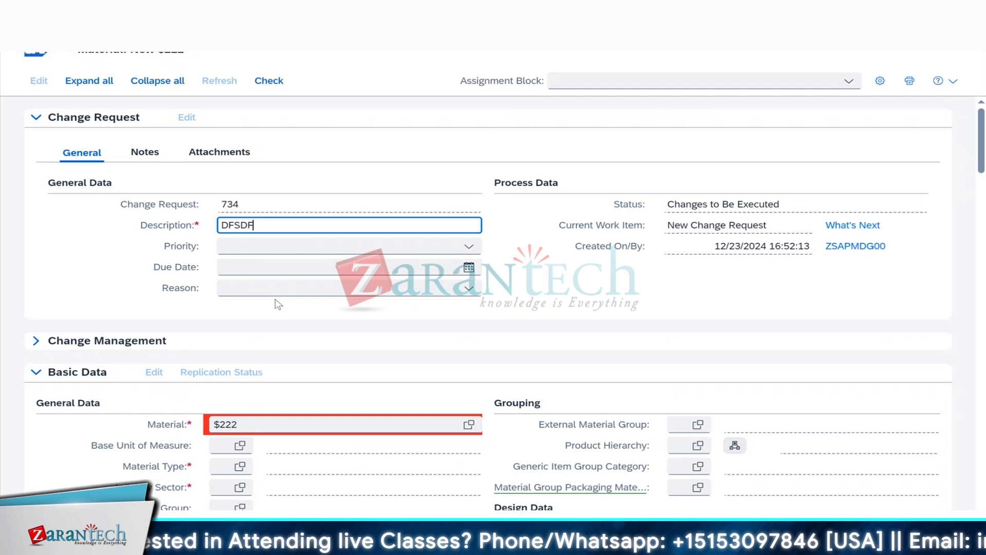
pyautogui.click(222, 445)
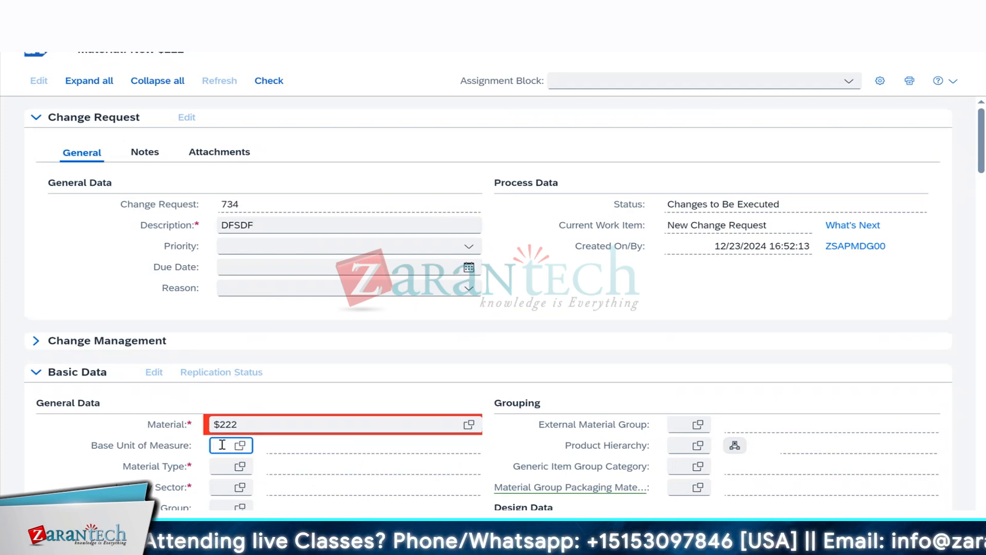
pyautogui.write('EA')
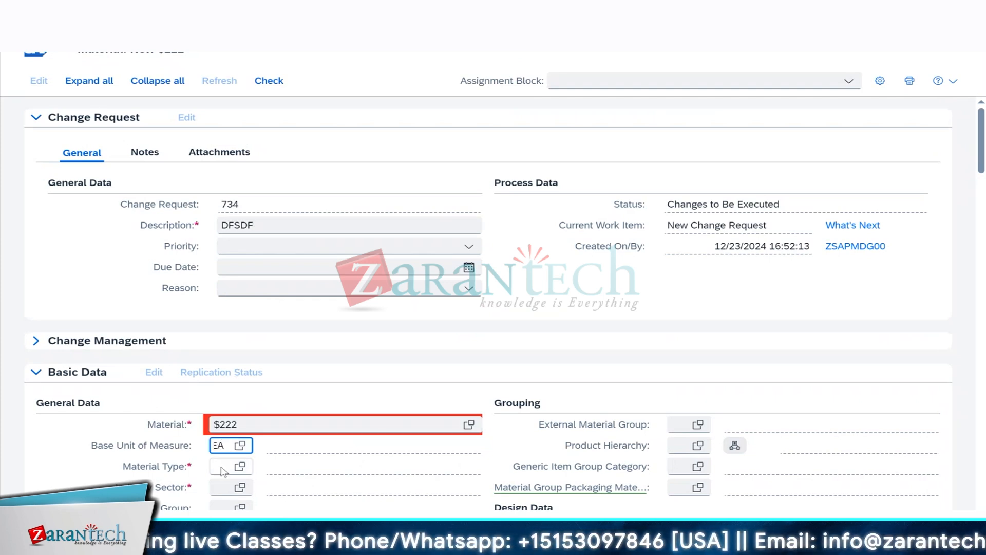
pyautogui.click(796, 300)
pyautogui.click(222, 467)
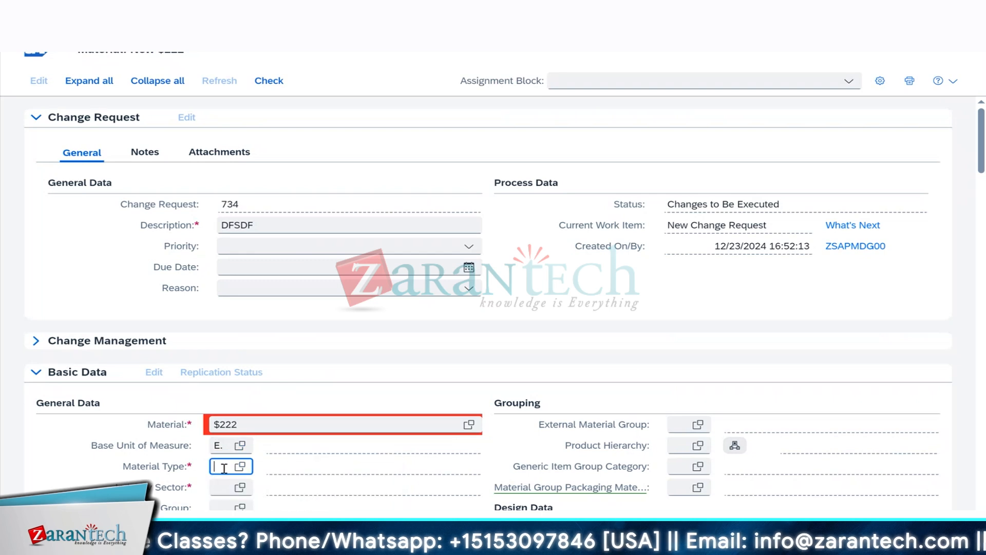
pyautogui.write('FERT')
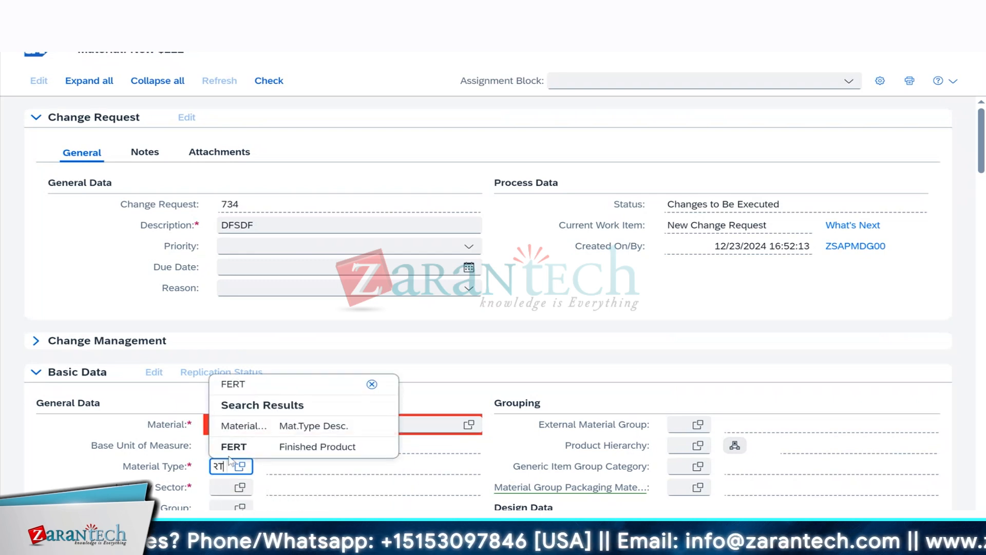
pyautogui.click(242, 490)
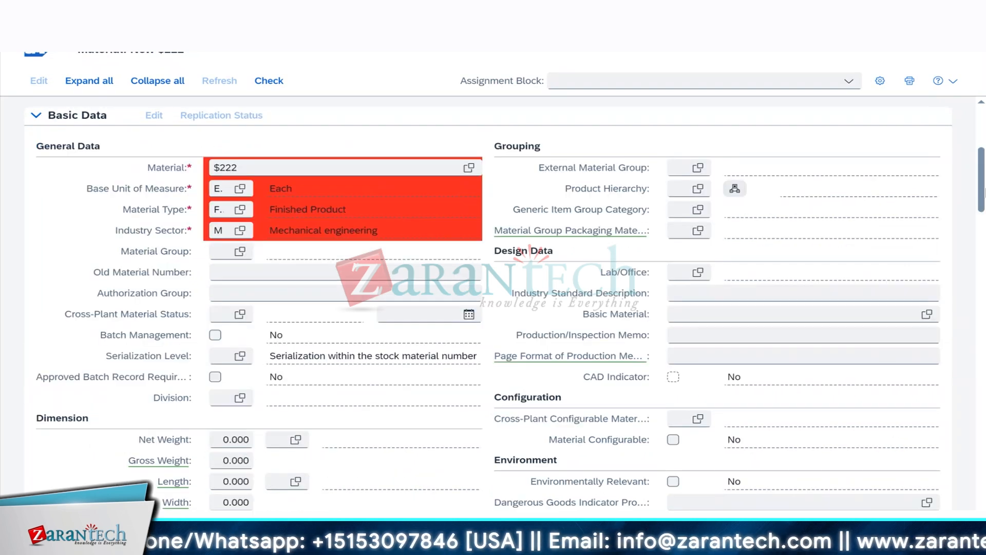
# - Set the old material number in the basic data to MX1000
pyautogui.click(225, 273)
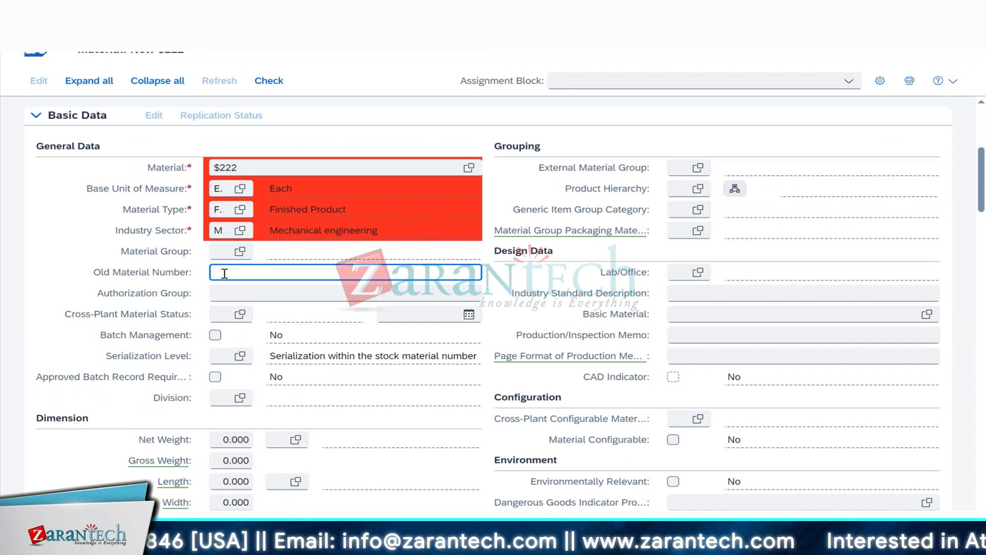
pyautogui.write('MR1')
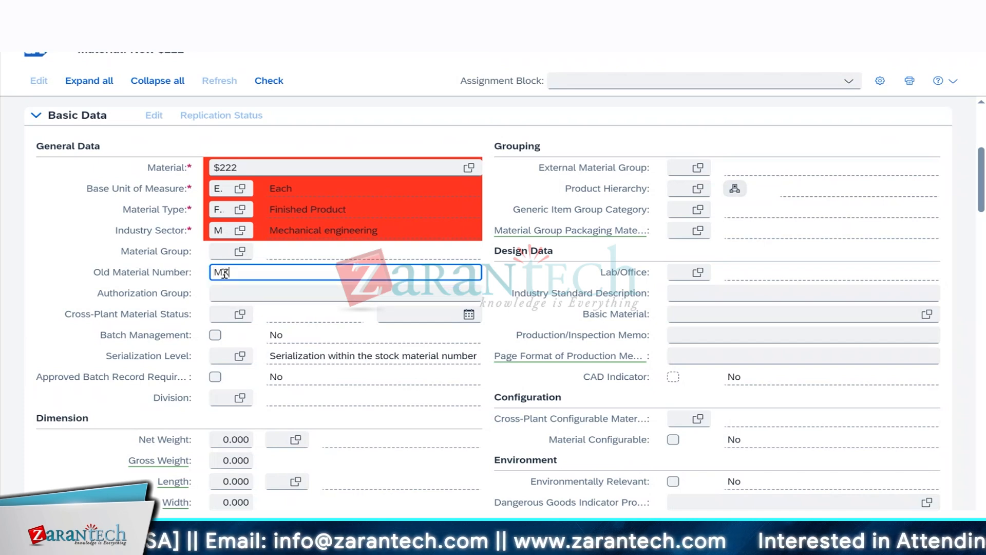
pyautogui.write('000')
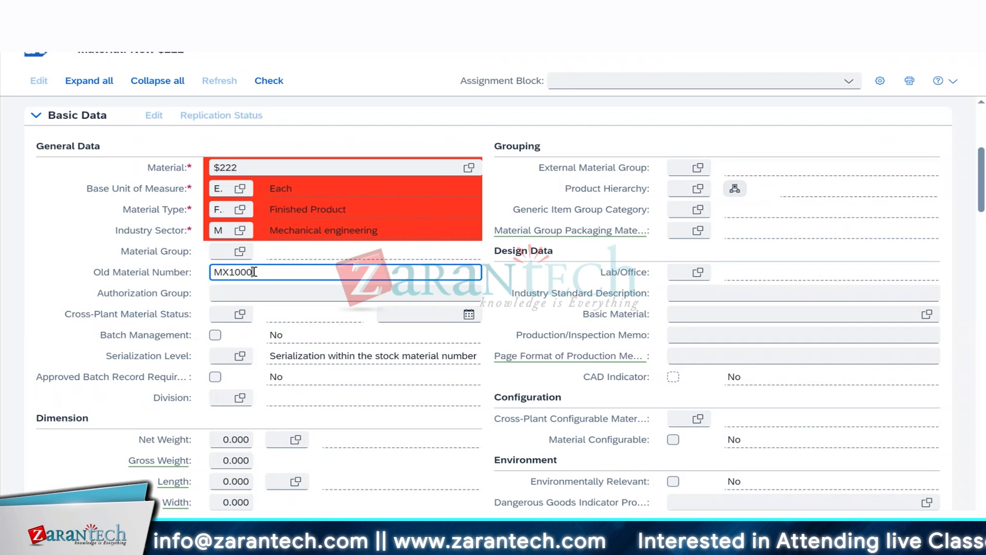
pyautogui.doubleClick(212, 274)
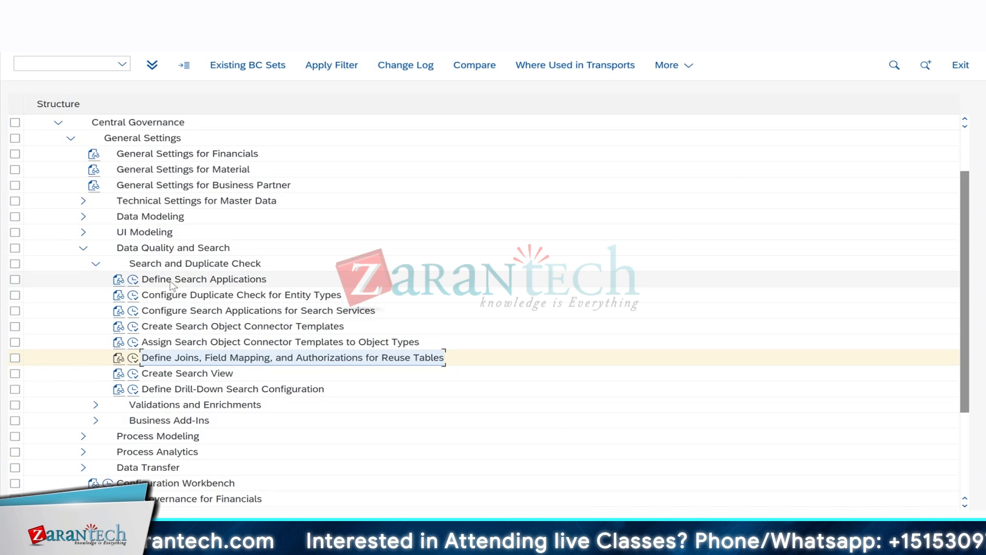
# - Open the Define Search Applications customizing activity and review the search modes AD, HA, ES, DB and RK
pyautogui.click(202, 280)
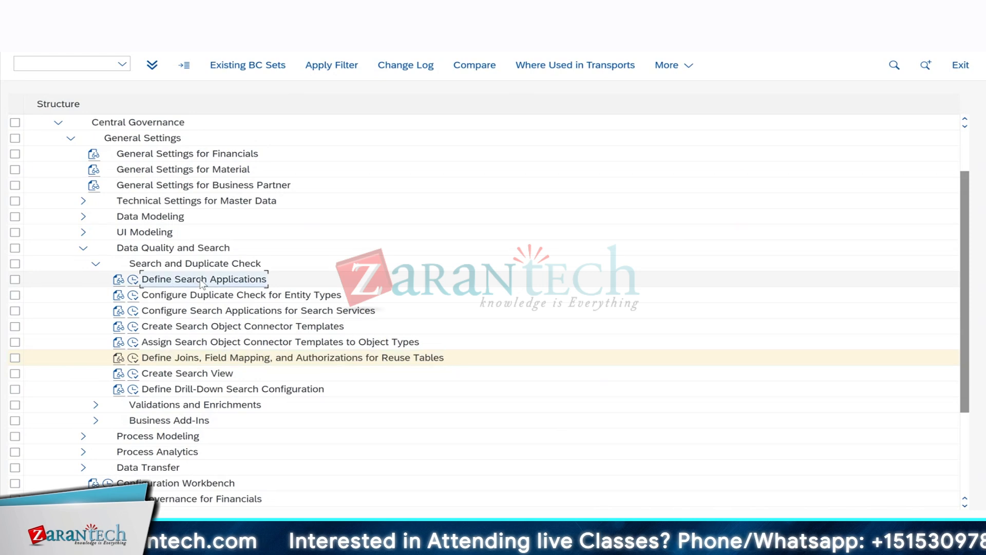
pyautogui.click(133, 281)
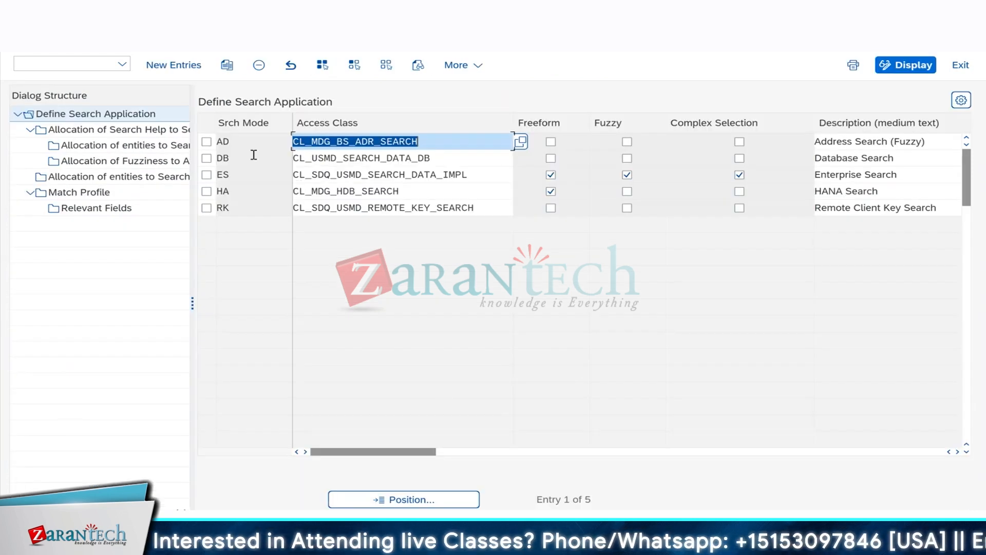
pyautogui.click(238, 144)
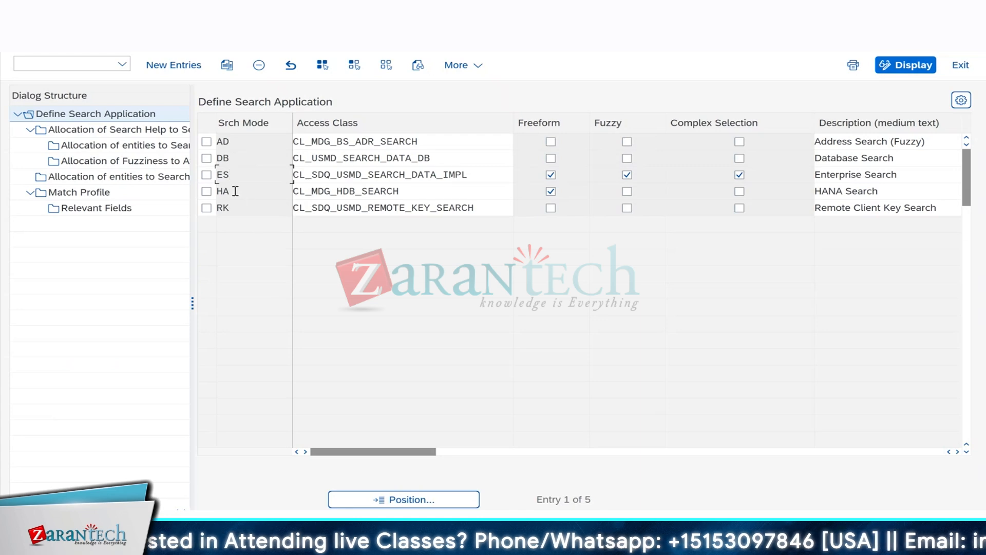
pyautogui.doubleClick(235, 191)
pyautogui.doubleClick(238, 173)
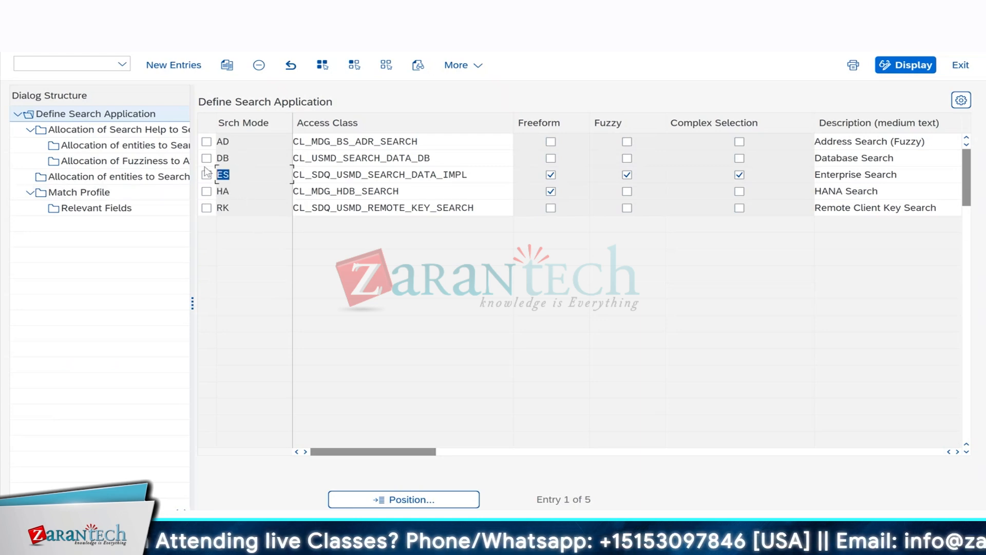
pyautogui.doubleClick(239, 159)
pyautogui.doubleClick(242, 208)
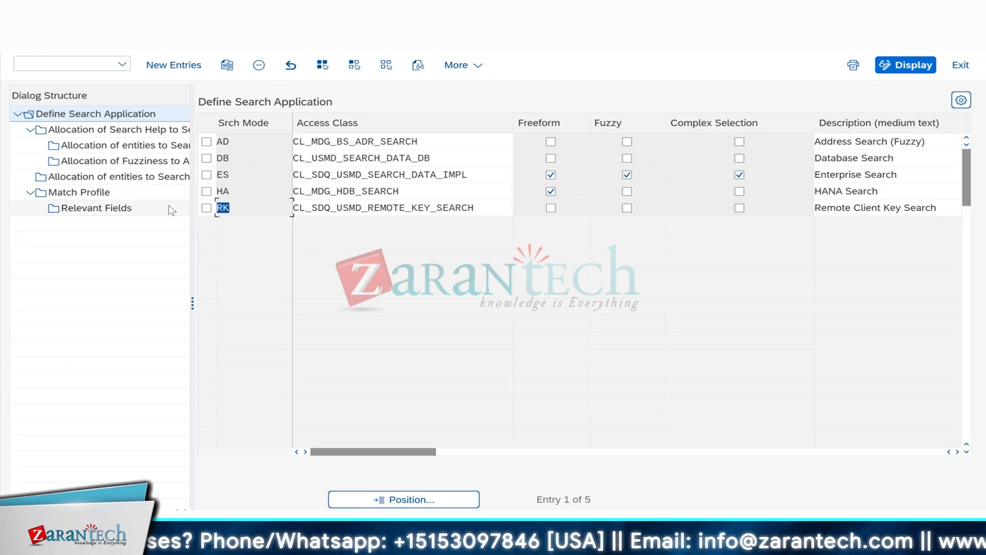
# - Select only the HA (HANA Search) entry in the search application table
pyautogui.click(206, 192)
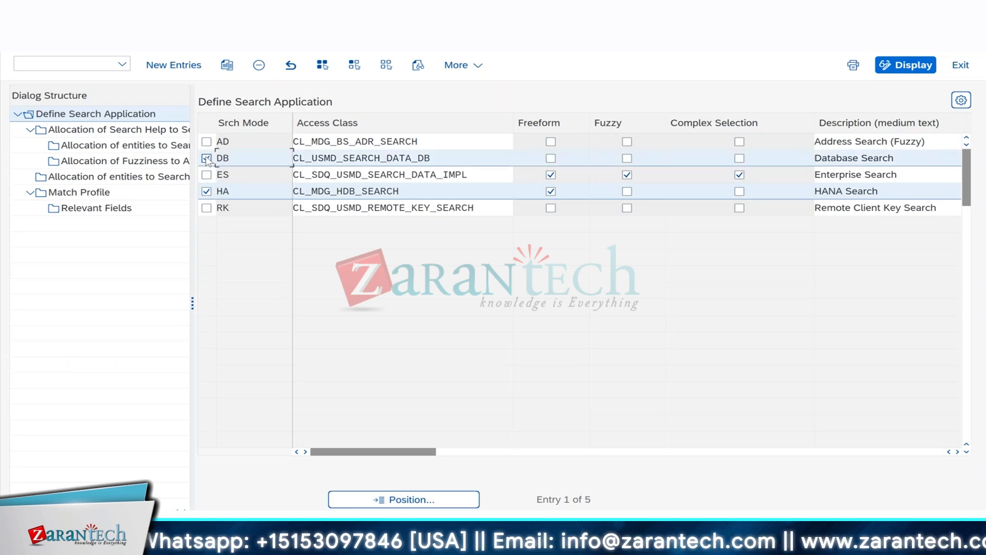
pyautogui.click(207, 158)
pyautogui.click(206, 191)
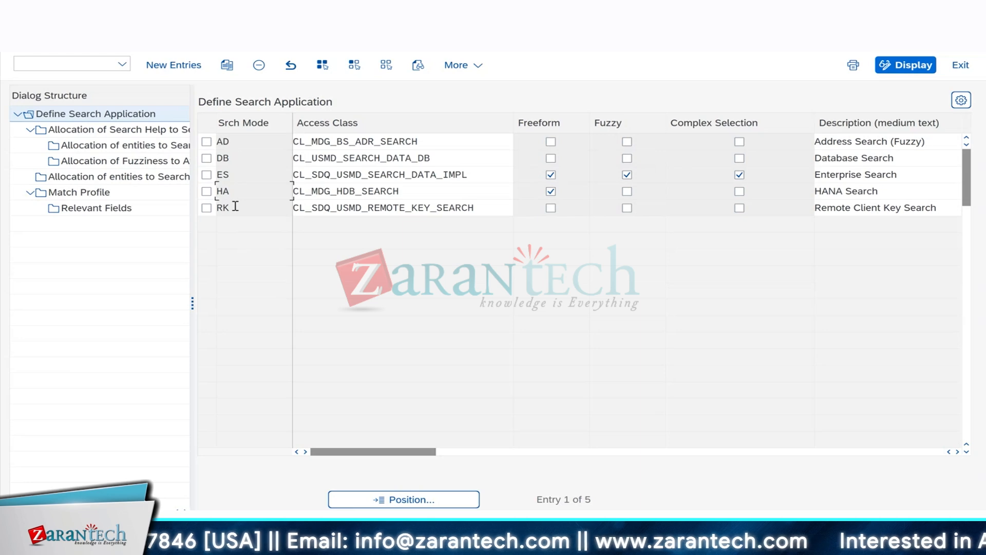
pyautogui.click(205, 194)
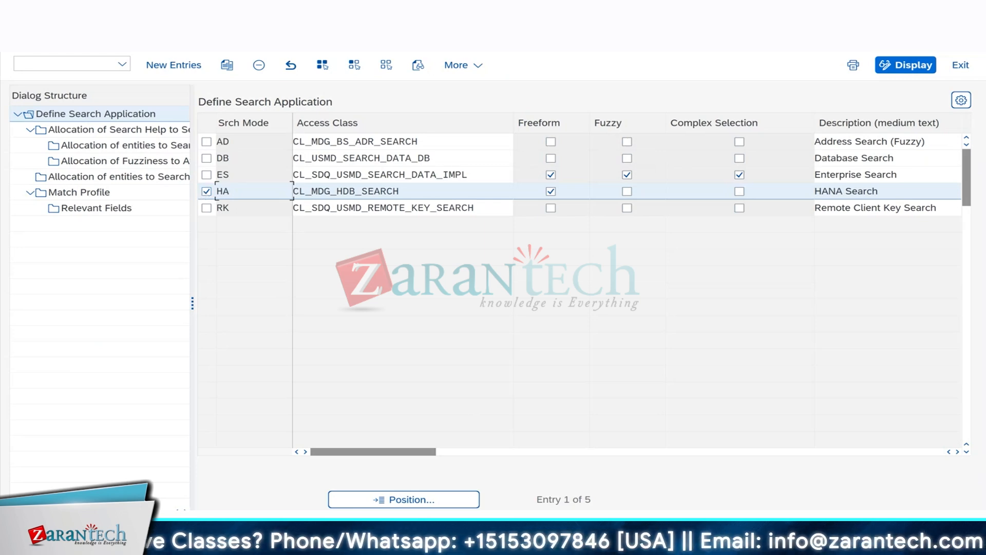
# - Switch to PowerPoint and handwrite "1 Define match profile" on slide 6, with three arrows to At1, At2 and At3
pyautogui.click(475, 537)
pyautogui.click(78, 462)
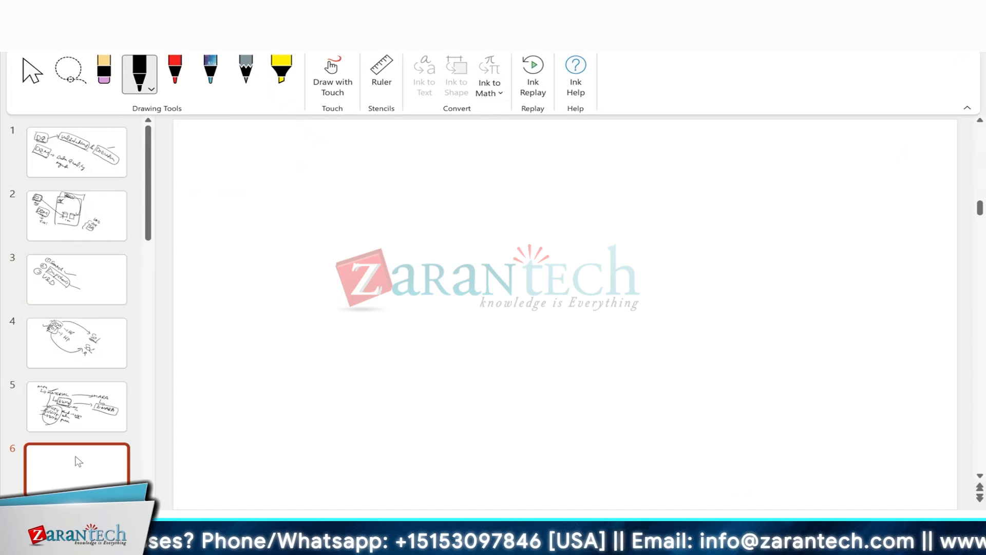
pyautogui.moveTo(320, 172)
pyautogui.mouseDown()
pyautogui.moveTo(345, 163)
pyautogui.moveTo(359, 205)
pyautogui.moveTo(381, 186)
pyautogui.moveTo(452, 252)
pyautogui.moveTo(607, 339)
pyautogui.moveTo(665, 409)
pyautogui.mouseUp()
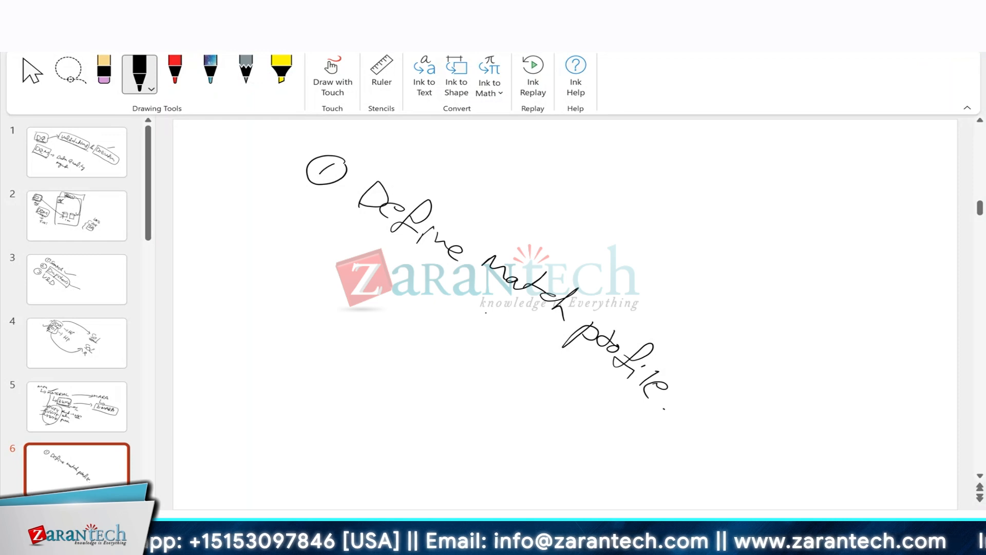
pyautogui.moveTo(492, 302)
pyautogui.mouseDown()
pyautogui.moveTo(485, 333)
pyautogui.moveTo(429, 383)
pyautogui.mouseUp()
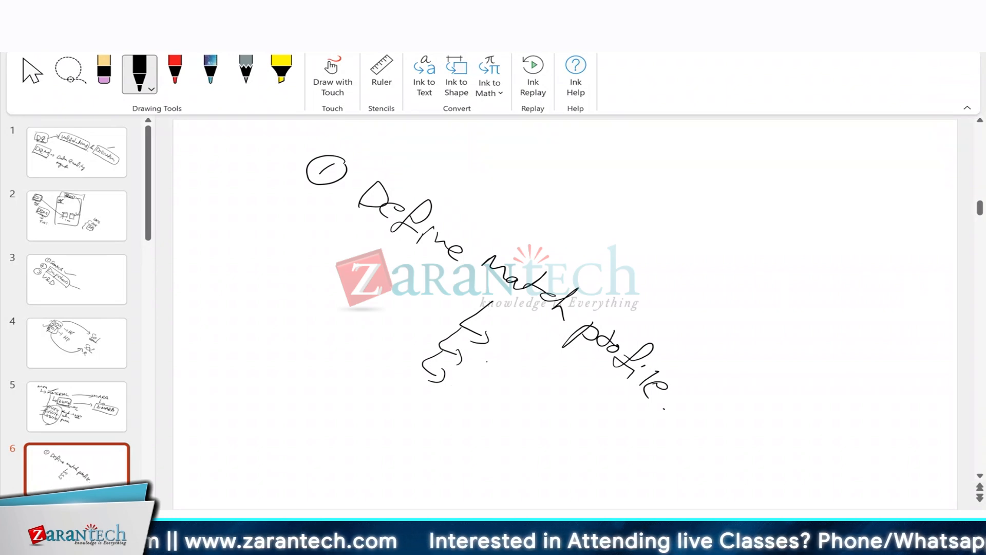
pyautogui.moveTo(490, 352)
pyautogui.mouseDown()
pyautogui.moveTo(509, 365)
pyautogui.moveTo(512, 355)
pyautogui.moveTo(525, 374)
pyautogui.mouseUp()
pyautogui.moveTo(464, 377)
pyautogui.mouseDown()
pyautogui.moveTo(478, 372)
pyautogui.moveTo(510, 396)
pyautogui.moveTo(479, 405)
pyautogui.moveTo(498, 422)
pyautogui.mouseUp()
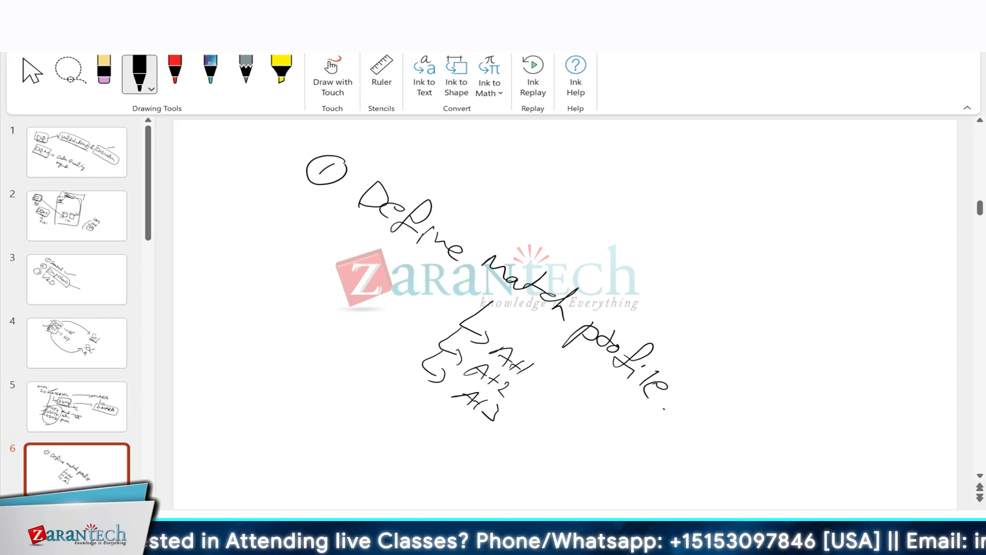
# - Handwrite "2 Activate match" as the second item on slide 6, tick the first item and return to the Define Search Application view
pyautogui.moveTo(227, 315)
pyautogui.mouseDown()
pyautogui.moveTo(257, 335)
pyautogui.moveTo(280, 377)
pyautogui.moveTo(291, 354)
pyautogui.mouseUp()
pyautogui.moveTo(280, 365)
pyautogui.mouseDown()
pyautogui.moveTo(314, 378)
pyautogui.moveTo(310, 387)
pyautogui.mouseUp()
pyautogui.moveTo(311, 380)
pyautogui.mouseDown()
pyautogui.moveTo(397, 446)
pyautogui.moveTo(419, 431)
pyautogui.moveTo(426, 454)
pyautogui.mouseUp()
pyautogui.moveTo(426, 441); pyautogui.dragTo(439, 463)
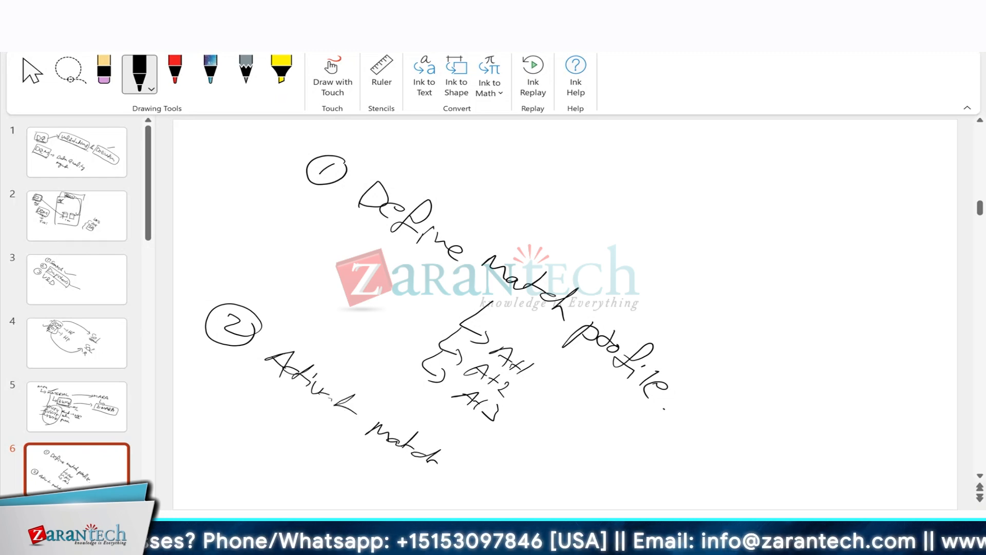
pyautogui.moveTo(282, 148); pyautogui.dragTo(383, 156)
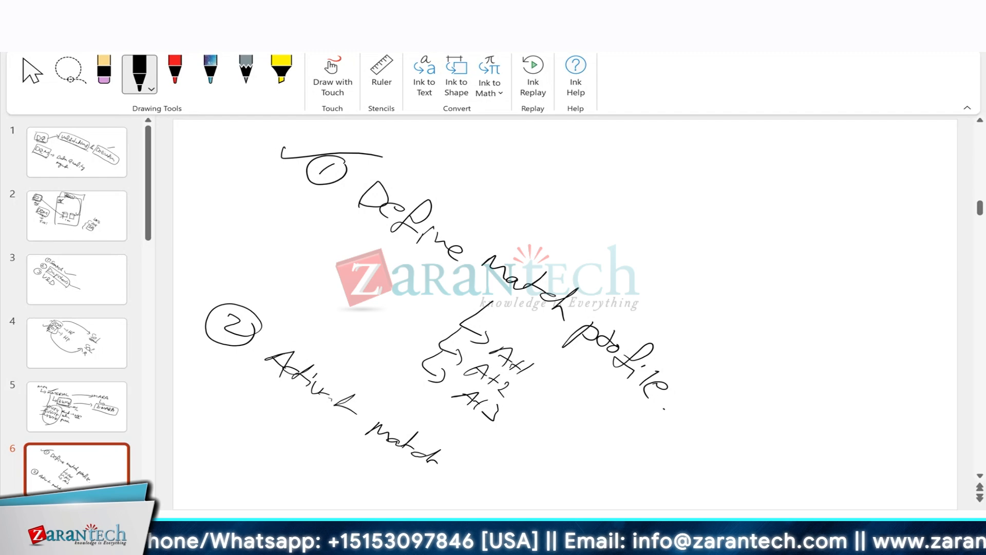
pyautogui.hotkey('alt', 'Tab')
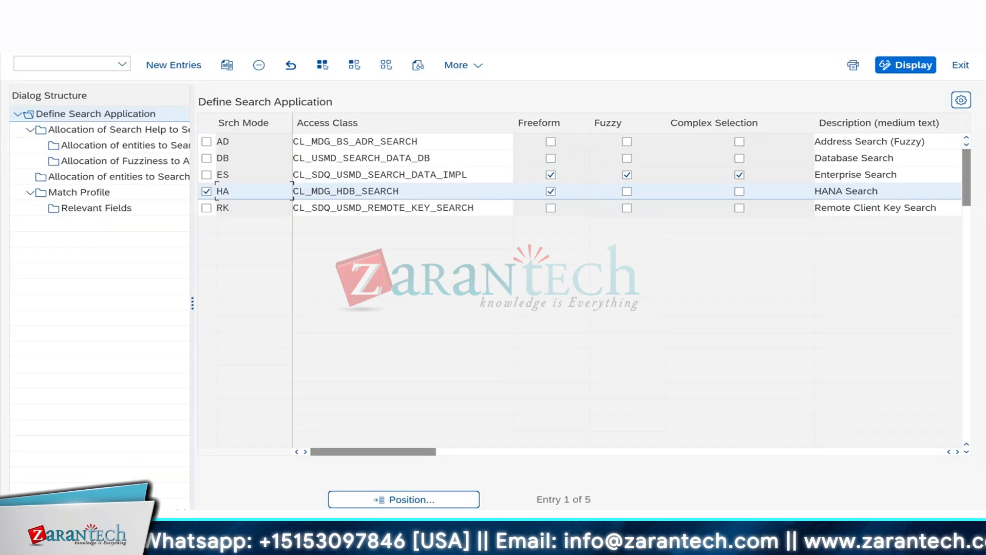
# - Open the match profiles of the HA search mode and review the existing MM entry MATCH_MM_MATERIAL
pyautogui.doubleClick(67, 193)
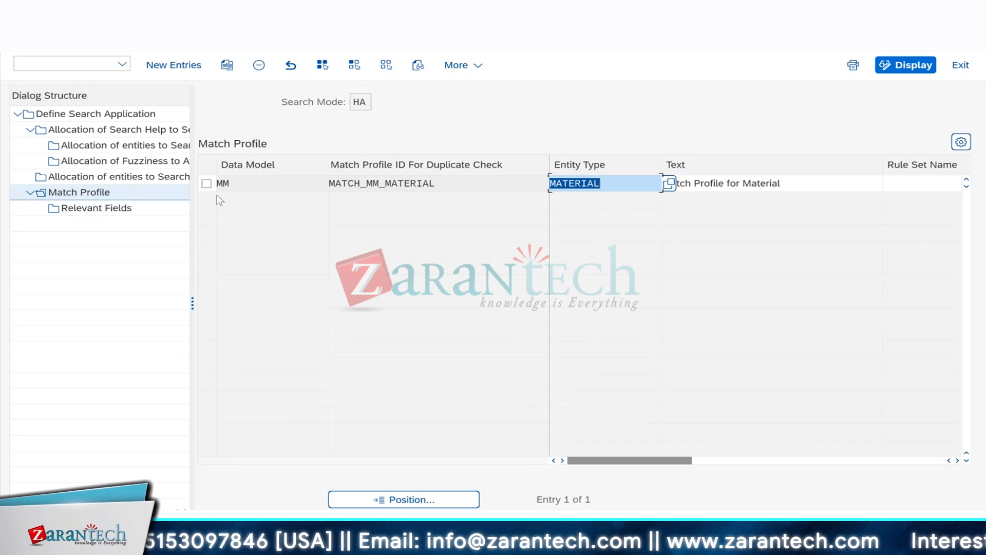
pyautogui.click(378, 186)
pyautogui.moveTo(443, 184); pyautogui.dragTo(332, 185)
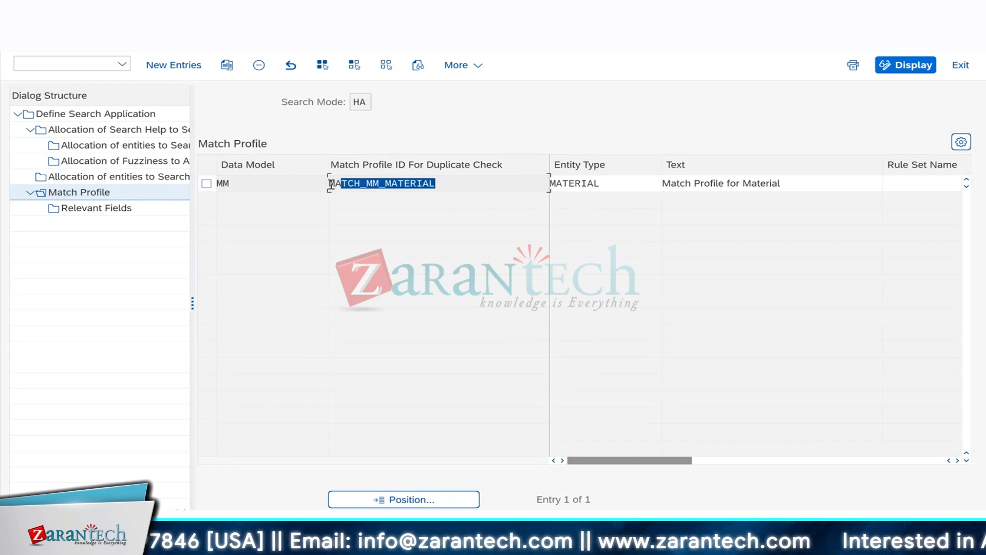
pyautogui.moveTo(229, 188); pyautogui.dragTo(203, 188)
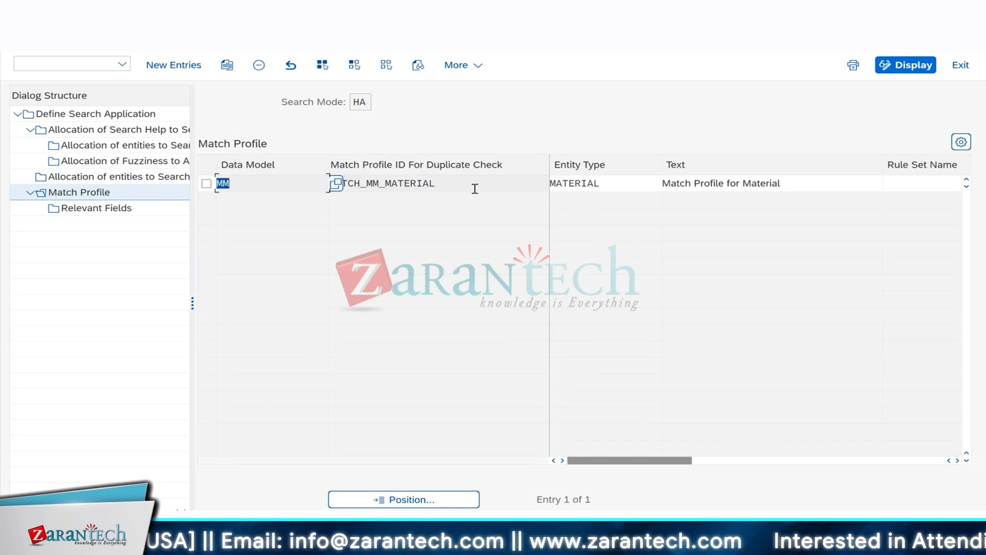
pyautogui.click(440, 185)
pyautogui.moveTo(440, 185); pyautogui.dragTo(326, 183)
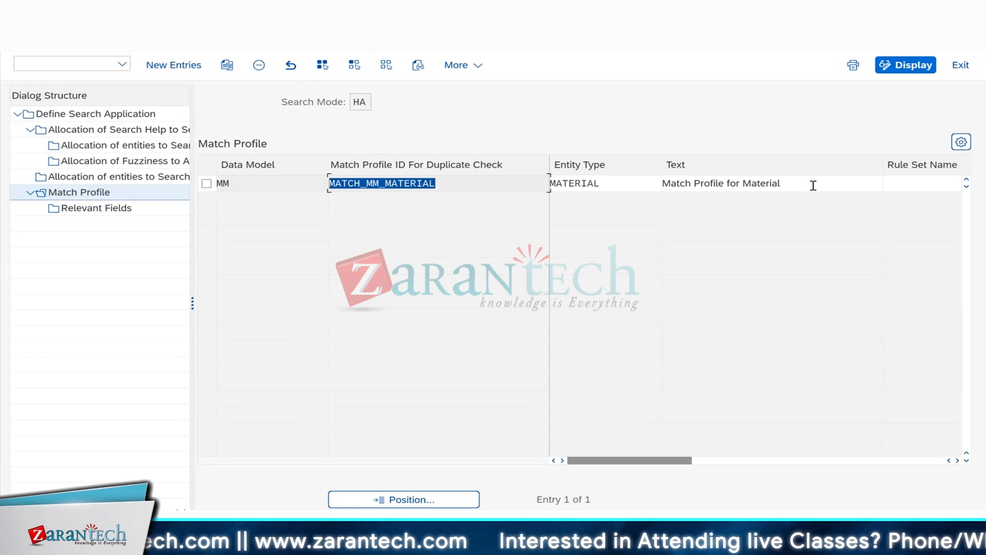
pyautogui.click(442, 183)
pyautogui.moveTo(442, 183); pyautogui.dragTo(281, 169)
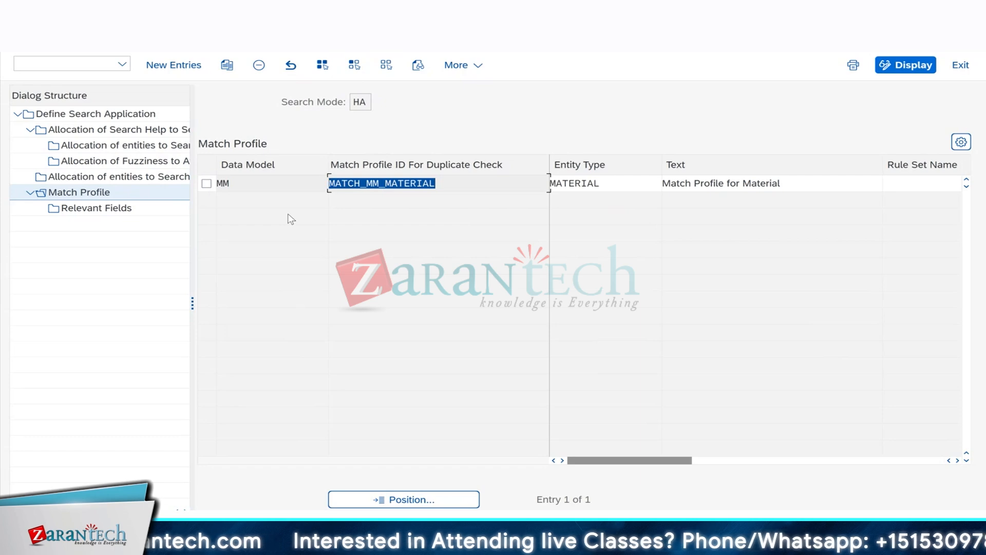
# - Start a new match profile entry with data model MM and match profile ID ZMM_DUP_CHECK
pyautogui.click(175, 65)
pyautogui.write('MM')
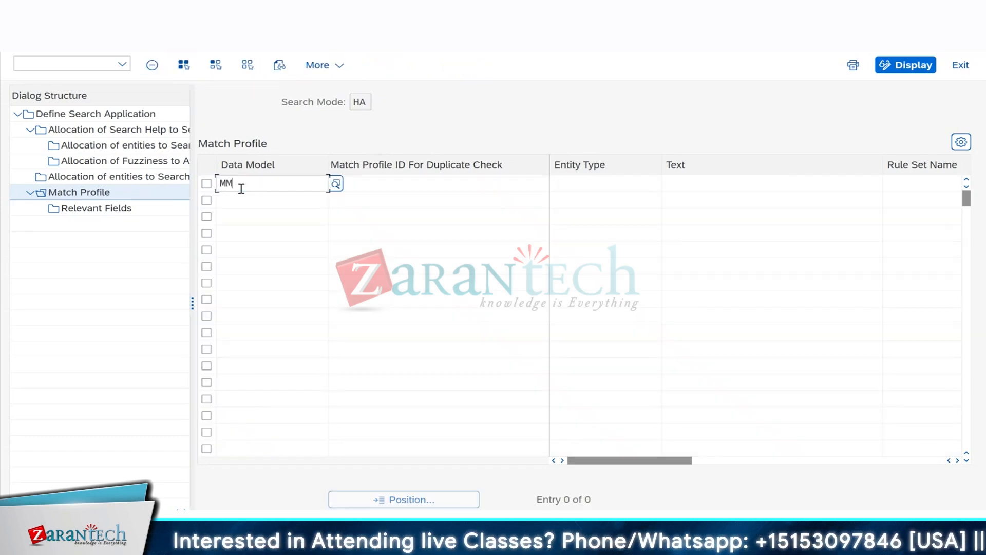
pyautogui.click(354, 186)
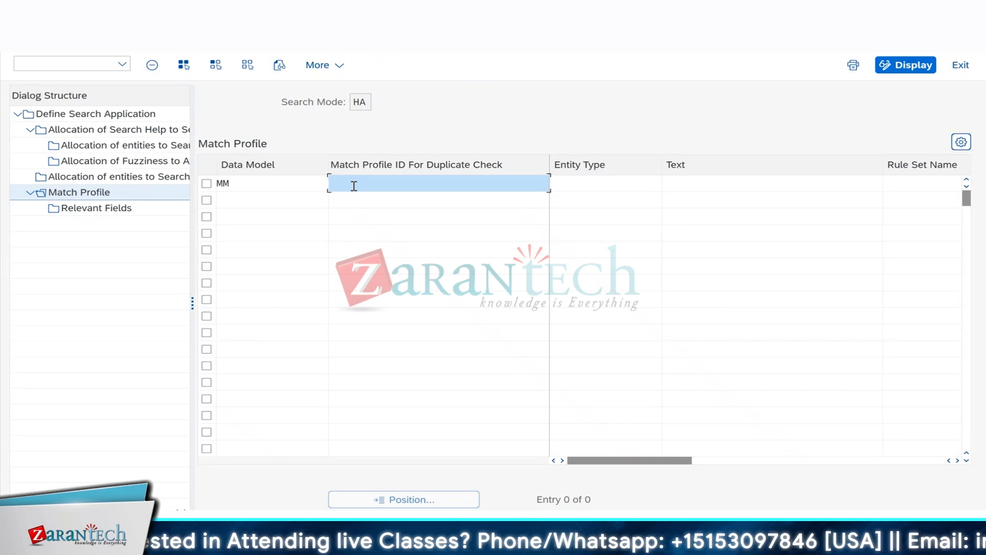
pyautogui.write('ZMM')
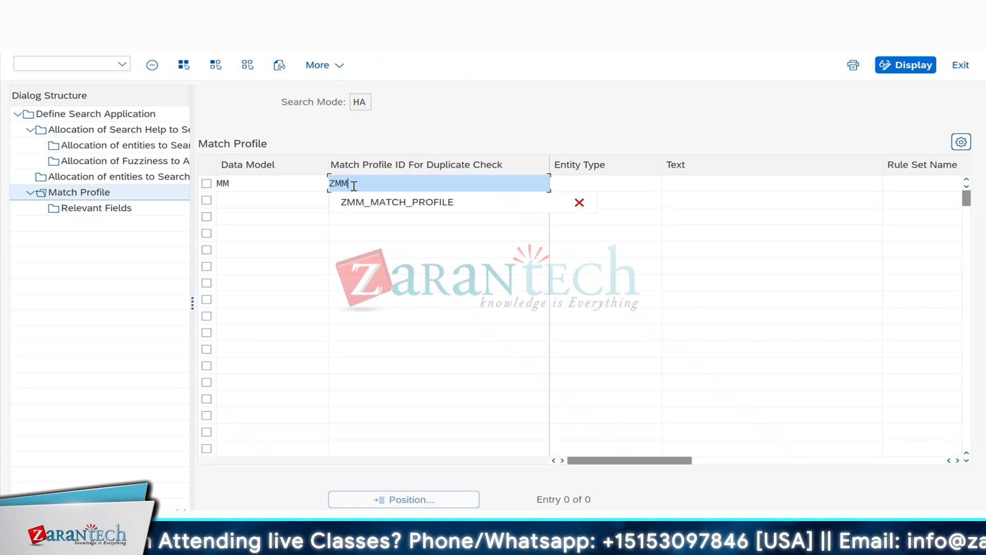
pyautogui.write('_DUP_CHECK')
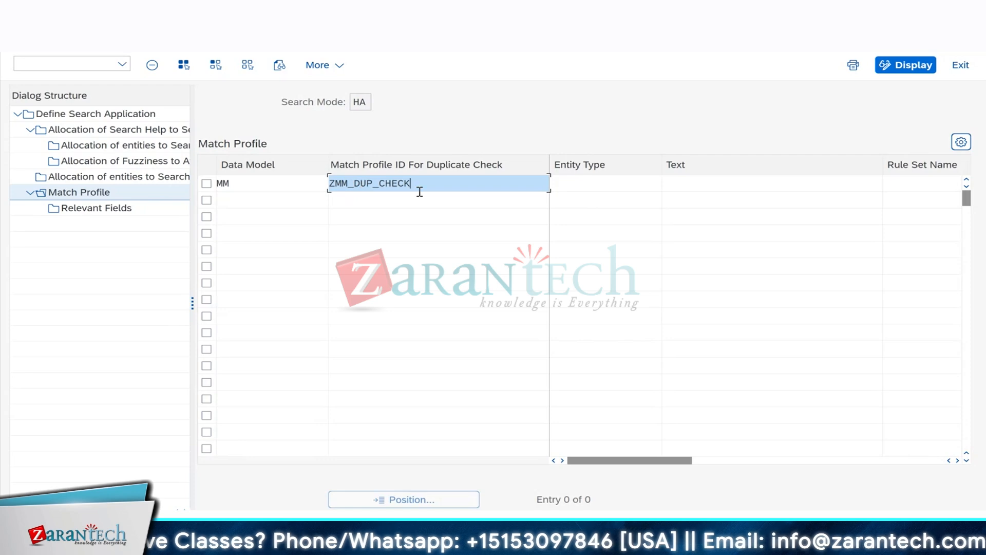
pyautogui.moveTo(419, 187); pyautogui.dragTo(258, 178)
# - Set the new profile's entity type to MATERIAL and its text to "Match Profile for MM", and confirm the entry
pyautogui.click(578, 182)
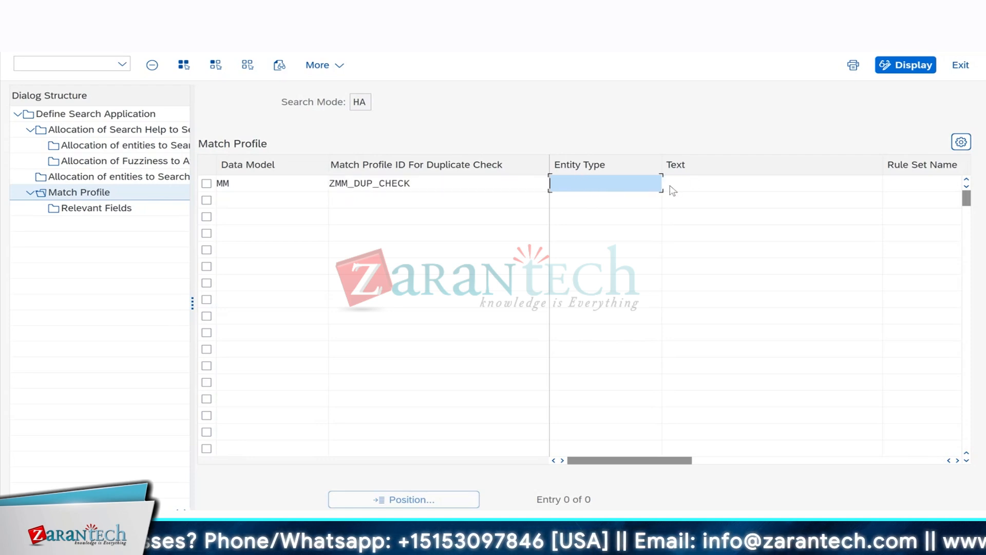
pyautogui.click(670, 185)
pyautogui.doubleClick(241, 204)
pyautogui.click(716, 181)
pyautogui.write('Matc')
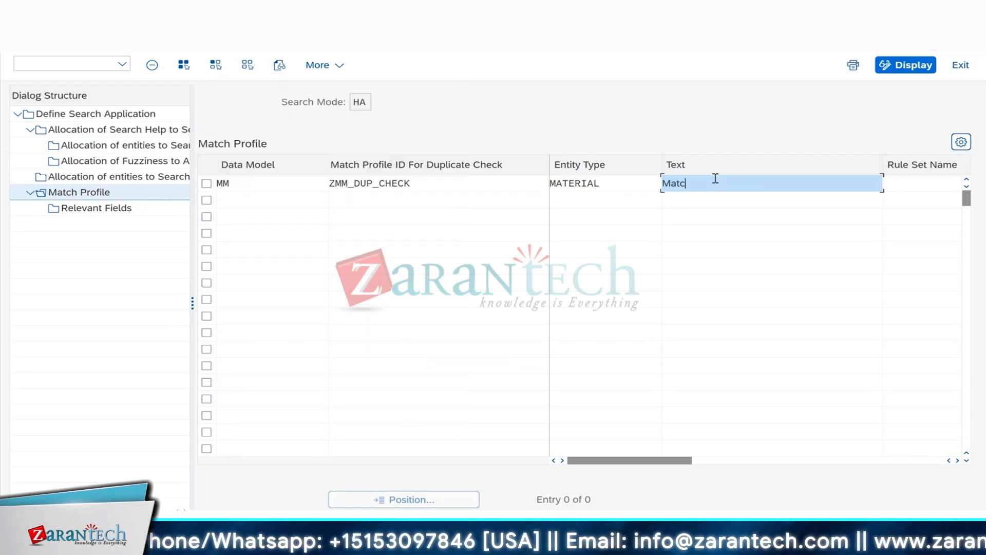
pyautogui.write('h Profile for MM')
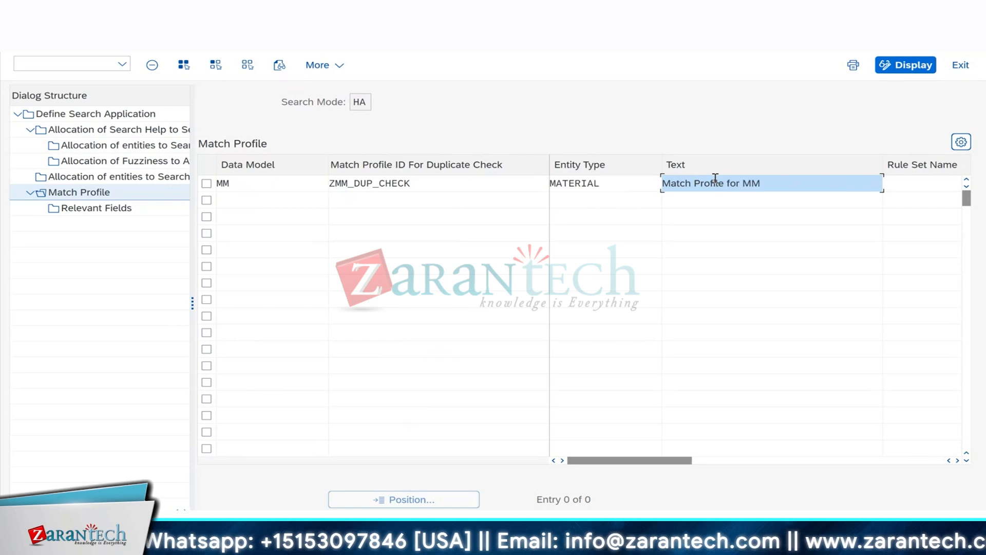
pyautogui.press('Return')
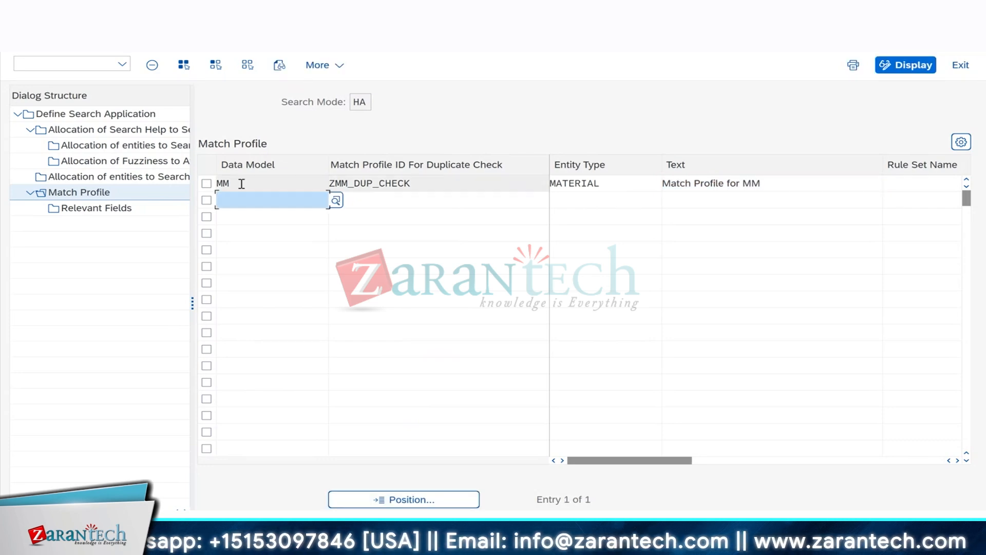
# - Select the ZMM_DUP_CHECK match profile and open its relevant fields
pyautogui.click(206, 184)
pyautogui.moveTo(424, 185); pyautogui.dragTo(324, 184)
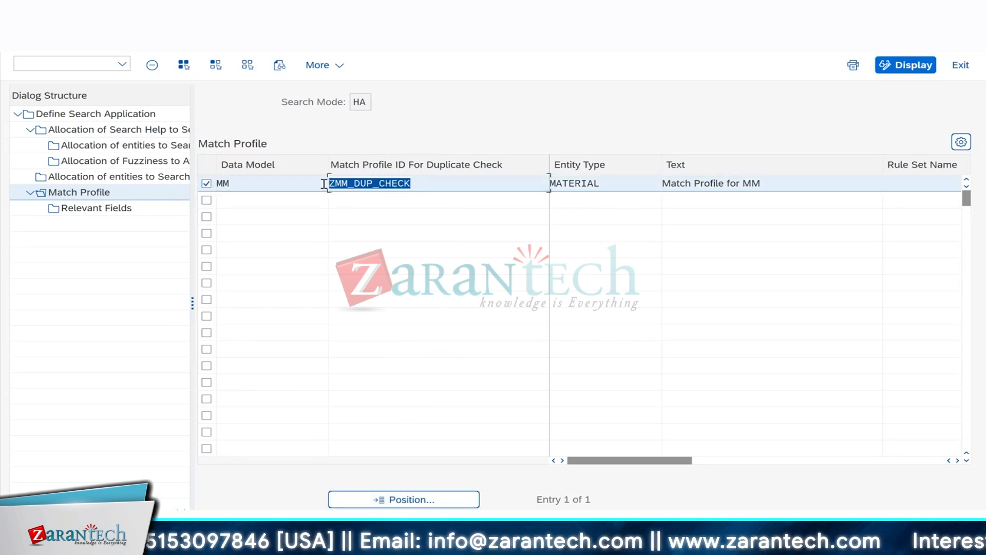
pyautogui.click(108, 209)
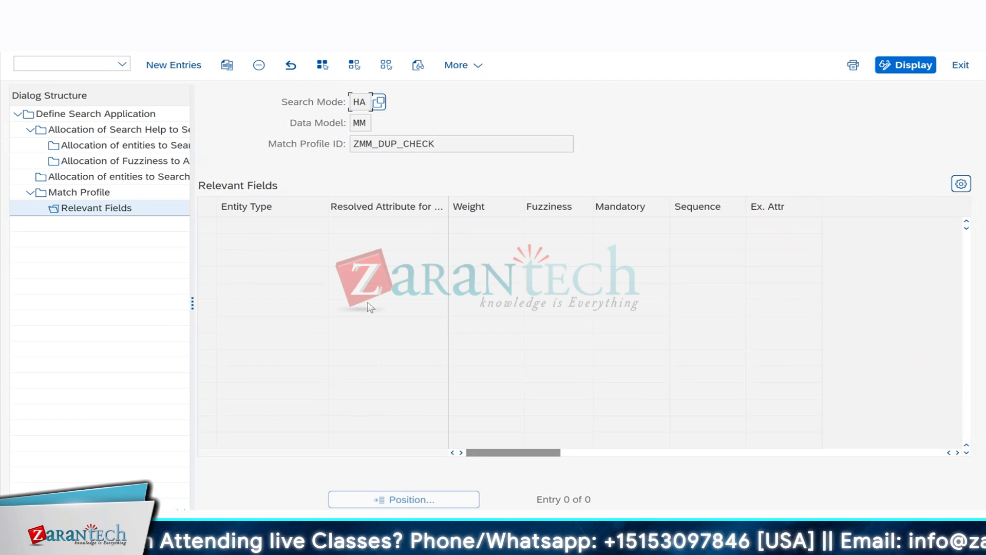
# - Add two relevant field entries for entity type MATERIAL with the resolved attributes MTART and MATKL
pyautogui.click(159, 65)
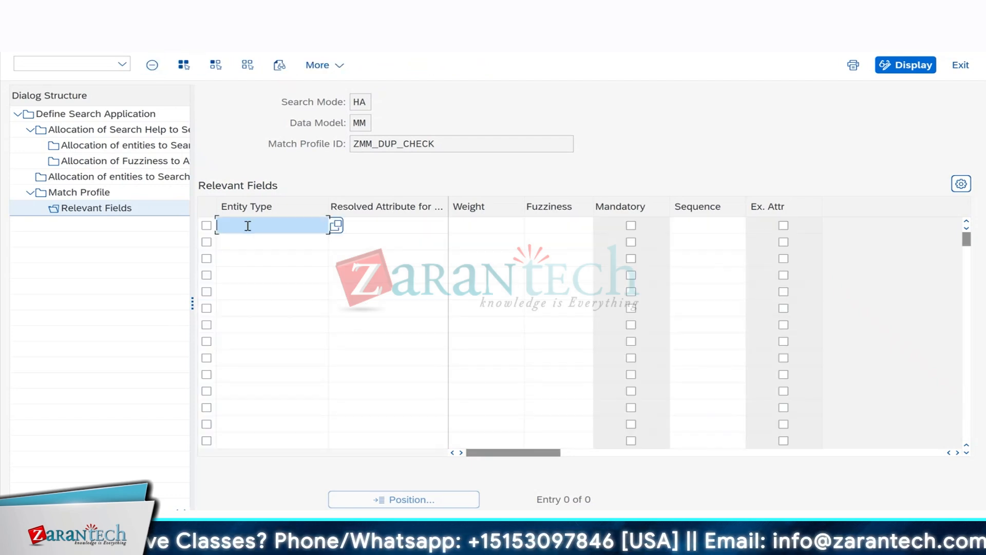
pyautogui.write('MATERIAL')
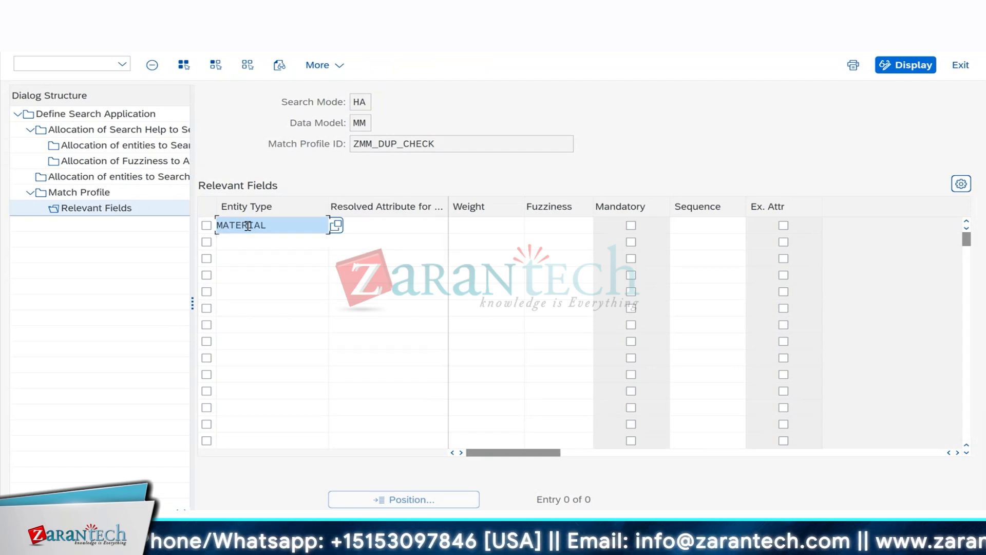
pyautogui.click(385, 227)
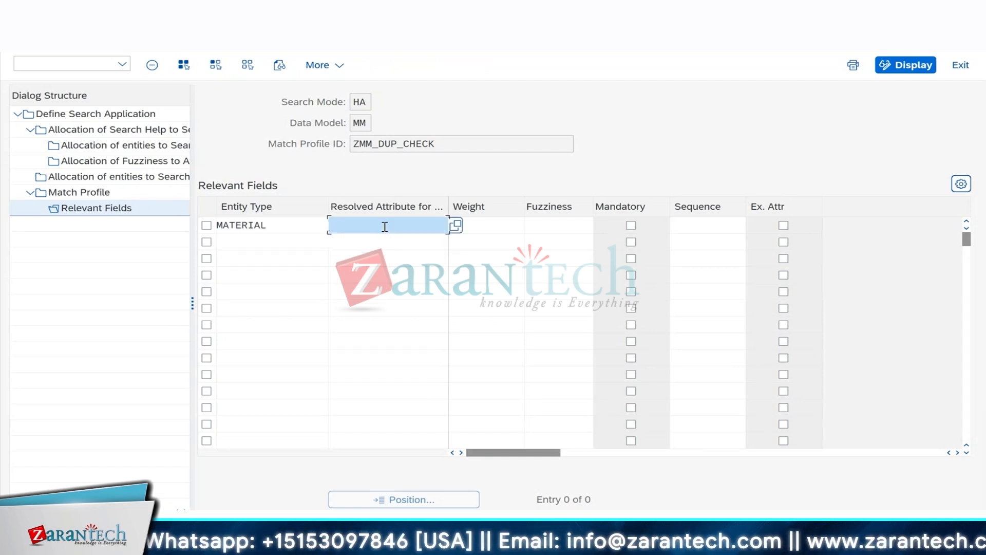
pyautogui.write('MTART')
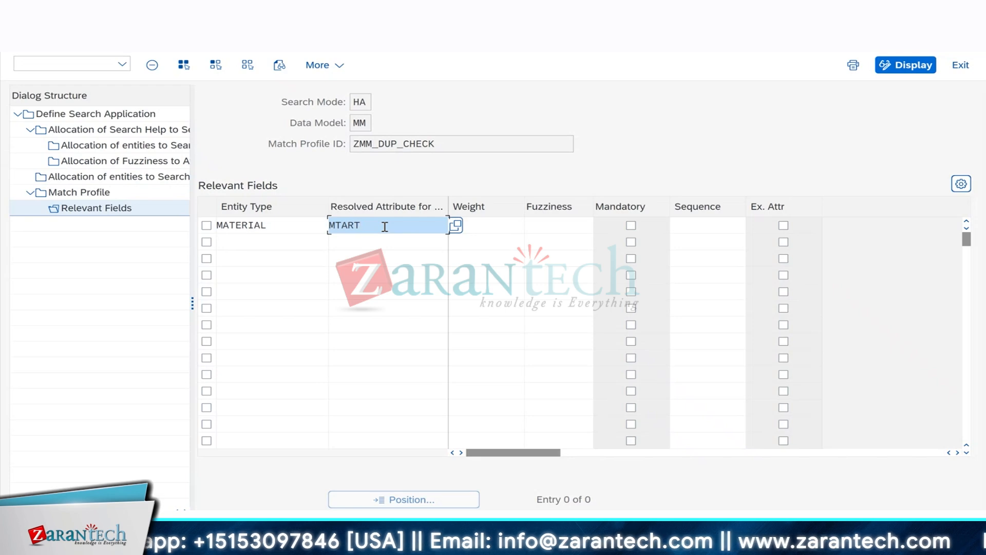
pyautogui.click(271, 242)
pyautogui.write('M')
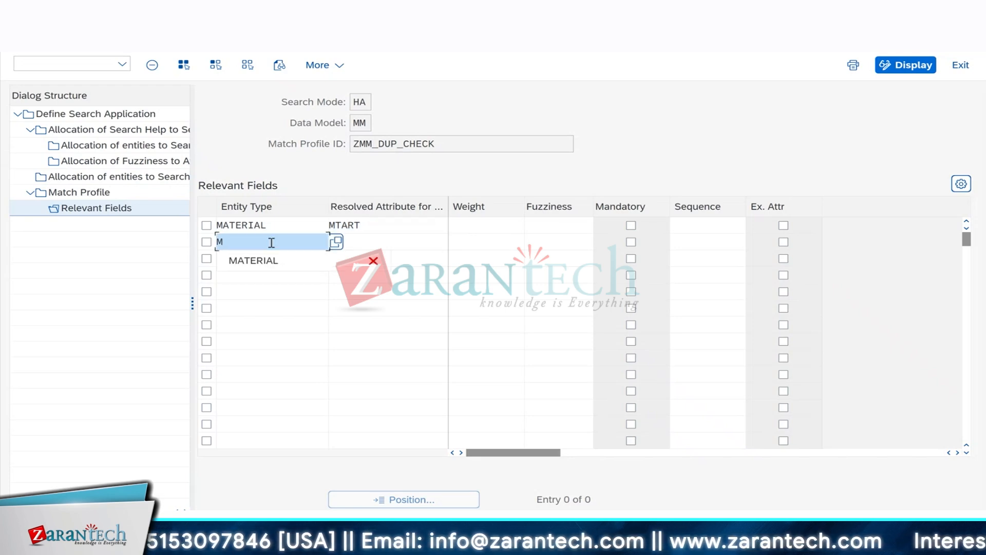
pyautogui.write('ATERIAL')
pyautogui.press('Tab')
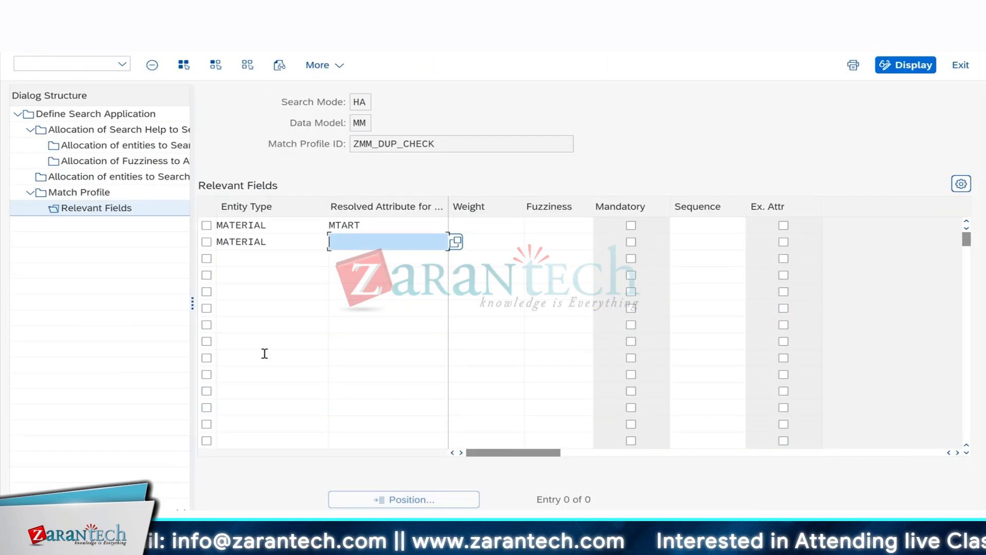
pyautogui.write('MATKL')
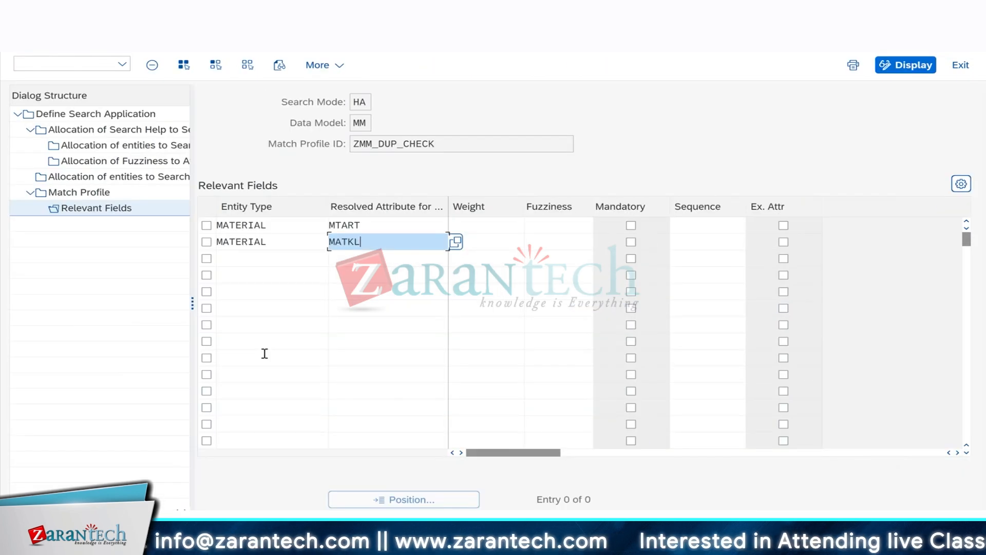
pyautogui.press('Return')
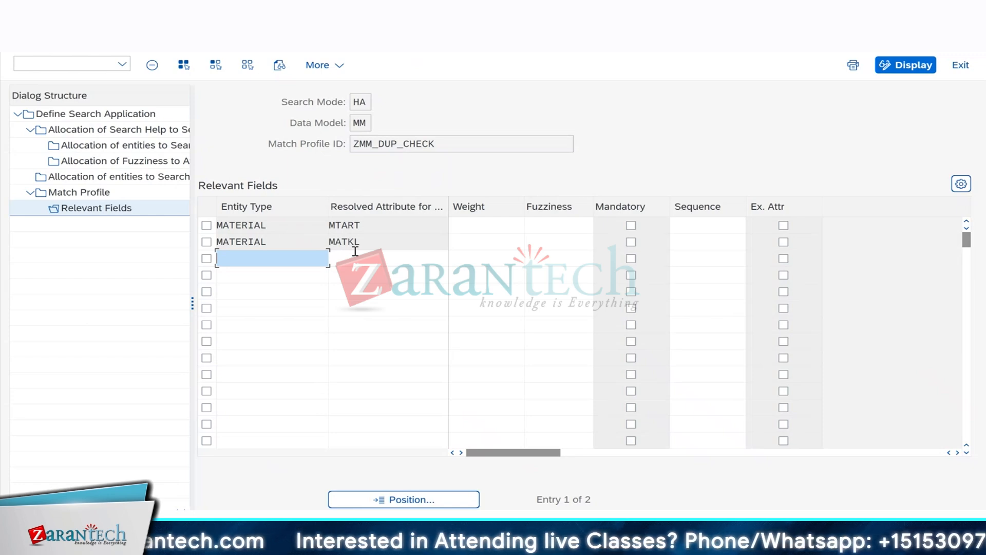
# - Examine the Fuzziness cells of the MTART and MATKL rows
pyautogui.click(576, 227)
pyautogui.click(571, 245)
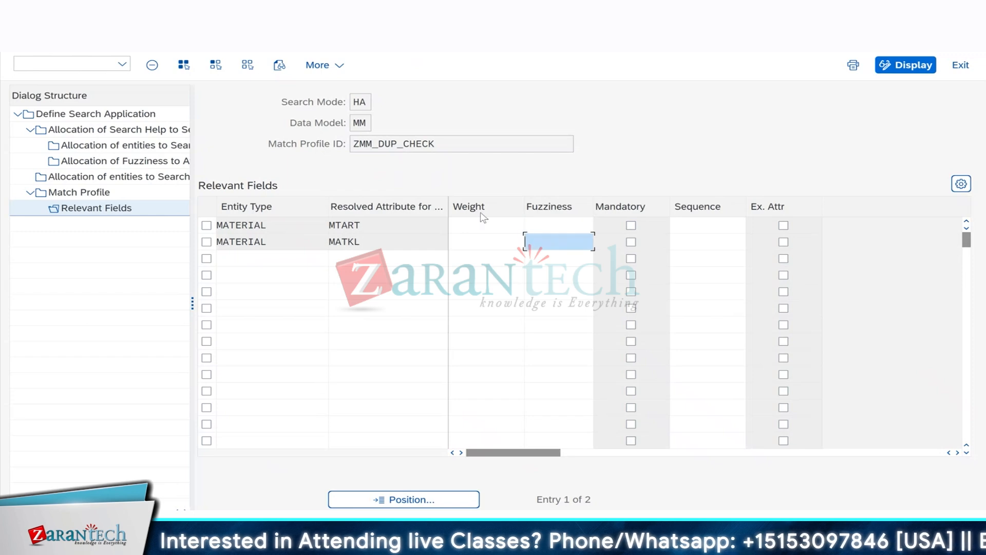
pyautogui.click(559, 228)
pyautogui.click(558, 245)
pyautogui.click(556, 225)
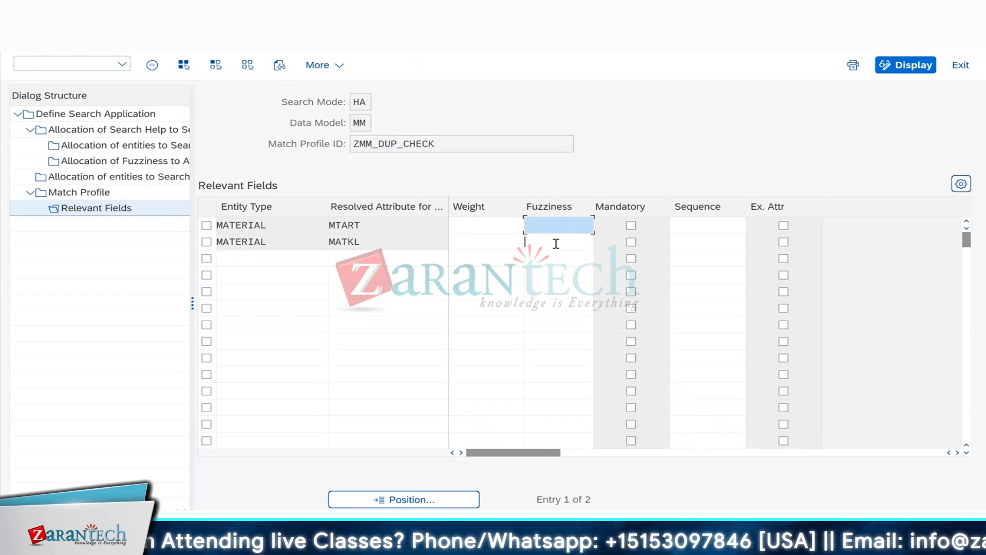
pyautogui.click(556, 243)
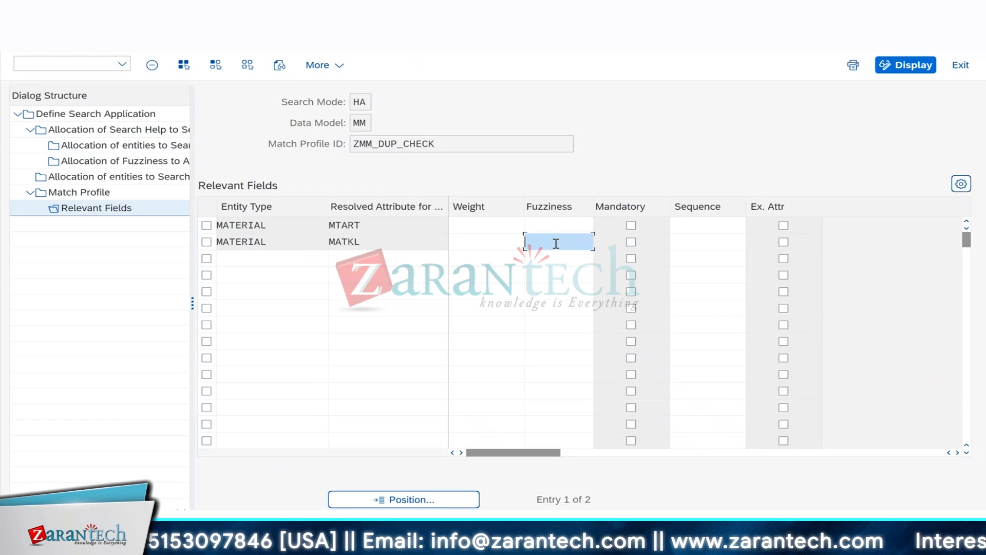
# - Switch to PowerPoint, handwrite "Fuzziness → 0 → 1" on slide 7 and underline the word Fuzziness
pyautogui.click(287, 535)
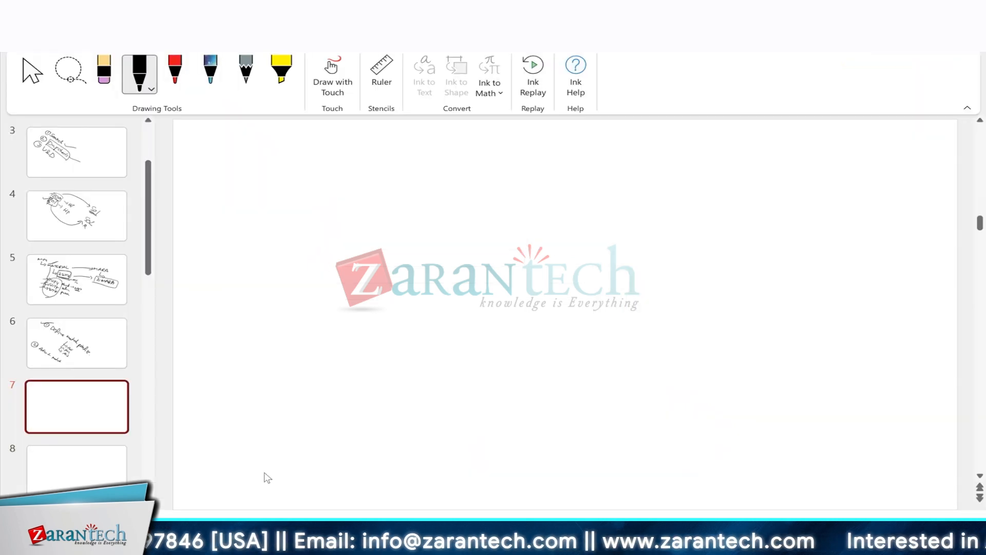
pyautogui.moveTo(297, 146)
pyautogui.mouseDown()
pyautogui.moveTo(415, 218)
pyautogui.moveTo(406, 224)
pyautogui.mouseUp()
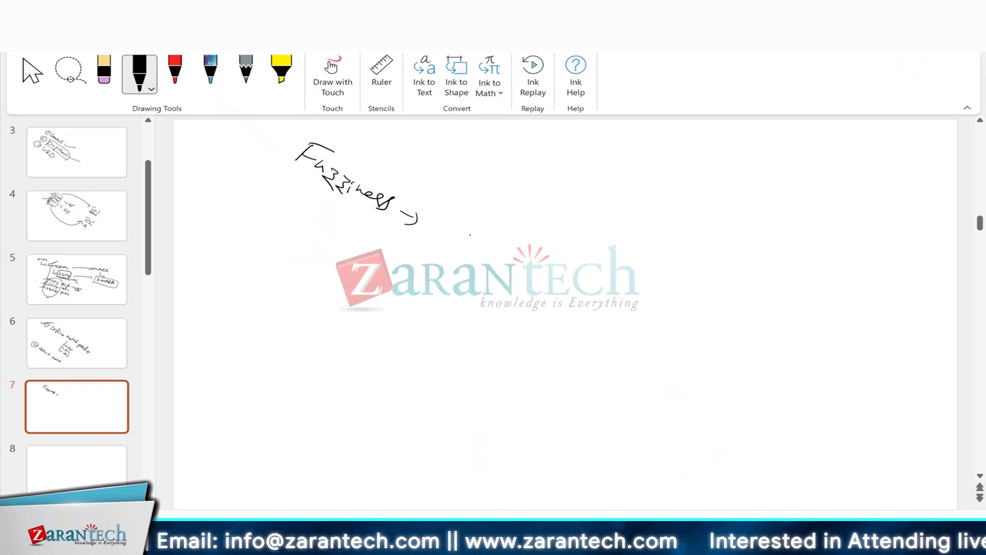
pyautogui.moveTo(484, 223)
pyautogui.mouseDown()
pyautogui.moveTo(466, 229)
pyautogui.moveTo(489, 222)
pyautogui.moveTo(537, 263)
pyautogui.moveTo(516, 262)
pyautogui.mouseUp()
pyautogui.moveTo(575, 271); pyautogui.dragTo(552, 299)
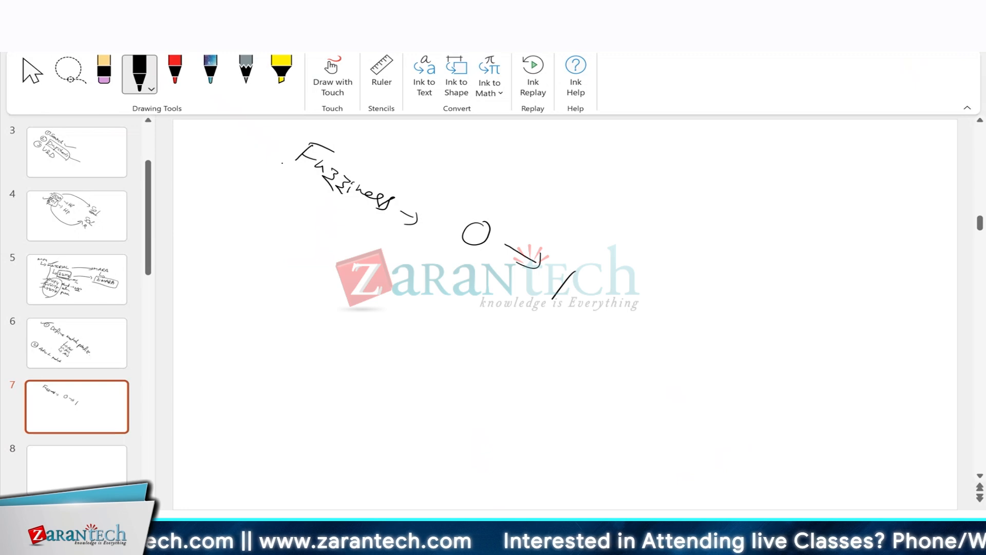
pyautogui.moveTo(277, 164); pyautogui.dragTo(379, 221)
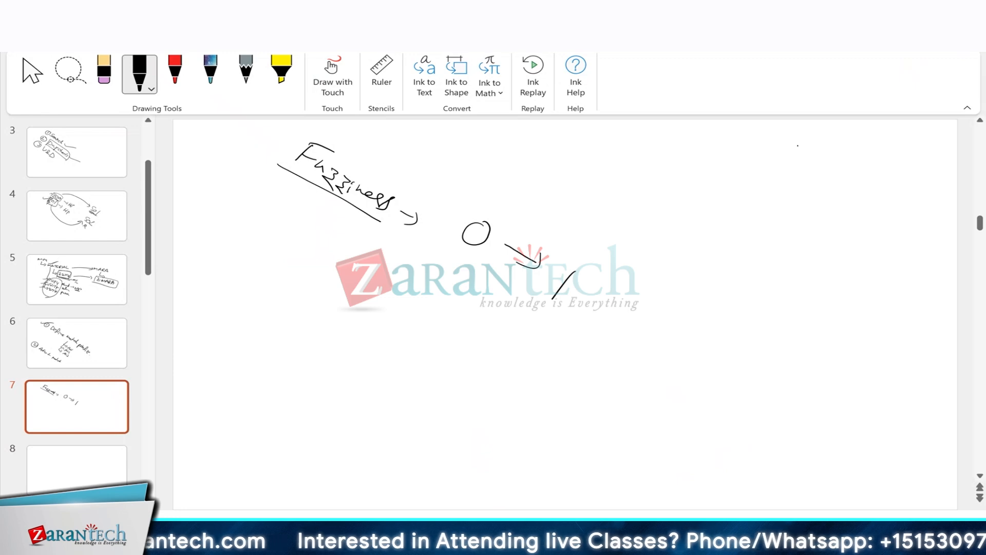
# - Handwrite an underlined "FERT ⇒ 100" beside the fuzziness note on slide 7, with "FRT" below it
pyautogui.moveTo(791, 159); pyautogui.dragTo(807, 144)
pyautogui.moveTo(803, 146)
pyautogui.mouseDown()
pyautogui.moveTo(828, 152)
pyautogui.moveTo(821, 162)
pyautogui.mouseUp()
pyautogui.moveTo(823, 164)
pyautogui.mouseDown()
pyautogui.moveTo(835, 178)
pyautogui.moveTo(854, 165)
pyautogui.moveTo(857, 186)
pyautogui.moveTo(874, 190)
pyautogui.mouseUp()
pyautogui.moveTo(853, 183)
pyautogui.mouseDown()
pyautogui.moveTo(865, 199)
pyautogui.moveTo(884, 190)
pyautogui.mouseUp()
pyautogui.moveTo(887, 198); pyautogui.dragTo(868, 211)
pyautogui.moveTo(777, 162); pyautogui.dragTo(925, 249)
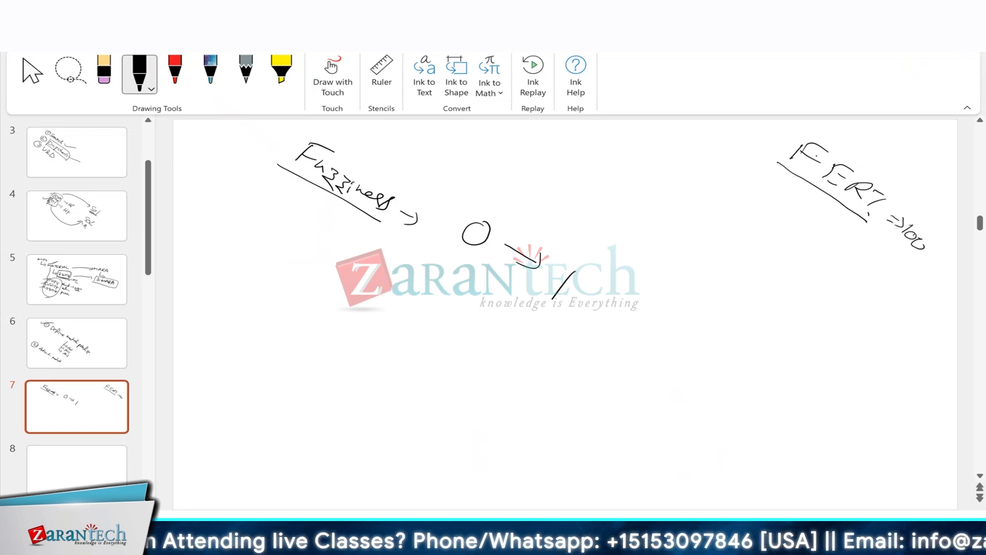
pyautogui.moveTo(786, 191)
pyautogui.mouseDown()
pyautogui.moveTo(778, 207)
pyautogui.moveTo(809, 200)
pyautogui.moveTo(820, 222)
pyautogui.moveTo(809, 208)
pyautogui.mouseUp()
pyautogui.moveTo(820, 216); pyautogui.dragTo(837, 224)
pyautogui.moveTo(825, 221); pyautogui.dragTo(812, 229)
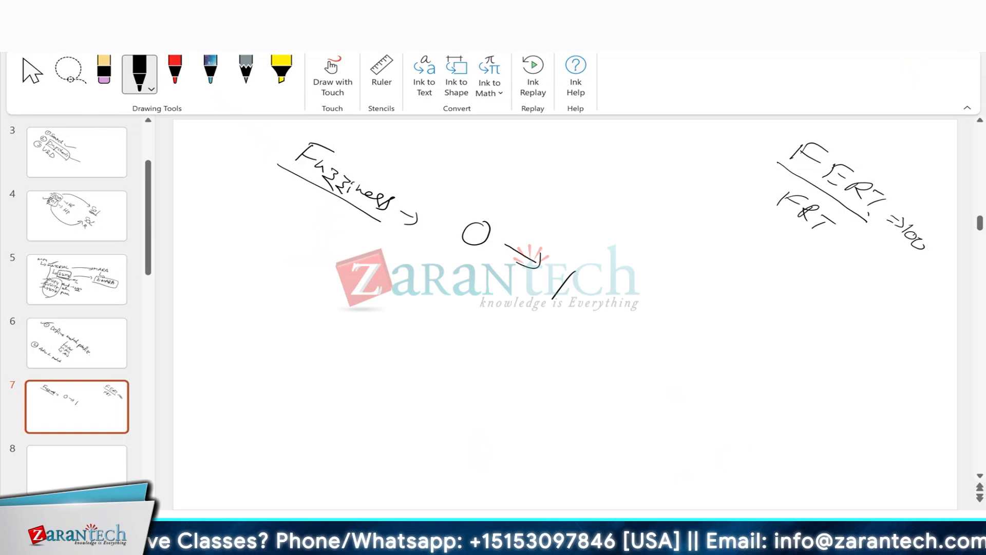
# - Mark each letter of FERT with an arrow and 25, then write 25 under each letter of FRT and a circled 75
pyautogui.moveTo(835, 141)
pyautogui.mouseDown()
pyautogui.moveTo(855, 134)
pyautogui.moveTo(906, 181)
pyautogui.mouseUp()
pyautogui.moveTo(898, 180)
pyautogui.mouseDown()
pyautogui.moveTo(910, 179)
pyautogui.moveTo(911, 189)
pyautogui.mouseUp()
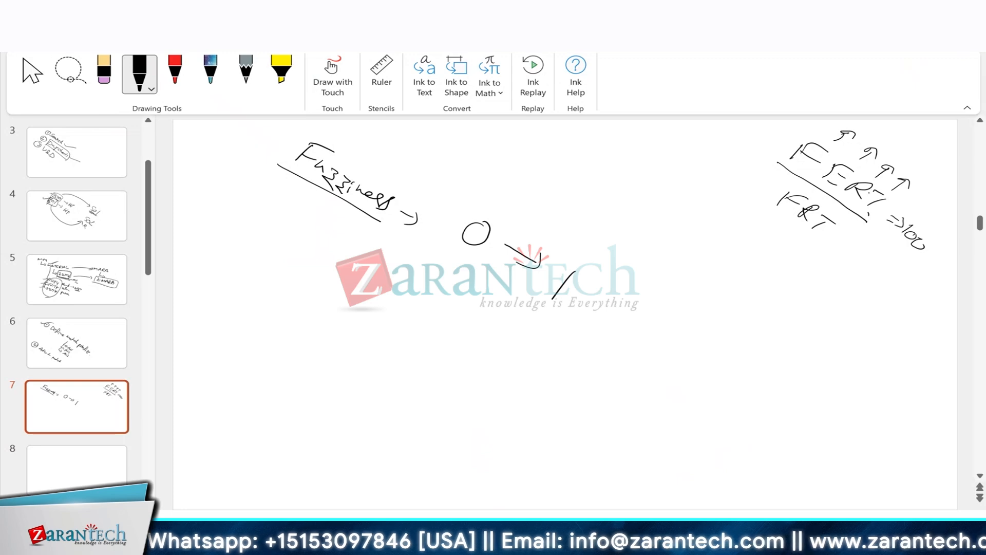
pyautogui.moveTo(865, 126); pyautogui.dragTo(934, 183)
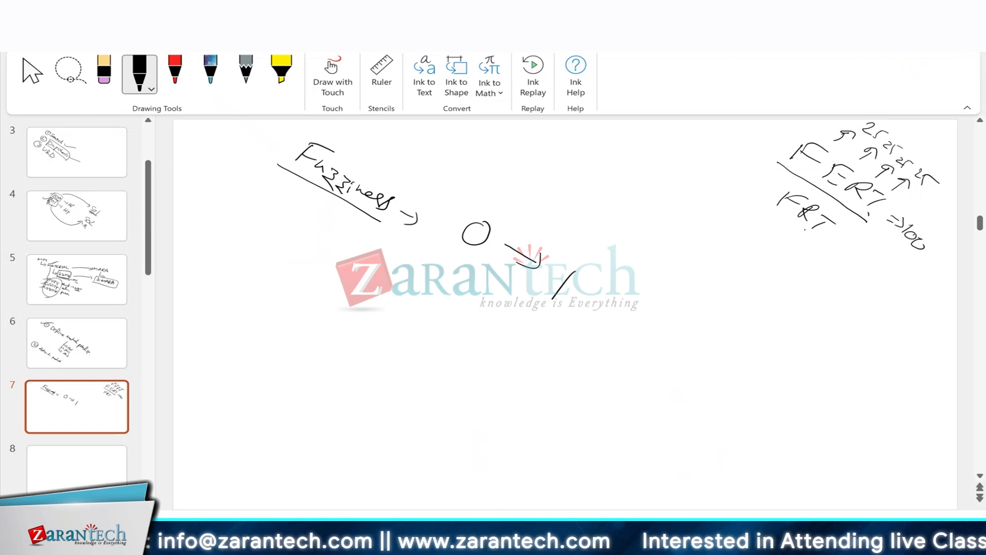
pyautogui.moveTo(766, 212)
pyautogui.mouseDown()
pyautogui.moveTo(825, 253)
pyautogui.moveTo(860, 251)
pyautogui.moveTo(894, 285)
pyautogui.mouseUp()
pyautogui.moveTo(881, 277)
pyautogui.mouseDown()
pyautogui.moveTo(900, 283)
pyautogui.moveTo(910, 266)
pyautogui.mouseUp()
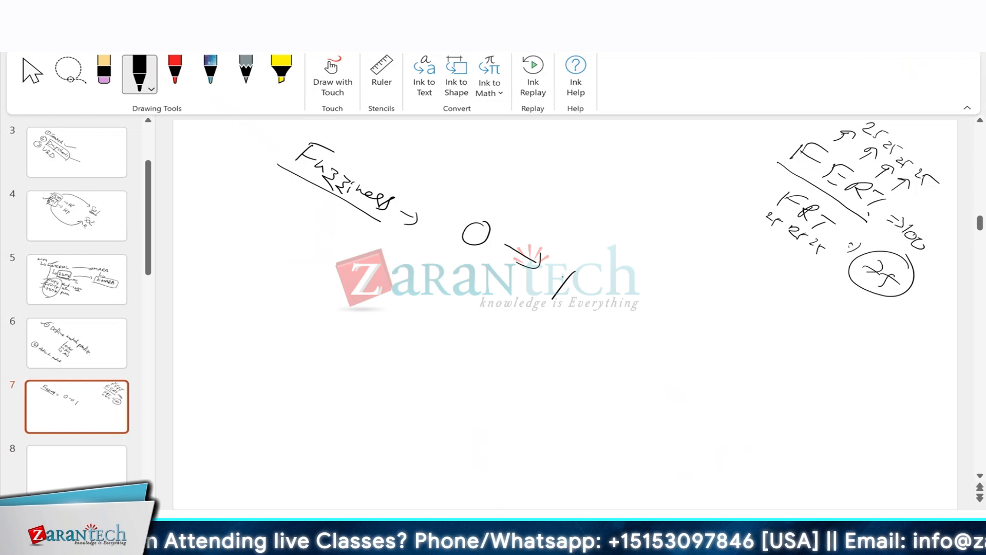
# - Retrace the 1 of the fuzziness range on slide 7 and add short strokes across the underline of FERT
pyautogui.moveTo(553, 298); pyautogui.dragTo(575, 269)
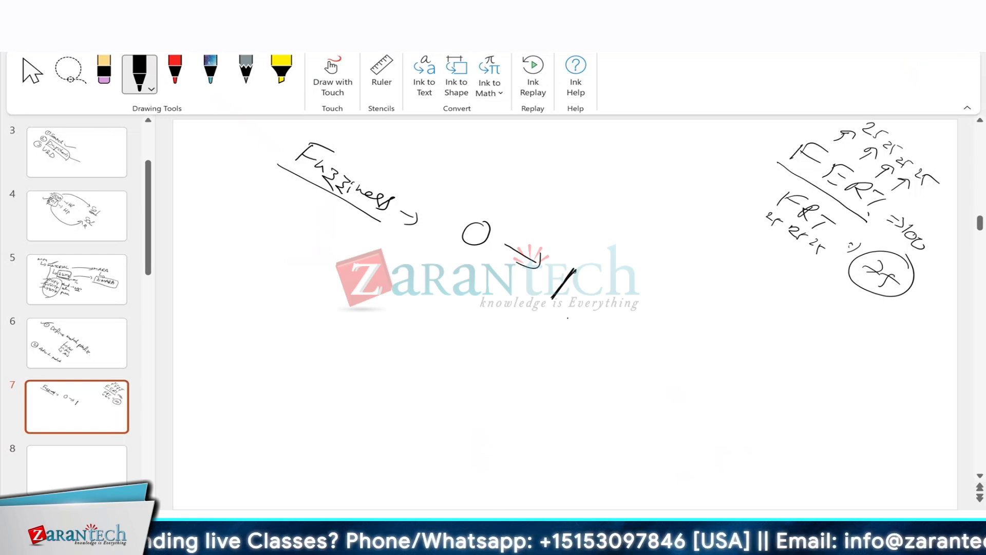
pyautogui.moveTo(783, 182); pyautogui.dragTo(796, 165)
pyautogui.moveTo(807, 189)
pyautogui.mouseDown()
pyautogui.moveTo(820, 178)
pyautogui.moveTo(860, 208)
pyautogui.mouseUp()
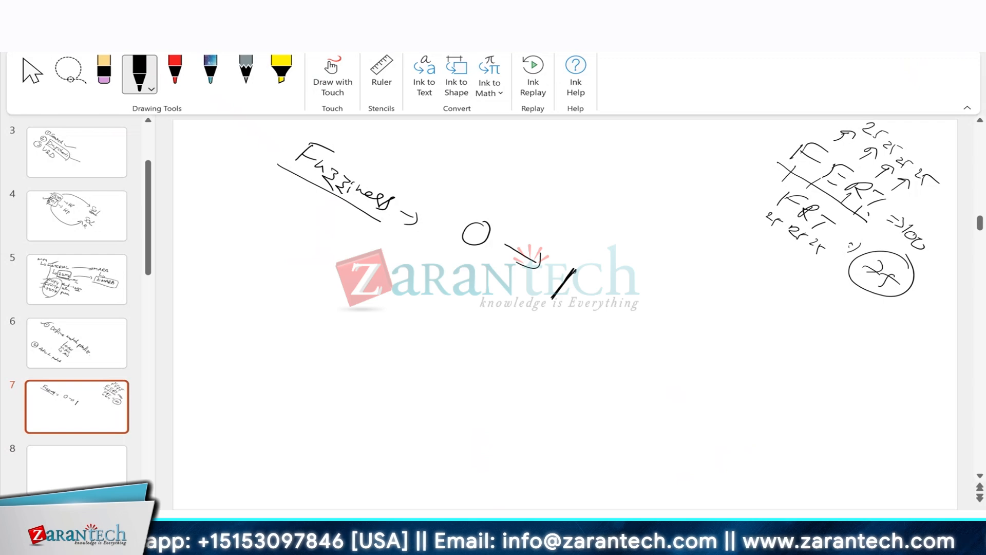
# - Handwrite an underscored 0.7 with 70 below it under the 0 → 1 range, circle the 0.7 and draw a line beside the 1
pyautogui.moveTo(510, 297); pyautogui.dragTo(522, 310)
pyautogui.moveTo(508, 316); pyautogui.dragTo(533, 309)
pyautogui.moveTo(509, 324); pyautogui.dragTo(529, 311)
pyautogui.moveTo(515, 299)
pyautogui.mouseDown()
pyautogui.moveTo(535, 319)
pyautogui.moveTo(487, 348)
pyautogui.moveTo(499, 350)
pyautogui.mouseUp()
pyautogui.moveTo(507, 348); pyautogui.dragTo(498, 354)
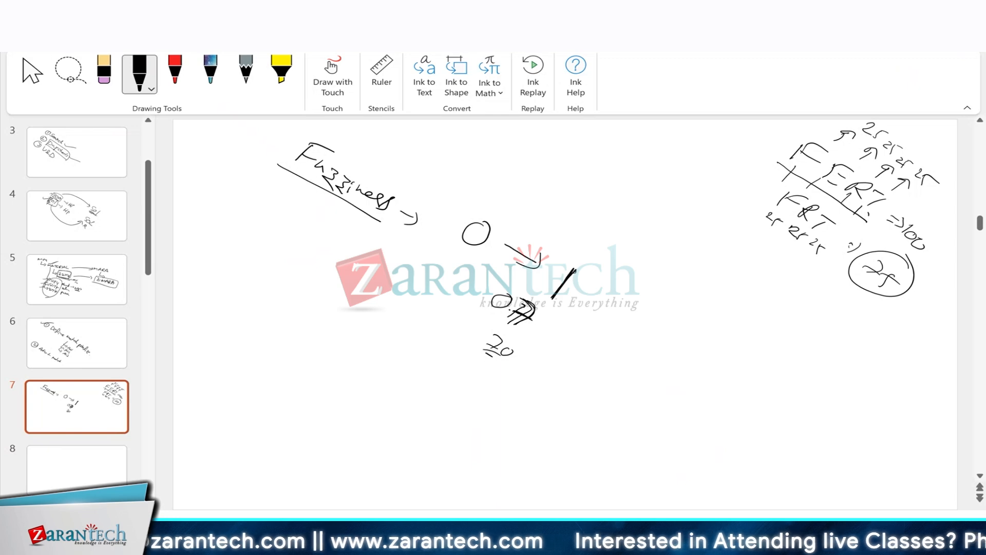
pyautogui.moveTo(545, 290)
pyautogui.mouseDown()
pyautogui.moveTo(535, 282)
pyautogui.moveTo(553, 322)
pyautogui.moveTo(547, 289)
pyautogui.moveTo(638, 265)
pyautogui.mouseUp()
pyautogui.click(493, 230)
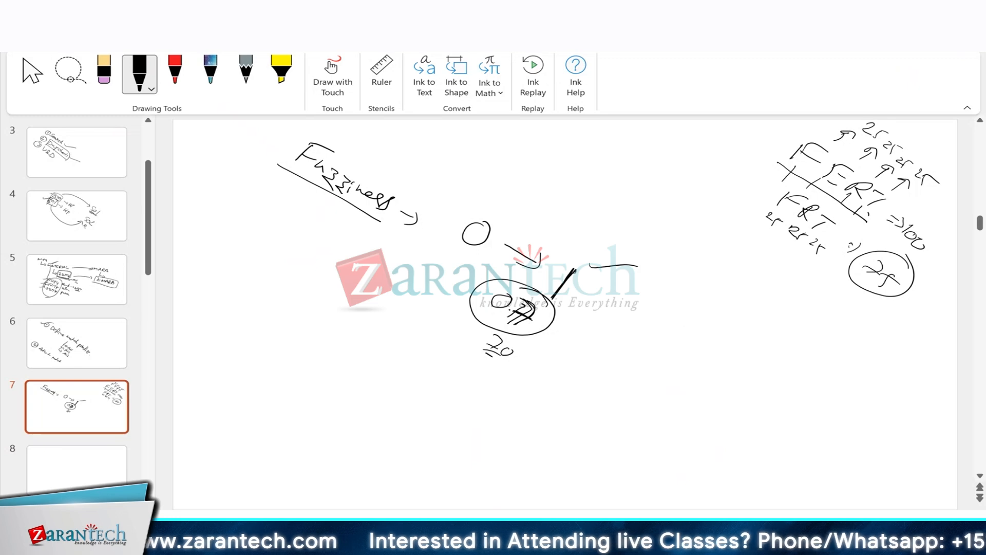
# - Circle FRT, retrace the 1 of the fuzziness range and draw a stroke through the circled 75
pyautogui.moveTo(848, 219)
pyautogui.mouseDown()
pyautogui.moveTo(783, 182)
pyautogui.moveTo(847, 226)
pyautogui.mouseUp()
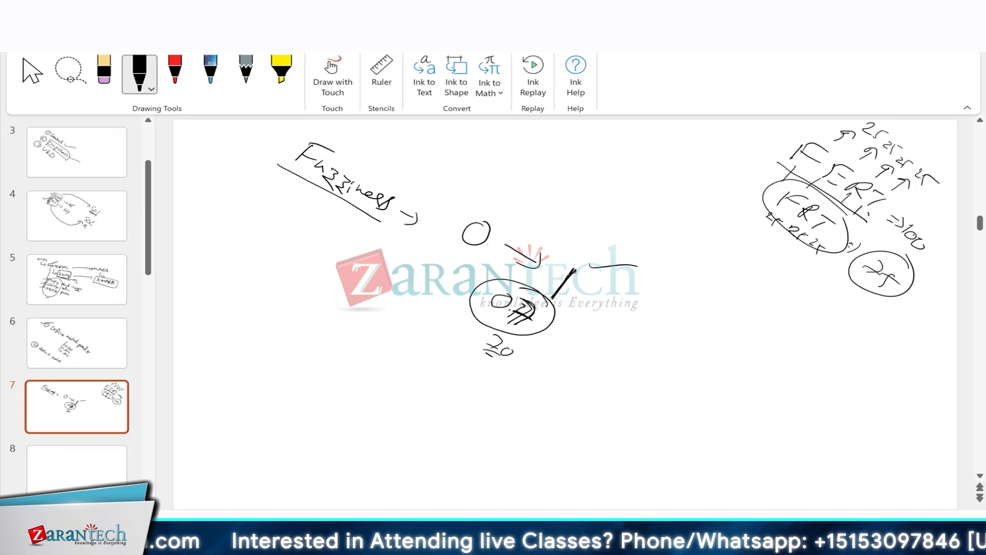
pyautogui.moveTo(556, 296); pyautogui.dragTo(578, 266)
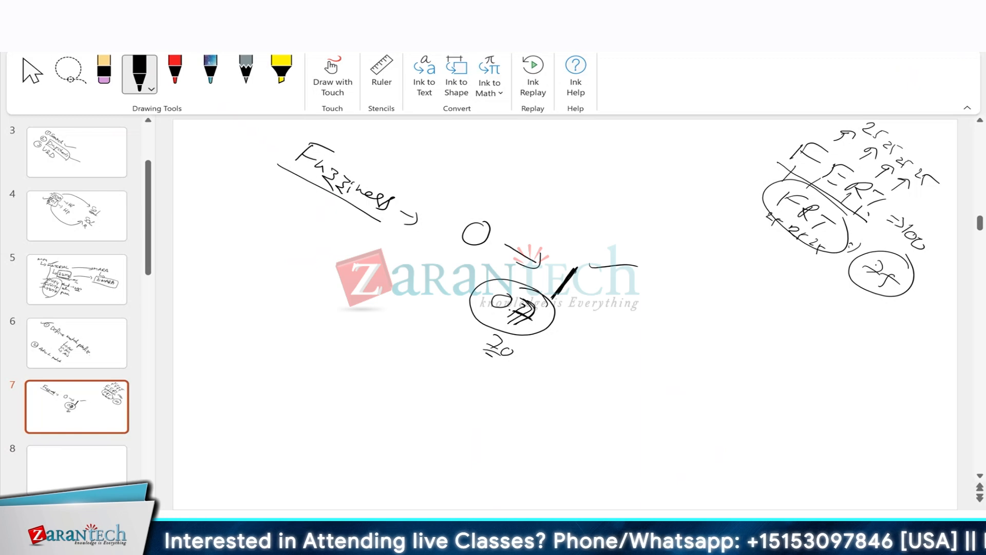
pyautogui.moveTo(878, 256); pyautogui.dragTo(912, 273)
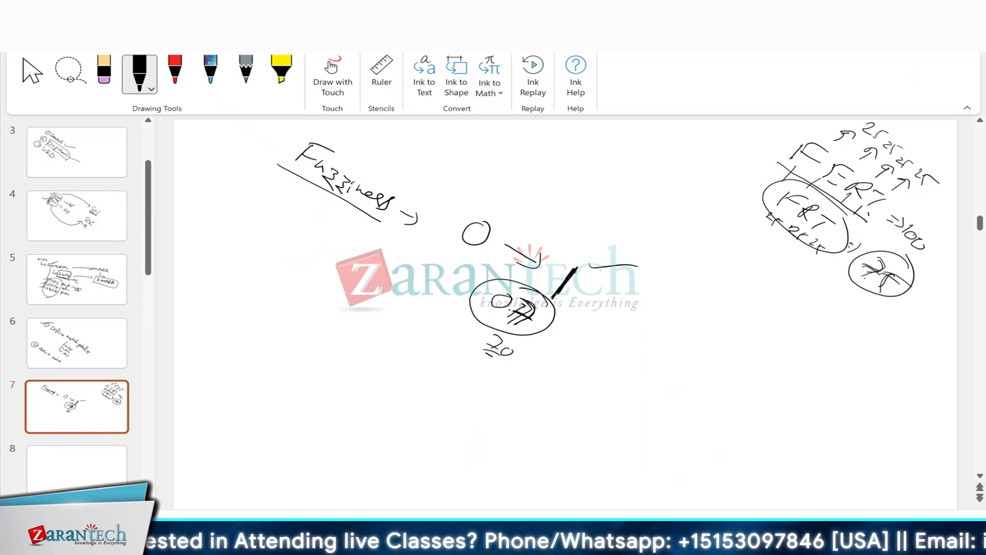
# - Handwrite 0.75 below the circled 75, draw strokes over it and add further circles around the 0.7
pyautogui.moveTo(841, 296)
pyautogui.mouseDown()
pyautogui.moveTo(832, 304)
pyautogui.moveTo(845, 299)
pyautogui.mouseUp()
pyautogui.moveTo(852, 307)
pyautogui.mouseDown()
pyautogui.moveTo(862, 308)
pyautogui.moveTo(856, 333)
pyautogui.moveTo(882, 329)
pyautogui.mouseUp()
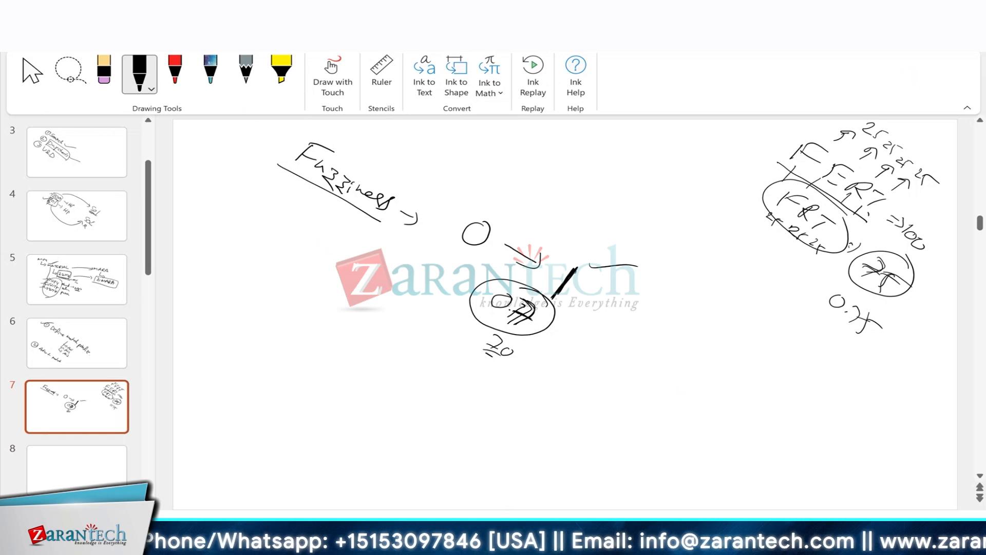
pyautogui.moveTo(851, 303); pyautogui.dragTo(850, 318)
pyautogui.moveTo(844, 313)
pyautogui.mouseDown()
pyautogui.moveTo(857, 331)
pyautogui.moveTo(889, 334)
pyautogui.mouseUp()
pyautogui.moveTo(549, 306)
pyautogui.mouseDown()
pyautogui.moveTo(501, 282)
pyautogui.moveTo(552, 313)
pyautogui.moveTo(535, 330)
pyautogui.moveTo(544, 293)
pyautogui.mouseUp()
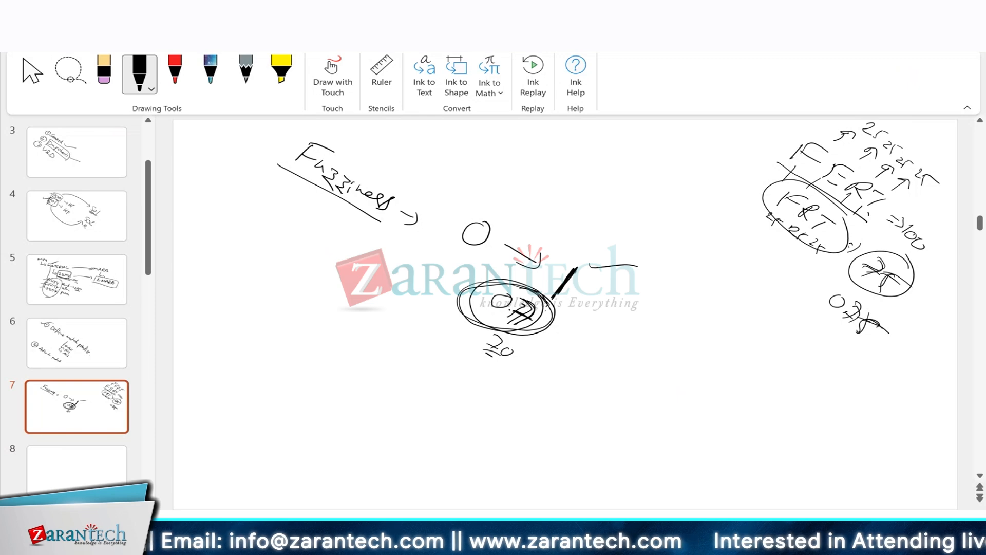
# - Switch to the SAP Relevant Fields view and compare the Fuzziness cells of the MTART and MATKL rows
pyautogui.moveTo(632, 545)
pyautogui.click(606, 483)
pyautogui.click(543, 241)
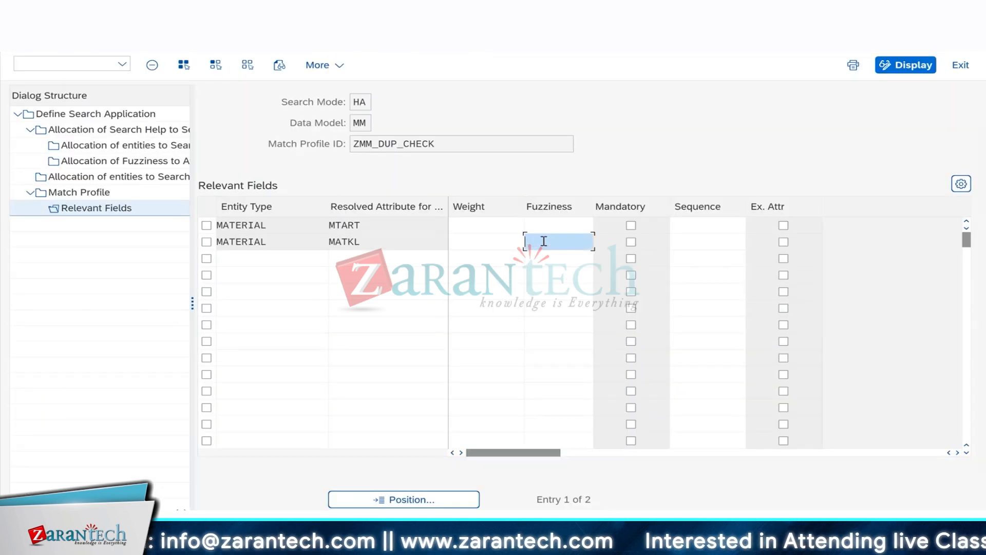
pyautogui.click(569, 227)
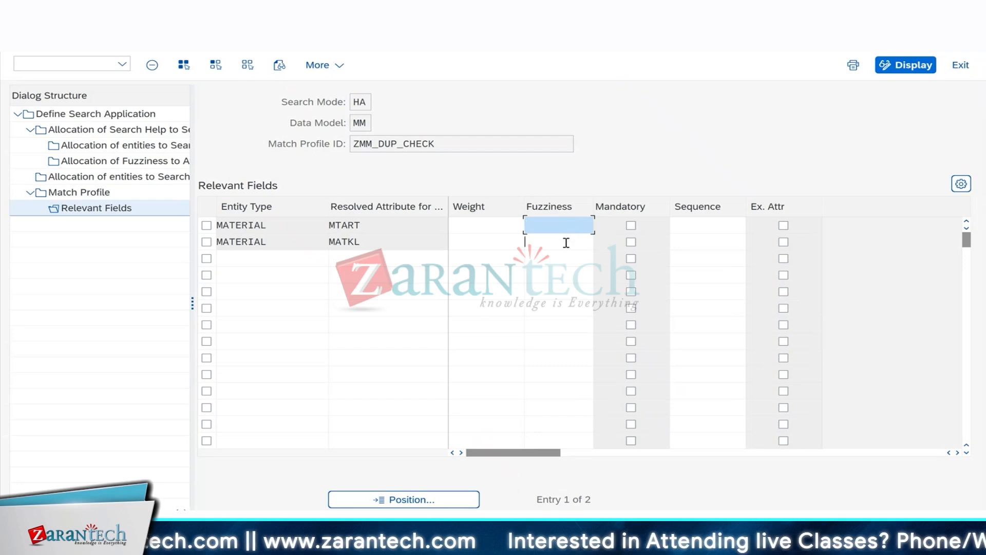
pyautogui.click(565, 241)
pyautogui.click(565, 226)
pyautogui.click(564, 239)
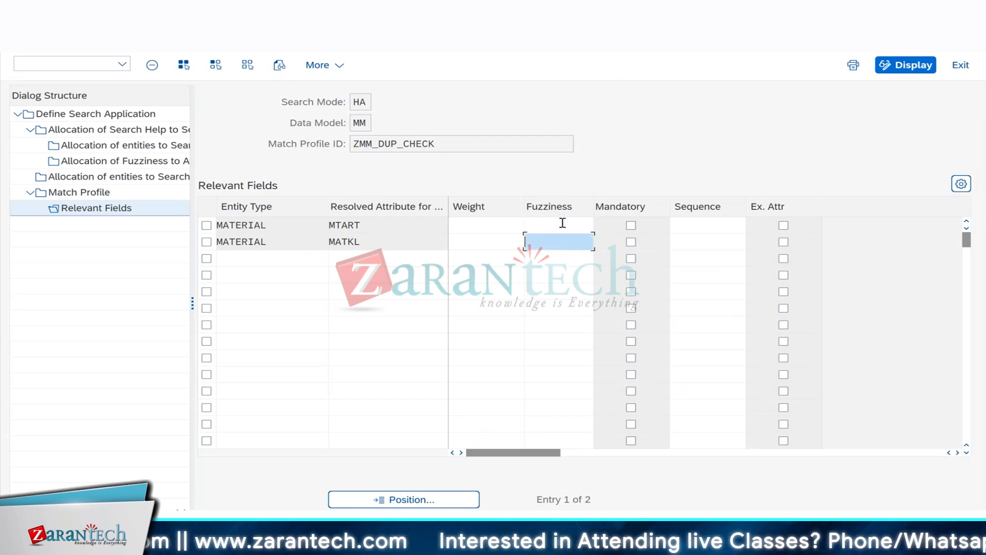
pyautogui.click(561, 225)
pyautogui.click(555, 243)
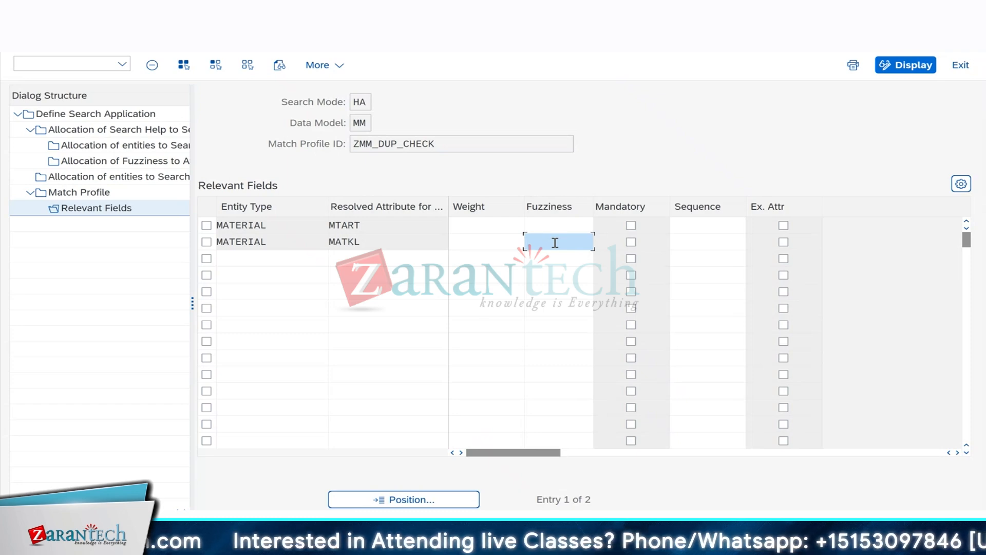
pyautogui.click(556, 226)
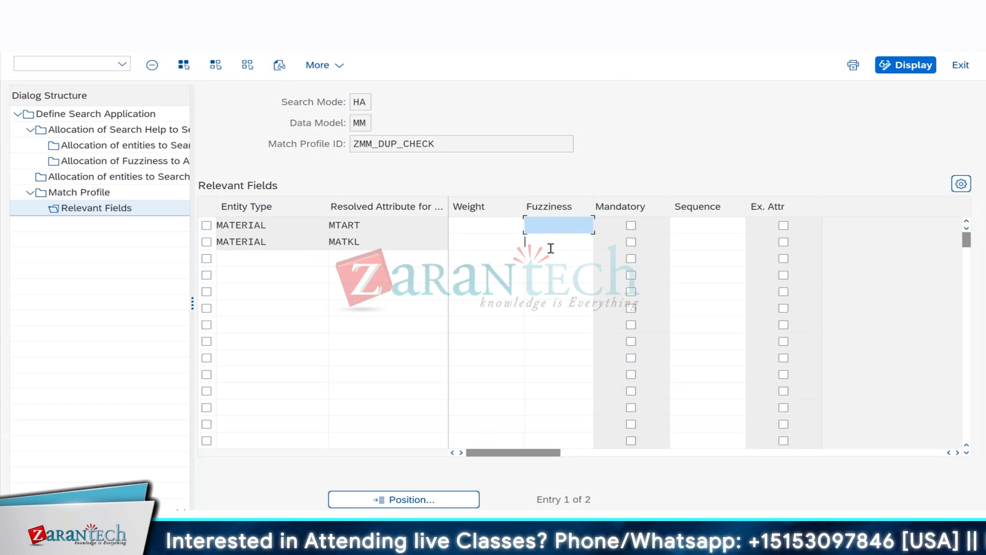
pyautogui.click(551, 246)
pyautogui.click(553, 227)
pyautogui.click(548, 242)
pyautogui.click(557, 220)
pyautogui.click(550, 239)
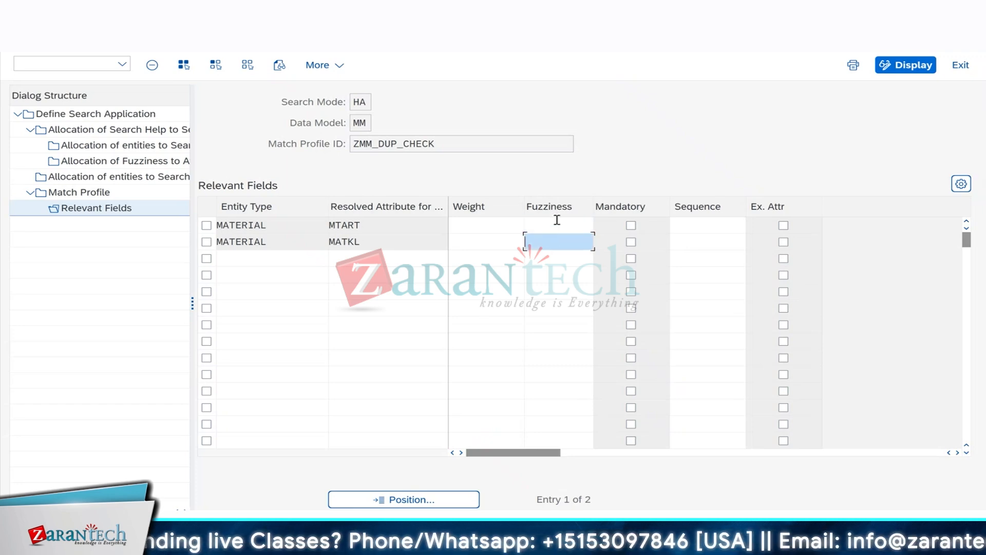
pyautogui.click(557, 222)
pyautogui.click(548, 243)
pyautogui.click(551, 226)
pyautogui.click(548, 239)
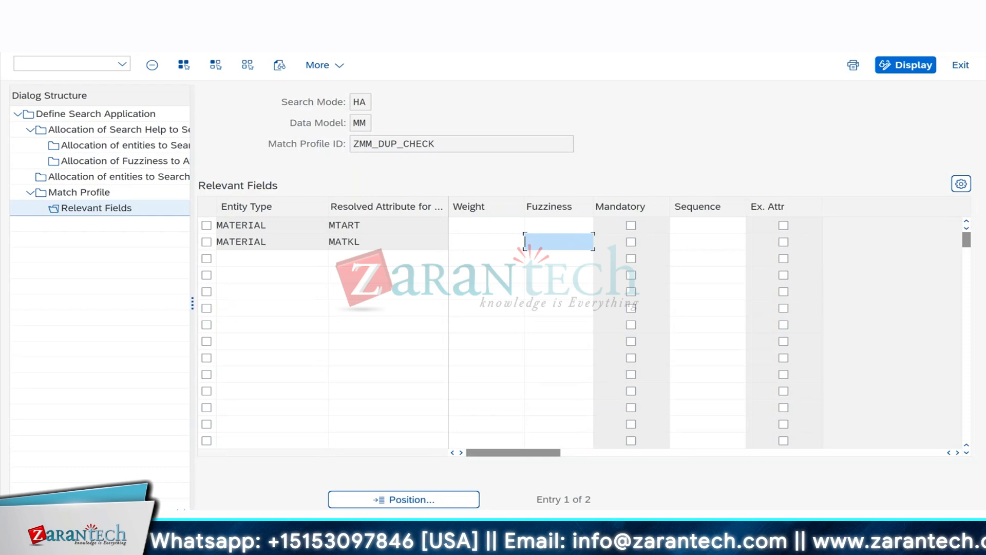
# - Consult the Material: New $222 window and flag MTART and MATKL as mandatory in match profile ZMM_DUP_CHECK
pyautogui.click(668, 548)
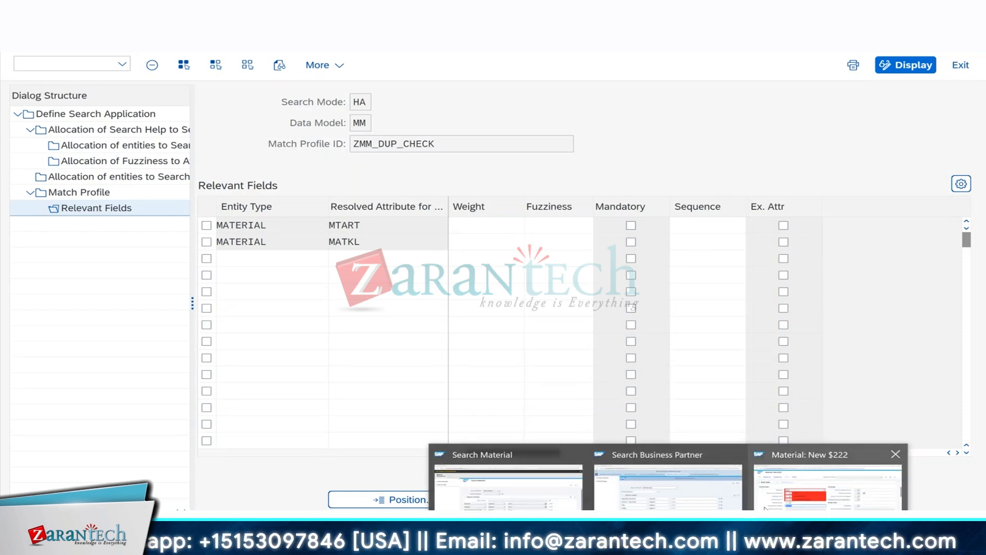
pyautogui.click(828, 483)
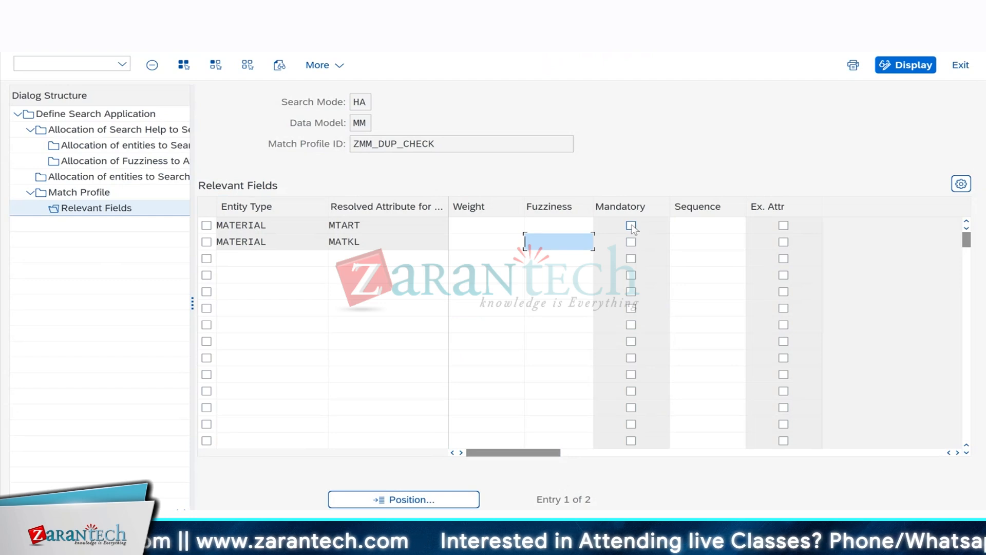
pyautogui.click(632, 225)
pyautogui.click(631, 242)
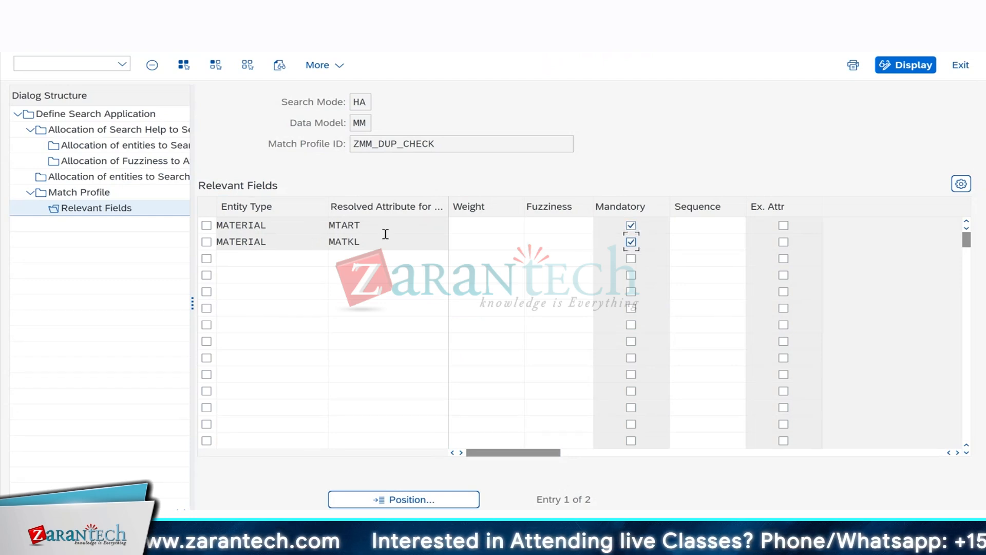
# - Compare the MTART and MATKL attributes with the Material Type and Material Group fields of material $222
pyautogui.moveTo(385, 227); pyautogui.dragTo(308, 225)
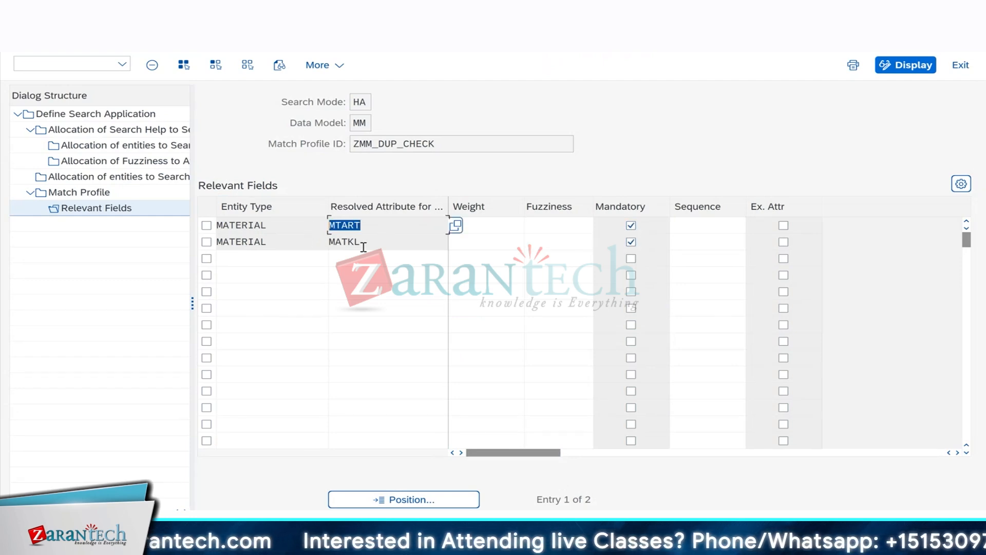
pyautogui.moveTo(372, 244); pyautogui.dragTo(307, 241)
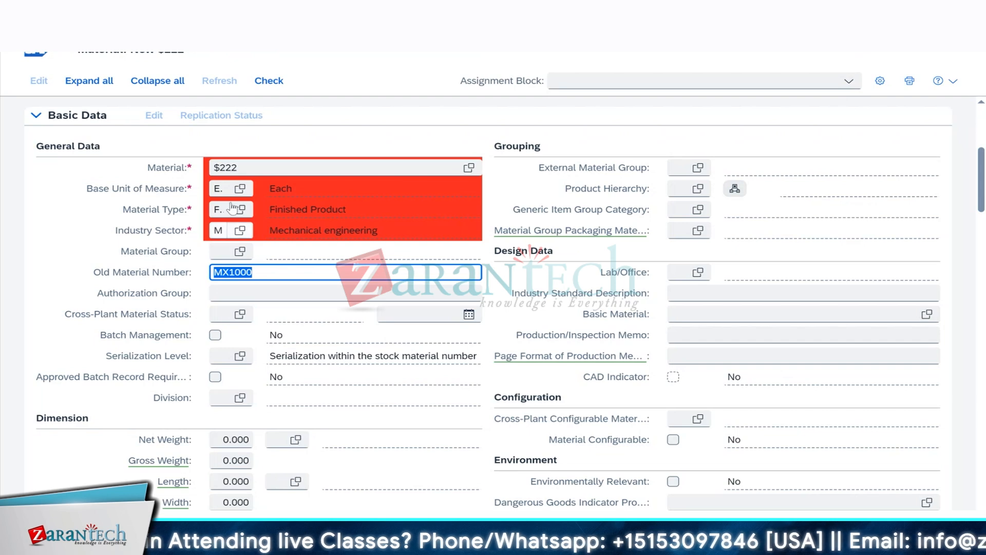
pyautogui.click(221, 252)
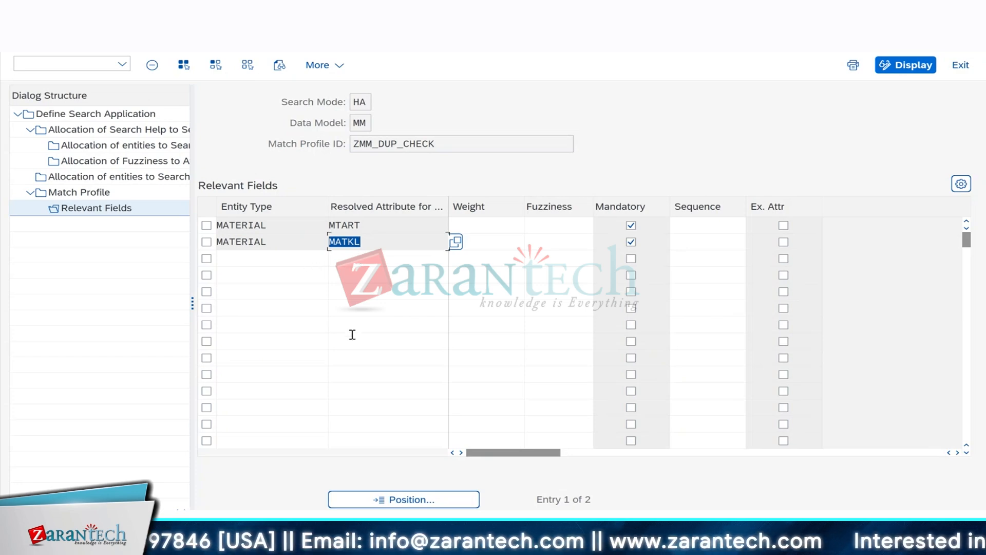
# - Clear the Mandatory flag of MATKL, compare the MTART and MATKL attributes, and set the flag again
pyautogui.click(631, 242)
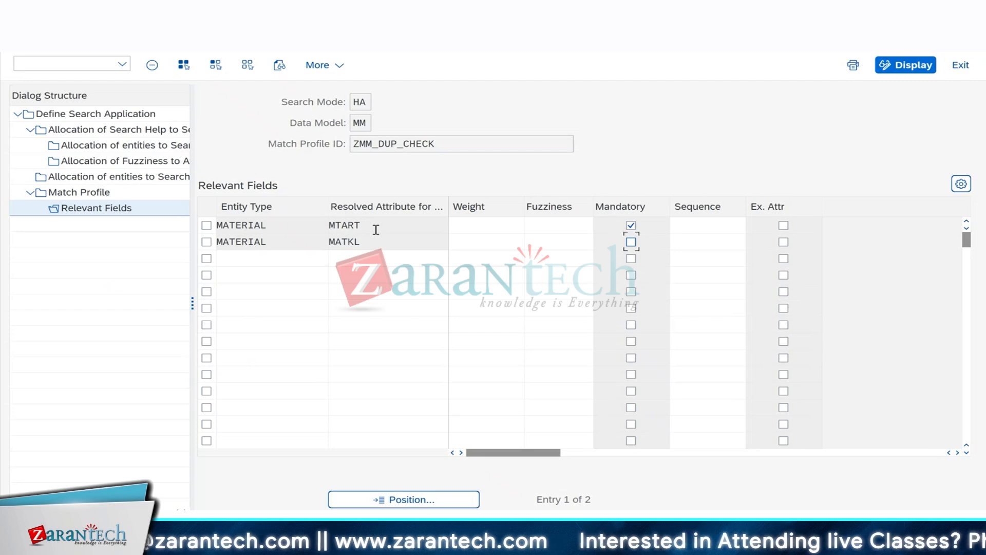
pyautogui.moveTo(377, 230); pyautogui.dragTo(321, 227)
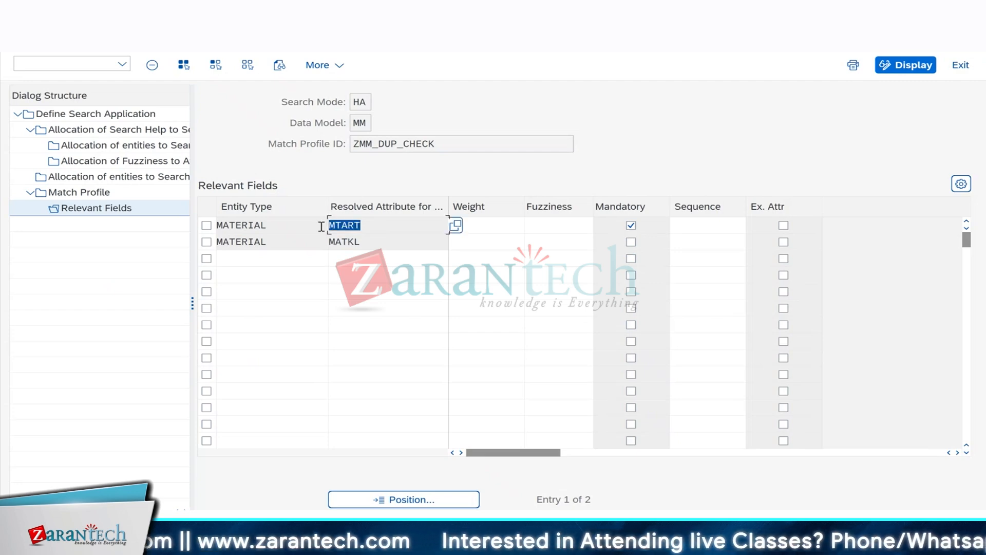
pyautogui.moveTo(378, 242); pyautogui.dragTo(317, 242)
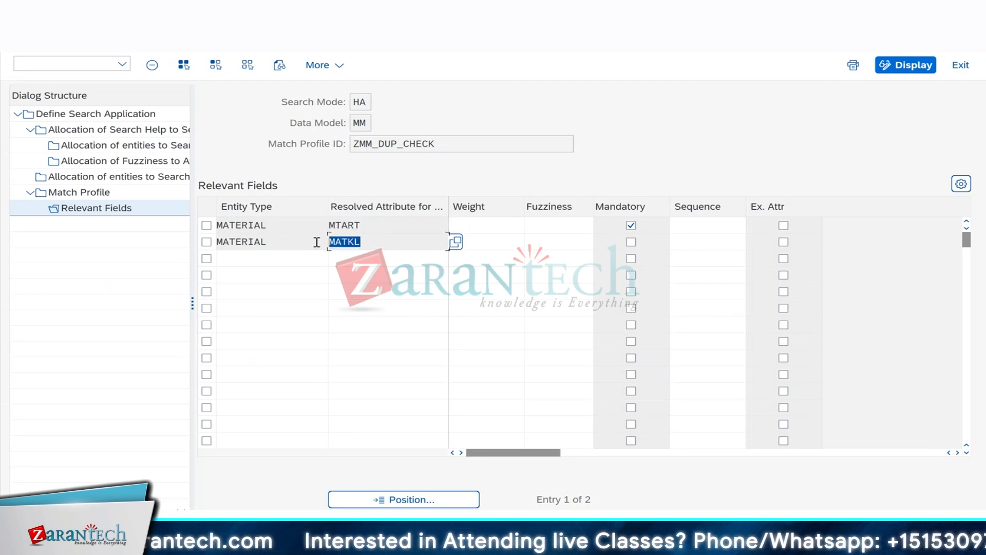
pyautogui.click(631, 242)
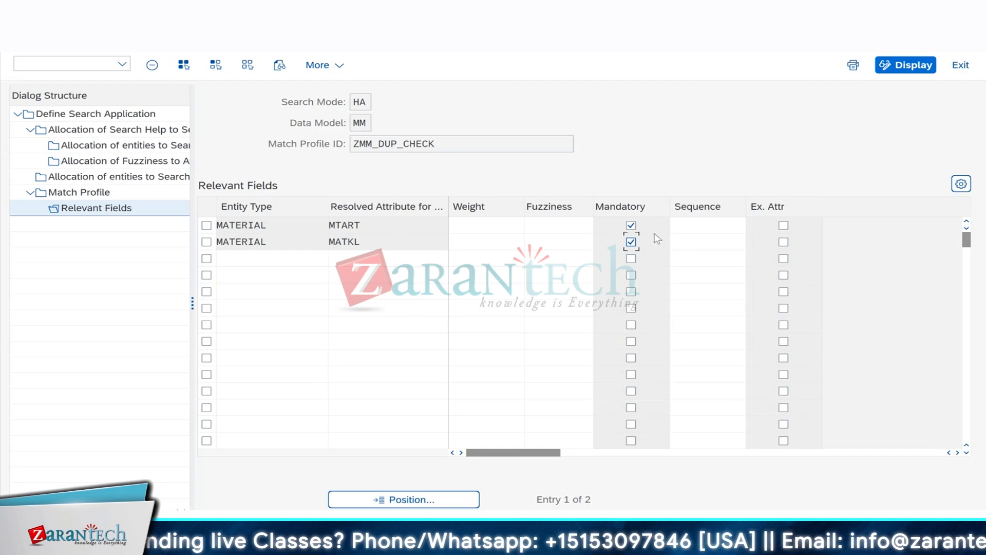
# - Check the Sequence cells of both rows, and switch to the MDG Learning presentation in PowerPoint to view the Duplicate Check slide 70
pyautogui.click(685, 227)
pyautogui.click(684, 242)
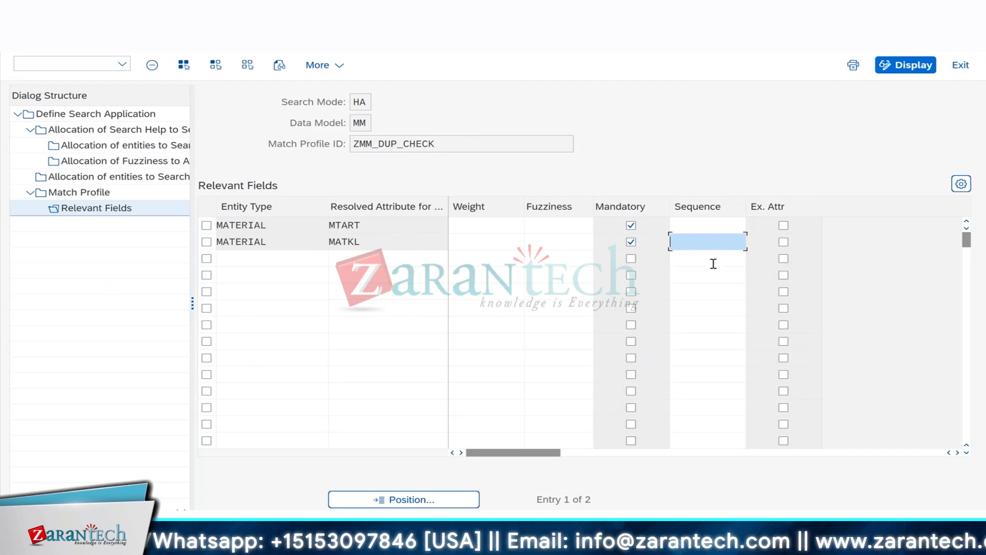
pyautogui.click(595, 548)
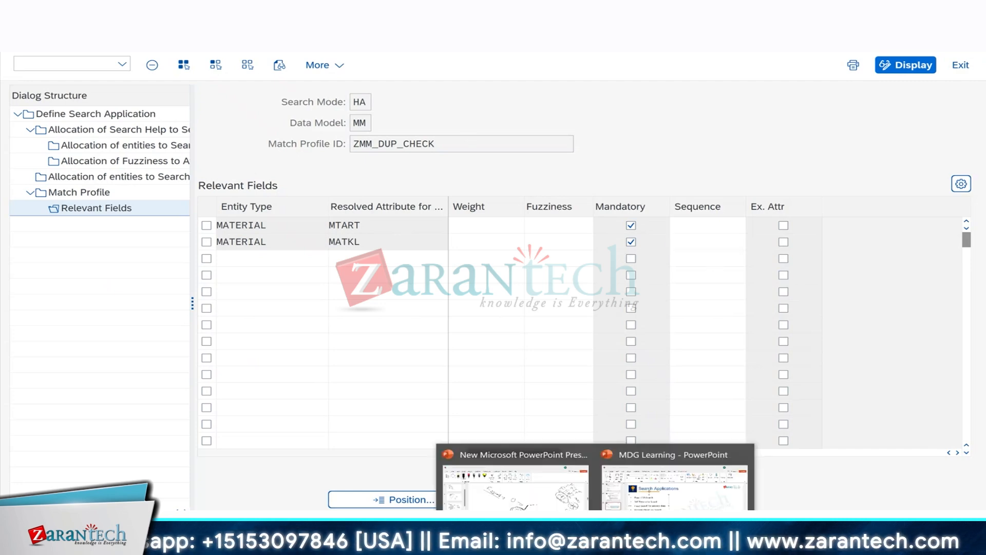
pyautogui.click(539, 512)
pyautogui.click(596, 547)
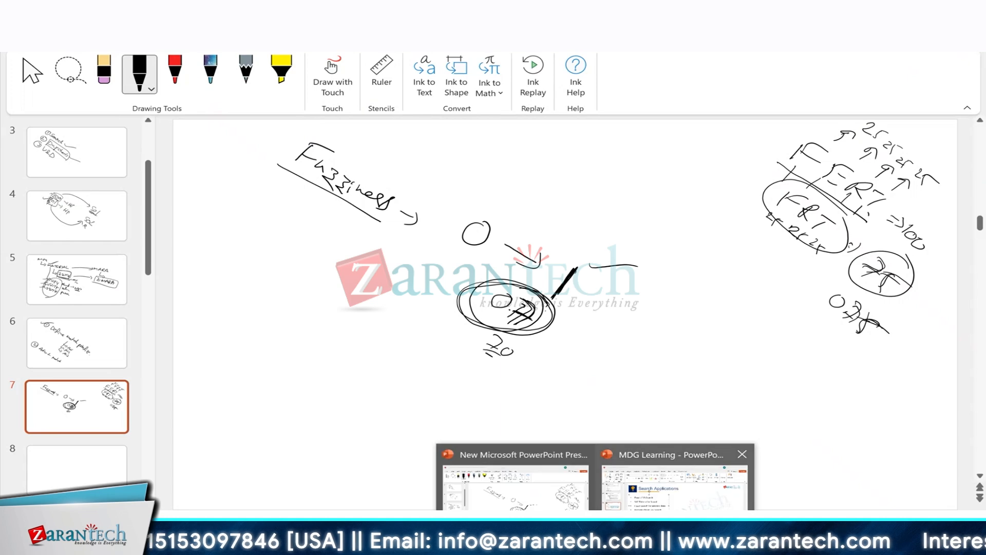
pyautogui.click(668, 509)
pyautogui.scroll(-3, 95, 431)
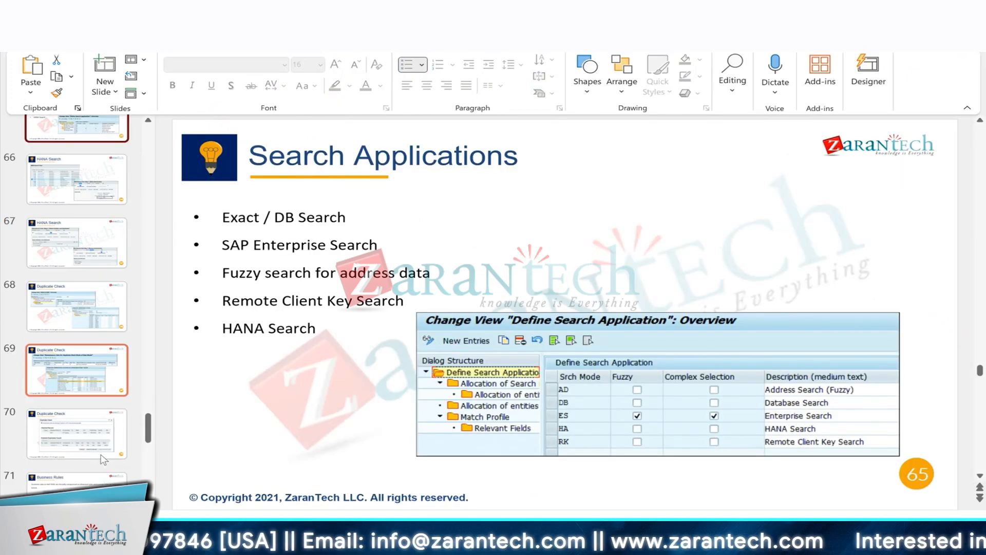
pyautogui.click(95, 431)
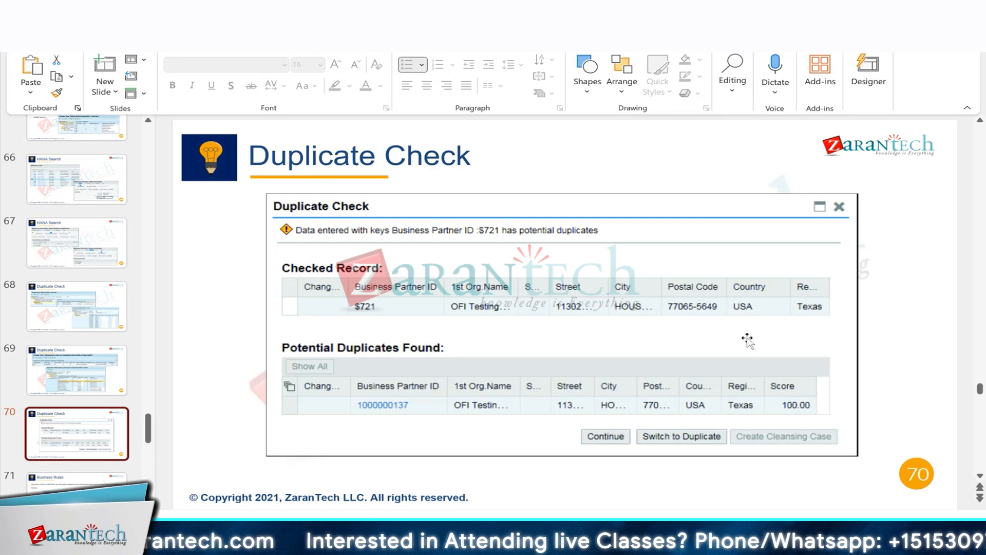
# - Switch to SAP to examine the Sequence cells of MTART and MATKL, and return to the Duplicate Check slide in PowerPoint
pyautogui.moveTo(629, 540)
pyautogui.click(619, 480)
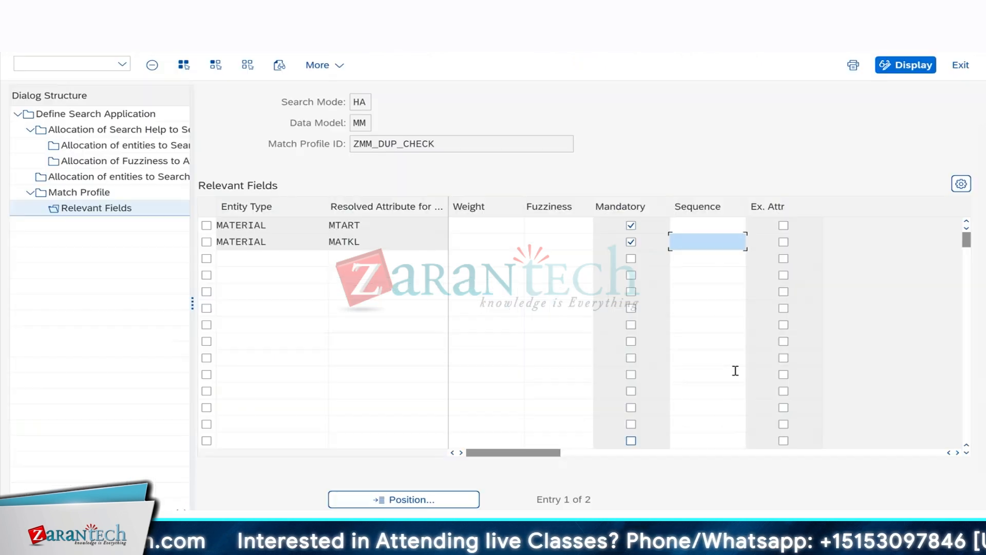
pyautogui.click(691, 226)
pyautogui.press('Down')
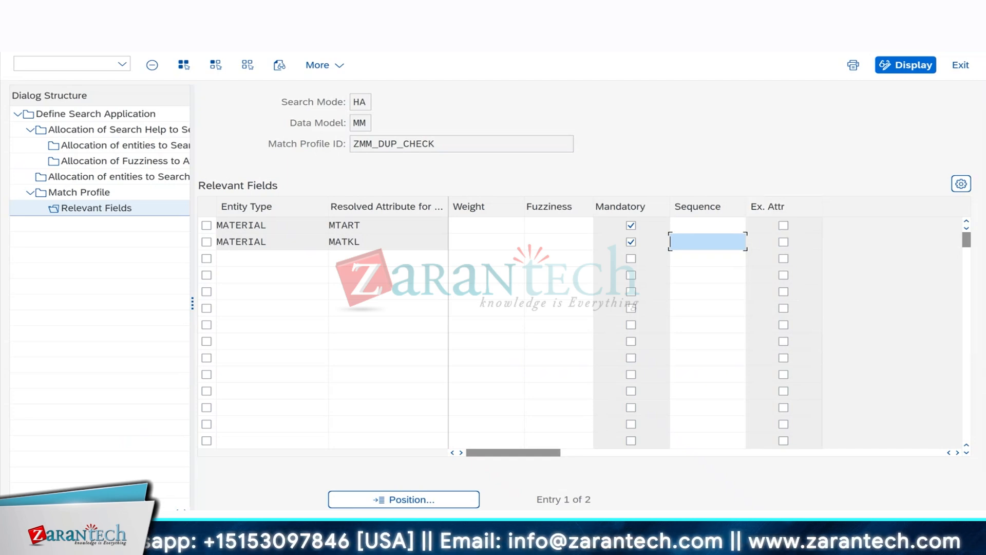
pyautogui.click(596, 540)
pyautogui.click(642, 480)
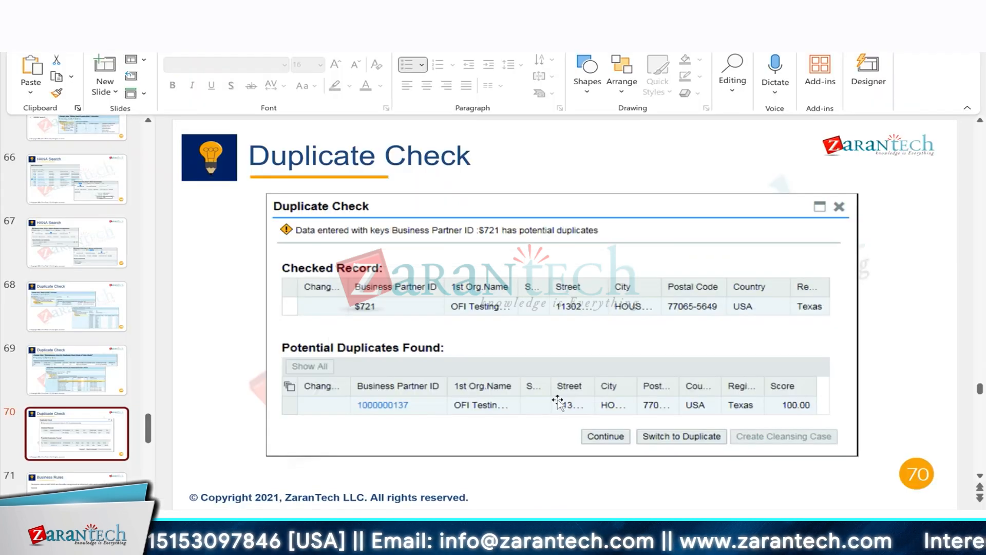
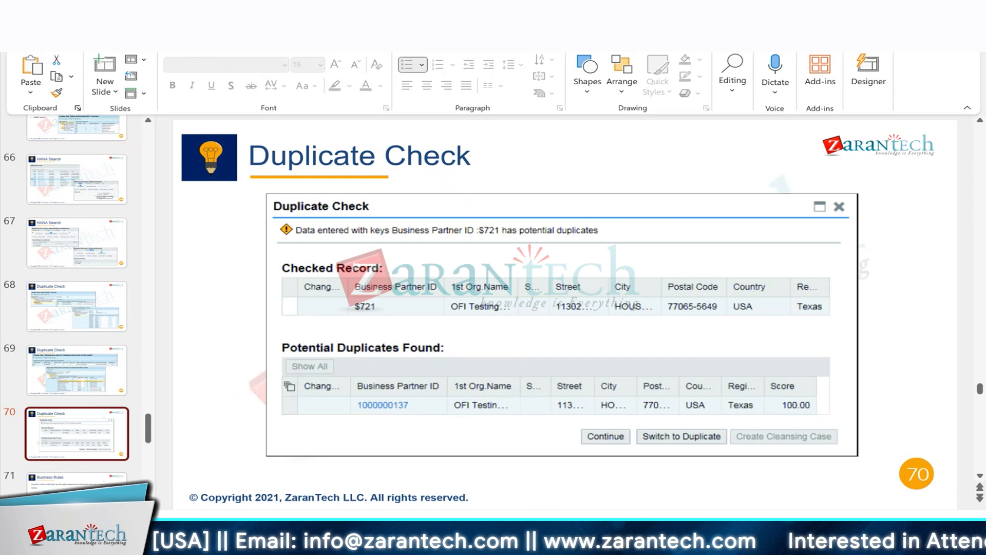
# - Switch to SAP and compare the MTART and MATKL attributes in the relevant fields of match profile ZMM_DUP_CHECK
pyautogui.moveTo(632, 542)
pyautogui.click(630, 478)
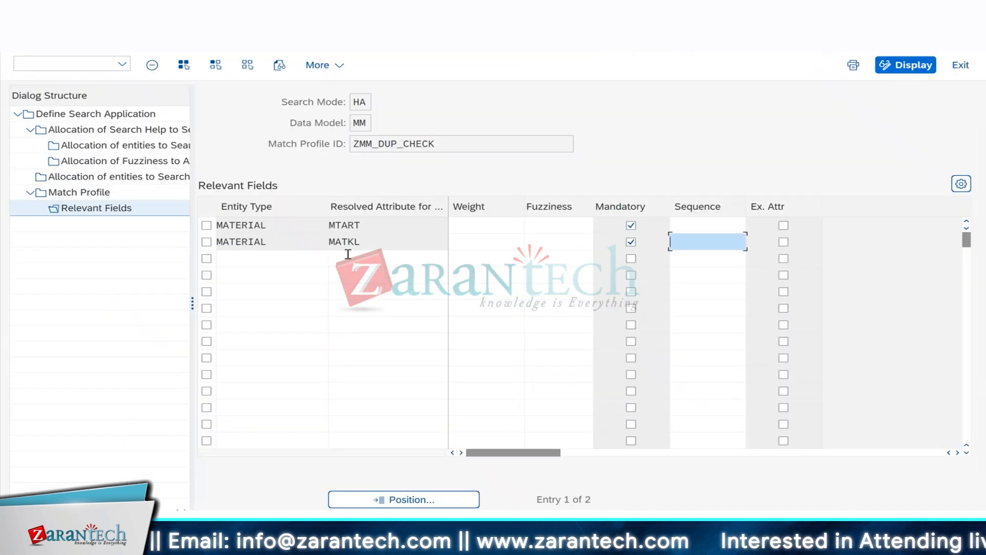
pyautogui.moveTo(362, 225); pyautogui.dragTo(315, 222)
pyautogui.moveTo(371, 241); pyautogui.dragTo(295, 237)
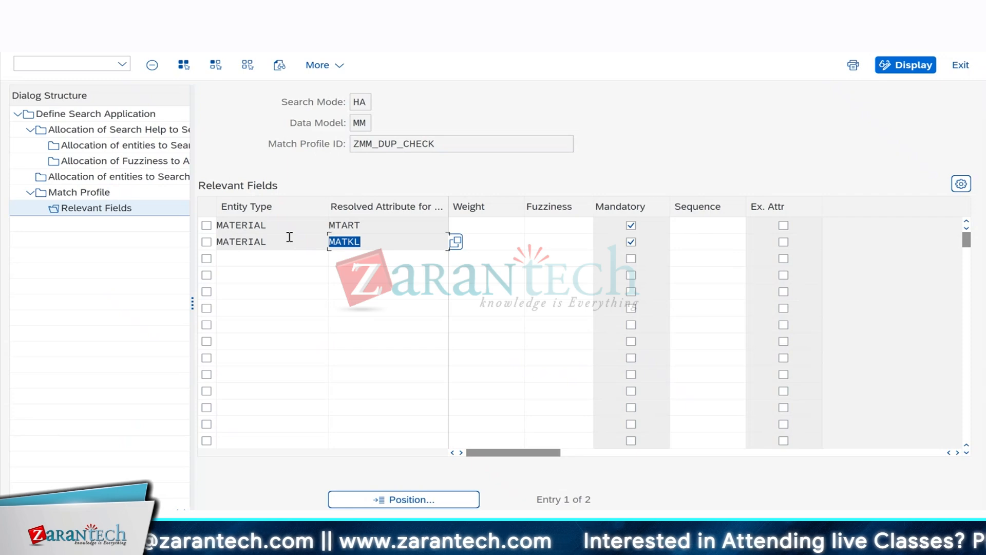
# - Set the Ex. Attr flag of MATKL, compare the attribute with MTART, and clear the flag again
pyautogui.click(783, 241)
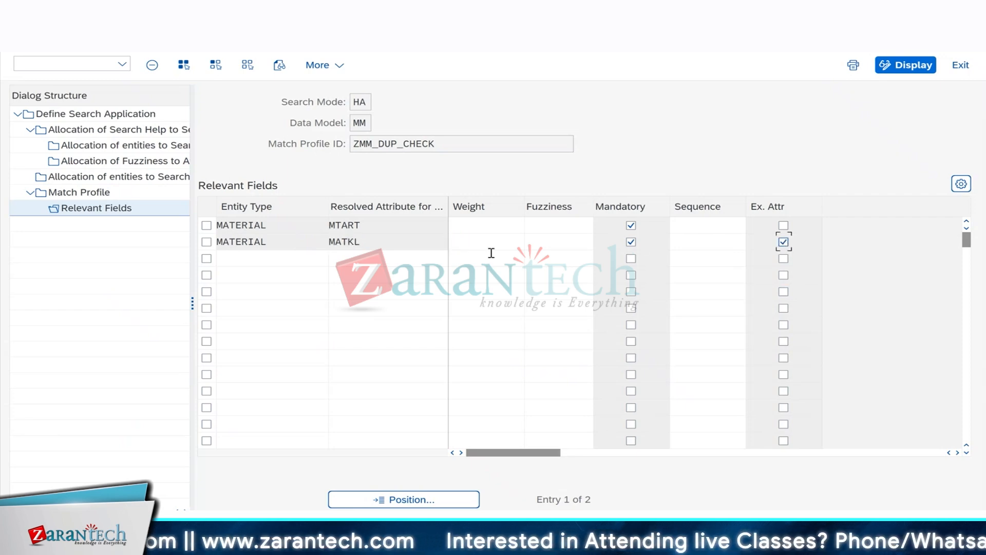
pyautogui.moveTo(365, 242); pyautogui.dragTo(282, 240)
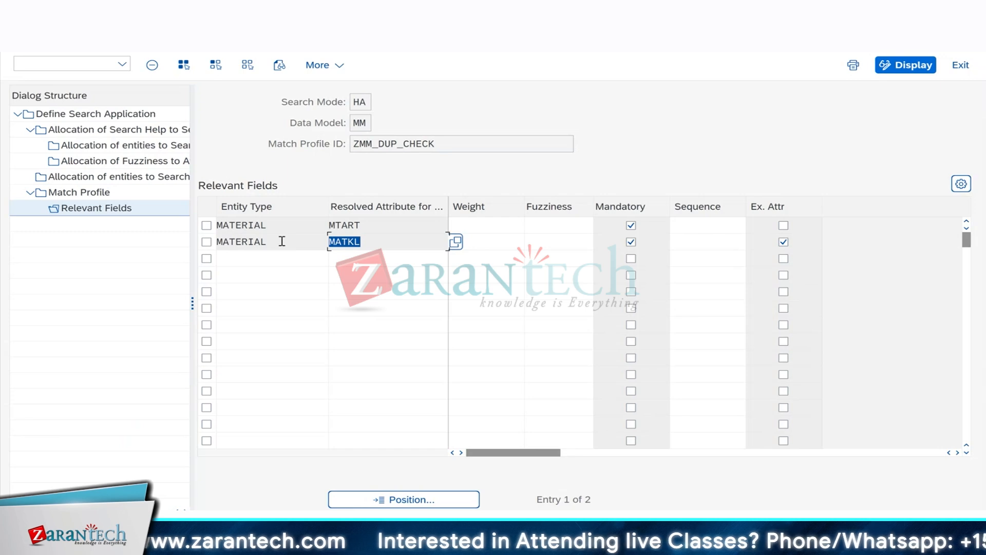
pyautogui.click(378, 225)
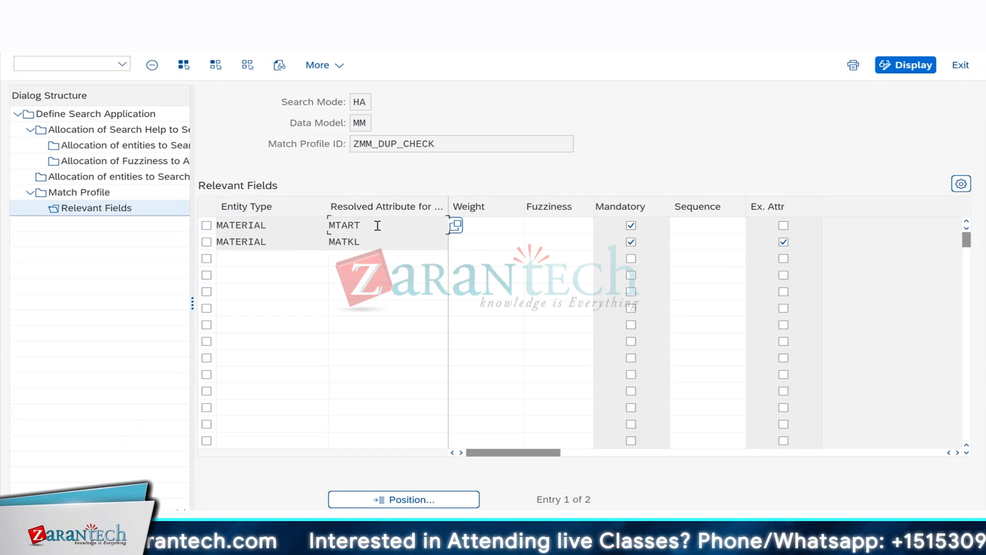
pyautogui.moveTo(355, 225); pyautogui.dragTo(317, 224)
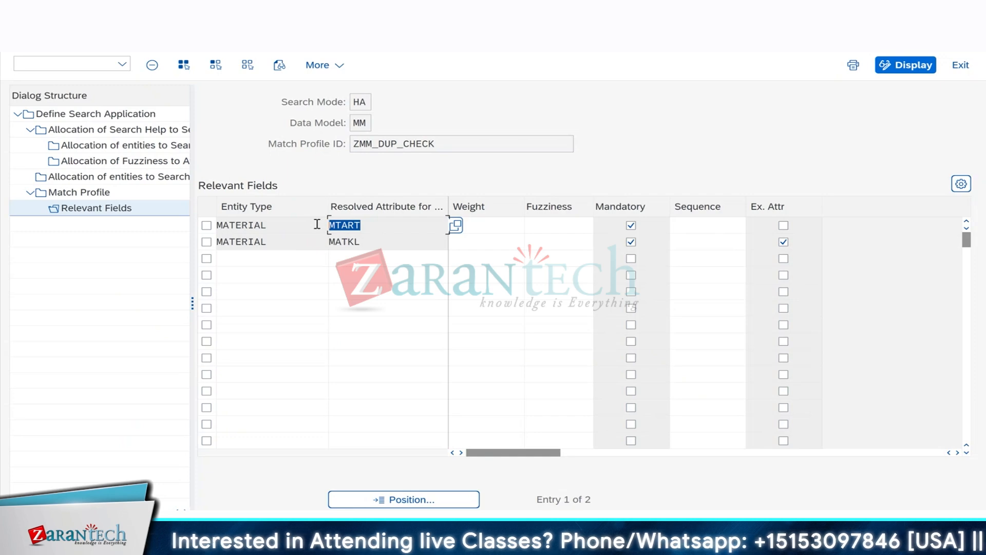
pyautogui.moveTo(366, 241); pyautogui.dragTo(330, 224)
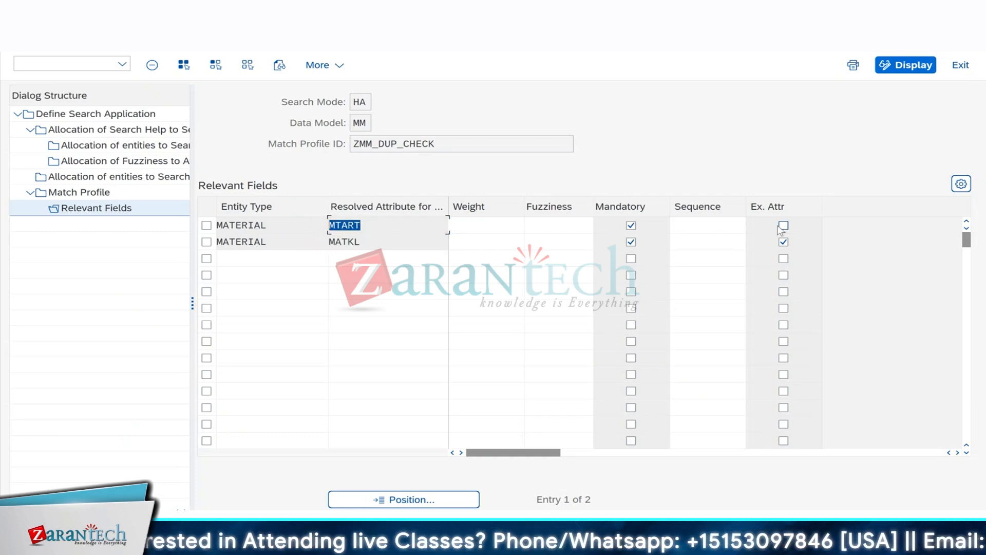
pyautogui.click(783, 242)
pyautogui.click(347, 264)
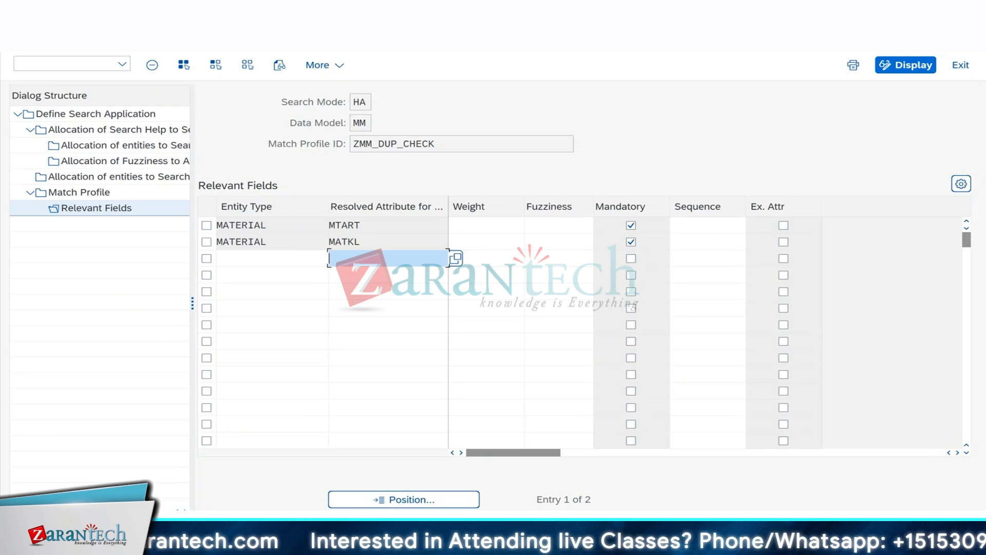
# - Switch to the New Microsoft PowerPoint Presentation and handwrite FERT in the empty lower area of slide 7
pyautogui.click(541, 241)
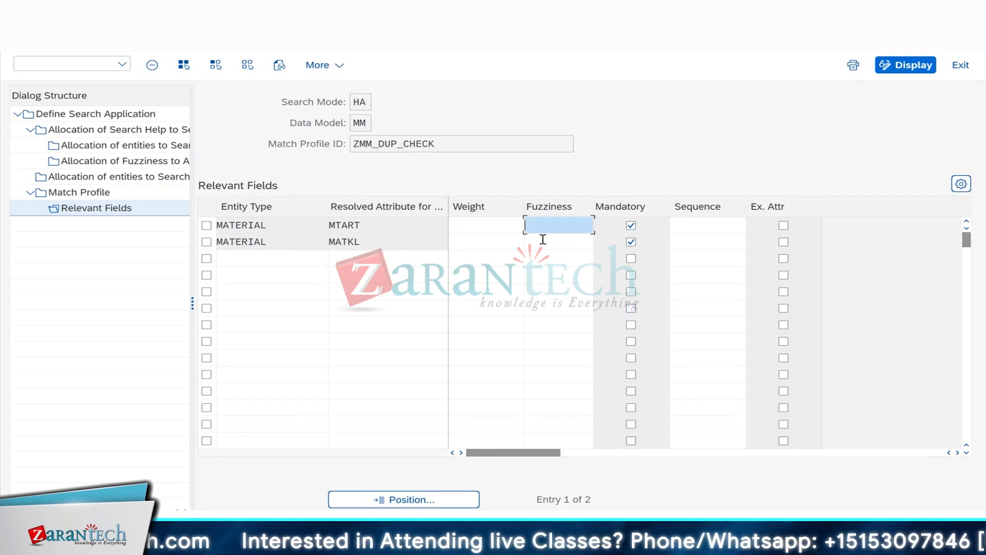
pyautogui.click(596, 551)
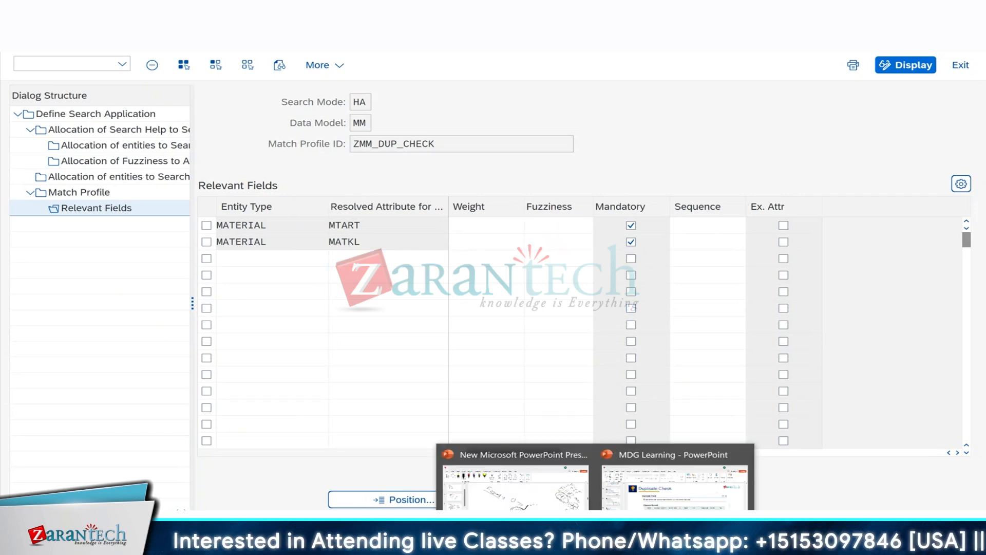
pyautogui.click(535, 506)
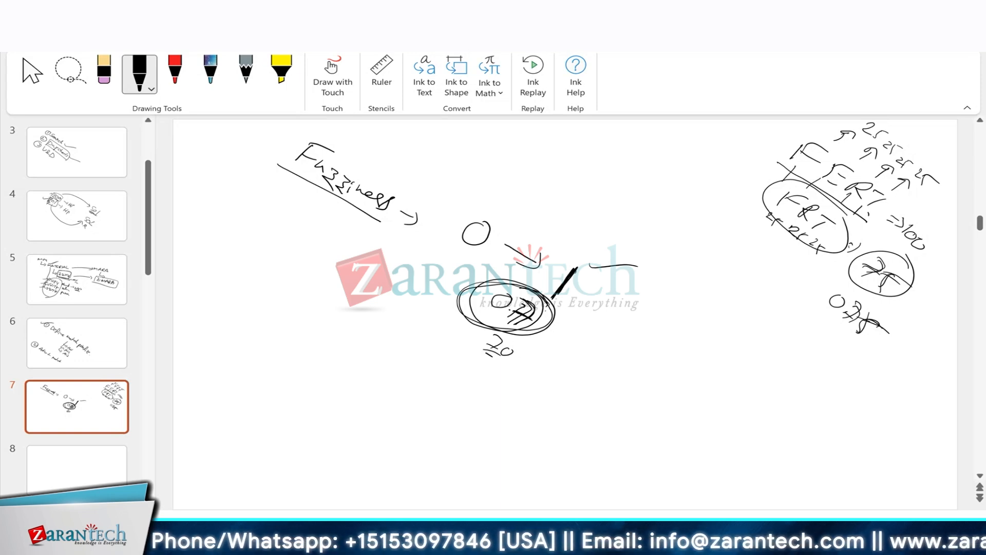
pyautogui.moveTo(717, 347)
pyautogui.mouseDown()
pyautogui.moveTo(755, 343)
pyautogui.moveTo(775, 363)
pyautogui.moveTo(754, 378)
pyautogui.mouseUp()
pyautogui.moveTo(760, 370); pyautogui.dragTo(791, 383)
pyautogui.moveTo(766, 376); pyautogui.dragTo(776, 392)
pyautogui.moveTo(792, 386); pyautogui.dragTo(818, 397)
pyautogui.moveTo(801, 390); pyautogui.dragTo(784, 405)
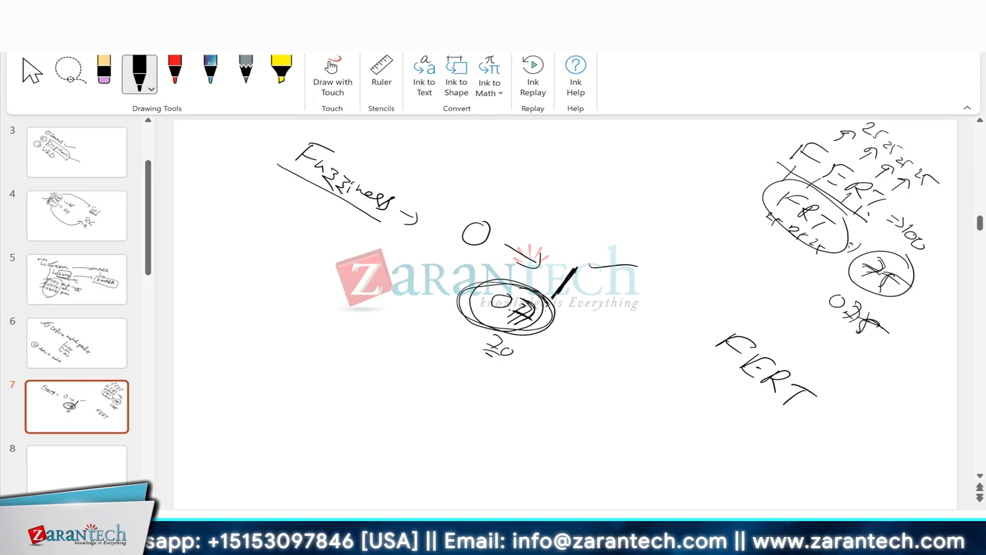
# - Circle the 1 and the new FERT, box FERT, and draw a curved arrow from it to the 1
pyautogui.moveTo(602, 271)
pyautogui.mouseDown()
pyautogui.moveTo(606, 282)
pyautogui.moveTo(591, 264)
pyautogui.mouseUp()
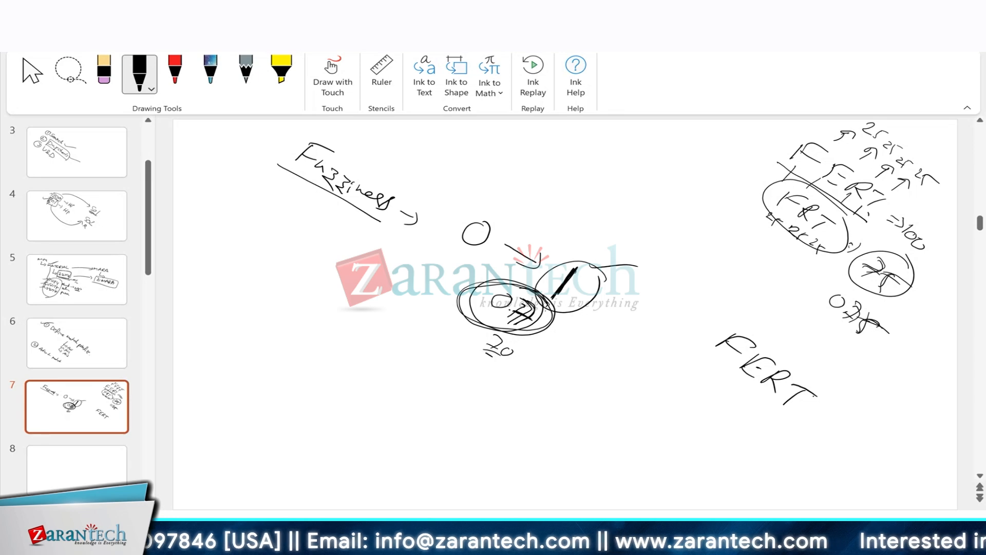
pyautogui.moveTo(840, 403)
pyautogui.mouseDown()
pyautogui.moveTo(813, 366)
pyautogui.moveTo(694, 350)
pyautogui.moveTo(825, 424)
pyautogui.moveTo(837, 386)
pyautogui.mouseUp()
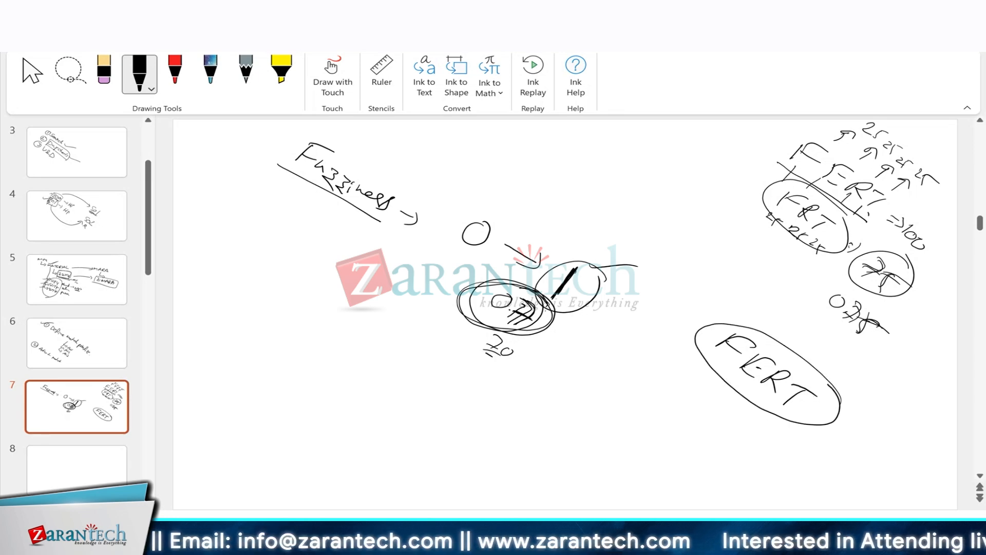
pyautogui.moveTo(698, 348); pyautogui.dragTo(780, 431)
pyautogui.moveTo(740, 320)
pyautogui.mouseDown()
pyautogui.moveTo(688, 352)
pyautogui.moveTo(837, 385)
pyautogui.moveTo(765, 414)
pyautogui.mouseUp()
pyautogui.moveTo(805, 349)
pyautogui.mouseDown()
pyautogui.moveTo(626, 256)
pyautogui.moveTo(644, 267)
pyautogui.mouseUp()
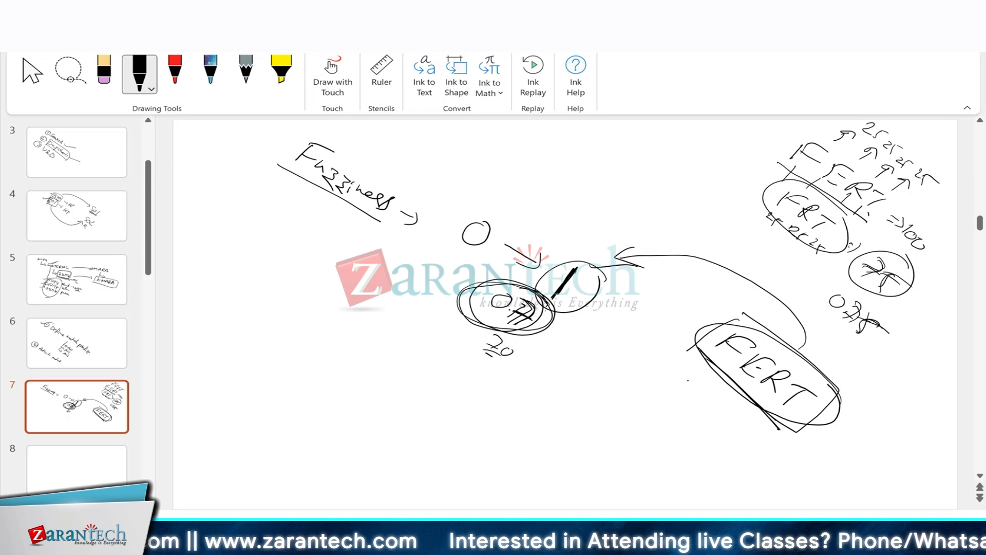
# - Handwrite FRT and a short note beside FERT, box FRT, and retrace the box around FERT
pyautogui.moveTo(667, 384)
pyautogui.mouseDown()
pyautogui.moveTo(692, 386)
pyautogui.moveTo(718, 417)
pyautogui.moveTo(695, 426)
pyautogui.mouseUp()
pyautogui.click(688, 435)
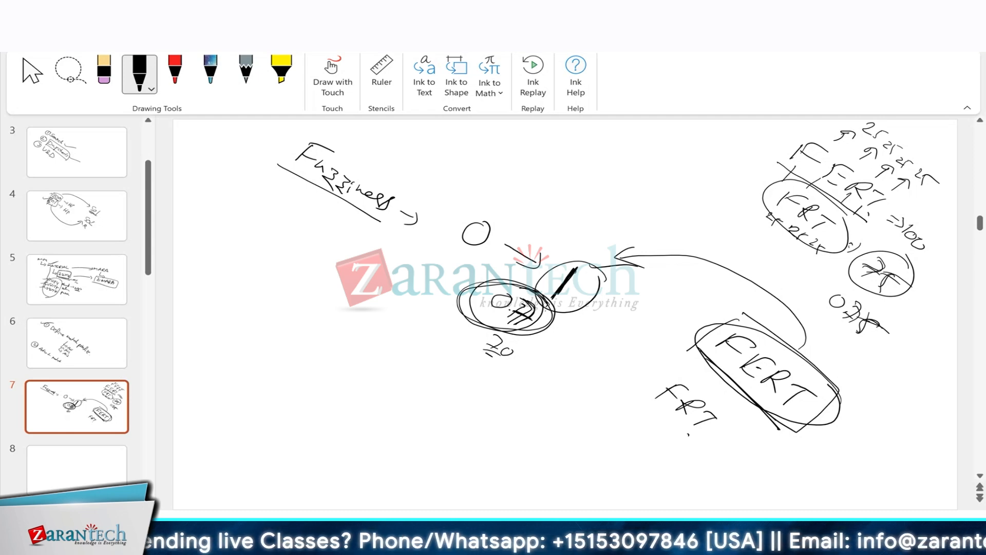
pyautogui.moveTo(661, 308); pyautogui.dragTo(691, 337)
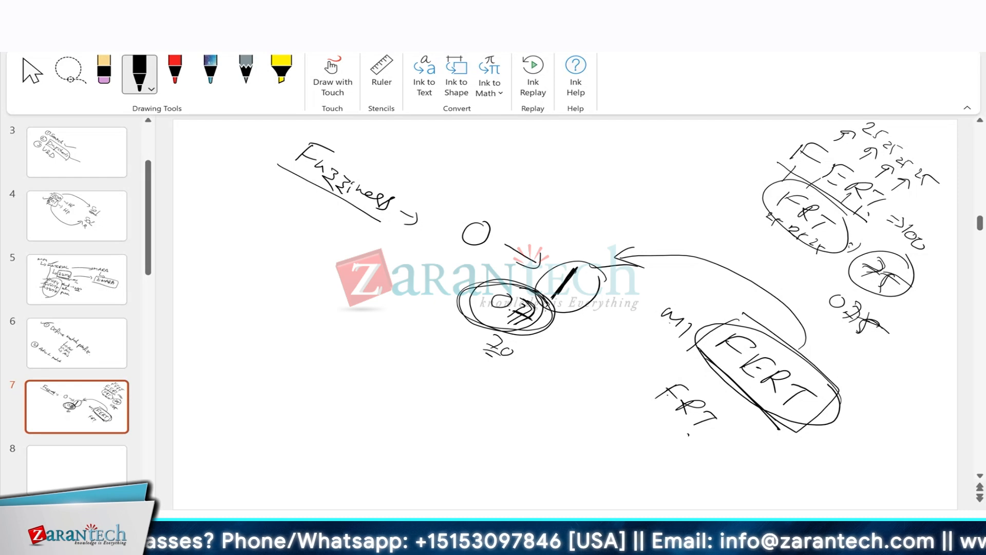
pyautogui.moveTo(788, 431)
pyautogui.mouseDown()
pyautogui.moveTo(835, 394)
pyautogui.moveTo(732, 314)
pyautogui.moveTo(789, 435)
pyautogui.mouseUp()
pyautogui.moveTo(674, 369)
pyautogui.mouseDown()
pyautogui.moveTo(658, 376)
pyautogui.moveTo(729, 424)
pyautogui.moveTo(684, 417)
pyautogui.mouseUp()
pyautogui.moveTo(797, 348); pyautogui.dragTo(750, 405)
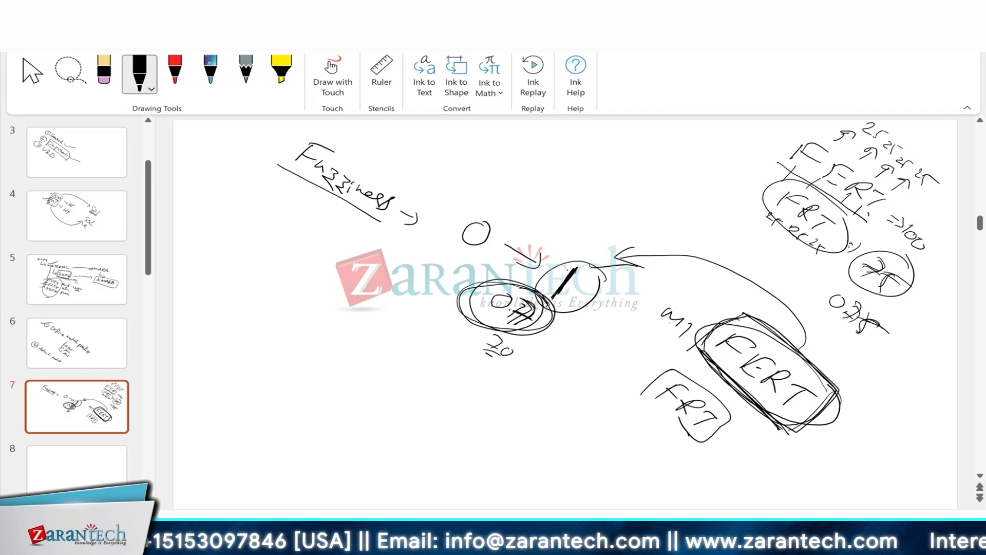
# - Emphasize the 1 and the FRT box with extra strokes, and draw a cross beside FERT
pyautogui.moveTo(560, 287); pyautogui.dragTo(545, 300)
pyautogui.moveTo(579, 271); pyautogui.dragTo(548, 298)
pyautogui.moveTo(645, 393); pyautogui.dragTo(707, 447)
pyautogui.moveTo(856, 421); pyautogui.dragTo(854, 448)
pyautogui.moveTo(823, 446); pyautogui.dragTo(868, 431)
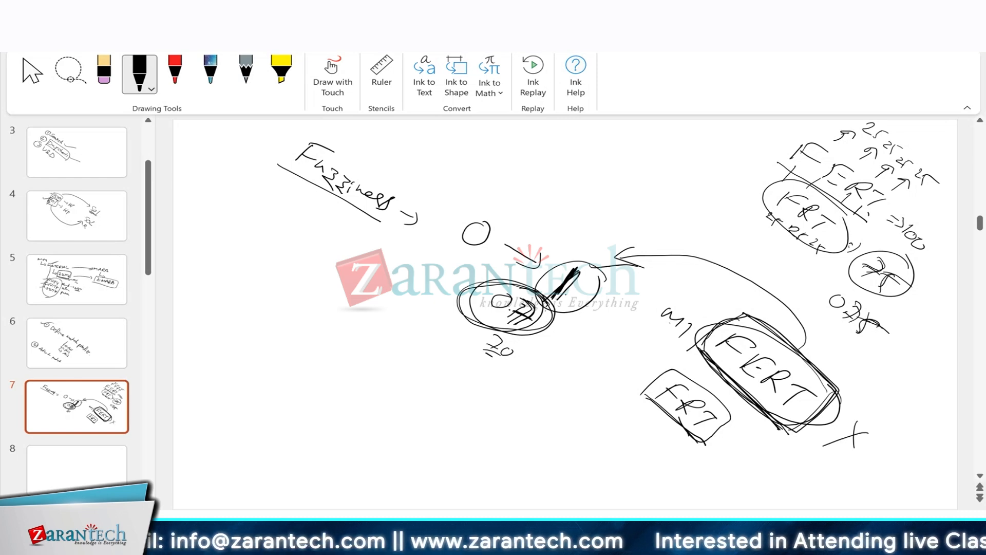
# - Handwrite 0.7 below the 70 and circle it
pyautogui.moveTo(539, 365)
pyautogui.mouseDown()
pyautogui.moveTo(557, 396)
pyautogui.moveTo(567, 389)
pyautogui.mouseUp()
pyautogui.click(547, 378)
pyautogui.moveTo(535, 365)
pyautogui.mouseDown()
pyautogui.moveTo(530, 403)
pyautogui.moveTo(563, 364)
pyautogui.mouseUp()
pyautogui.click(598, 402)
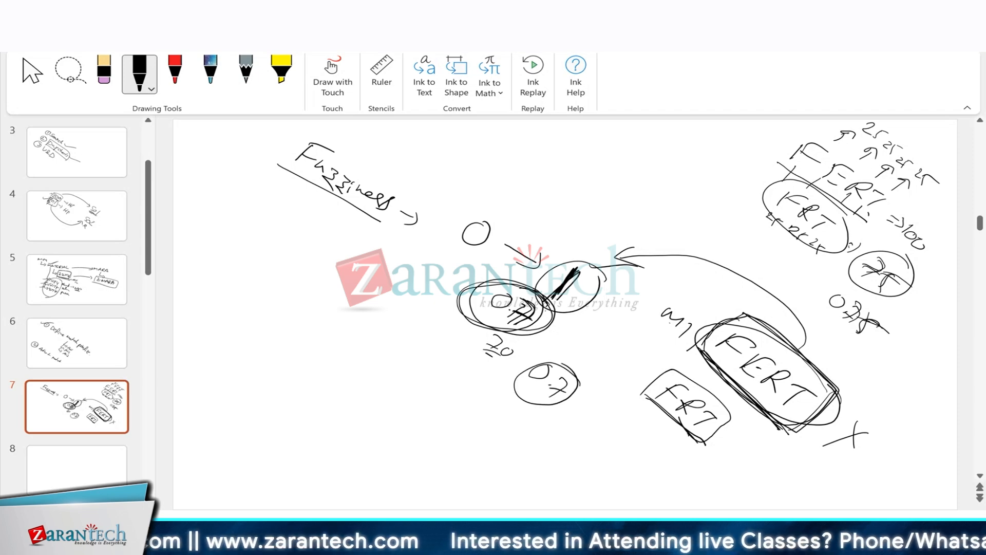
# - Retrace the FRT and FERT boxes, write 70 beneath them, and draw a curved arrow from FERT toward the lower 0.7
pyautogui.moveTo(734, 415)
pyautogui.mouseDown()
pyautogui.moveTo(643, 389)
pyautogui.moveTo(714, 446)
pyautogui.mouseUp()
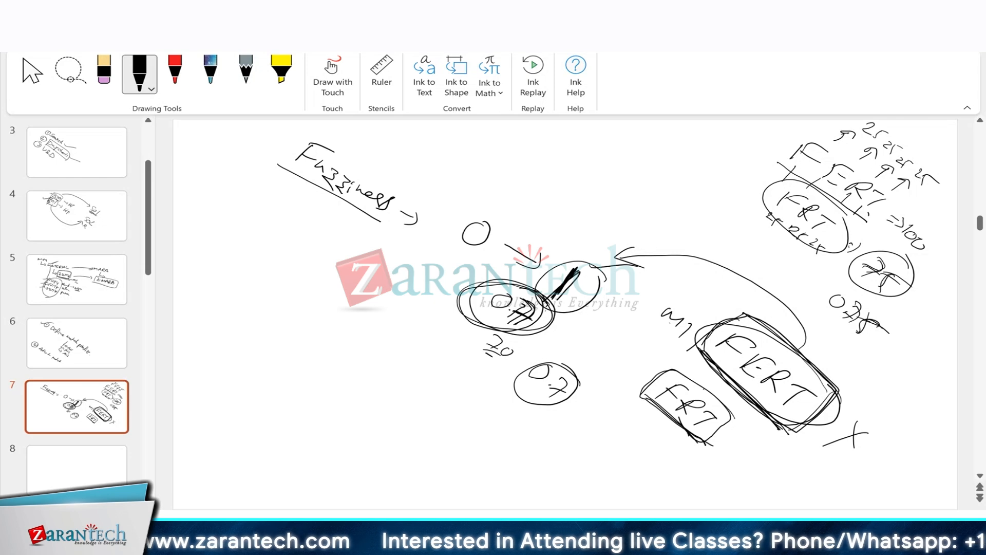
pyautogui.moveTo(678, 369)
pyautogui.mouseDown()
pyautogui.moveTo(716, 436)
pyautogui.moveTo(663, 399)
pyautogui.mouseUp()
pyautogui.moveTo(748, 318)
pyautogui.mouseDown()
pyautogui.moveTo(694, 352)
pyautogui.moveTo(846, 406)
pyautogui.moveTo(730, 382)
pyautogui.mouseUp()
pyautogui.moveTo(745, 436); pyautogui.dragTo(751, 454)
pyautogui.moveTo(768, 450); pyautogui.dragTo(765, 451)
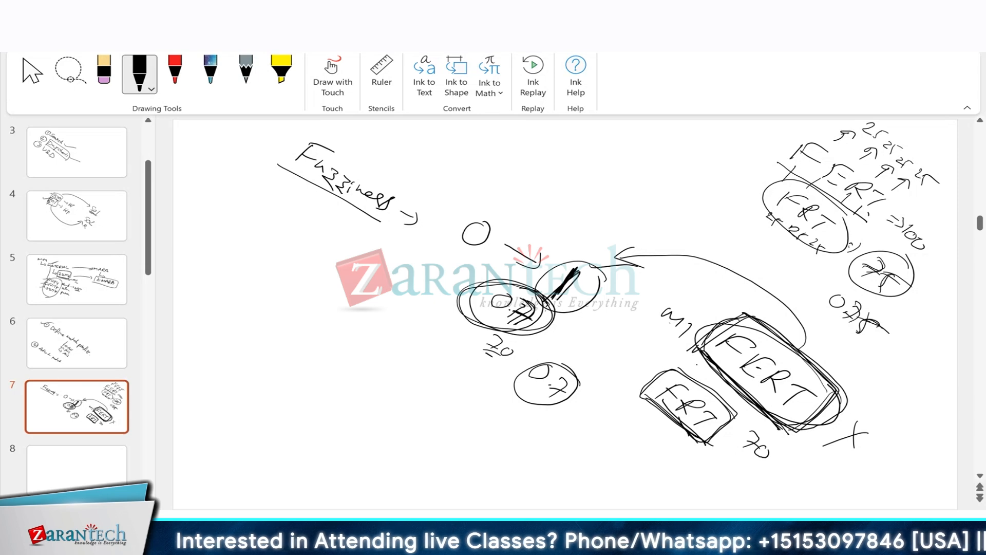
pyautogui.moveTo(728, 315)
pyautogui.mouseDown()
pyautogui.moveTo(709, 300)
pyautogui.moveTo(588, 411)
pyautogui.moveTo(599, 397)
pyautogui.mouseUp()
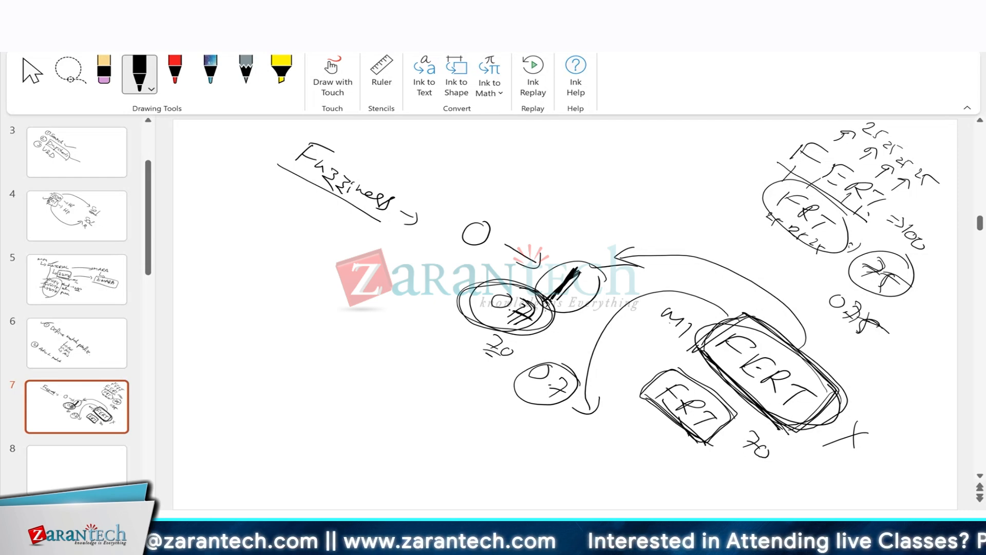
# - Handwrite the example values Avenue 100, AVE100 and AV100 one below another under the Fuzziness heading
pyautogui.moveTo(223, 284)
pyautogui.mouseDown()
pyautogui.moveTo(246, 293)
pyautogui.moveTo(240, 306)
pyautogui.mouseUp()
pyautogui.moveTo(229, 279); pyautogui.dragTo(258, 290)
pyautogui.moveTo(267, 287)
pyautogui.mouseDown()
pyautogui.moveTo(259, 303)
pyautogui.moveTo(326, 334)
pyautogui.moveTo(335, 355)
pyautogui.moveTo(356, 356)
pyautogui.moveTo(371, 375)
pyautogui.mouseUp()
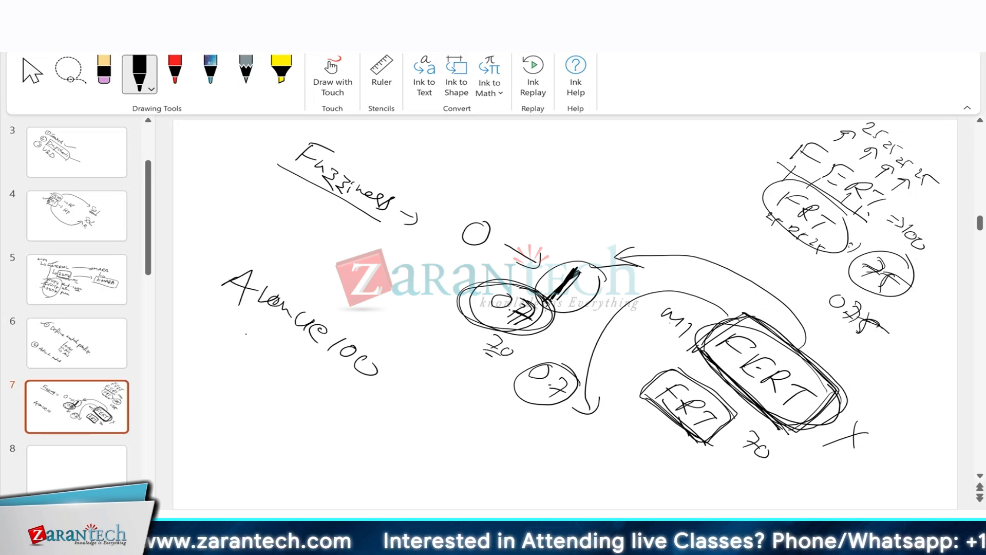
pyautogui.moveTo(225, 351)
pyautogui.mouseDown()
pyautogui.moveTo(255, 357)
pyautogui.moveTo(256, 343)
pyautogui.mouseUp()
pyautogui.moveTo(258, 347)
pyautogui.mouseDown()
pyautogui.moveTo(285, 360)
pyautogui.moveTo(285, 380)
pyautogui.moveTo(304, 384)
pyautogui.mouseUp()
pyautogui.moveTo(309, 384); pyautogui.dragTo(336, 404)
pyautogui.moveTo(216, 399); pyautogui.dragTo(252, 403)
pyautogui.moveTo(257, 394)
pyautogui.mouseDown()
pyautogui.moveTo(282, 401)
pyautogui.moveTo(276, 425)
pyautogui.mouseUp()
pyautogui.moveTo(293, 417); pyautogui.dragTo(308, 431)
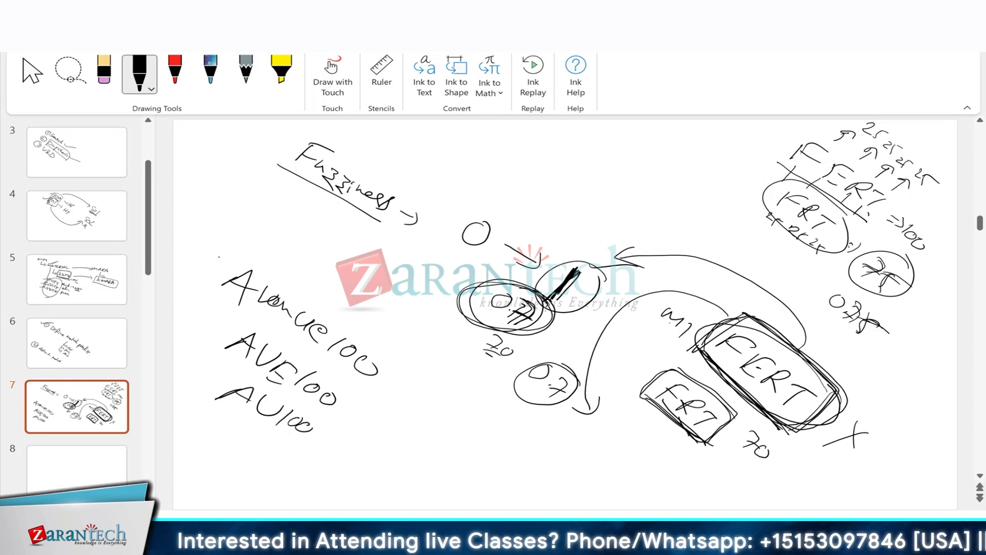
# - Mark the beginning of each of the three Avenue 100 spelling variants with a pen stroke
pyautogui.moveTo(219, 259); pyautogui.dragTo(293, 274)
pyautogui.moveTo(207, 329); pyautogui.dragTo(271, 332)
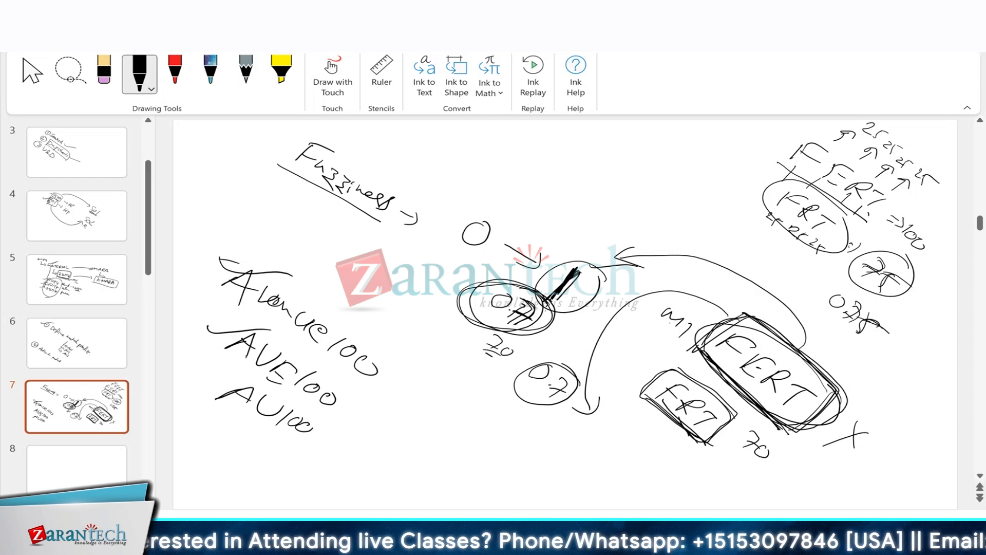
pyautogui.moveTo(216, 371); pyautogui.dragTo(263, 380)
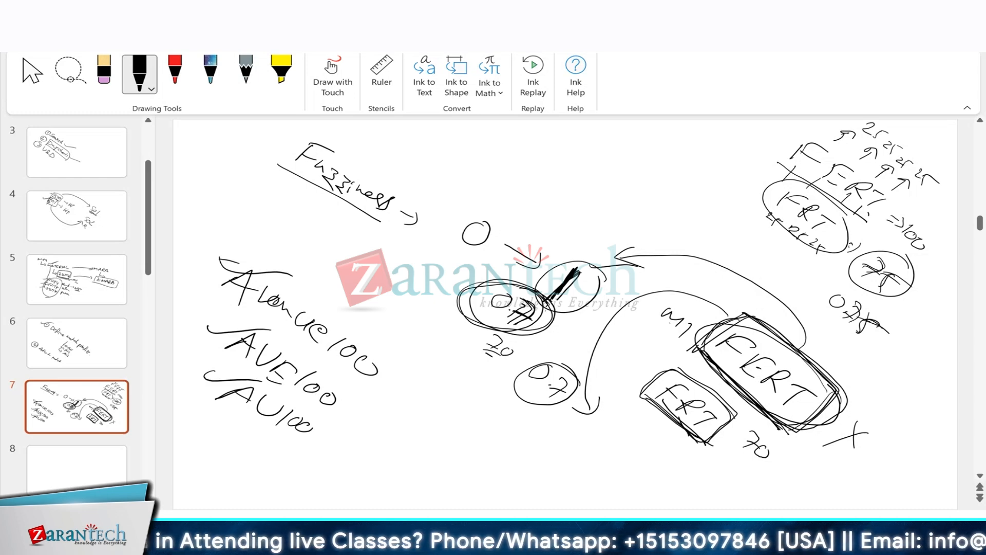
# - Write the scores 100, 80 and 70 with arrows and dashes beside the three variants, and retrace the upper 0.7 circle
pyautogui.moveTo(404, 384)
pyautogui.mouseDown()
pyautogui.moveTo(418, 404)
pyautogui.moveTo(456, 411)
pyautogui.mouseUp()
pyautogui.moveTo(351, 409)
pyautogui.mouseDown()
pyautogui.moveTo(372, 417)
pyautogui.moveTo(361, 415)
pyautogui.mouseUp()
pyautogui.moveTo(363, 402)
pyautogui.mouseDown()
pyautogui.moveTo(411, 434)
pyautogui.moveTo(403, 440)
pyautogui.mouseUp()
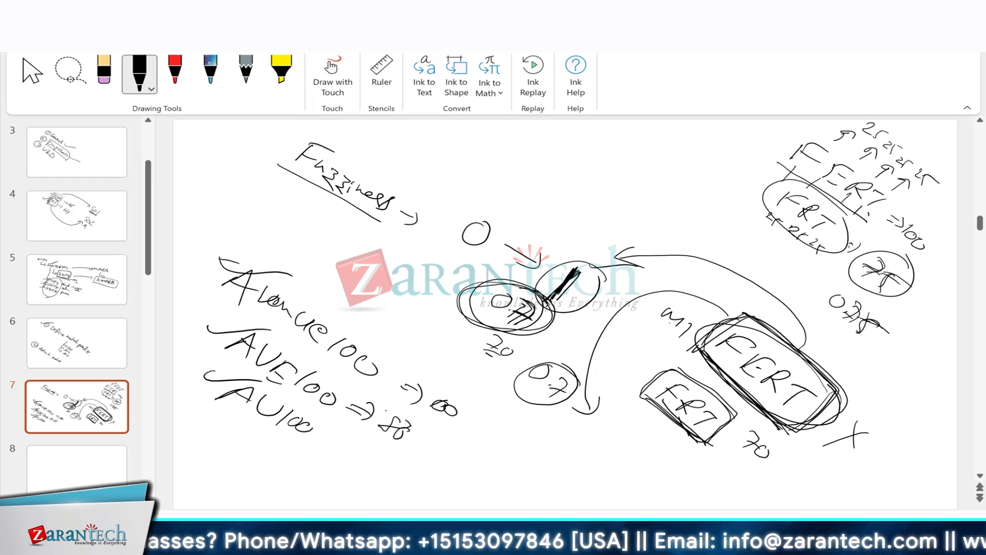
pyautogui.moveTo(319, 431); pyautogui.dragTo(332, 437)
pyautogui.moveTo(318, 437); pyautogui.dragTo(355, 458)
pyautogui.moveTo(359, 450); pyautogui.dragTo(367, 457)
pyautogui.moveTo(468, 421); pyautogui.dragTo(507, 424)
pyautogui.moveTo(418, 438); pyautogui.dragTo(445, 442)
pyautogui.moveTo(379, 455); pyautogui.dragTo(412, 457)
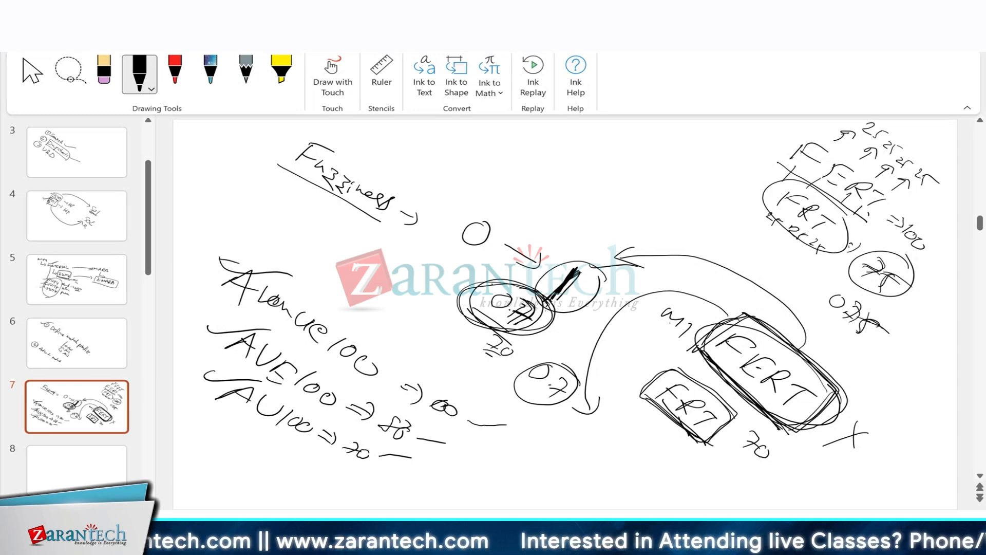
pyautogui.moveTo(462, 313)
pyautogui.mouseDown()
pyautogui.moveTo(498, 281)
pyautogui.moveTo(482, 324)
pyautogui.mouseUp()
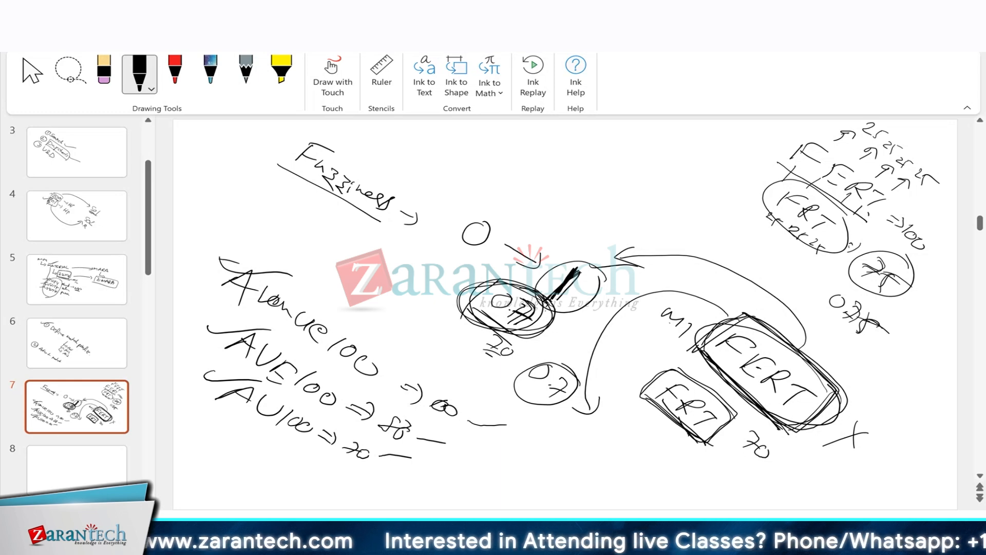
# - Switch to the SAP Search Materials page and run a HANA search for Material Type FRT
pyautogui.moveTo(669, 540)
pyautogui.click(509, 480)
pyautogui.click(504, 259)
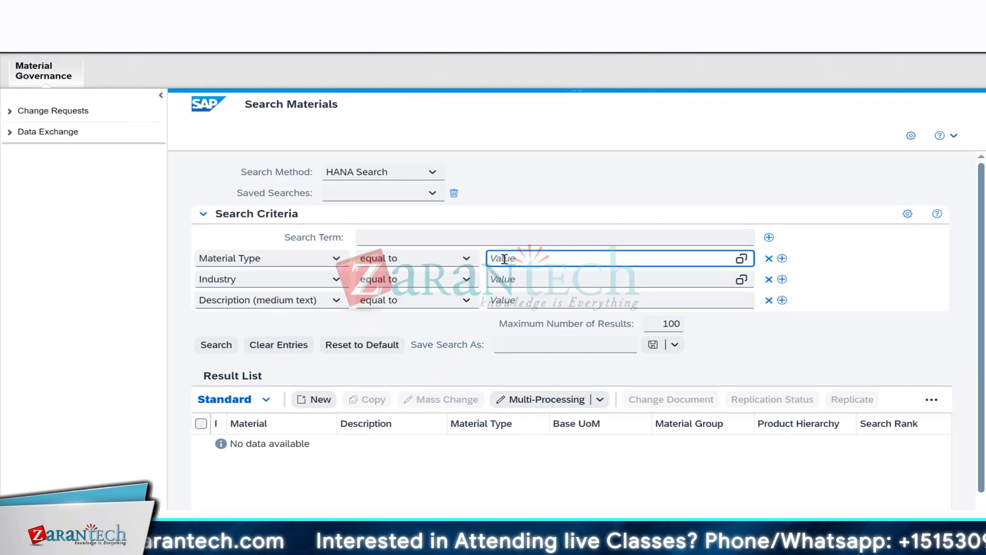
pyautogui.write('FRT')
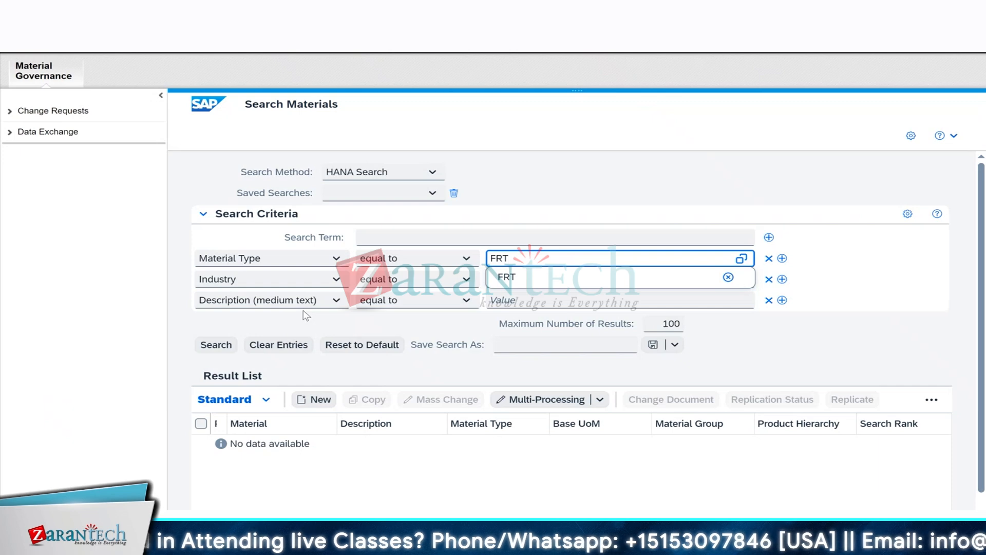
pyautogui.click(218, 348)
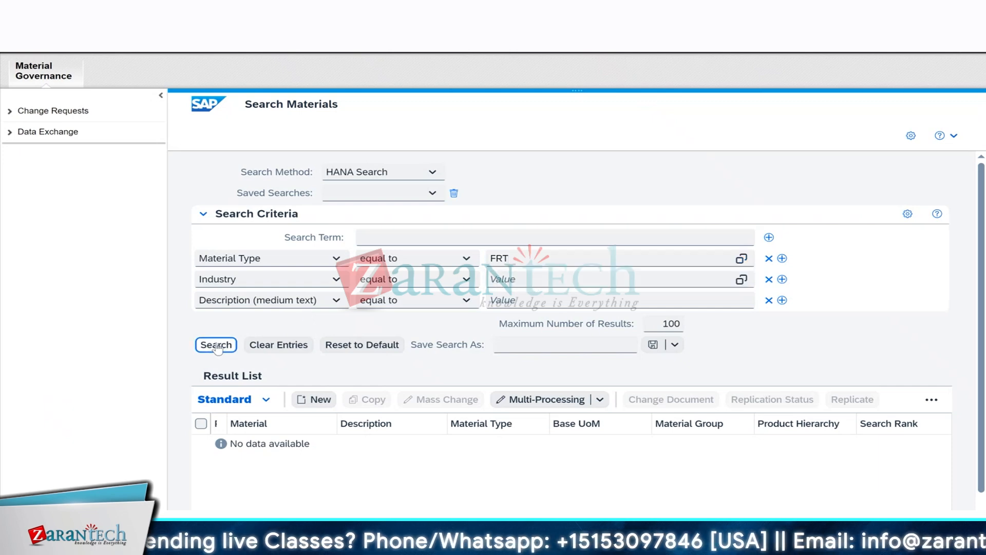
pyautogui.scroll(-2, 708, 333)
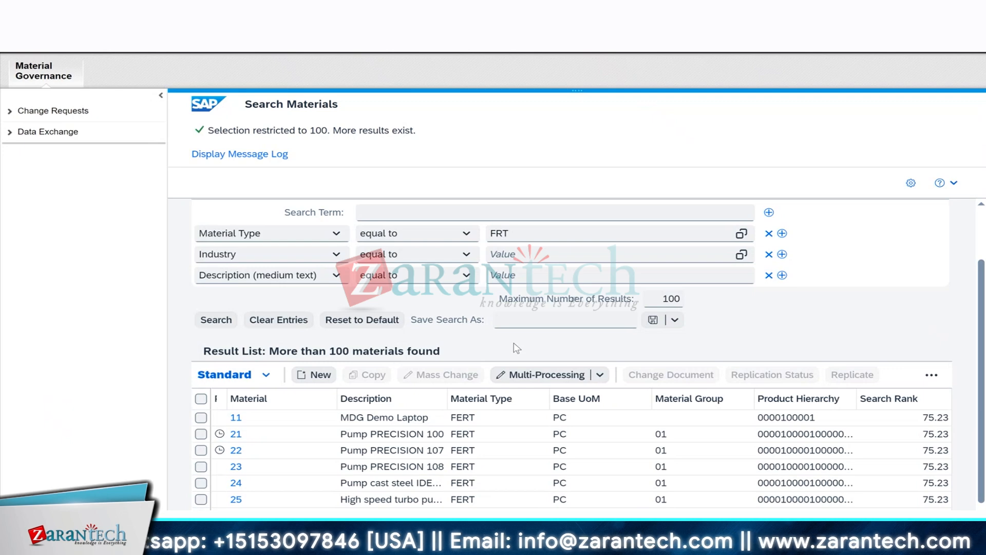
# - Change the first search criterion to Description (medium text) equal to TEST and run the material search
pyautogui.click(327, 235)
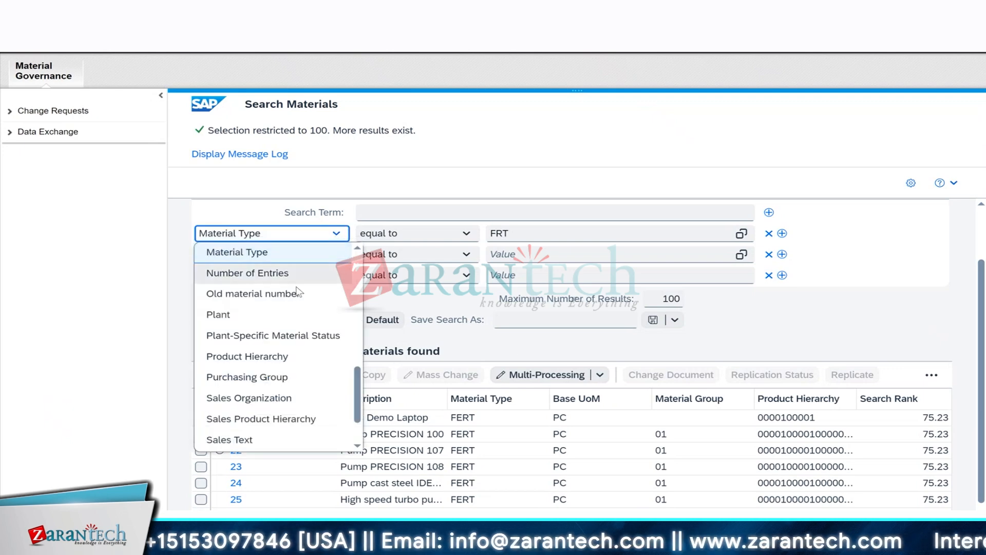
pyautogui.scroll(5, 275, 353)
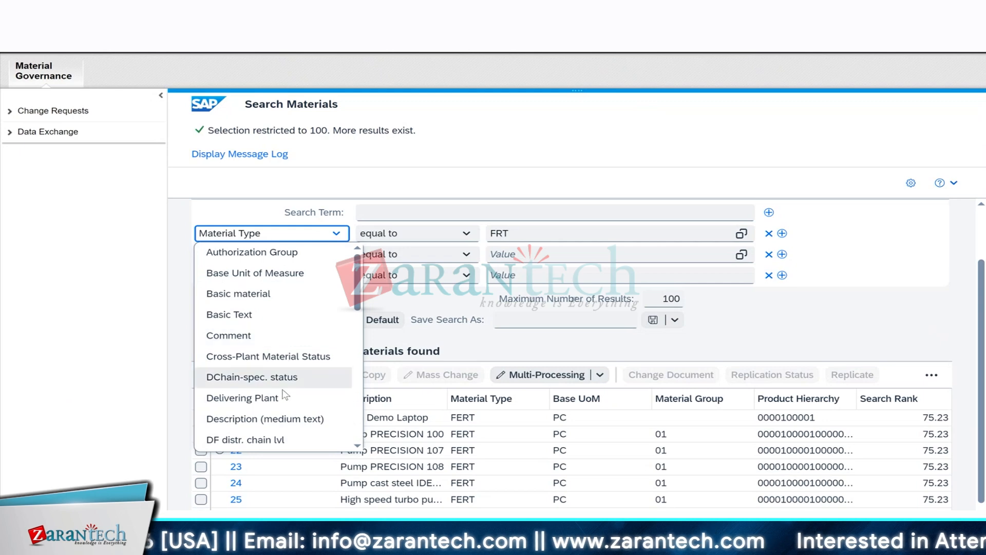
pyautogui.click(278, 419)
pyautogui.click(519, 190)
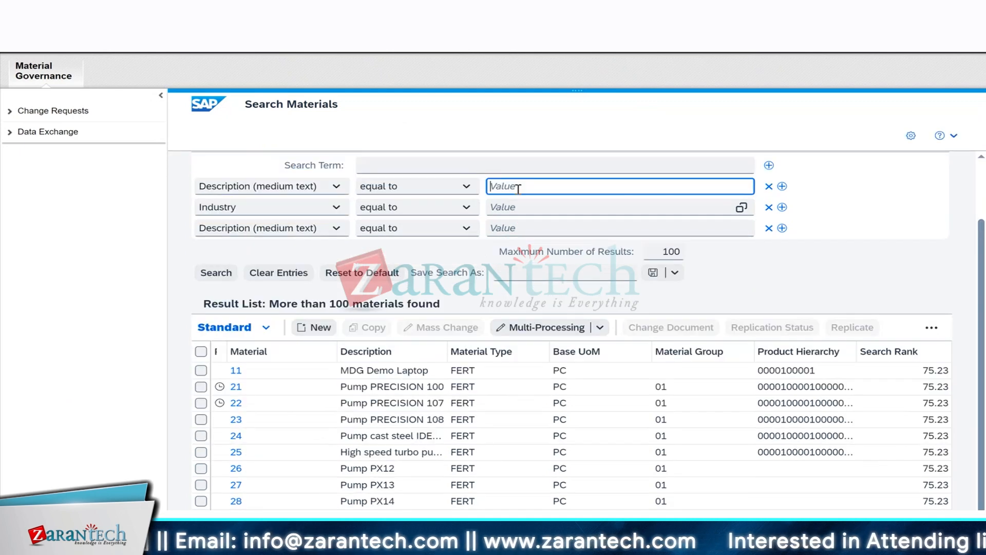
pyautogui.write('TEST')
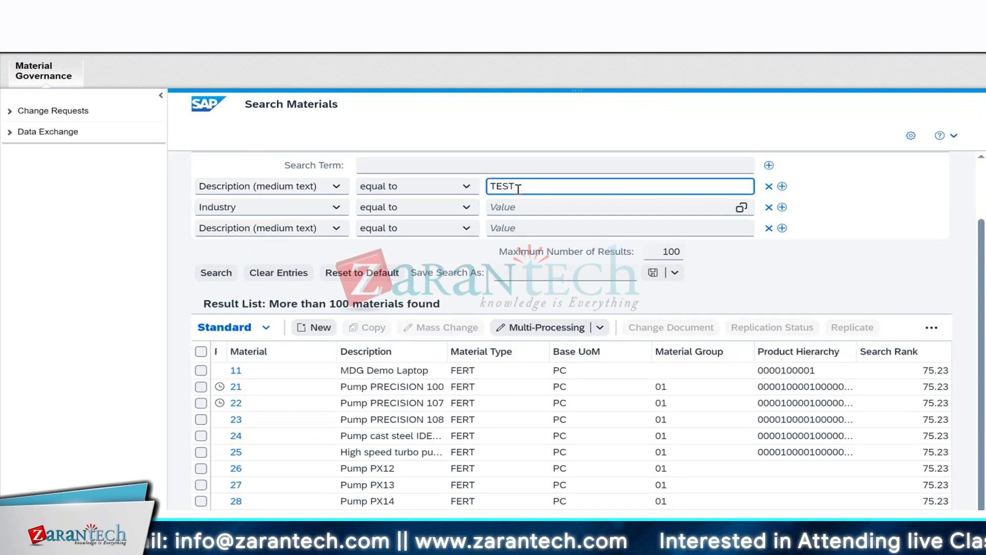
pyautogui.click(216, 273)
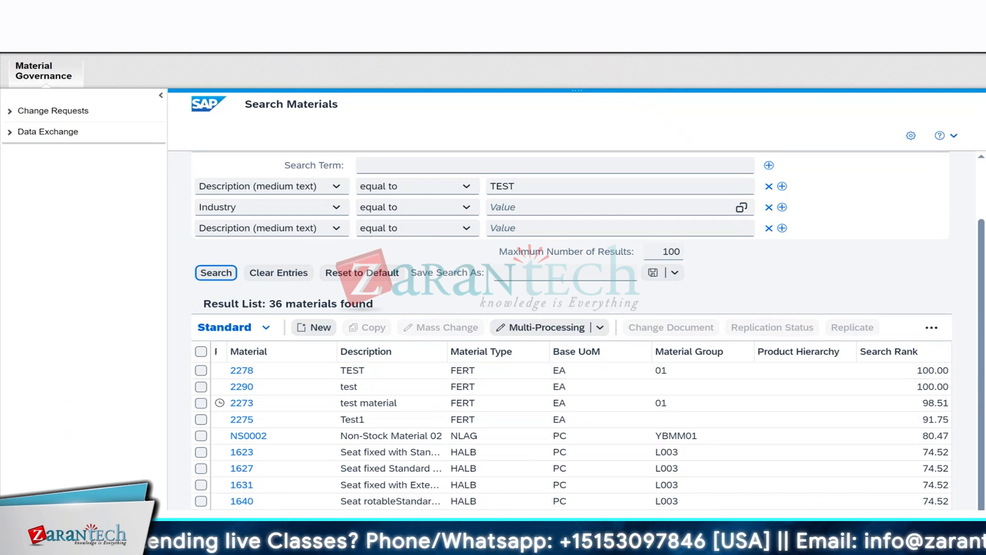
# - Switch to the ZMM_DUP_CHECK relevant fields and examine the Weight and Fuzziness cells of the MTART and MATKL rows
pyautogui.moveTo(633, 539)
pyautogui.click(624, 488)
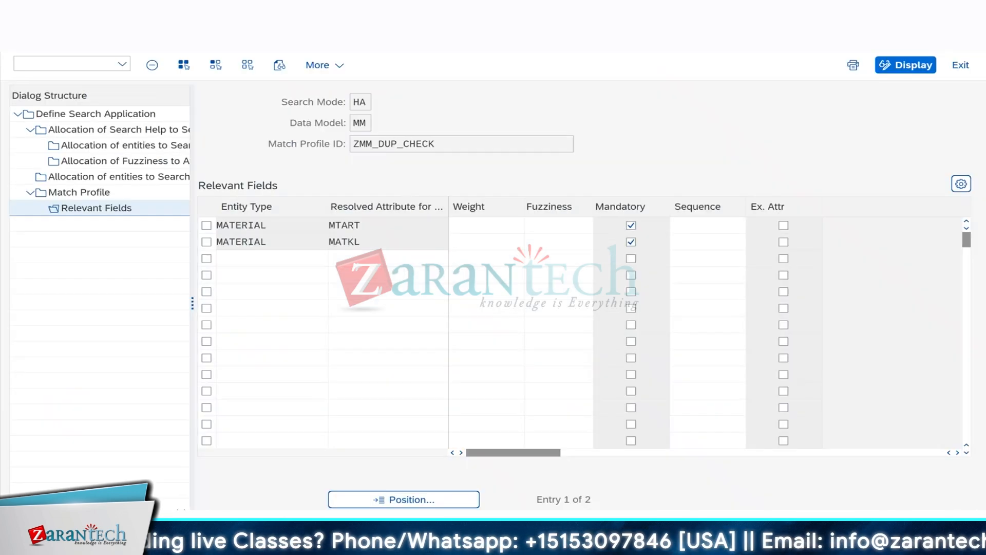
pyautogui.click(545, 222)
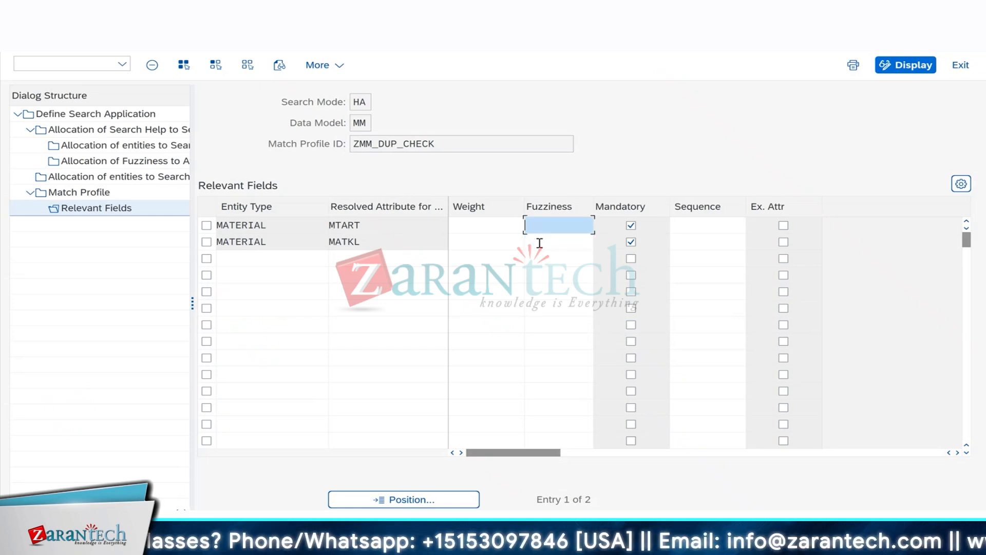
pyautogui.click(537, 243)
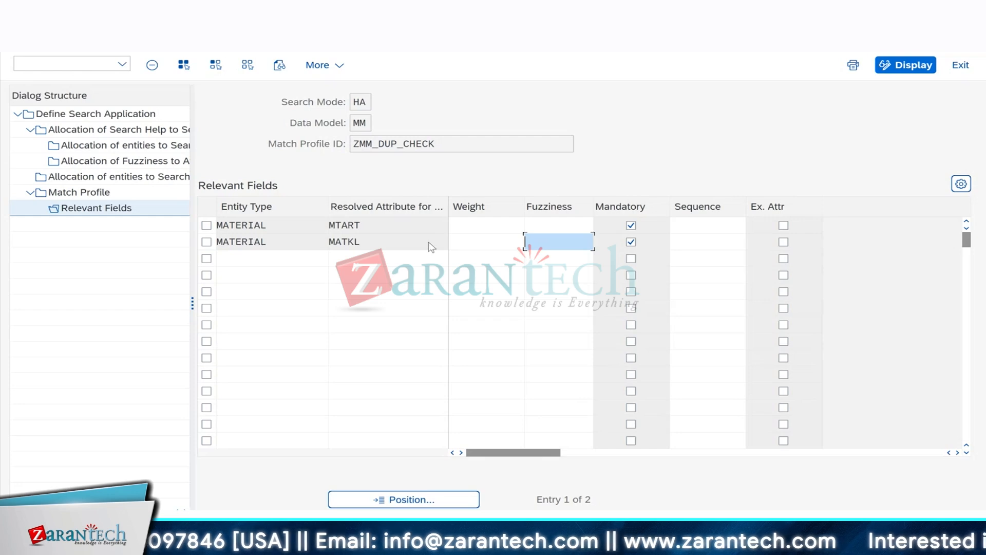
pyautogui.click(468, 229)
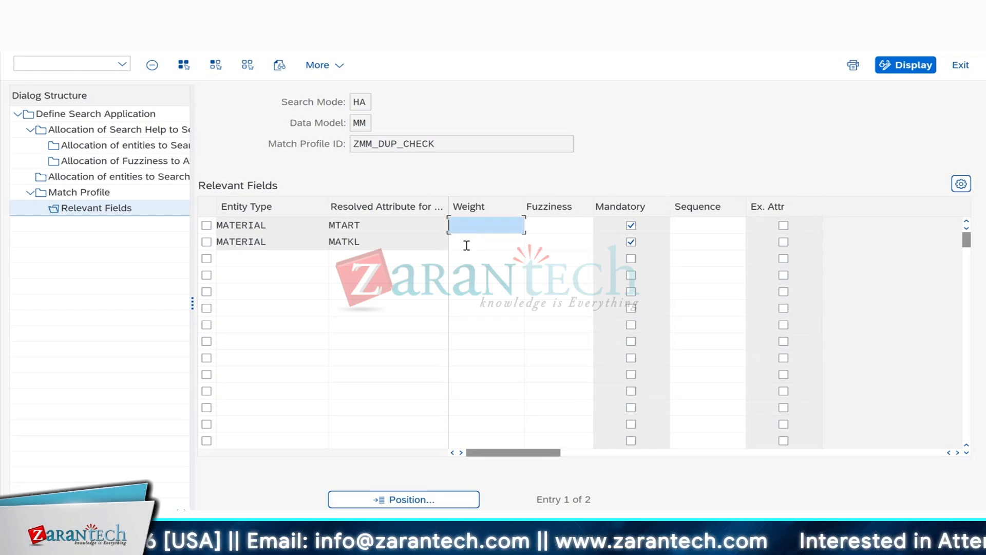
pyautogui.click(467, 245)
pyautogui.click(465, 219)
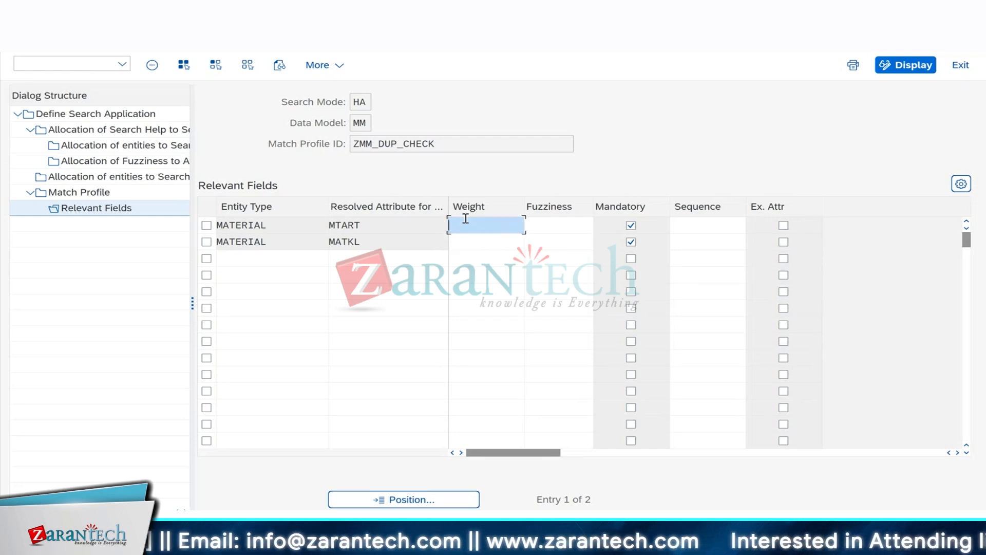
pyautogui.click(465, 245)
pyautogui.click(469, 226)
pyautogui.click(467, 246)
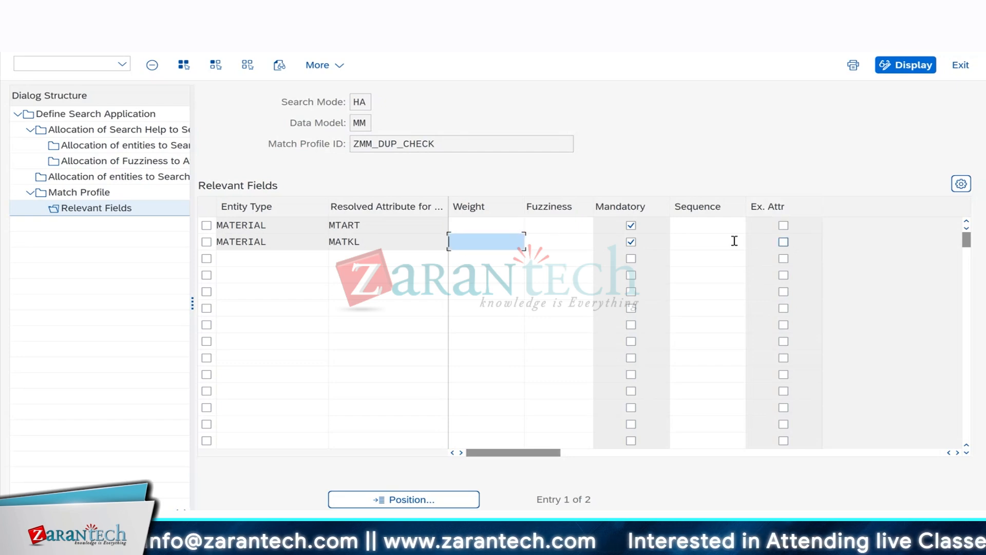
pyautogui.click(467, 224)
pyautogui.click(467, 245)
pyautogui.click(555, 223)
pyautogui.click(552, 243)
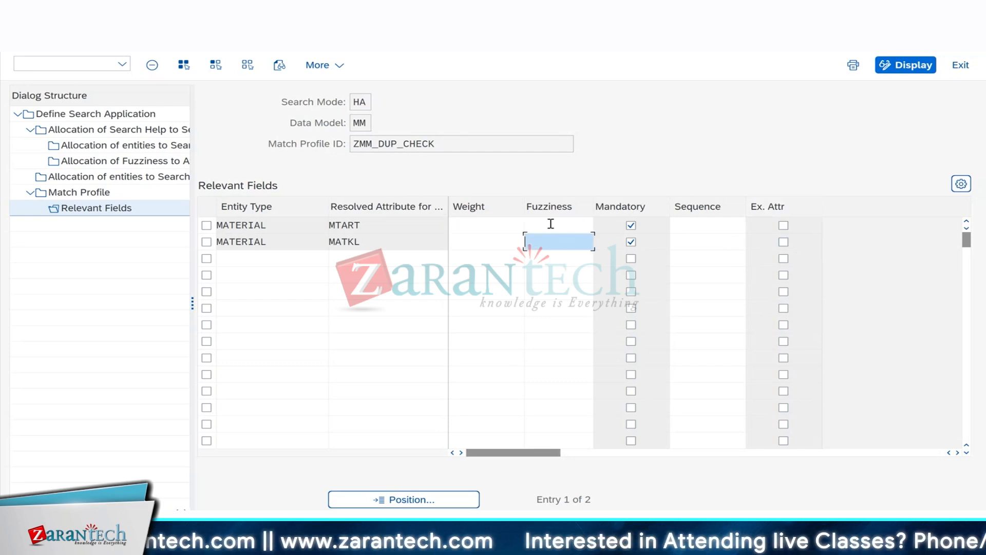
pyautogui.click(551, 224)
pyautogui.click(553, 246)
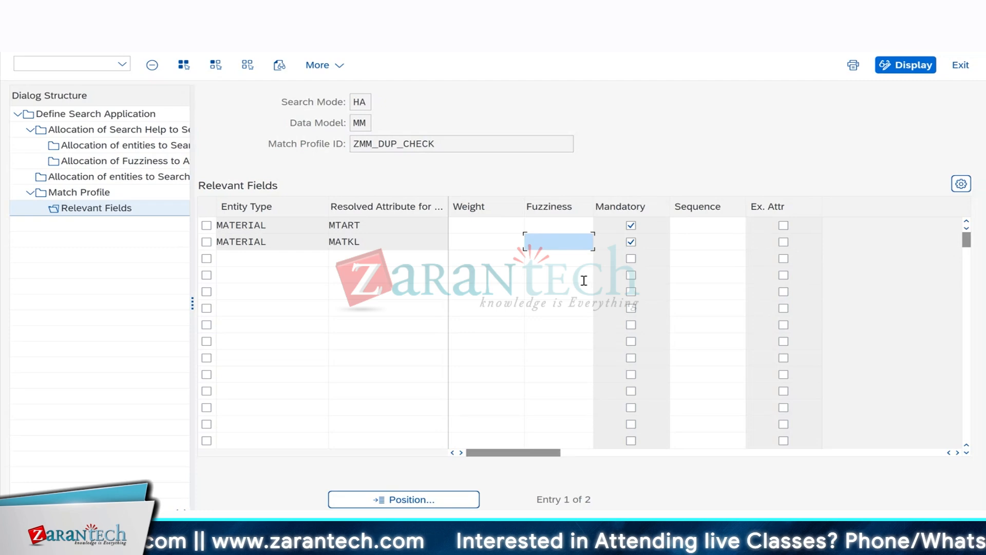
# - Switch to the Search Materials page, review the Search Rank column for TEST, and return to the relevant fields
pyautogui.click(668, 549)
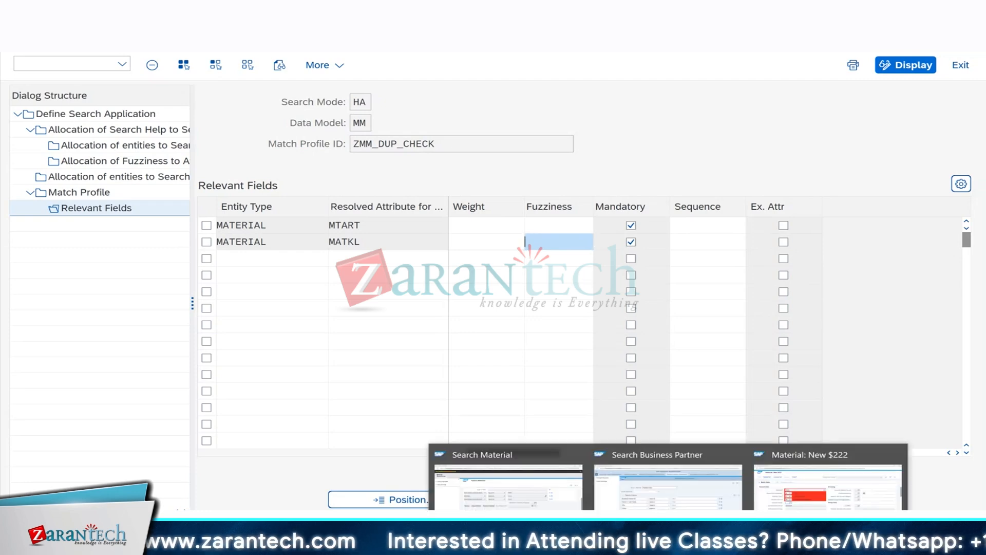
pyautogui.click(509, 483)
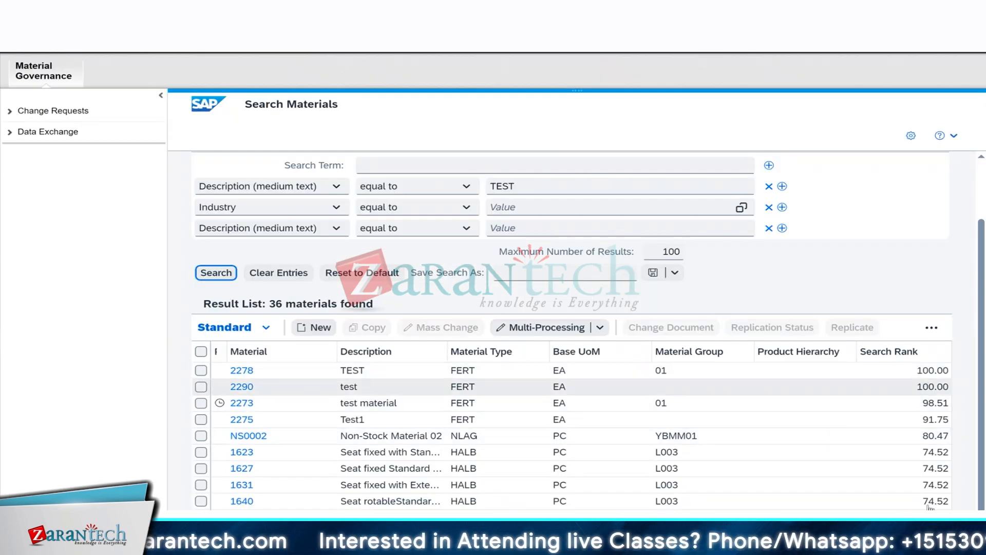
pyautogui.click(914, 10)
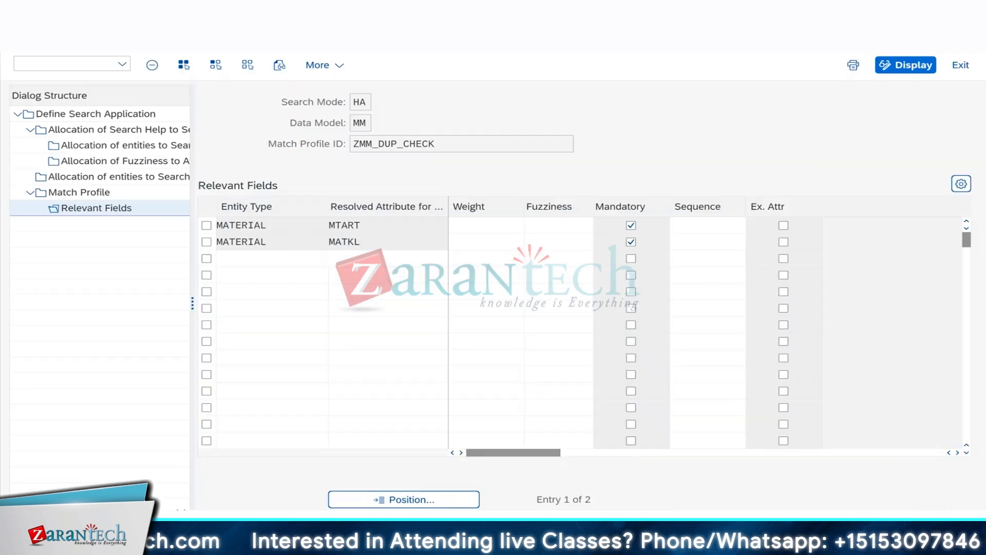
# - Examine the MTART and MATKL attributes together with their Weight cells in the relevant fields list
pyautogui.moveTo(362, 222); pyautogui.dragTo(326, 221)
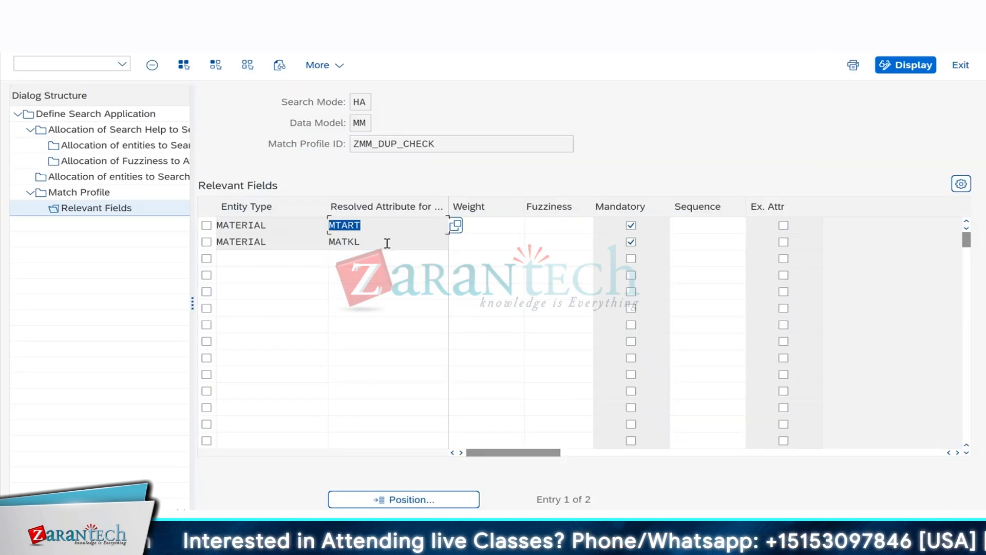
pyautogui.moveTo(385, 242); pyautogui.dragTo(292, 242)
pyautogui.moveTo(374, 223); pyautogui.dragTo(312, 226)
pyautogui.moveTo(366, 243); pyautogui.dragTo(326, 239)
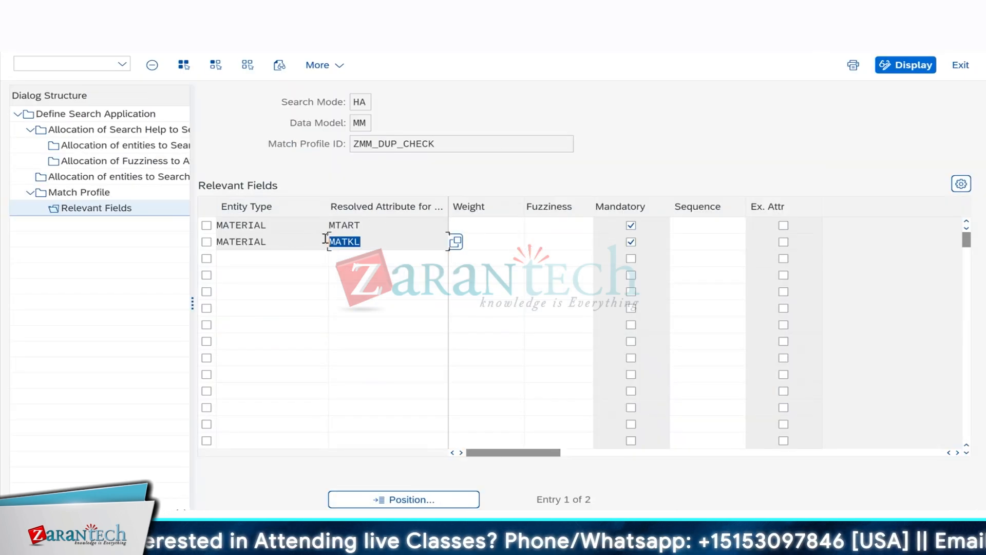
pyautogui.click(484, 226)
pyautogui.click(480, 245)
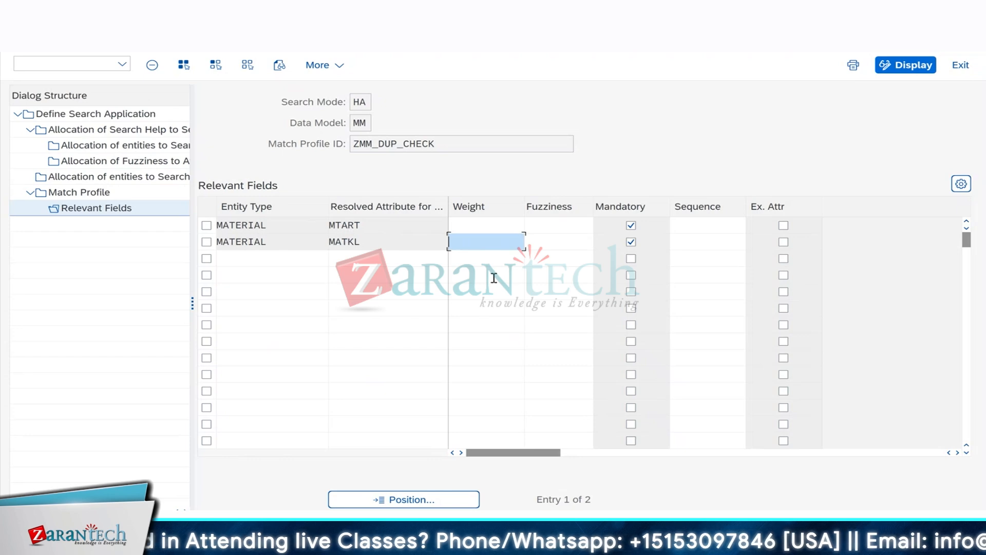
pyautogui.moveTo(372, 224); pyautogui.dragTo(314, 224)
pyautogui.moveTo(377, 241); pyautogui.dragTo(323, 242)
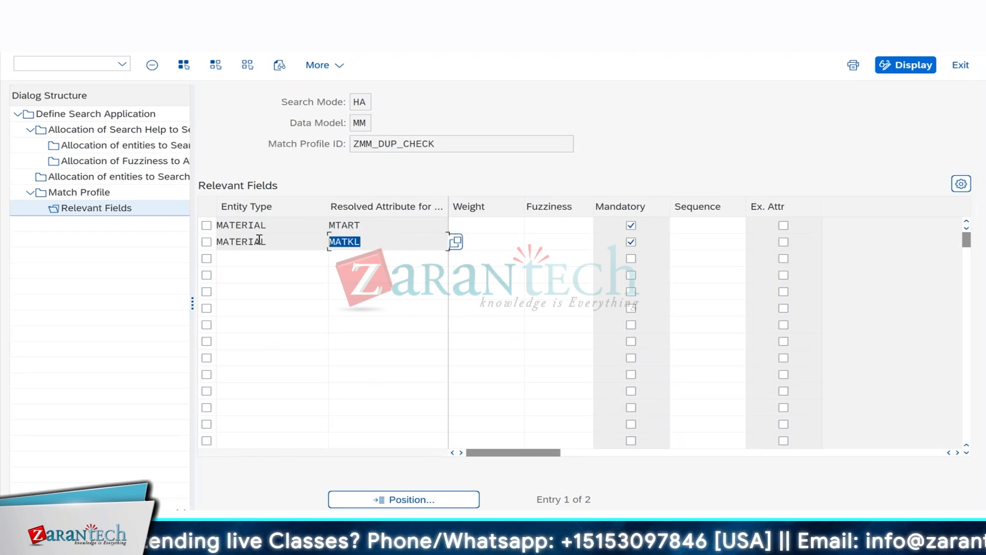
# - Switch to the handwritten PowerPoint presentation, open blank slide 8 and handwrite FERT in large, spaced letters
pyautogui.moveTo(595, 546)
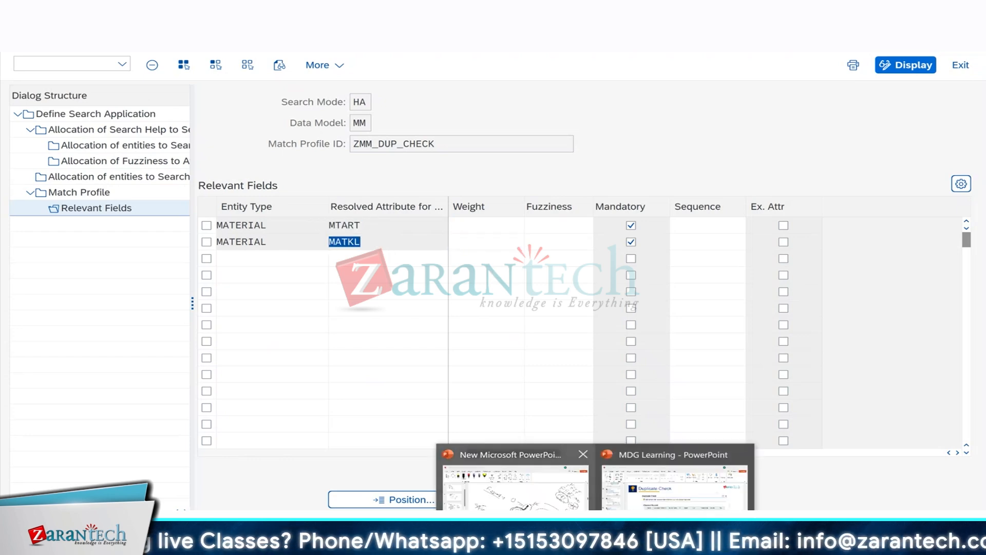
pyautogui.click(515, 486)
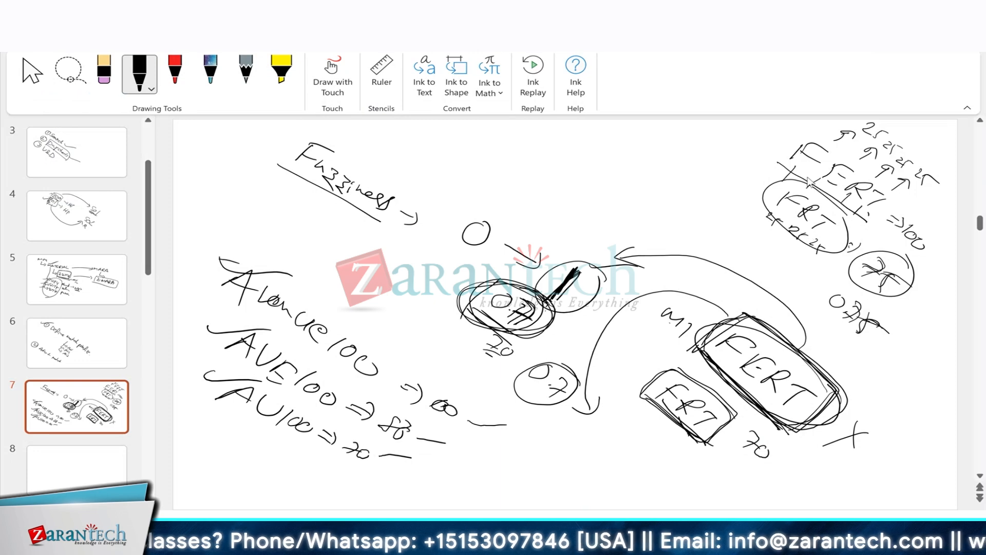
pyautogui.click(77, 469)
pyautogui.moveTo(500, 177); pyautogui.dragTo(471, 209)
pyautogui.moveTo(493, 175); pyautogui.dragTo(523, 182)
pyautogui.moveTo(490, 194); pyautogui.dragTo(536, 242)
pyautogui.moveTo(559, 208)
pyautogui.mouseDown()
pyautogui.moveTo(592, 226)
pyautogui.moveTo(575, 237)
pyautogui.mouseUp()
pyautogui.moveTo(532, 241)
pyautogui.mouseDown()
pyautogui.moveTo(611, 289)
pyautogui.moveTo(693, 291)
pyautogui.mouseUp()
pyautogui.moveTo(670, 291); pyautogui.dragTo(644, 315)
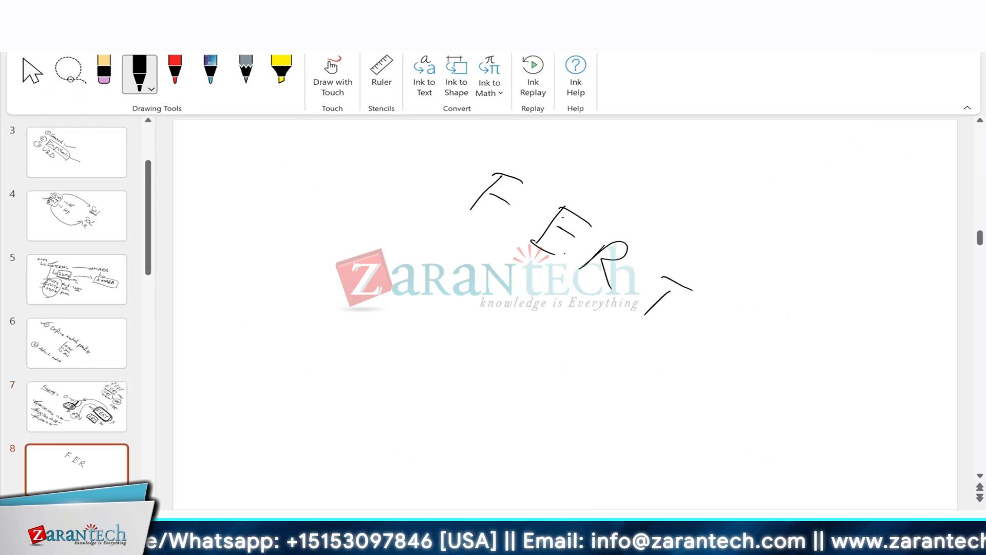
# - Handwrite the weight 25 above each of the four letters of FERT
pyautogui.moveTo(526, 135)
pyautogui.mouseDown()
pyautogui.moveTo(540, 149)
pyautogui.moveTo(564, 140)
pyautogui.mouseUp()
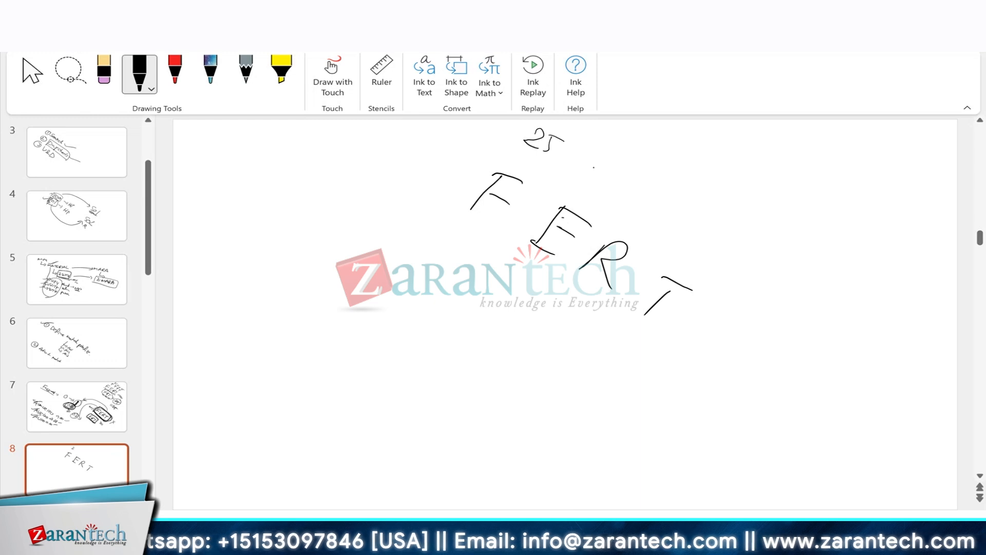
pyautogui.moveTo(596, 169)
pyautogui.mouseDown()
pyautogui.moveTo(585, 179)
pyautogui.moveTo(623, 179)
pyautogui.moveTo(655, 215)
pyautogui.moveTo(673, 215)
pyautogui.mouseUp()
pyautogui.moveTo(693, 240)
pyautogui.mouseDown()
pyautogui.moveTo(708, 240)
pyautogui.moveTo(709, 252)
pyautogui.mouseUp()
pyautogui.click(708, 250)
pyautogui.moveTo(715, 245)
pyautogui.mouseDown()
pyautogui.moveTo(713, 262)
pyautogui.moveTo(742, 262)
pyautogui.mouseUp()
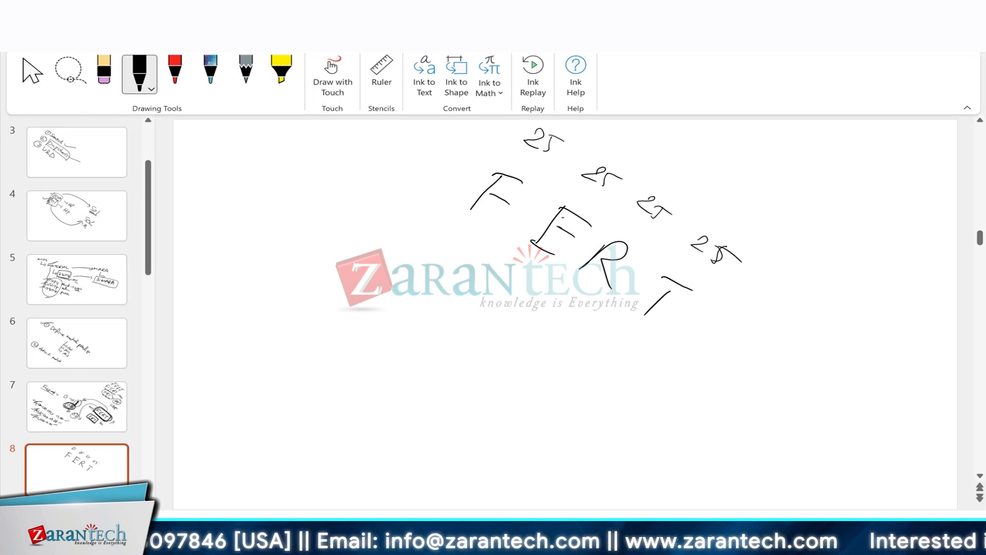
# - Handwrite FRT => 75% beneath the word FERT and underline its letter E with a double stroke
pyautogui.moveTo(492, 283)
pyautogui.mouseDown()
pyautogui.moveTo(519, 291)
pyautogui.moveTo(554, 332)
pyautogui.moveTo(582, 344)
pyautogui.mouseUp()
pyautogui.click(565, 341)
pyautogui.moveTo(586, 359)
pyautogui.mouseDown()
pyautogui.moveTo(591, 346)
pyautogui.moveTo(612, 361)
pyautogui.mouseUp()
pyautogui.moveTo(624, 357)
pyautogui.mouseDown()
pyautogui.moveTo(594, 368)
pyautogui.moveTo(602, 375)
pyautogui.mouseUp()
pyautogui.moveTo(520, 256); pyautogui.dragTo(543, 276)
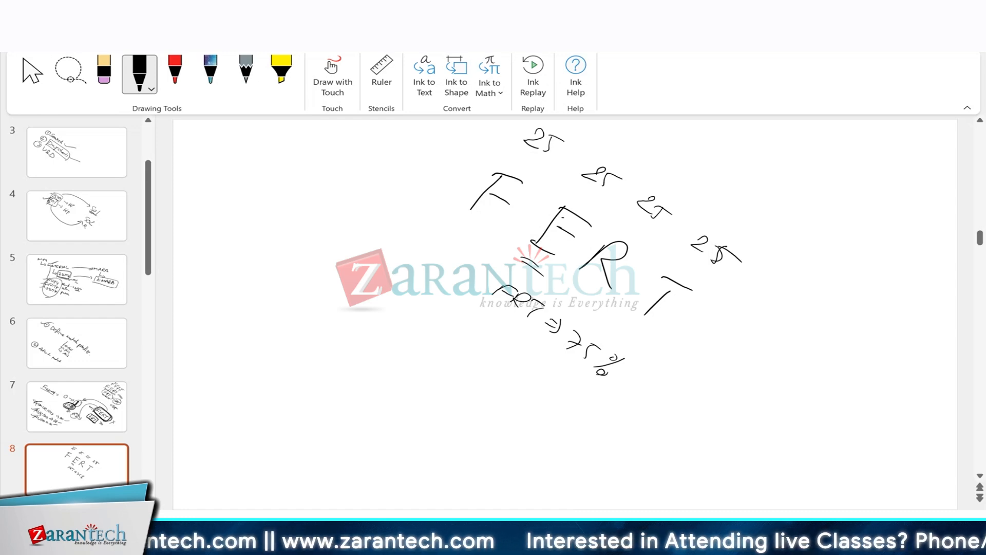
# - Start a second FERT example beside the first, handwriting F with weight 50 and E with weight 5
pyautogui.moveTo(348, 272)
pyautogui.mouseDown()
pyautogui.moveTo(328, 297)
pyautogui.moveTo(386, 287)
pyautogui.mouseUp()
pyautogui.moveTo(342, 284); pyautogui.dragTo(367, 301)
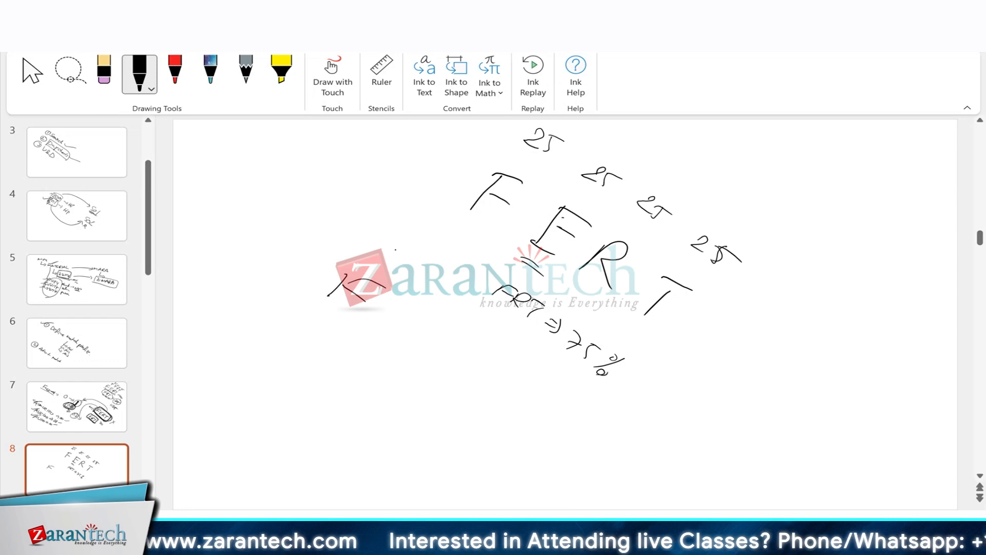
pyautogui.moveTo(396, 249)
pyautogui.mouseDown()
pyautogui.moveTo(382, 264)
pyautogui.moveTo(400, 268)
pyautogui.mouseUp()
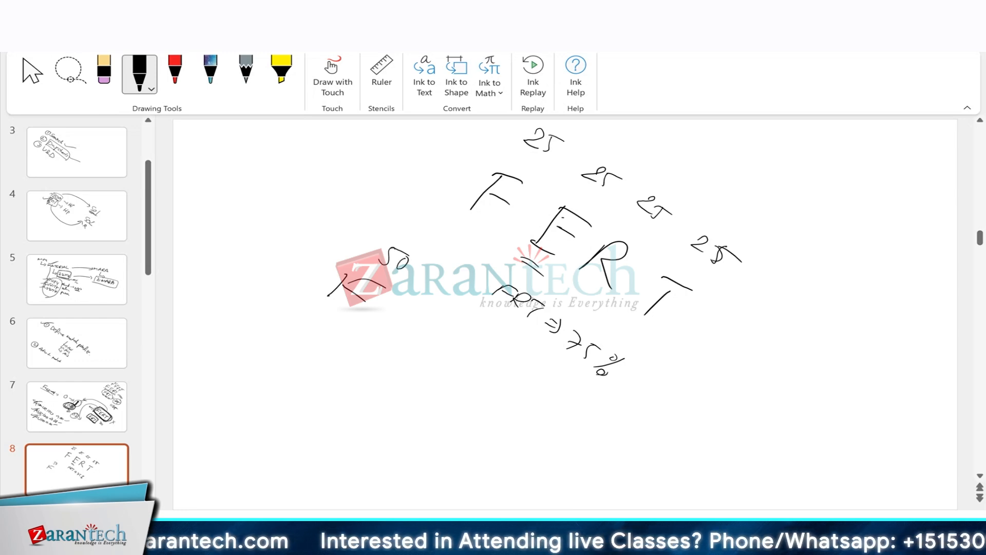
pyautogui.moveTo(382, 323)
pyautogui.mouseDown()
pyautogui.moveTo(411, 307)
pyautogui.moveTo(421, 315)
pyautogui.mouseUp()
pyautogui.moveTo(397, 320); pyautogui.dragTo(407, 315)
pyautogui.moveTo(382, 325); pyautogui.dragTo(398, 339)
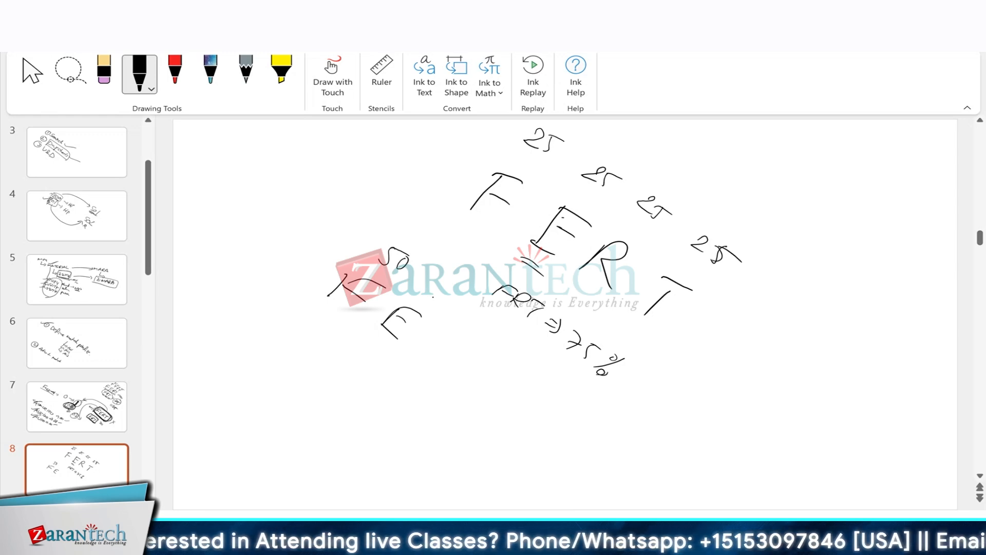
pyautogui.moveTo(435, 298)
pyautogui.mouseDown()
pyautogui.moveTo(443, 290)
pyautogui.moveTo(460, 297)
pyautogui.mouseUp()
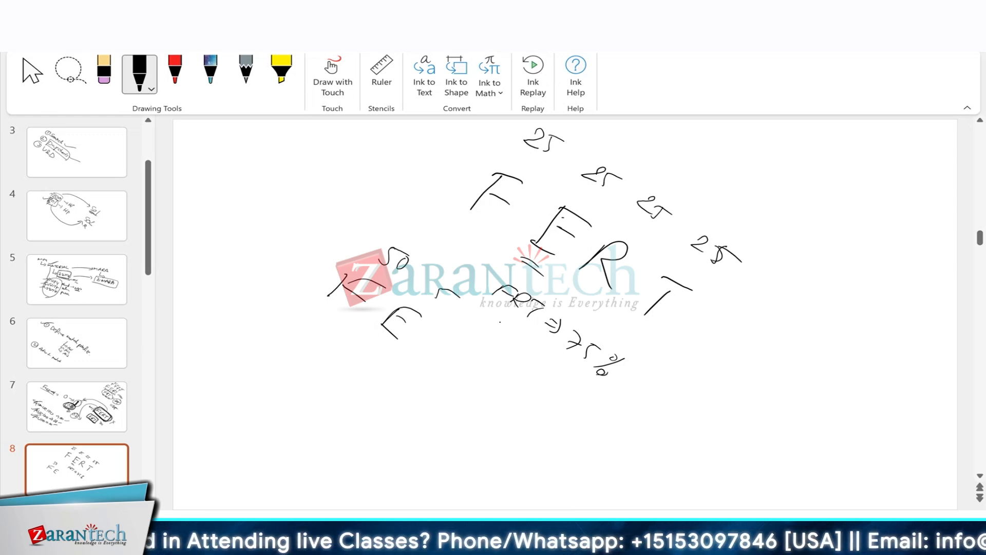
# - Complete the second FERT example by handwriting R with weight 25 and T with weight 20
pyautogui.moveTo(432, 364)
pyautogui.mouseDown()
pyautogui.moveTo(448, 360)
pyautogui.moveTo(451, 377)
pyautogui.mouseUp()
pyautogui.moveTo(478, 323); pyautogui.dragTo(511, 339)
pyautogui.click(515, 348)
pyautogui.moveTo(494, 381); pyautogui.dragTo(510, 389)
pyautogui.moveTo(497, 387); pyautogui.dragTo(485, 398)
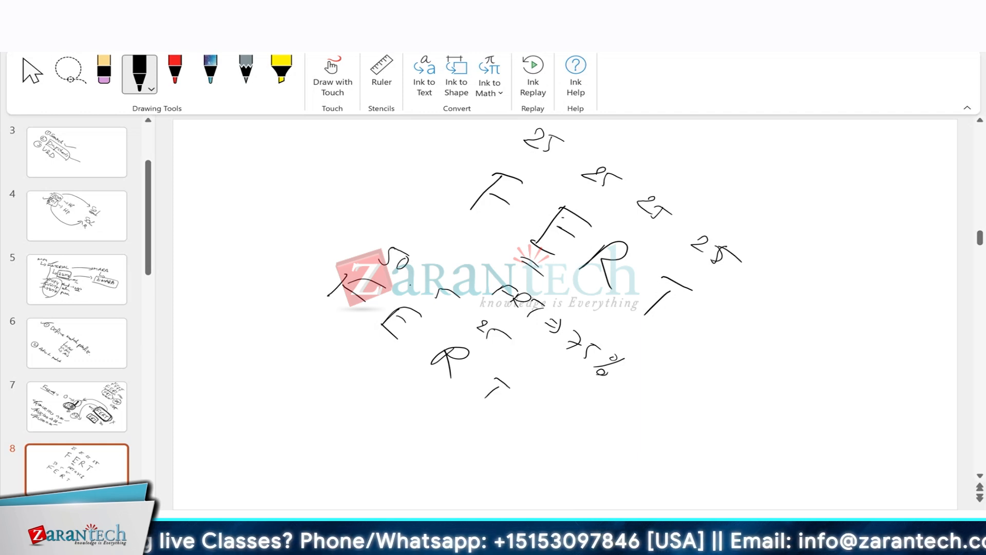
pyautogui.moveTo(519, 366); pyautogui.dragTo(532, 377)
pyautogui.moveTo(534, 373); pyautogui.dragTo(536, 373)
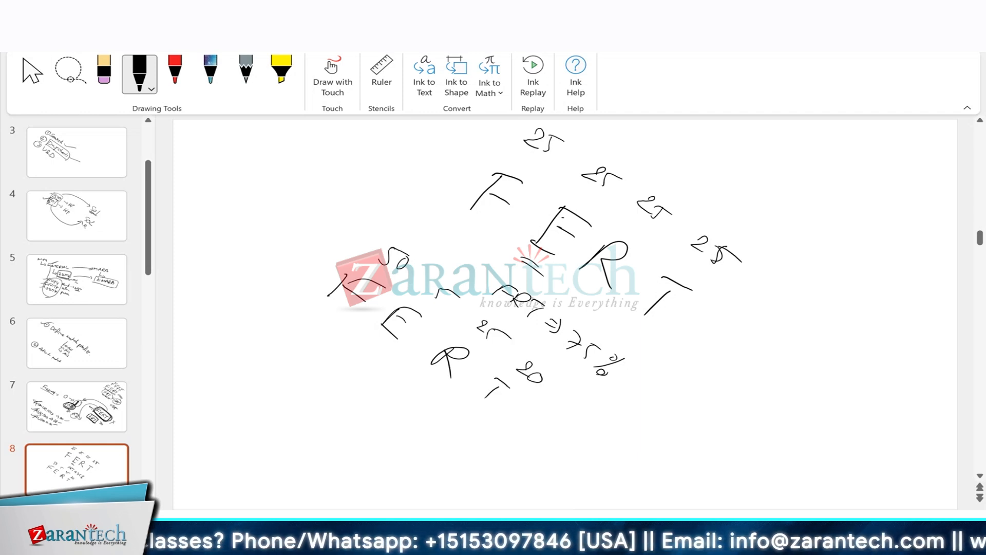
# - Handwrite FRT => 90 beneath the second FERT example and double-underline the 90
pyautogui.moveTo(339, 355); pyautogui.dragTo(327, 371)
pyautogui.moveTo(341, 358)
pyautogui.mouseDown()
pyautogui.moveTo(369, 366)
pyautogui.moveTo(351, 369)
pyautogui.mouseUp()
pyautogui.moveTo(349, 373)
pyautogui.mouseDown()
pyautogui.moveTo(378, 381)
pyautogui.moveTo(363, 390)
pyautogui.mouseUp()
pyautogui.moveTo(377, 400)
pyautogui.mouseDown()
pyautogui.moveTo(396, 390)
pyautogui.moveTo(400, 412)
pyautogui.mouseUp()
pyautogui.moveTo(396, 403)
pyautogui.mouseDown()
pyautogui.moveTo(395, 422)
pyautogui.moveTo(424, 438)
pyautogui.mouseUp()
pyautogui.moveTo(445, 435); pyautogui.dragTo(424, 448)
pyautogui.moveTo(408, 444); pyautogui.dragTo(422, 451)
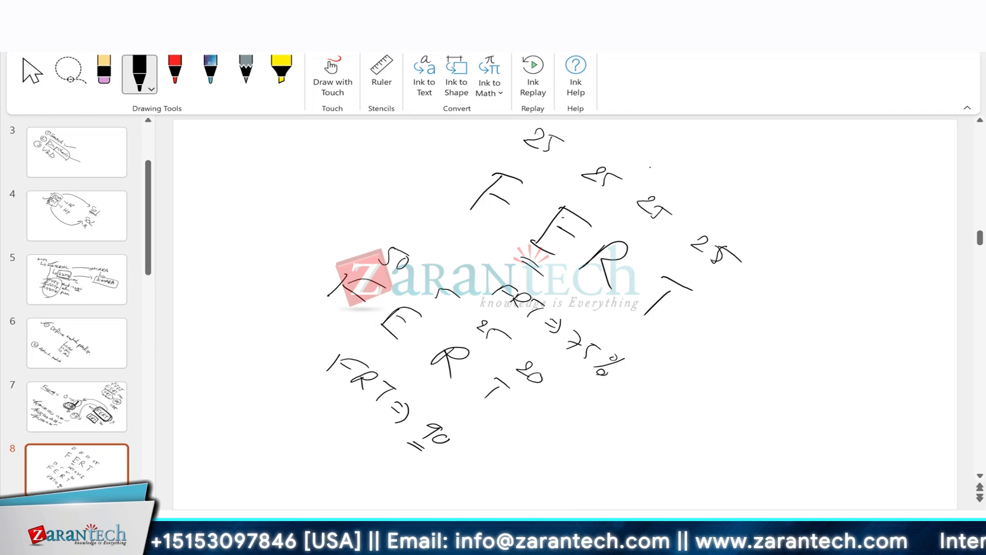
# - Circle the letter E and its weight 25 in the upper FERT, and double-underline the 75% result
pyautogui.moveTo(646, 146)
pyautogui.mouseDown()
pyautogui.moveTo(514, 226)
pyautogui.moveTo(568, 273)
pyautogui.moveTo(652, 155)
pyautogui.mouseUp()
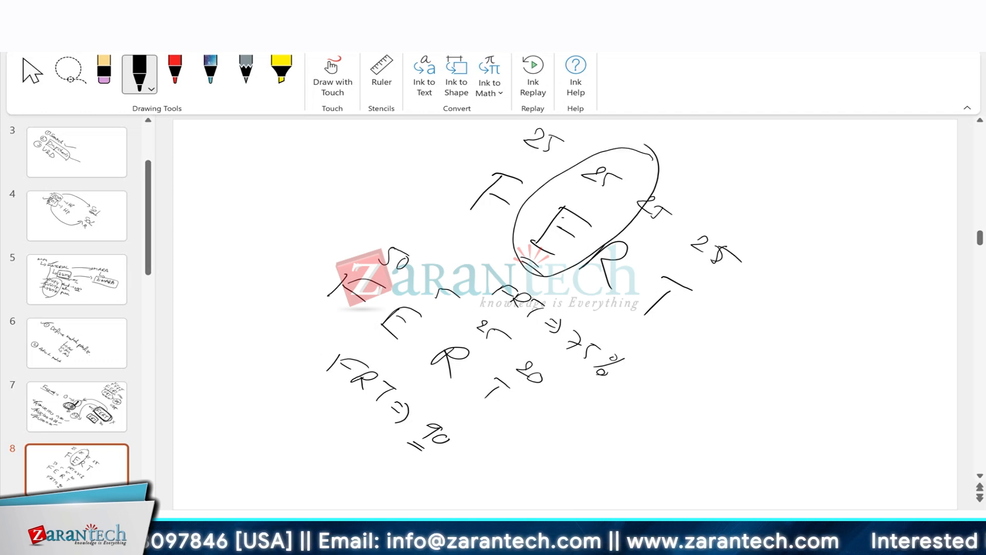
pyautogui.moveTo(555, 352); pyautogui.dragTo(568, 373)
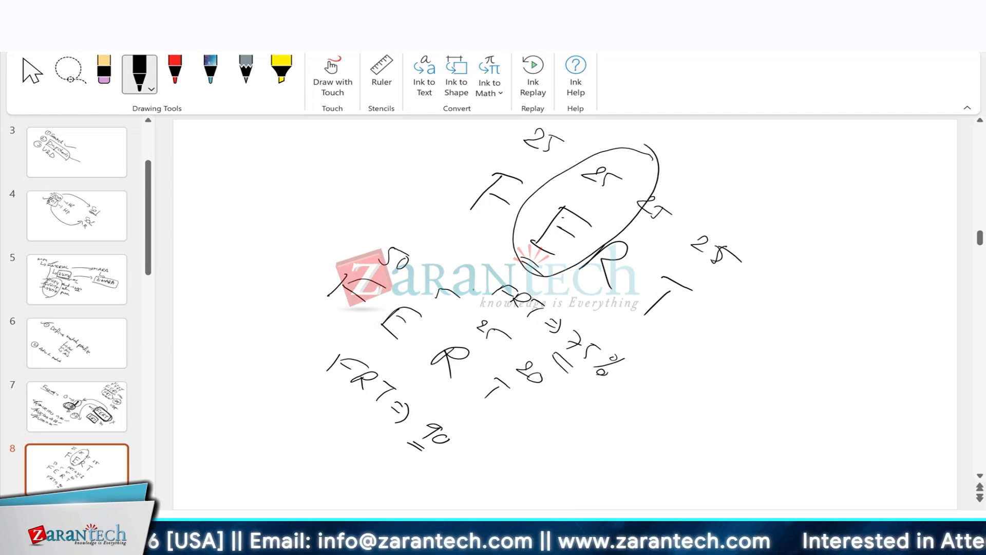
# - Circle the letter E and its weight 5 in the second FERT repeatedly, and scribble a small mark in the slide's blank upper-left area
pyautogui.moveTo(470, 296)
pyautogui.mouseDown()
pyautogui.moveTo(400, 356)
pyautogui.moveTo(465, 289)
pyautogui.mouseUp()
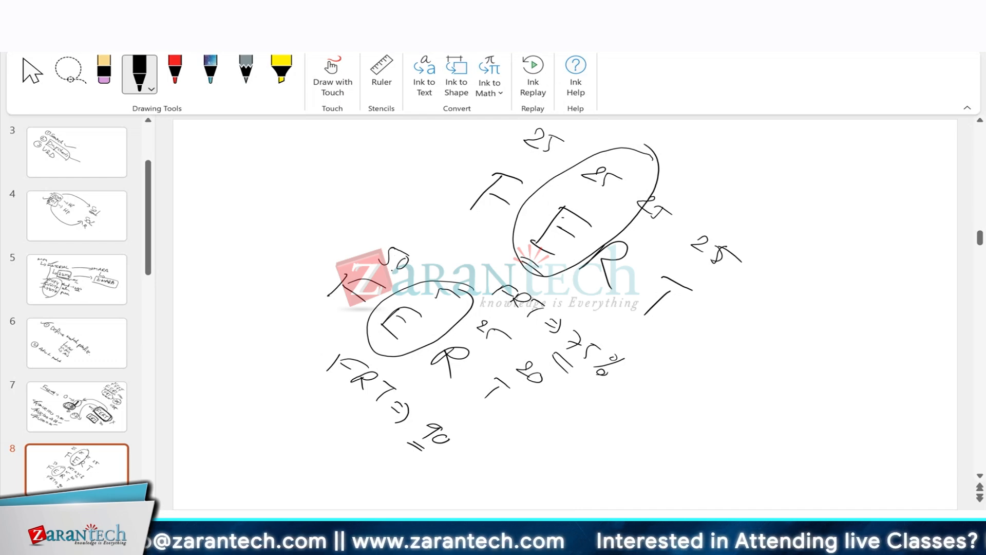
pyautogui.moveTo(281, 177)
pyautogui.mouseDown()
pyautogui.moveTo(273, 181)
pyautogui.moveTo(280, 186)
pyautogui.mouseUp()
pyautogui.moveTo(287, 187)
pyautogui.mouseDown()
pyautogui.moveTo(282, 198)
pyautogui.moveTo(300, 186)
pyautogui.mouseUp()
pyautogui.moveTo(252, 190)
pyautogui.mouseDown()
pyautogui.moveTo(284, 203)
pyautogui.moveTo(295, 193)
pyautogui.moveTo(291, 212)
pyautogui.mouseUp()
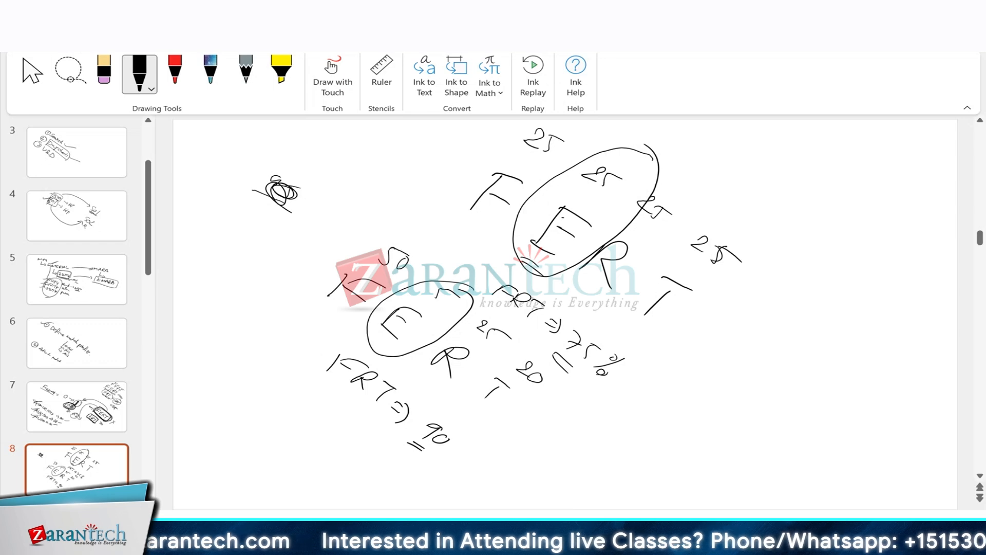
pyautogui.moveTo(471, 291)
pyautogui.mouseDown()
pyautogui.moveTo(436, 281)
pyautogui.moveTo(370, 345)
pyautogui.moveTo(473, 292)
pyautogui.moveTo(405, 348)
pyautogui.moveTo(371, 350)
pyautogui.mouseUp()
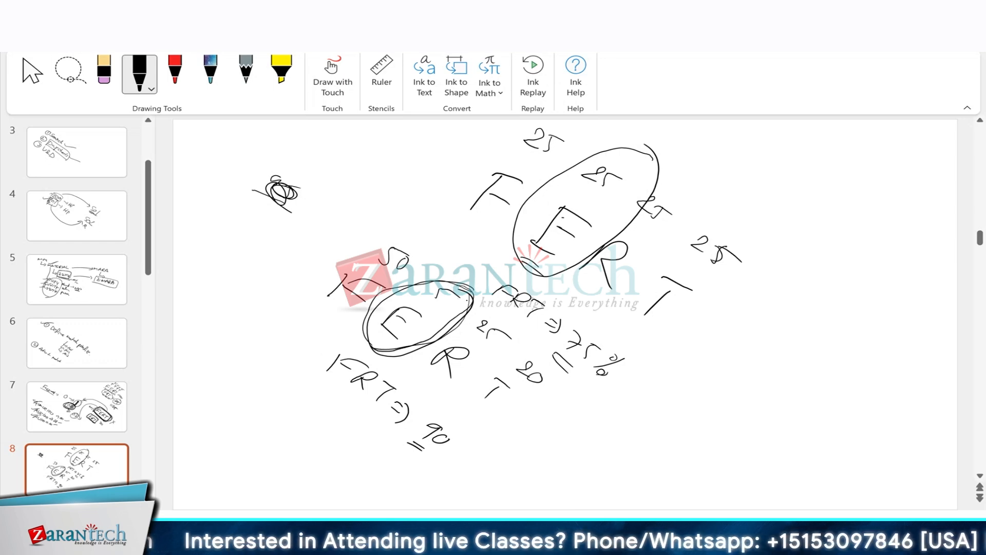
pyautogui.moveTo(464, 291); pyautogui.dragTo(371, 349)
# - Tick the weights 50, 25 and 20 in the second FERT, double-underline FRT, and circle the 90 result
pyautogui.moveTo(407, 237); pyautogui.dragTo(447, 241)
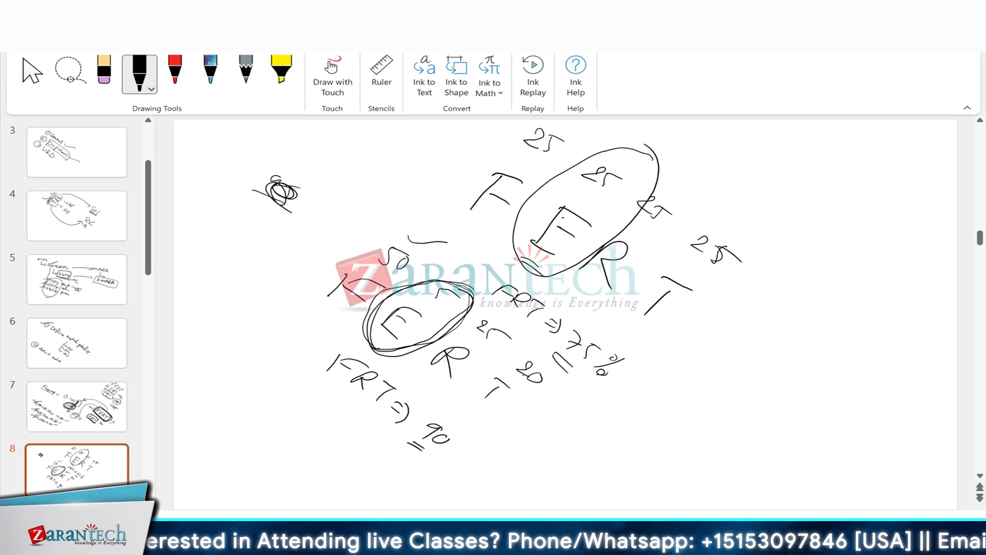
pyautogui.moveTo(502, 324); pyautogui.dragTo(537, 324)
pyautogui.click(560, 382)
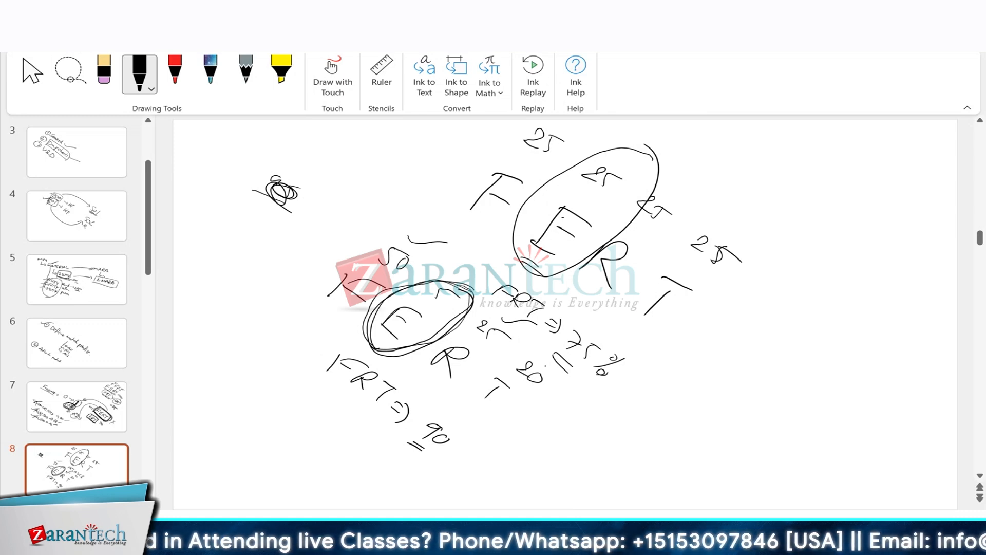
pyautogui.moveTo(546, 366); pyautogui.dragTo(578, 382)
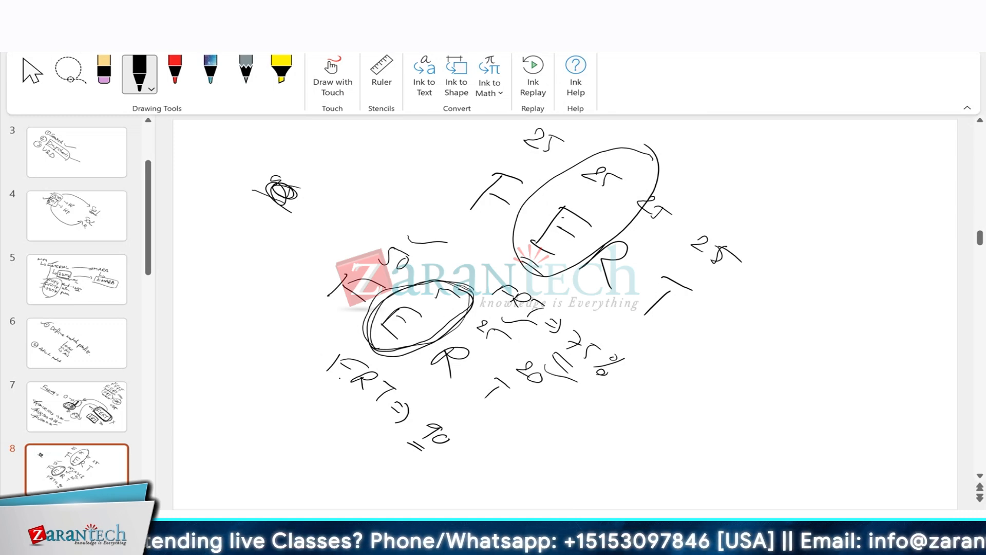
pyautogui.moveTo(322, 380); pyautogui.dragTo(375, 413)
pyautogui.moveTo(320, 388)
pyautogui.mouseDown()
pyautogui.moveTo(378, 427)
pyautogui.moveTo(462, 424)
pyautogui.moveTo(411, 452)
pyautogui.moveTo(465, 445)
pyautogui.mouseUp()
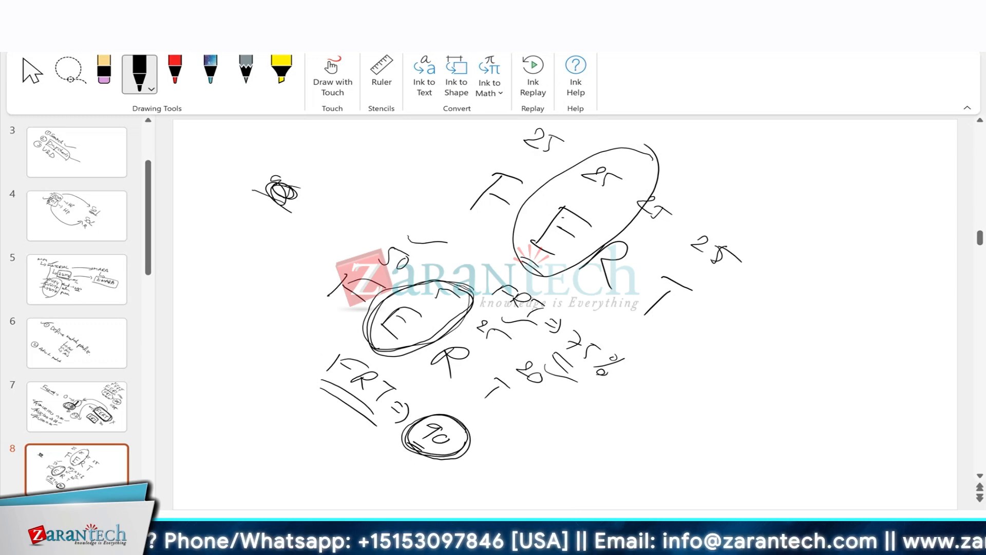
# - Switch to the SAP match profile's relevant fields and examine the weight cells for MTART and MATKL
pyautogui.click(572, 467)
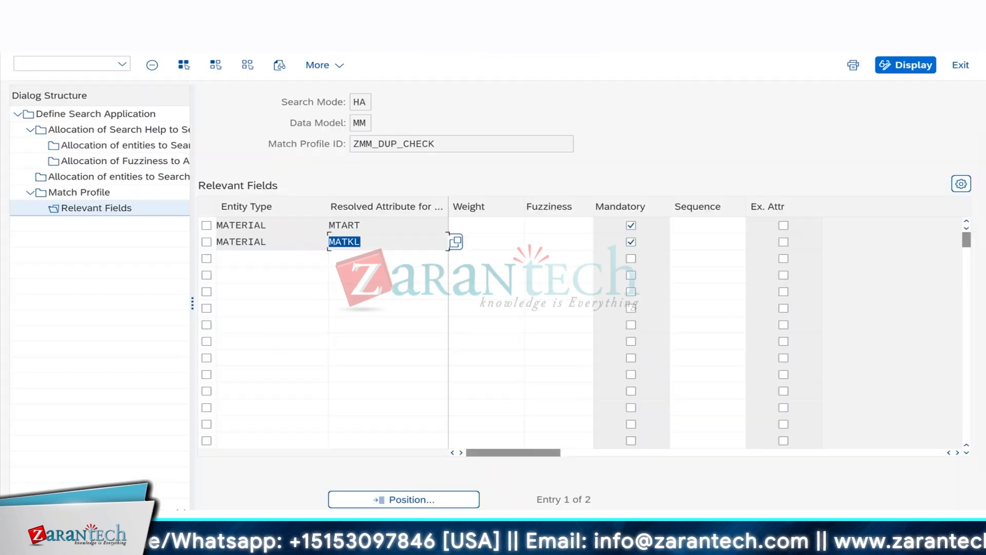
pyautogui.click(475, 231)
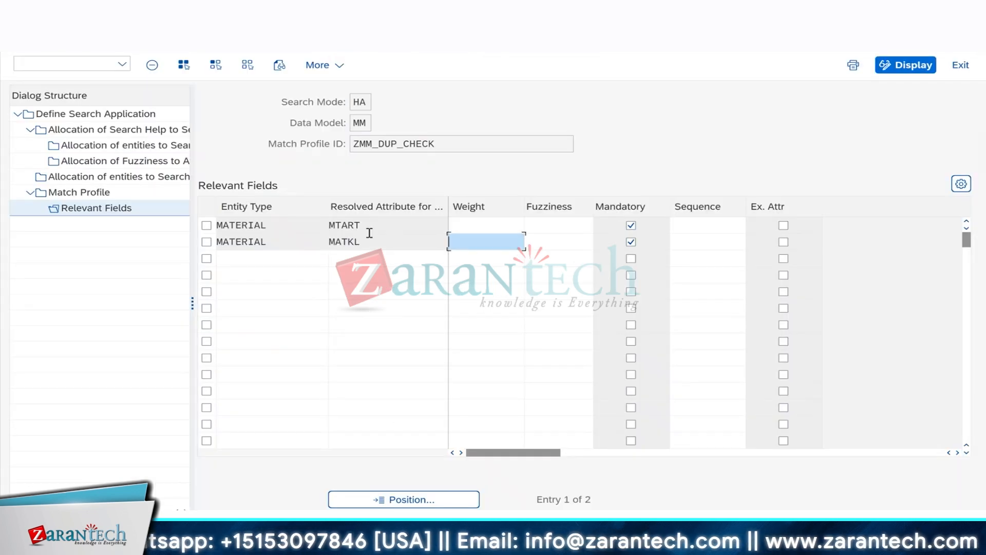
pyautogui.click(465, 244)
pyautogui.click(470, 226)
pyautogui.click(465, 242)
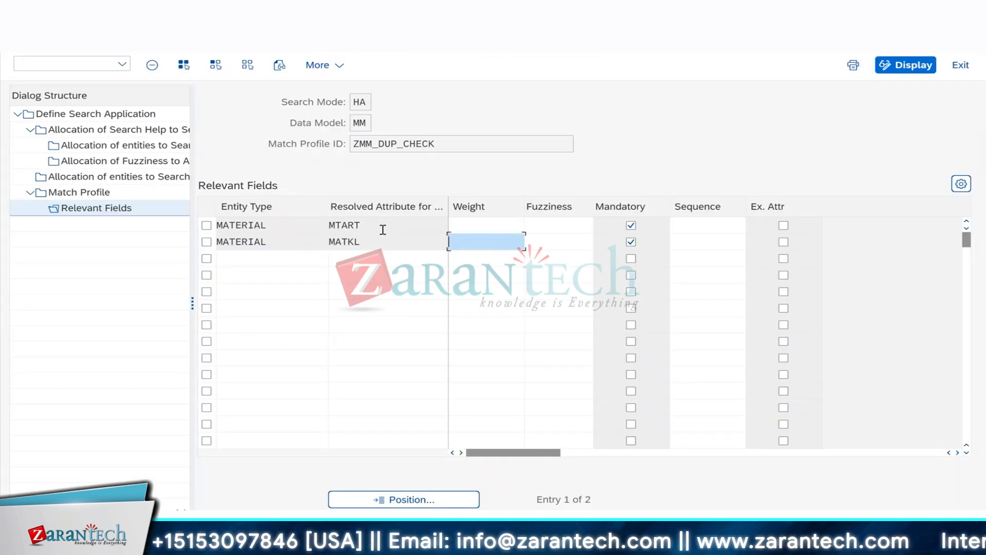
pyautogui.click(367, 229)
pyautogui.click(371, 247)
pyautogui.click(473, 225)
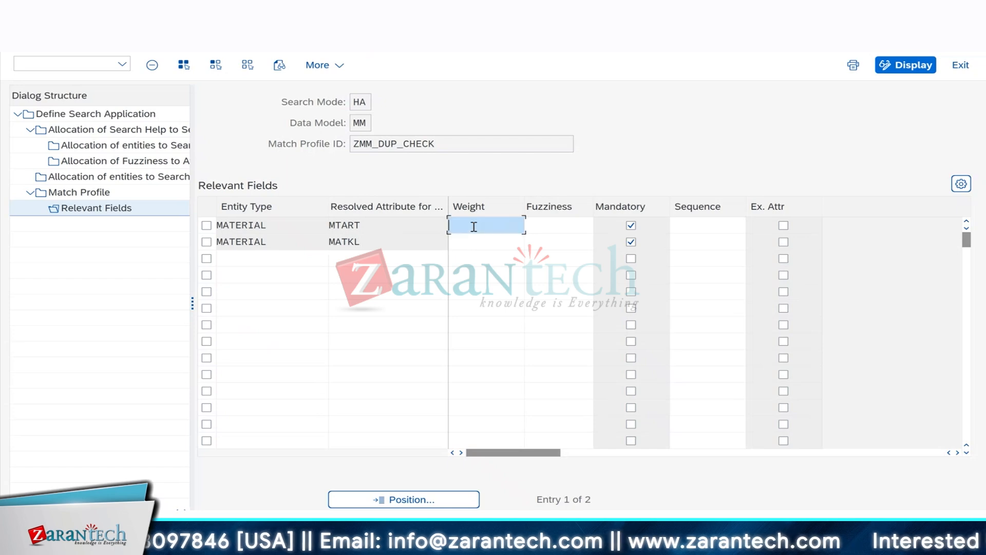
pyautogui.click(477, 246)
pyautogui.click(481, 222)
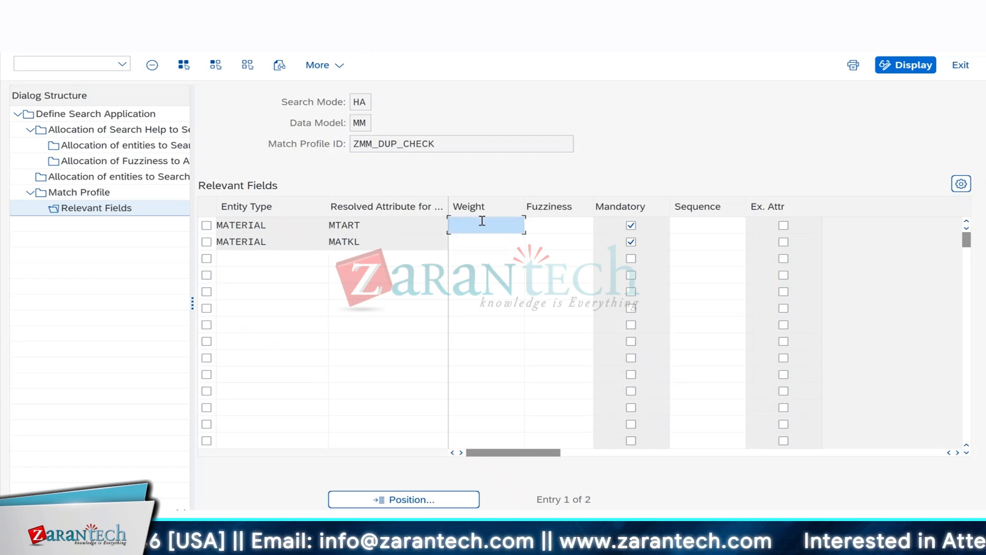
pyautogui.moveTo(358, 225); pyautogui.dragTo(314, 225)
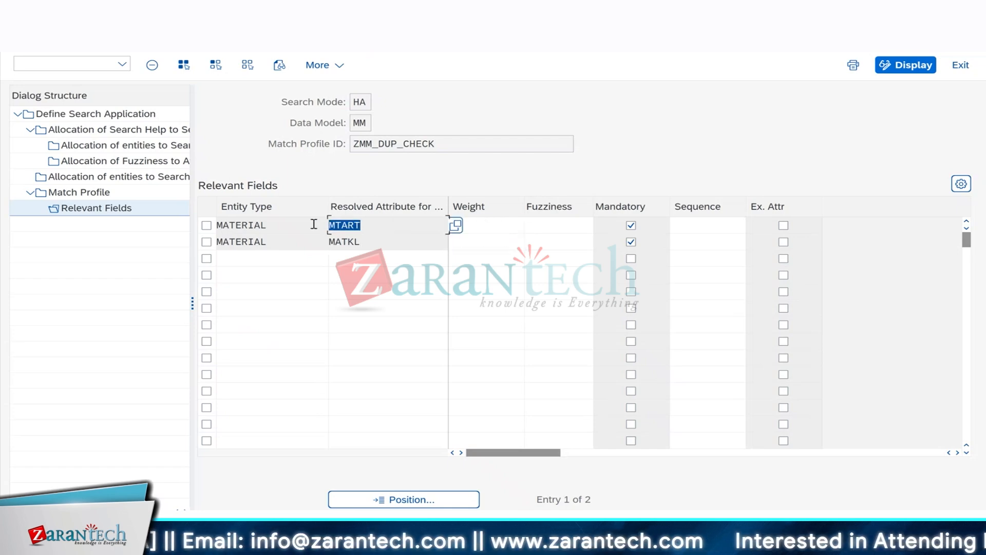
pyautogui.click(506, 223)
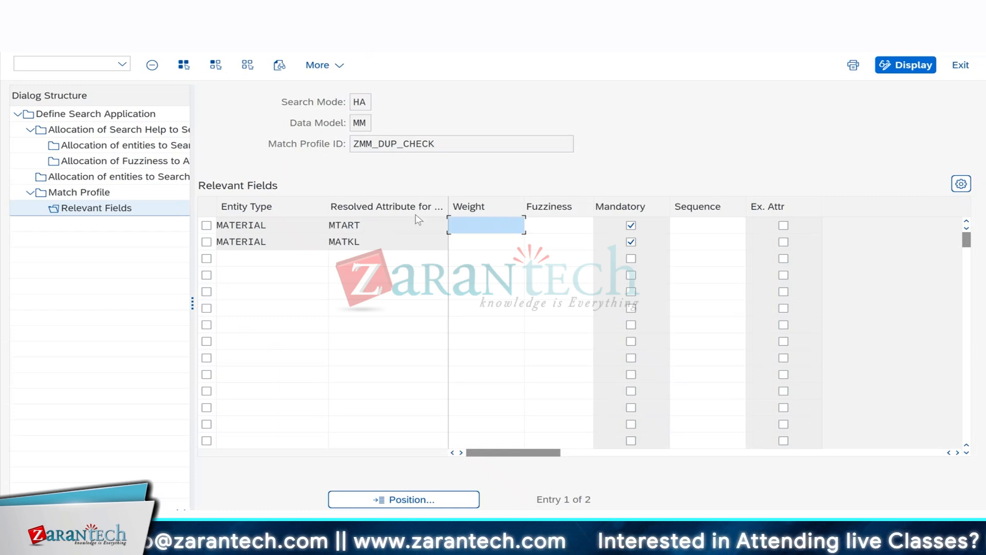
pyautogui.moveTo(359, 225); pyautogui.dragTo(329, 224)
pyautogui.doubleClick(336, 239)
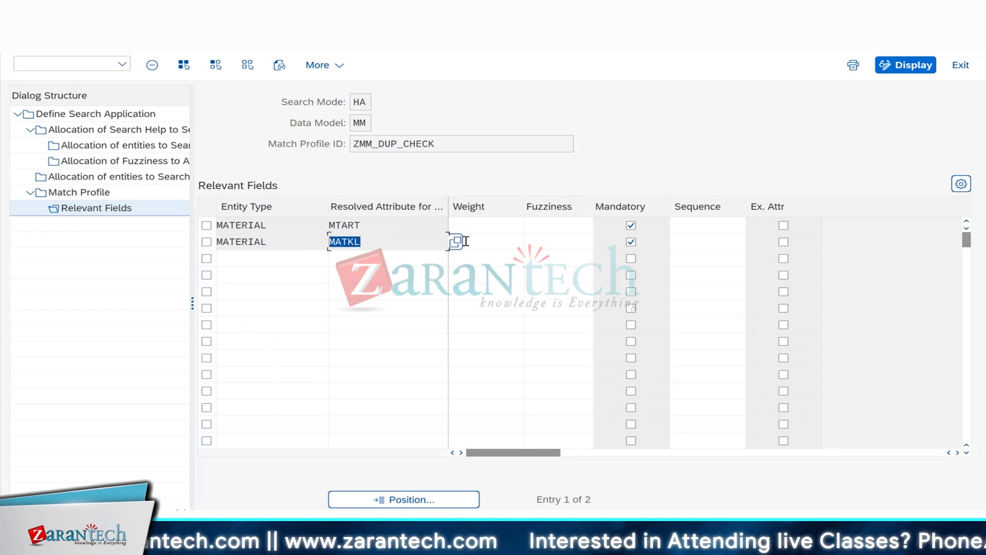
pyautogui.click(482, 242)
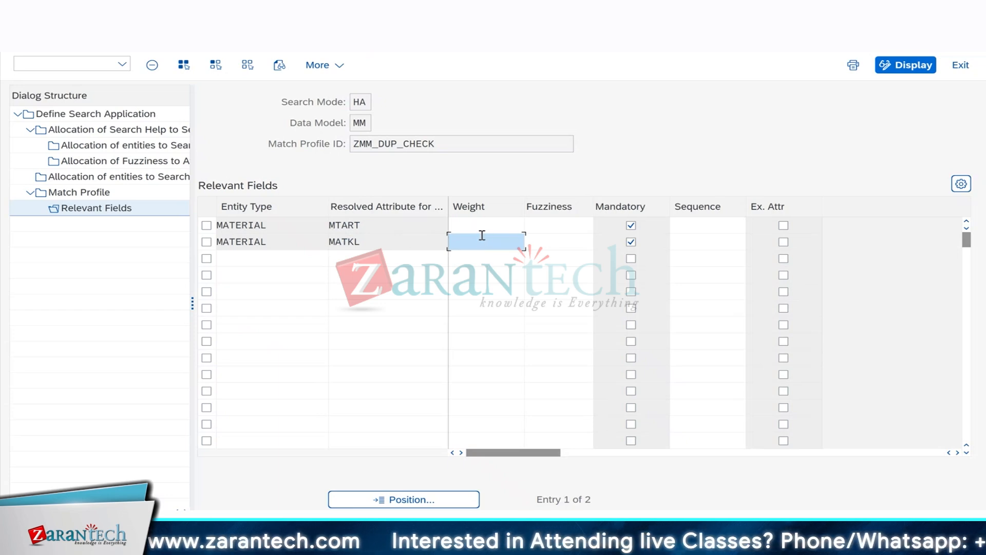
# - Switch back to the handwritten PowerPoint deck and handwrite MTRT => 90 and MATKL => 10 on blank slide 9
pyautogui.click(595, 543)
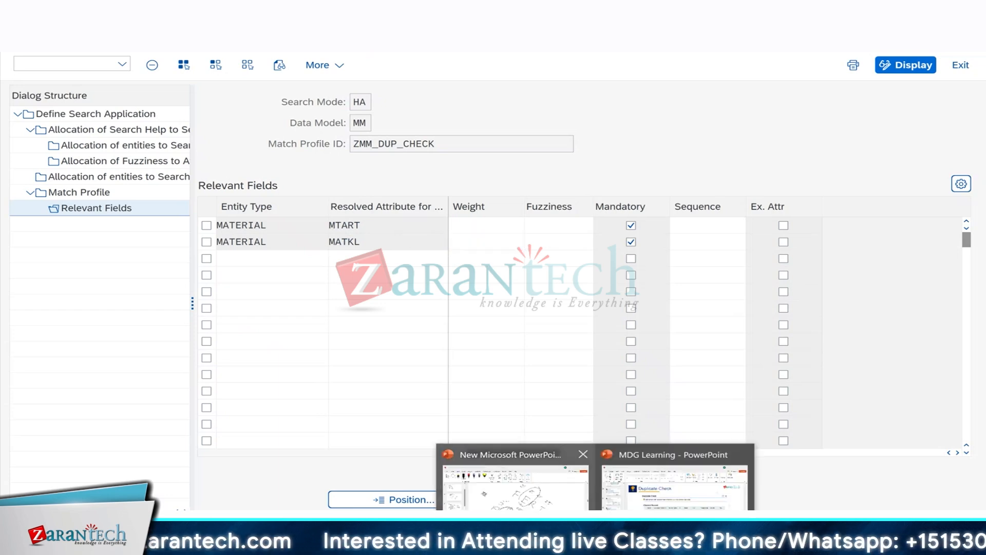
pyautogui.click(514, 488)
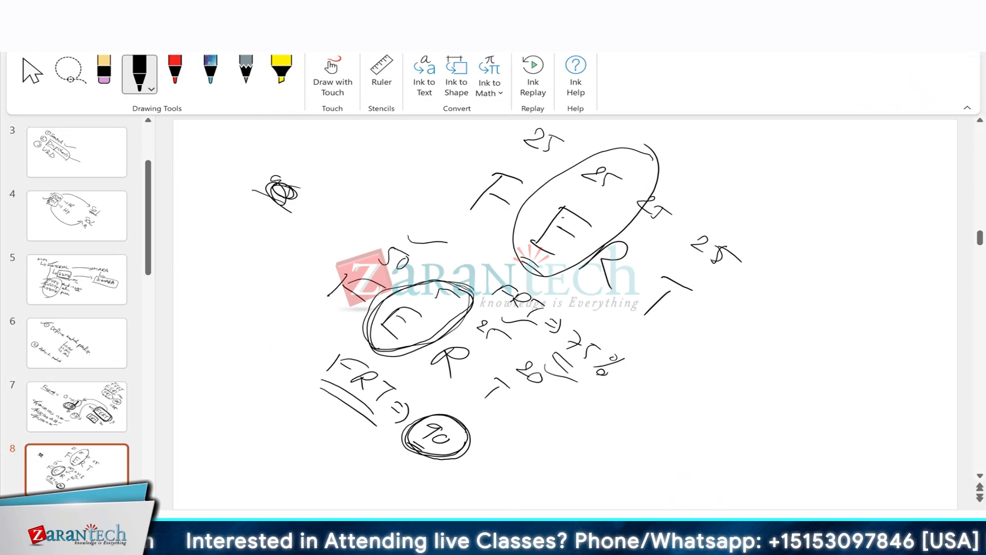
pyautogui.click(77, 514)
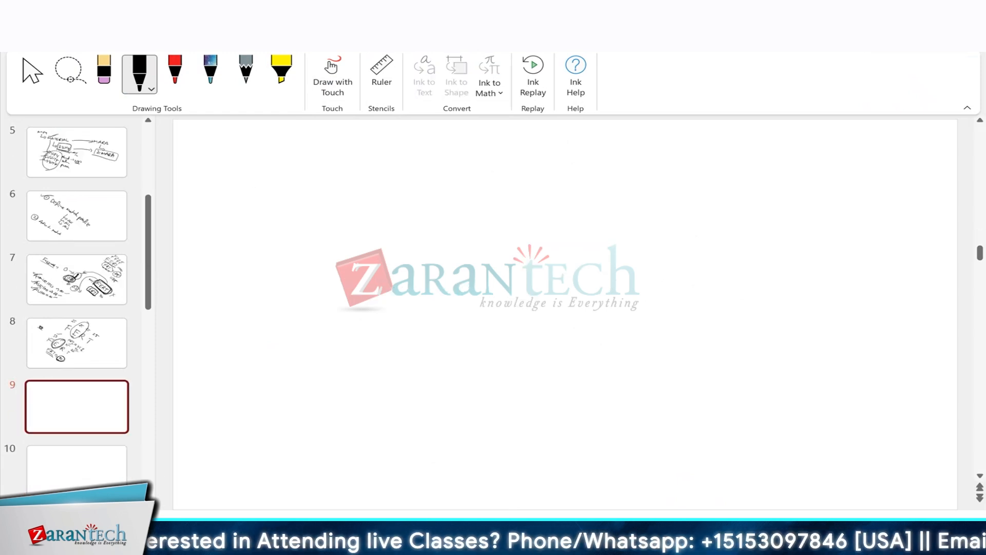
pyautogui.moveTo(479, 168)
pyautogui.mouseDown()
pyautogui.moveTo(543, 190)
pyautogui.moveTo(579, 228)
pyautogui.moveTo(596, 223)
pyautogui.mouseUp()
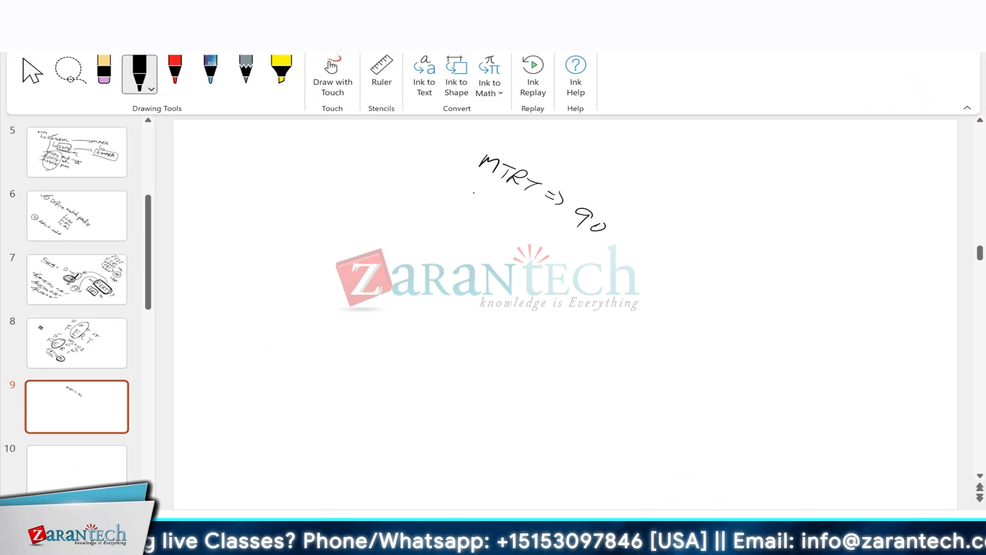
pyautogui.moveTo(472, 191); pyautogui.dragTo(512, 203)
pyautogui.moveTo(518, 221)
pyautogui.mouseDown()
pyautogui.moveTo(583, 257)
pyautogui.moveTo(609, 257)
pyautogui.mouseUp()
pyautogui.moveTo(616, 266); pyautogui.dragTo(602, 274)
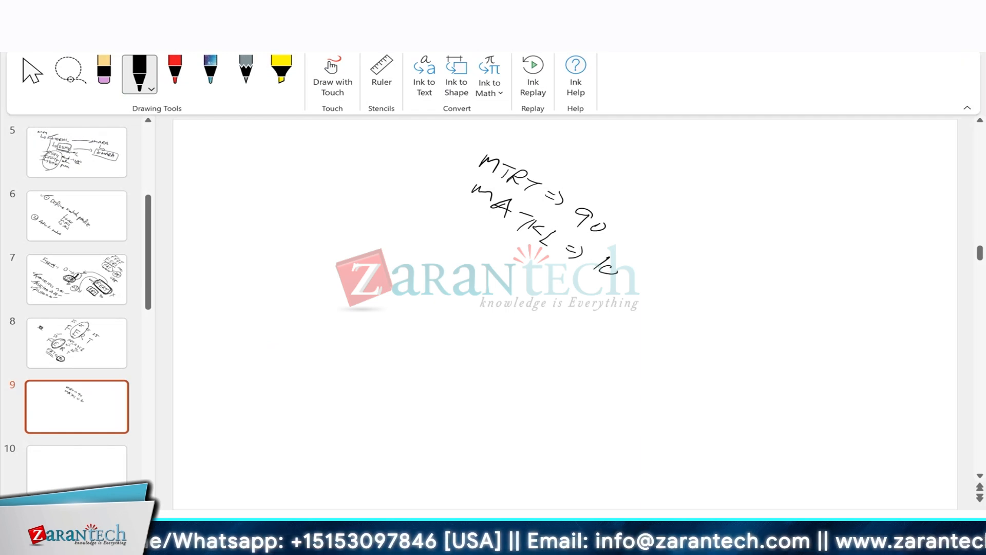
# - Handwrite a double-underlined 100 beside the field weights, and a number below it linked by a curved arrow to MTRT
pyautogui.moveTo(325, 179); pyautogui.dragTo(306, 191)
pyautogui.moveTo(324, 186)
pyautogui.mouseDown()
pyautogui.moveTo(345, 195)
pyautogui.moveTo(343, 225)
pyautogui.mouseUp()
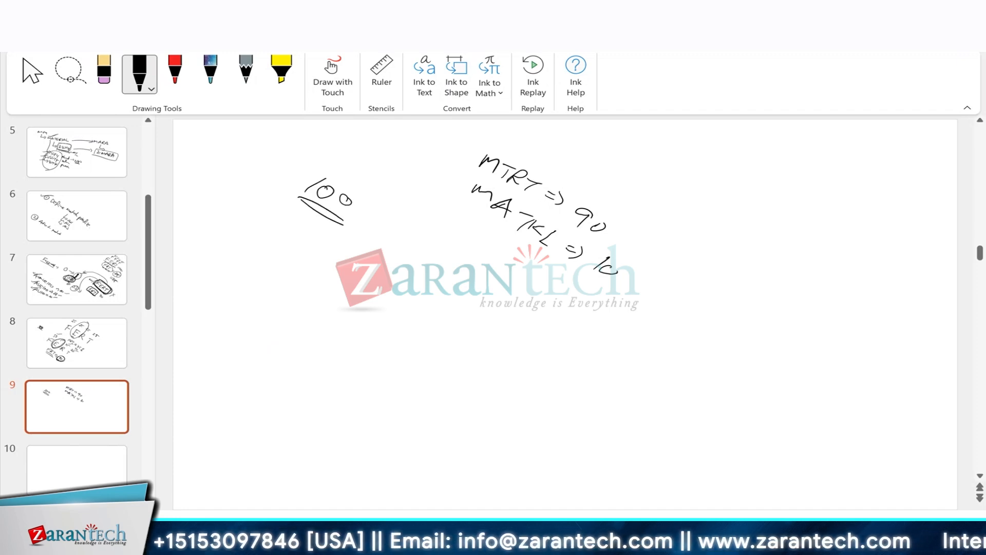
pyautogui.moveTo(404, 233); pyautogui.dragTo(421, 256)
pyautogui.moveTo(405, 231)
pyautogui.mouseDown()
pyautogui.moveTo(413, 252)
pyautogui.moveTo(431, 255)
pyautogui.moveTo(393, 208)
pyautogui.moveTo(479, 158)
pyautogui.moveTo(481, 172)
pyautogui.mouseUp()
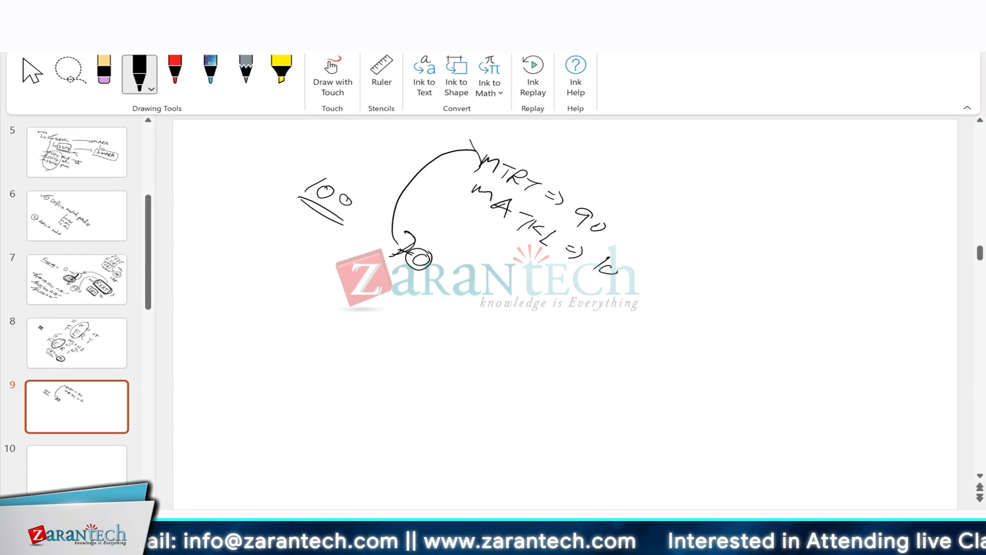
# - Handwrite a second number with a curved arrow to MATKL's weight, and a 10 beneath it with a trailing line
pyautogui.moveTo(376, 278)
pyautogui.mouseDown()
pyautogui.moveTo(360, 293)
pyautogui.moveTo(381, 296)
pyautogui.mouseUp()
pyautogui.moveTo(396, 292)
pyautogui.mouseDown()
pyautogui.moveTo(347, 292)
pyautogui.moveTo(370, 311)
pyautogui.moveTo(398, 303)
pyautogui.moveTo(383, 309)
pyautogui.moveTo(495, 365)
pyautogui.mouseUp()
pyautogui.moveTo(626, 307); pyautogui.dragTo(646, 286)
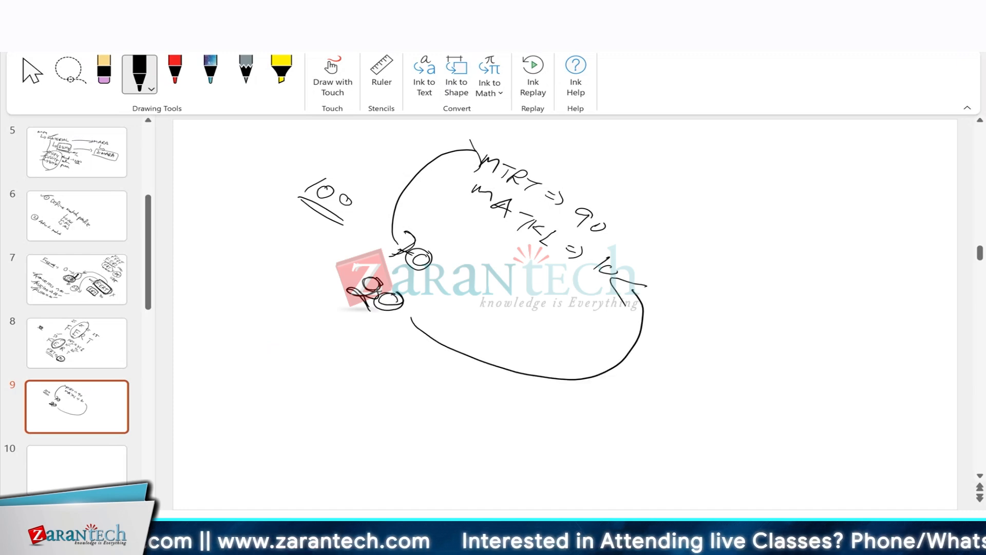
pyautogui.moveTo(344, 326)
pyautogui.mouseDown()
pyautogui.moveTo(323, 342)
pyautogui.moveTo(364, 343)
pyautogui.moveTo(540, 427)
pyautogui.mouseUp()
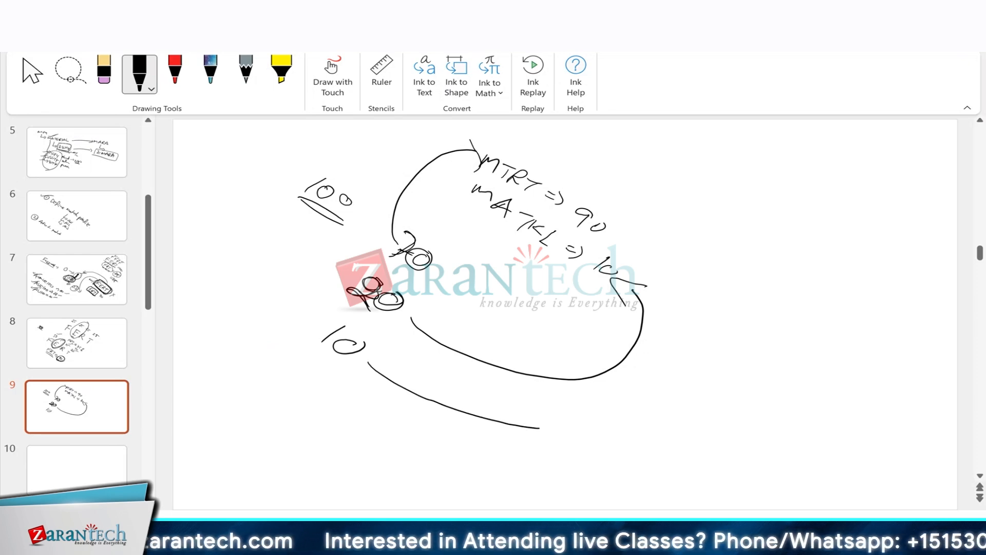
# - Circle the MTRT and MATKL weight lines together, and underline and circle MTRT
pyautogui.moveTo(611, 209)
pyautogui.mouseDown()
pyautogui.moveTo(606, 190)
pyautogui.moveTo(589, 258)
pyautogui.mouseUp()
pyautogui.moveTo(611, 192); pyautogui.dragTo(611, 255)
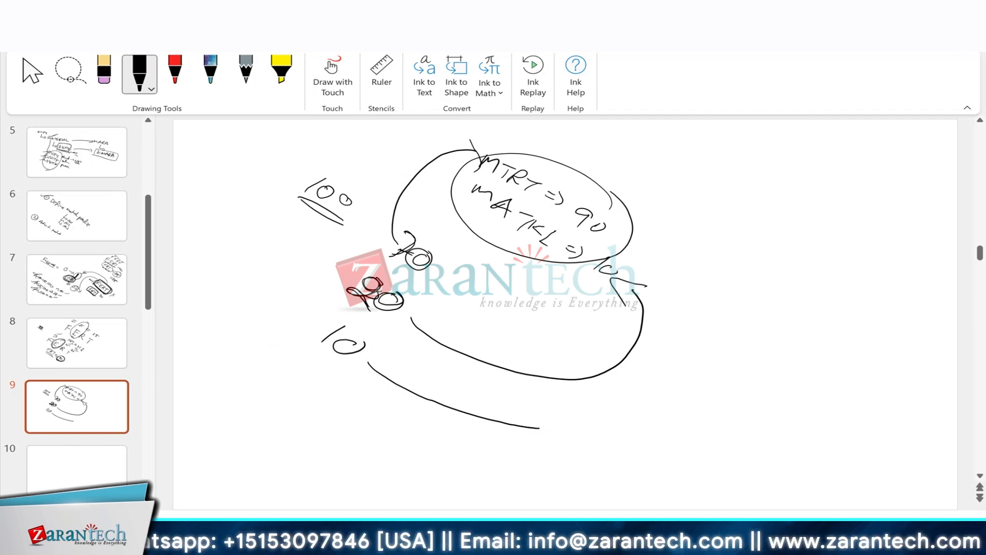
pyautogui.moveTo(481, 172); pyautogui.dragTo(530, 199)
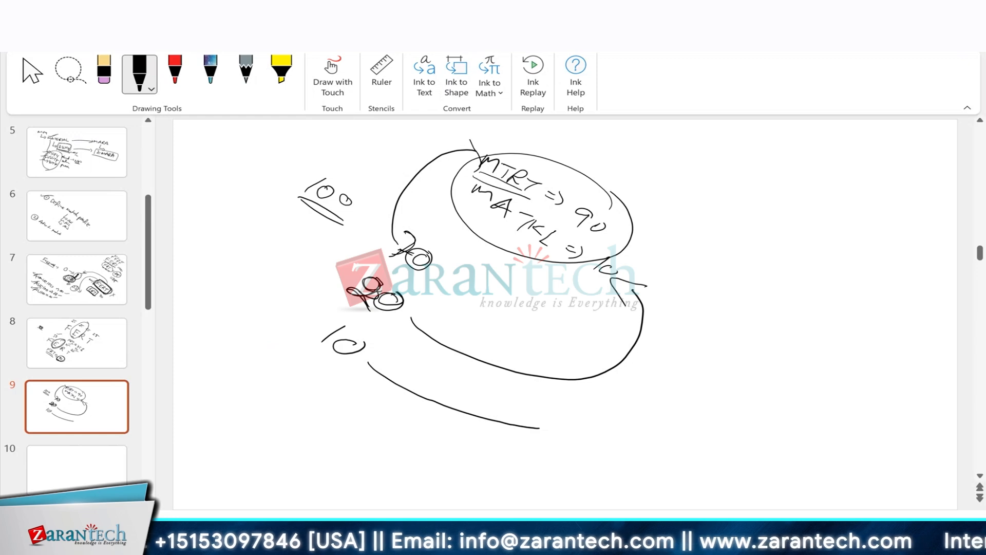
pyautogui.moveTo(486, 150)
pyautogui.mouseDown()
pyautogui.moveTo(470, 179)
pyautogui.moveTo(502, 152)
pyautogui.moveTo(514, 190)
pyautogui.mouseUp()
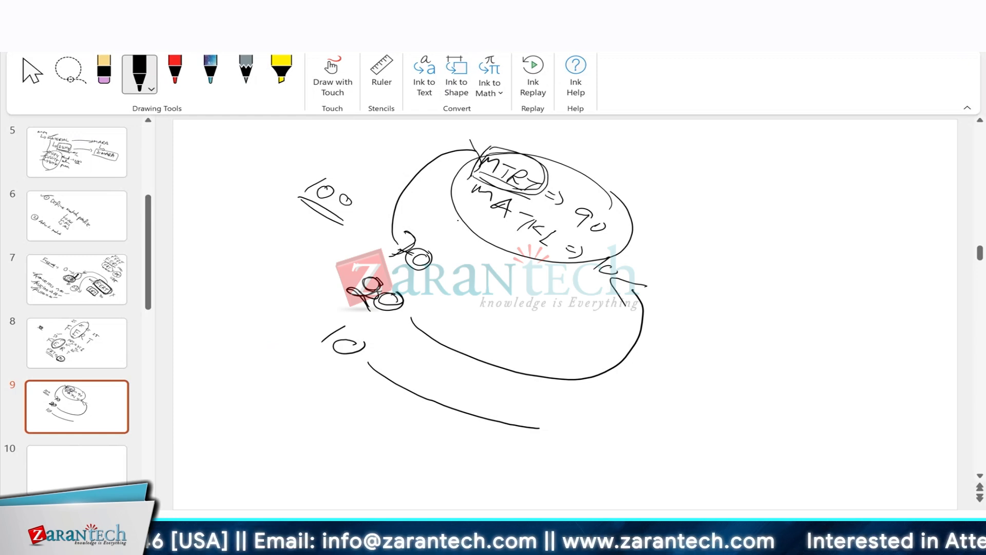
# - Circle the number linked to MTRT and retrace the digits of both upper numbers
pyautogui.moveTo(441, 246)
pyautogui.mouseDown()
pyautogui.moveTo(383, 243)
pyautogui.moveTo(447, 264)
pyautogui.moveTo(393, 282)
pyautogui.mouseUp()
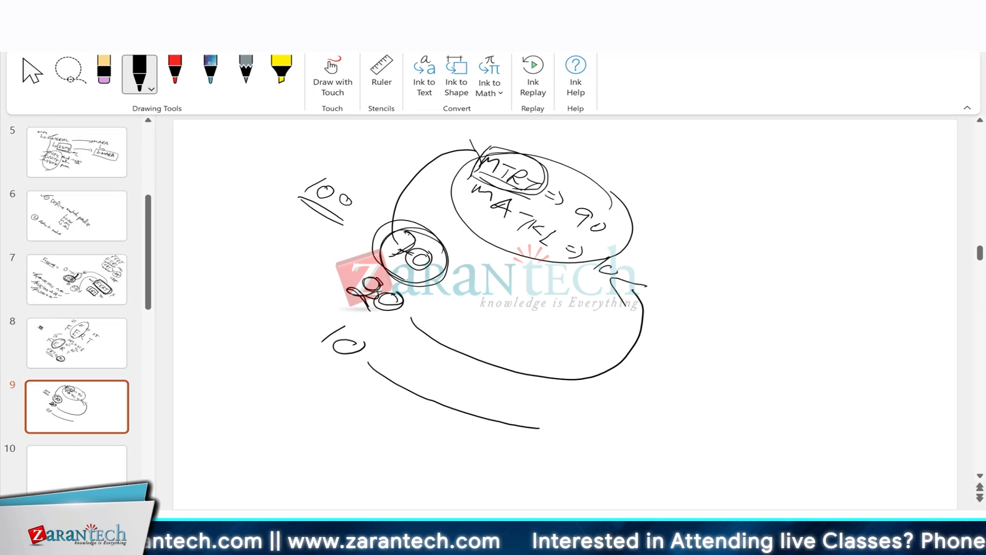
pyautogui.moveTo(402, 229); pyautogui.dragTo(412, 252)
pyautogui.moveTo(423, 251); pyautogui.dragTo(429, 253)
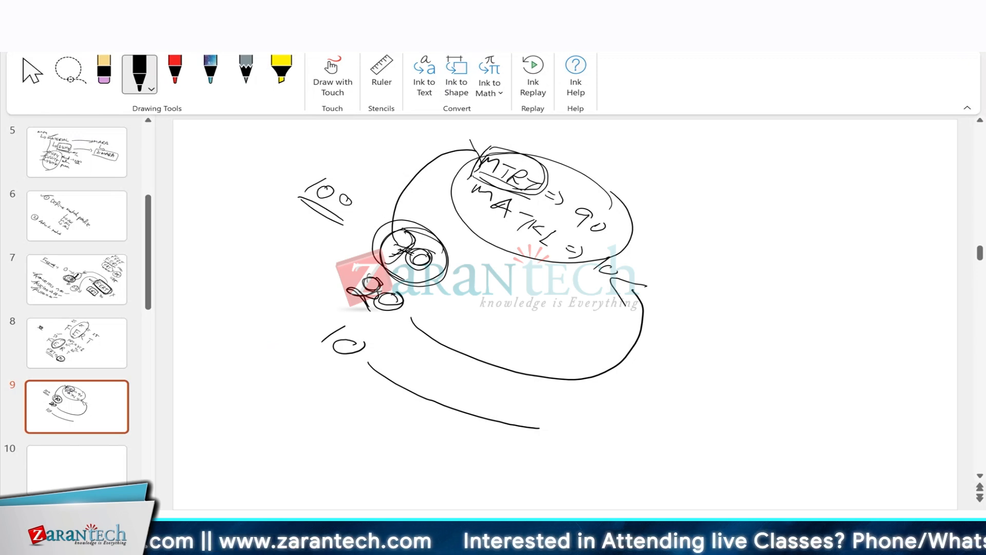
pyautogui.moveTo(354, 289); pyautogui.dragTo(396, 295)
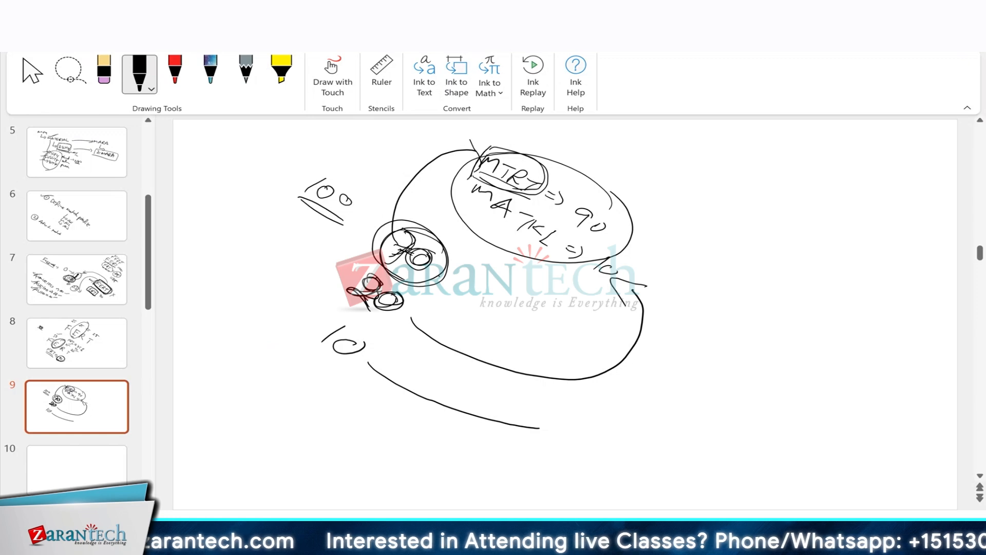
# - Handwrite an arrow and a result beside the number linked to MTRT, and => 40 beside the second number
pyautogui.moveTo(444, 278); pyautogui.dragTo(456, 276)
pyautogui.moveTo(442, 283)
pyautogui.mouseDown()
pyautogui.moveTo(475, 296)
pyautogui.moveTo(478, 308)
pyautogui.mouseUp()
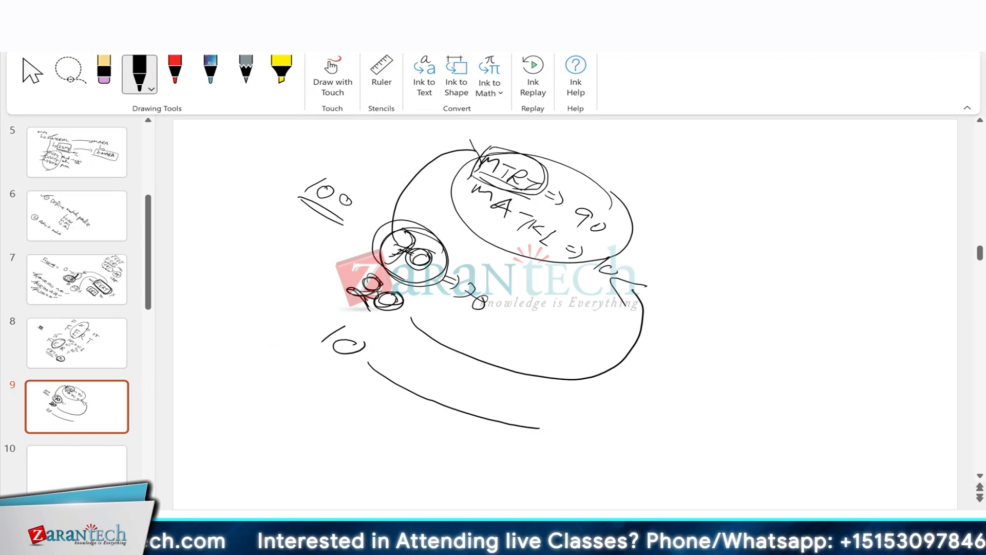
pyautogui.moveTo(406, 311); pyautogui.dragTo(425, 316)
pyautogui.moveTo(405, 318)
pyautogui.mouseDown()
pyautogui.moveTo(424, 323)
pyautogui.moveTo(415, 332)
pyautogui.moveTo(460, 344)
pyautogui.mouseUp()
# - Handwrite => 100 beside the lowest number 10, double-underline the 10, and circle the 100
pyautogui.moveTo(368, 361); pyautogui.dragTo(396, 381)
pyautogui.moveTo(396, 362); pyautogui.dragTo(383, 390)
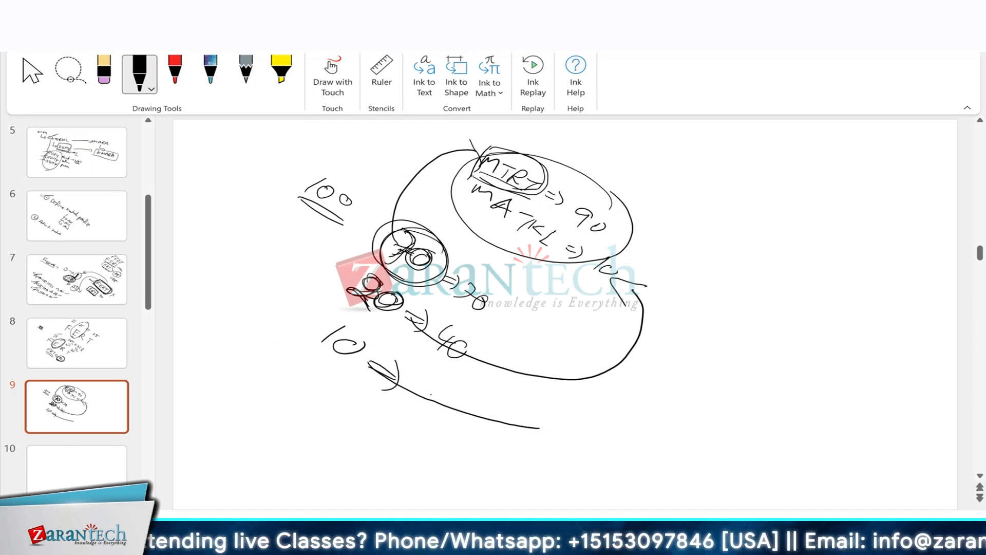
pyautogui.moveTo(425, 387); pyautogui.dragTo(402, 406)
pyautogui.moveTo(426, 400); pyautogui.dragTo(440, 408)
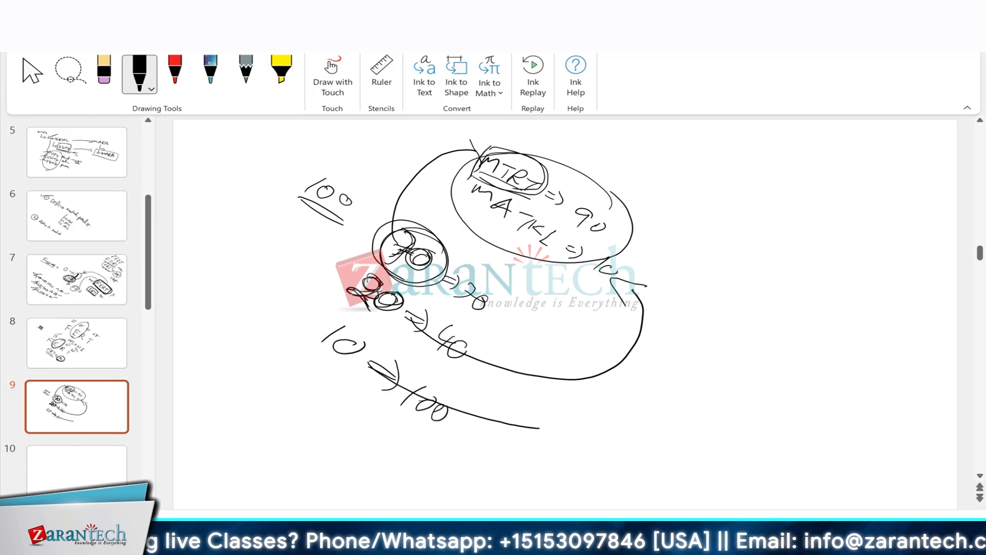
pyautogui.moveTo(300, 348); pyautogui.dragTo(332, 378)
pyautogui.moveTo(452, 383)
pyautogui.mouseDown()
pyautogui.moveTo(439, 441)
pyautogui.moveTo(465, 398)
pyautogui.mouseUp()
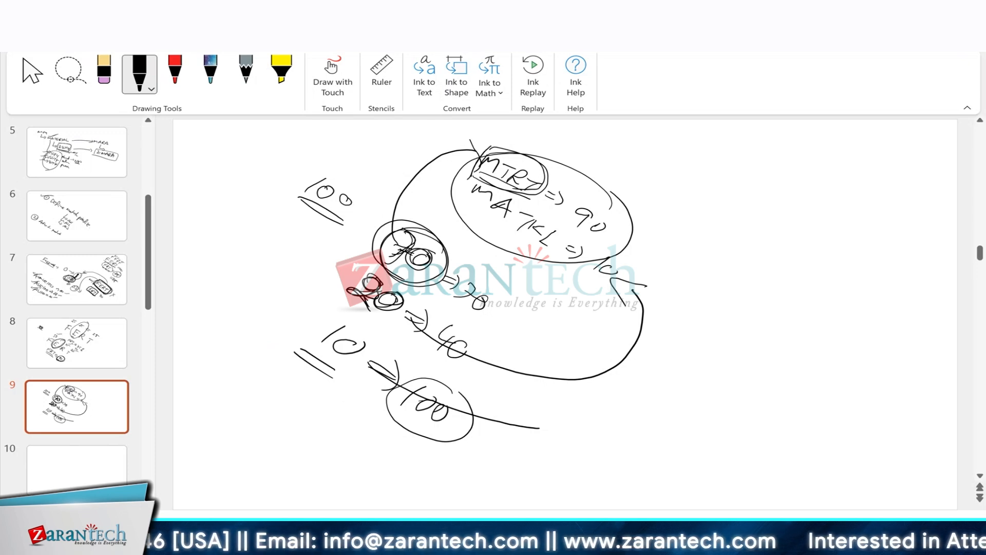
# - Handwrite the headings Low and High in the slide's empty area beside the weight example, and double-underline each
pyautogui.moveTo(771, 157)
pyautogui.mouseDown()
pyautogui.moveTo(781, 177)
pyautogui.moveTo(808, 181)
pyautogui.mouseUp()
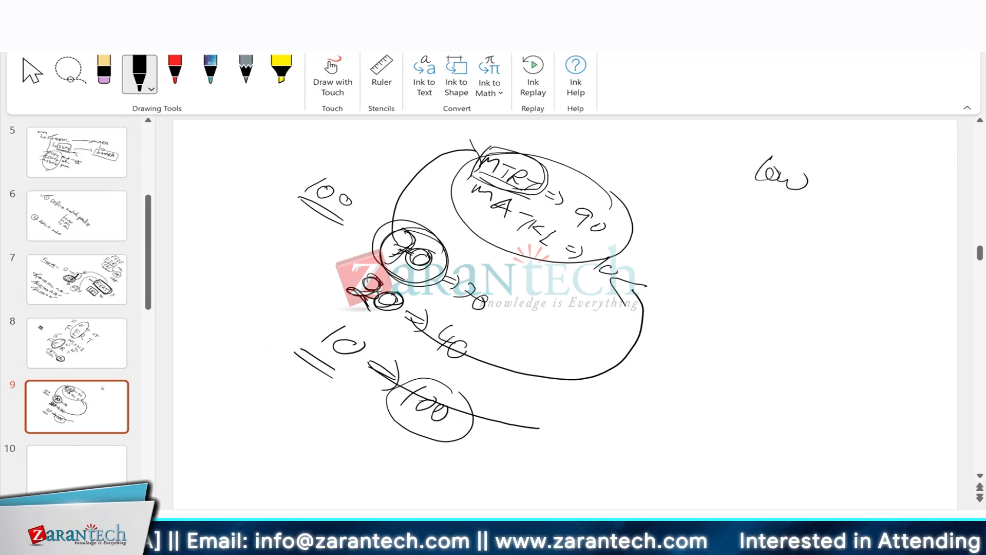
pyautogui.moveTo(891, 215)
pyautogui.mouseDown()
pyautogui.moveTo(889, 265)
pyautogui.moveTo(920, 267)
pyautogui.mouseUp()
pyautogui.moveTo(735, 183)
pyautogui.mouseDown()
pyautogui.moveTo(804, 206)
pyautogui.moveTo(800, 217)
pyautogui.mouseUp()
pyautogui.moveTo(845, 248)
pyautogui.mouseDown()
pyautogui.moveTo(889, 270)
pyautogui.moveTo(876, 276)
pyautogui.mouseUp()
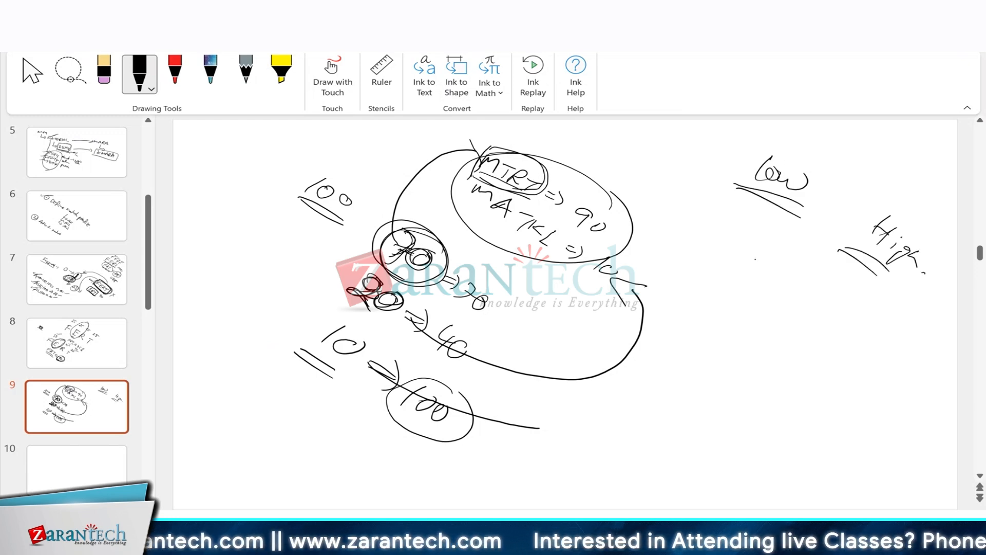
# - Handwrite > 60 beneath Low and < 90 beneath High, and circle the > 60 condition
pyautogui.moveTo(730, 218)
pyautogui.mouseDown()
pyautogui.moveTo(700, 240)
pyautogui.moveTo(751, 257)
pyautogui.mouseUp()
pyautogui.moveTo(776, 258)
pyautogui.mouseDown()
pyautogui.moveTo(768, 263)
pyautogui.moveTo(780, 263)
pyautogui.mouseUp()
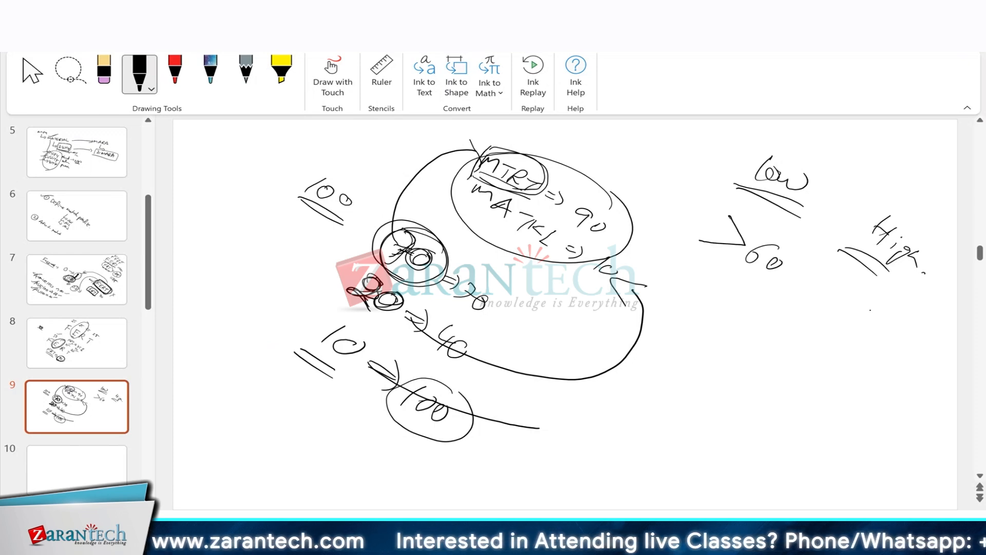
pyautogui.moveTo(849, 322)
pyautogui.mouseDown()
pyautogui.moveTo(887, 318)
pyautogui.moveTo(860, 339)
pyautogui.mouseUp()
pyautogui.moveTo(899, 332)
pyautogui.mouseDown()
pyautogui.moveTo(885, 332)
pyautogui.moveTo(880, 359)
pyautogui.mouseUp()
pyautogui.moveTo(905, 352)
pyautogui.mouseDown()
pyautogui.moveTo(894, 354)
pyautogui.moveTo(905, 349)
pyautogui.mouseUp()
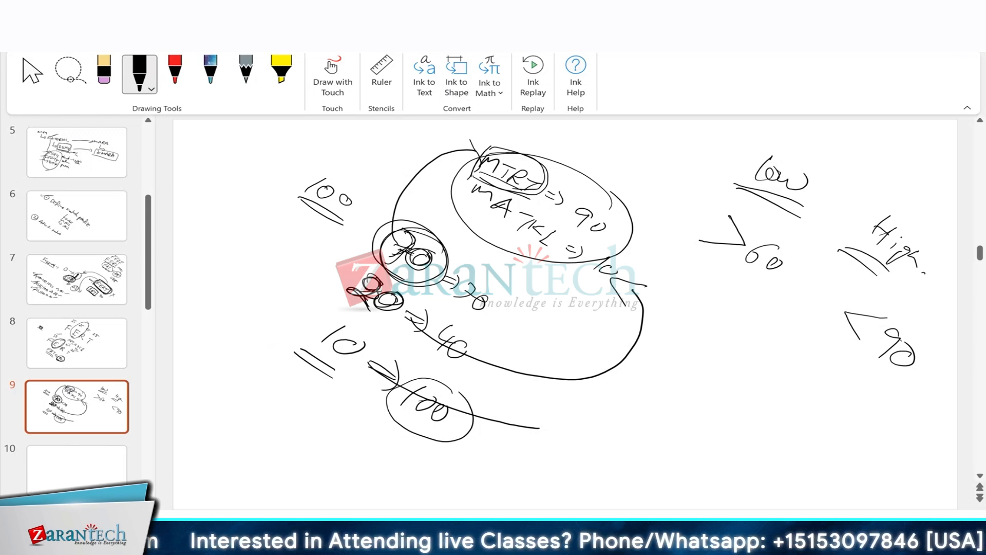
pyautogui.moveTo(794, 252)
pyautogui.mouseDown()
pyautogui.moveTo(681, 229)
pyautogui.moveTo(805, 269)
pyautogui.moveTo(676, 246)
pyautogui.moveTo(782, 283)
pyautogui.mouseUp()
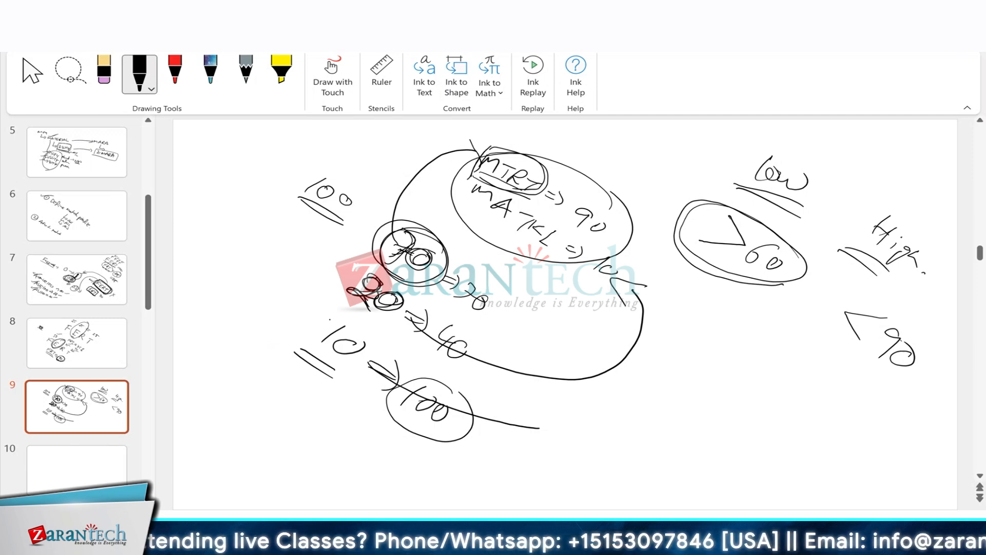
# - Switch to the red pen and draw boxes around the lowest number 10 and the number linked to MTRT
pyautogui.click(175, 72)
pyautogui.moveTo(309, 300); pyautogui.dragTo(279, 349)
pyautogui.moveTo(410, 207); pyautogui.dragTo(351, 273)
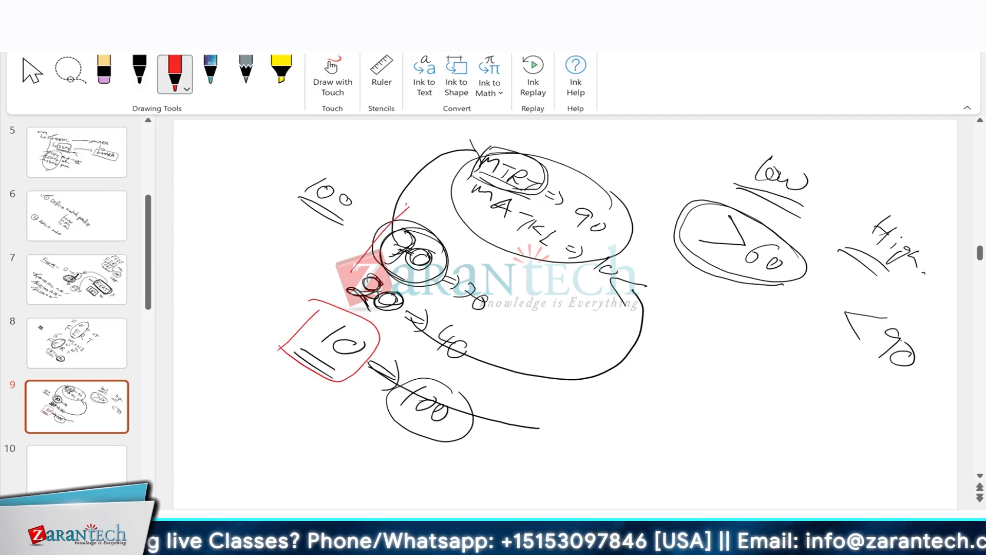
pyautogui.moveTo(407, 203)
pyautogui.mouseDown()
pyautogui.moveTo(386, 297)
pyautogui.moveTo(351, 268)
pyautogui.mouseUp()
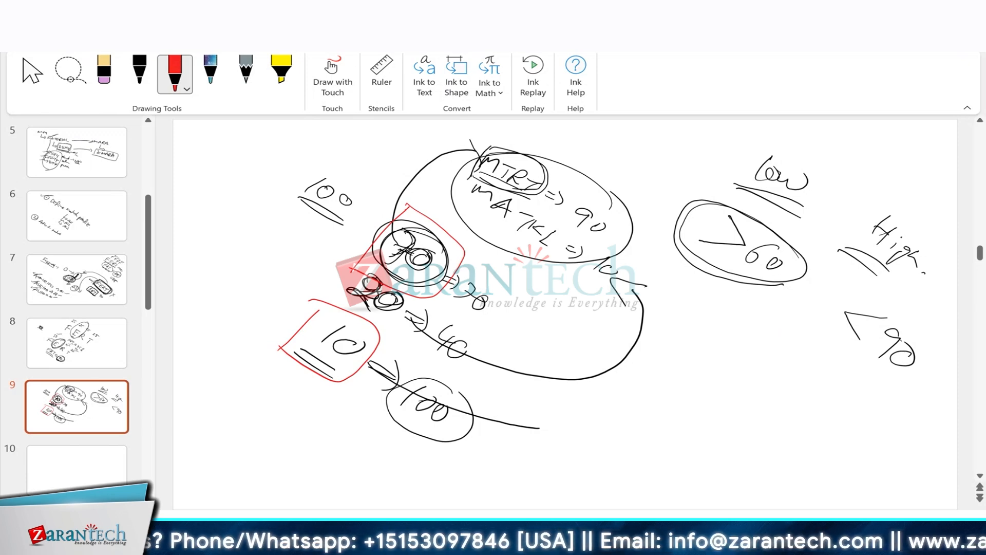
# - Handwrite a red 70 beneath the > 60 condition and a red 10 beneath the < 90 condition, each with a slanted overline
pyautogui.moveTo(763, 312); pyautogui.dragTo(809, 349)
pyautogui.moveTo(749, 339); pyautogui.dragTo(765, 347)
pyautogui.moveTo(908, 396); pyautogui.dragTo(938, 430)
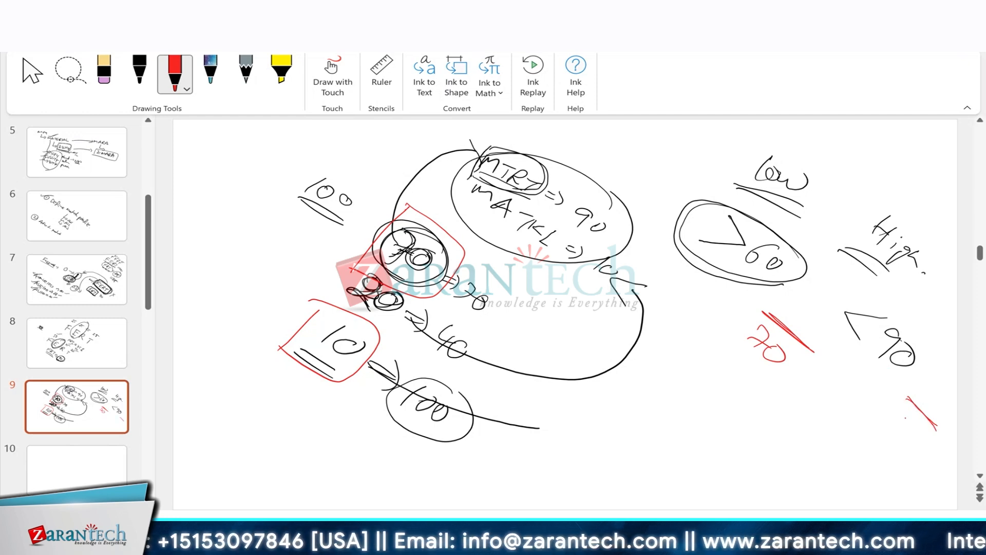
pyautogui.moveTo(914, 415)
pyautogui.mouseDown()
pyautogui.moveTo(900, 426)
pyautogui.moveTo(916, 423)
pyautogui.mouseUp()
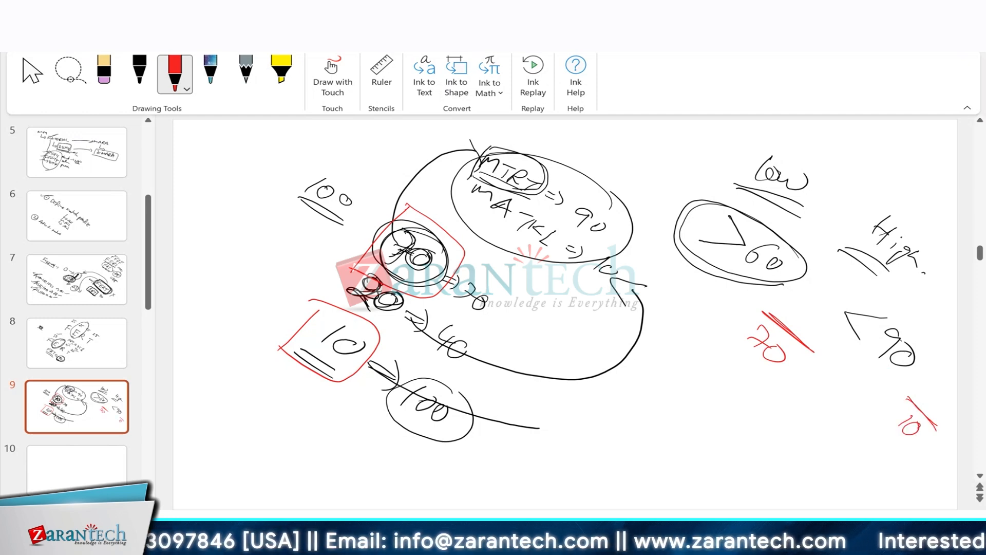
# - Underline the result 40 in red, and handwrite a red 40 with a double overline beside the circled > 60 condition
pyautogui.moveTo(425, 352); pyautogui.dragTo(454, 373)
pyautogui.moveTo(649, 225); pyautogui.dragTo(664, 241)
pyautogui.moveTo(658, 226); pyautogui.dragTo(660, 251)
pyautogui.moveTo(668, 249); pyautogui.dragTo(669, 250)
pyautogui.moveTo(641, 195); pyautogui.dragTo(687, 228)
pyautogui.moveTo(635, 194); pyautogui.dragTo(688, 237)
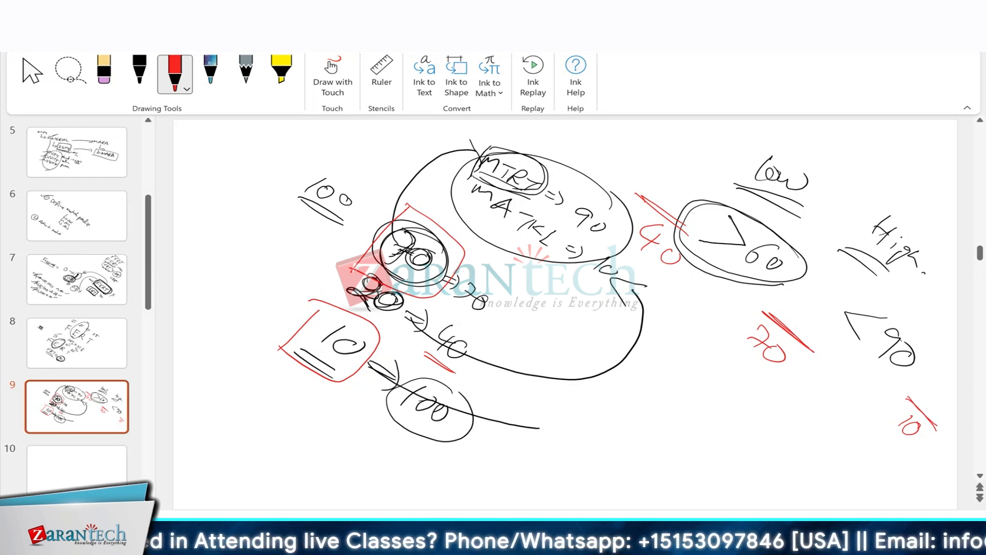
# - Draw red lines linking the > 60 circle to High and the 70 to the 10, and circle the red 40
pyautogui.moveTo(782, 228); pyautogui.dragTo(839, 249)
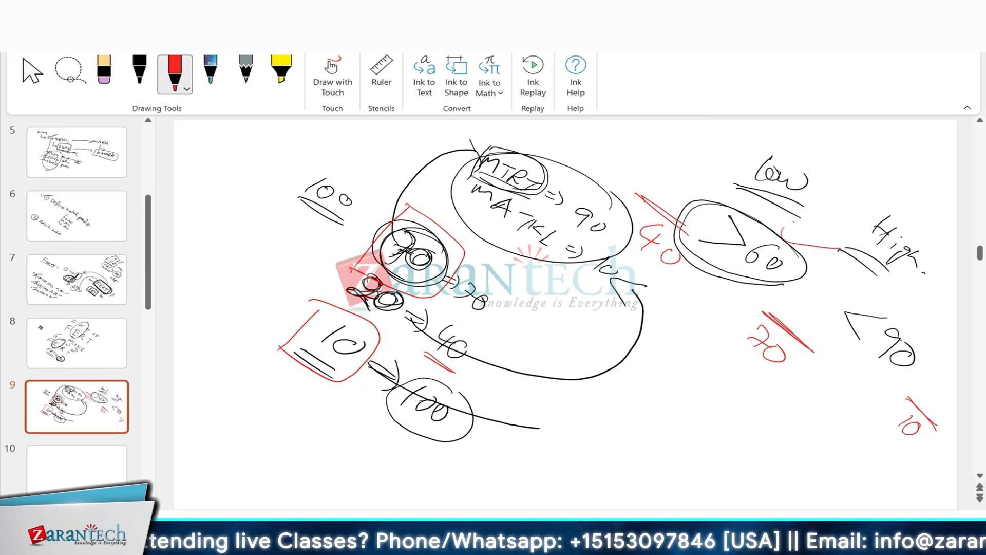
pyautogui.moveTo(780, 228); pyautogui.dragTo(862, 258)
pyautogui.moveTo(754, 306); pyautogui.dragTo(905, 408)
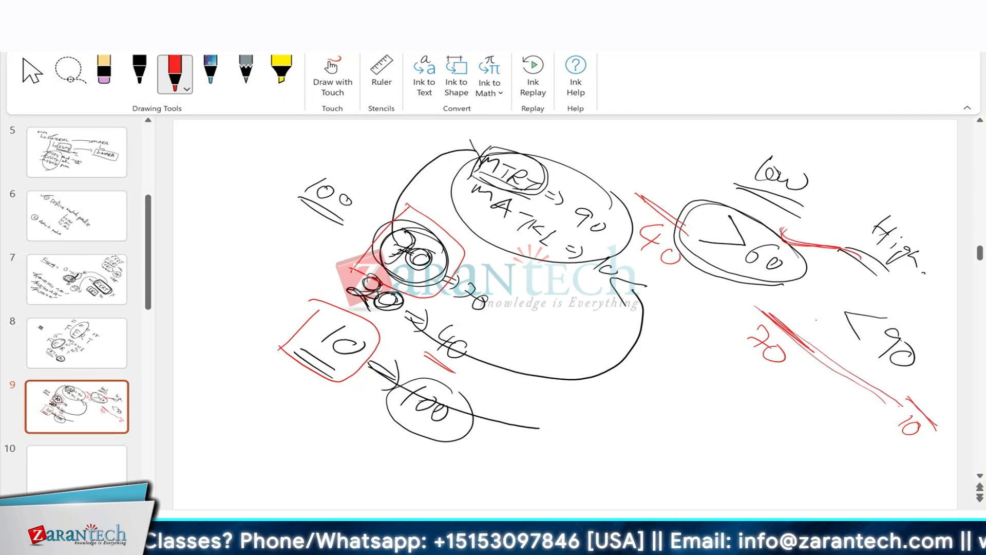
pyautogui.moveTo(684, 230)
pyautogui.mouseDown()
pyautogui.moveTo(615, 174)
pyautogui.moveTo(695, 237)
pyautogui.moveTo(642, 215)
pyautogui.moveTo(709, 257)
pyautogui.moveTo(683, 221)
pyautogui.mouseUp()
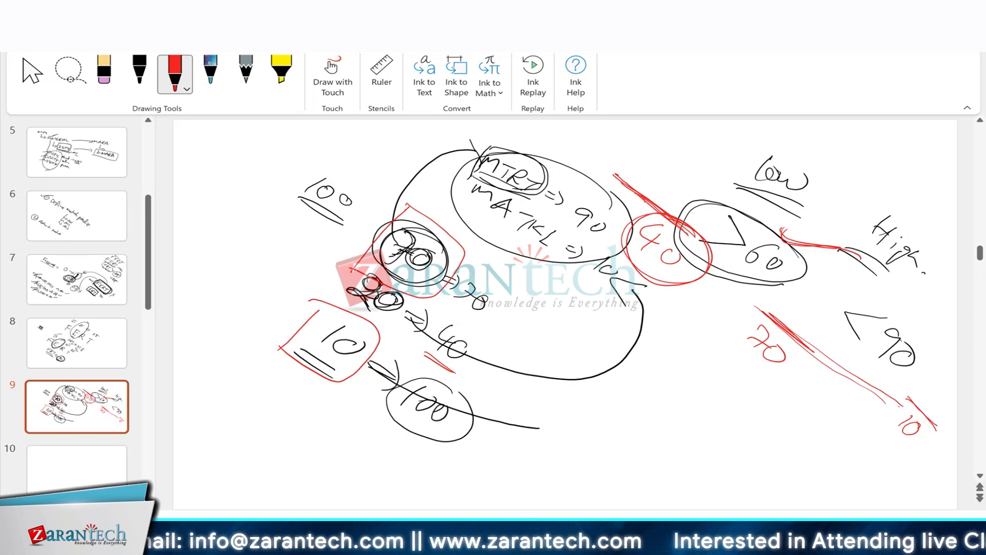
# - Switch to the SAP relevant fields of ZMM_DUP_CHECK and point out the weight cells of MTART and MATKL
pyautogui.click(633, 542)
pyautogui.click(575, 488)
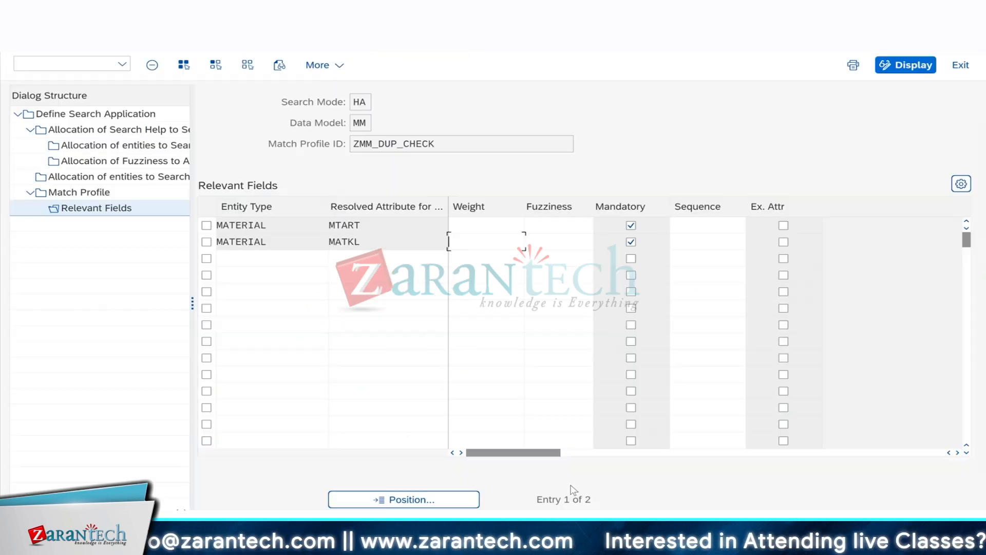
pyautogui.click(493, 222)
pyautogui.click(491, 244)
pyautogui.click(496, 221)
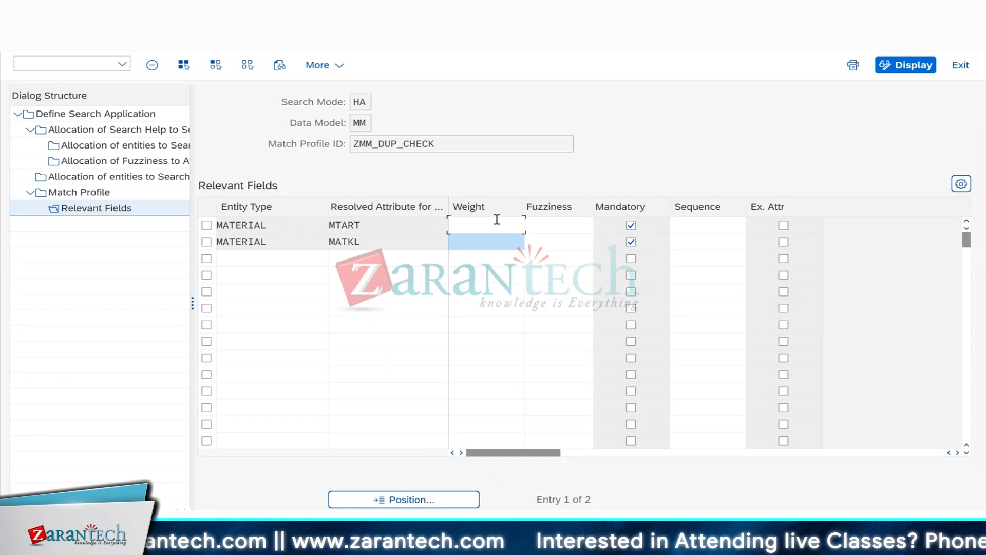
pyautogui.click(490, 247)
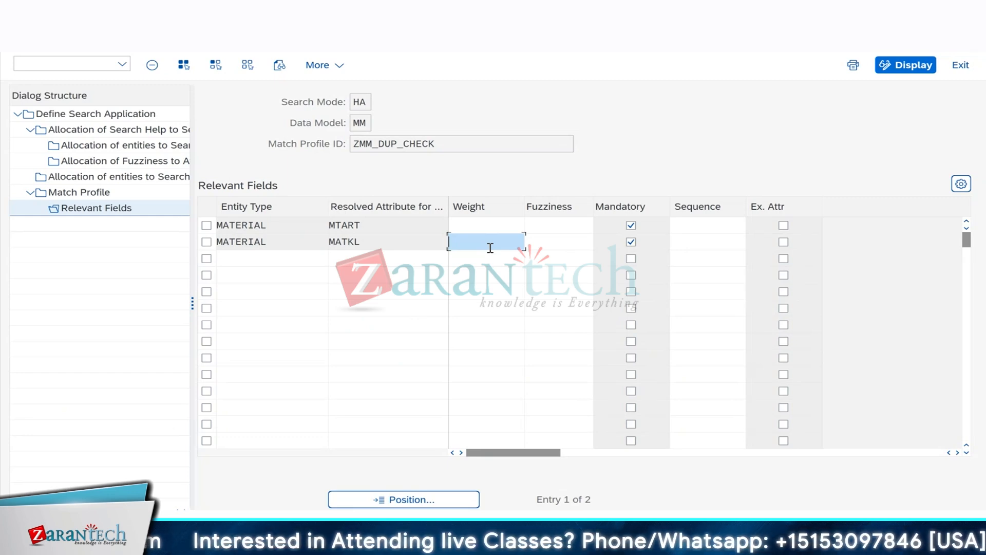
pyautogui.click(471, 225)
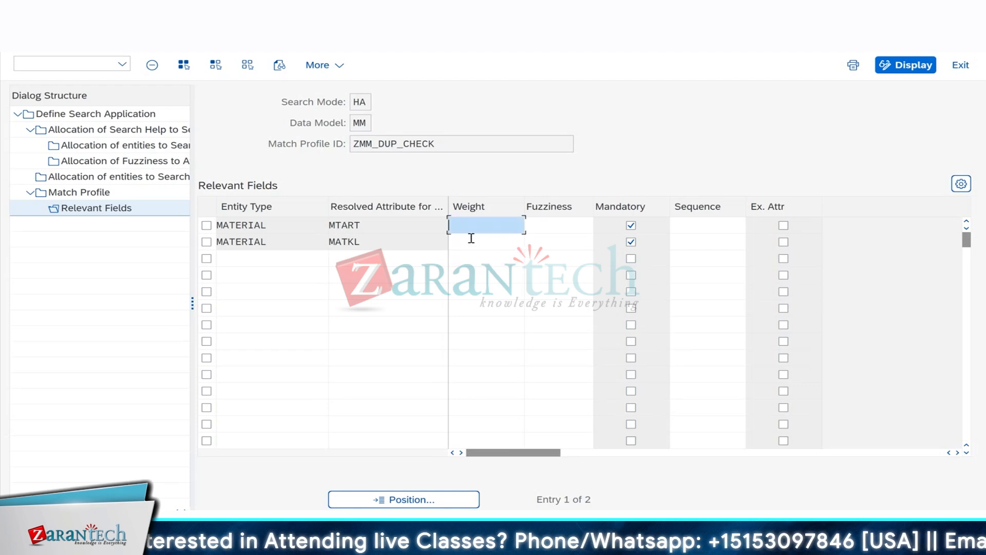
pyautogui.click(471, 239)
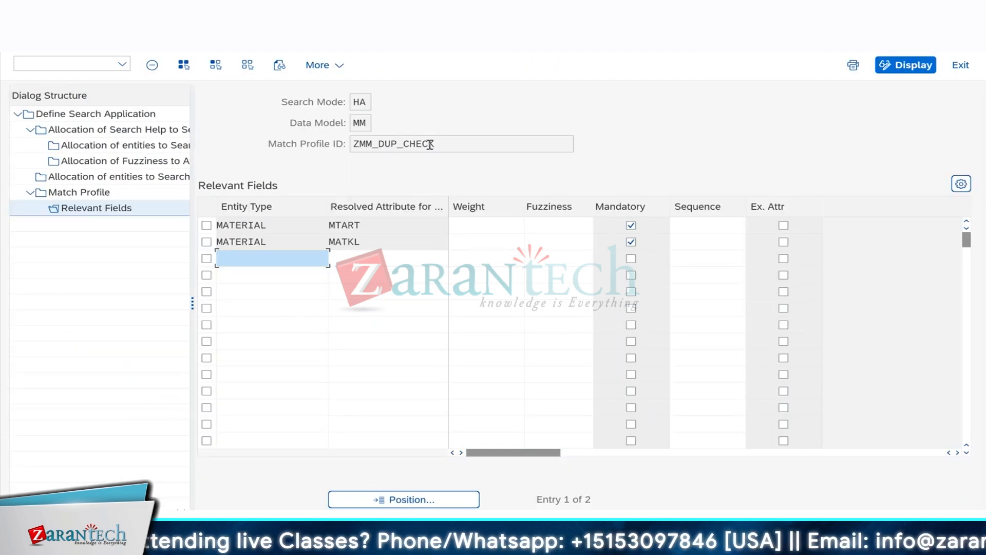
# - Point out the match profile ID, its data model, and the MATKL attribute in the relevant fields view
pyautogui.moveTo(444, 144); pyautogui.dragTo(306, 136)
pyautogui.moveTo(369, 103); pyautogui.dragTo(346, 124)
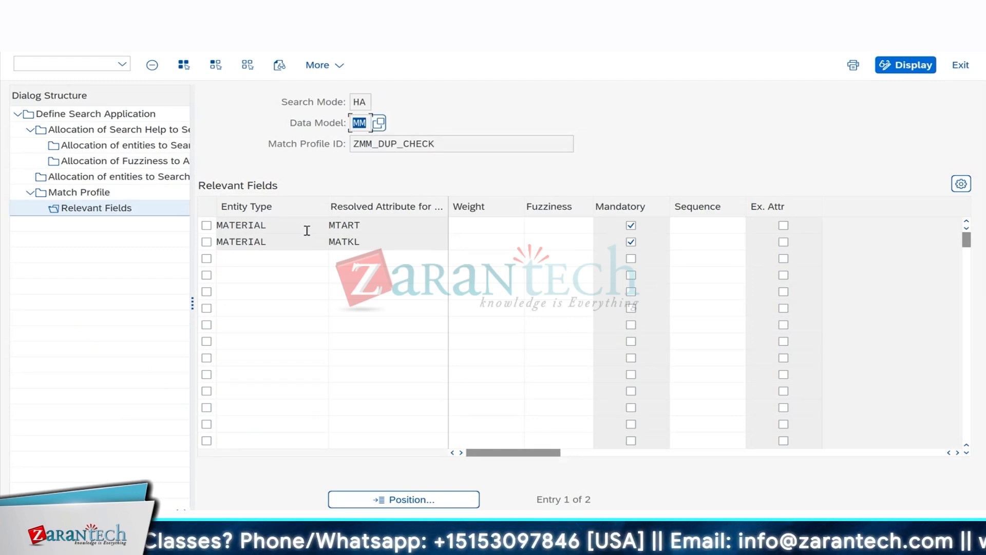
pyautogui.click(360, 241)
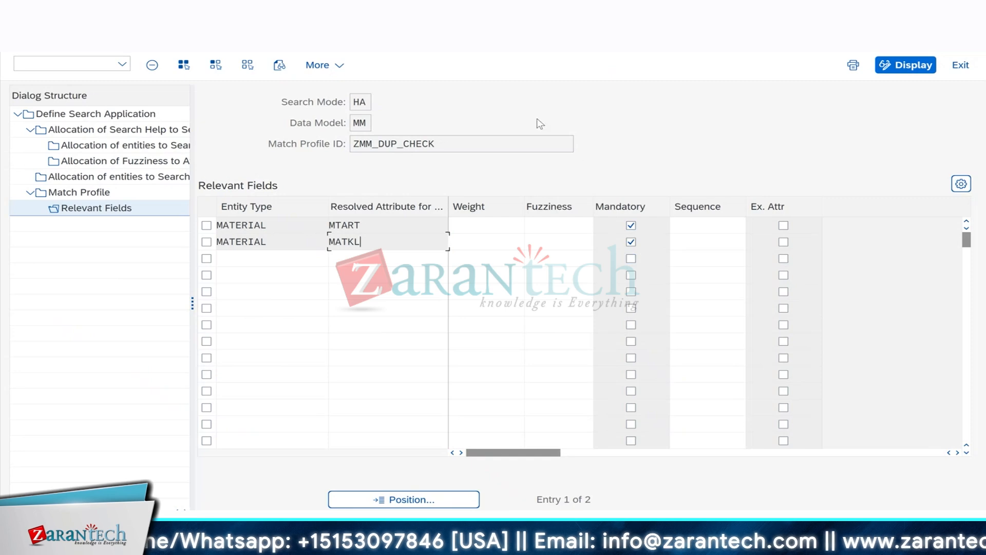
pyautogui.moveTo(466, 145); pyautogui.dragTo(302, 135)
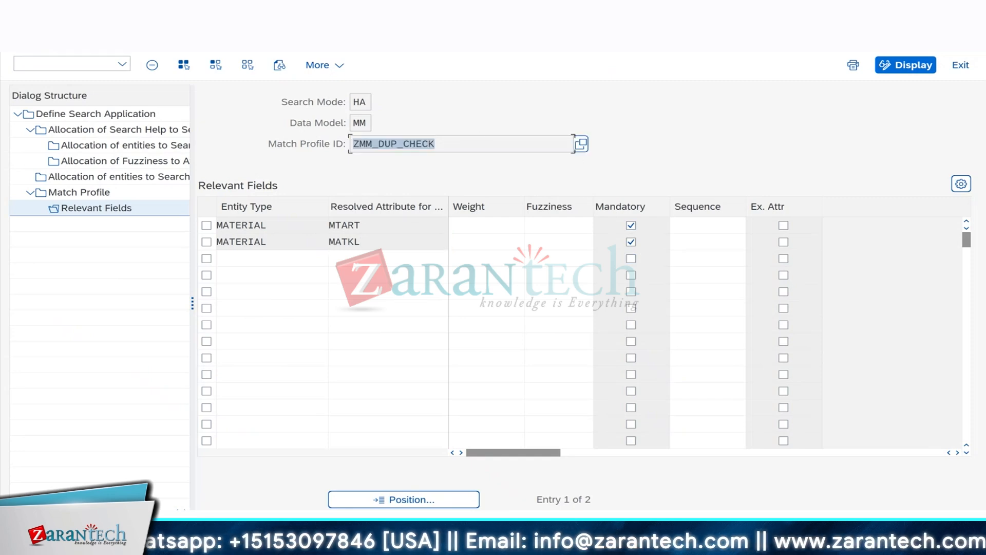
# - Return to the match profile list and view the relevant fields of MATCH_MM_MATERIAL
pyautogui.click(22, 41)
pyautogui.click(79, 192)
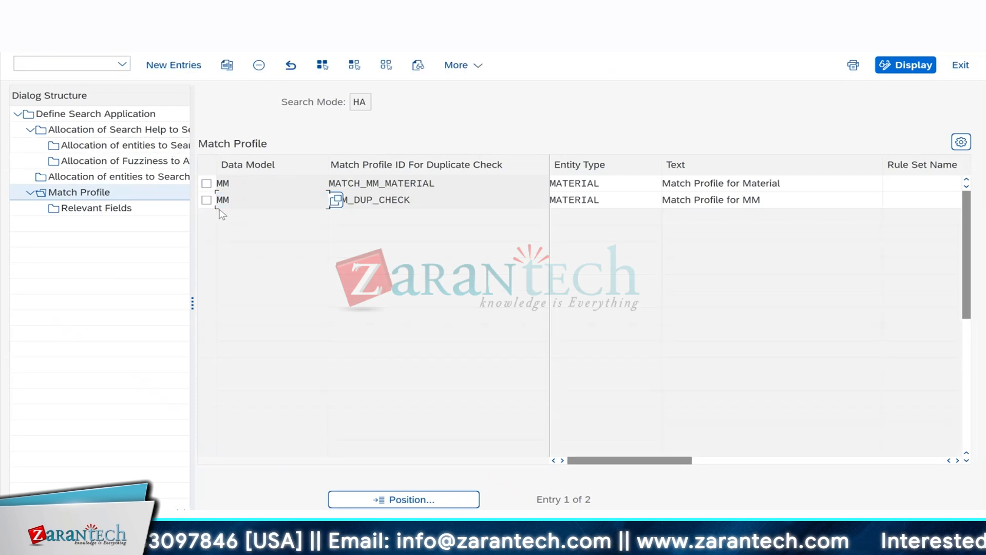
pyautogui.click(206, 184)
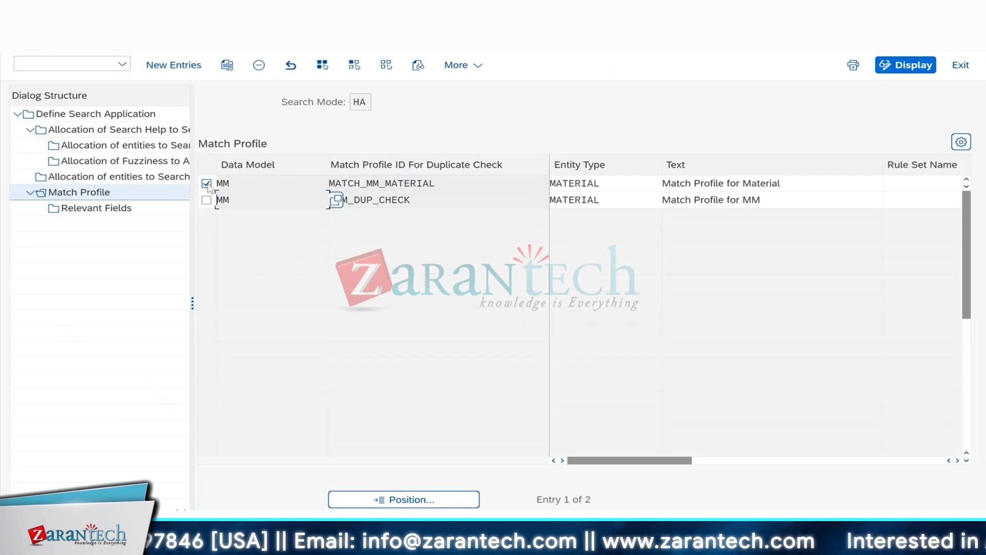
pyautogui.click(88, 209)
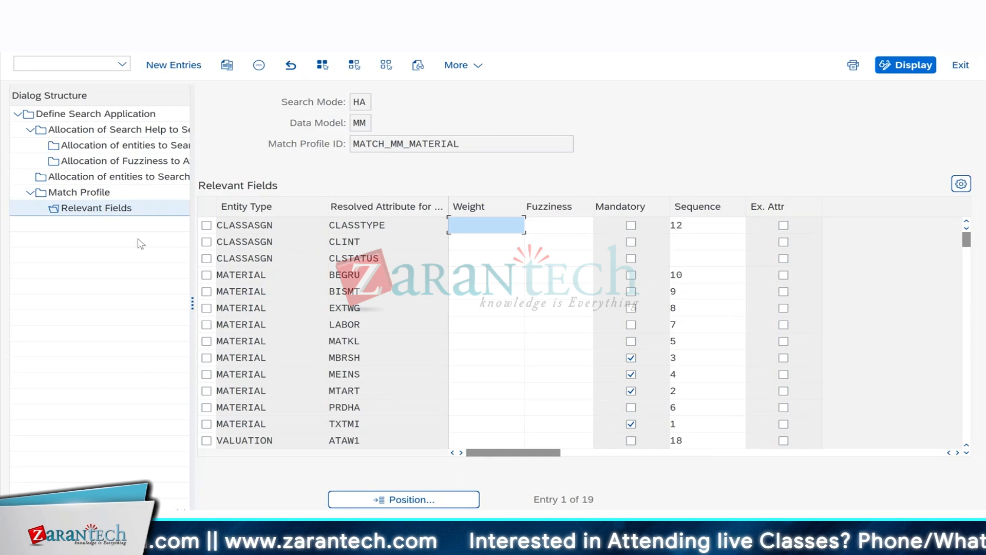
# - Leave the search application definition and open the Configure Duplicate Check for Entity Types activity
pyautogui.click(79, 192)
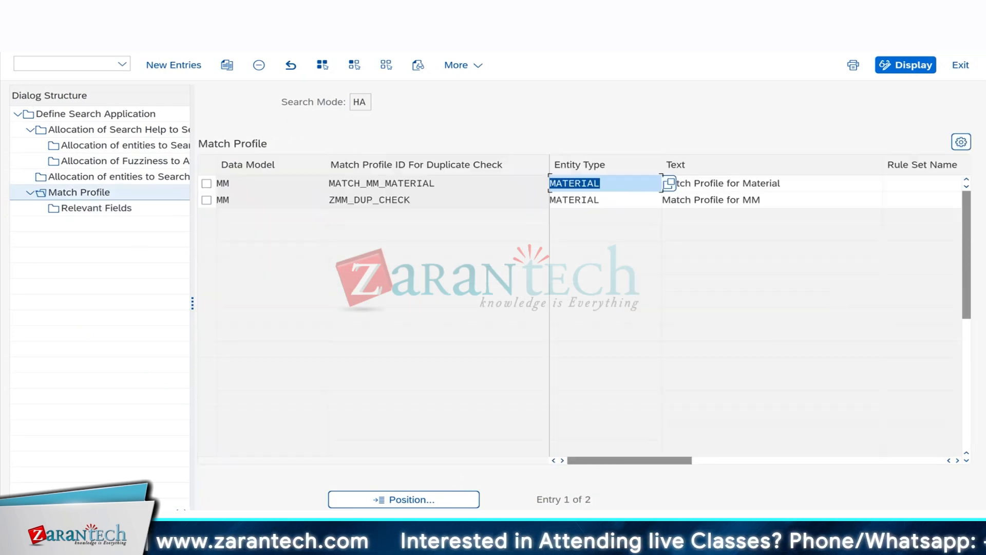
pyautogui.doubleClick(96, 114)
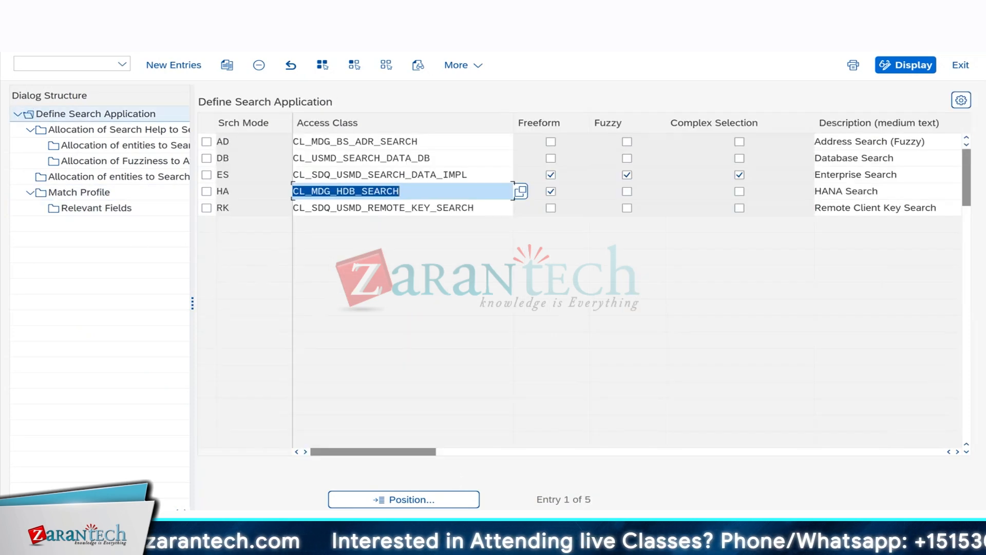
pyautogui.click(32, 35)
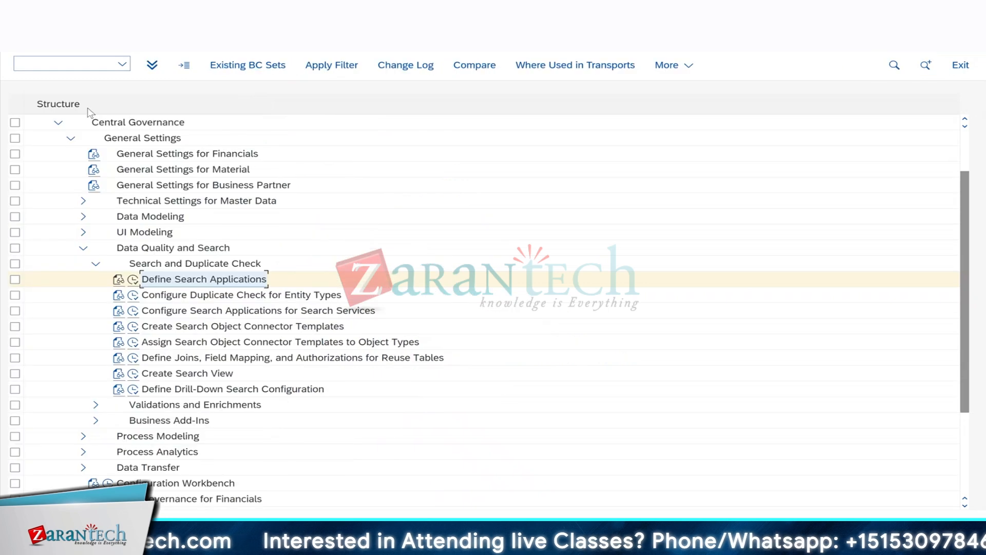
pyautogui.click(227, 297)
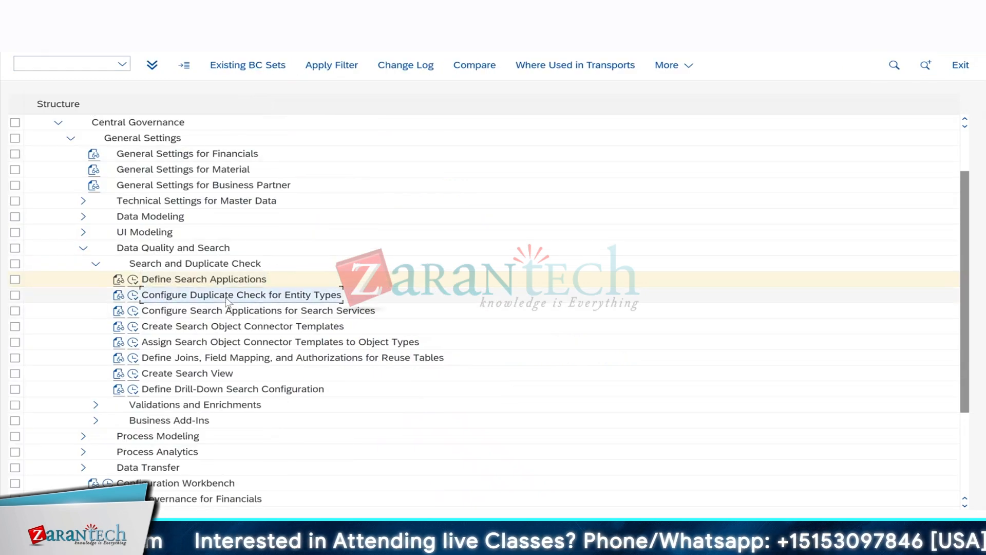
pyautogui.click(134, 296)
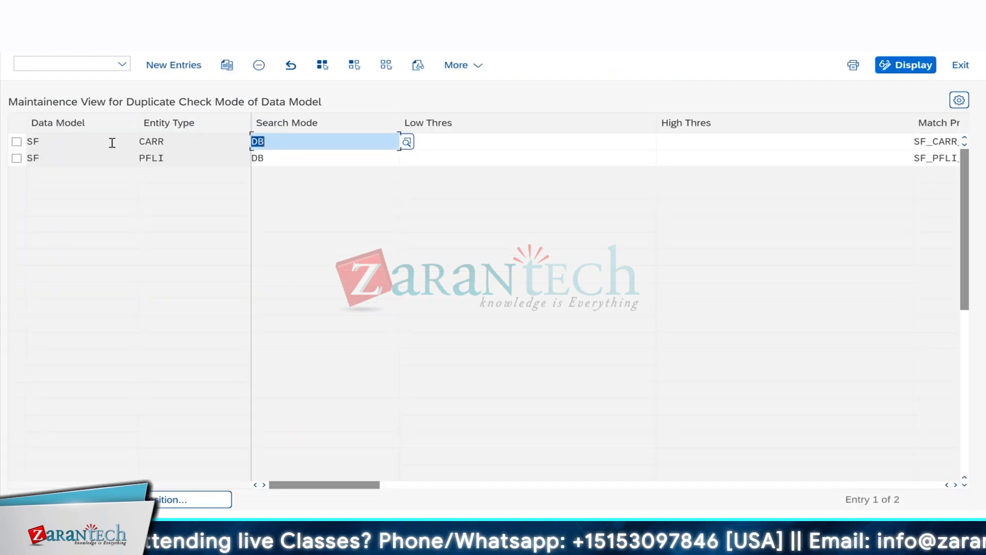
# - Start a new duplicate check entry for data model MM and entity type MATERIAL with search mode HA
pyautogui.click(164, 65)
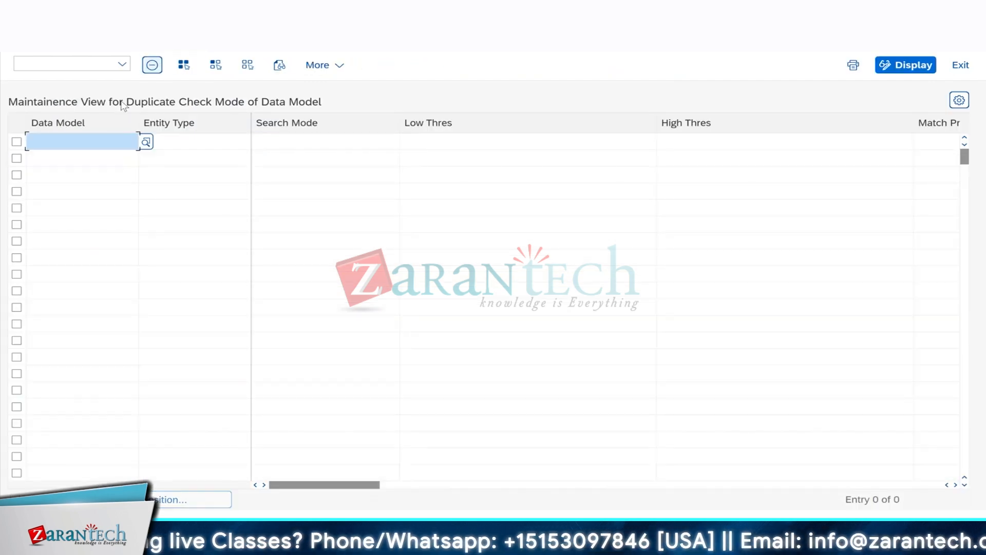
pyautogui.write('MM')
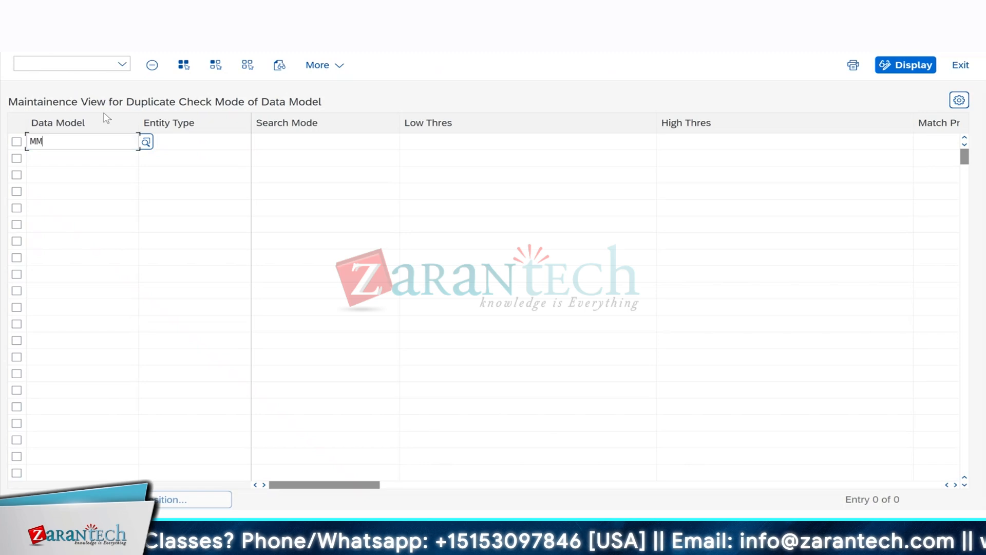
pyautogui.click(185, 141)
pyautogui.write('MATERI')
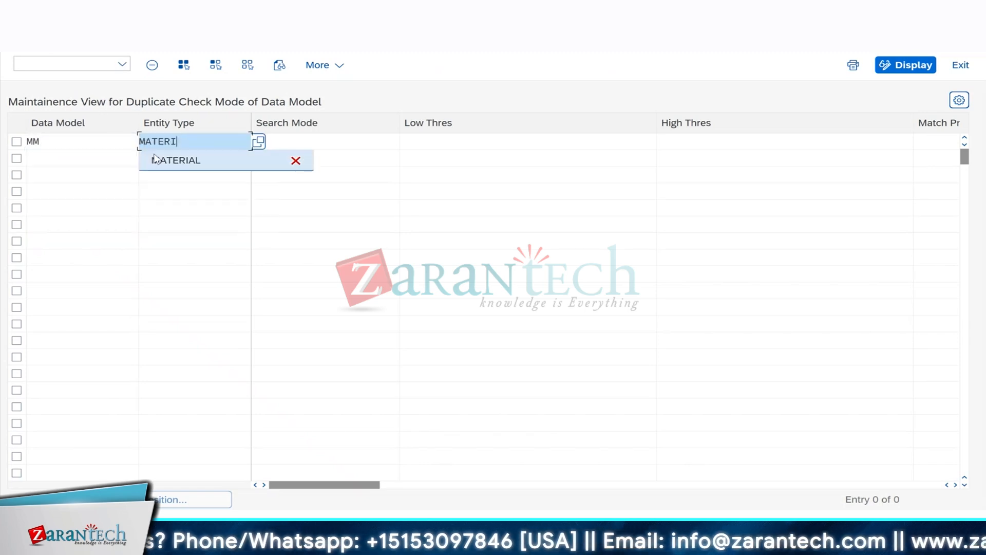
pyautogui.click(175, 160)
pyautogui.click(303, 139)
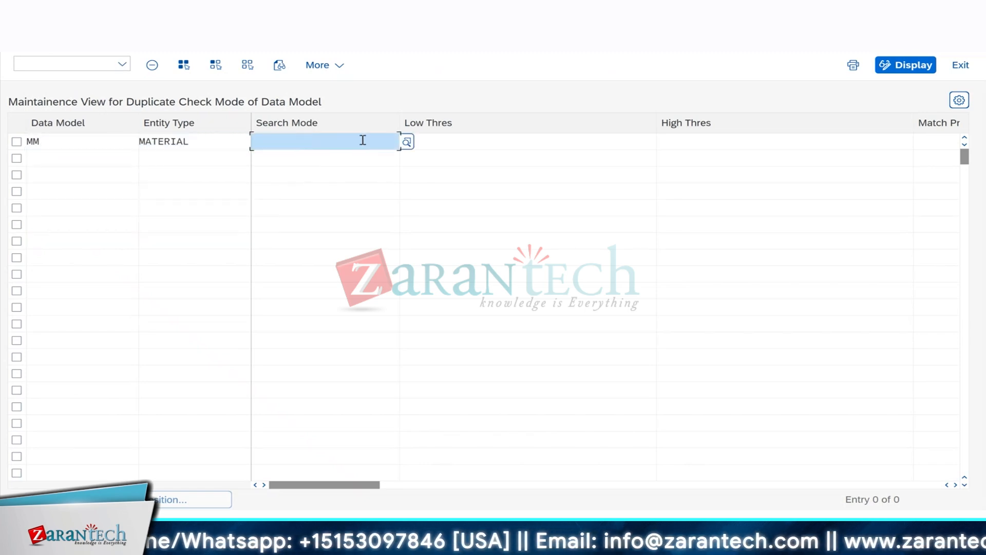
pyautogui.click(407, 143)
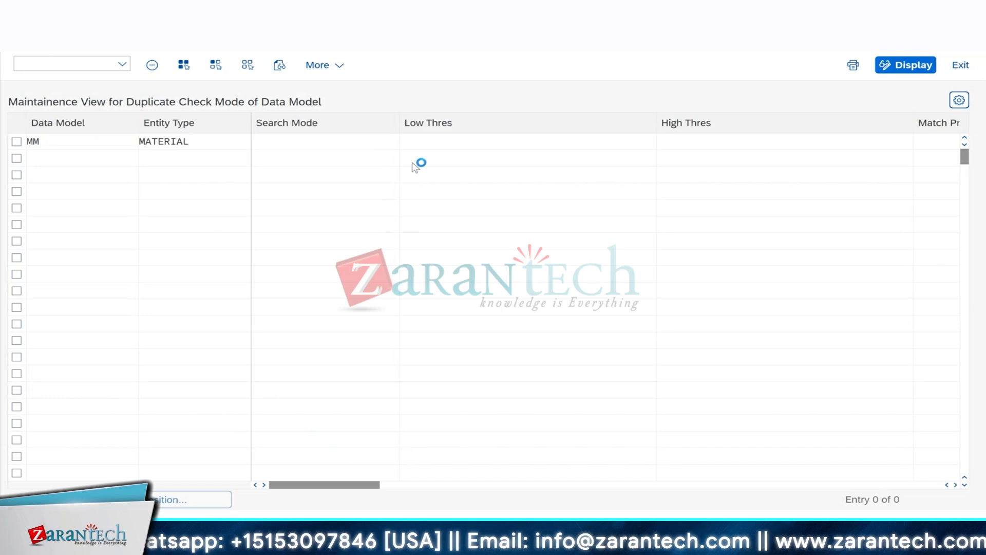
pyautogui.click(424, 143)
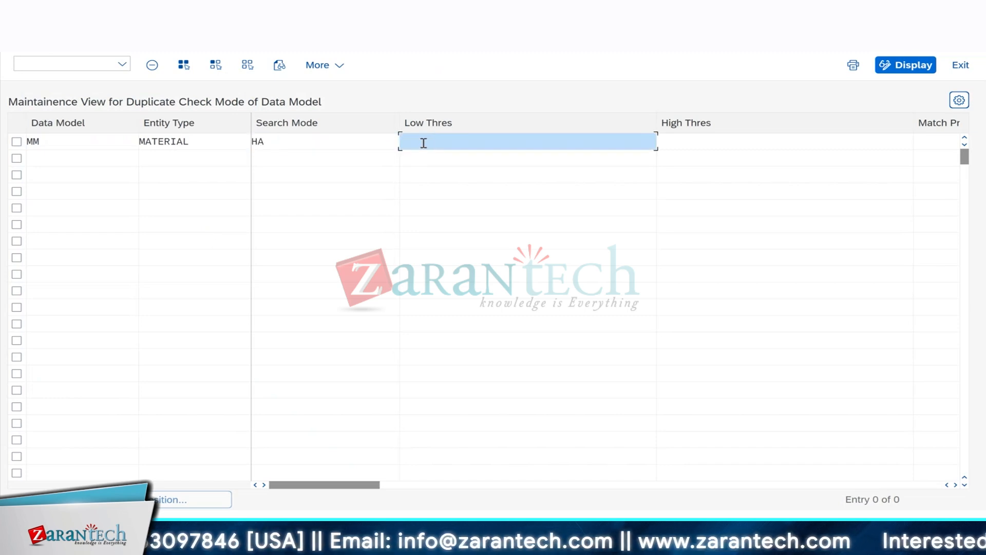
# - Set the low threshold to 60 and the high threshold to 90 for the MATERIAL duplicate check entry
pyautogui.write('60')
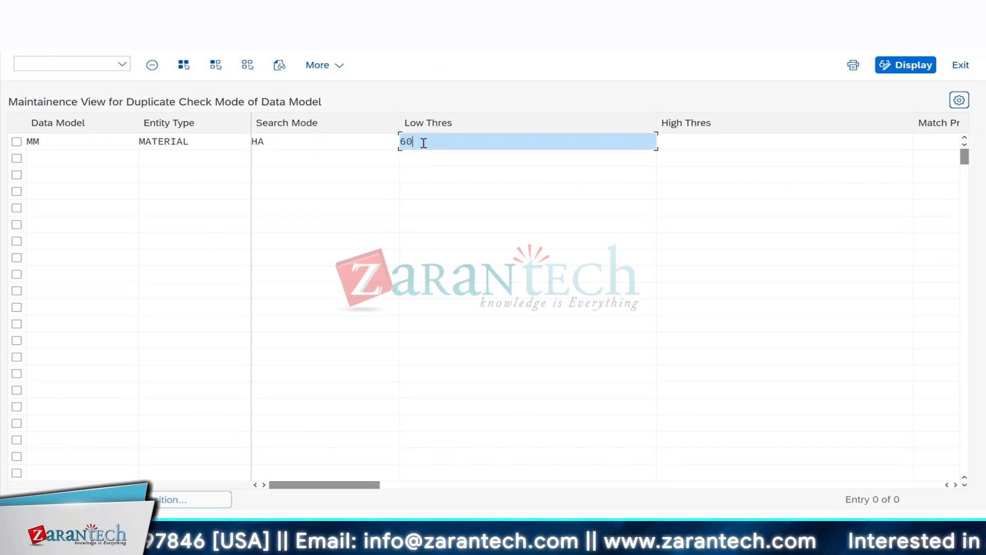
pyautogui.click(665, 140)
pyautogui.write('90')
pyautogui.press('Return')
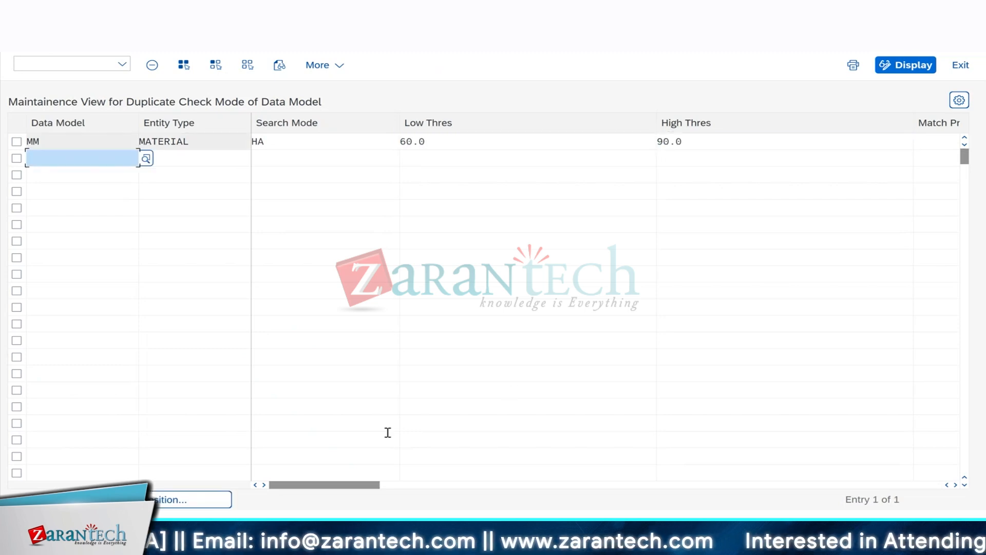
# - Assign match profile ZMM_DUP_CHECK and included search help MDGM_MM_ORGS to the MATERIAL duplicate check entry
pyautogui.moveTo(359, 484); pyautogui.dragTo(702, 487)
pyautogui.click(323, 140)
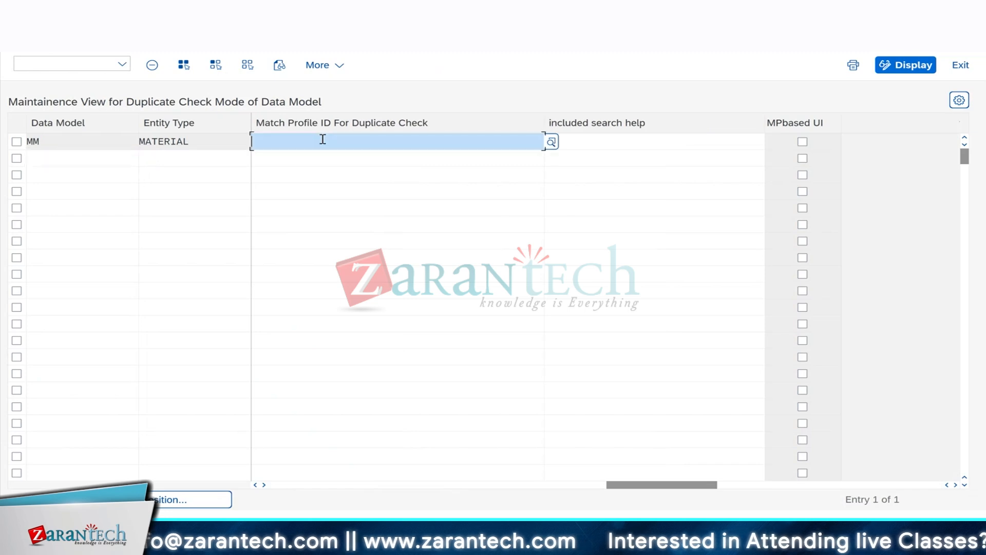
pyautogui.click(551, 143)
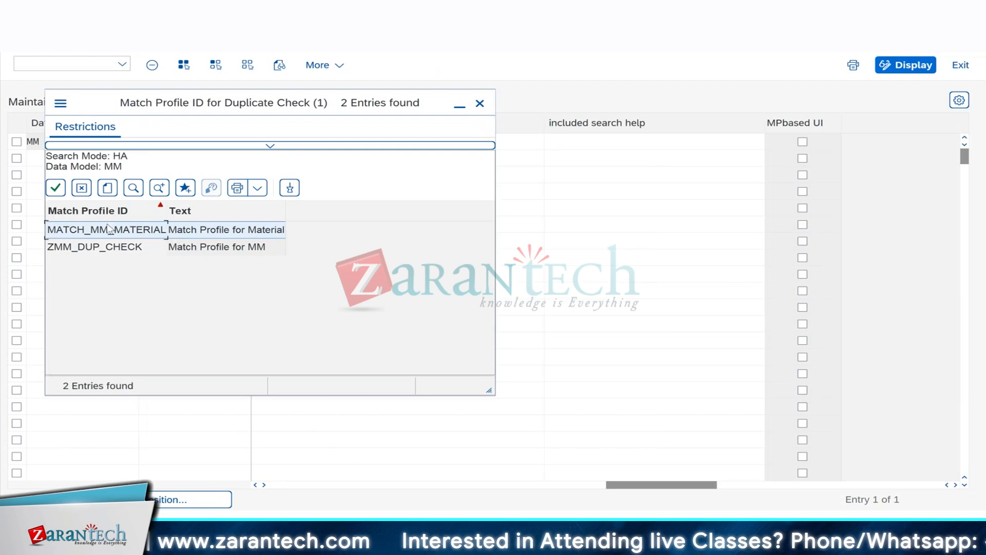
pyautogui.doubleClick(72, 246)
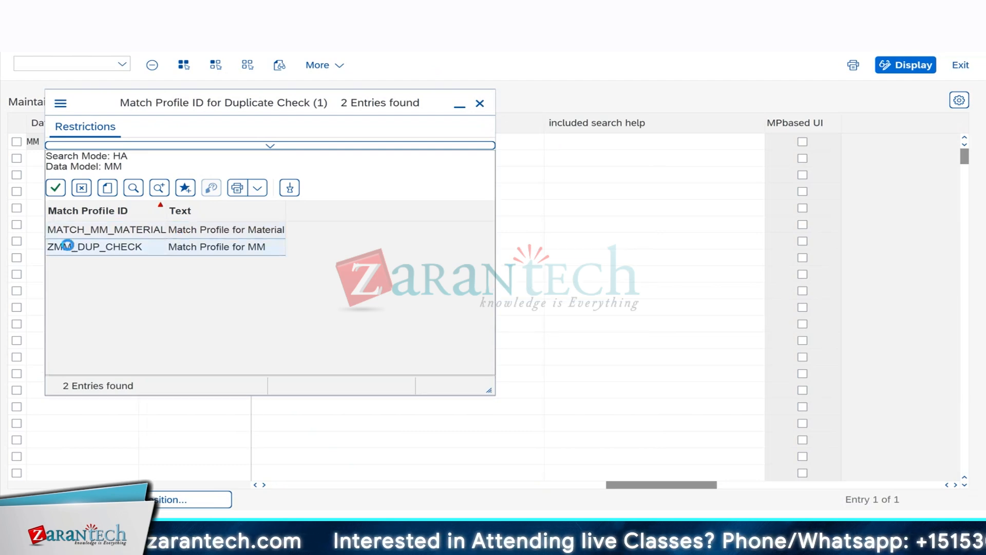
pyautogui.click(602, 137)
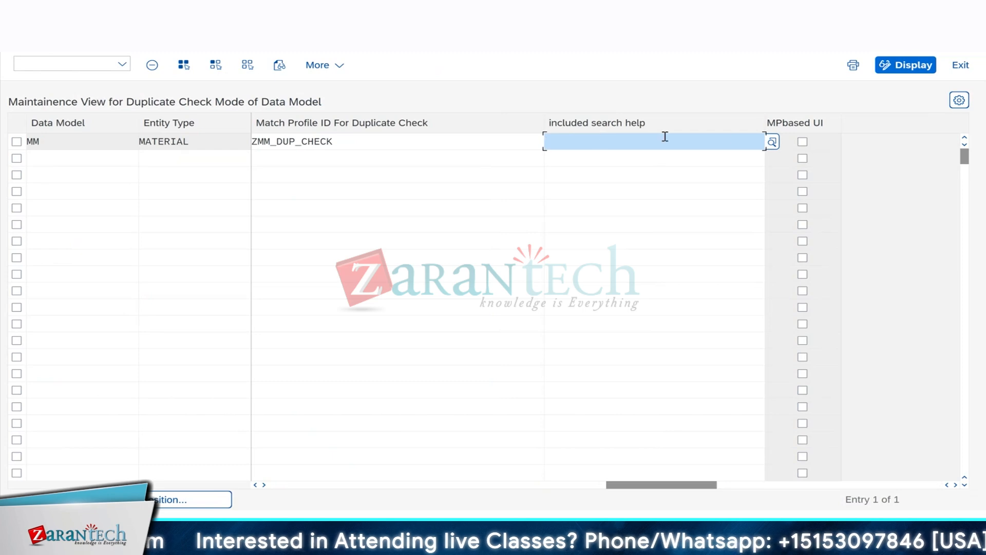
pyautogui.click(772, 141)
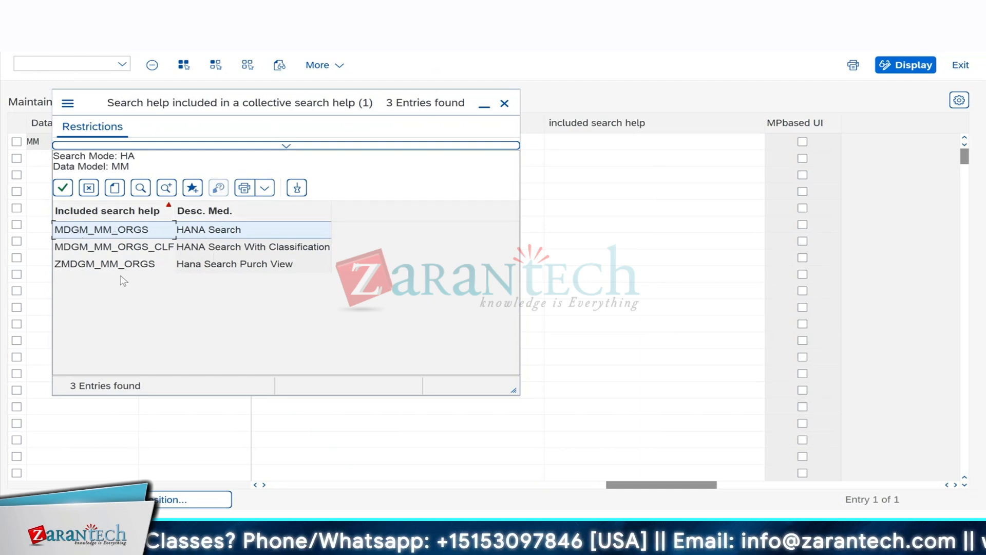
pyautogui.doubleClick(124, 231)
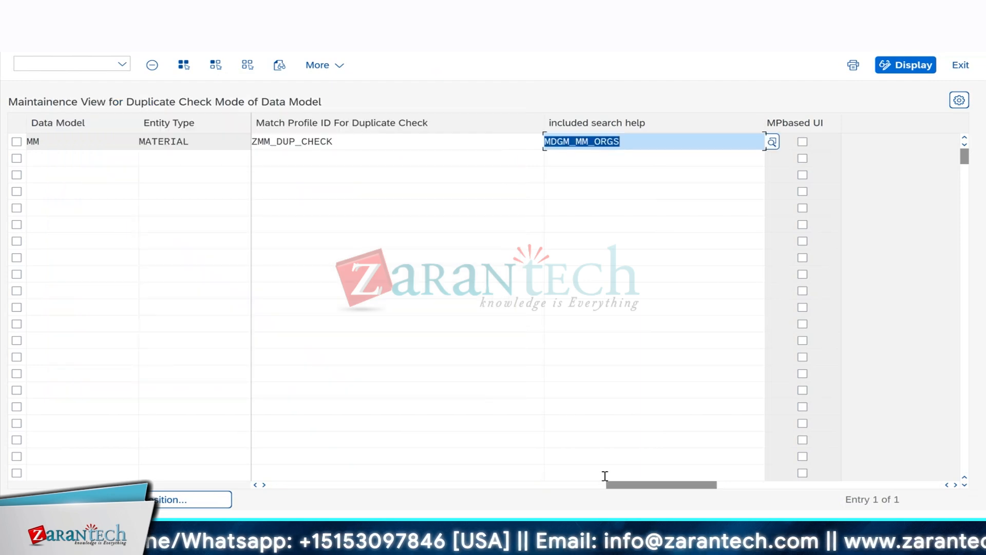
# - Confirm the MATERIAL duplicate check entry with search mode HA and switch the table to display mode
pyautogui.moveTo(617, 491); pyautogui.dragTo(264, 469)
pyautogui.click(214, 140)
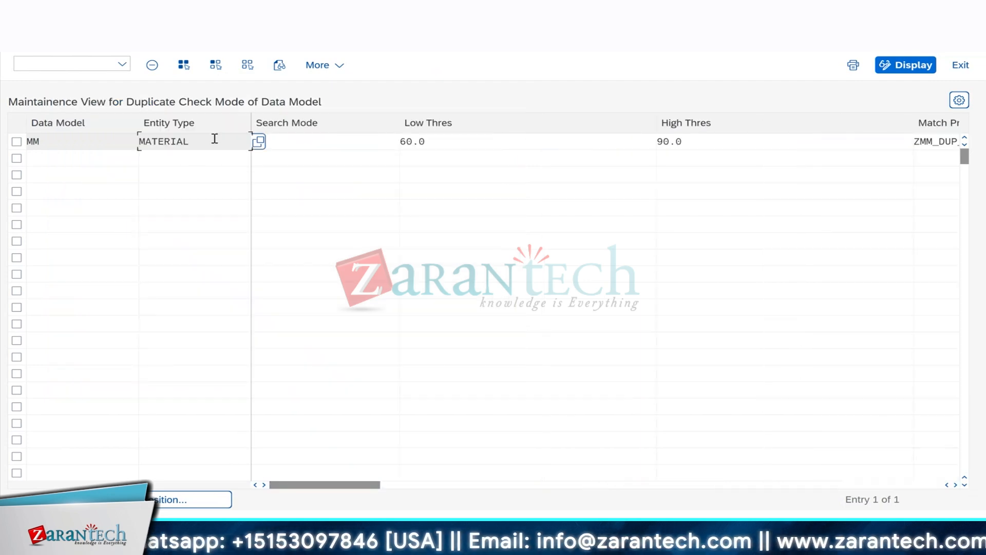
pyautogui.write('HA')
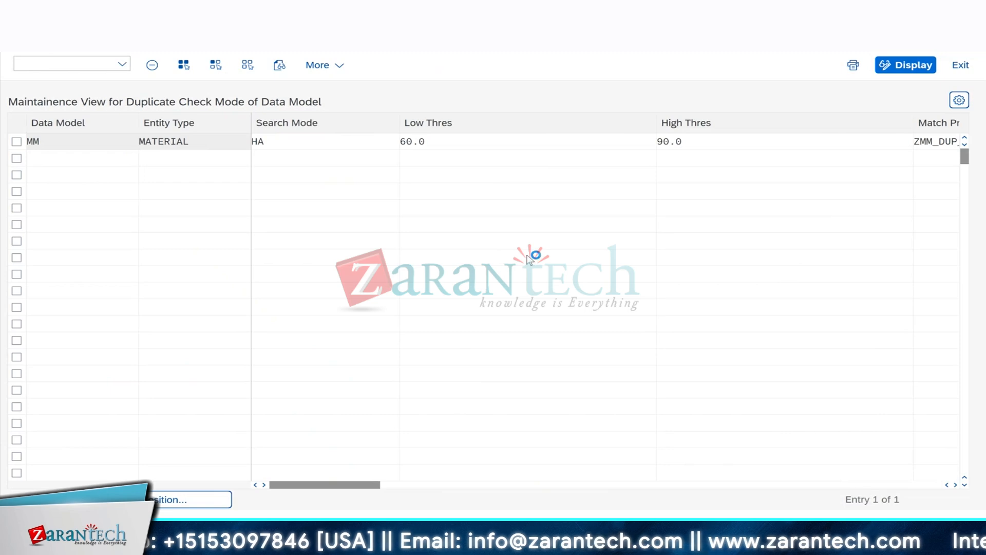
pyautogui.press('Return')
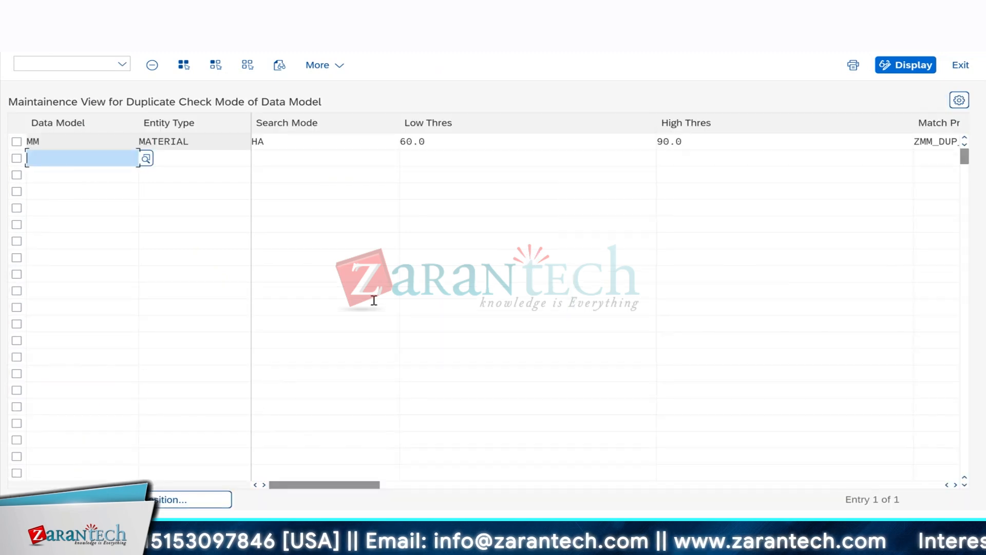
pyautogui.click(904, 65)
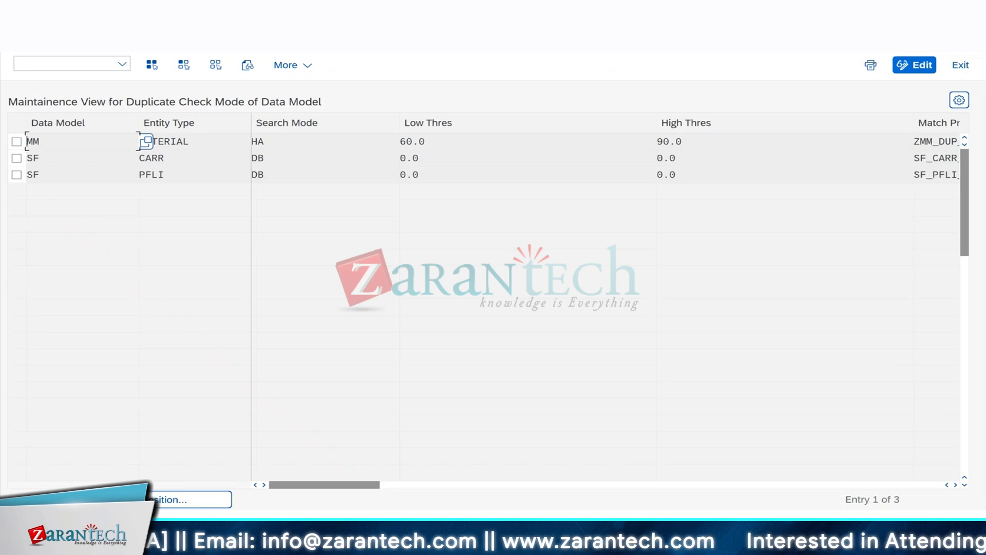
# - Switch to the Material Governance search page and search for FERT materials with HANA Search
pyautogui.click(517, 499)
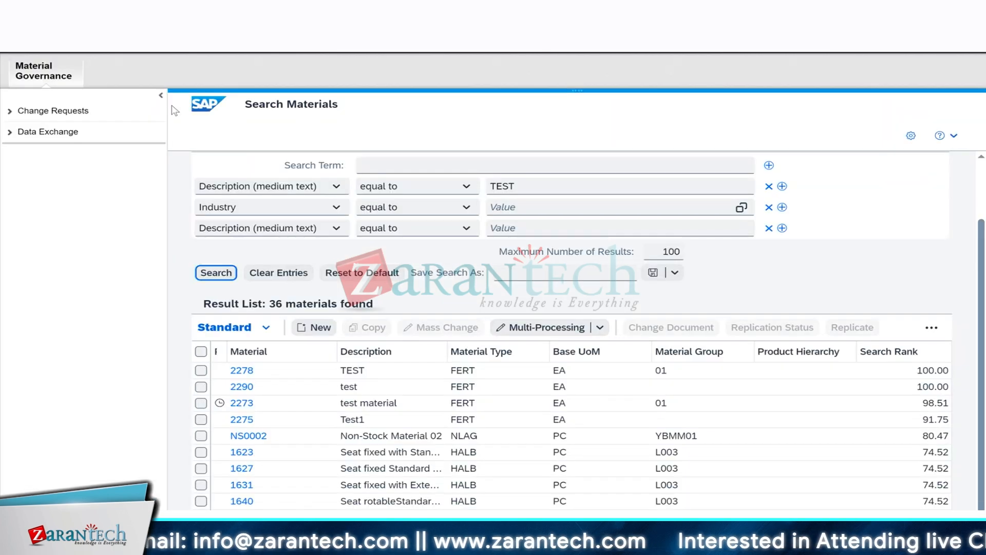
pyautogui.click(223, 194)
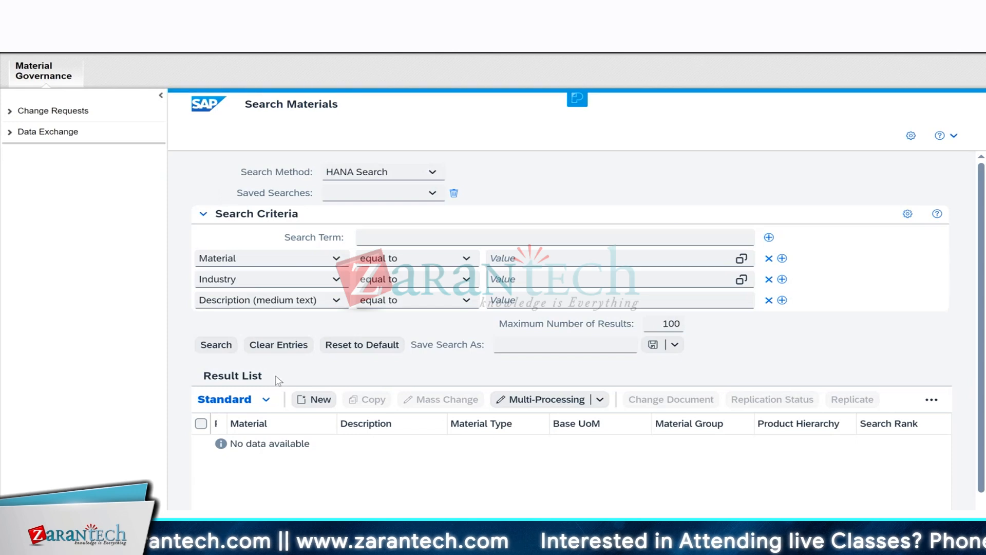
pyautogui.click(519, 260)
pyautogui.write('fert')
pyautogui.click(226, 343)
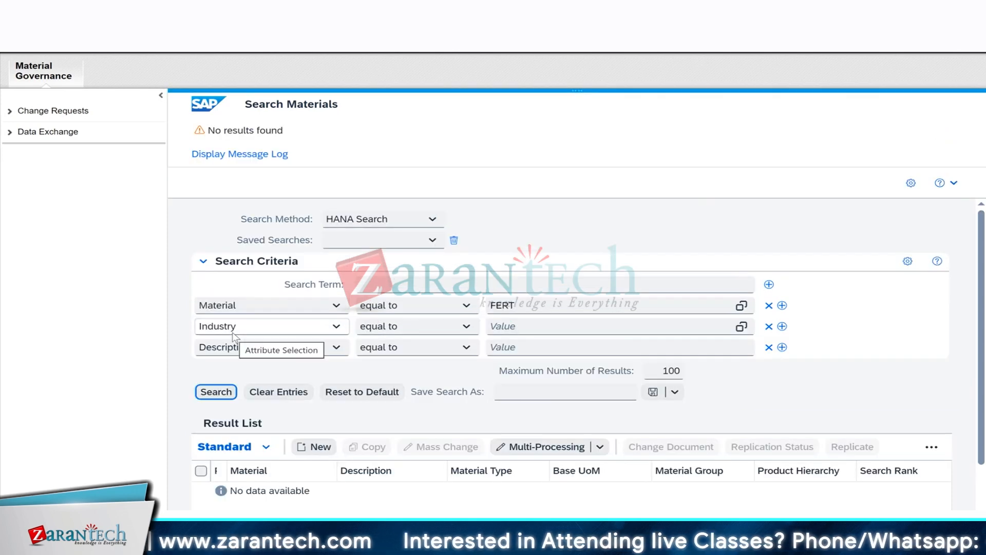
pyautogui.click(218, 393)
pyautogui.scroll(-3, 591, 400)
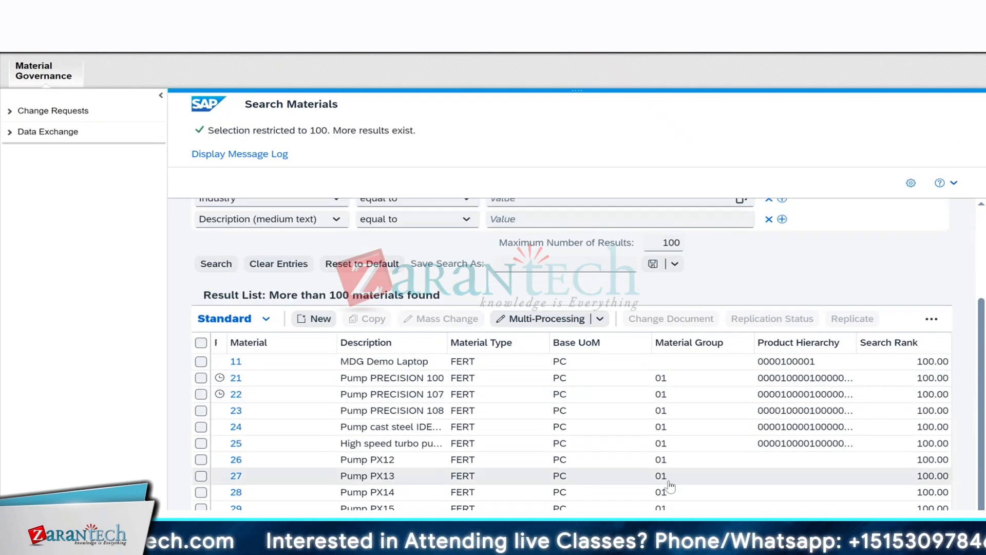
# - Start a new material from the search results and enter fsdfsdf as the change request description
pyautogui.click(314, 319)
pyautogui.click(481, 311)
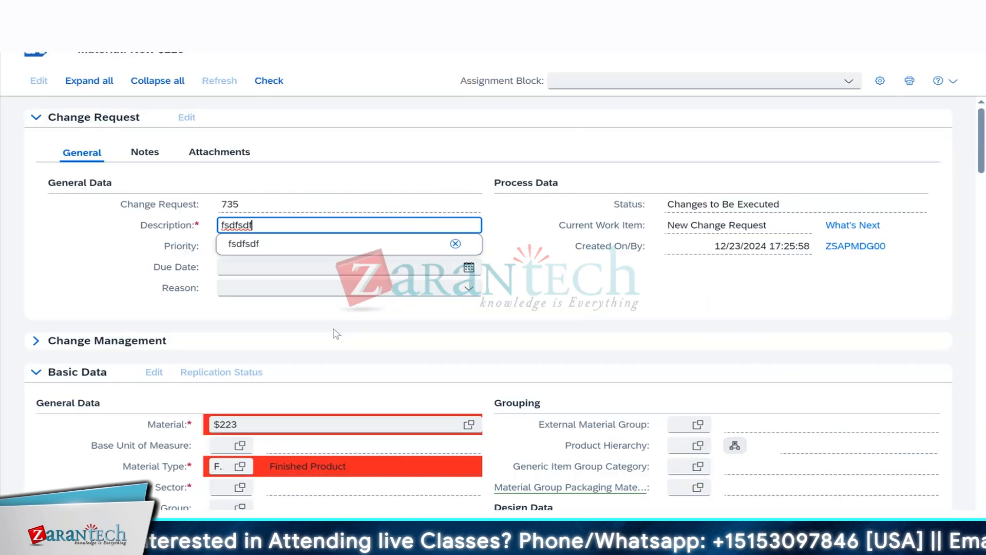
# - Set the base unit of measure to Each and the material type to FERT, and check the change request
pyautogui.scroll(-6, 341, 337)
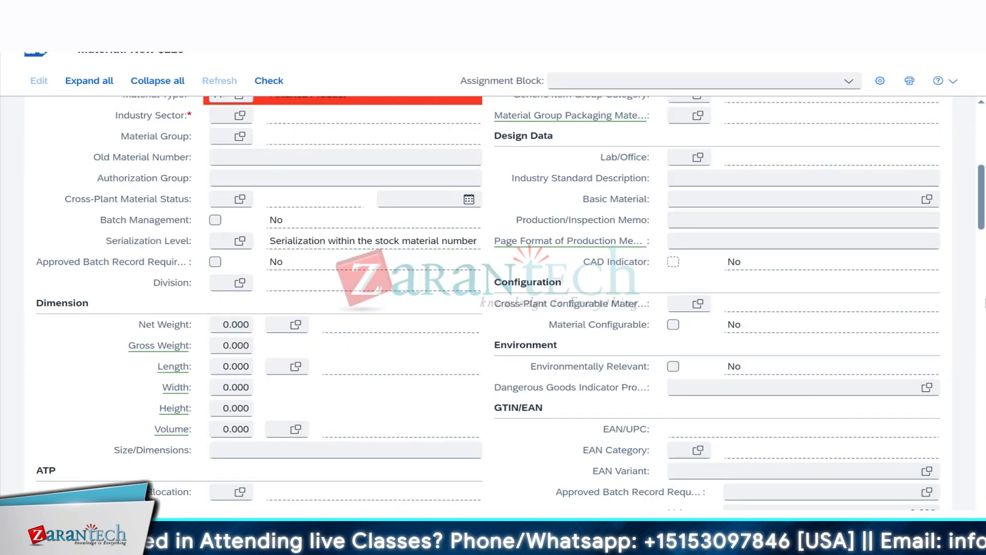
pyautogui.scroll(2, 225, 154)
pyautogui.click(218, 153)
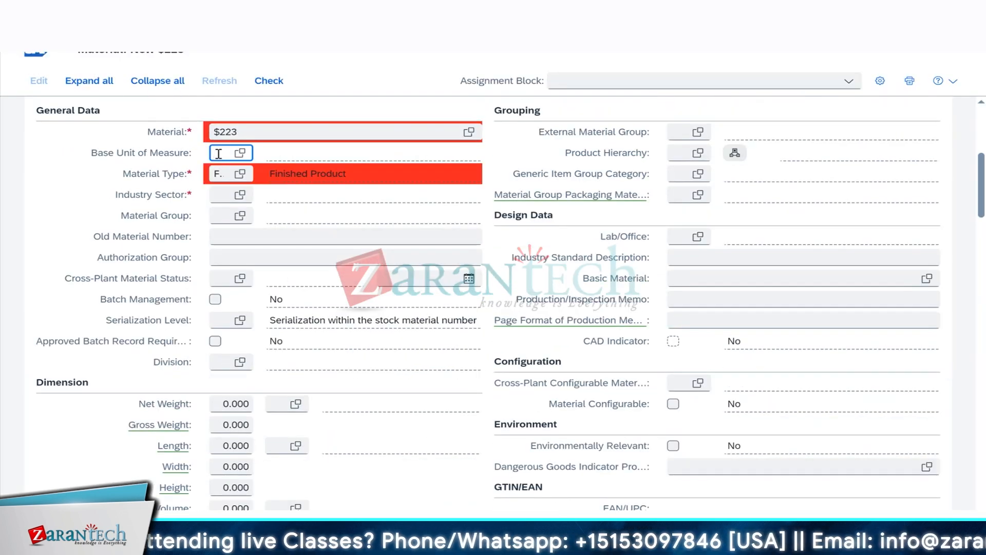
pyautogui.click(240, 174)
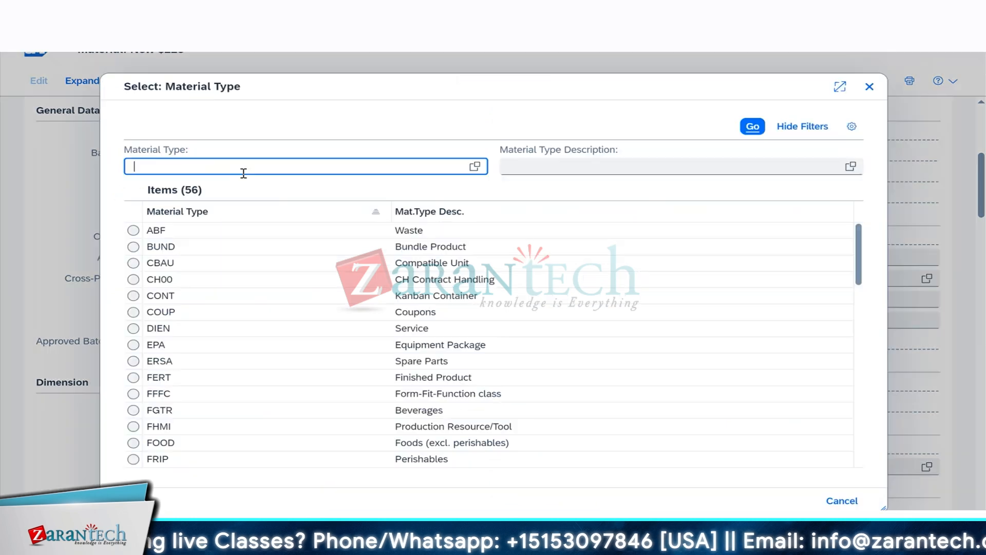
pyautogui.write('FERT')
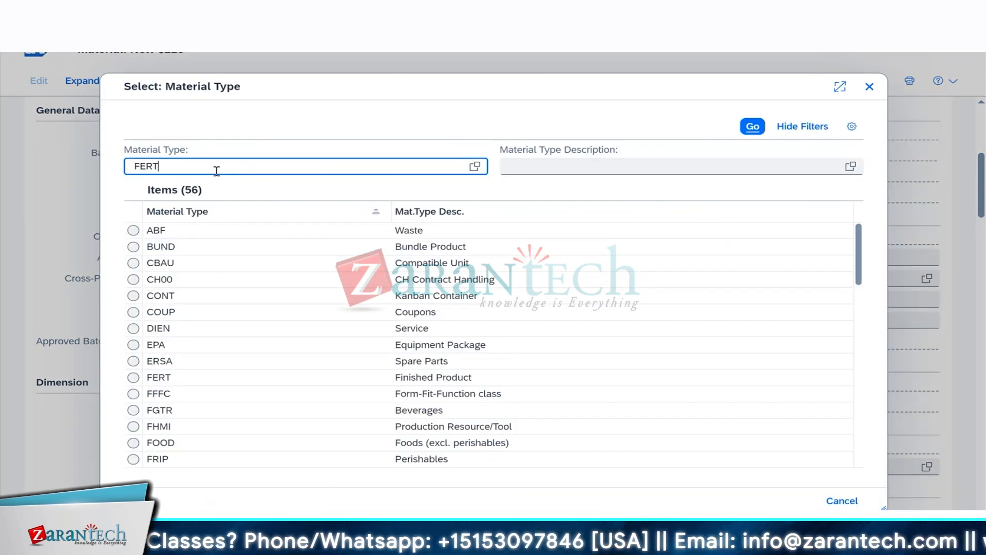
pyautogui.click(753, 126)
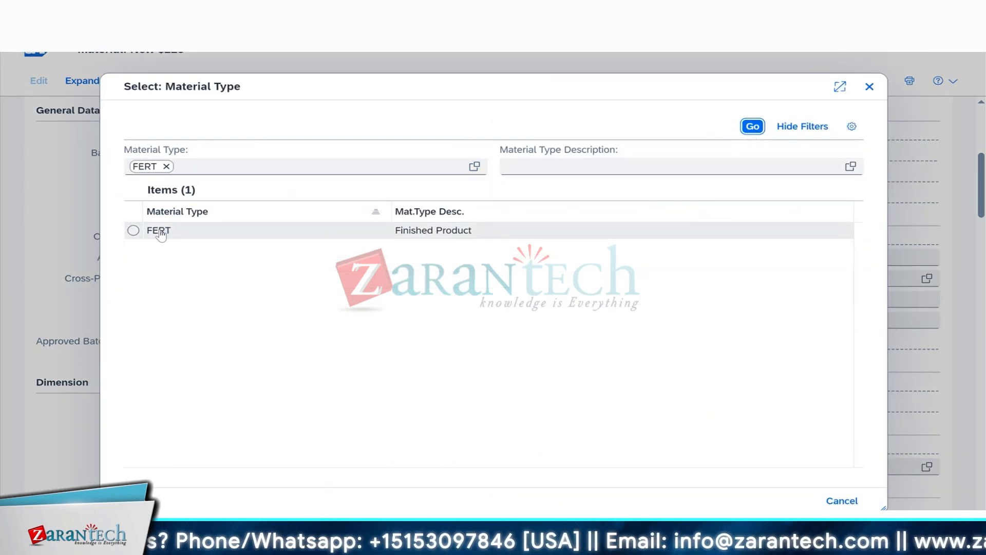
pyautogui.click(160, 231)
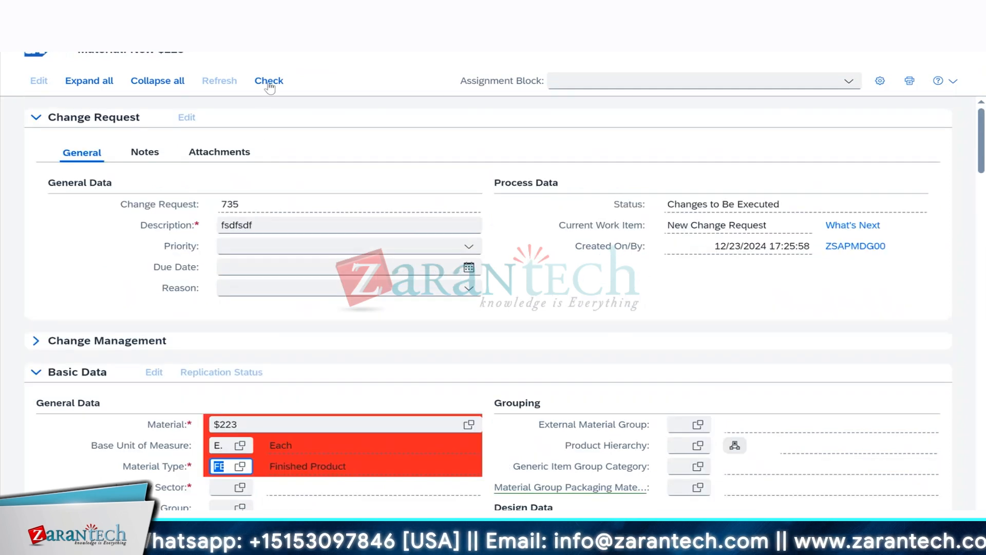
pyautogui.click(269, 82)
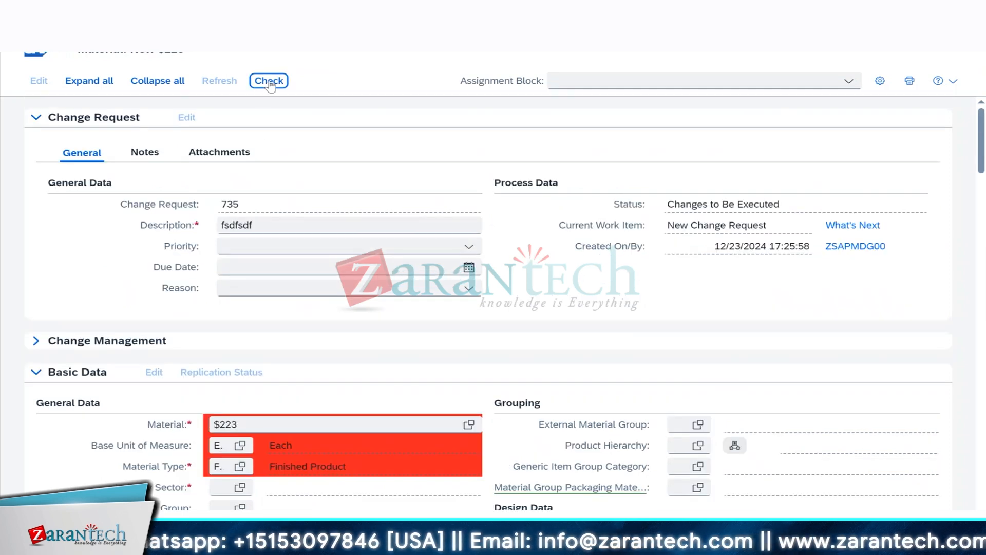
# - Set the industry sector to A (Plant engin./construction) and the material group to 01, and check the material again
pyautogui.scroll(-5, 216, 308)
pyautogui.click(219, 301)
pyautogui.press('F4')
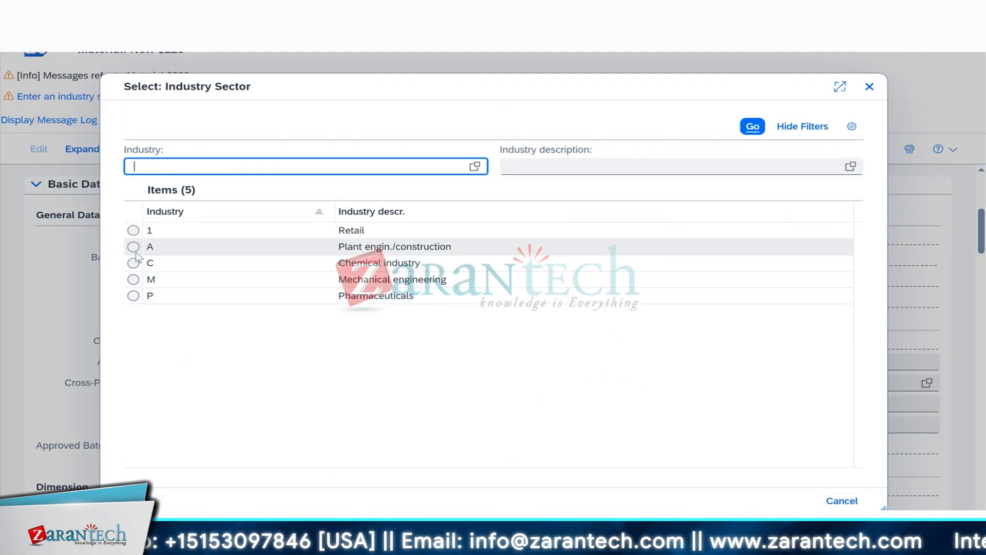
pyautogui.click(135, 250)
pyautogui.click(239, 253)
pyautogui.click(269, 82)
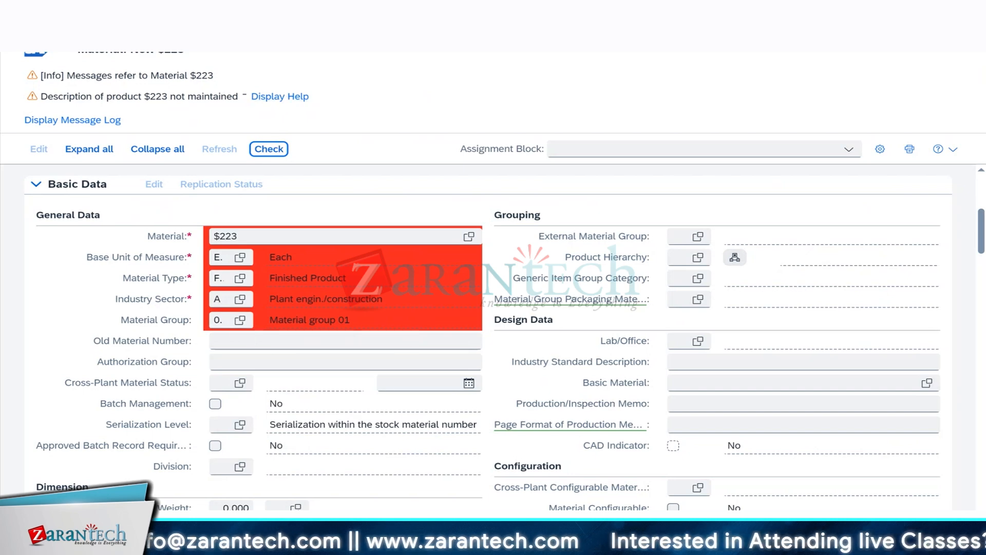
# - Switch to the SAP GUI session, run /nmdgimg, and open the change request type configuration under Central Governance in Classic Mode
pyautogui.click(632, 544)
pyautogui.click(766, 475)
pyautogui.click(67, 65)
pyautogui.write('/')
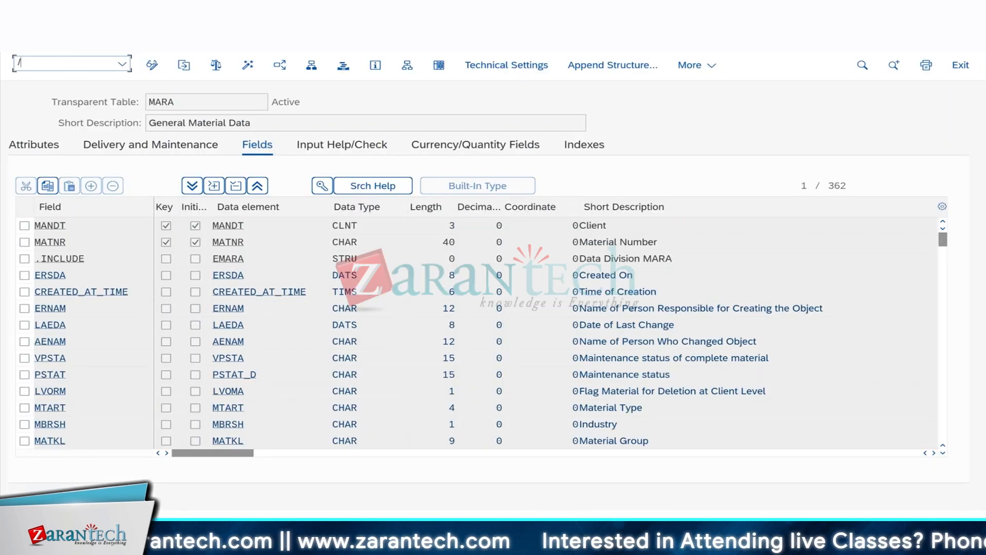
pyautogui.write('nmdgimg')
pyautogui.press('Return')
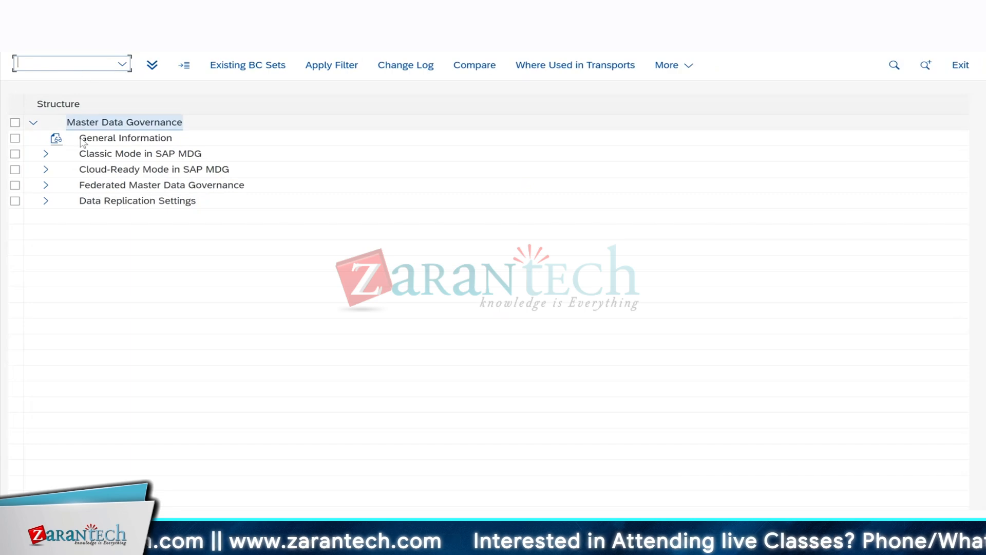
pyautogui.click(46, 154)
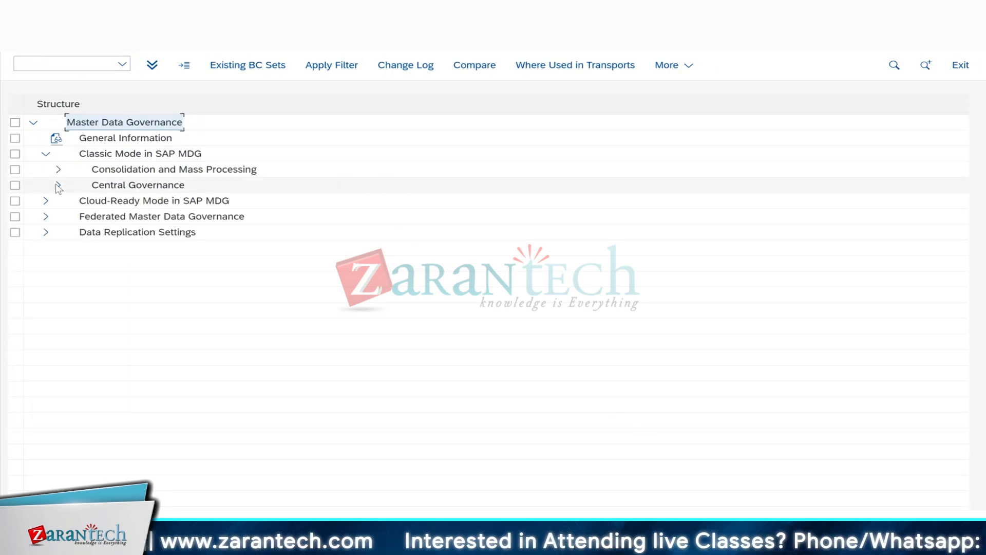
pyautogui.click(58, 185)
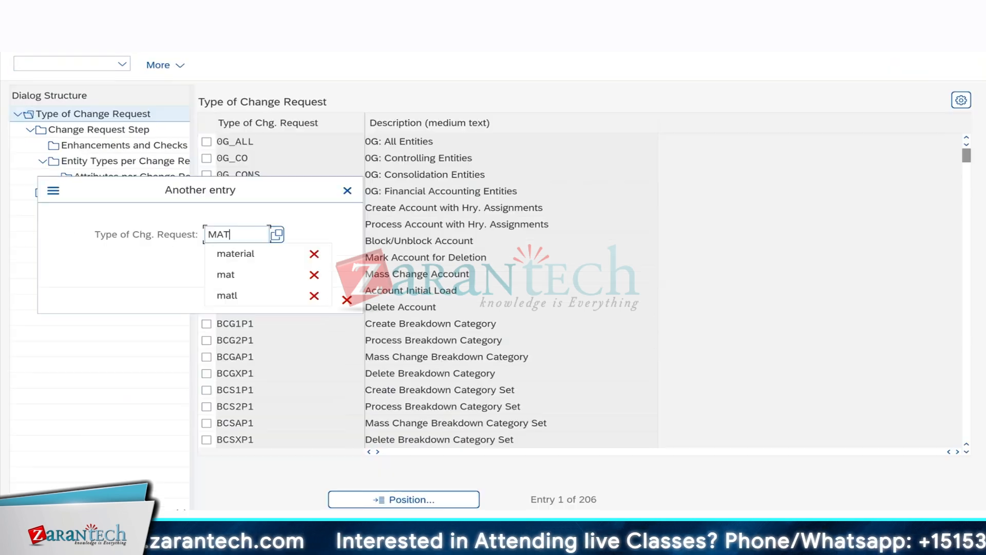
# - Find change request type MATL01 and open Enhancements and Checks for its step 00
pyautogui.press('Return')
pyautogui.click(207, 144)
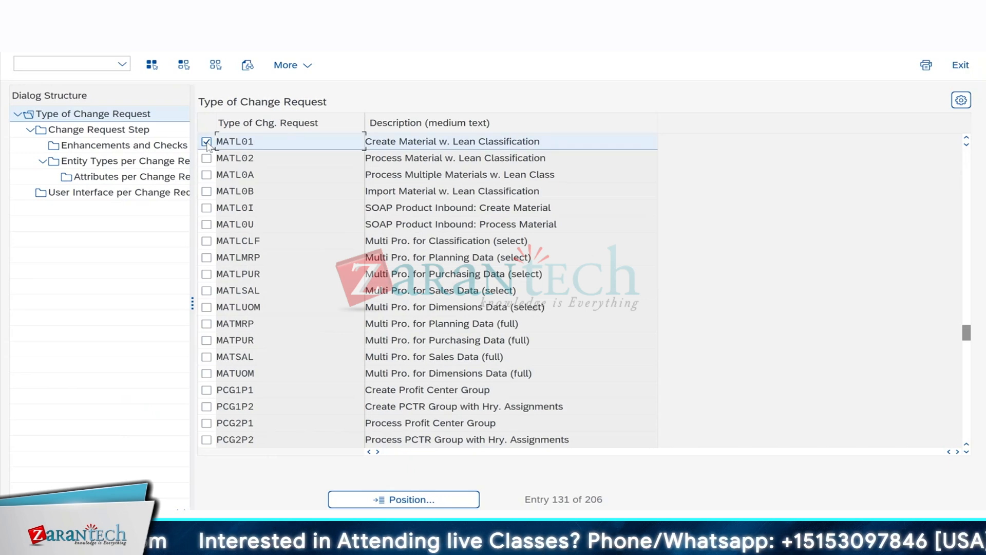
pyautogui.doubleClick(114, 130)
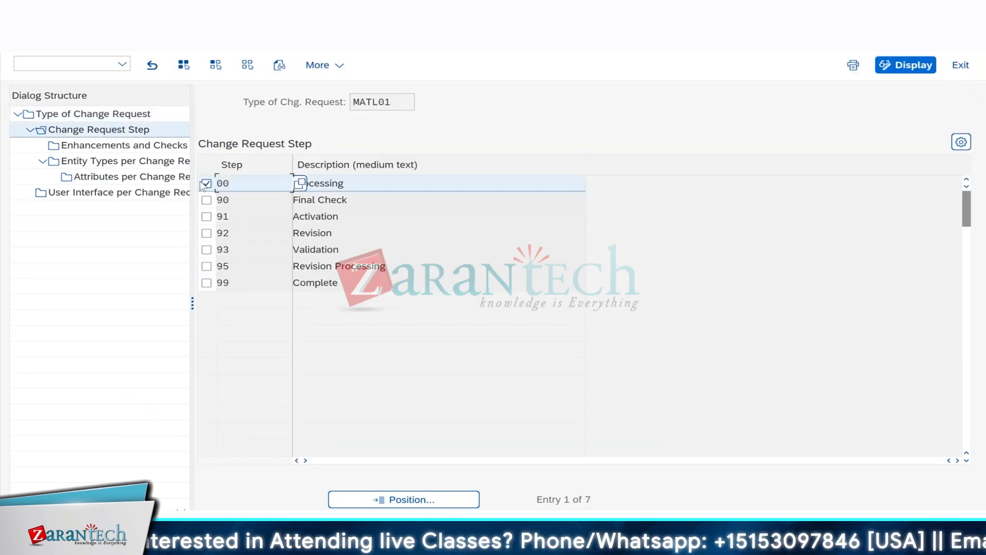
pyautogui.doubleClick(126, 145)
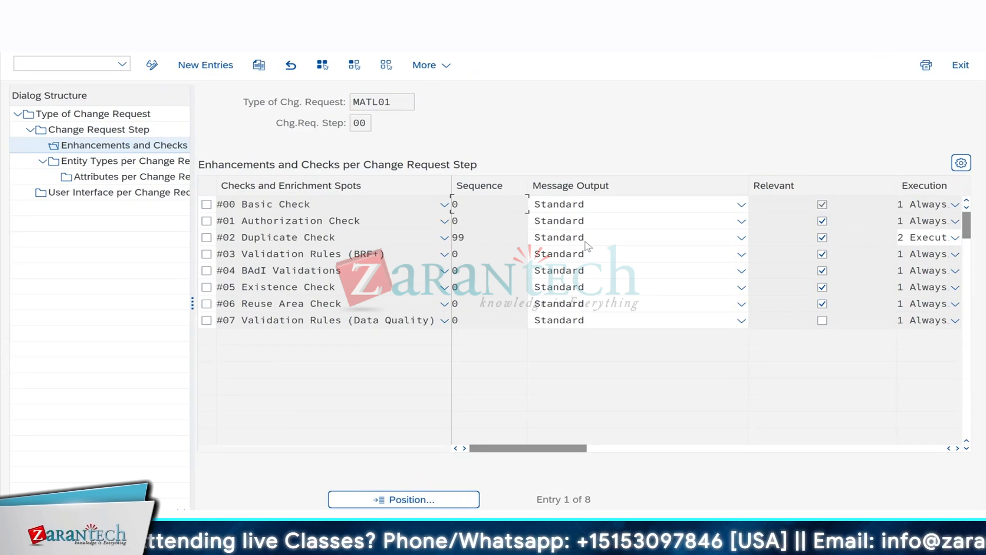
# - Review the Duplicate Check settings for the step and switch back to the new material change request
pyautogui.moveTo(518, 450)
pyautogui.mouseDown()
pyautogui.moveTo(708, 458)
pyautogui.moveTo(517, 453)
pyautogui.mouseUp()
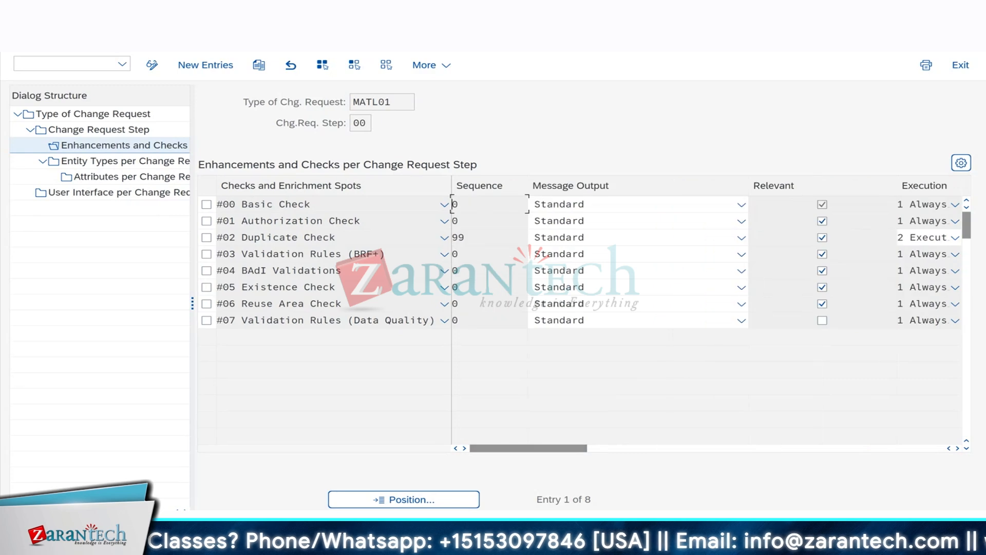
pyautogui.click(720, 549)
pyautogui.click(906, 483)
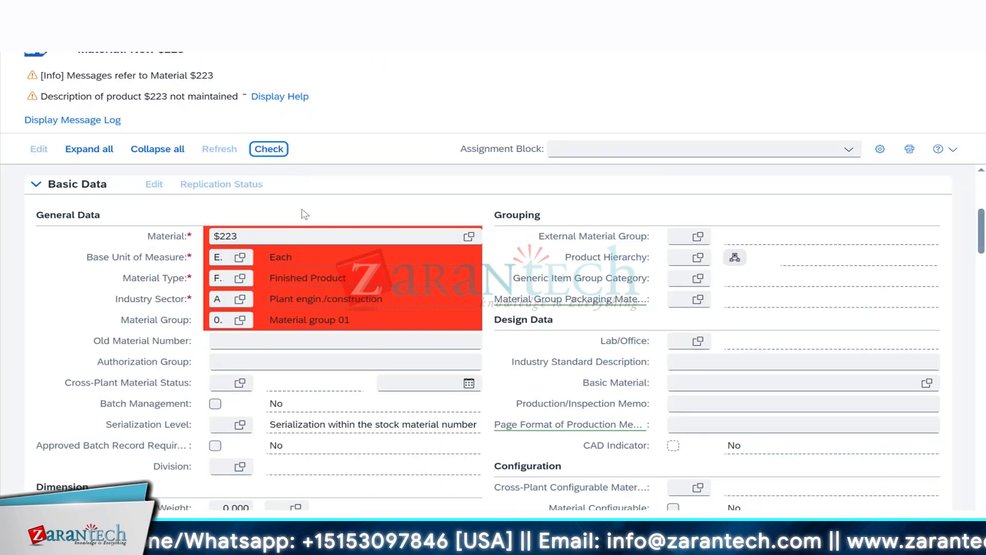
# - Enter TEST as the English material description and check the material again
pyautogui.moveTo(977, 228); pyautogui.dragTo(982, 283)
pyautogui.click(36, 341)
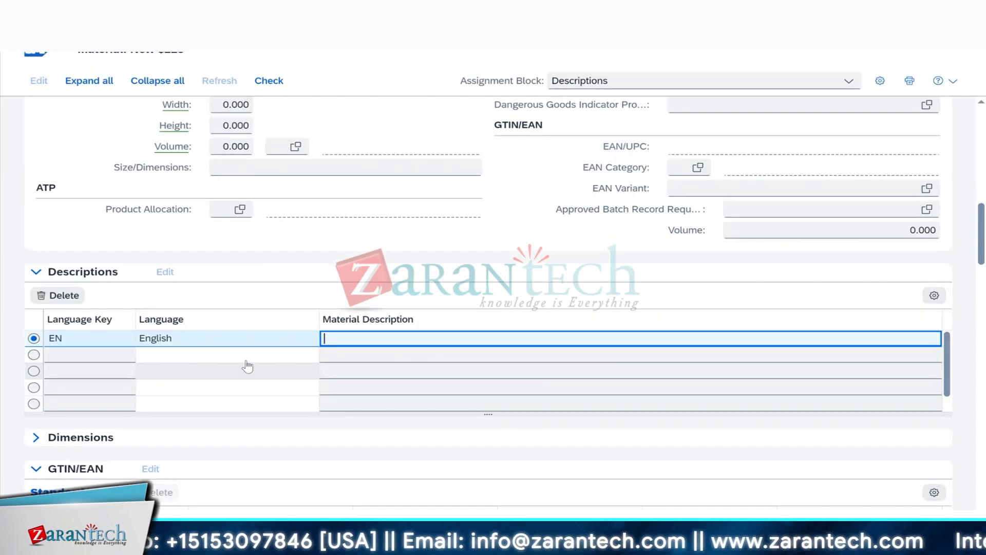
pyautogui.write('TEST')
pyautogui.click(269, 81)
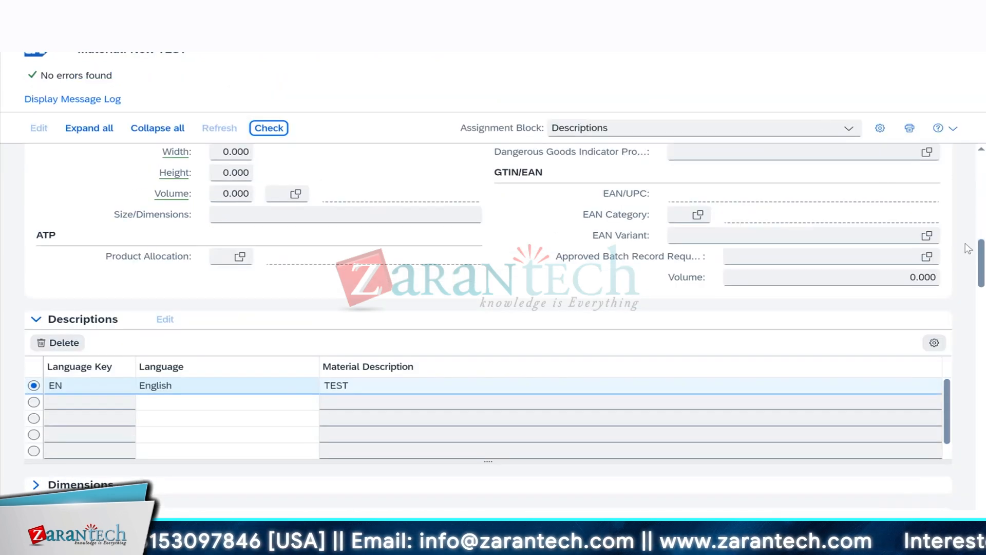
# - Review the material's basic data against the MATL01 step 00 checks in the SAP GUI session, and return to the change request
pyautogui.moveTo(982, 263); pyautogui.dragTo(982, 201)
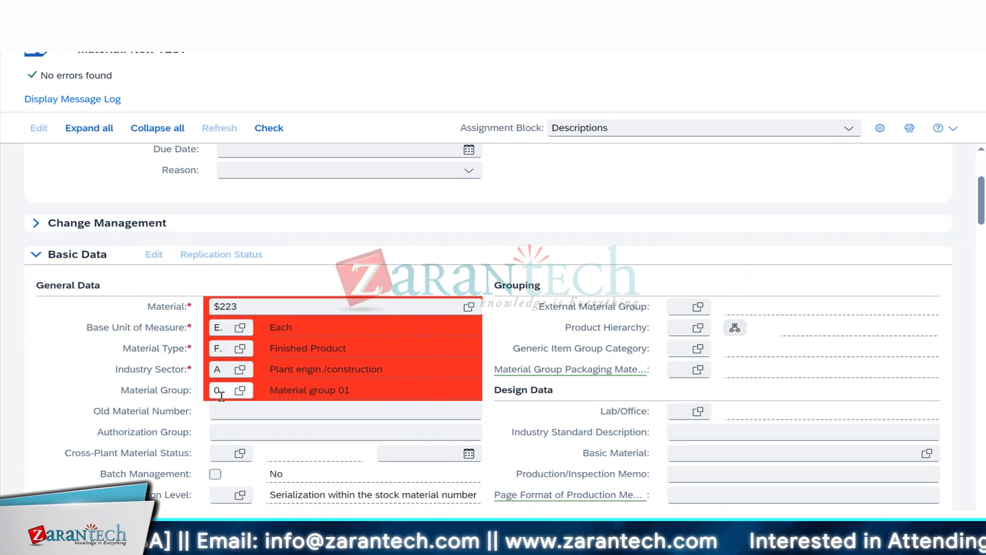
pyautogui.moveTo(634, 545)
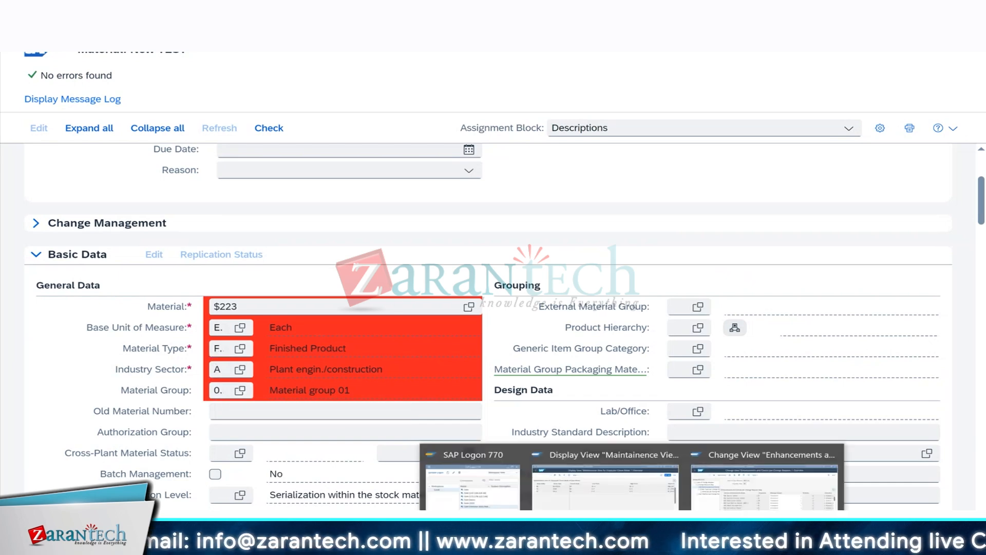
pyautogui.click(694, 486)
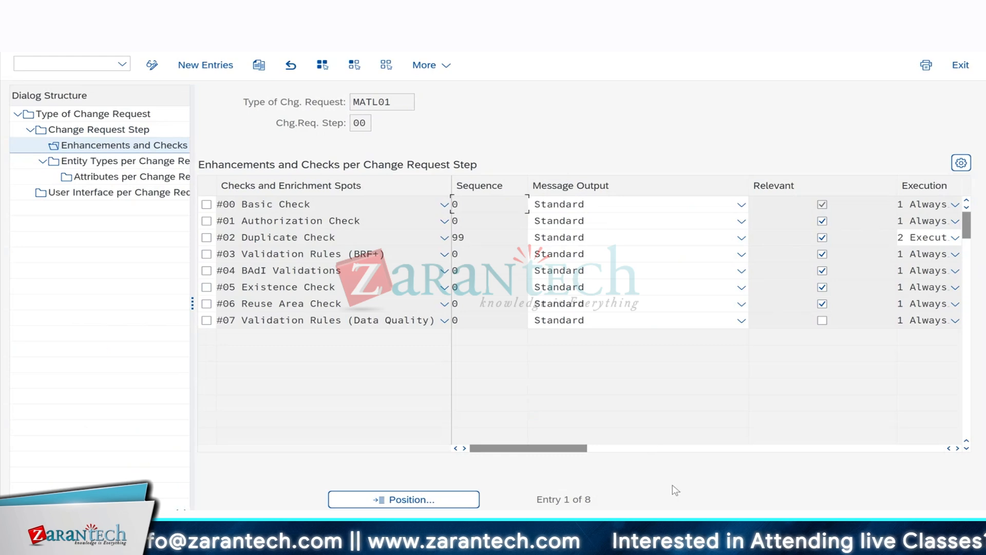
pyautogui.moveTo(663, 545)
pyautogui.click(905, 485)
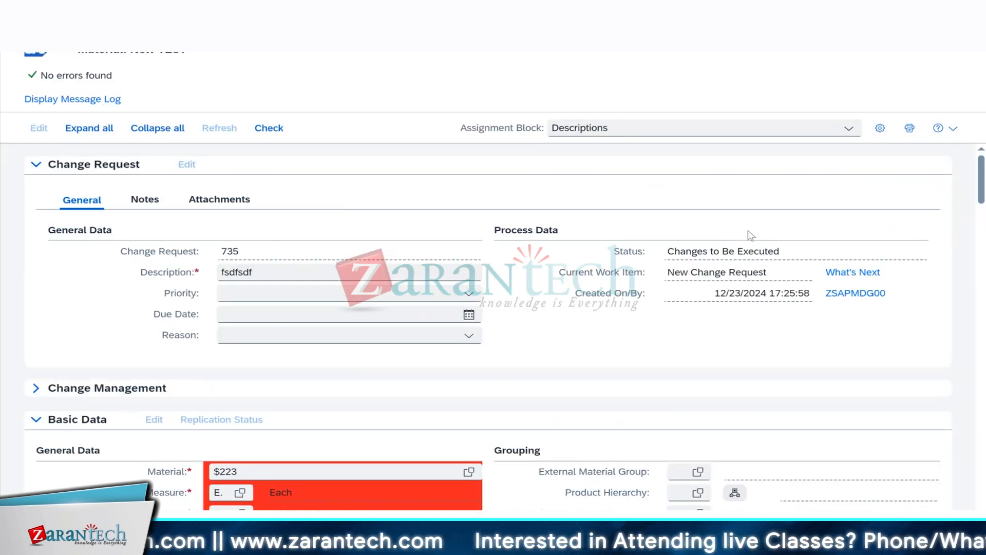
pyautogui.moveTo(977, 175); pyautogui.dragTo(982, 212)
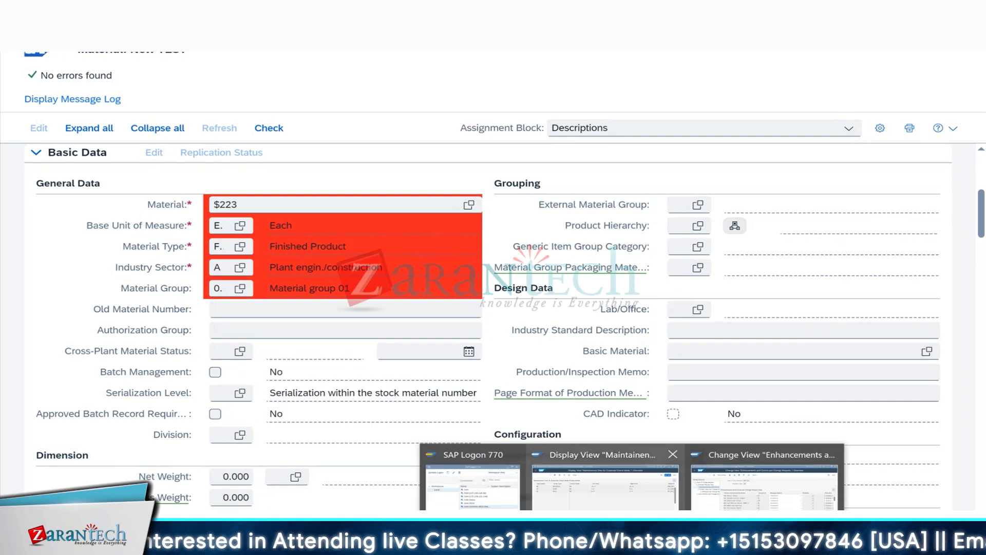
# - Switch to the SAP GUI session showing the duplicate check mode view and go back to the Search and Duplicate Check customizing activities
pyautogui.click(606, 470)
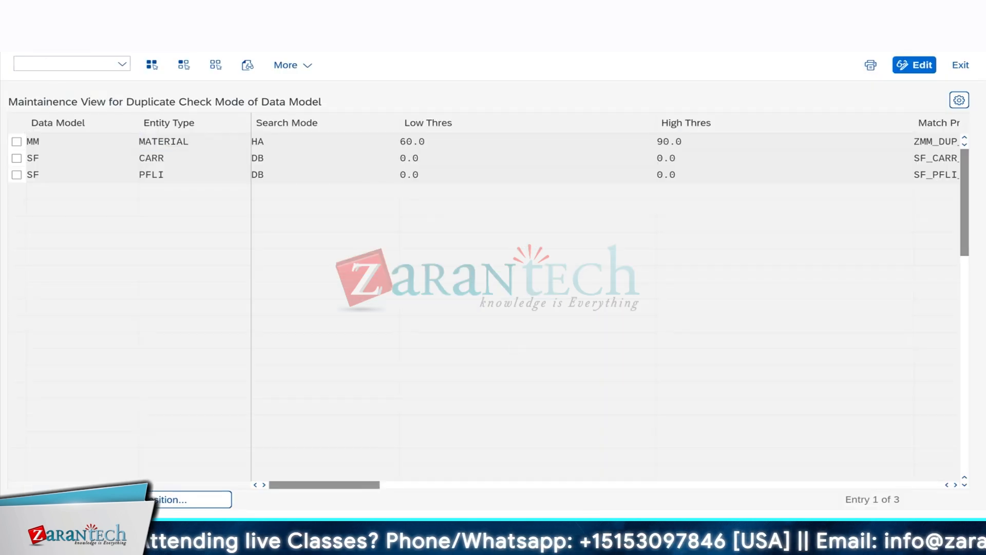
pyautogui.press('F3')
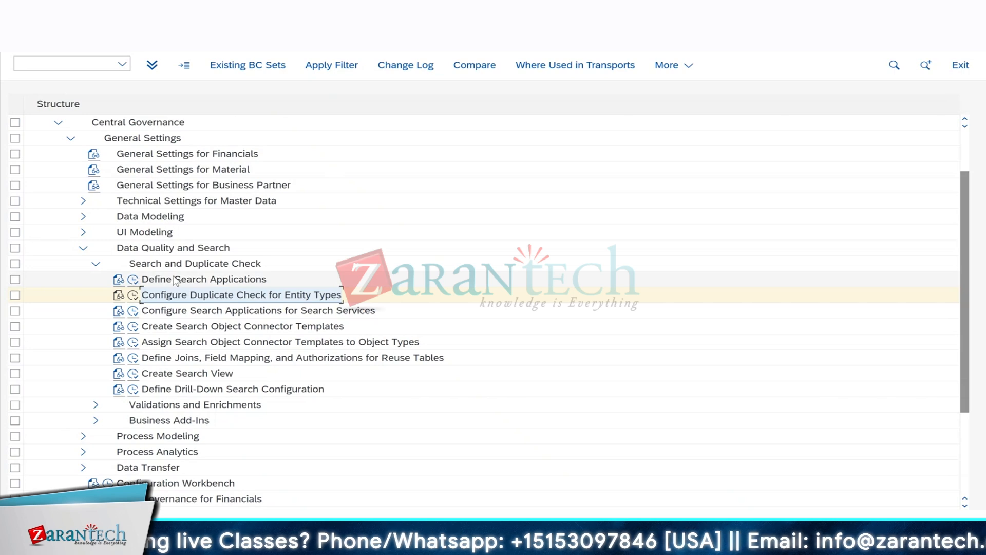